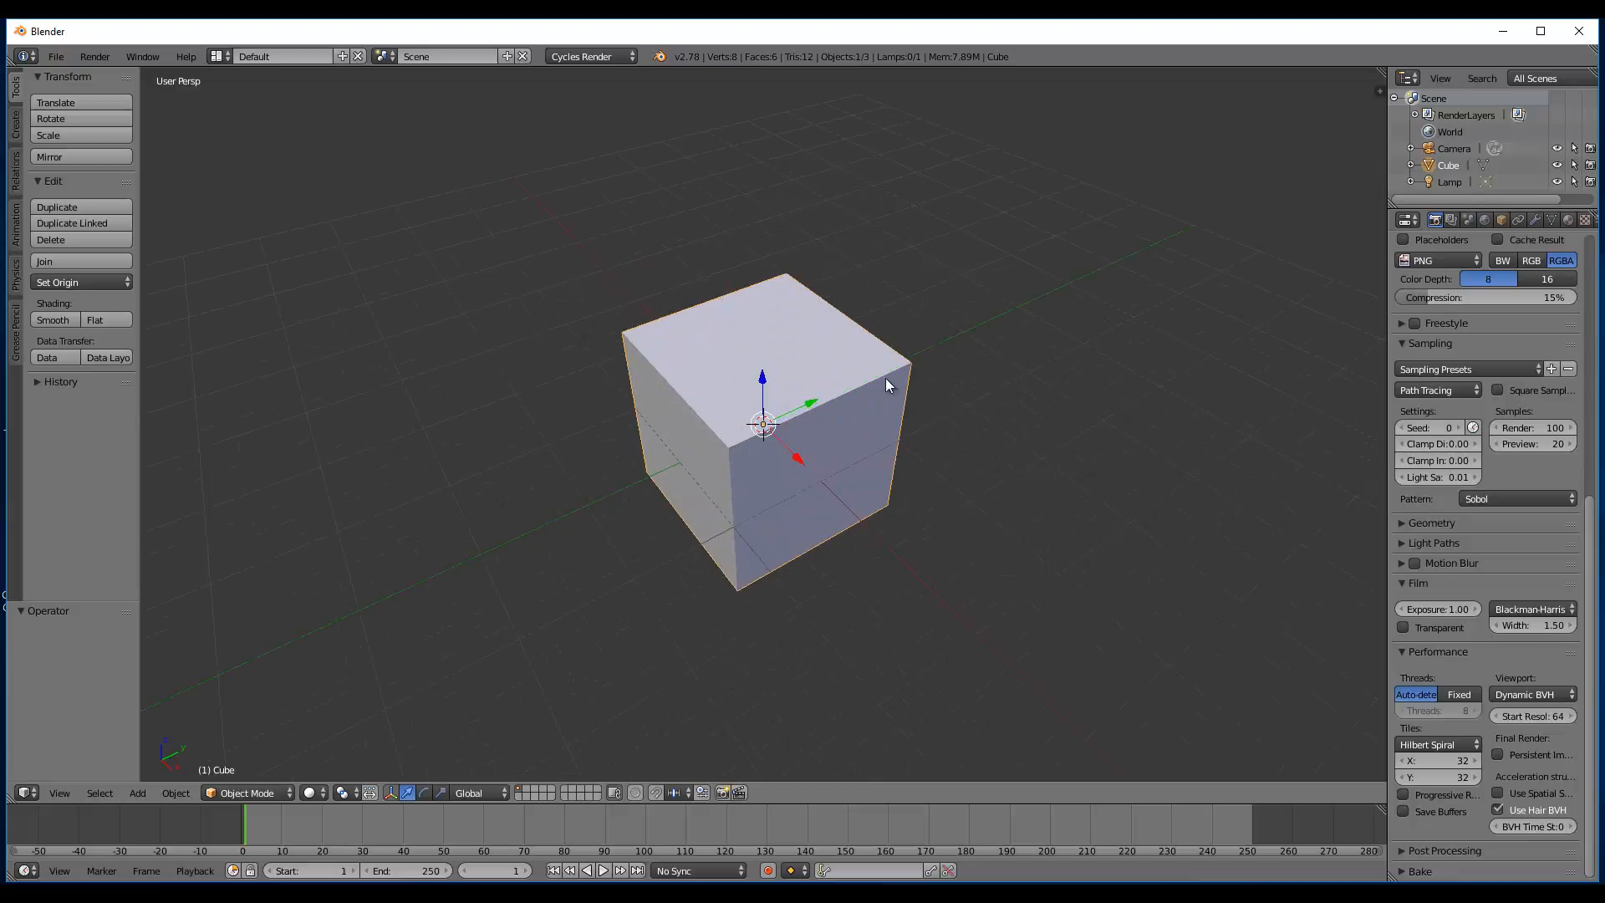
- Delete the default cube and lamp from the scene, leaving only the camera
scroll(785, 318, down, 5)
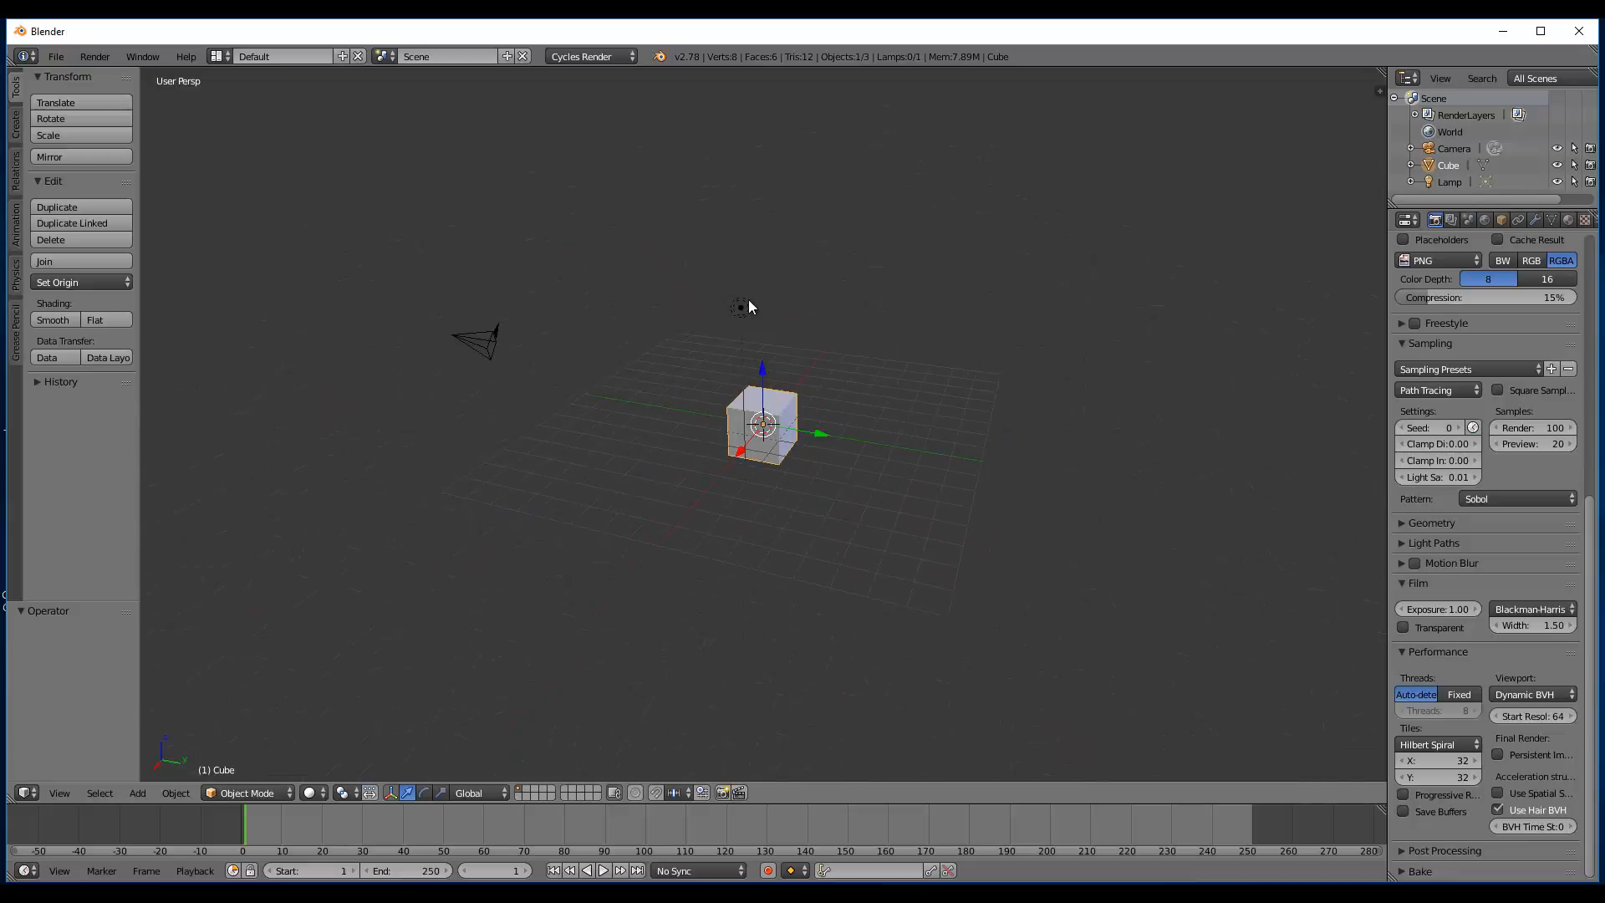
right_click(744, 304)
key(Delete)
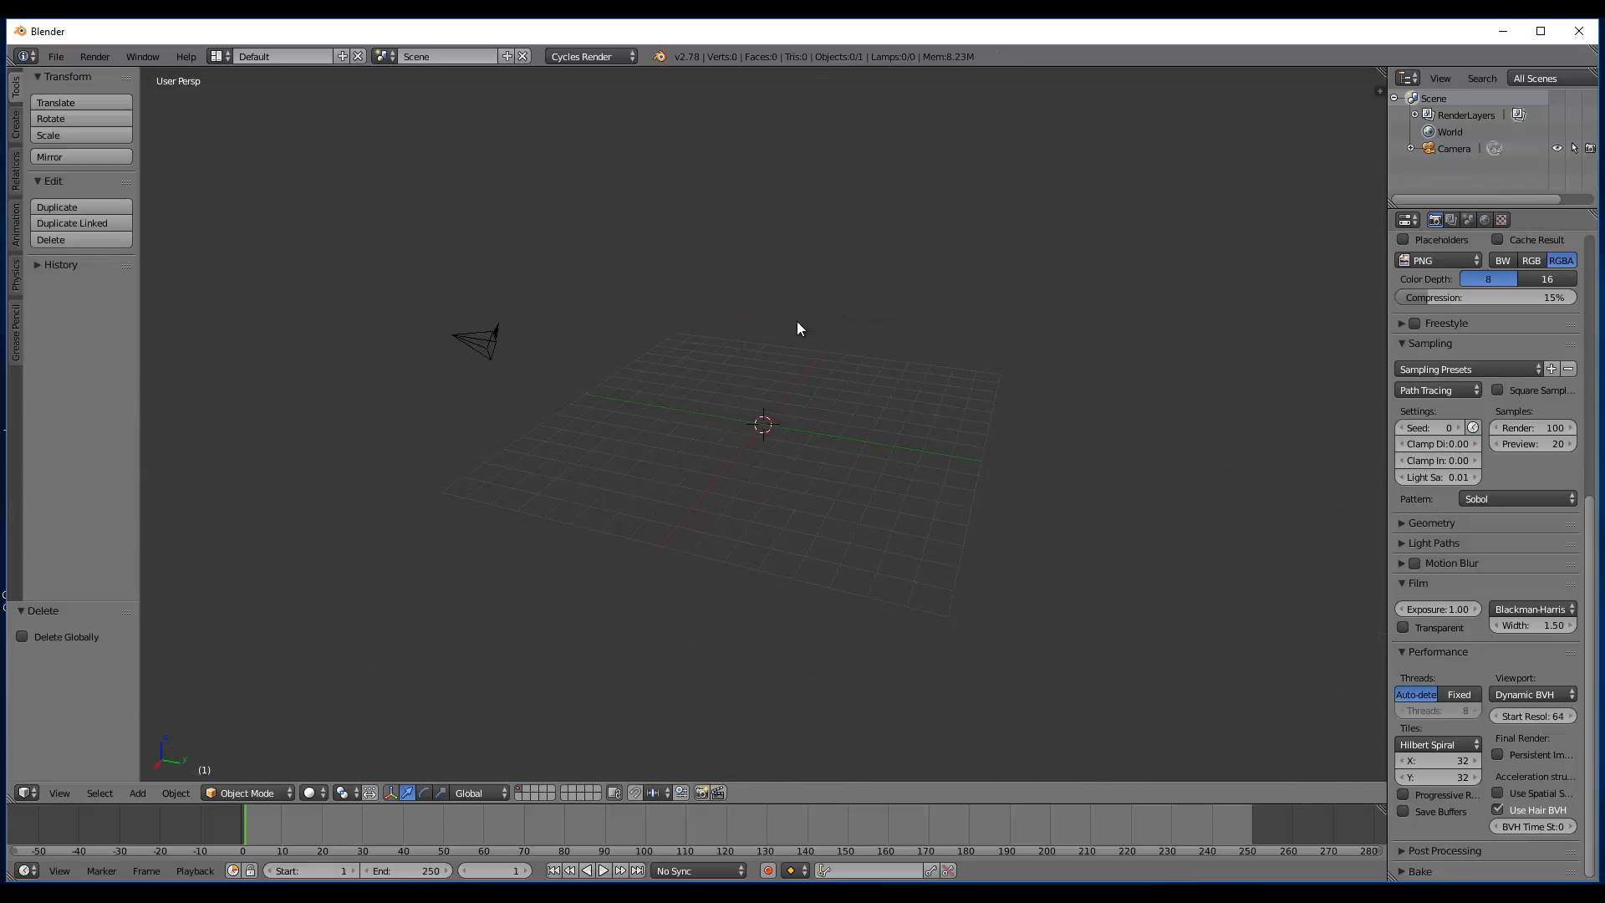
- Add a mesh circle at the scene origin and set its vertex count to 28
key(shift+a)
mouse_move(753, 325)
click(849, 360)
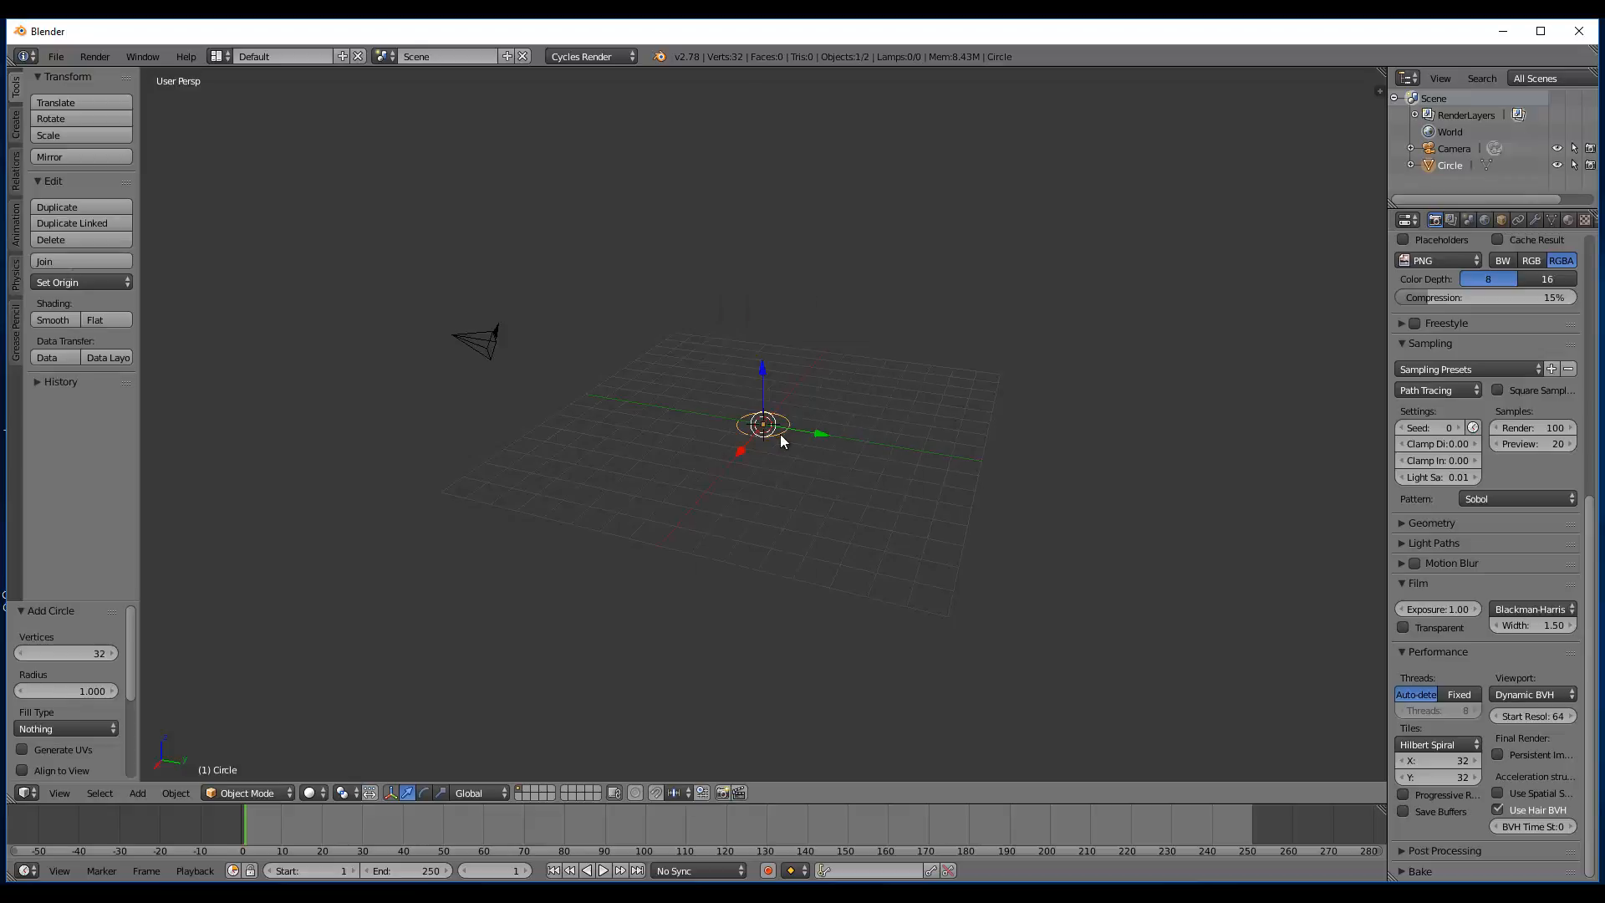
key(KP_7)
scroll(780, 435, up, 3)
key(KP_5)
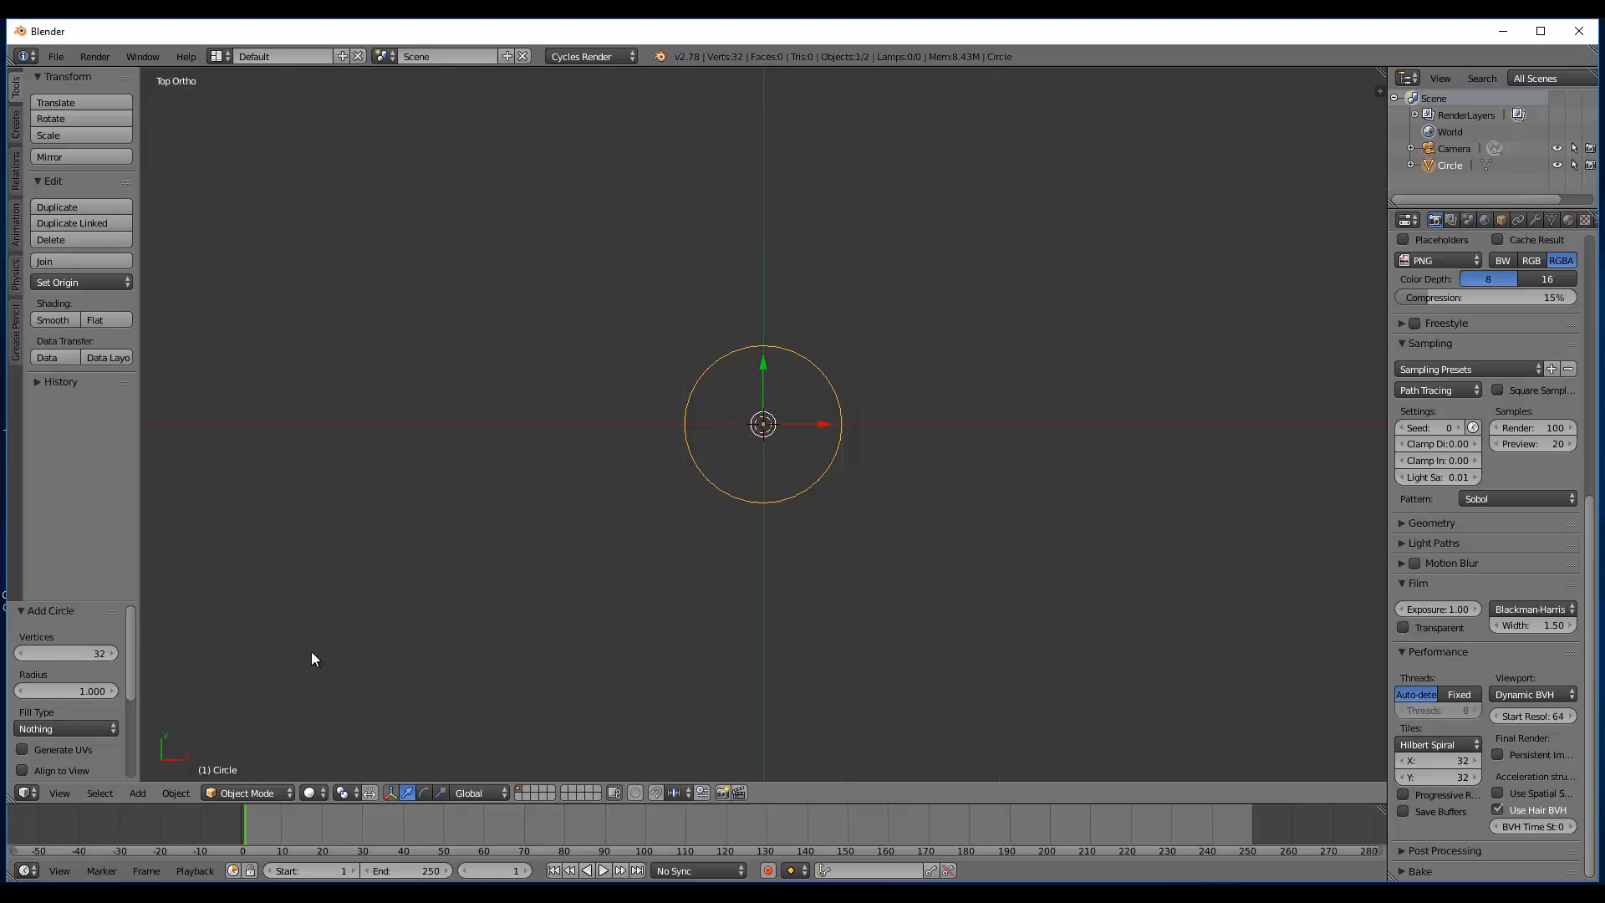
click(22, 653)
click(21, 653)
click(22, 654)
click(22, 654)
scroll(799, 454, up, 4)
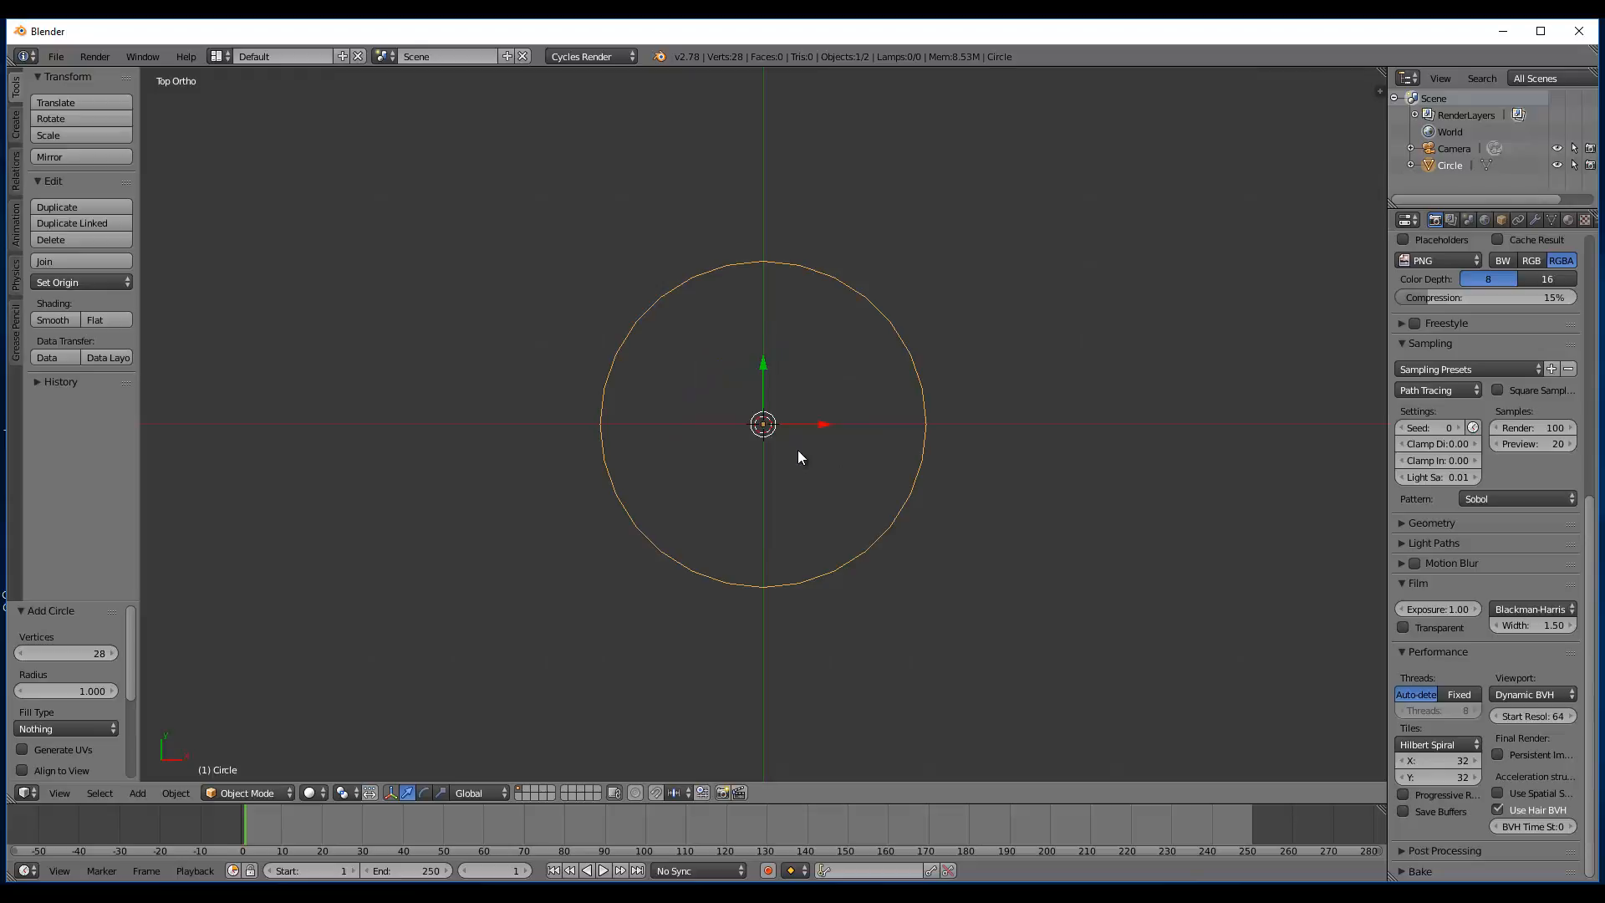
scroll(961, 395, down, 2)
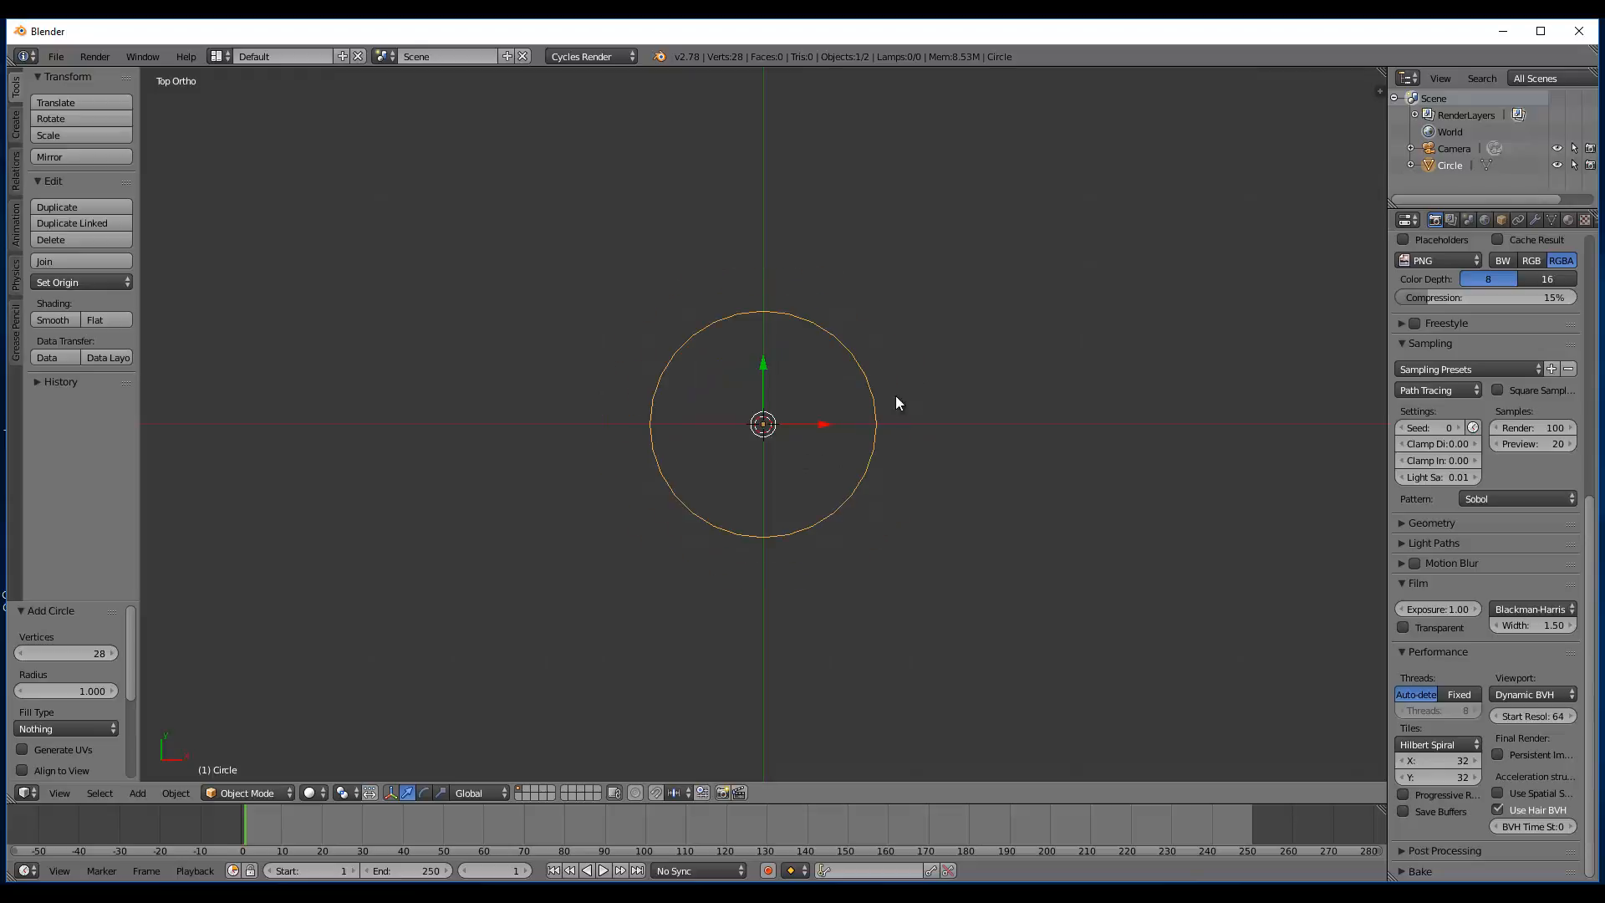
- Duplicate the circle in place within the same mesh and scale the copy by 2 as an outer ring
key(Tab)
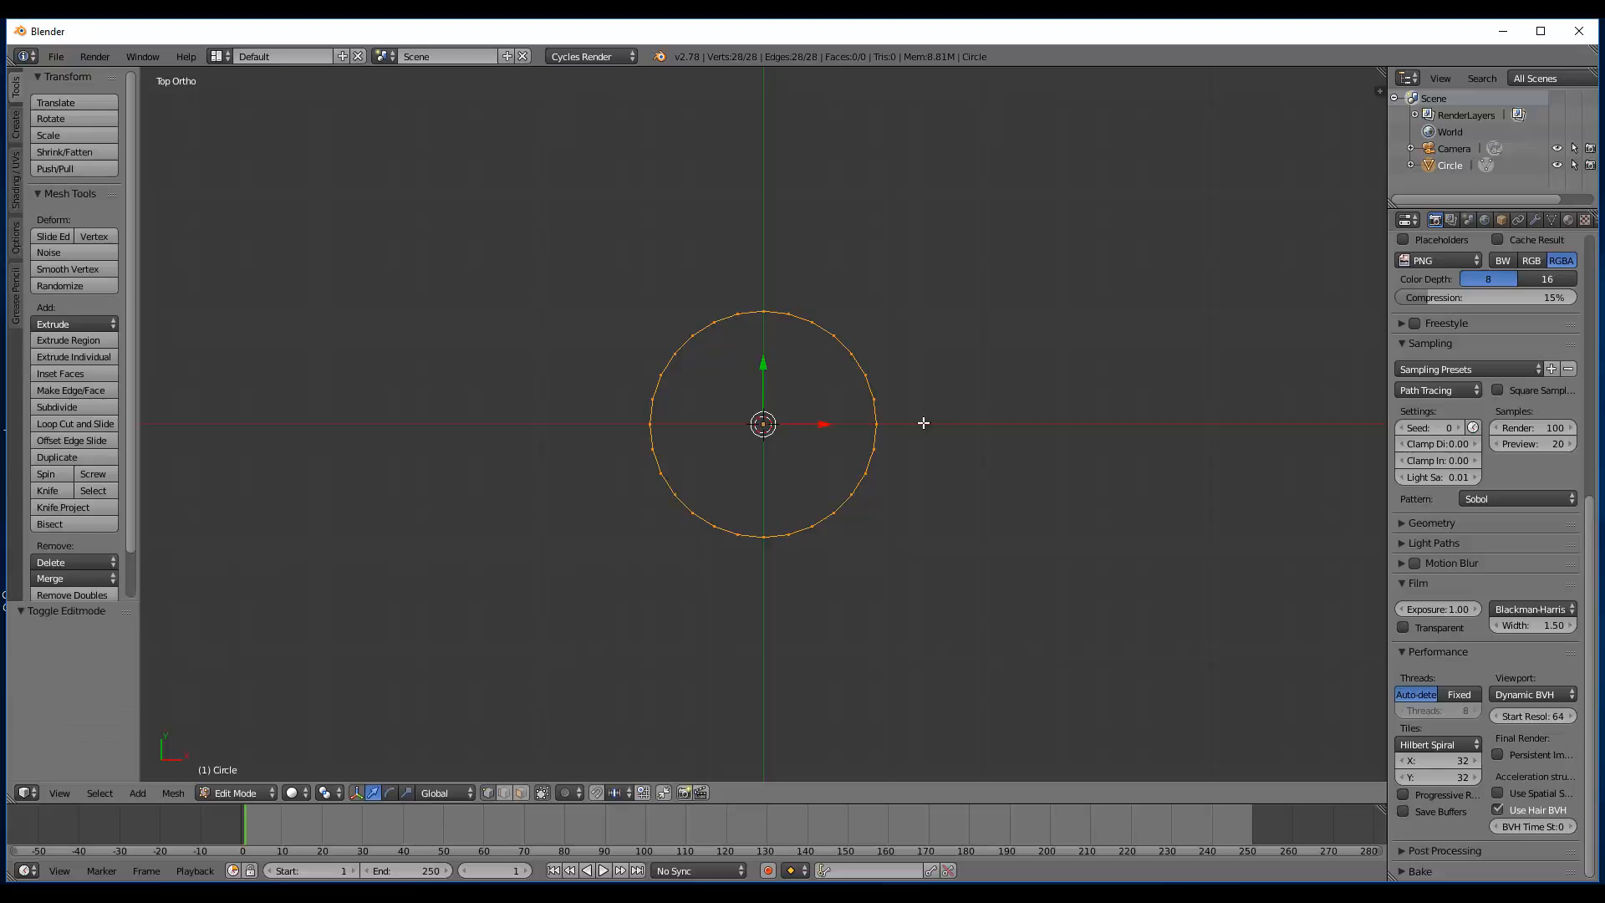
key(shift+d)
right_click(838, 312)
key(s)
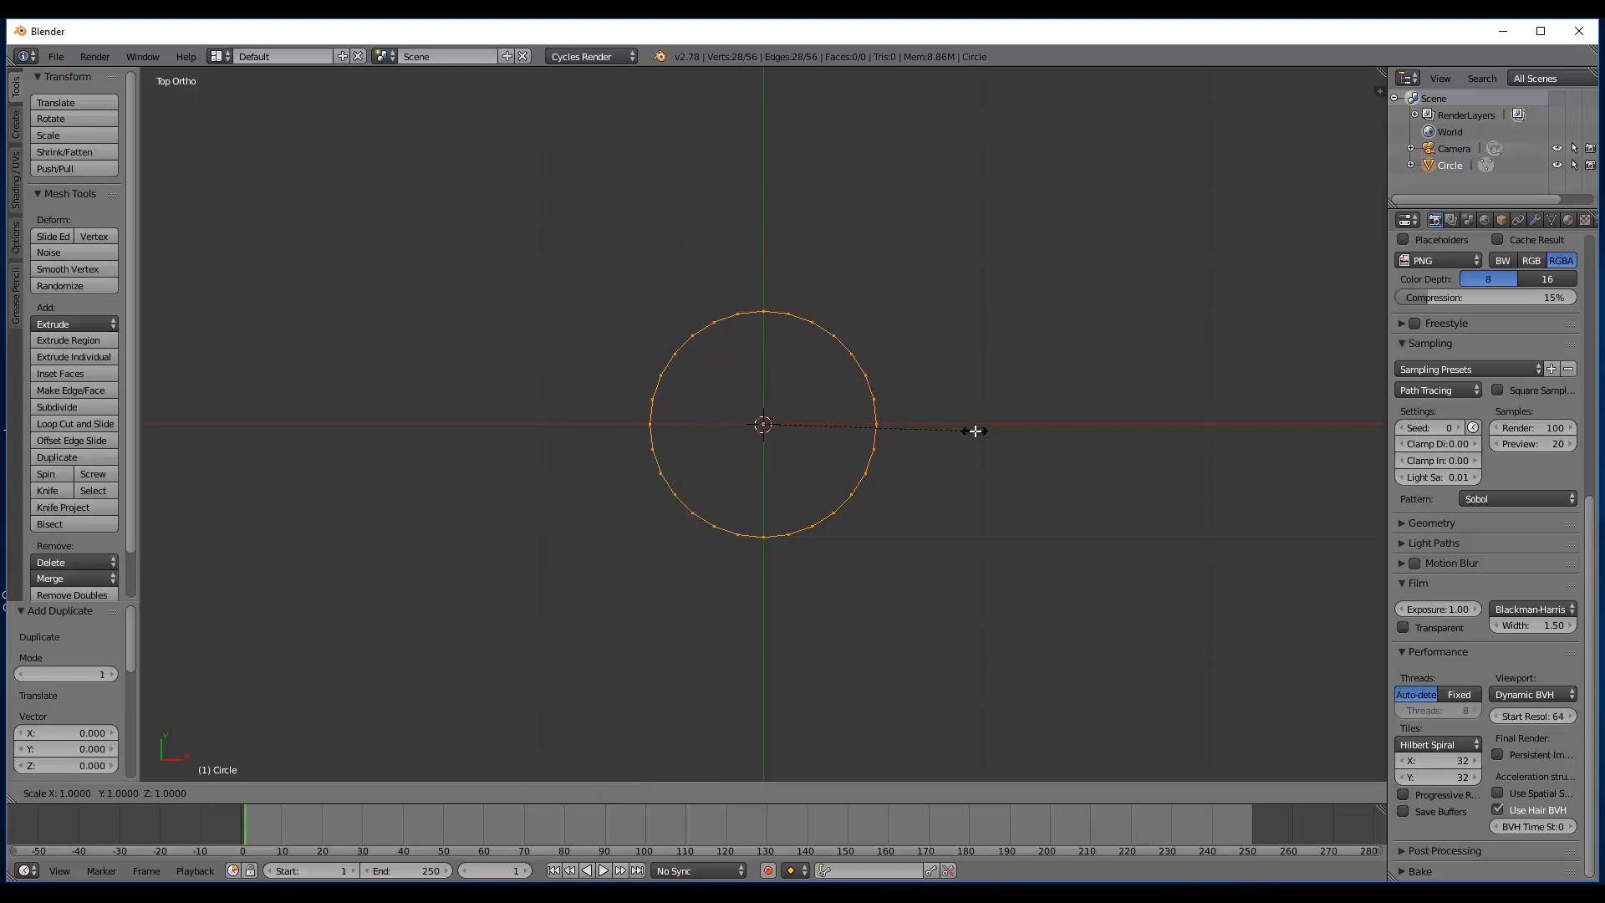
key(2)
key(Return)
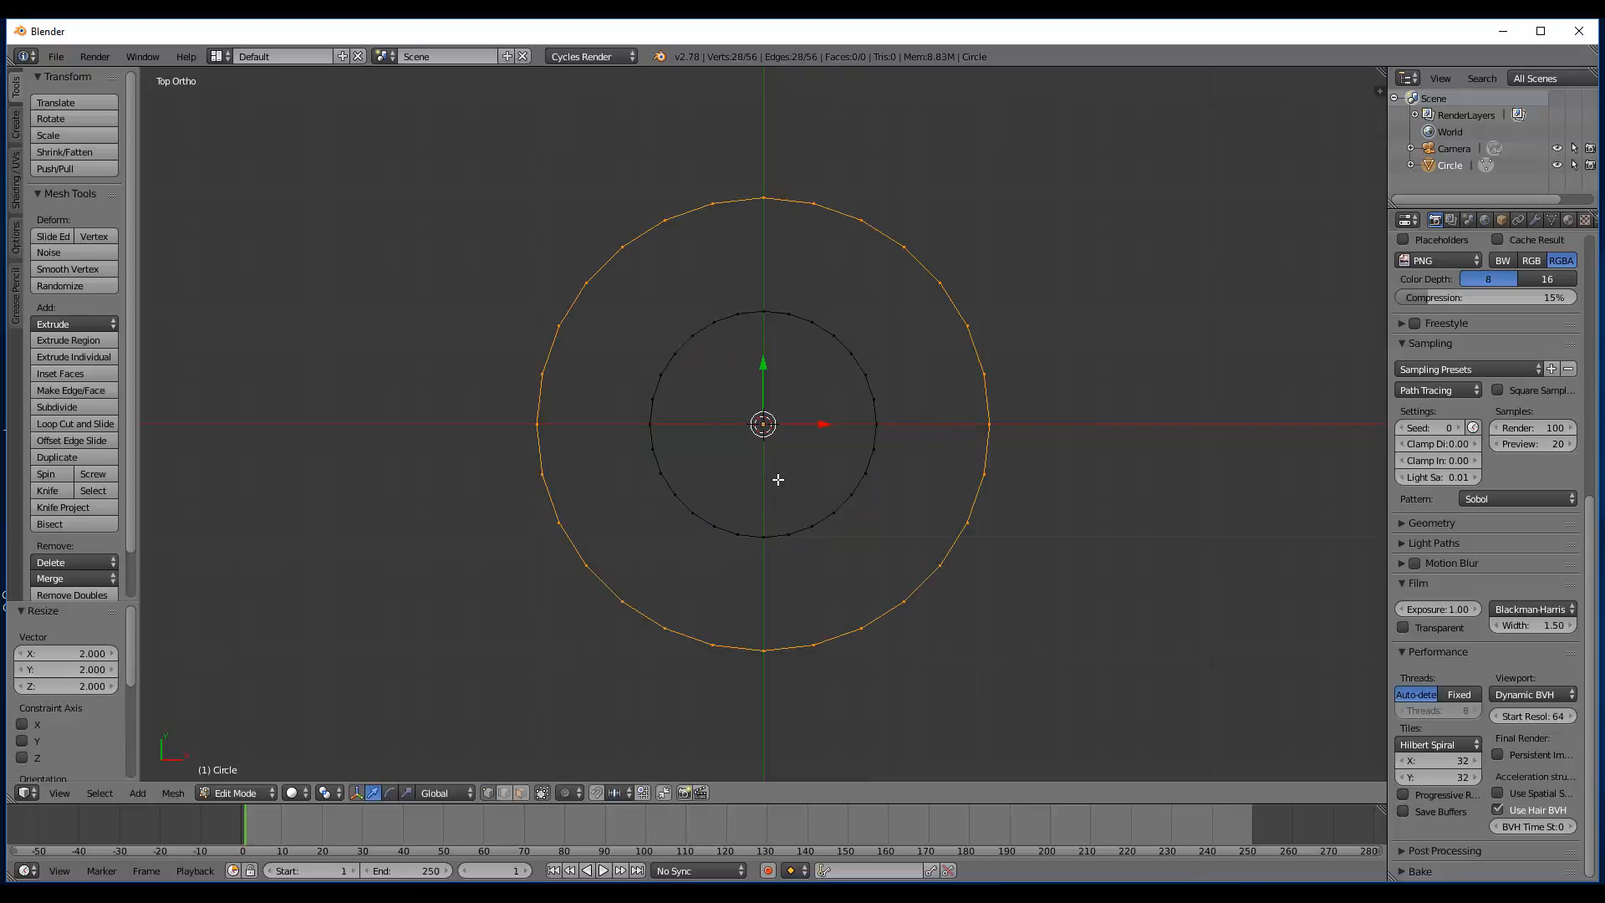
- Extrude the outer circle upward by 0.4 along the Z axis to form a wall
key(KP_1)
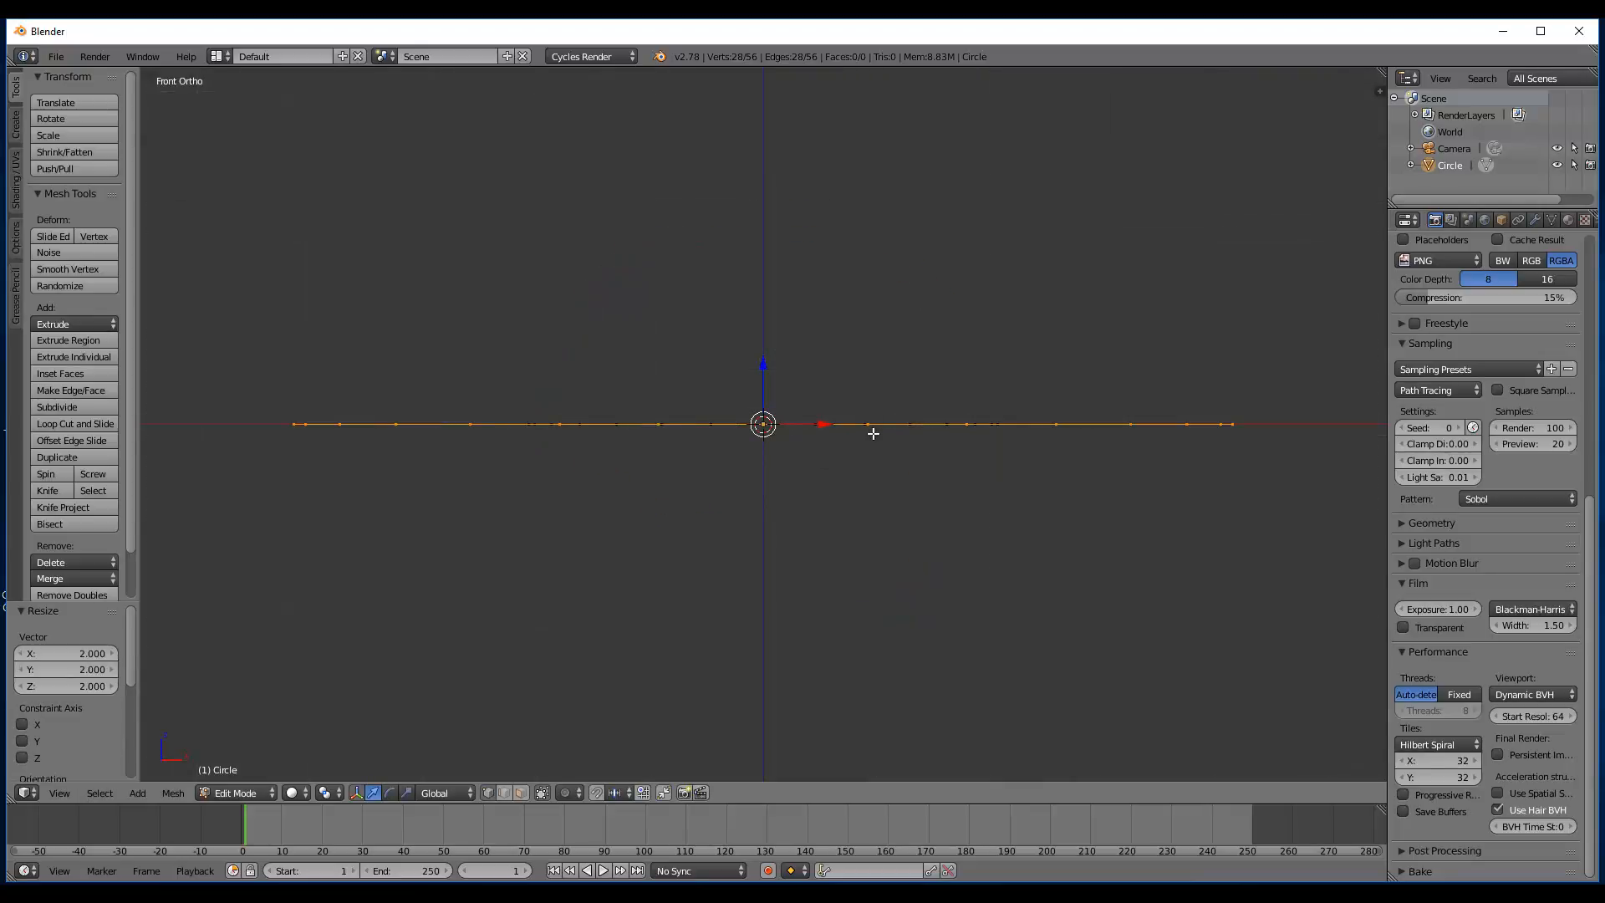
scroll(872, 437, down, 4)
middle_drag(872, 443, 853, 535)
key(KP_1)
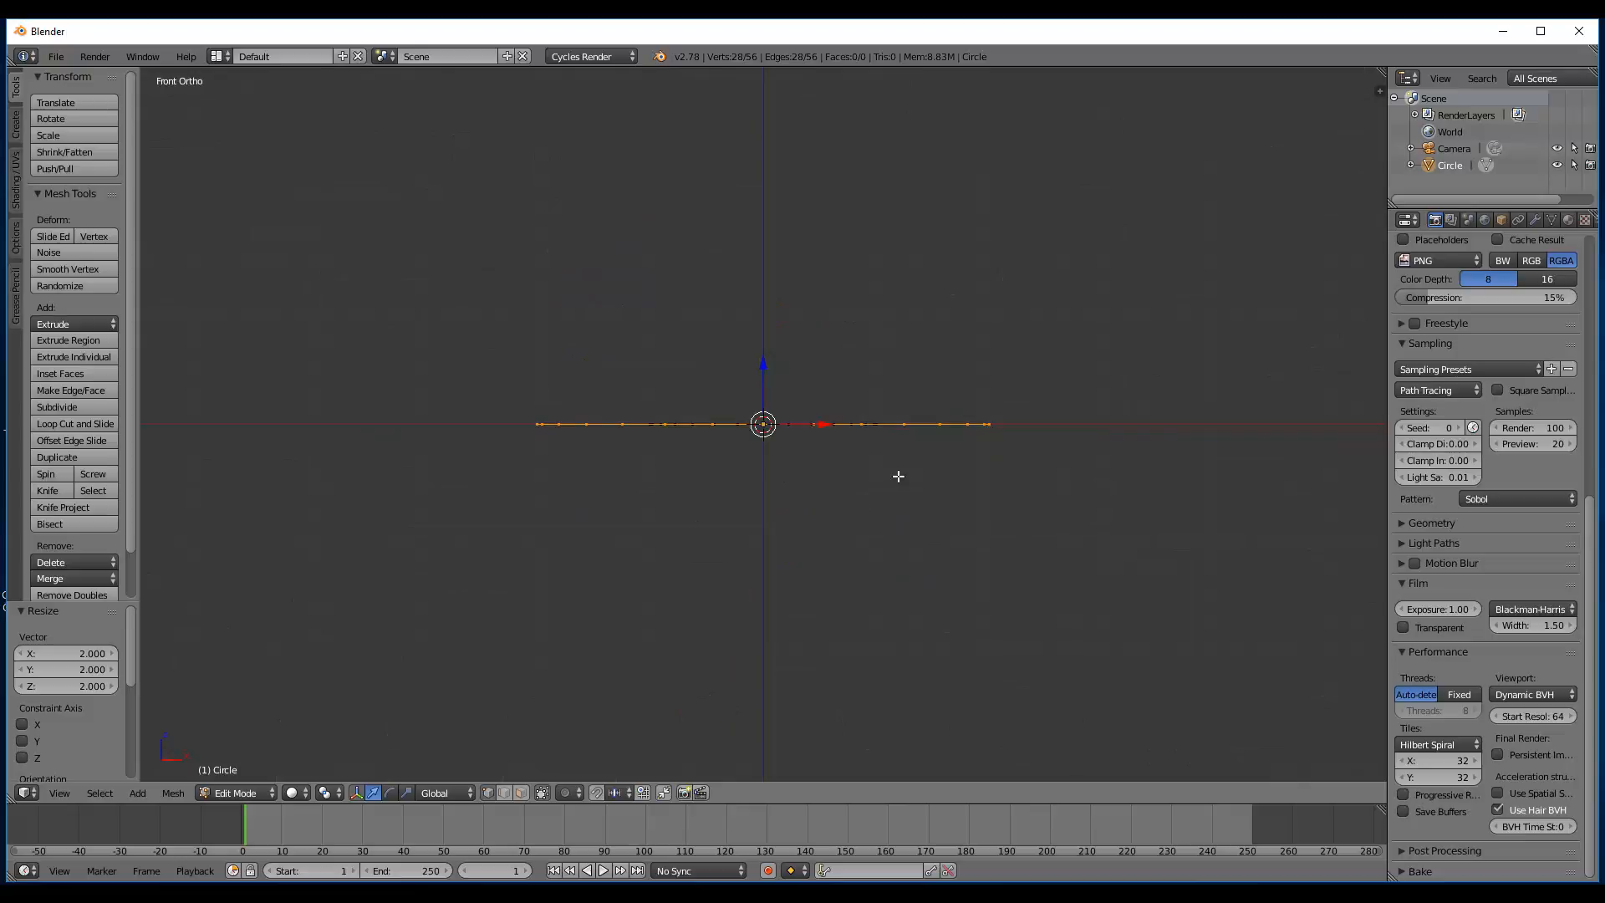
key(e)
key(z)
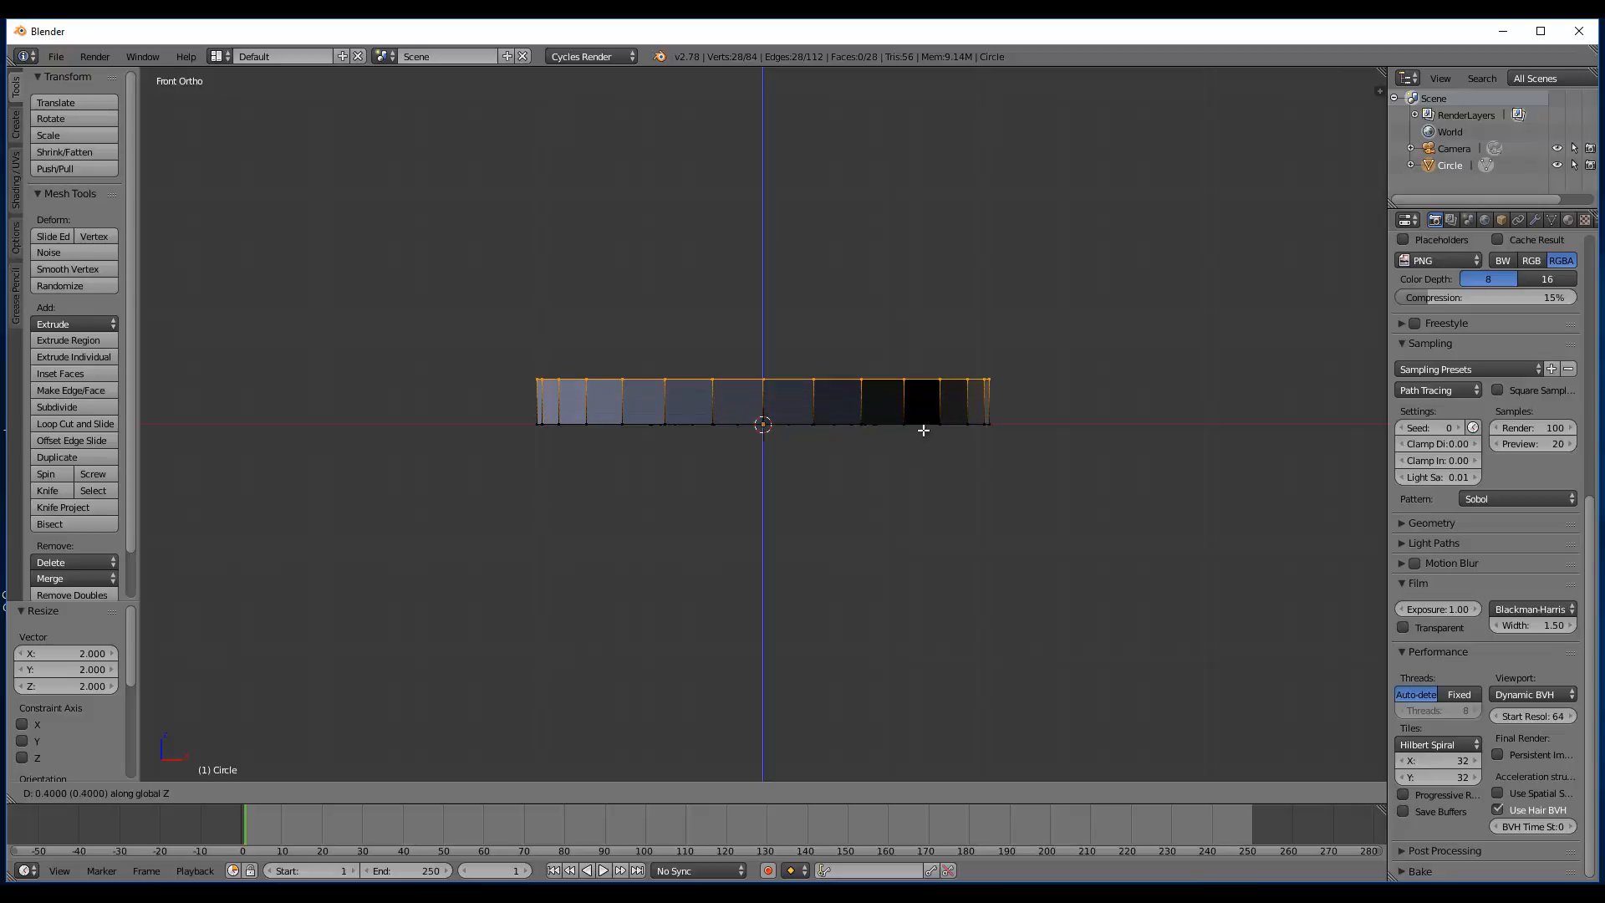
click(923, 430)
scroll(828, 448, up, 7)
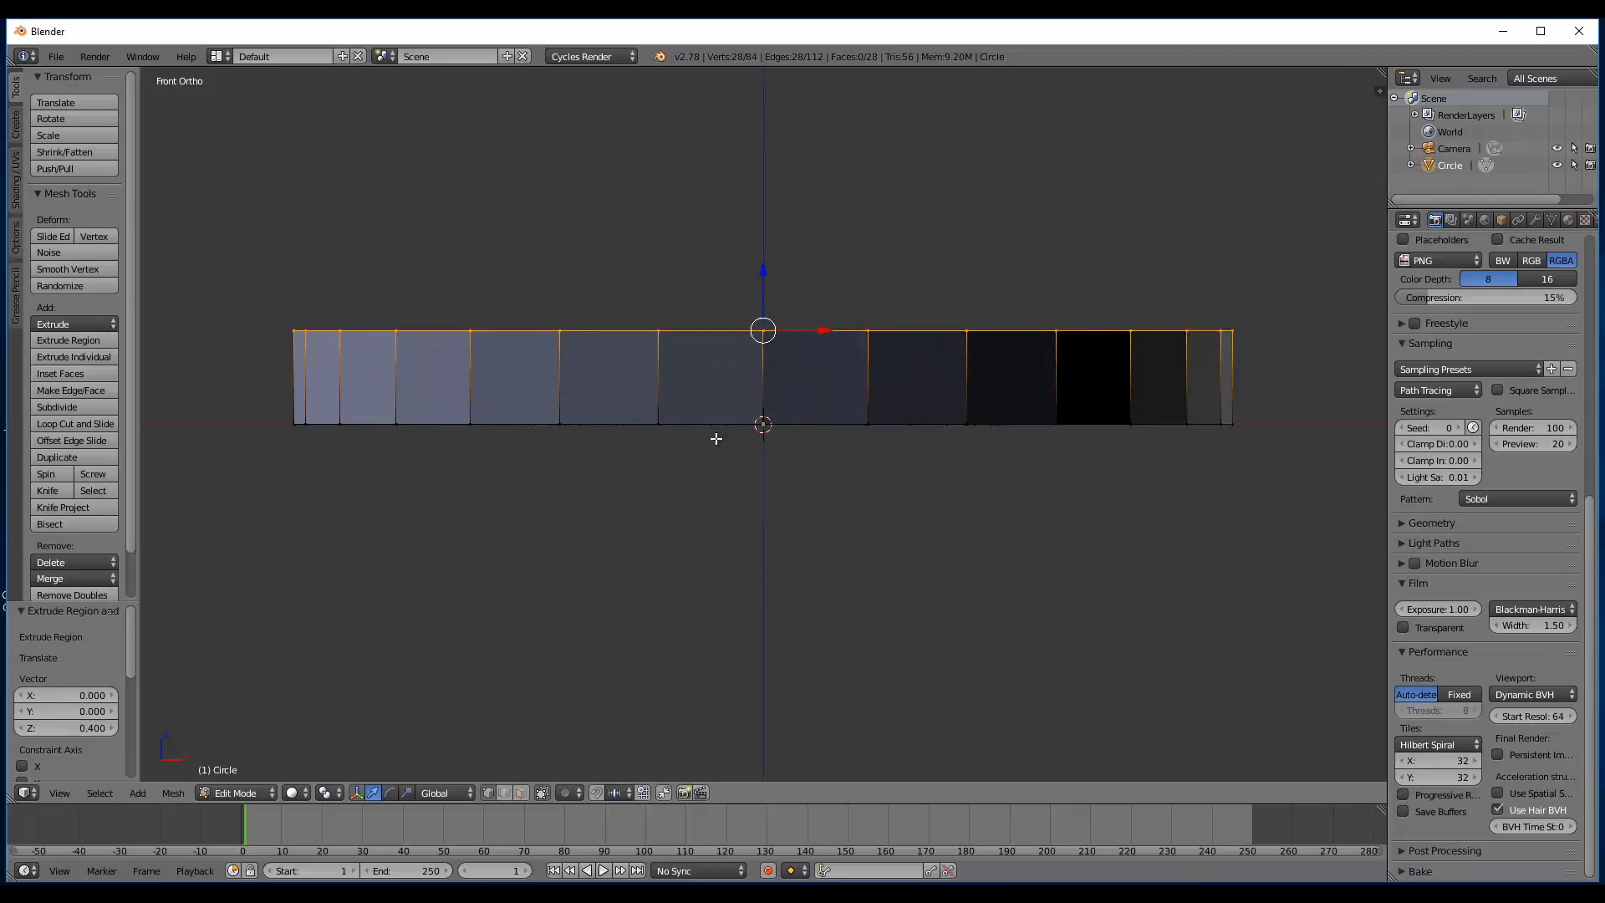
- Lower the top edge loop of the outer wall by 0.1 along the Z axis
scroll(970, 441, down, 2)
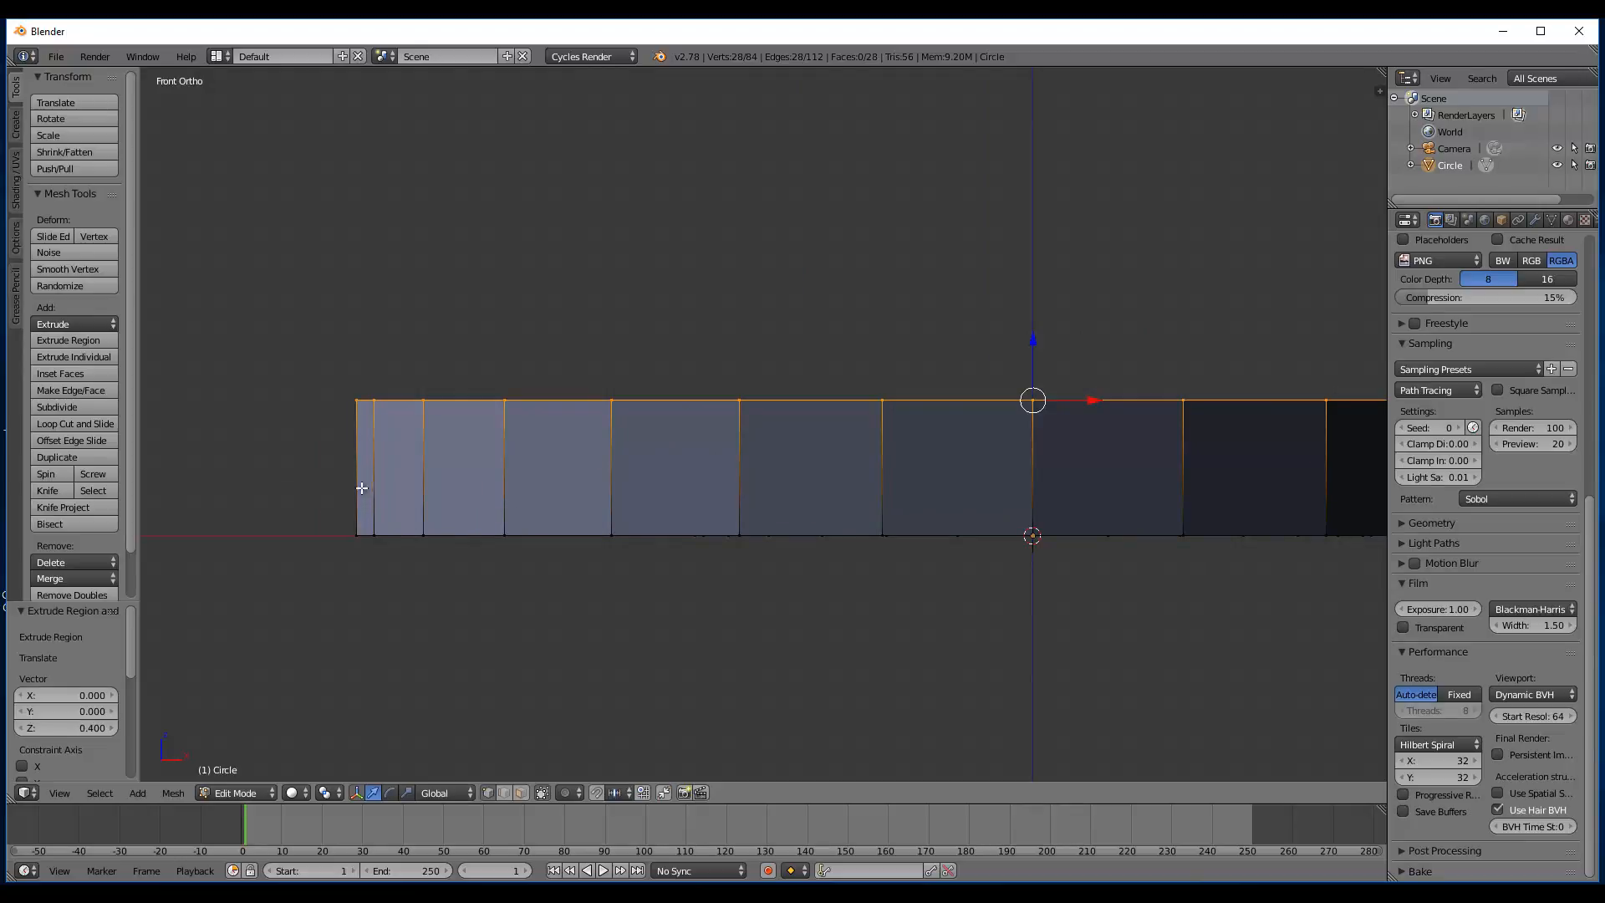
scroll(764, 425, down, 1)
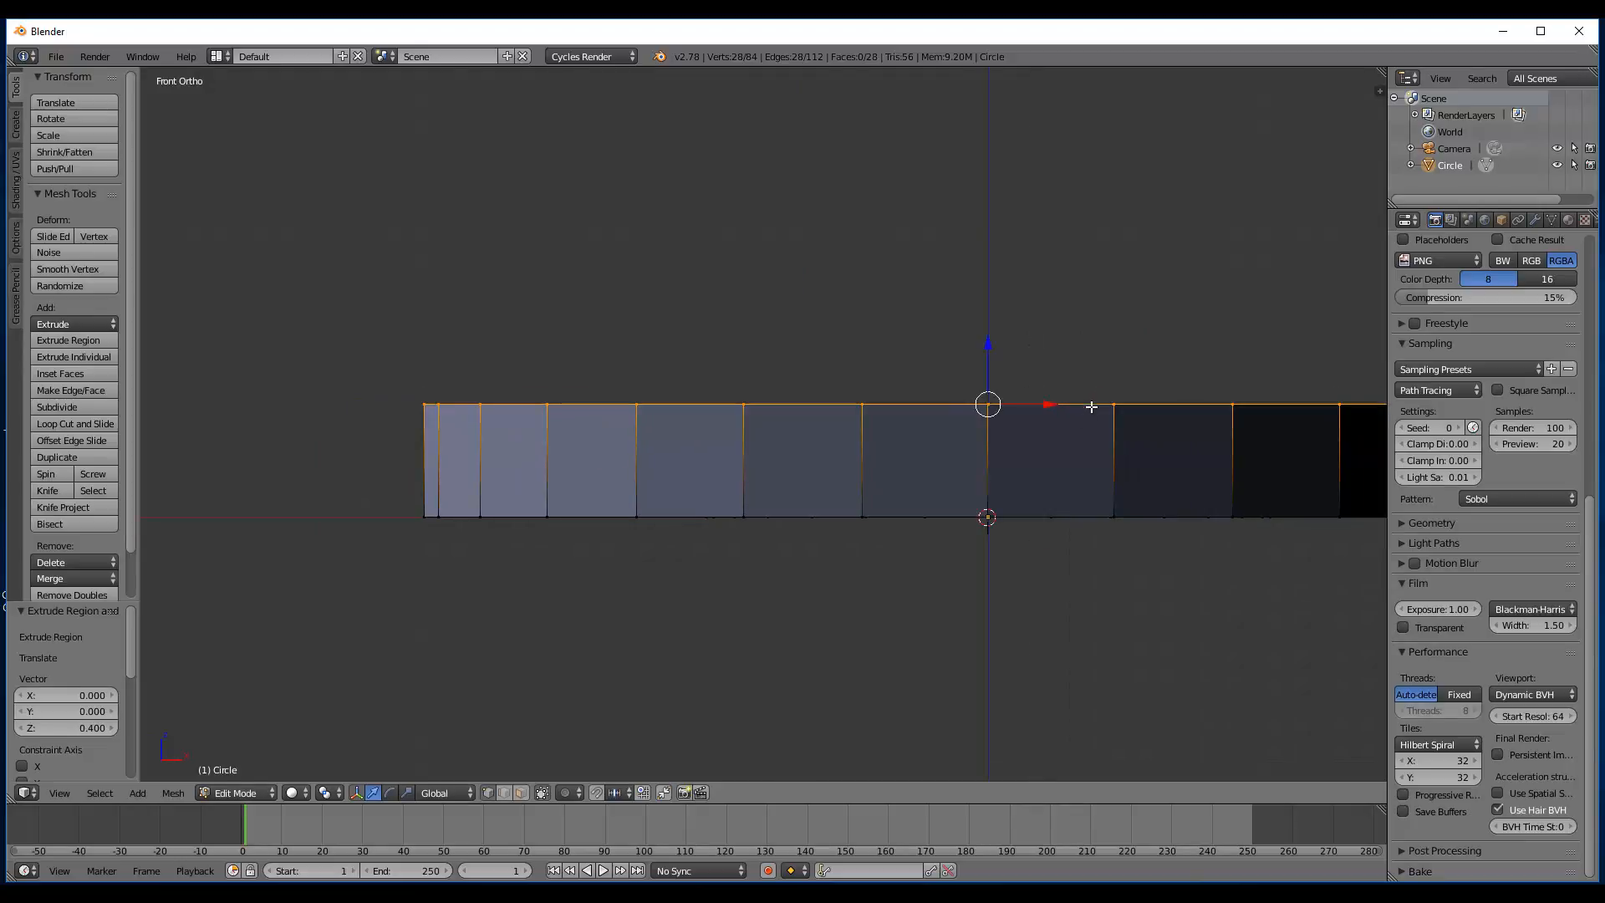
click(1009, 357)
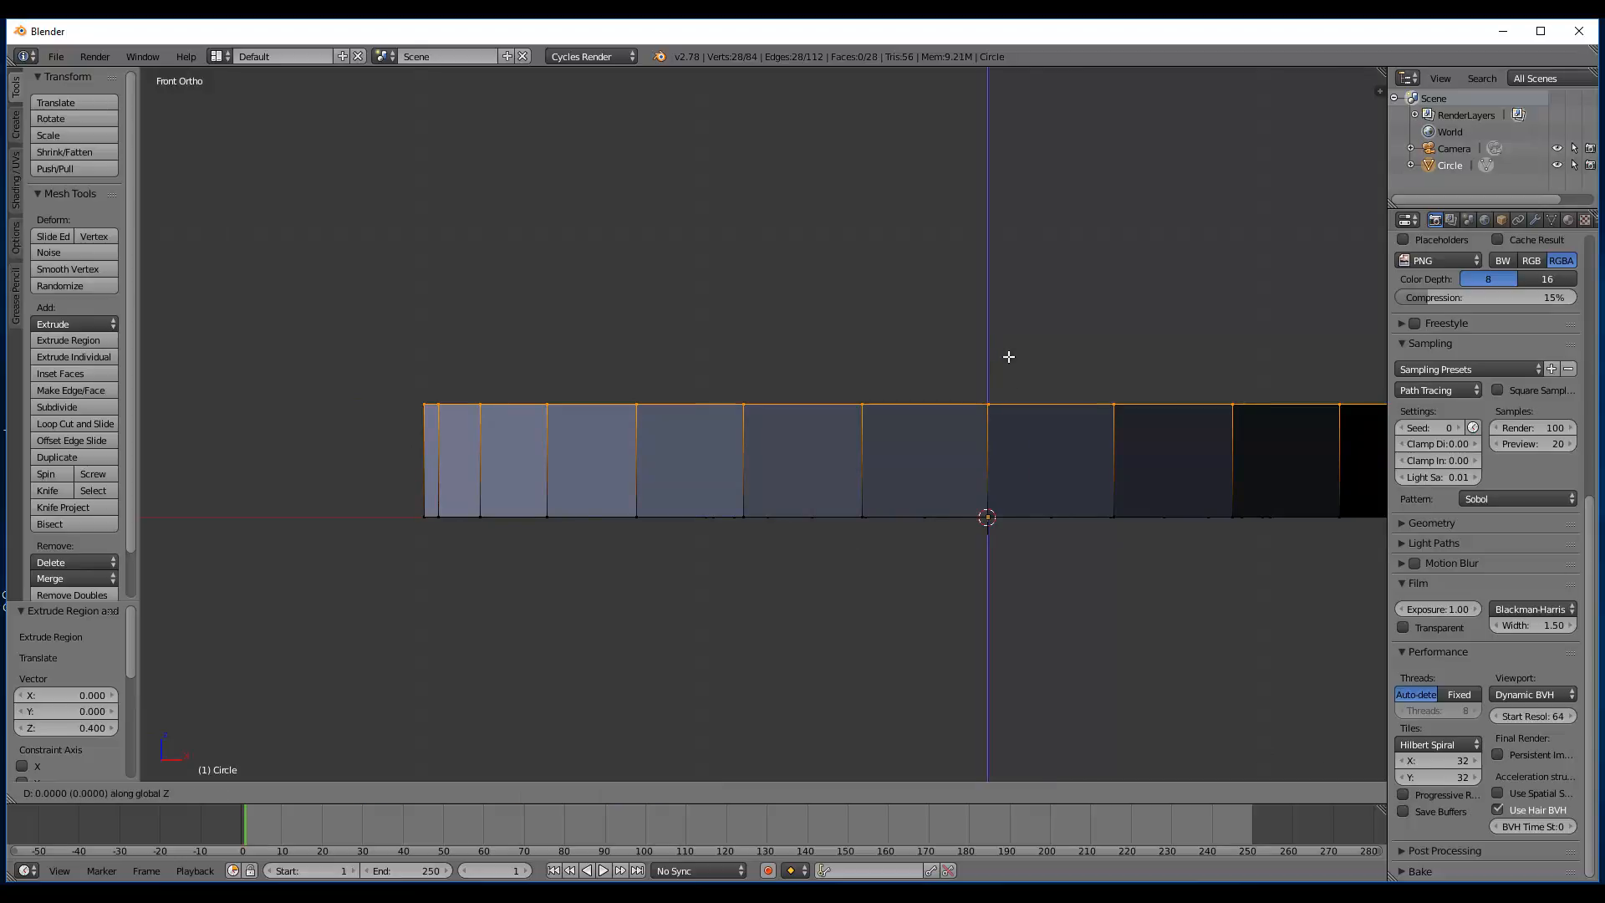
click(1008, 376)
scroll(1008, 392, down, 4)
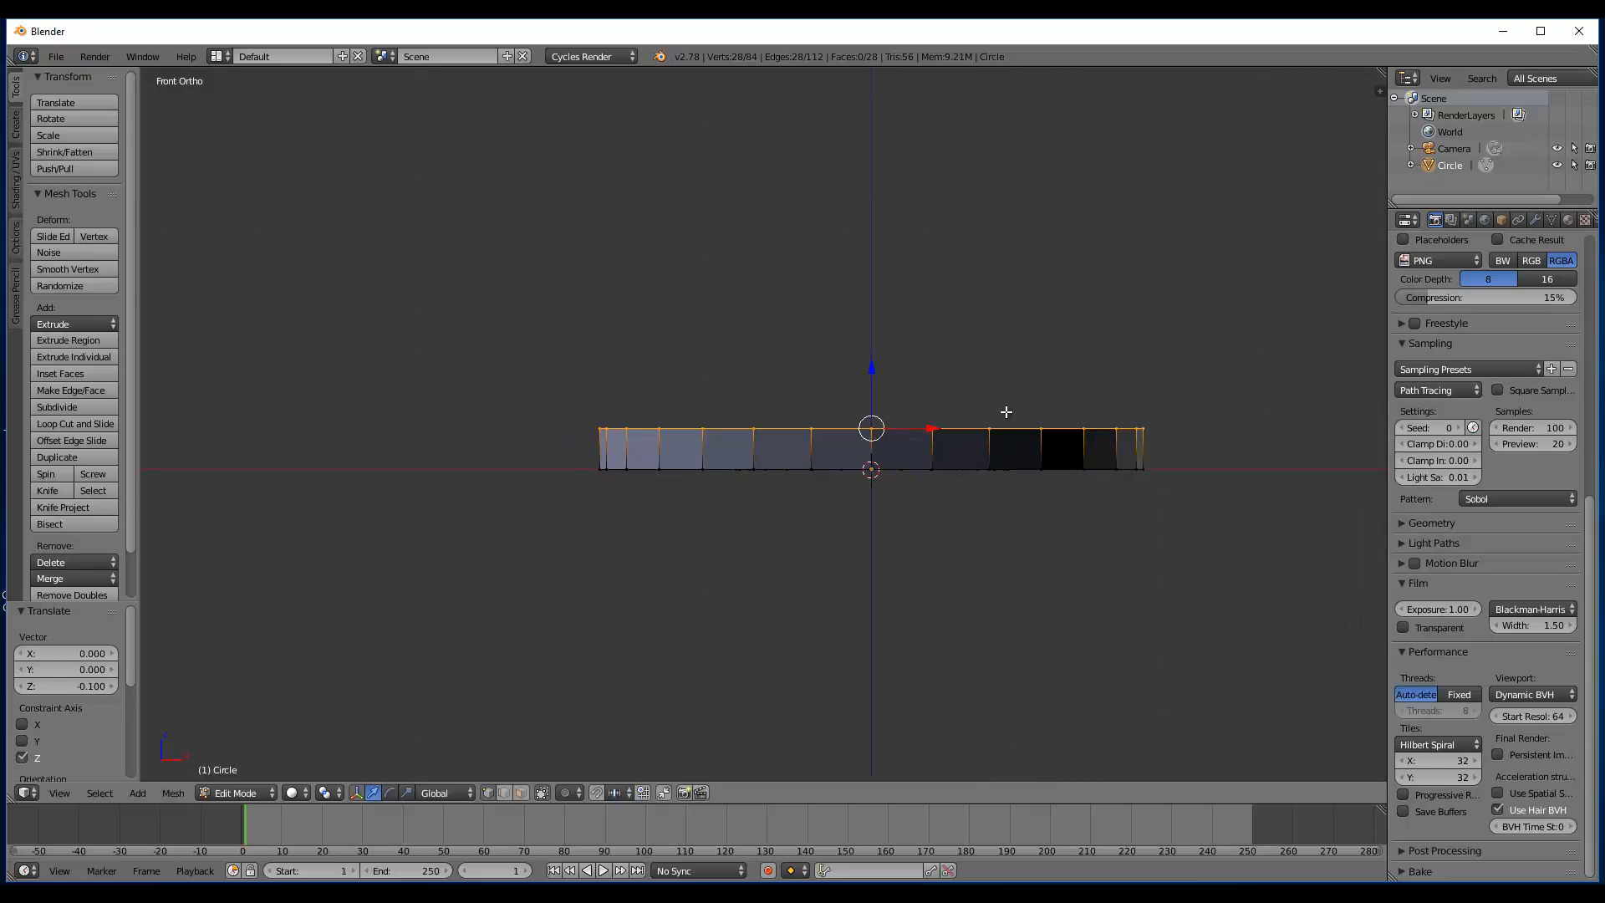
- Add a Mirror modifier to the circle object and mirror it across the Z axis only, with X disabled
key(Tab)
shift+middle_drag(886, 470, 654, 450)
scroll(630, 512, up, 5)
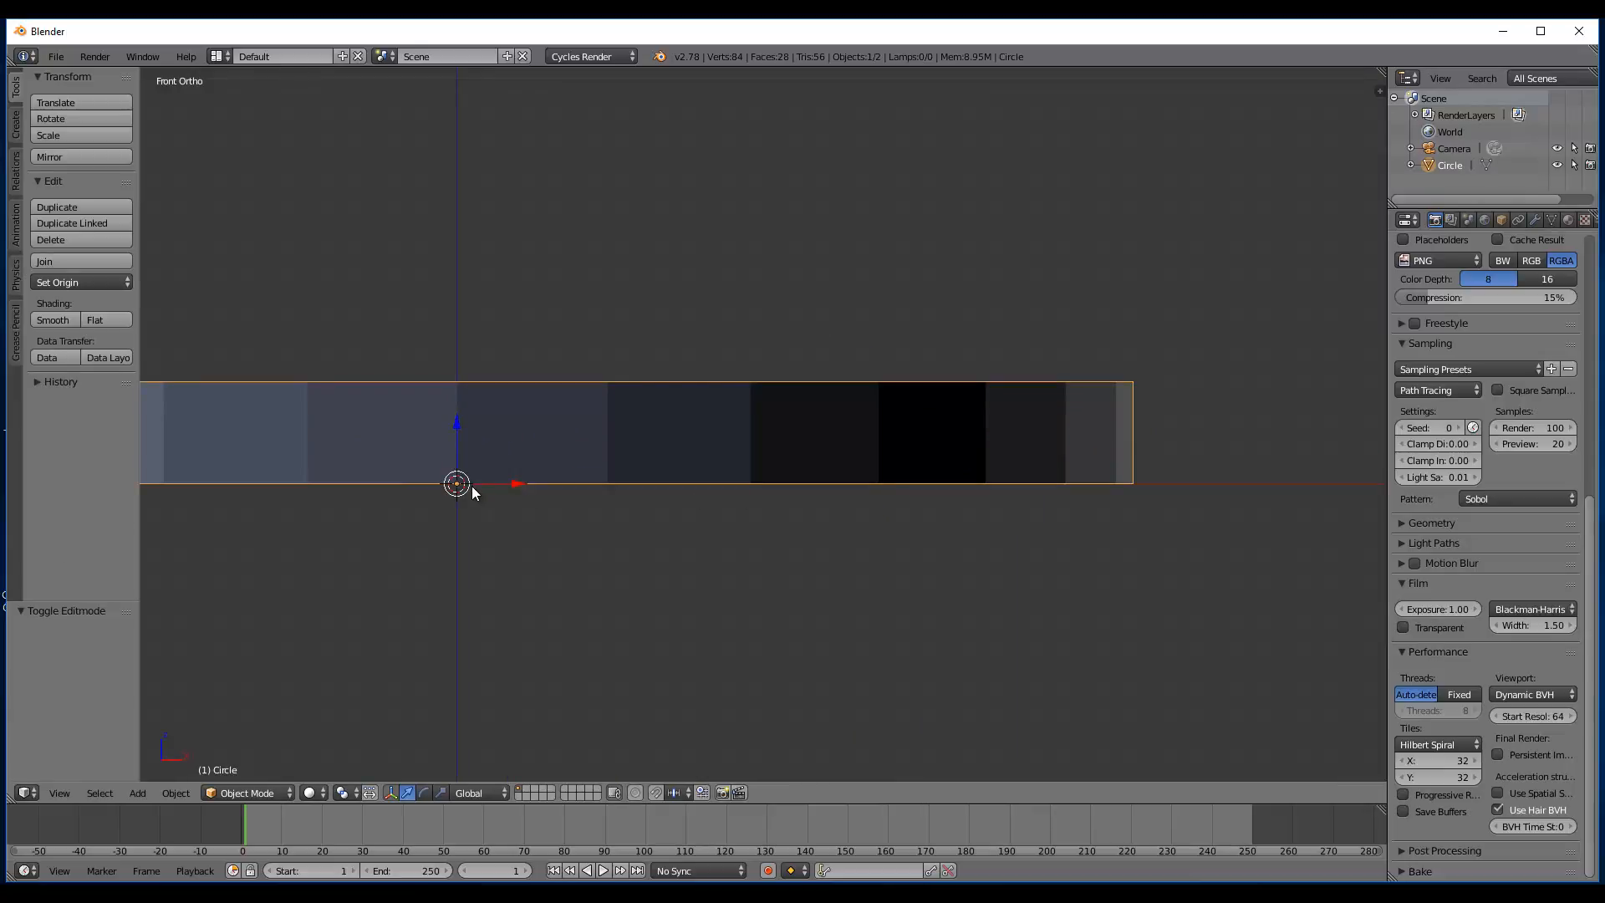
scroll(494, 502, down, 1)
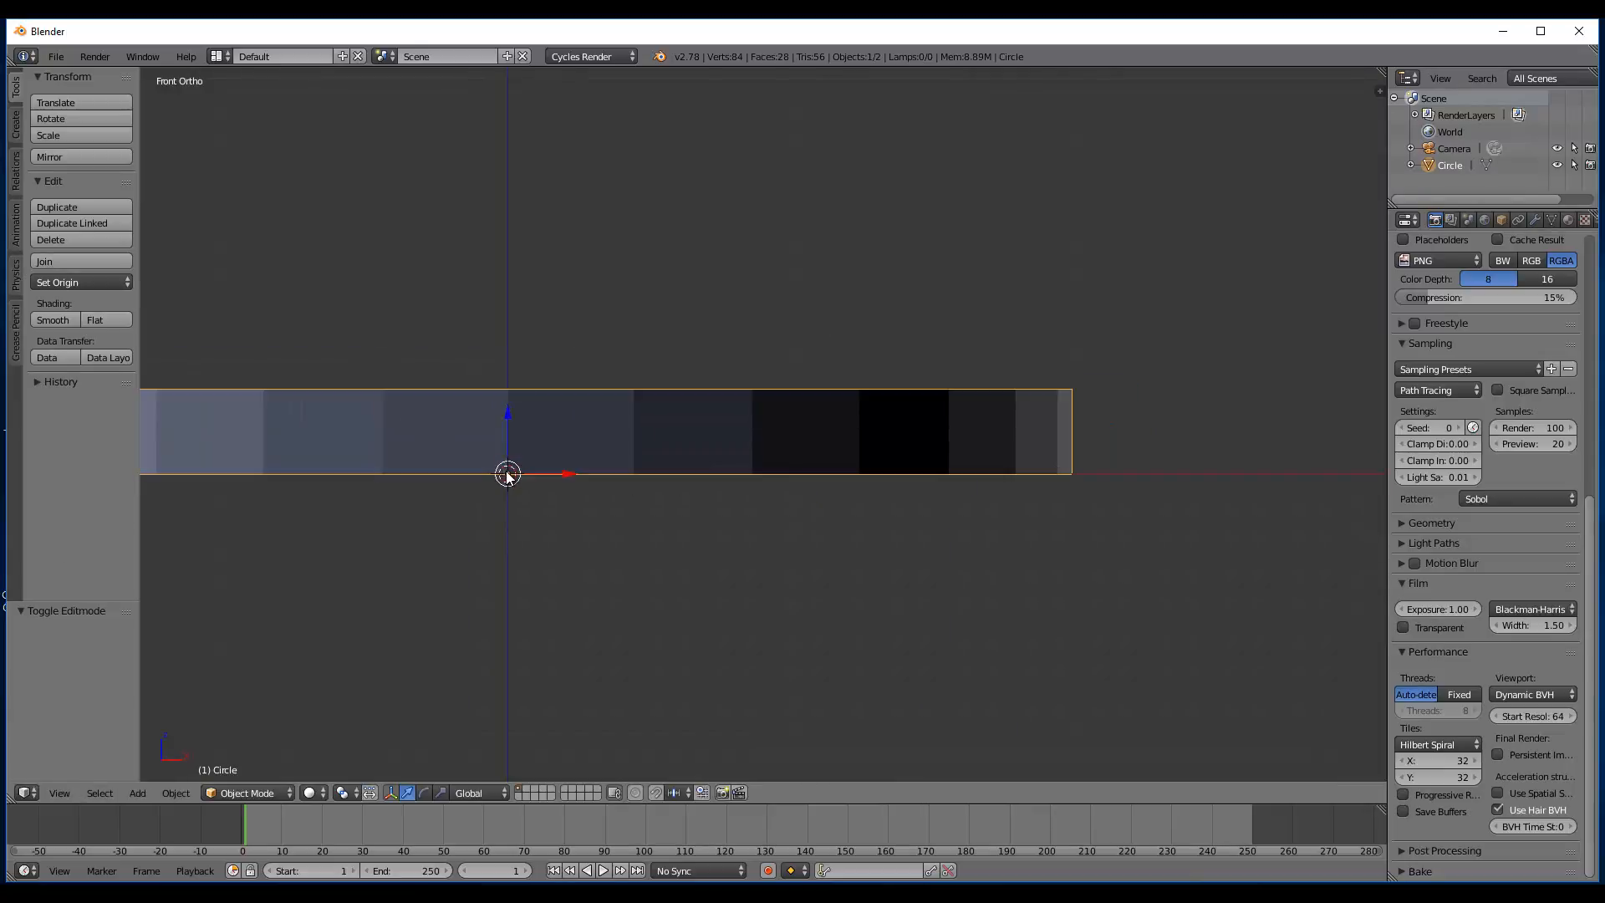
click(1533, 219)
click(1493, 276)
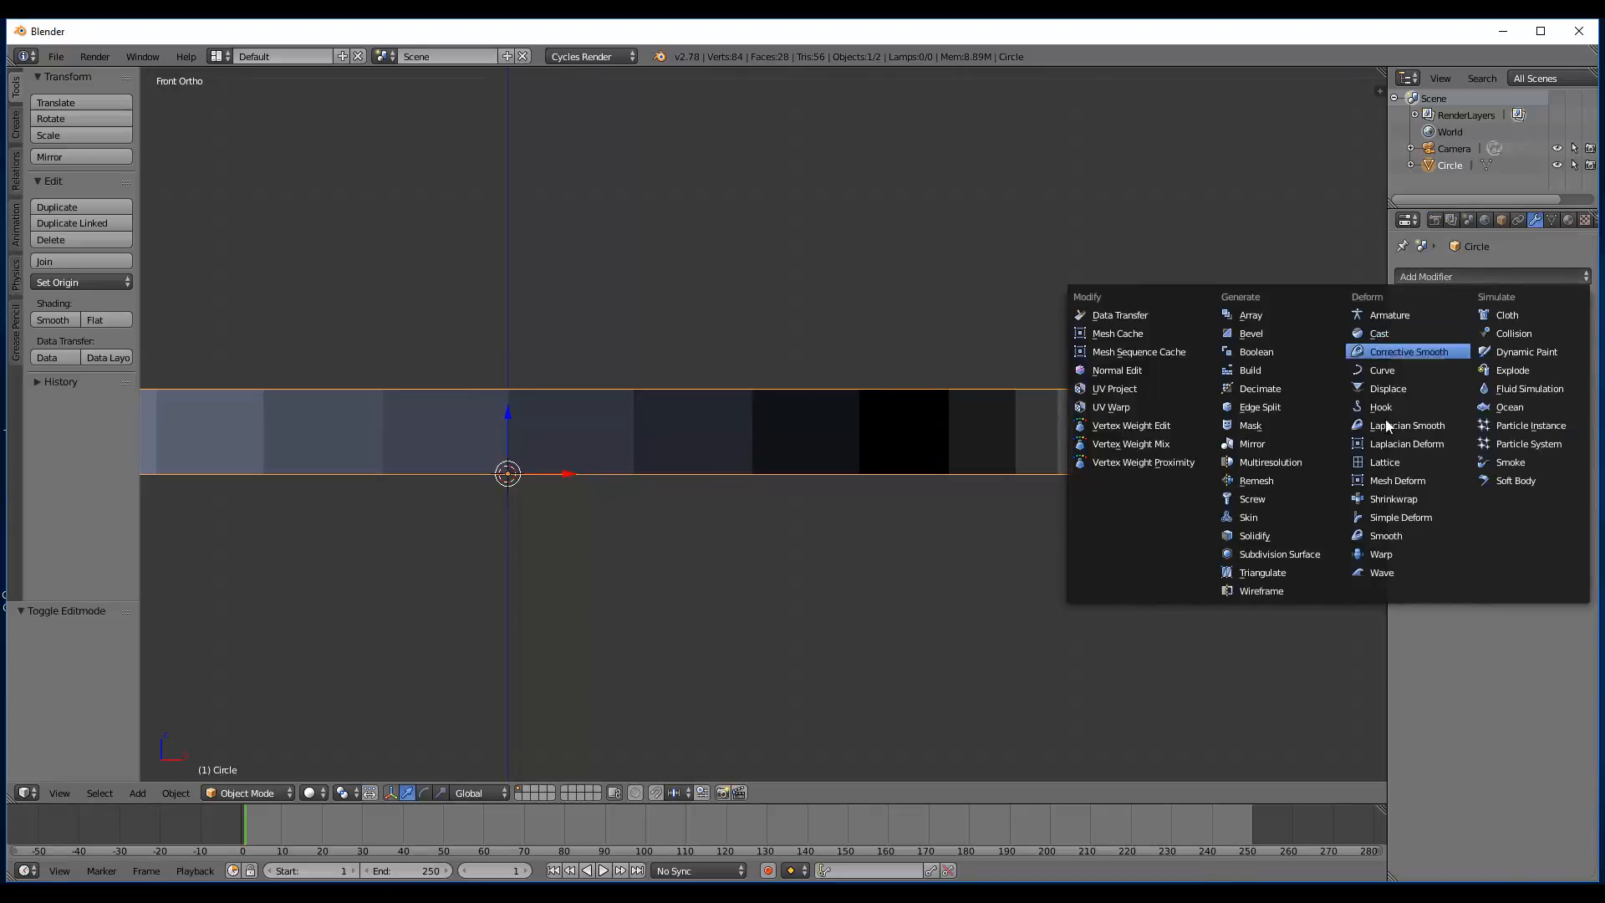
click(1279, 444)
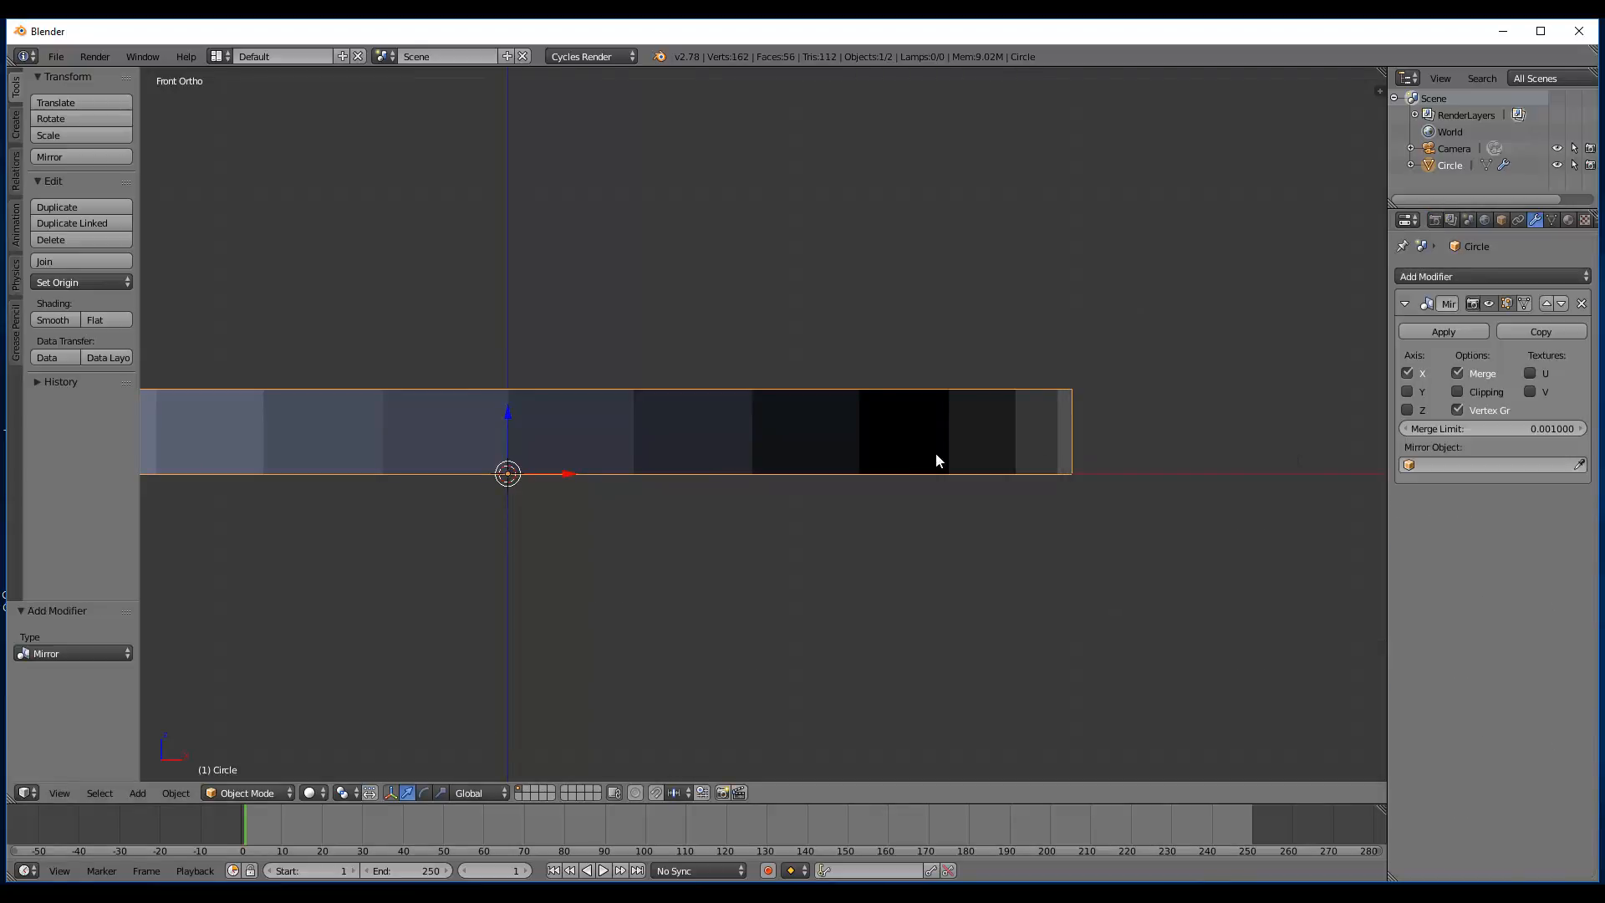
click(1408, 374)
click(1408, 410)
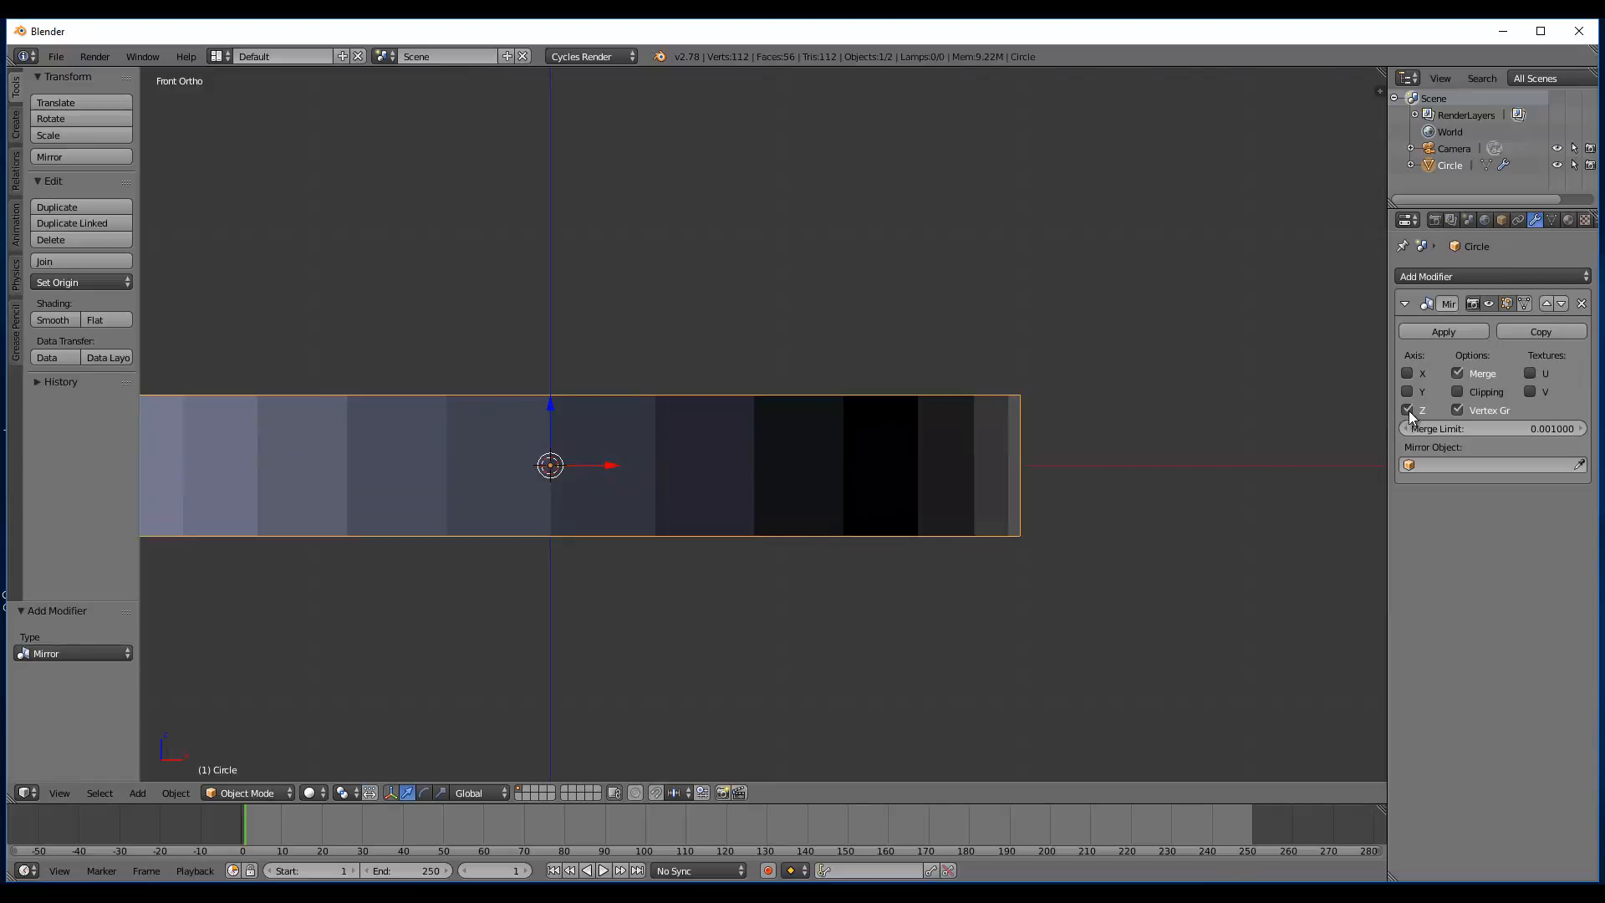
- Enable clipping on the Mirror modifier and deselect all vertices of the mesh
key(Tab)
scroll(569, 484, up, 4)
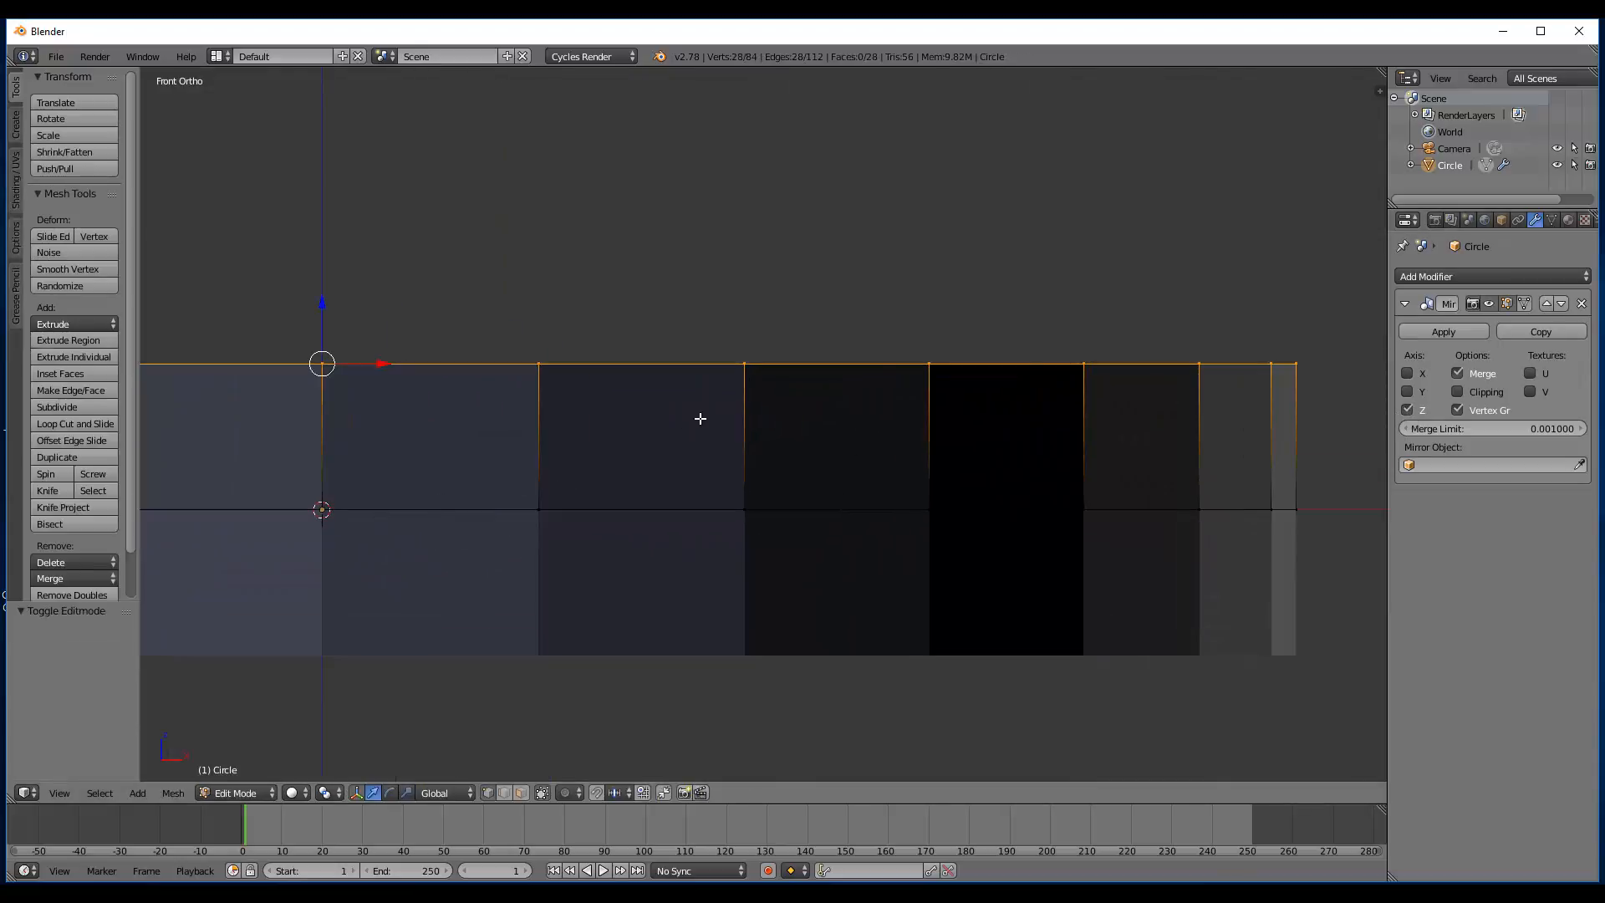
click(1458, 391)
scroll(502, 493, down, 4)
right_click(552, 464)
key(g)
click(616, 444)
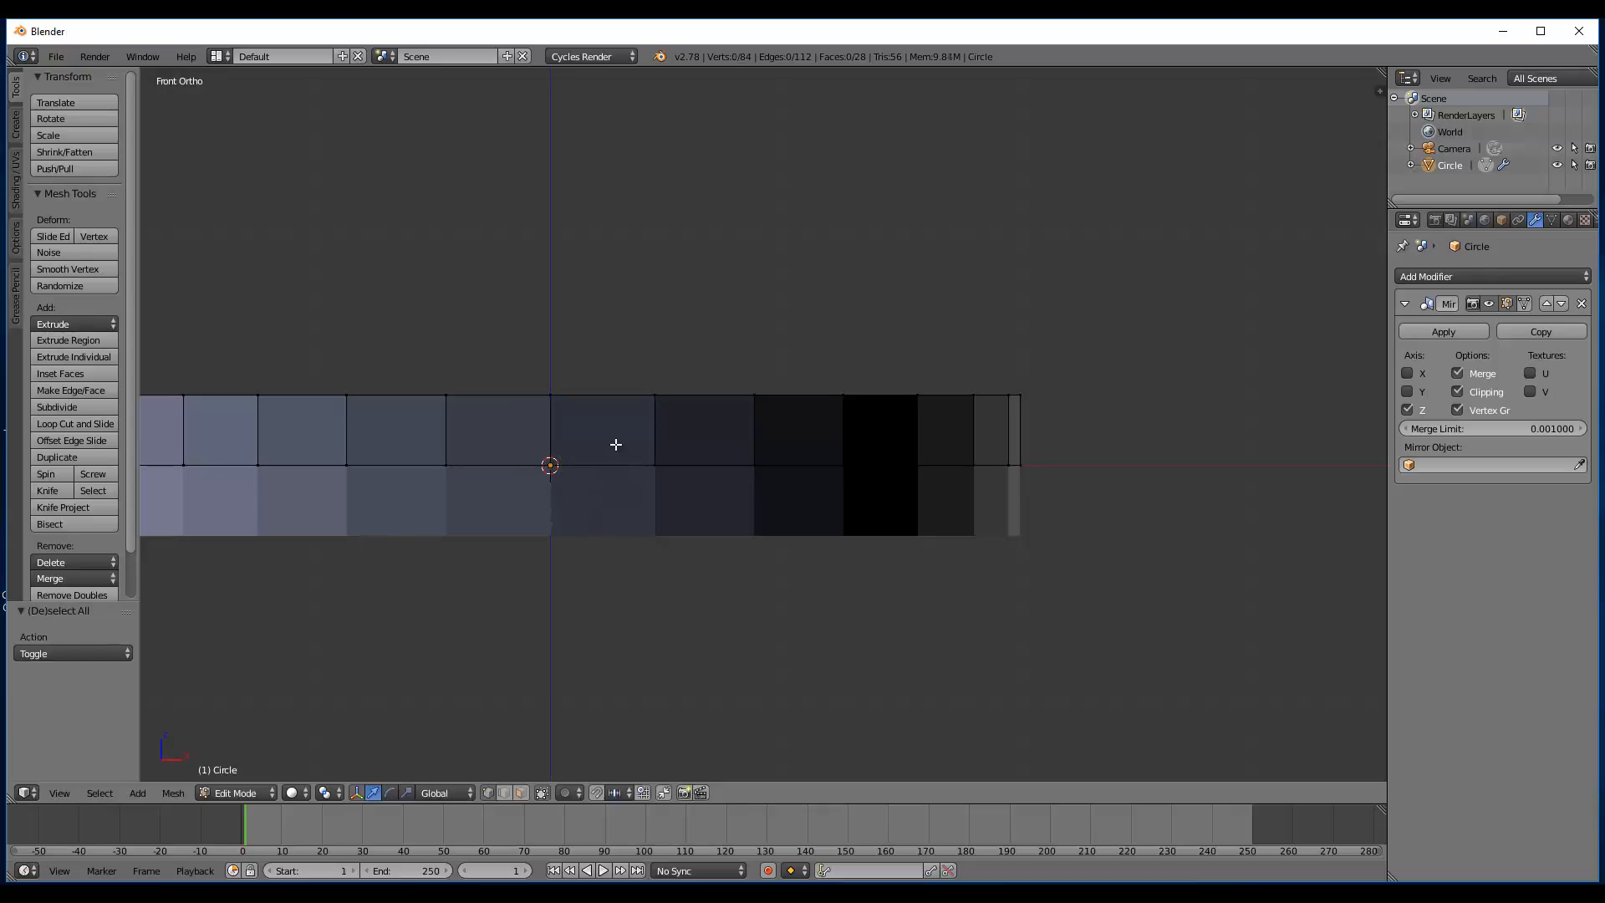
key(a)
key(a)
- Select the outer wall's top edge loop and extrude it inward, scaled to about 0.64, to form the ring's flat top face
middle_drag(620, 444, 563, 520)
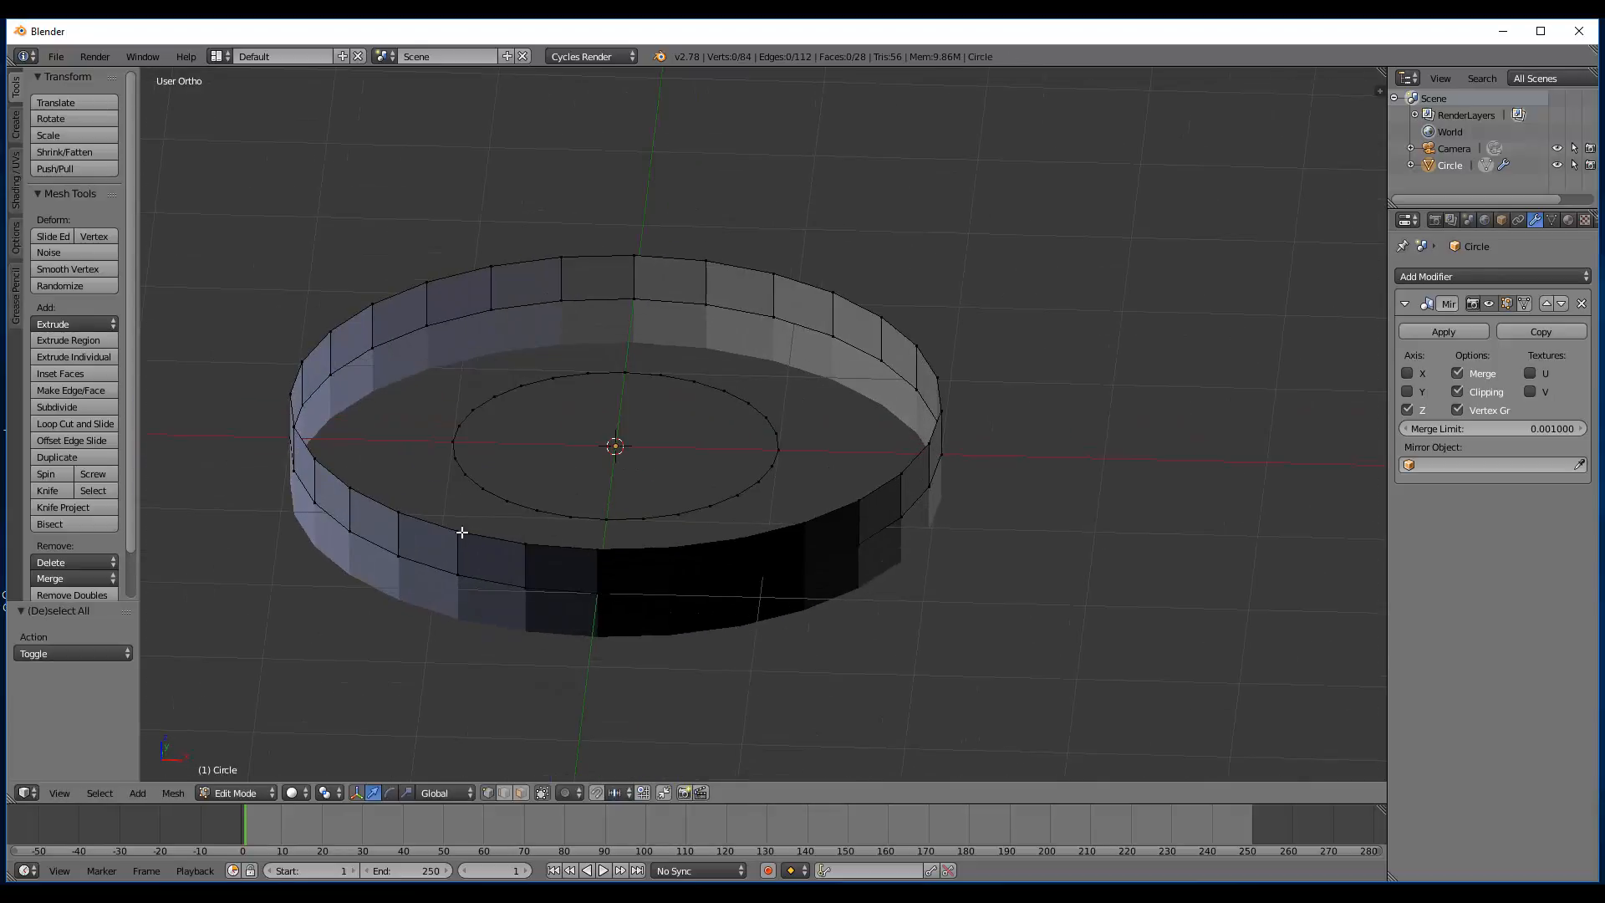
alt+right_click(436, 521)
scroll(615, 471, down, 5)
middle_drag(616, 469, 736, 430)
key(KP_7)
scroll(788, 428, up, 5)
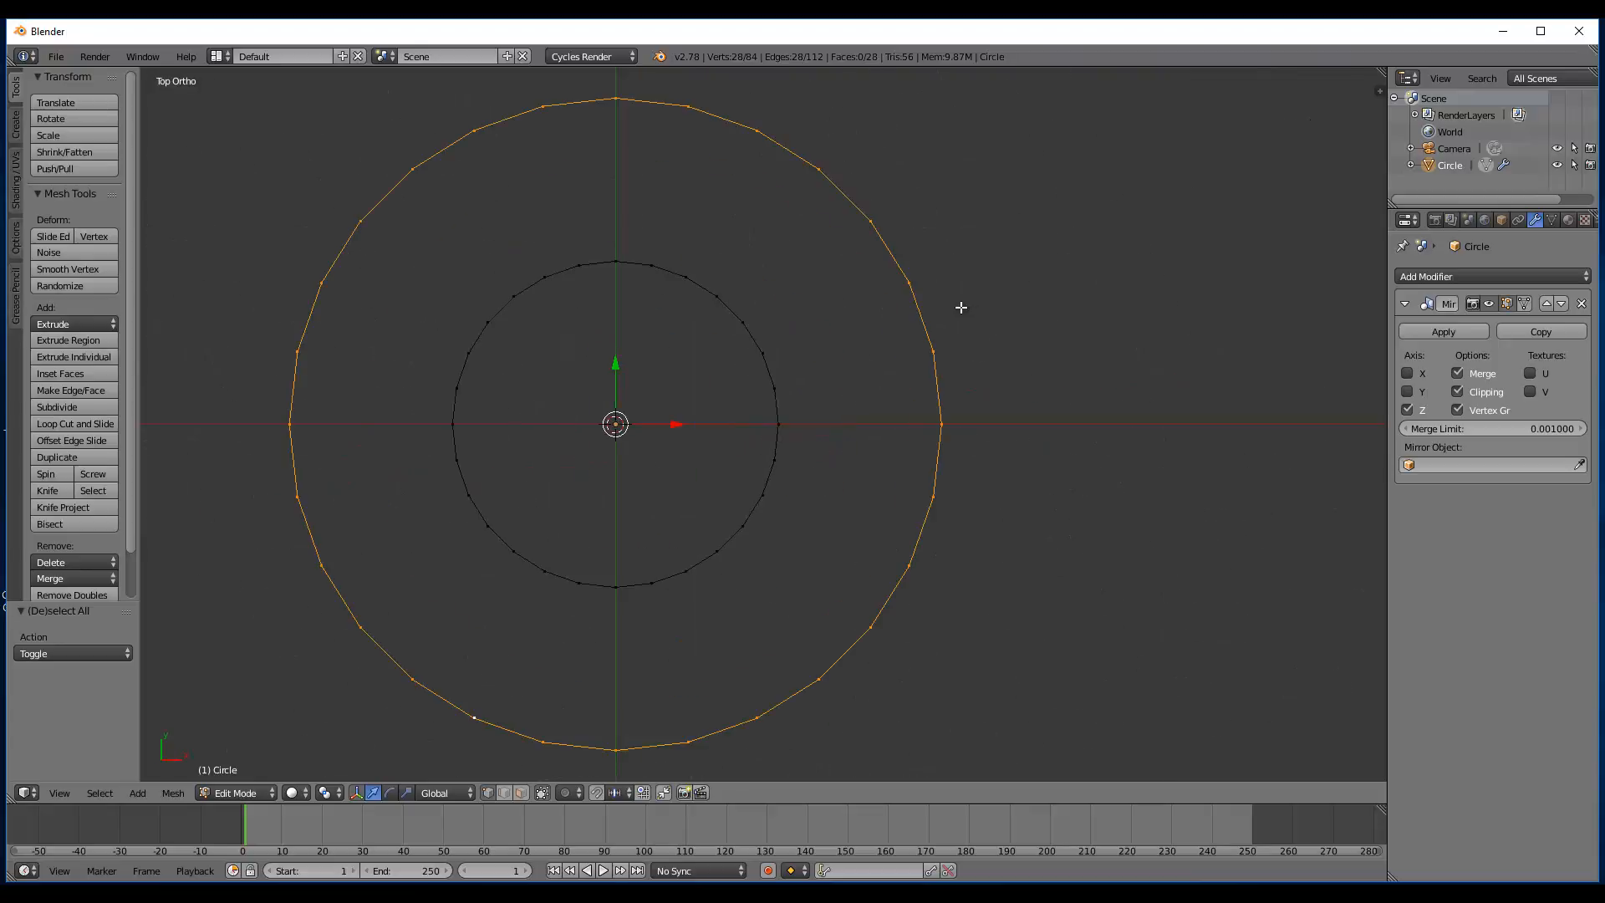
shift+middle_drag(961, 308, 1045, 333)
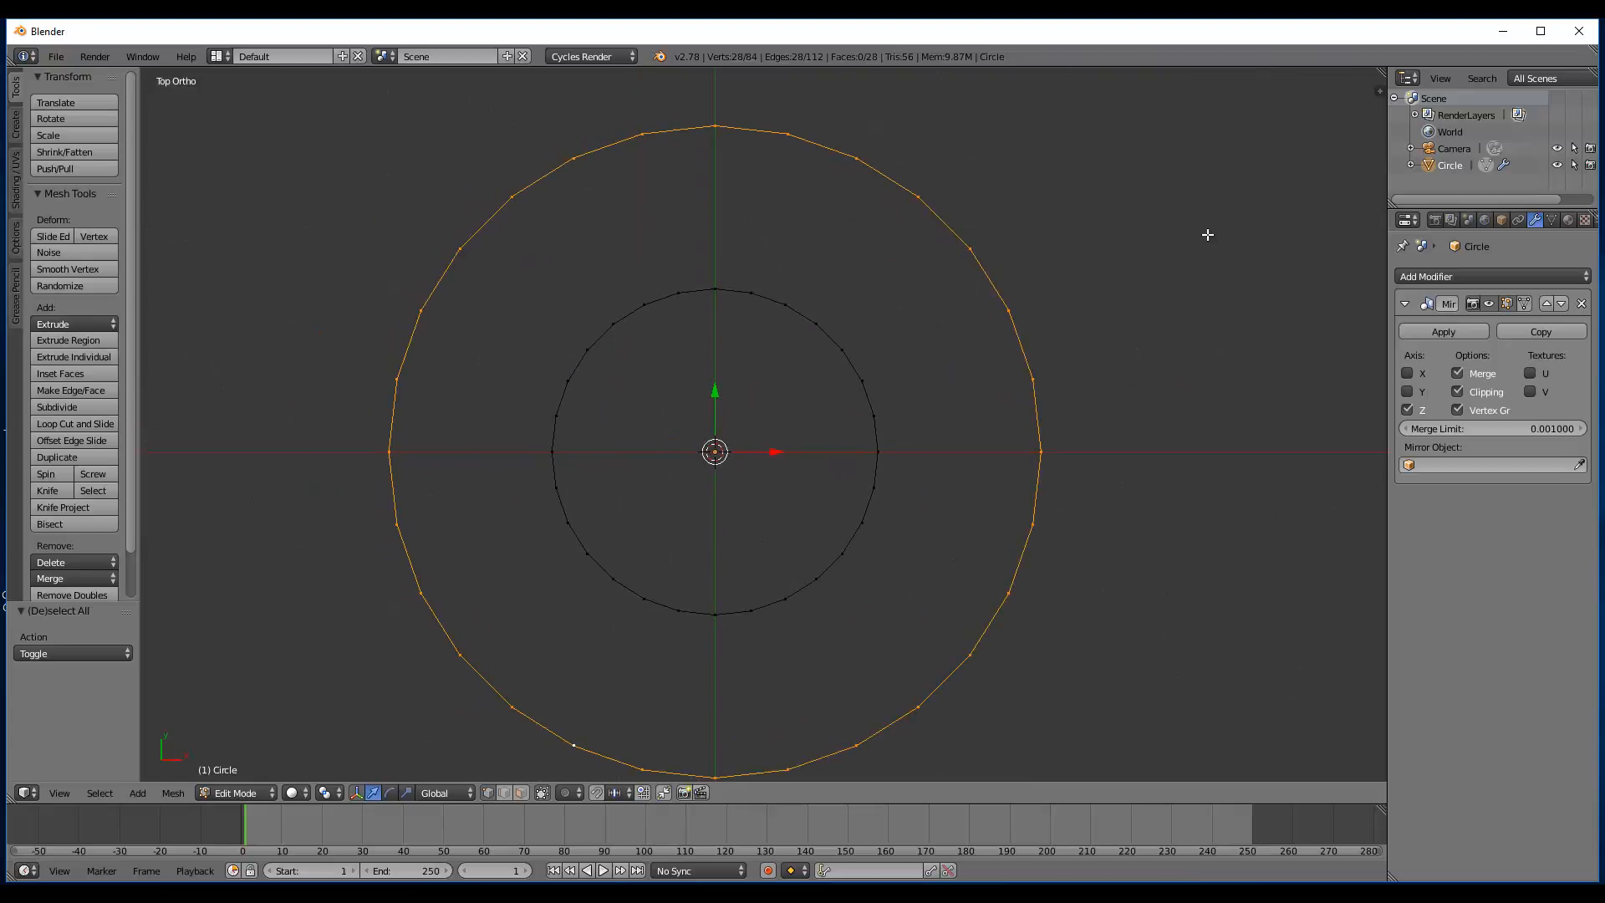
key(e)
key(s)
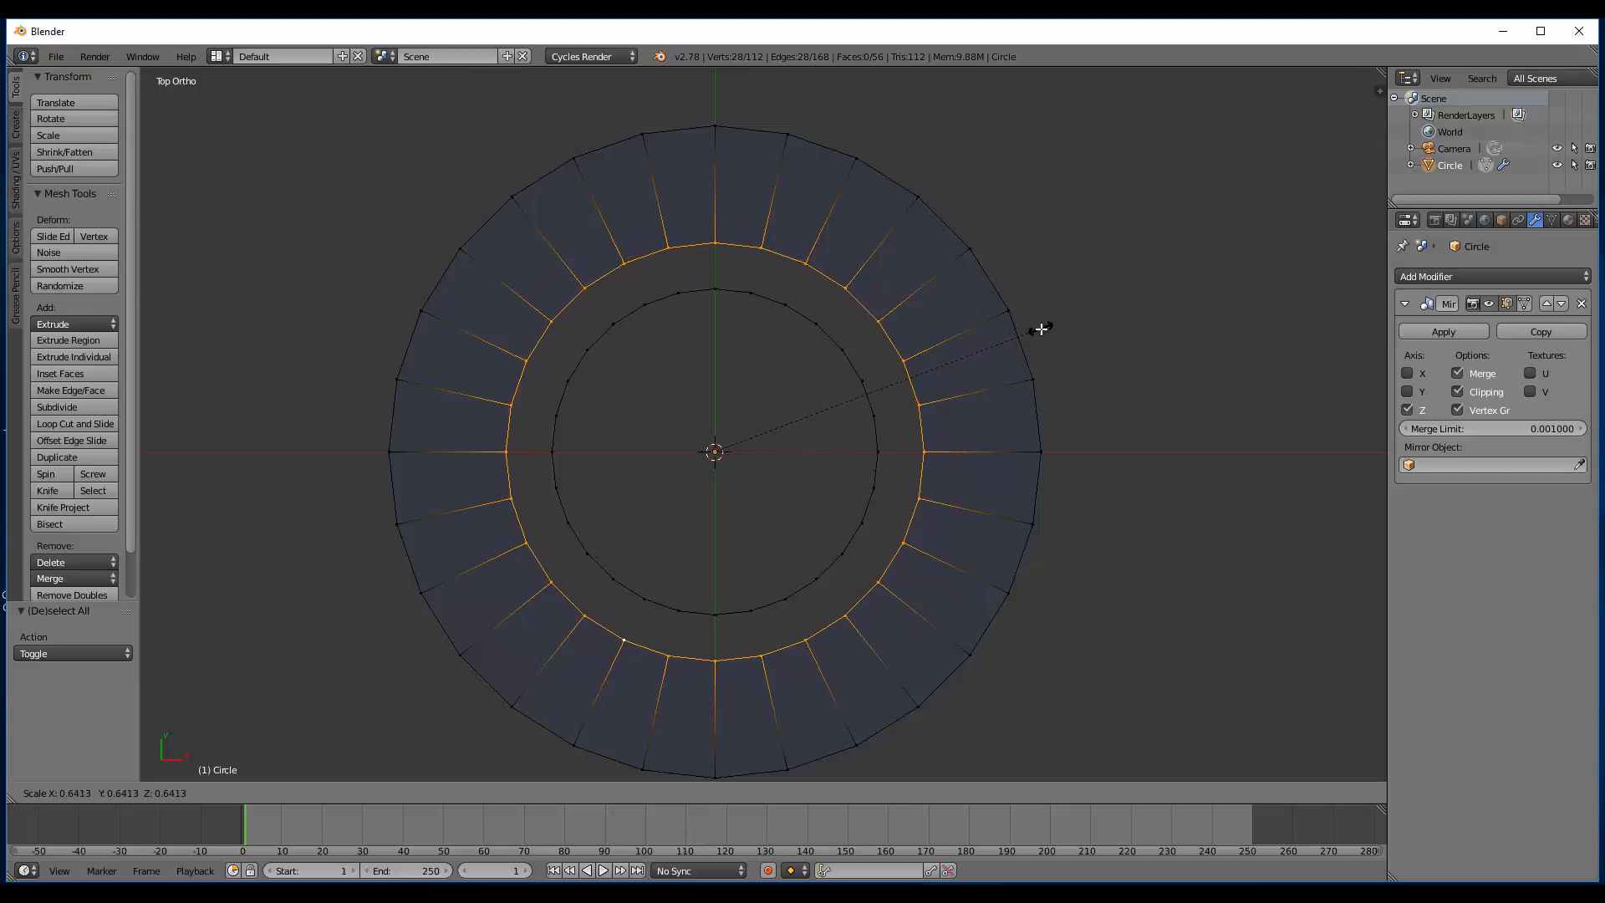
click(1040, 329)
- Extrude the inner edge loop of the top face downward by 0.2 along the Z axis
middle_drag(1041, 423, 1015, 340)
key(KP_1)
scroll(898, 369, up, 3)
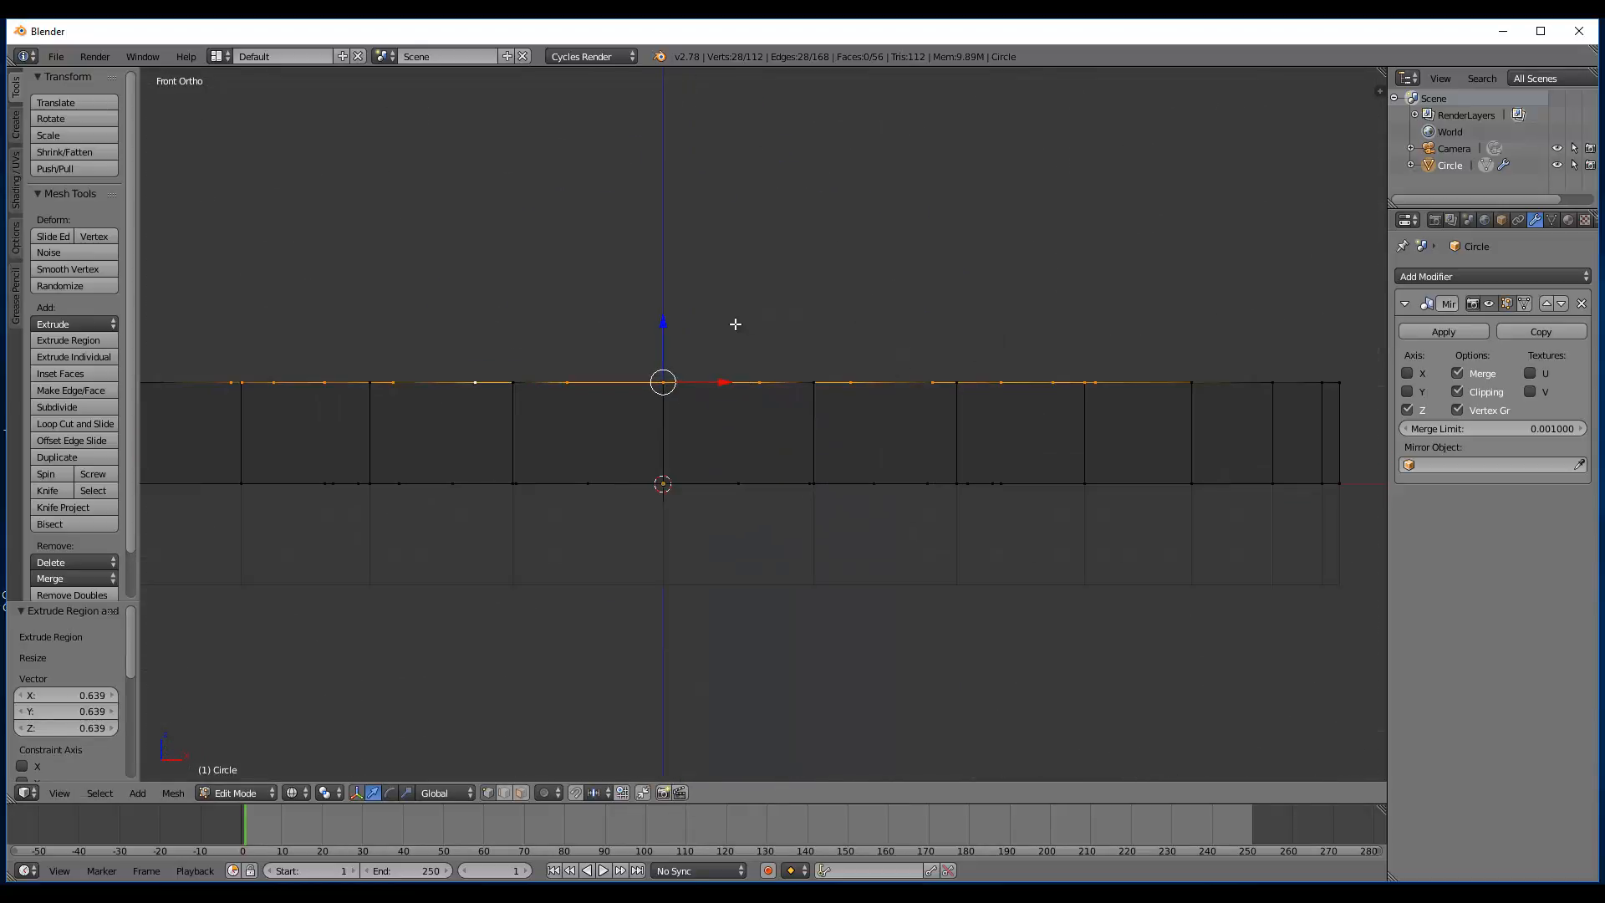
key(e)
key(z)
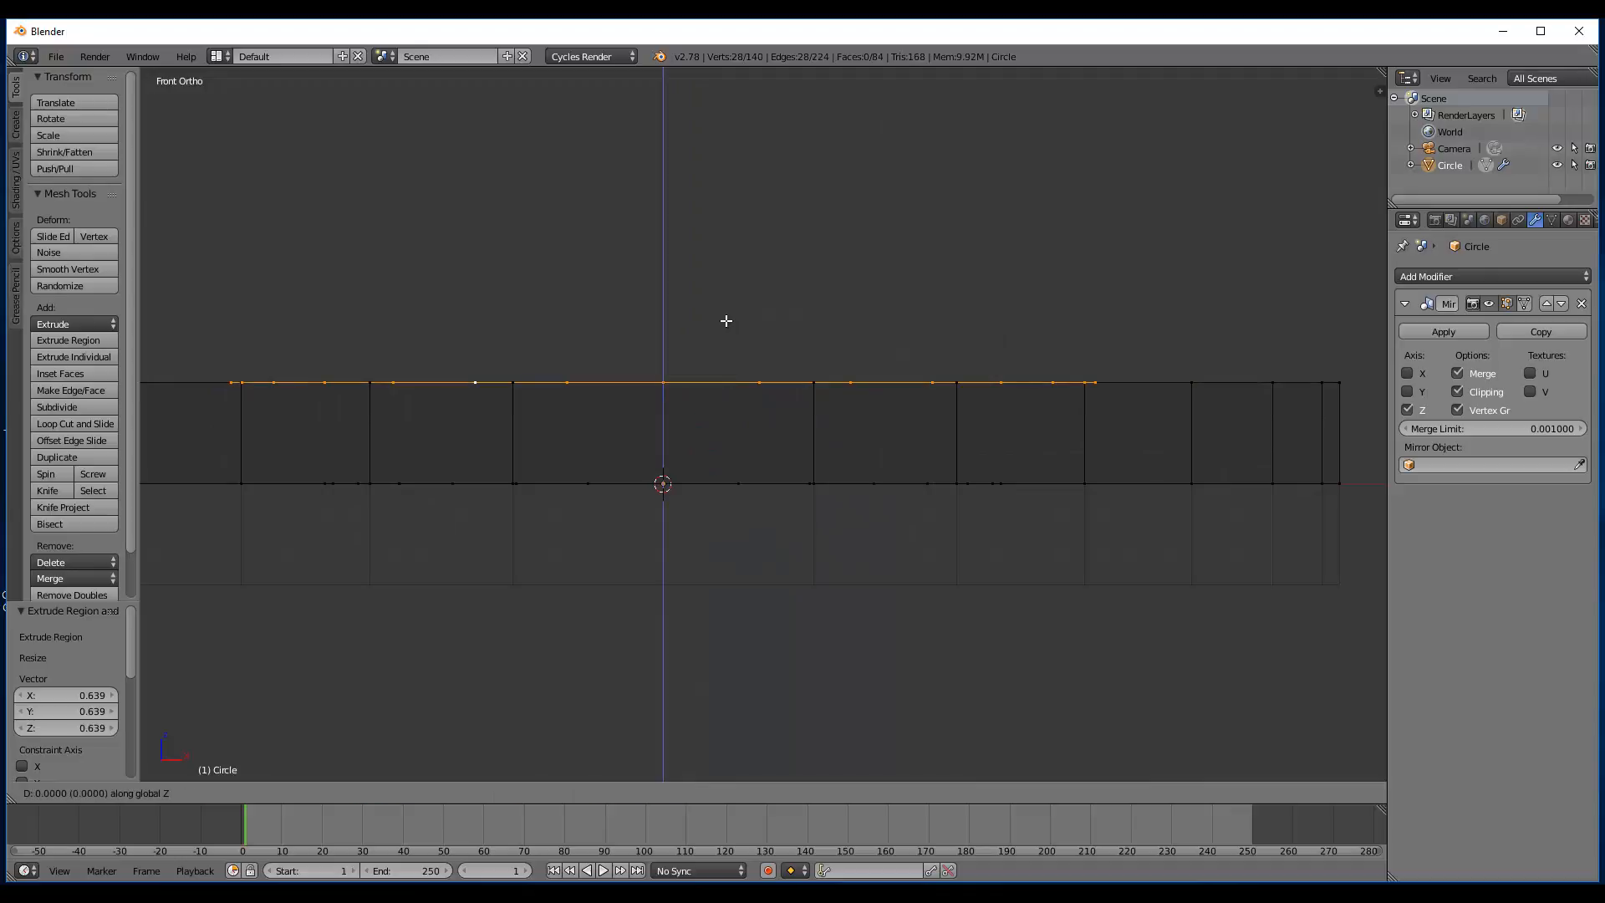
click(718, 383)
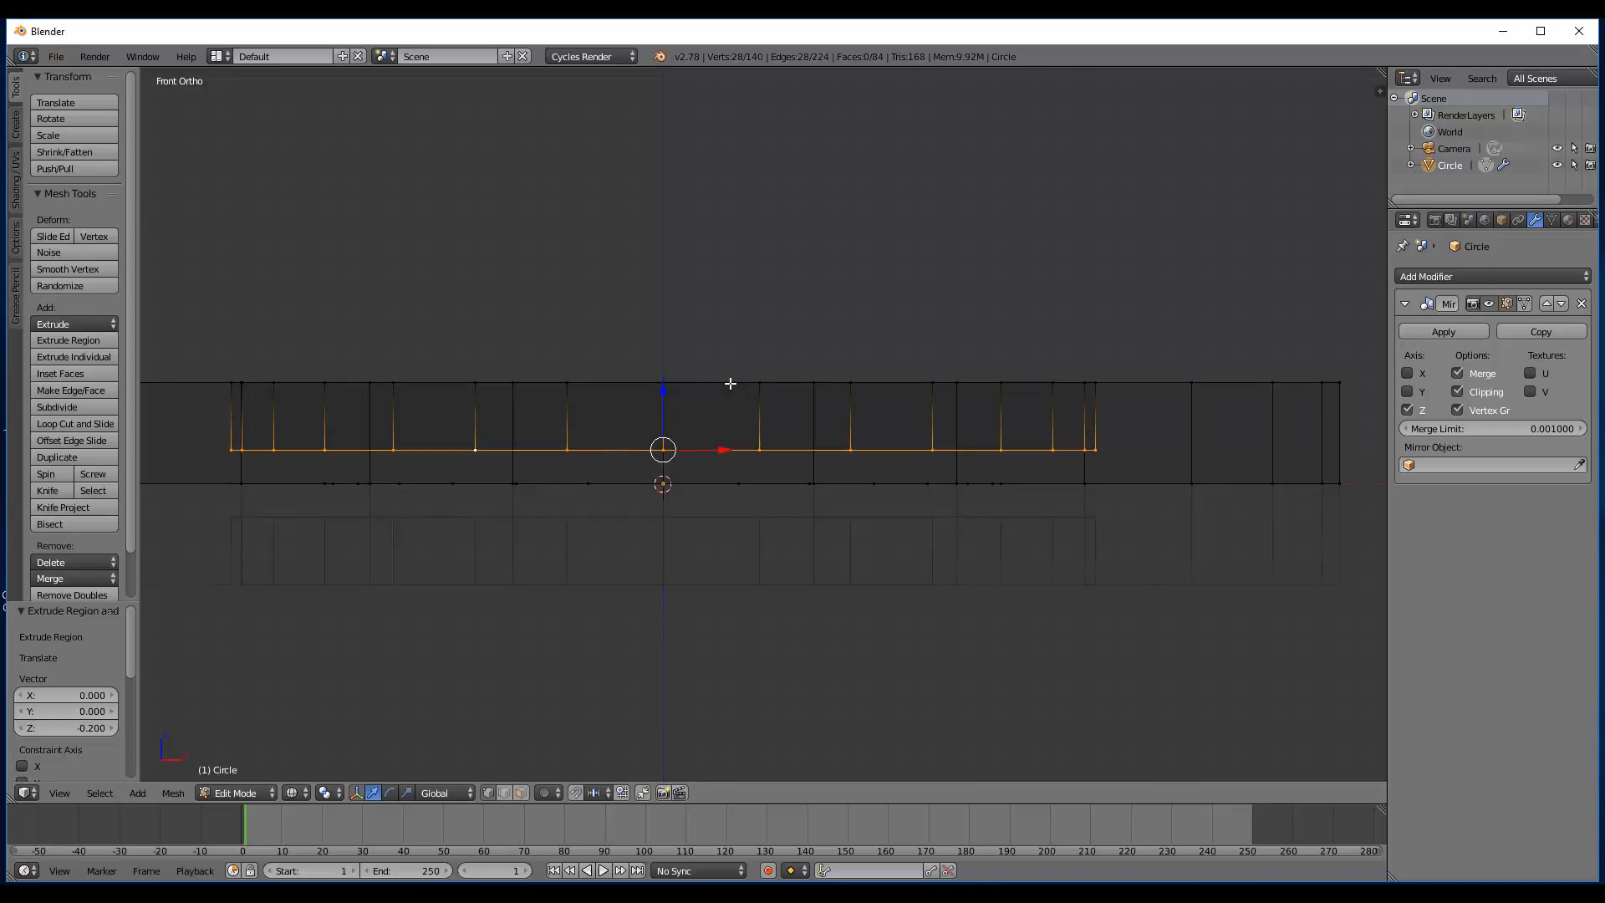
- Return the viewport to solid shading and inspect the ring's inner wall
middle_drag(730, 383, 760, 437)
key(KP_7)
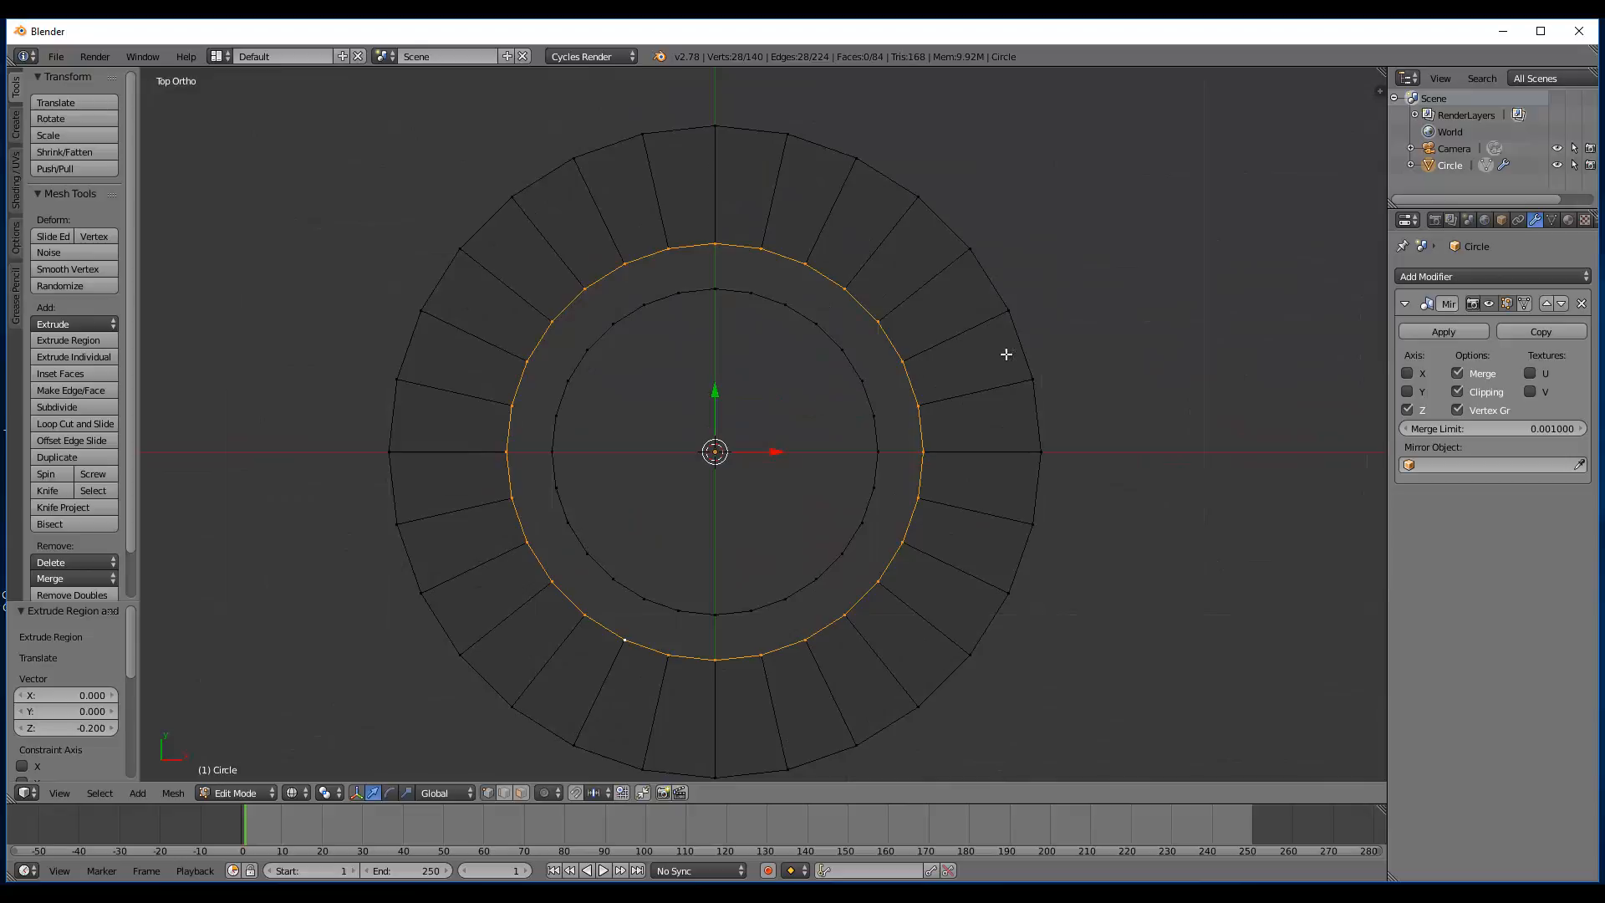
key(z)
middle_drag(1060, 354, 917, 231)
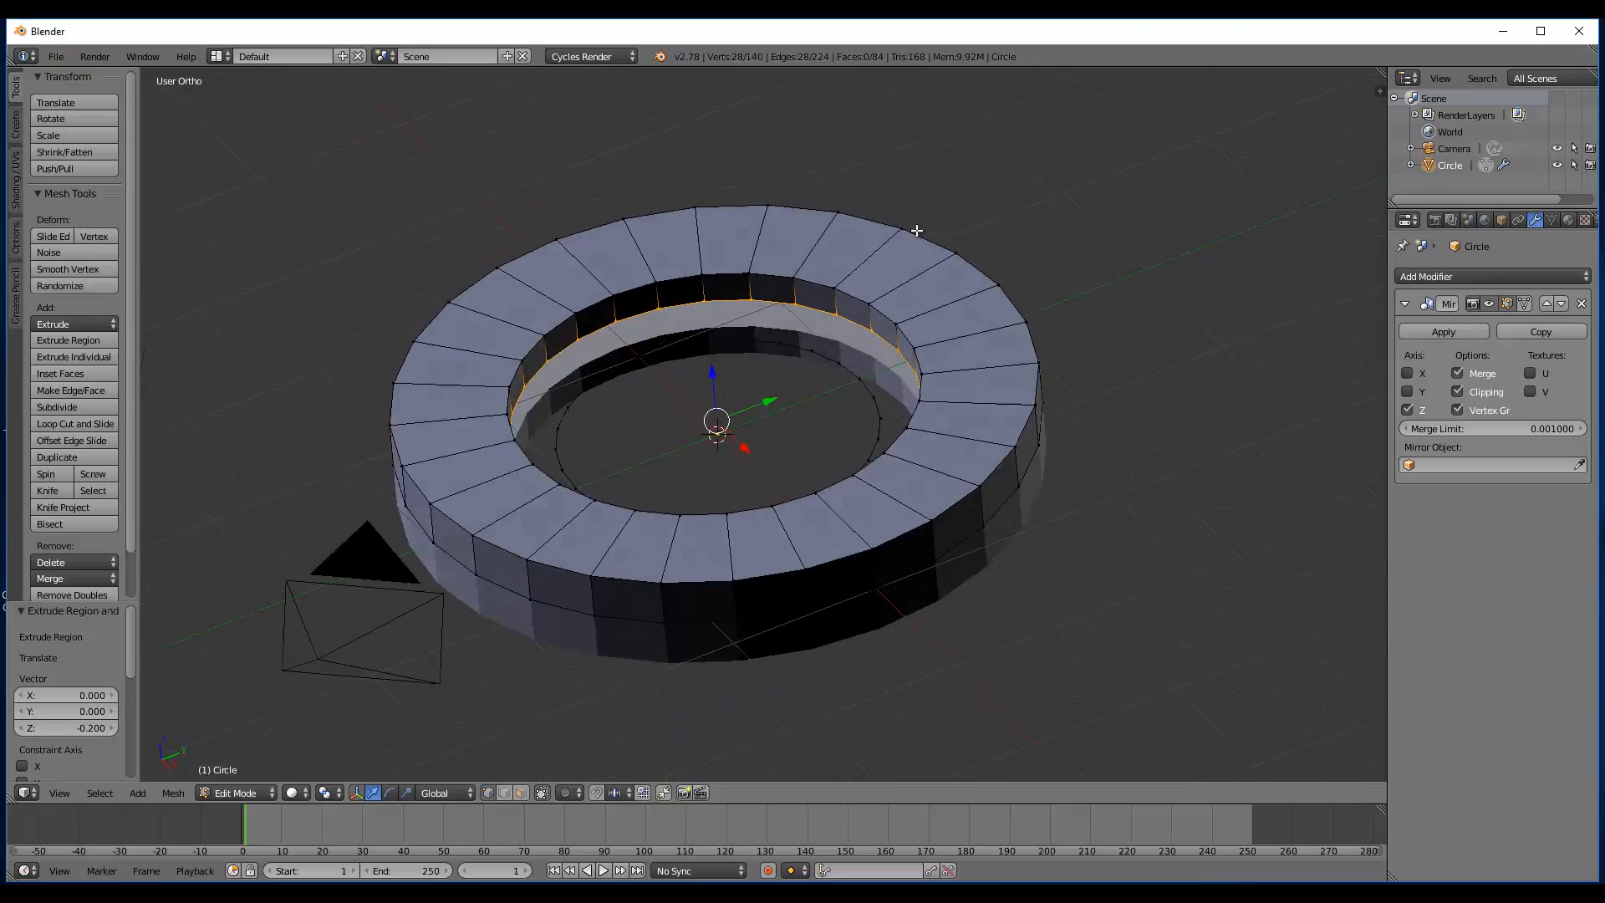
key(KP_7)
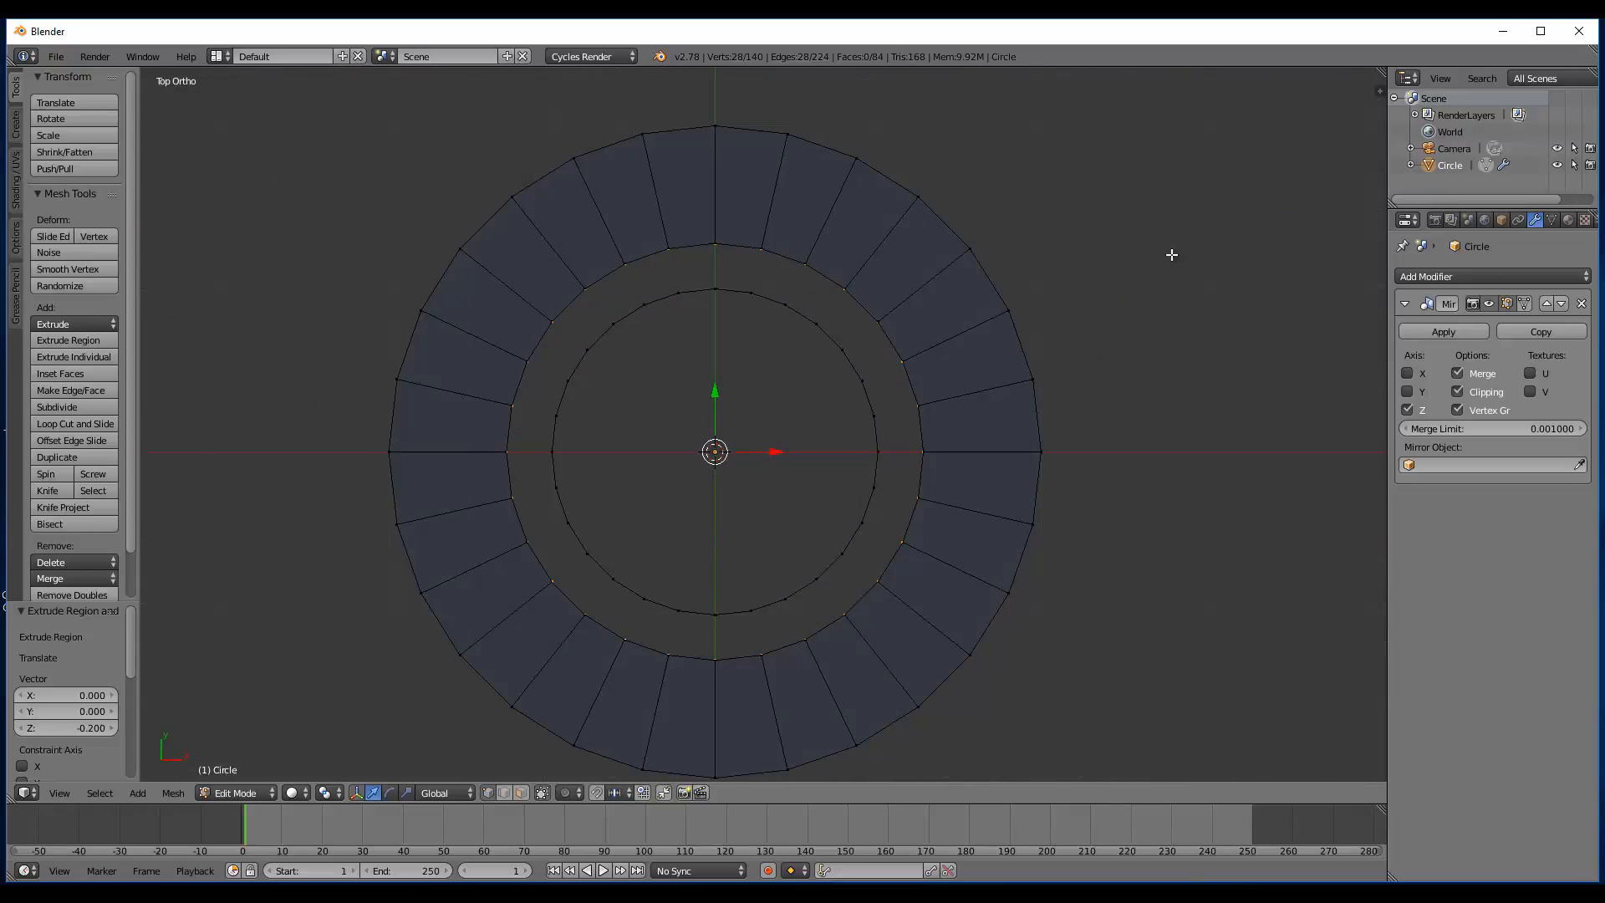
scroll(1166, 256, up, 2)
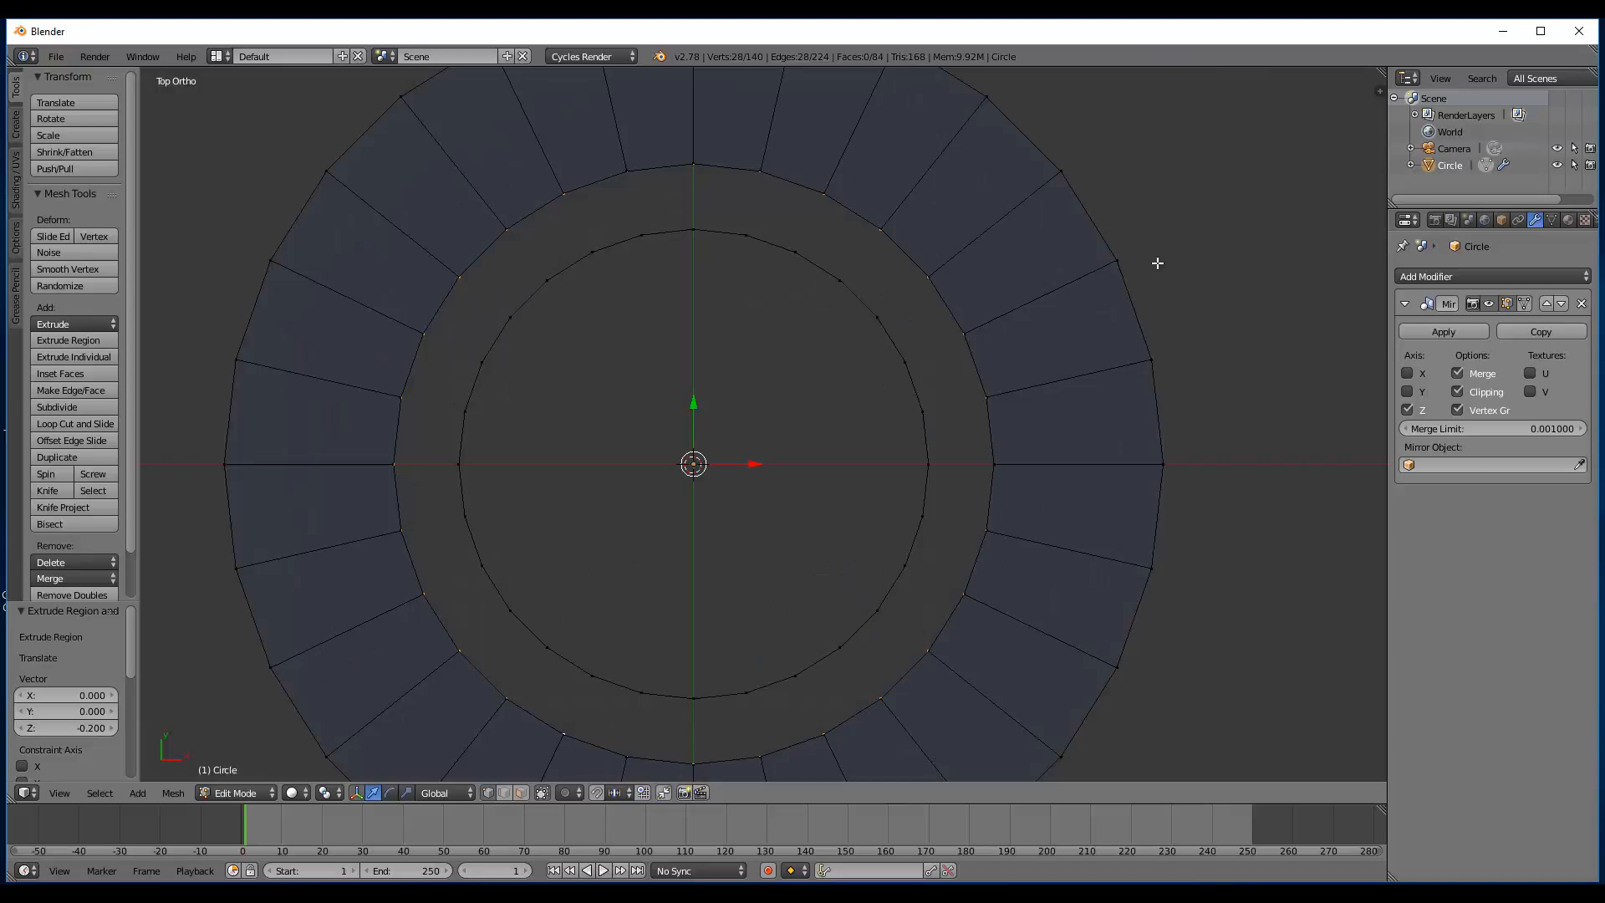
- Extrude the inner wall's lower edge loop inward, scaled to about 0.54, to form the recessed floor, and clear the selection
key(e)
key(s)
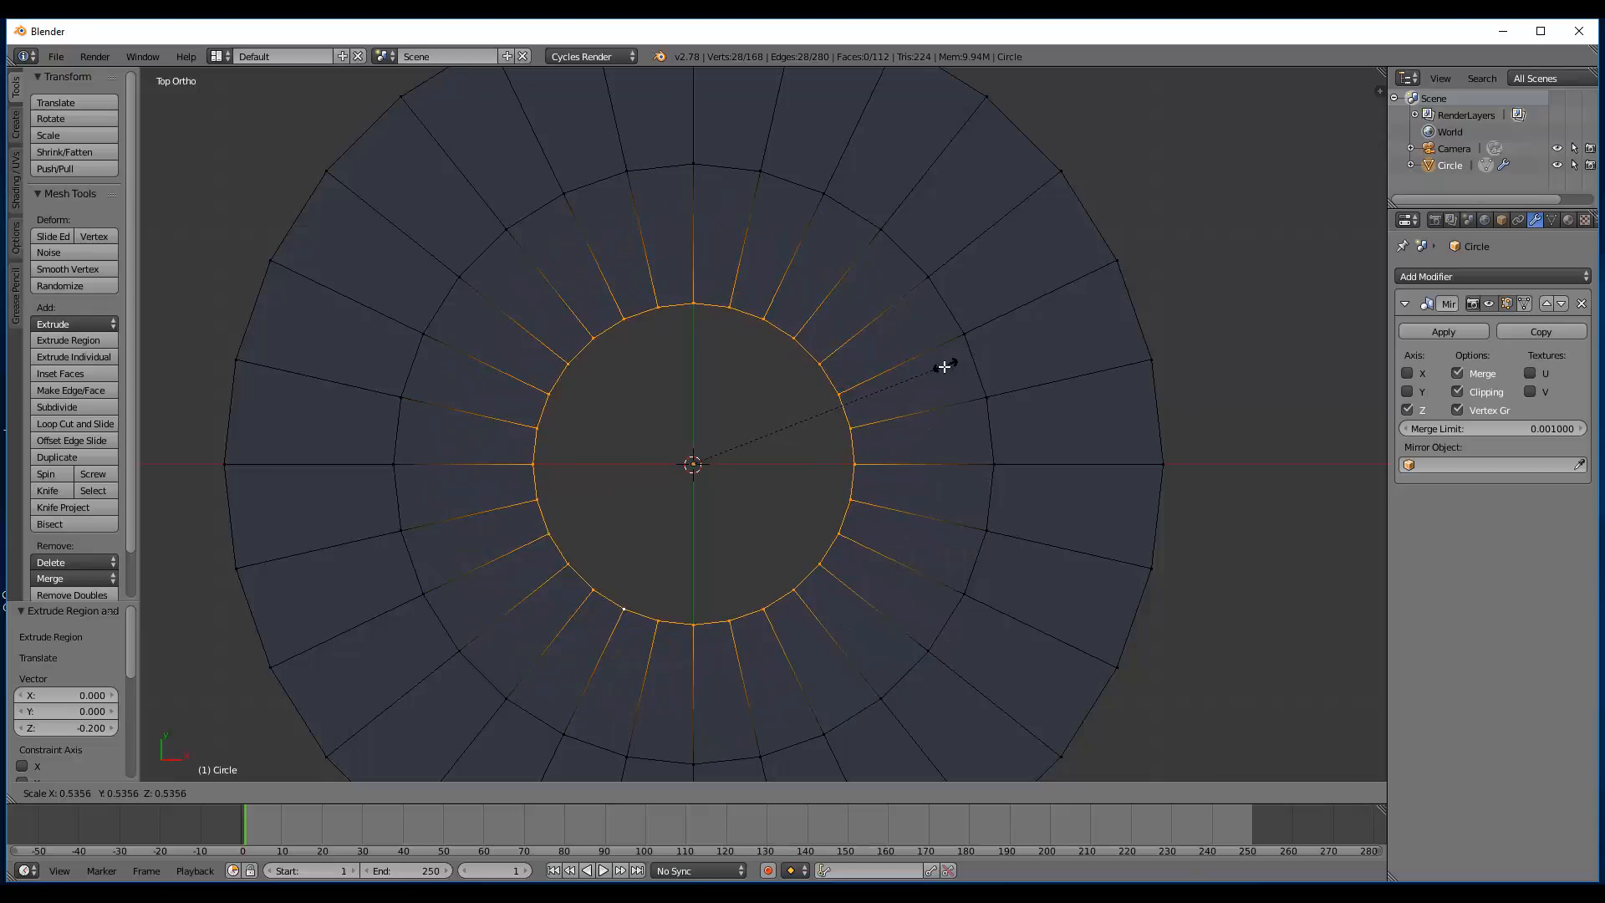
click(943, 368)
key(a)
- Select the leftover original inner circle below the recessed floor and delete its vertices
middle_drag(939, 373, 685, 442)
alt+click(469, 401)
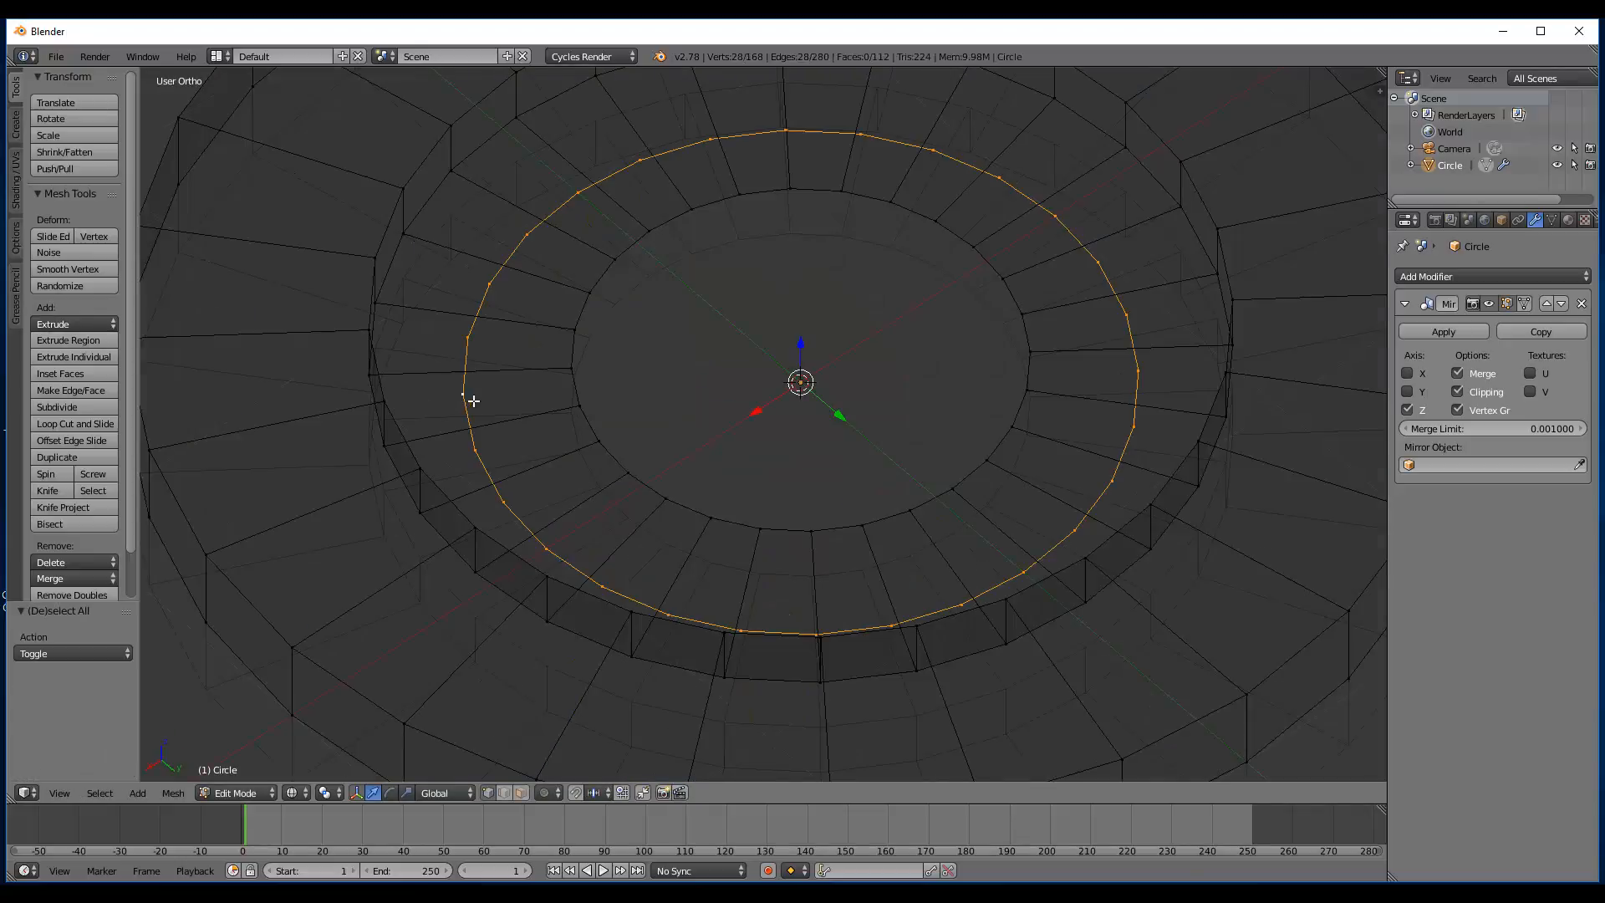
scroll(945, 244, down, 3)
key(x)
click(947, 248)
- Select the recessed floor's inner edge loop and extrude it upward by 0.2 along the Z axis
middle_drag(947, 250, 687, 442)
scroll(687, 442, up, 2)
click(614, 410)
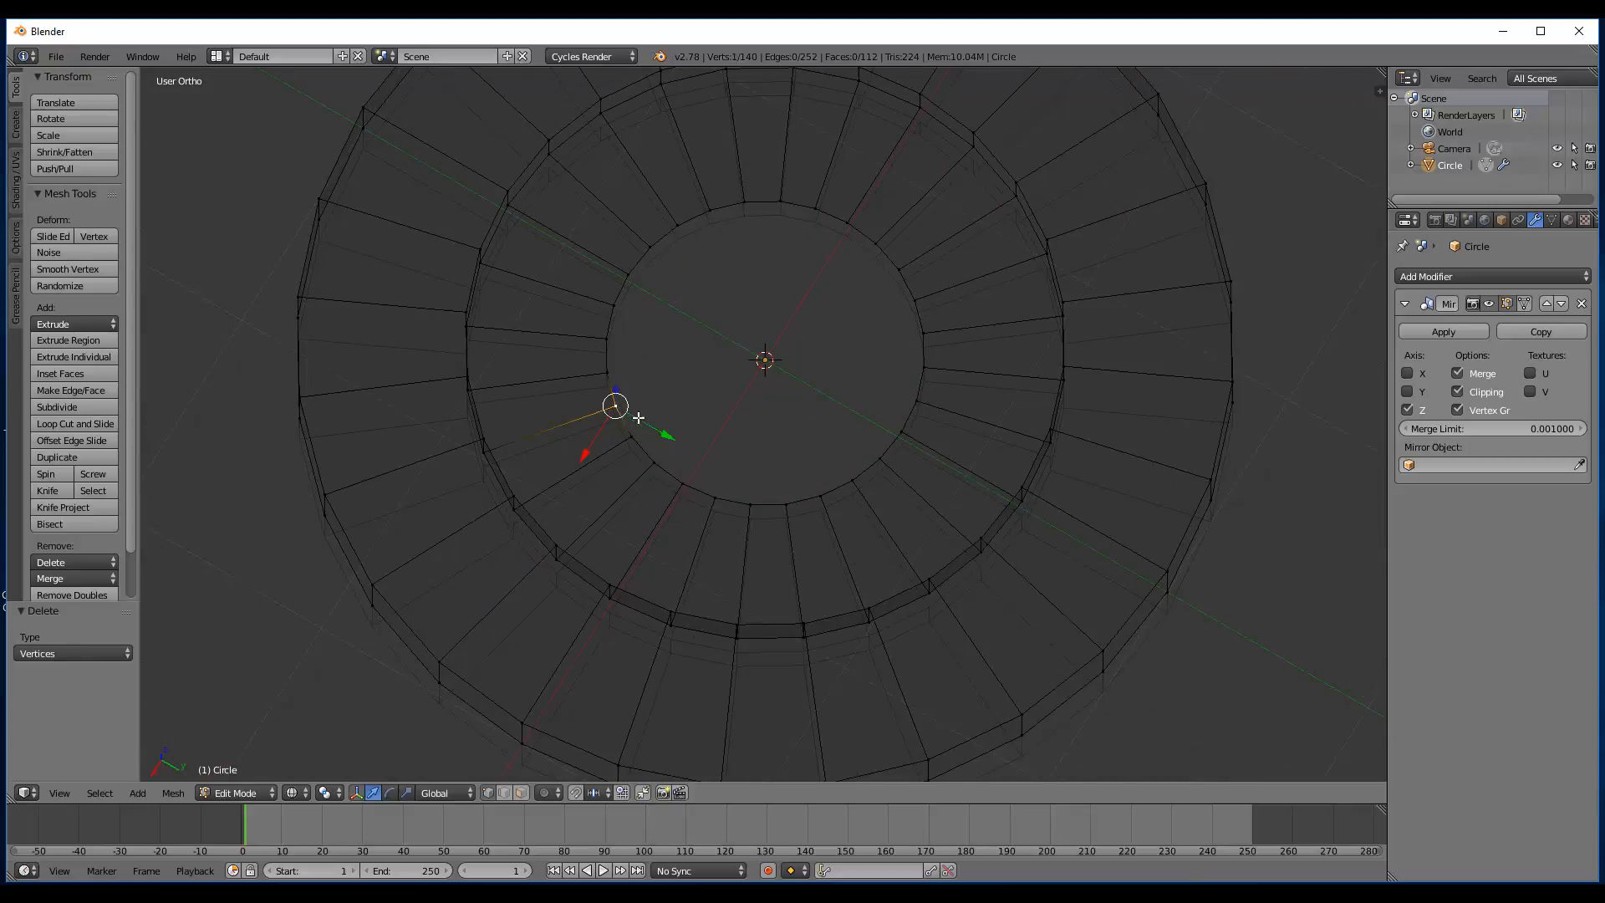
alt+click(617, 422)
mouse_move(630, 423)
middle_down()
mouse_move(710, 368)
mouse_move(795, 347)
middle_up()
key(z)
key(KP_1)
key(z)
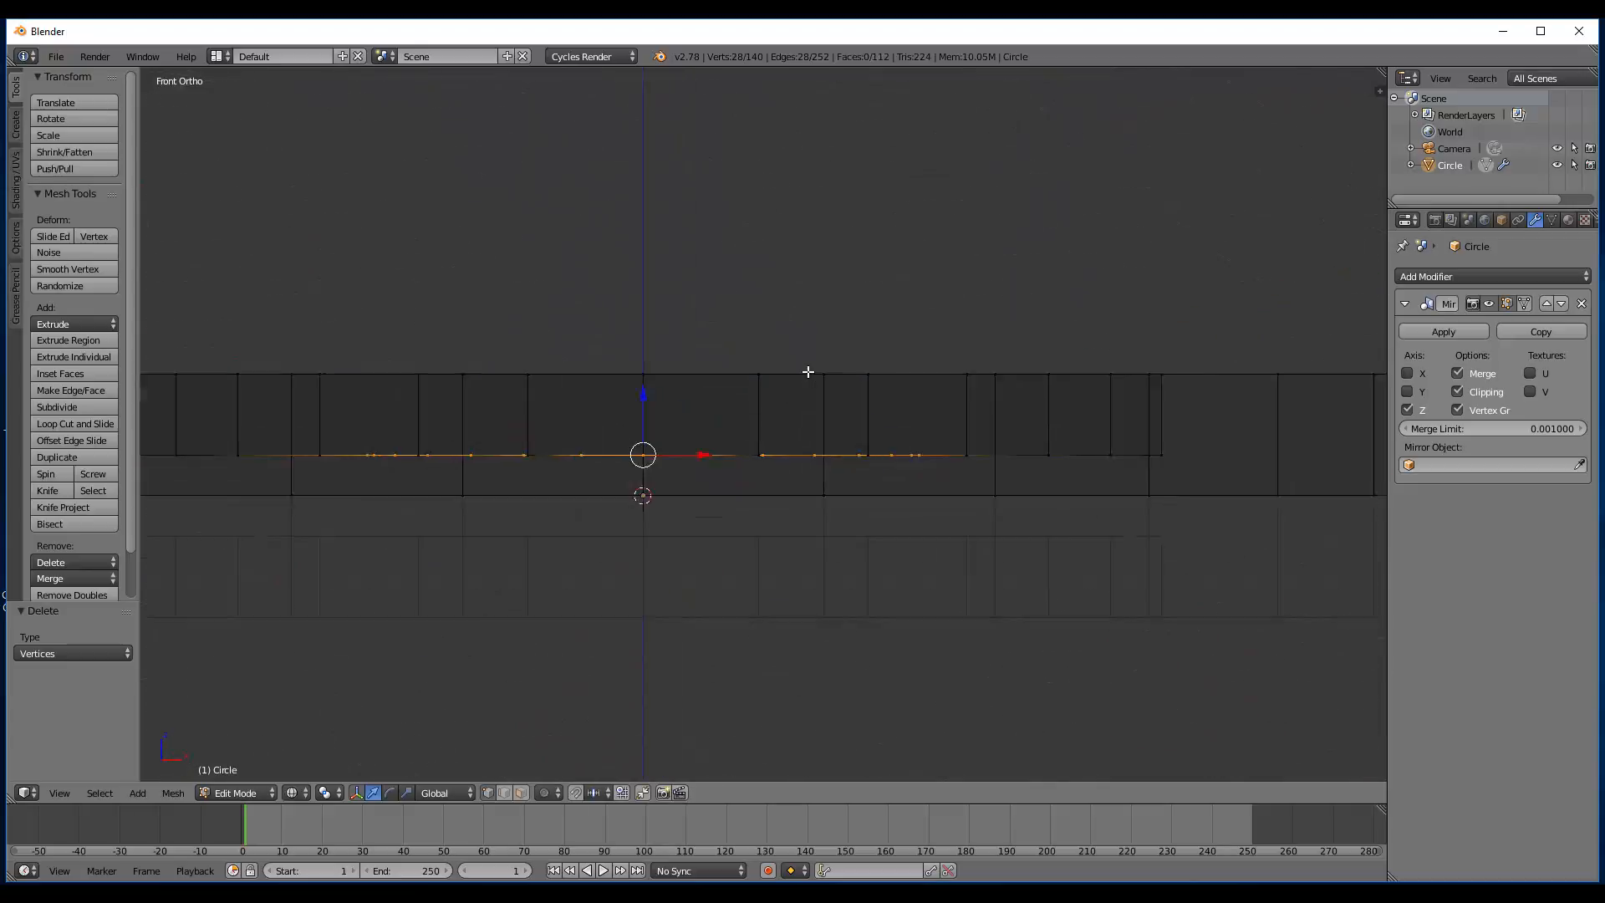
scroll(805, 374, up, 1)
scroll(805, 376, down, 1)
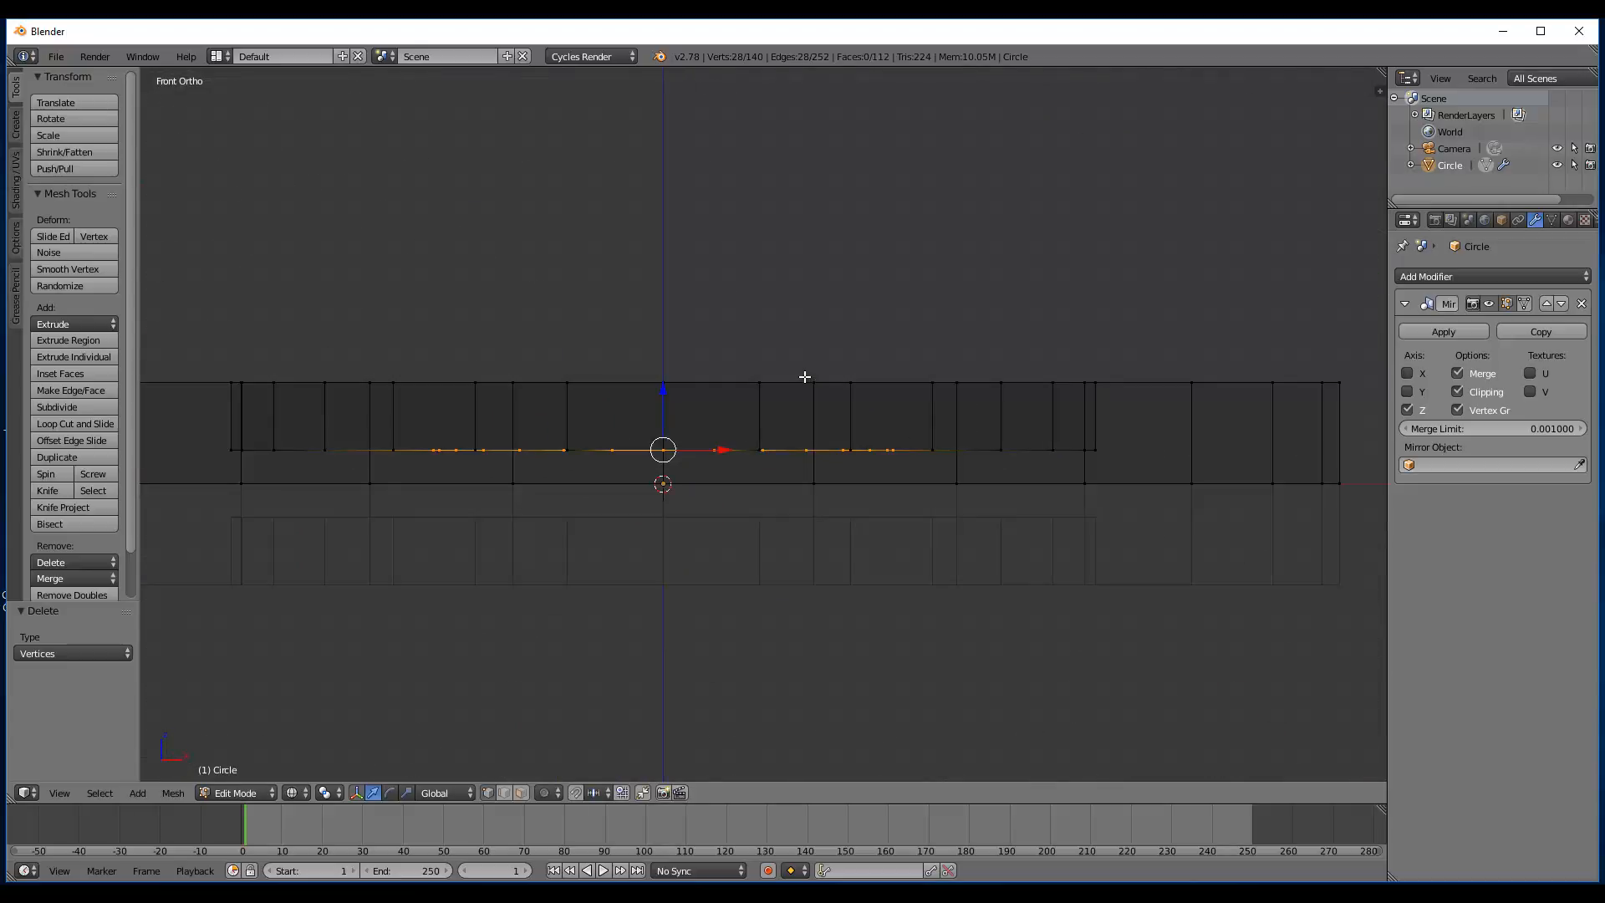
key(e)
key(z)
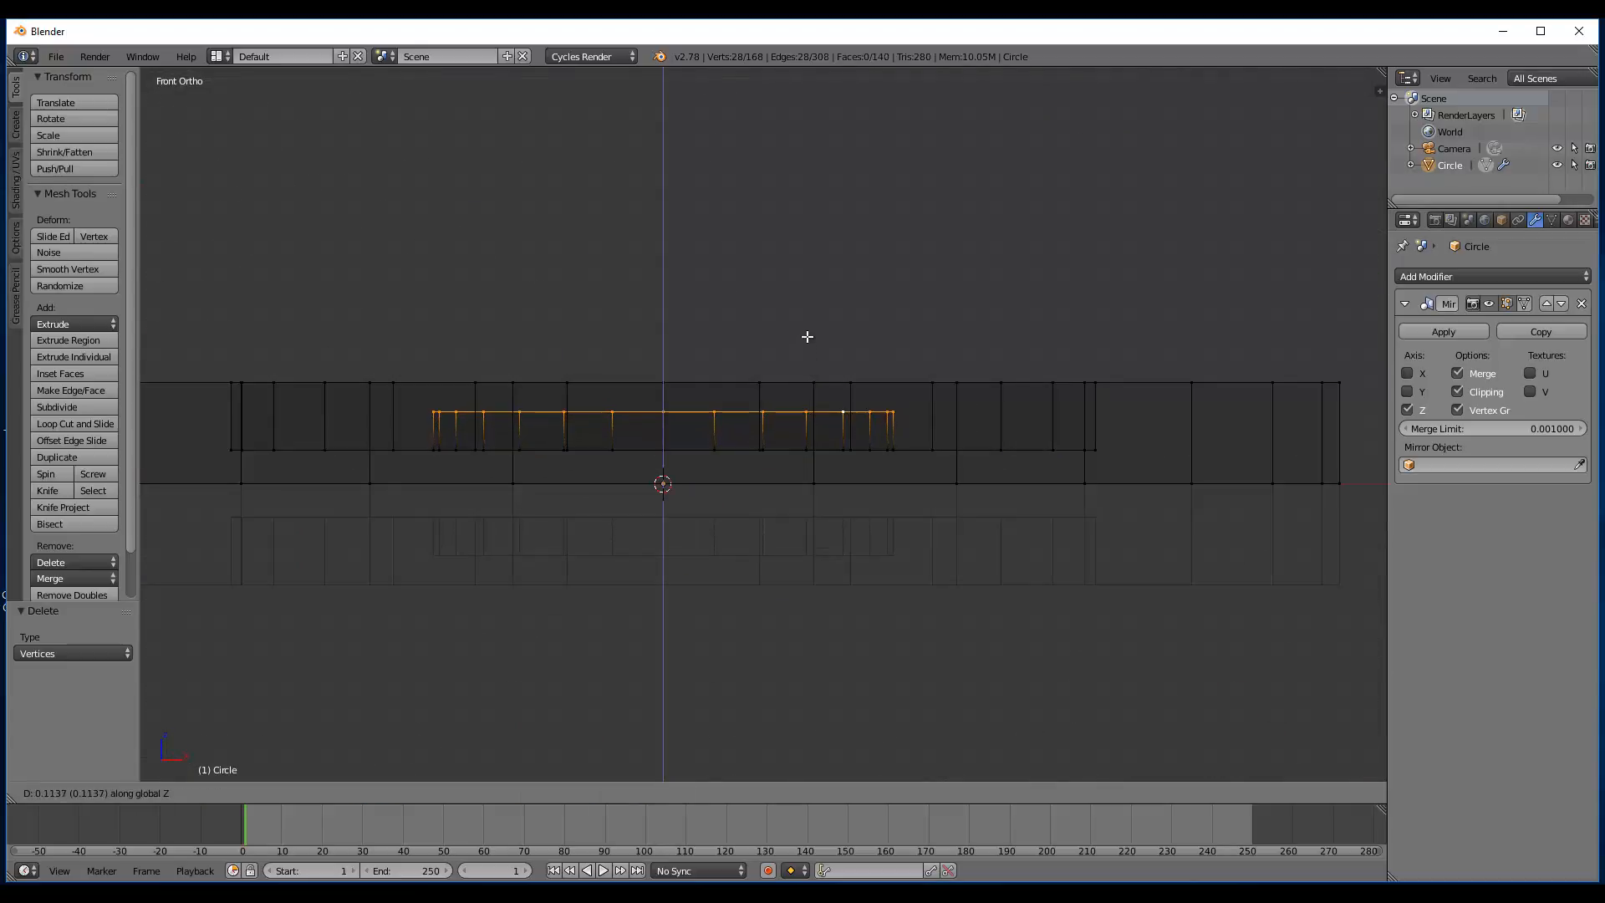
click(809, 315)
- Lower the hub wall's top edge loop by 0.02 along the Z axis, slightly below the outer ring's top
scroll(811, 365, up, 6)
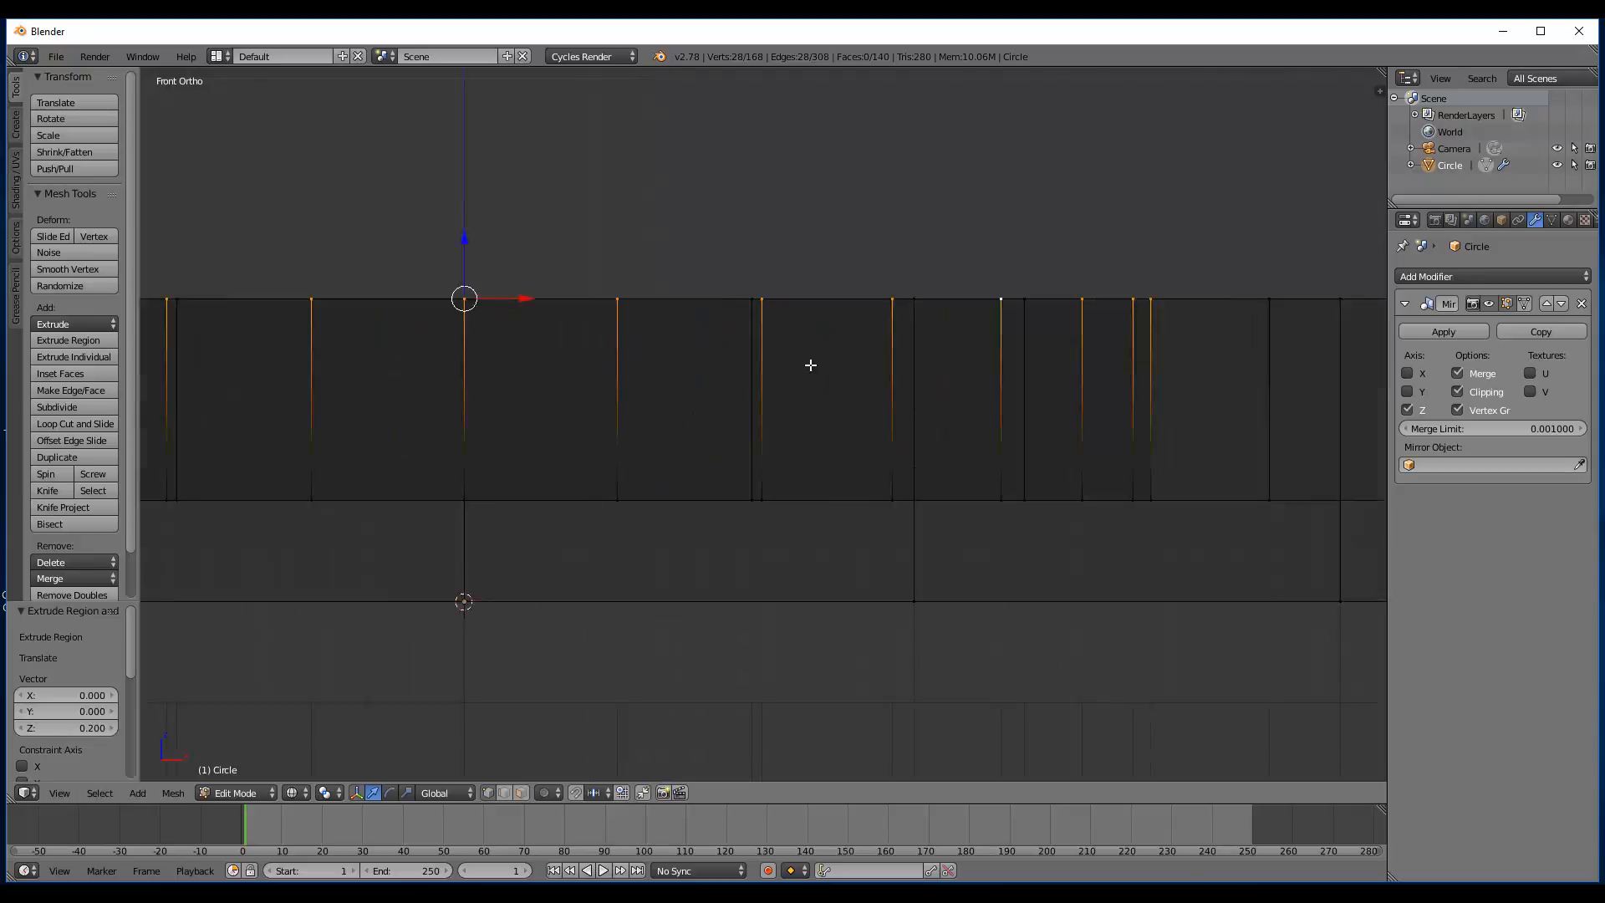
scroll(810, 365, up, 5)
key(g)
key(z)
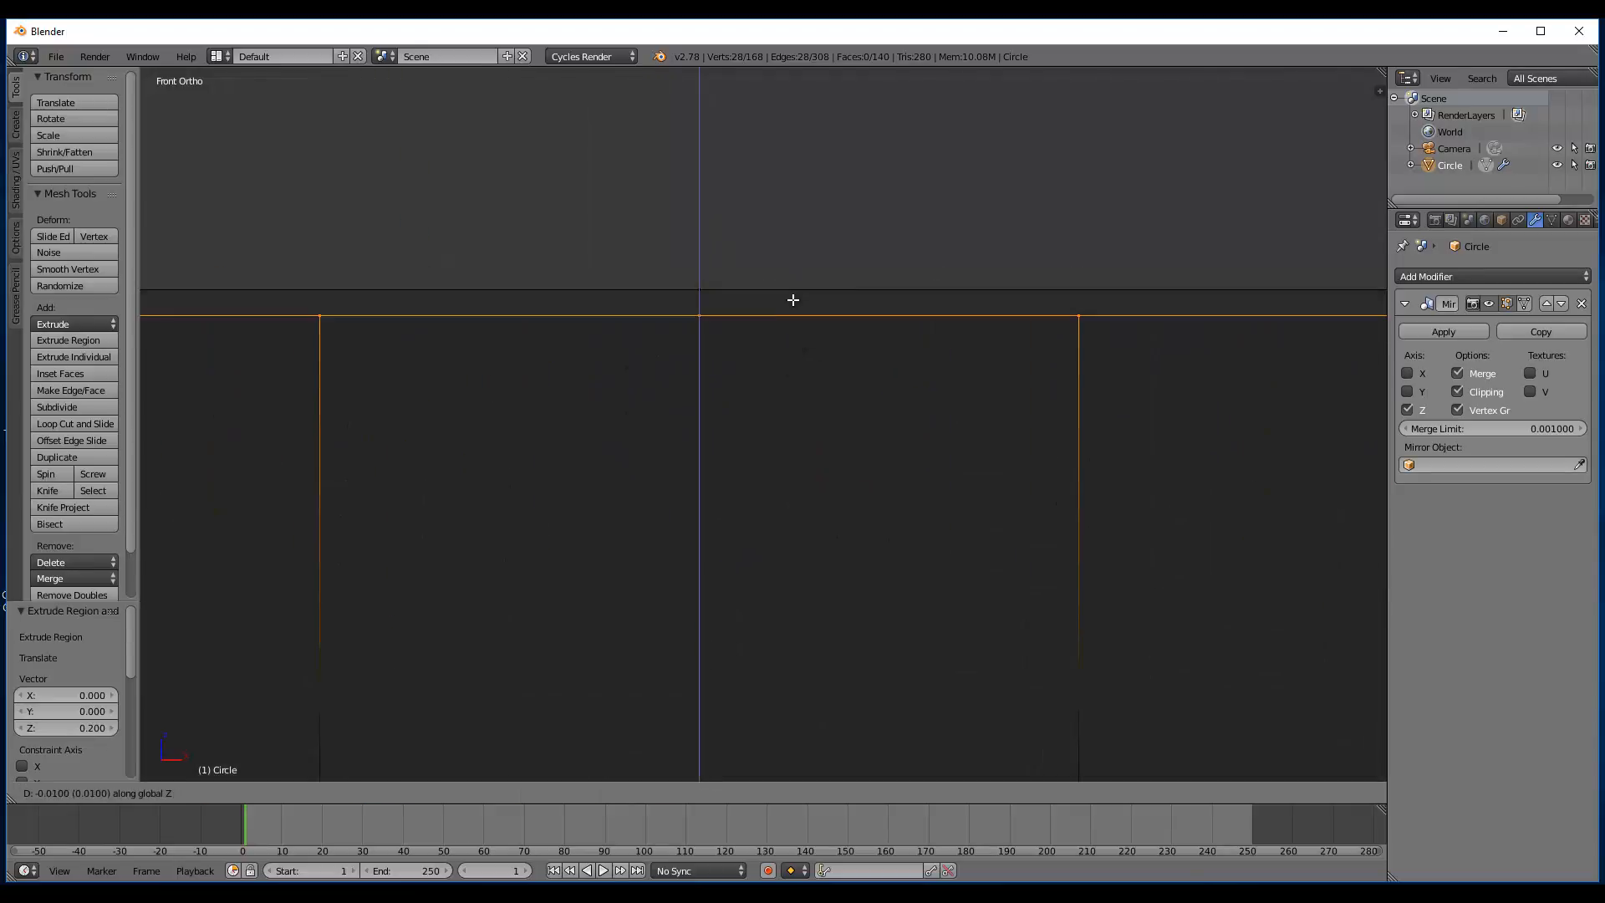
click(793, 311)
- Extrude the hub's top loop inward three times, scaled to about 0.62, 0.565 and 0.551, as concentric rings
scroll(788, 340, down, 5)
key(KP_7)
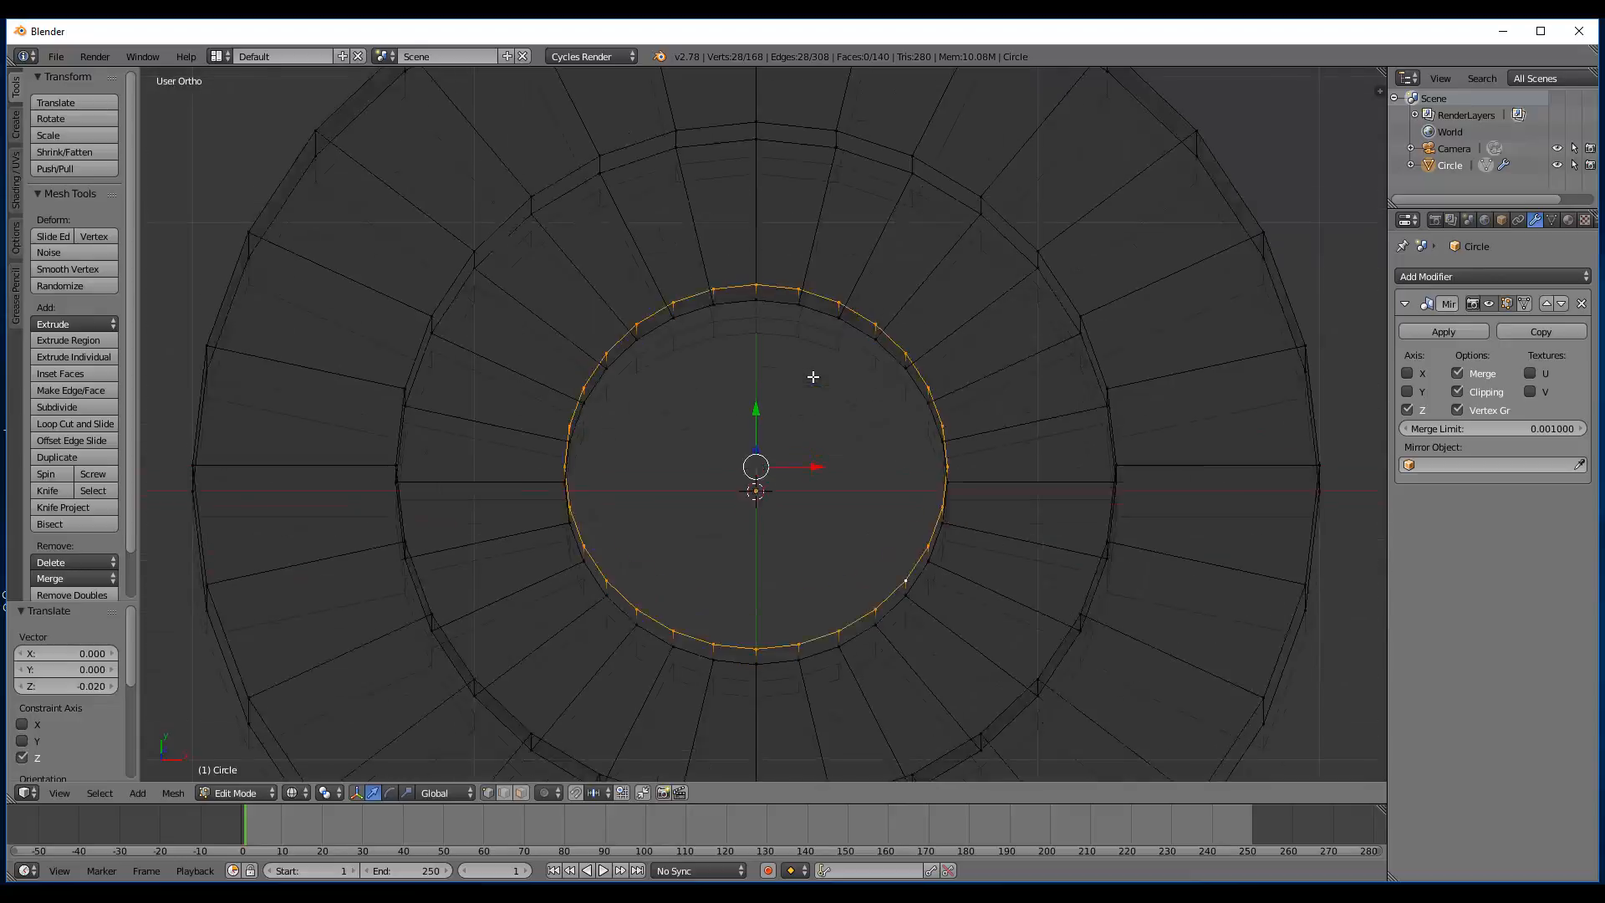
key(e)
key(s)
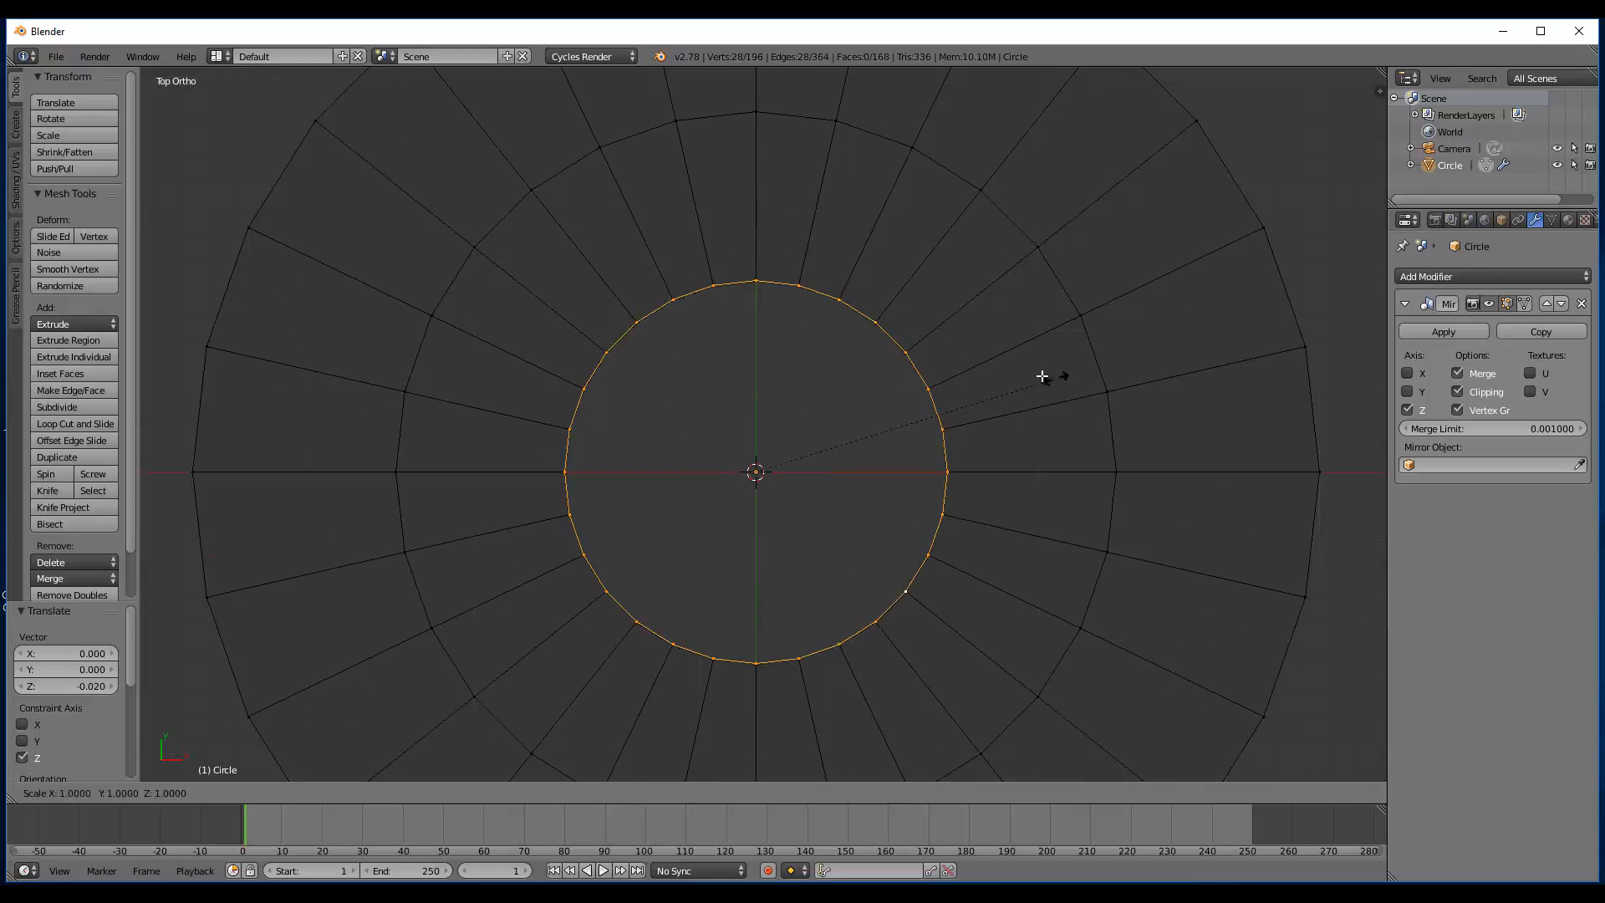
click(947, 412)
key(e)
key(s)
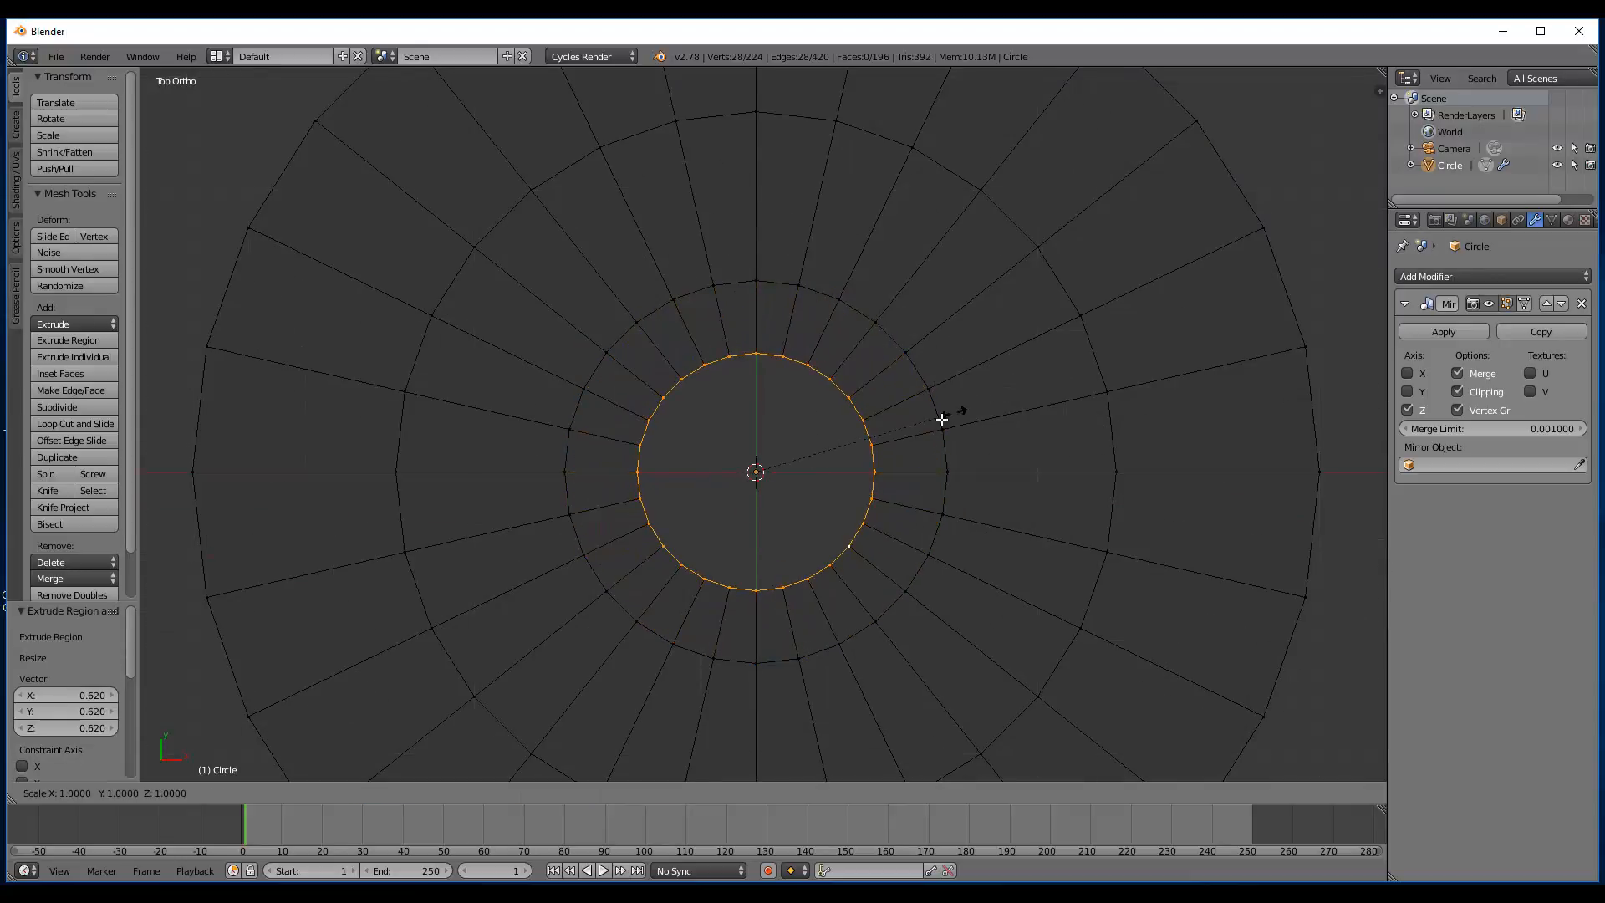
click(876, 449)
key(e)
key(s)
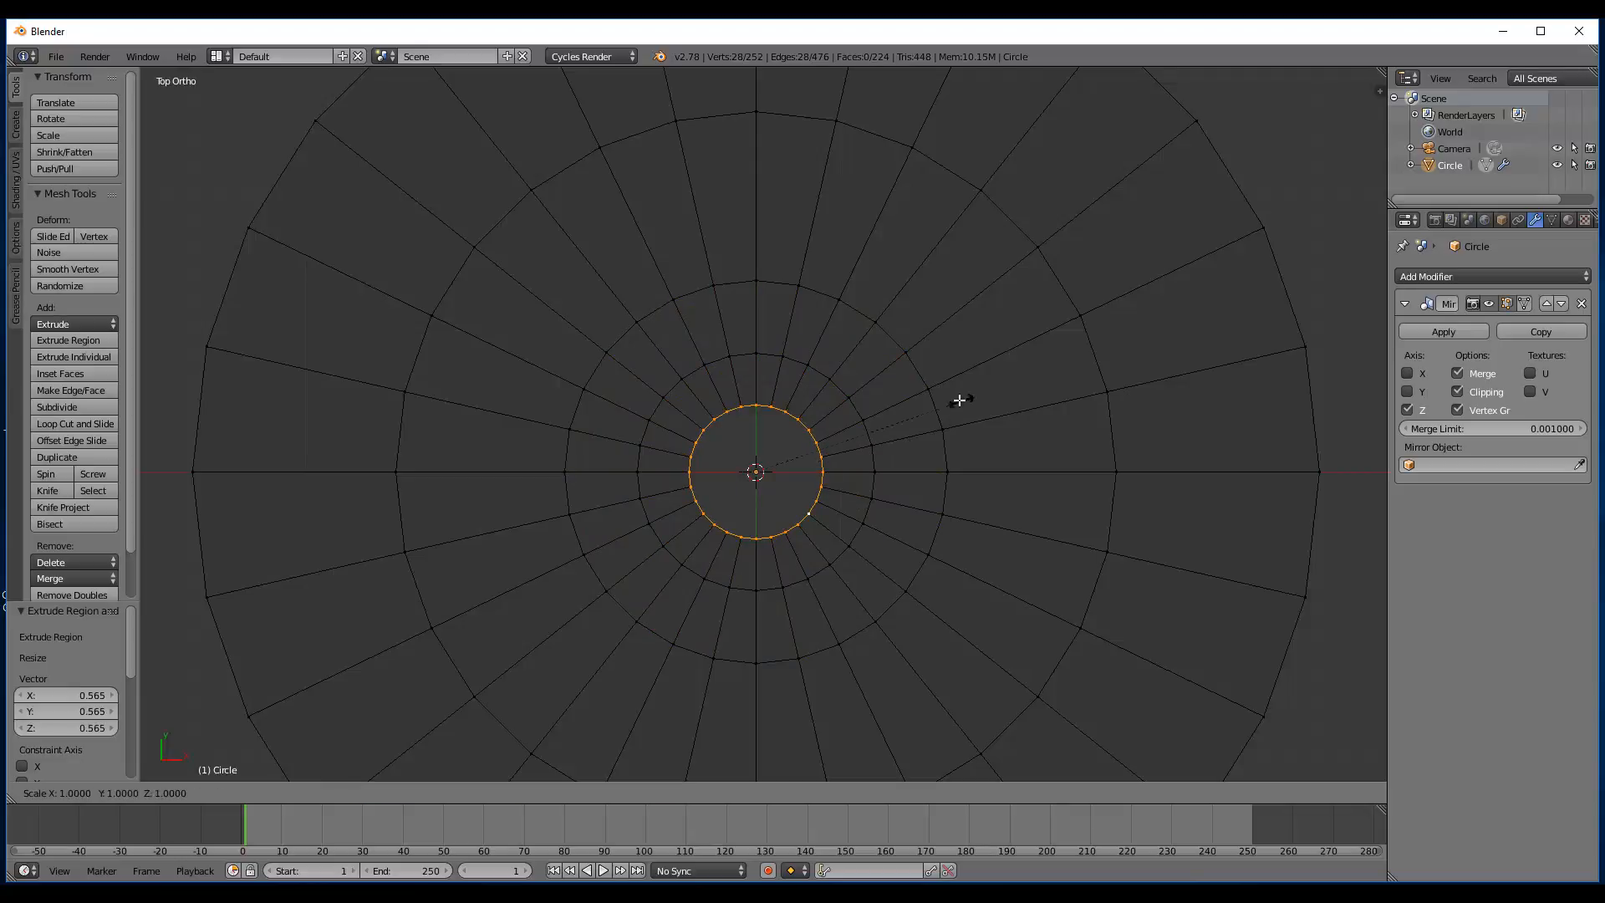
click(874, 441)
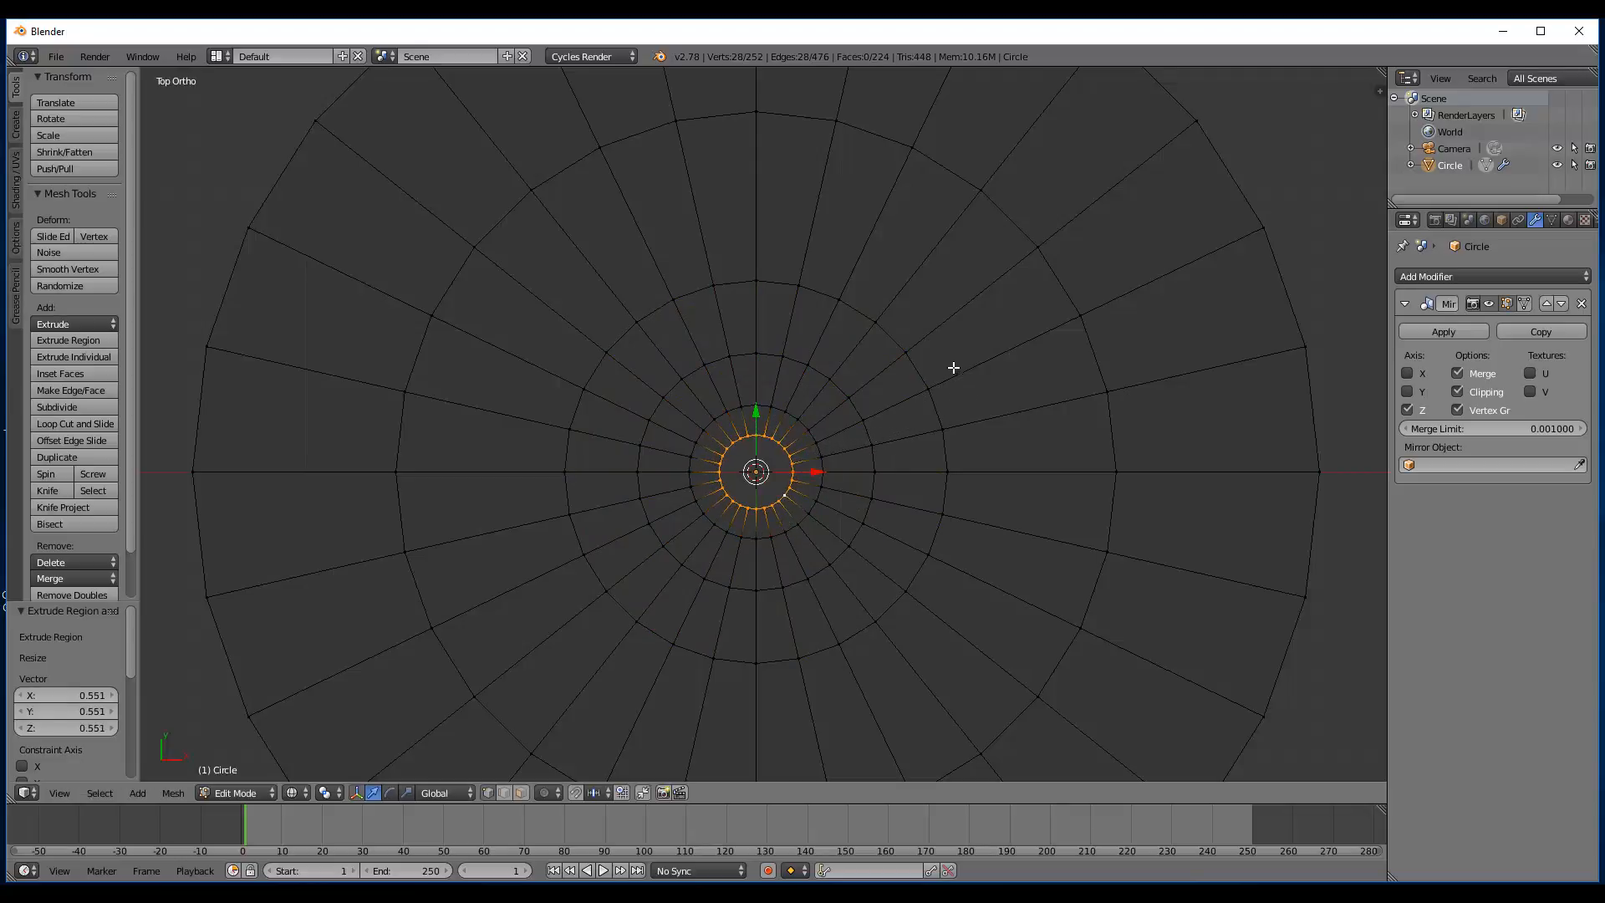
- Merge the innermost loop's vertices at their center to close the hub's top, and return to solid shading
key(alt+m)
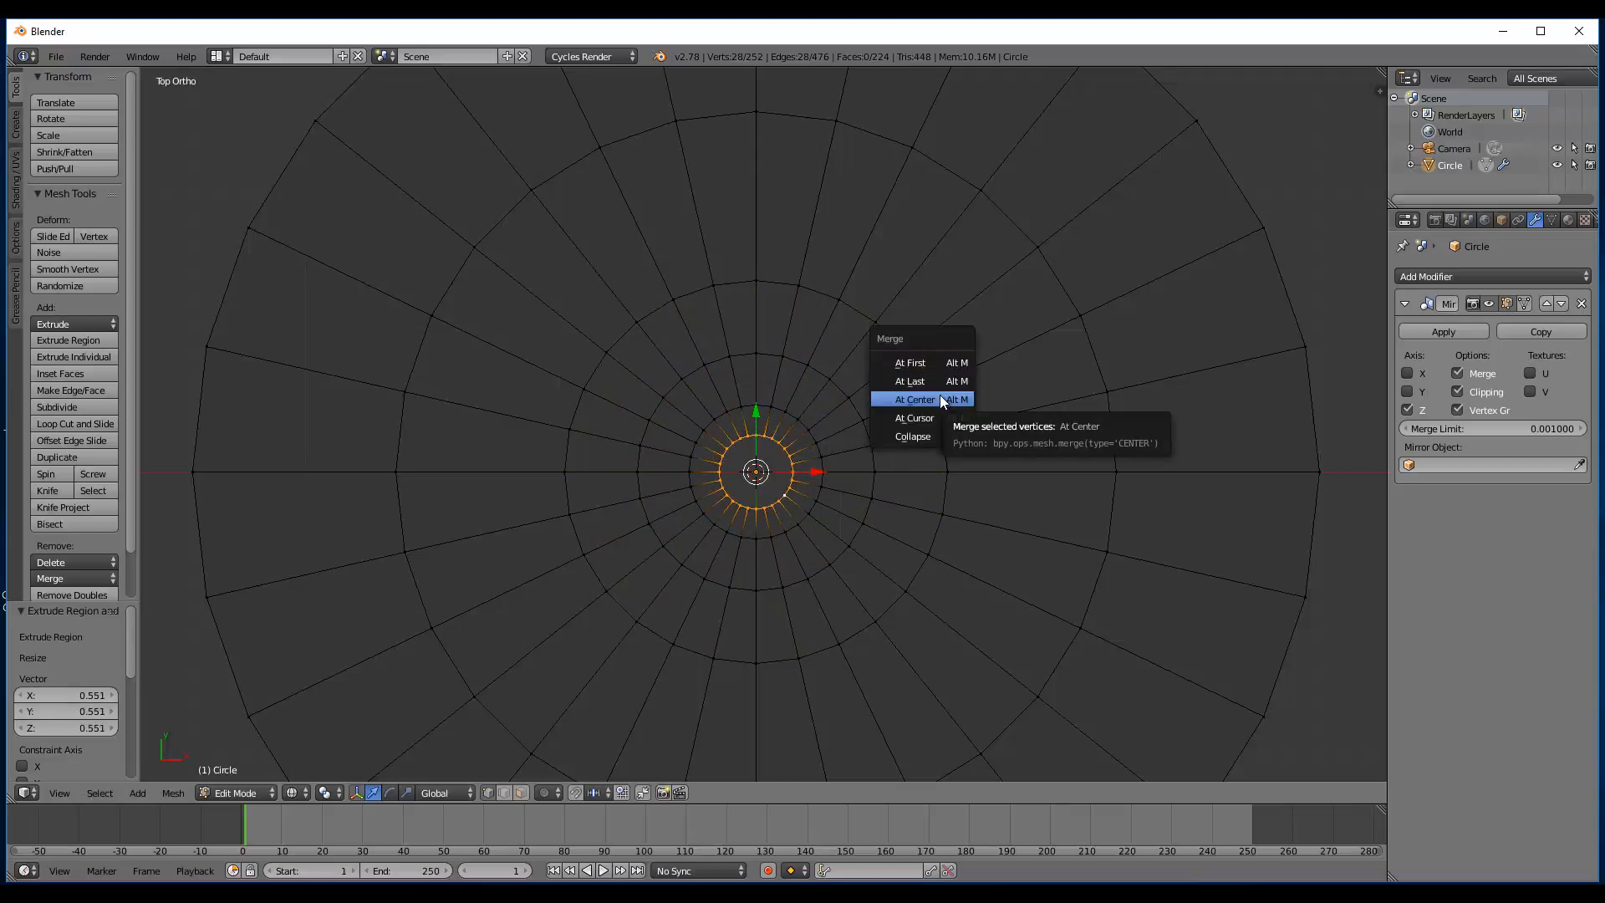
click(940, 398)
key(z)
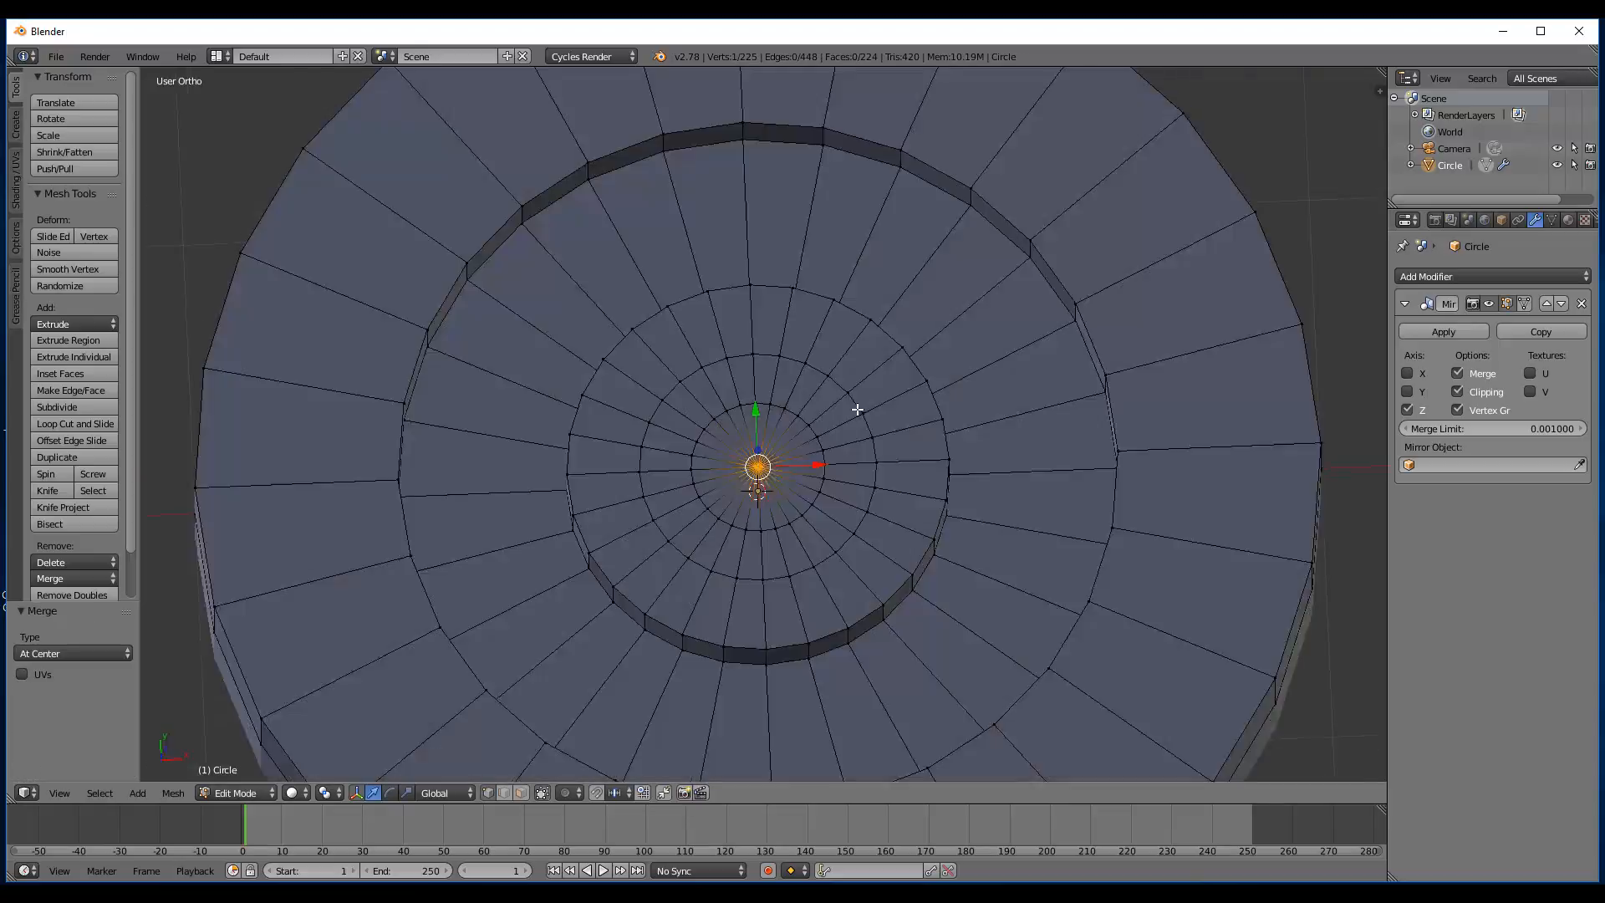
- Select the whole mesh and recalculate its normals to face outside
mouse_move(855, 408)
middle_down()
mouse_move(806, 373)
mouse_move(806, 387)
mouse_move(891, 339)
middle_up()
scroll(891, 339, down, 2)
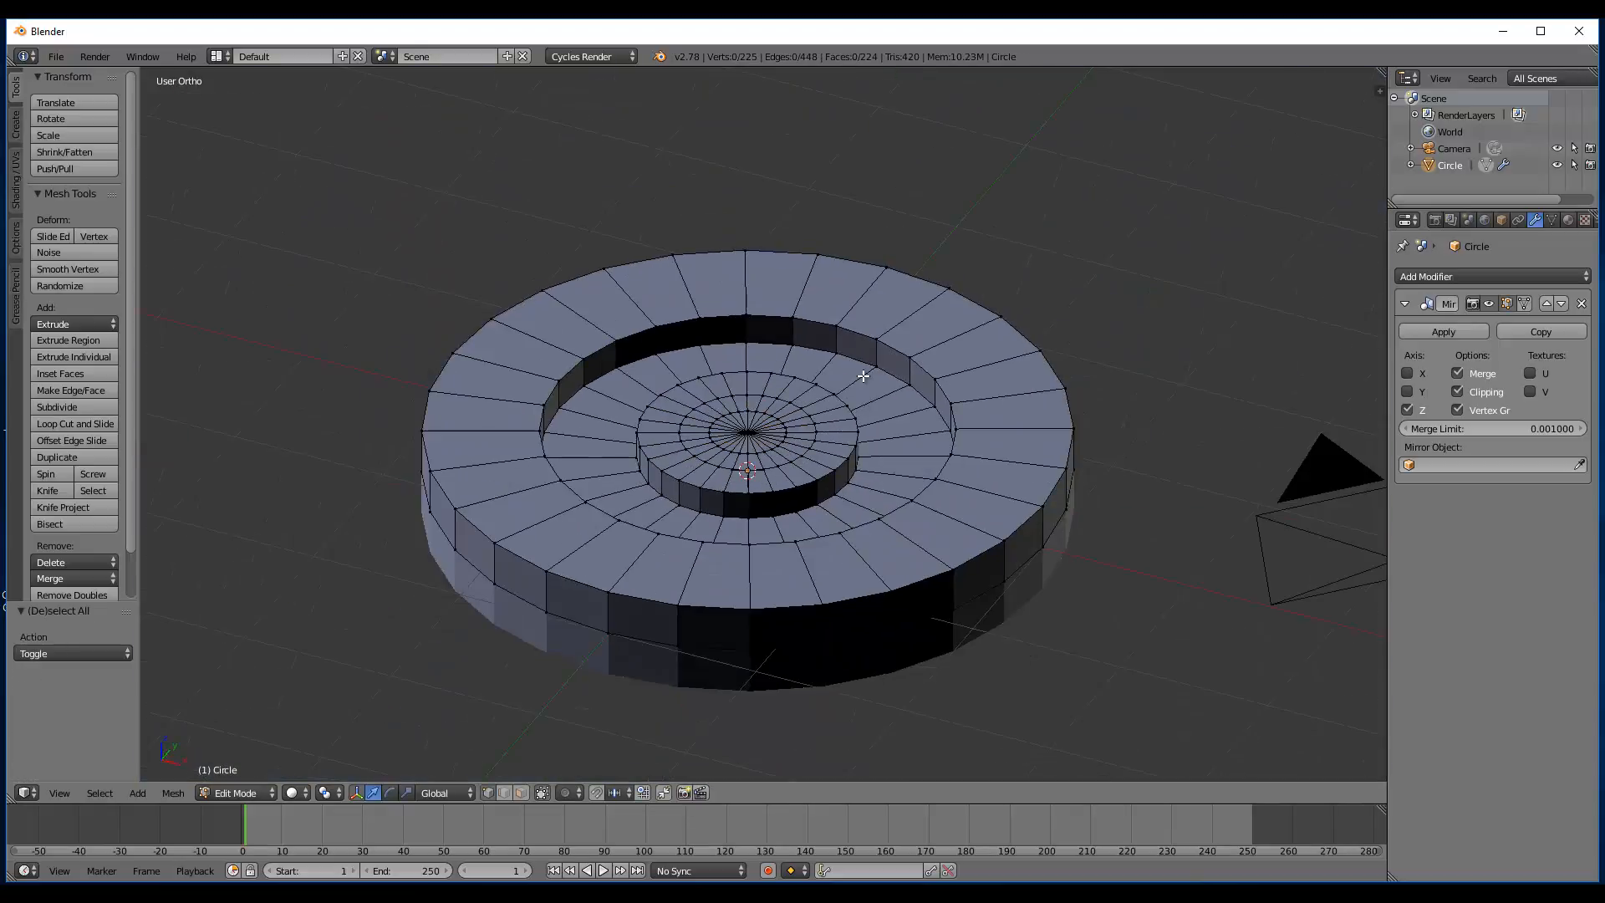
key(a)
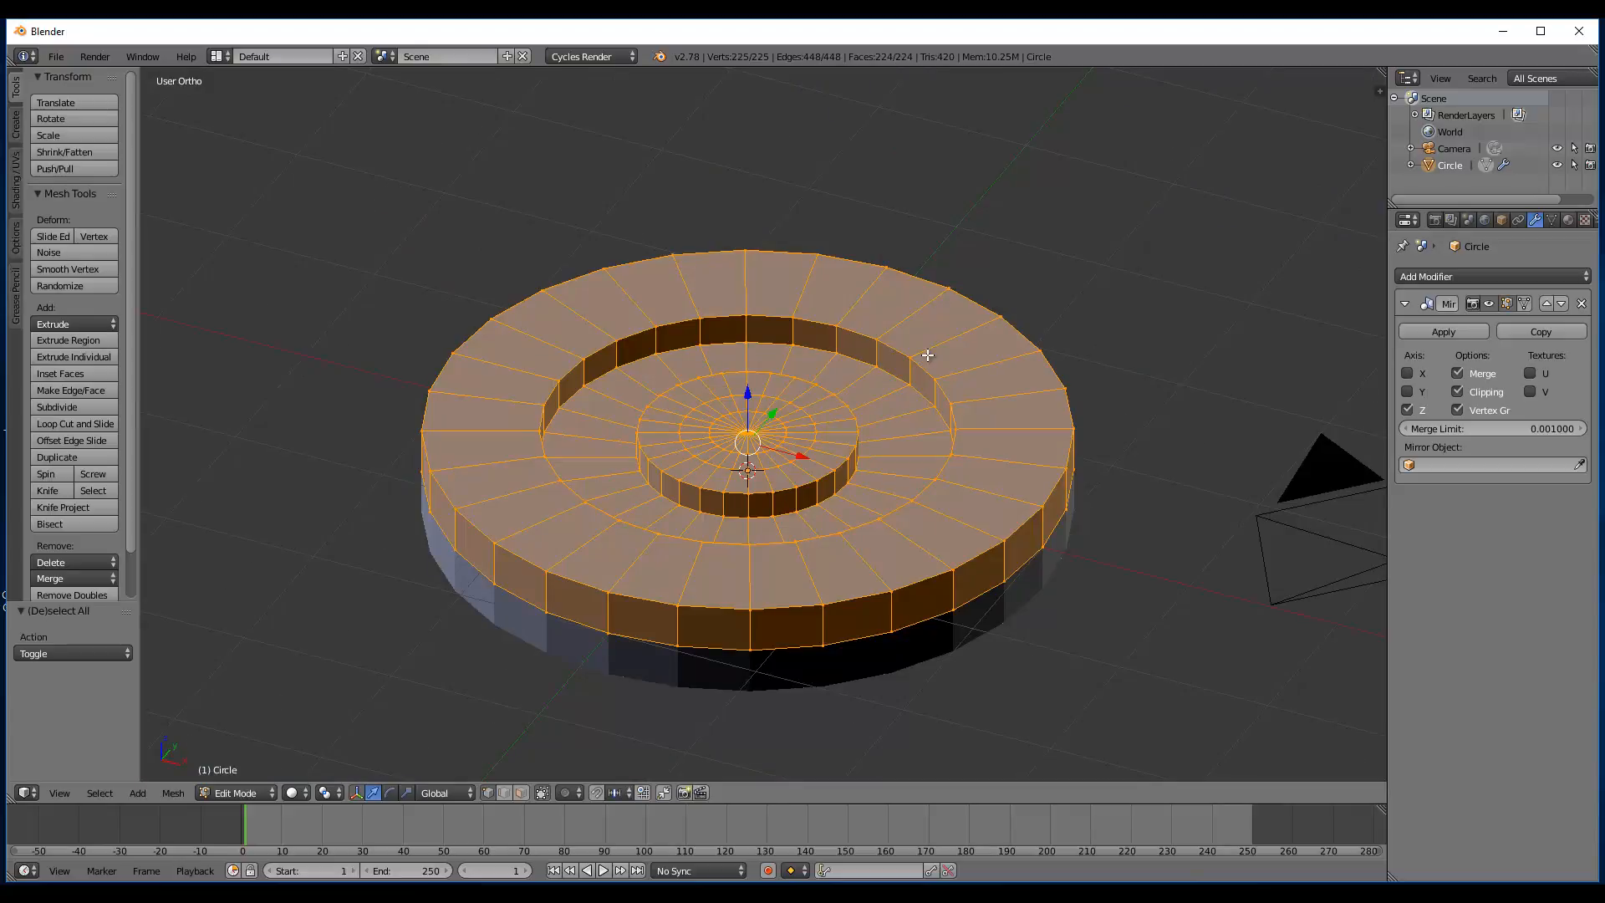
key(ctrl+n)
mouse_move(795, 421)
middle_down()
mouse_move(794, 393)
mouse_move(791, 409)
middle_up()
scroll(791, 409, up, 4)
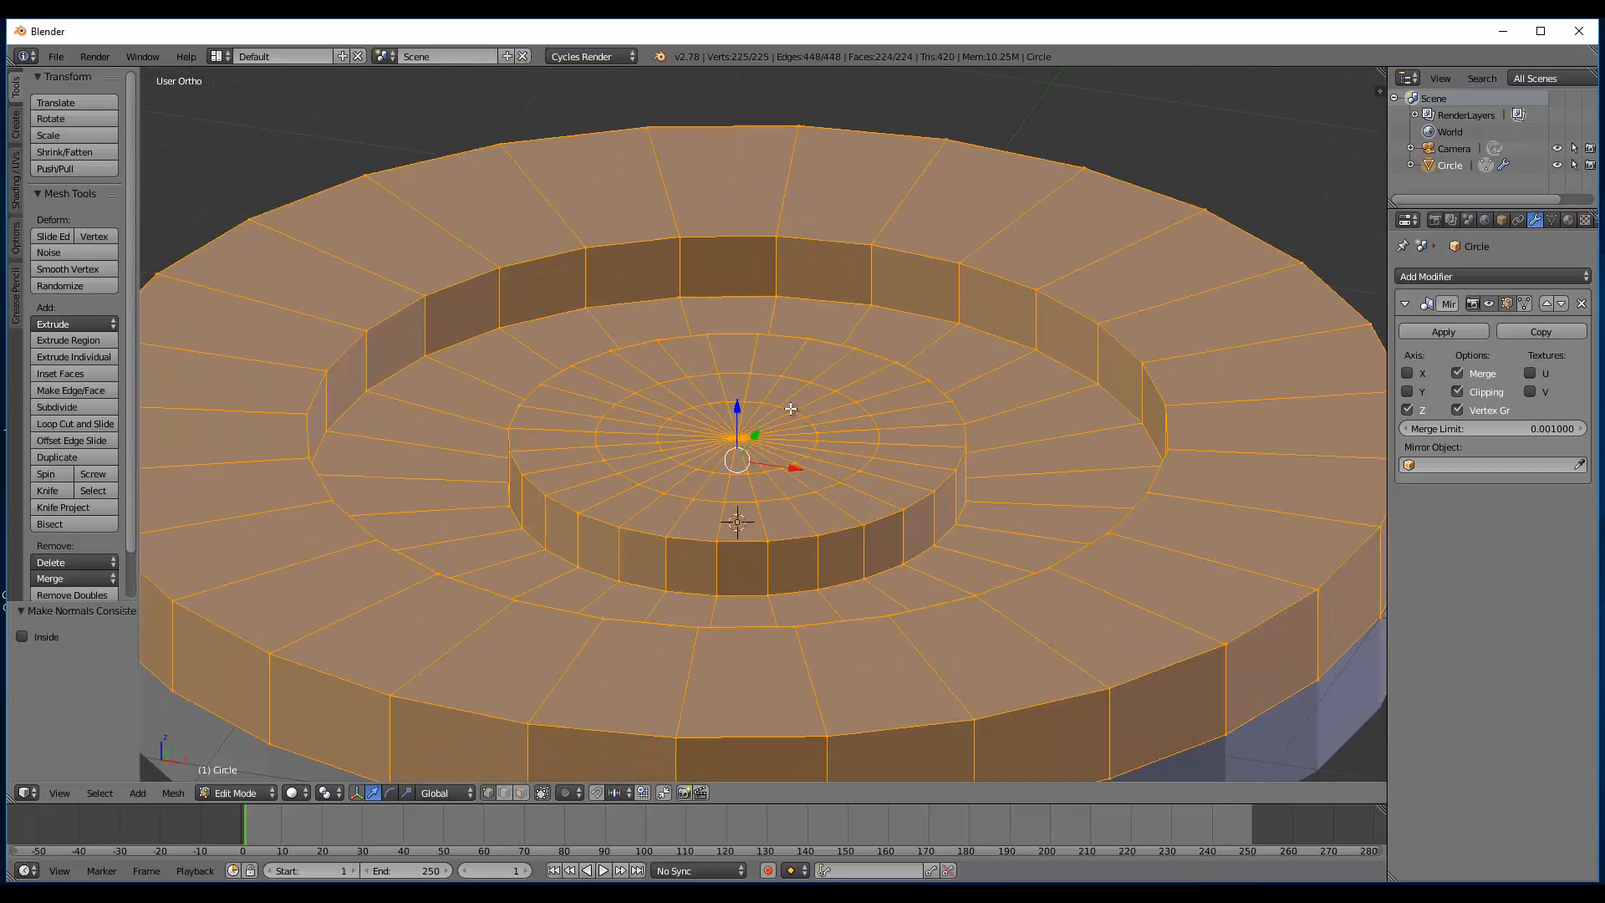
- Return to Object Mode and examine the shading of the disc's recess and hub
key(Tab)
scroll(791, 408, down, 4)
middle_drag(641, 376, 689, 404)
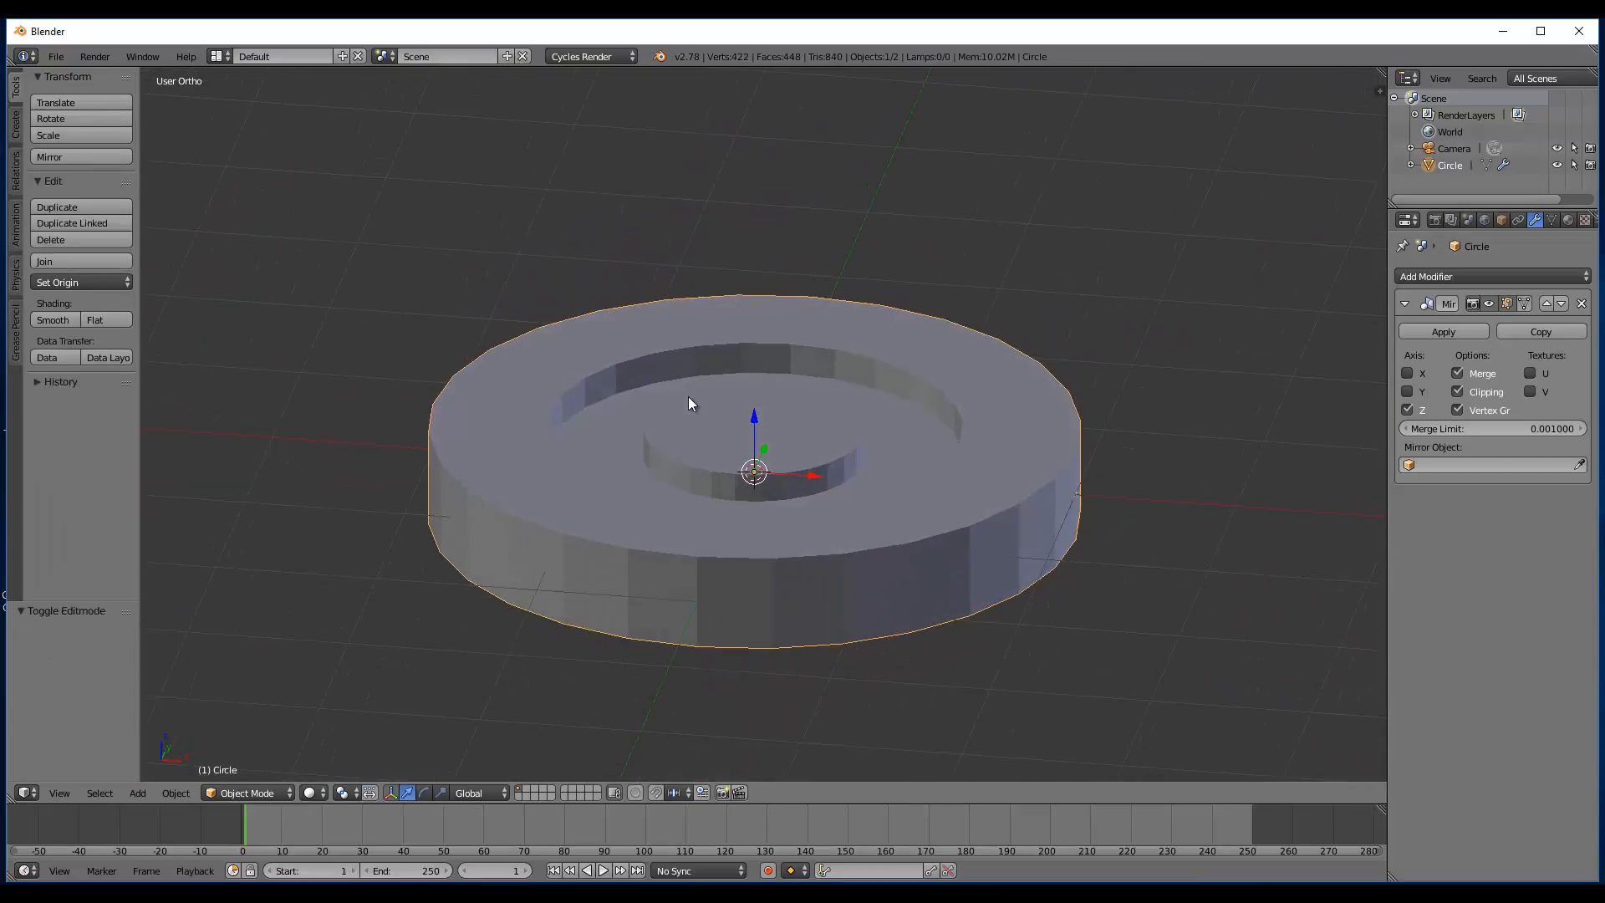
key(Tab)
scroll(689, 404, up, 3)
key(Tab)
middle_drag(591, 384, 1377, 323)
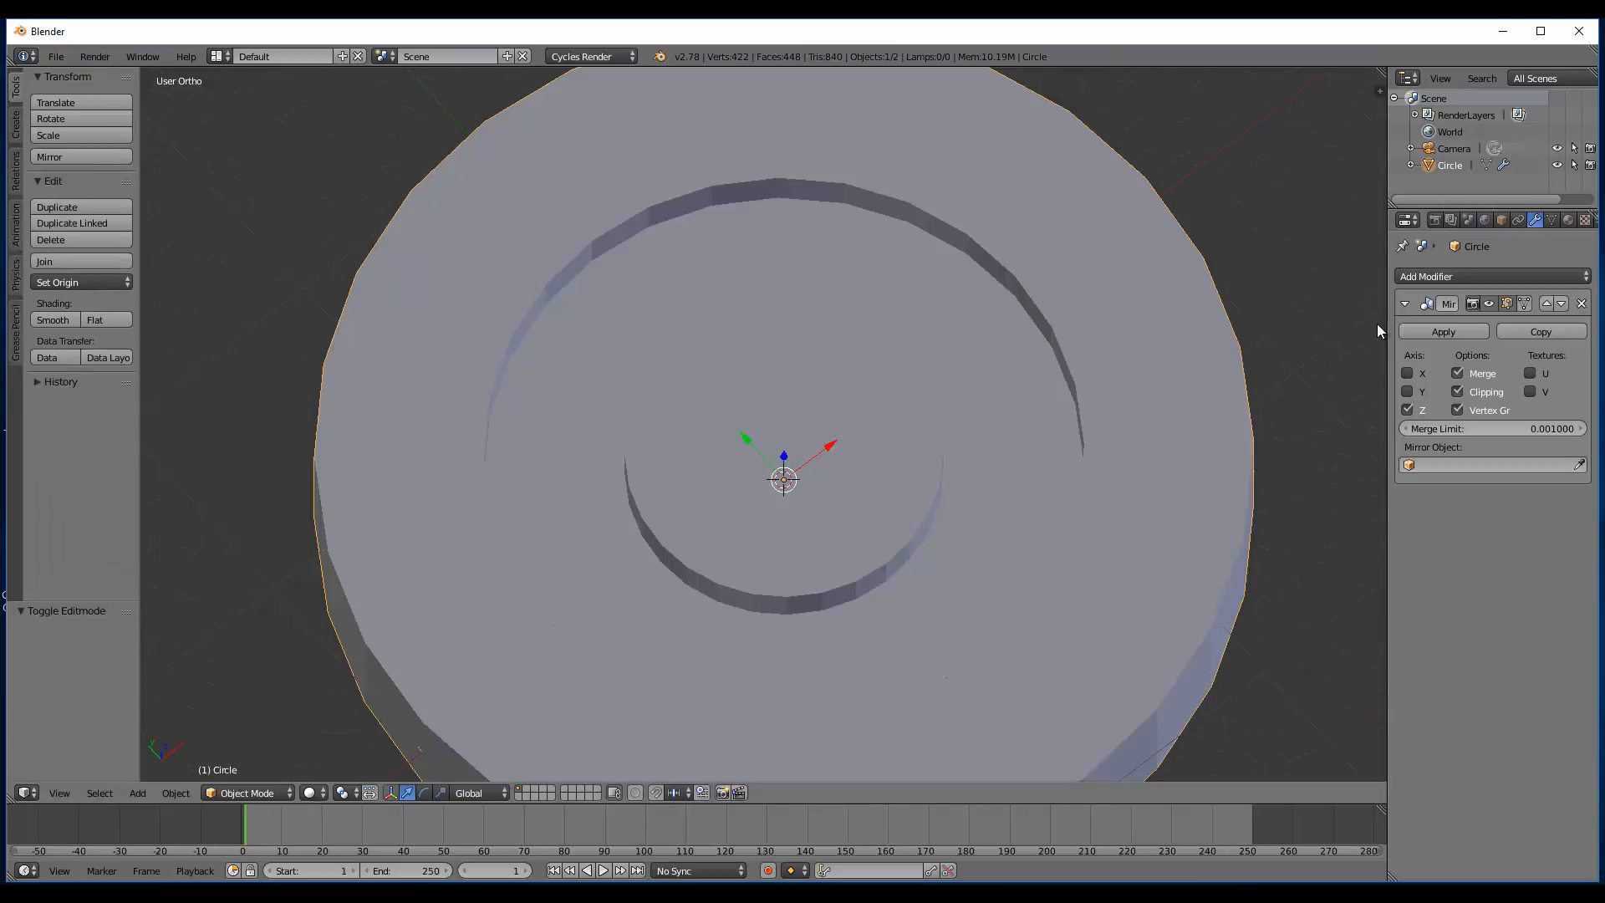
- Collapse the Mirror modifier's settings and add a Subdivision Surface modifier with 2 view subdivisions
click(1405, 304)
click(1427, 279)
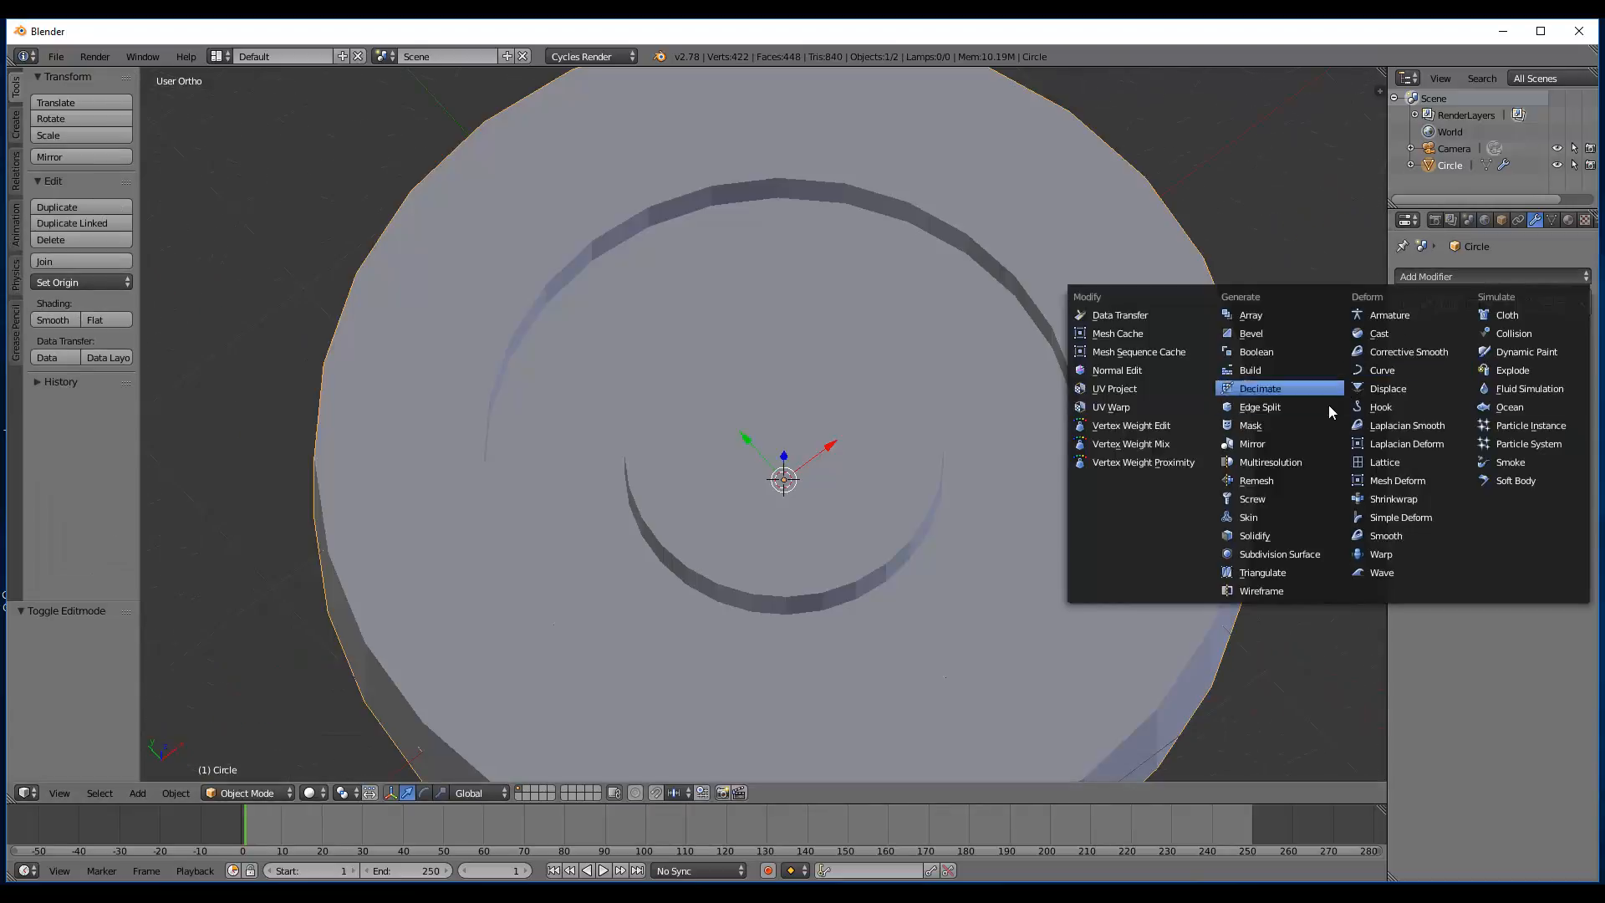
click(1279, 553)
scroll(1239, 542, down, 4)
scroll(1014, 426, up, 4)
middle_drag(1014, 427, 1165, 409)
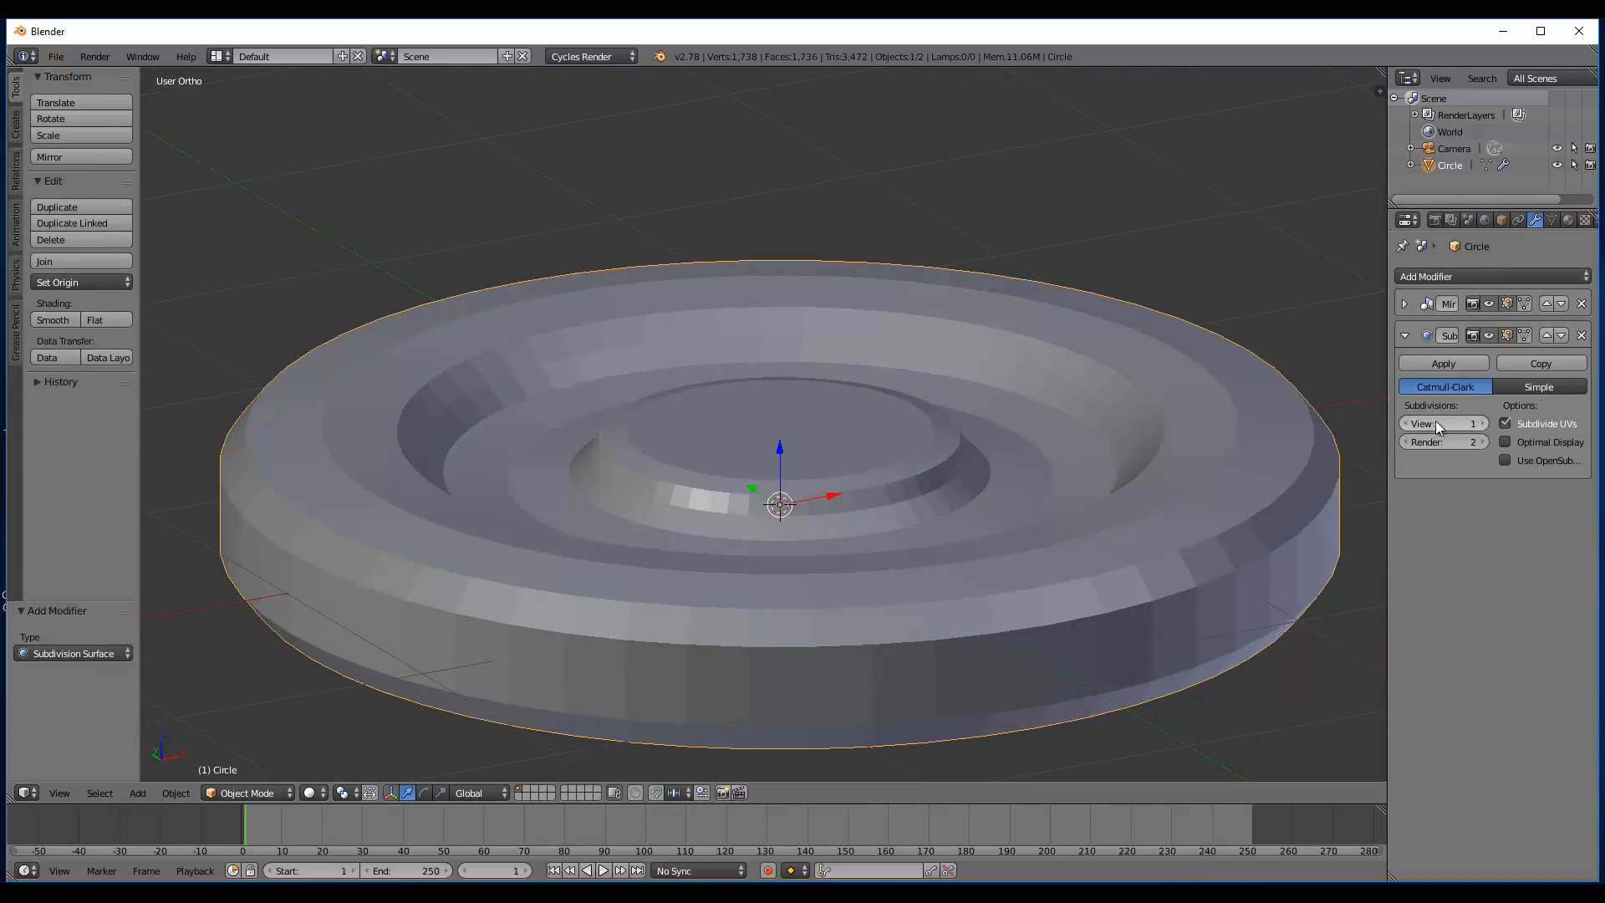
click(1484, 423)
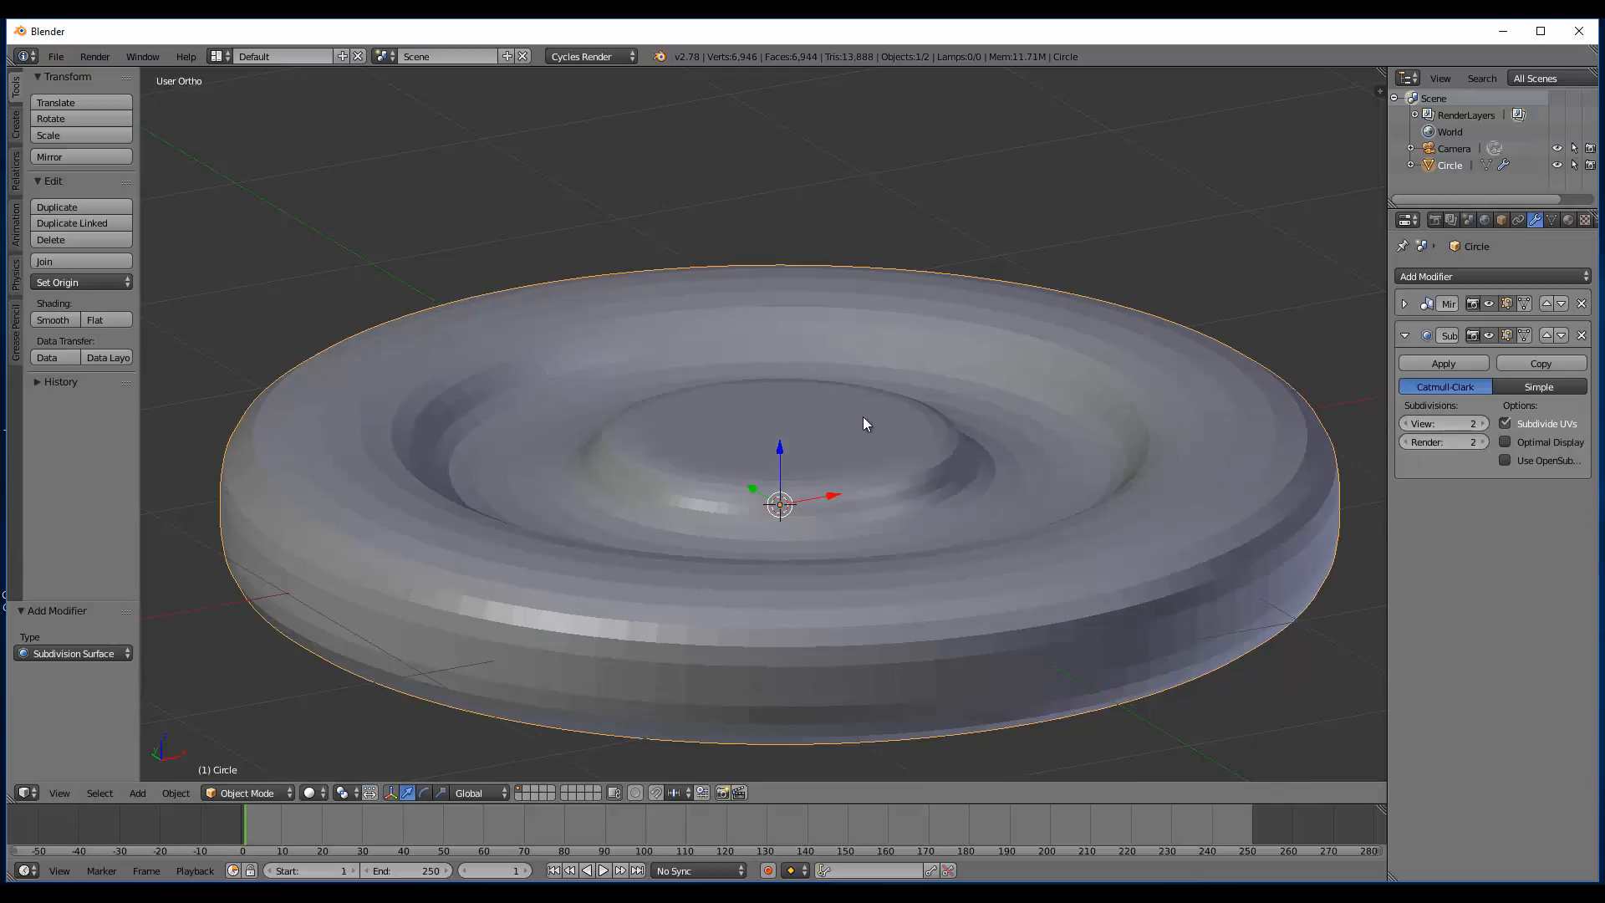
- Hide the Subdivision Surface effect in the viewport and enter Edit Mode on the disc
scroll(862, 416, down, 3)
middle_drag(863, 416, 849, 494)
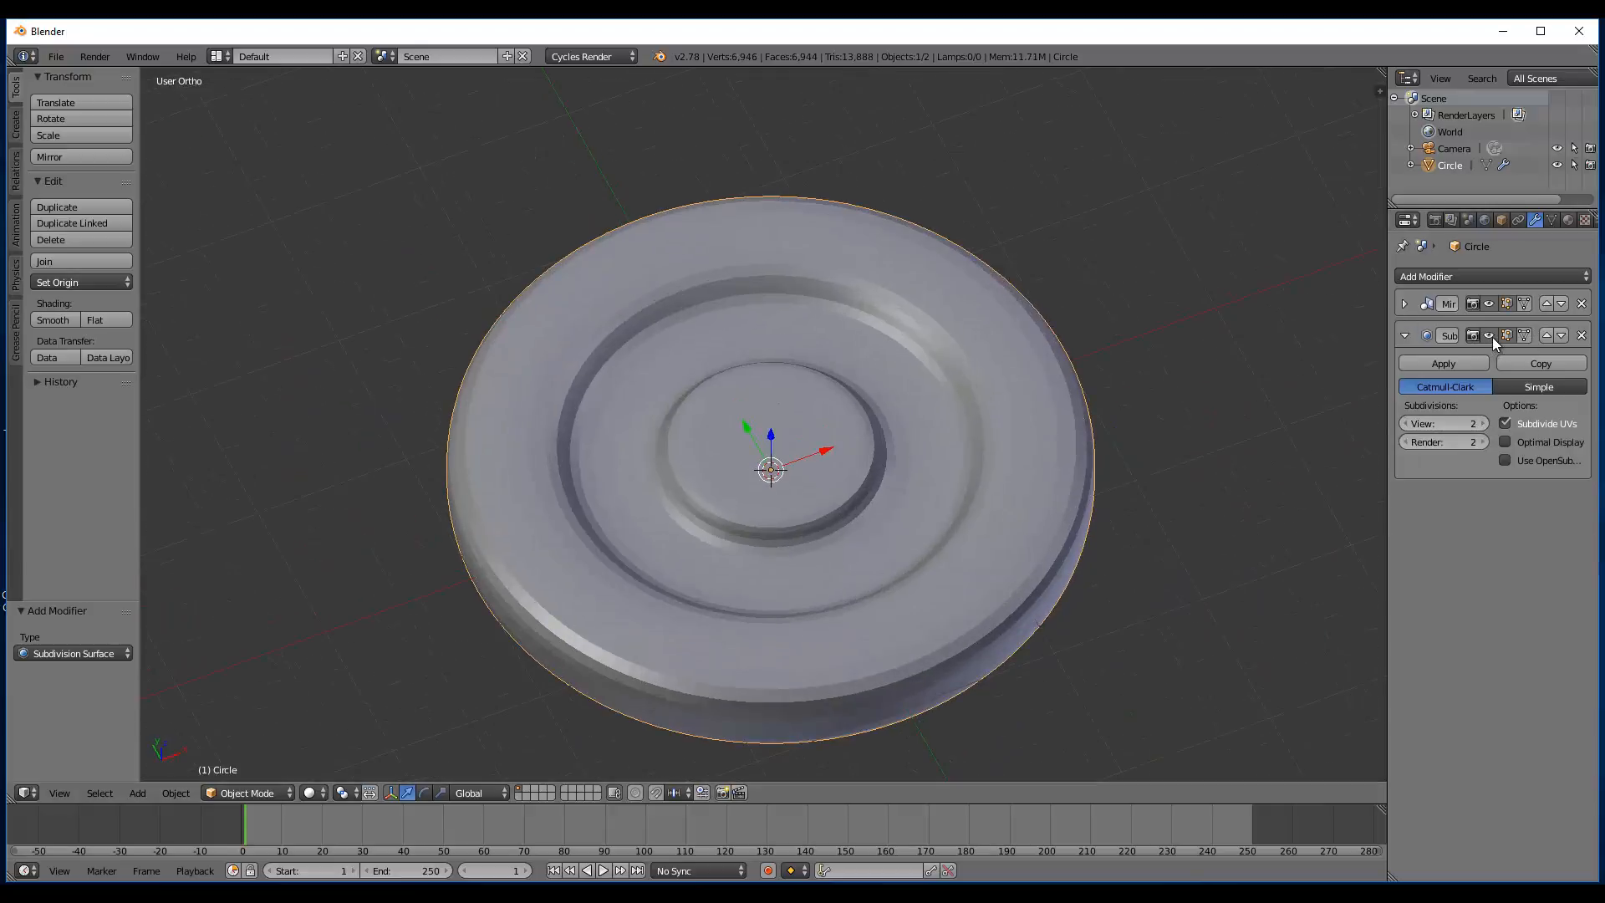
click(1494, 336)
key(Tab)
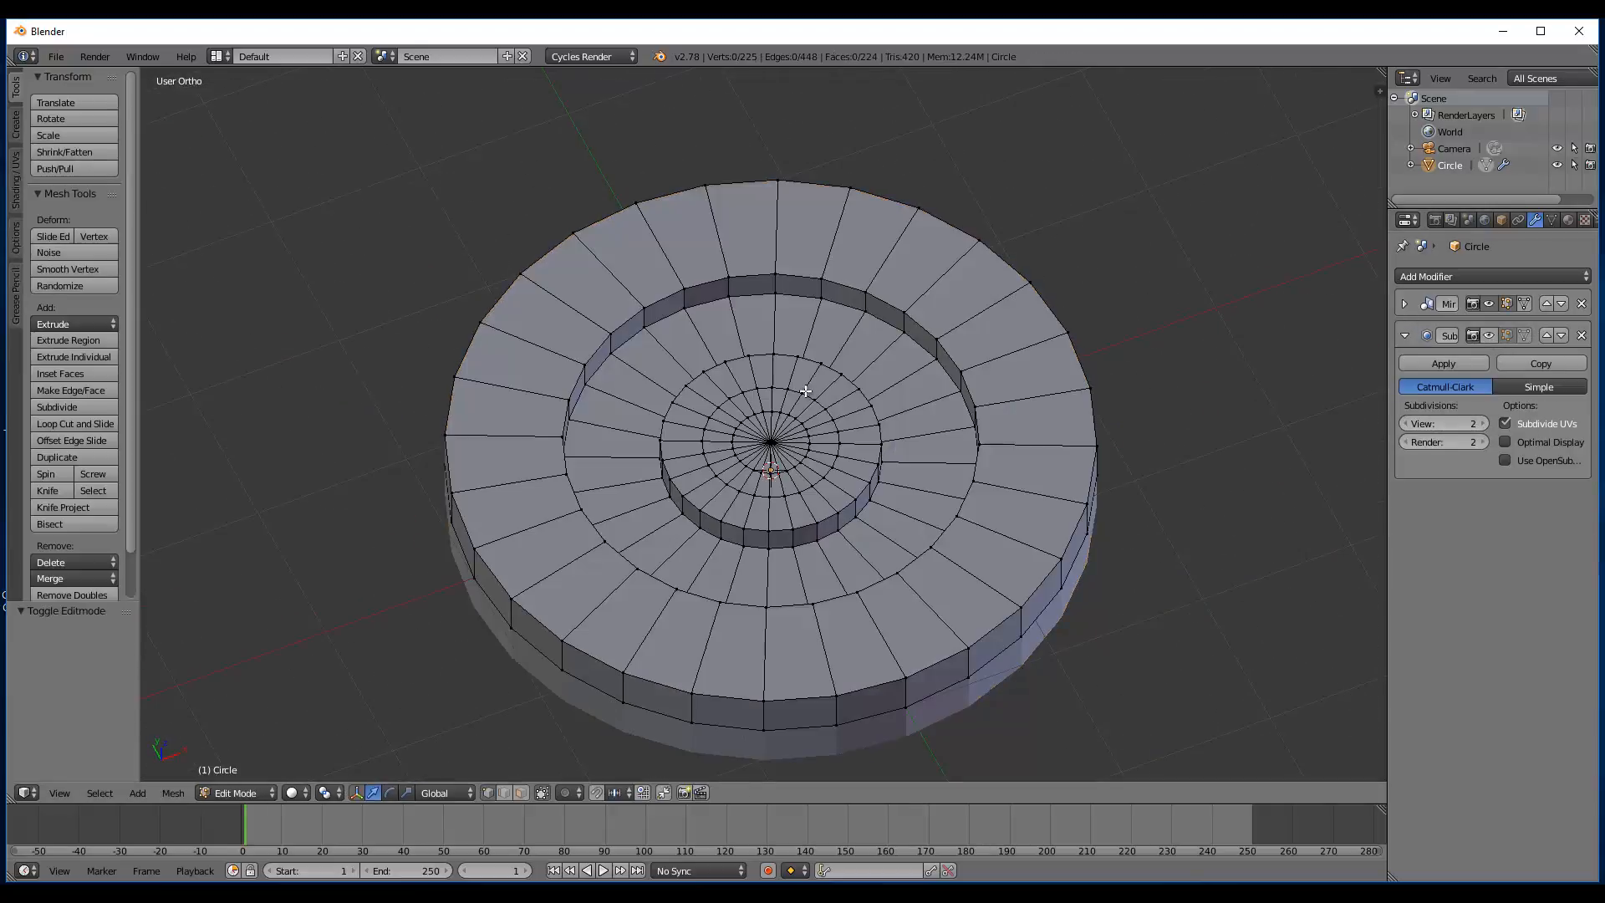
- Add a loop cut to the recessed floor and slide it close to the outer ring's inner wall
key(ctrl+r)
click(756, 322)
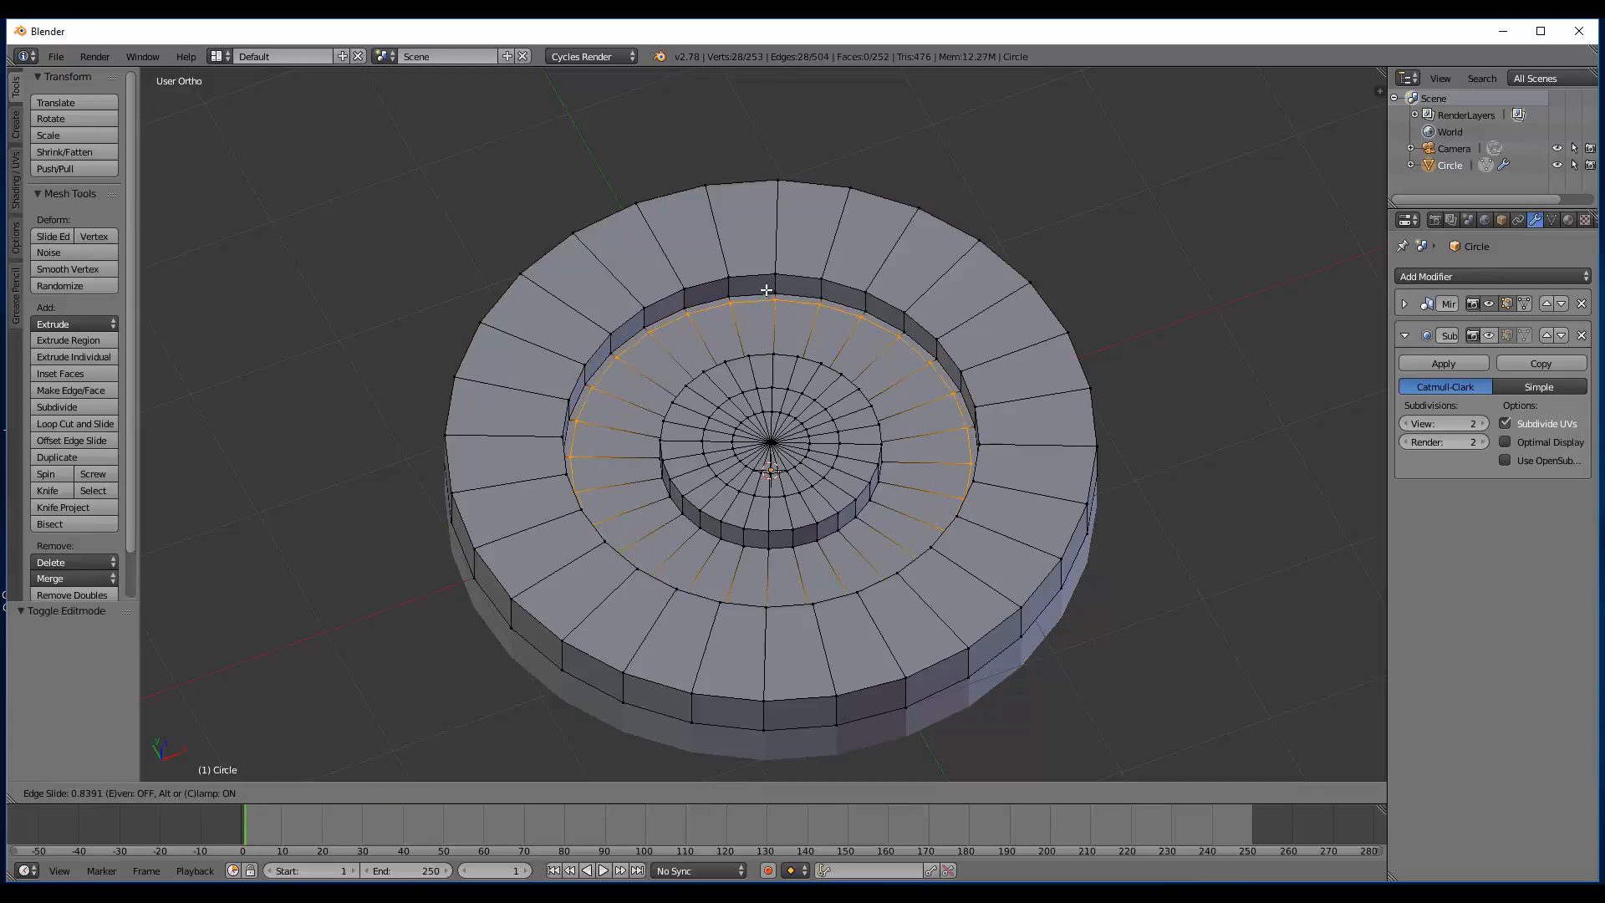
click(756, 291)
middle_drag(735, 349, 729, 508)
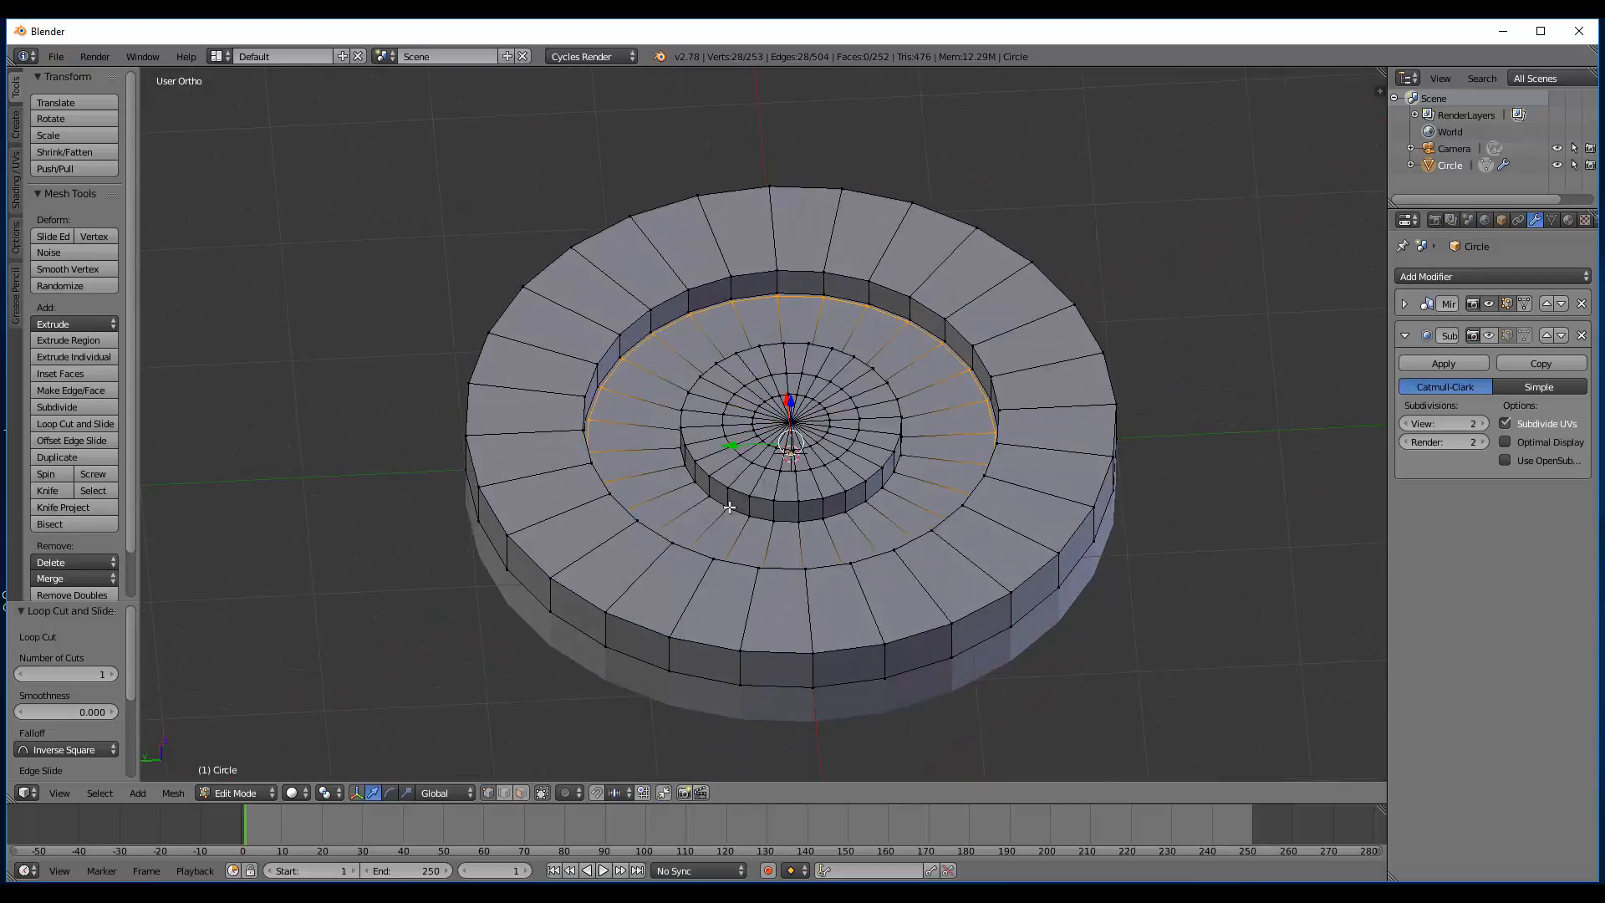
- Add a loop cut on the recessed floor near the hub's base and scale it to about 0.975
key(e)
key(s)
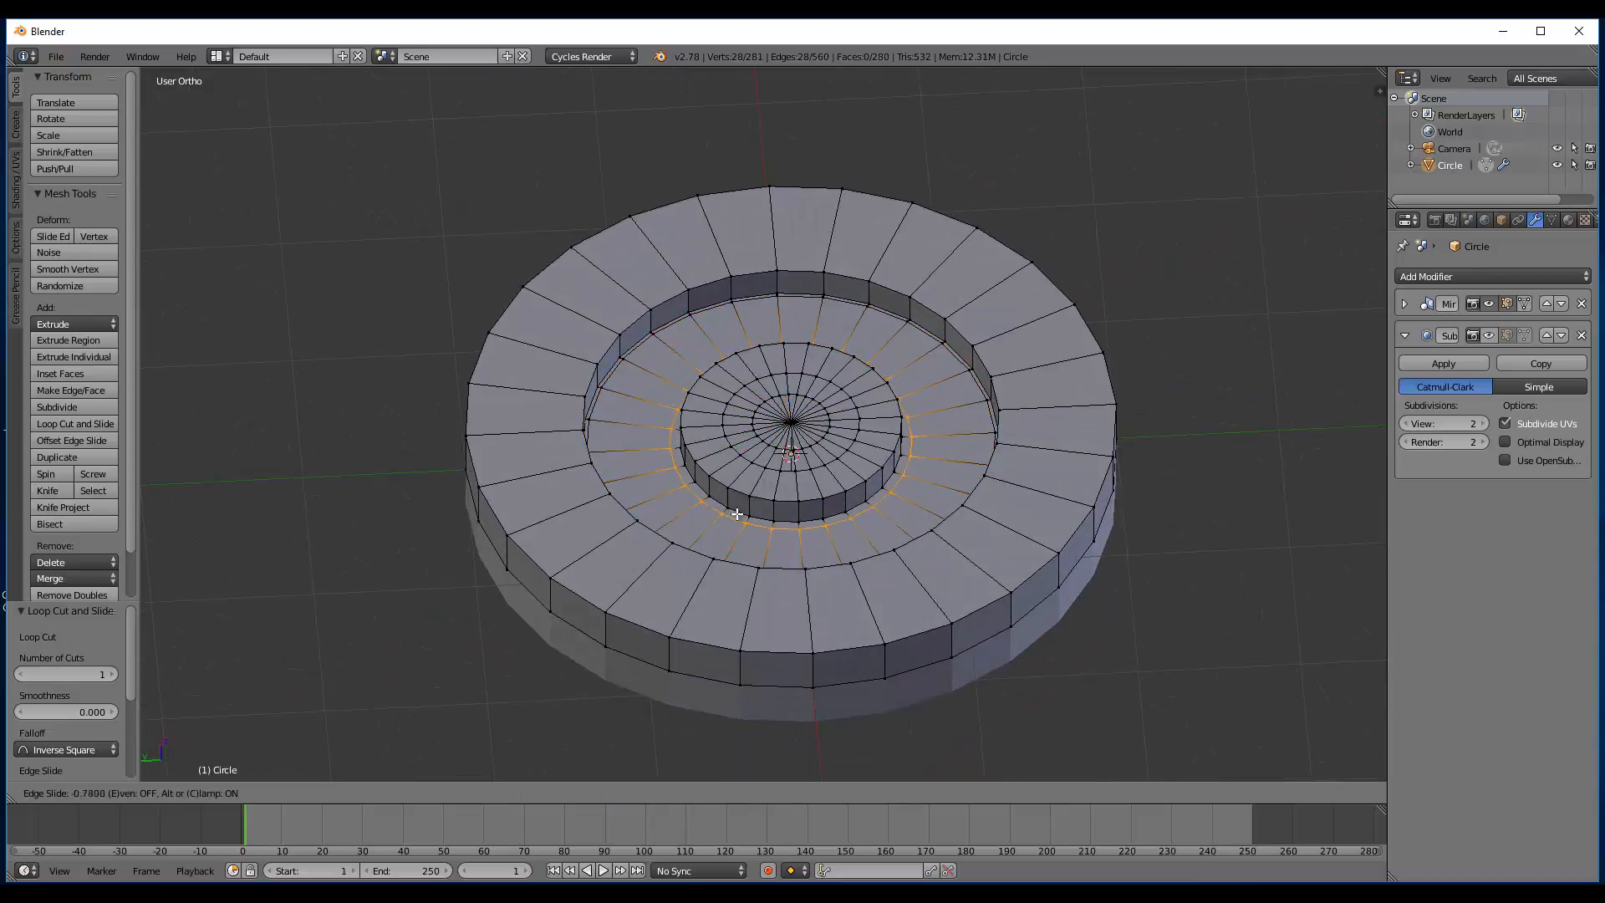
click(736, 517)
scroll(738, 502, up, 8)
key(s)
click(1038, 485)
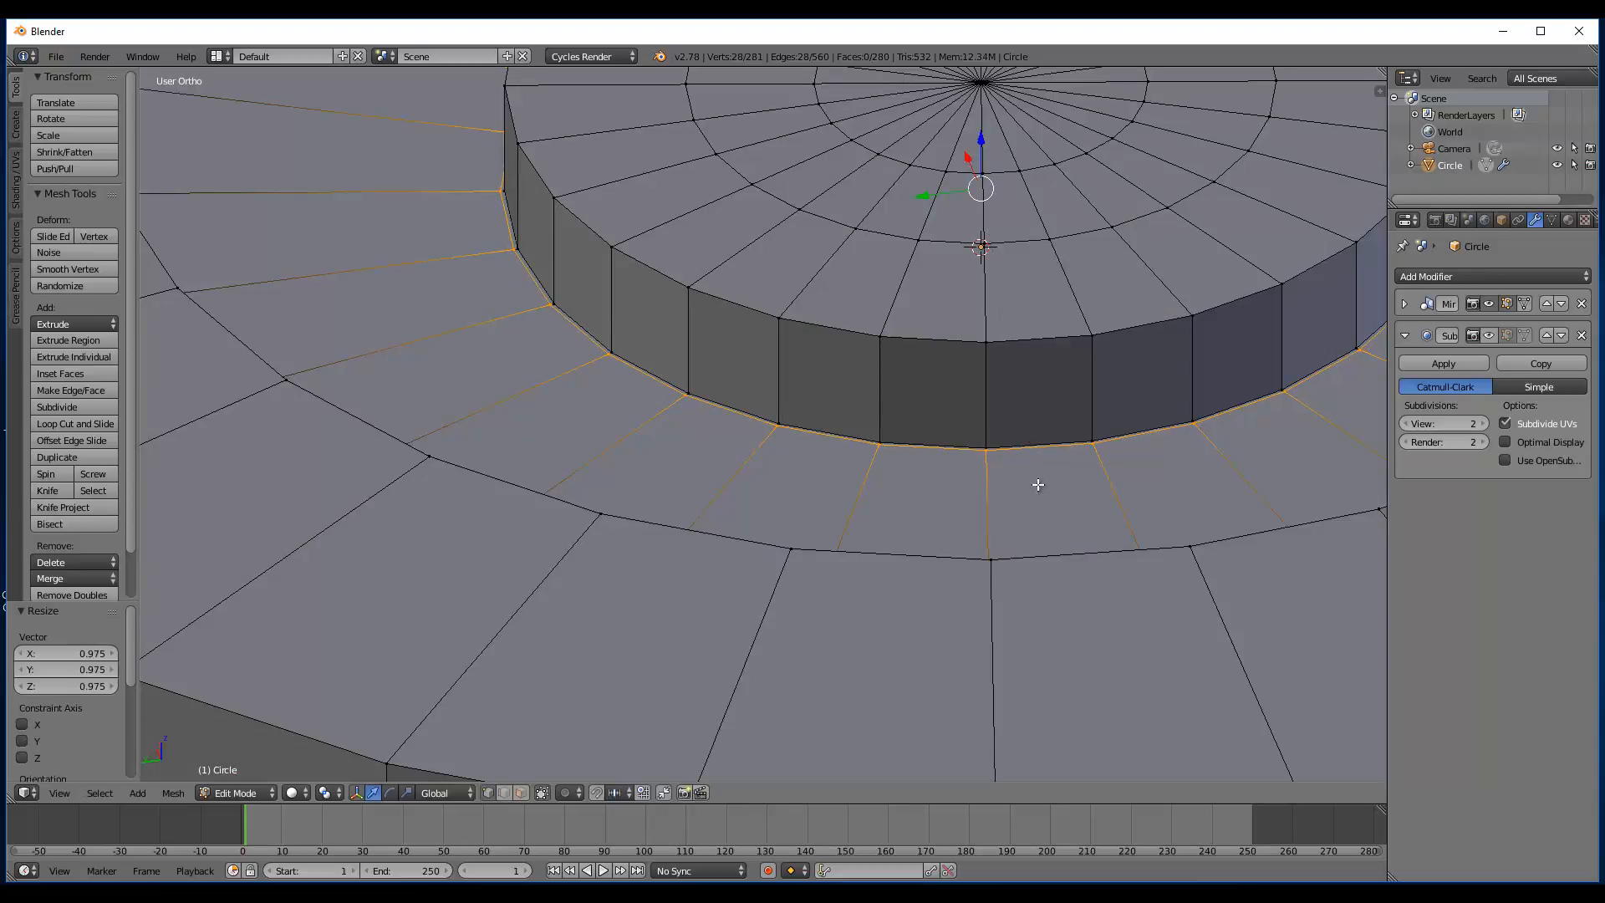
key(ctrl+r)
click(888, 423)
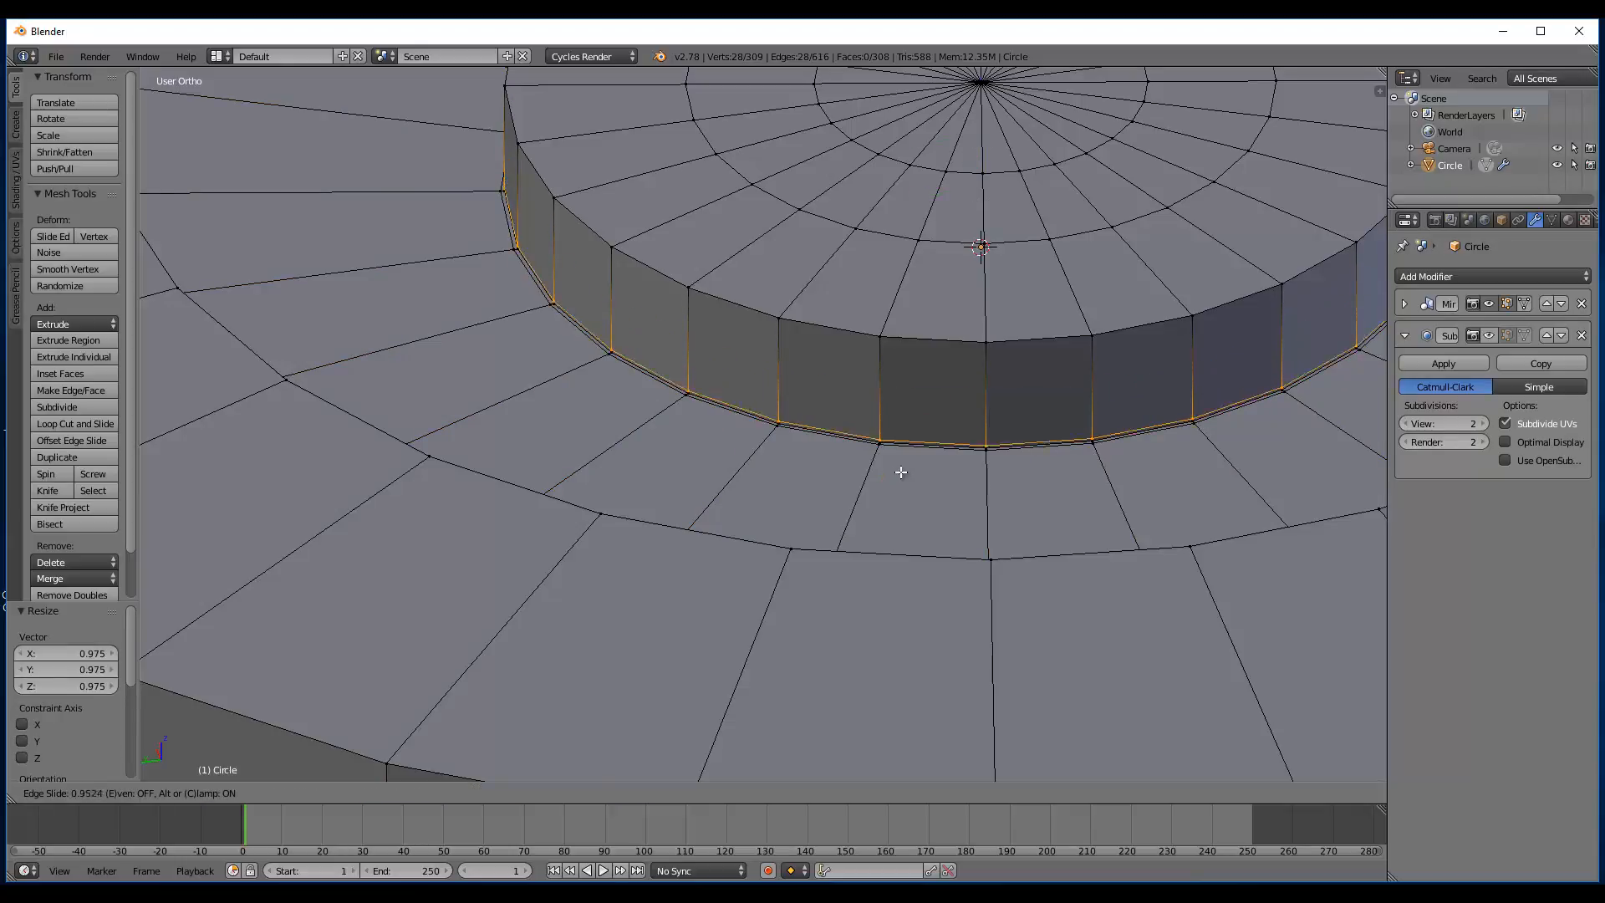
right_click(904, 461)
key(ctrl+z)
- Add two loop cuts to the hub's side wall, spread them by about 2.82 along Z, and clear the selection
key(ctrl+r)
scroll(897, 384, up, 1)
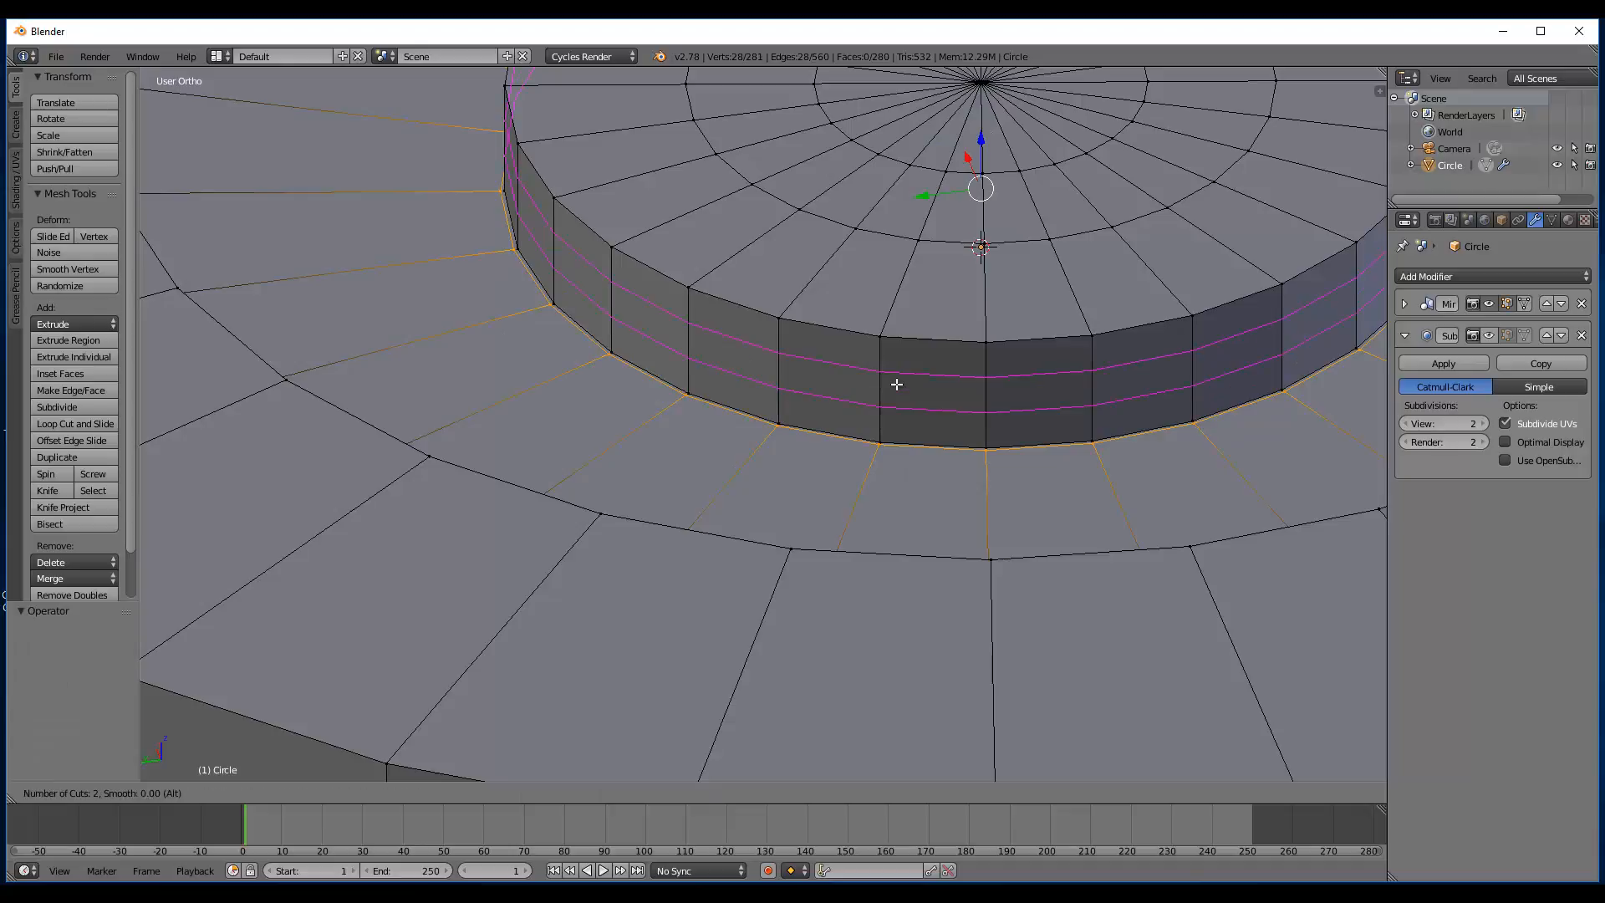
click(897, 385)
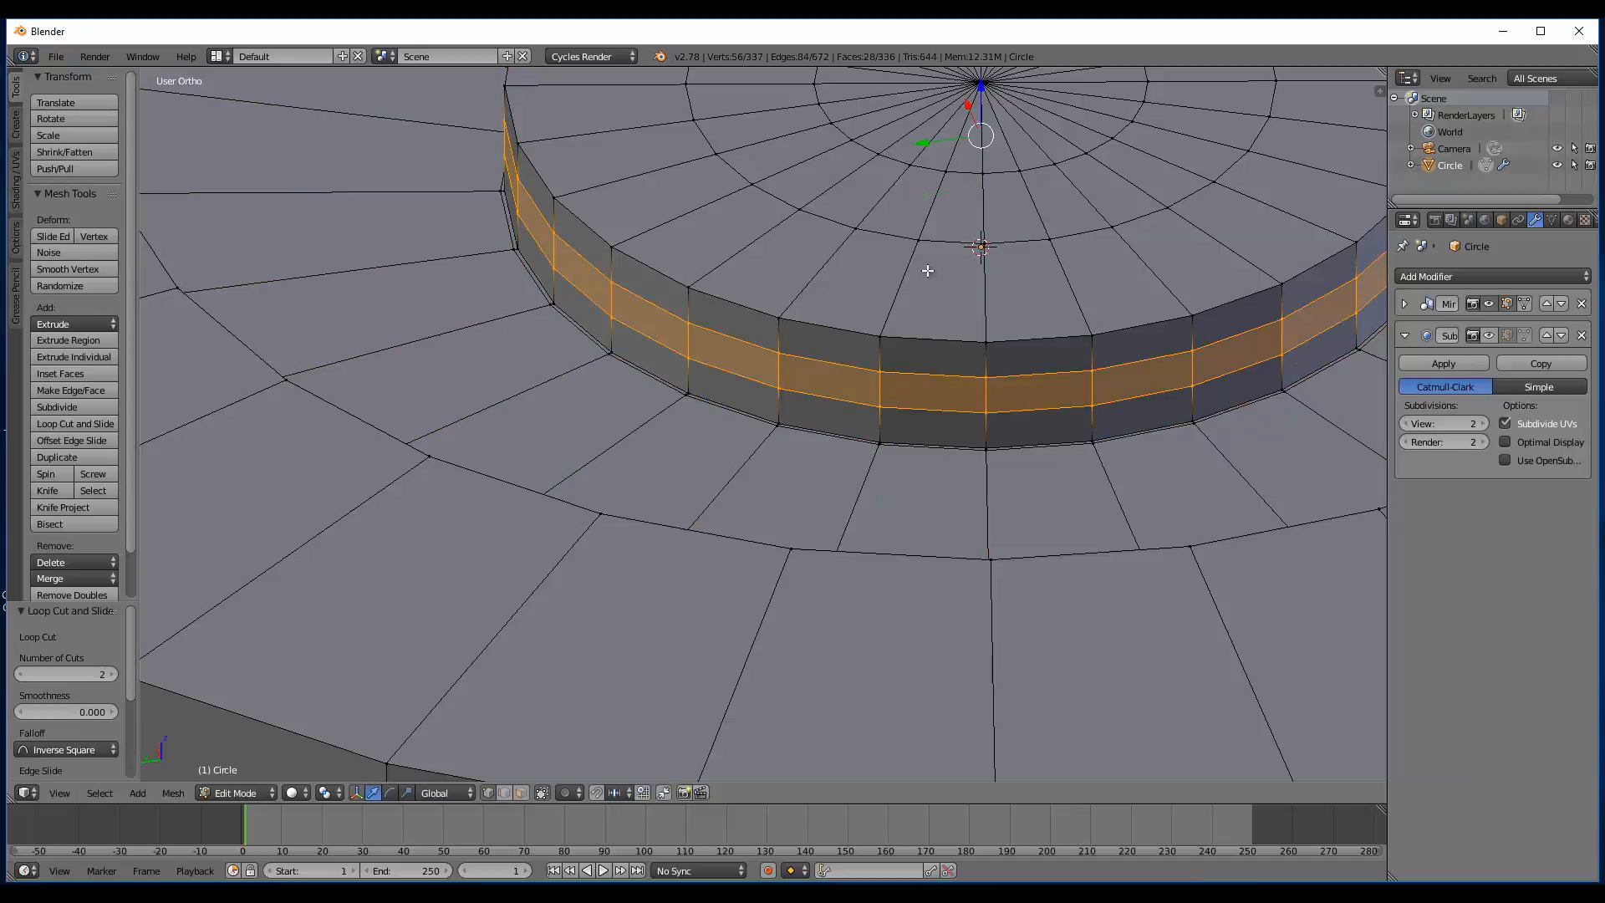
key(s)
key(z)
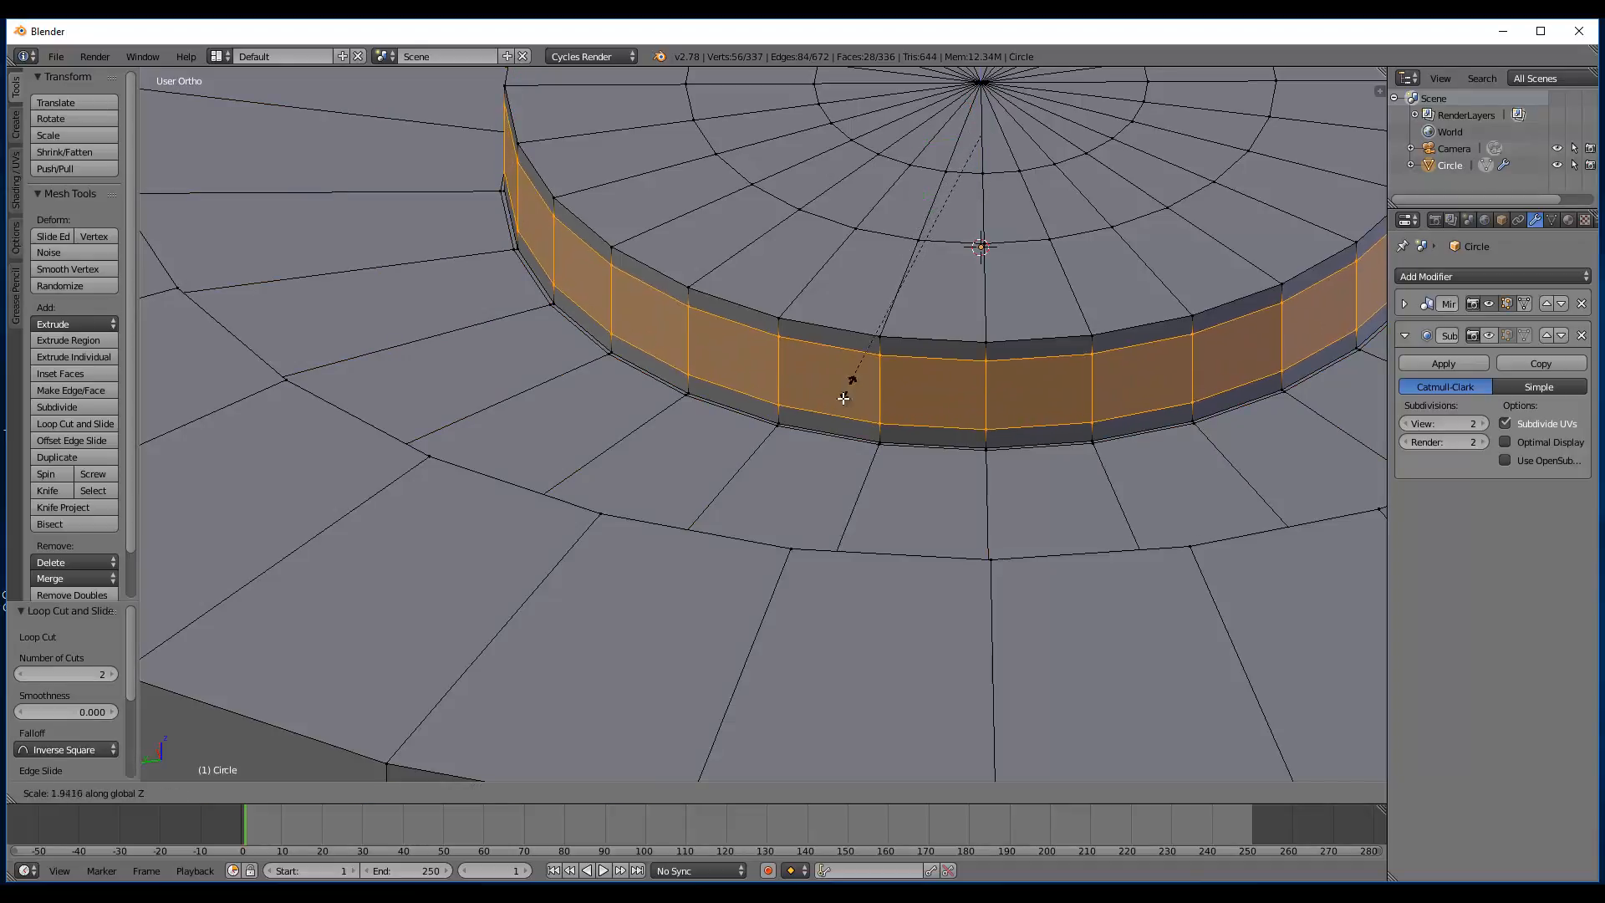
click(765, 483)
scroll(511, 428, down, 6)
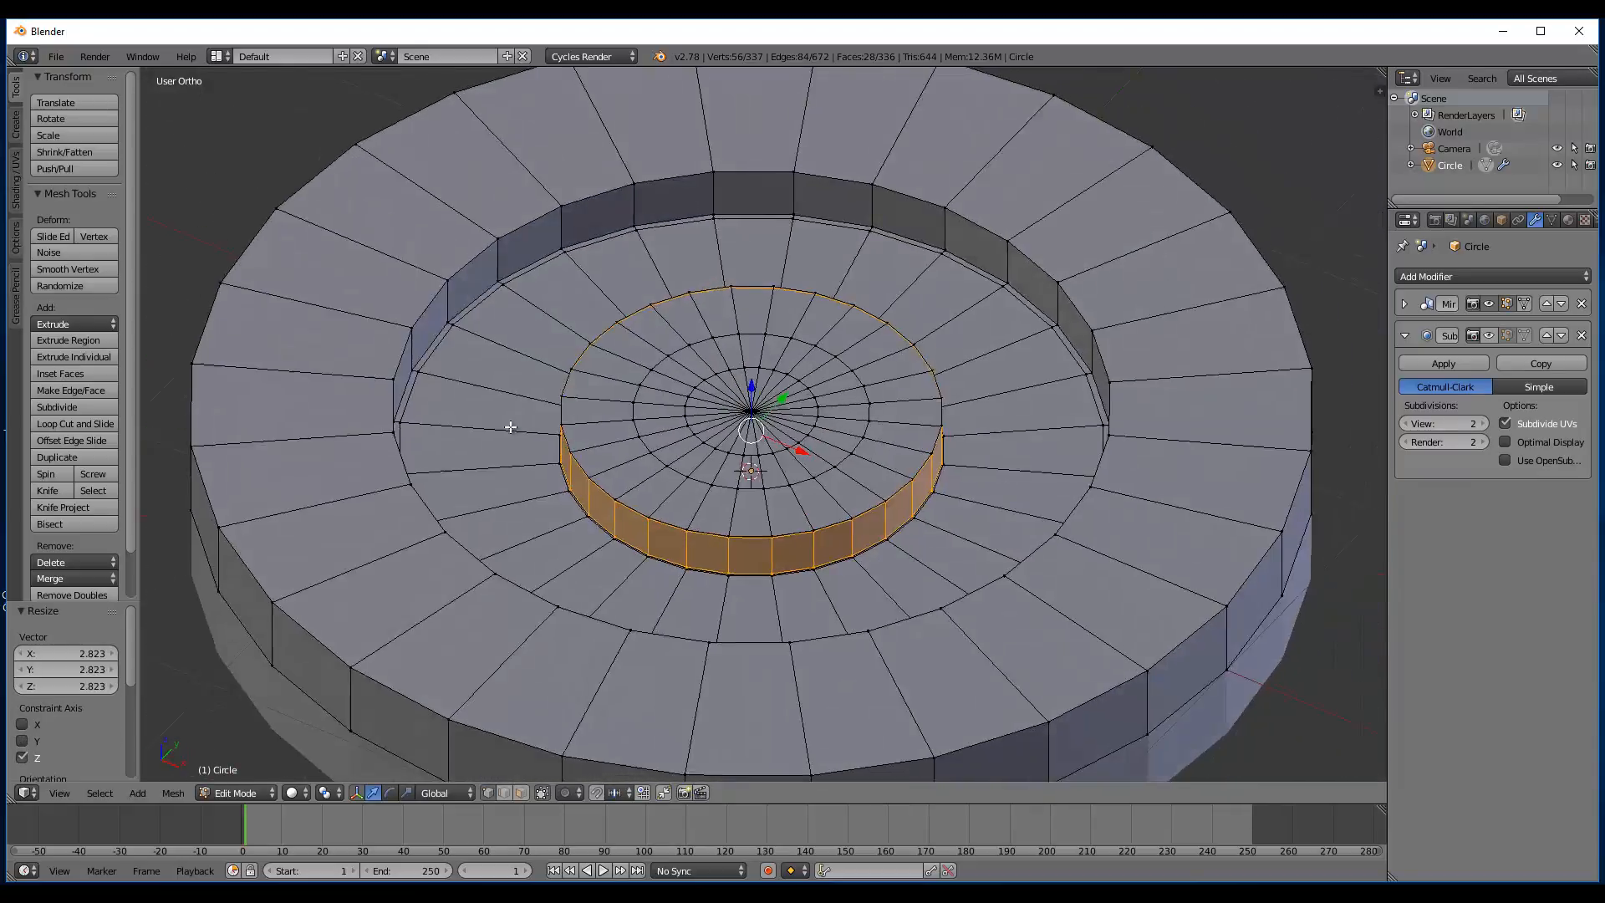
key(a)
middle_drag(511, 427, 530, 287)
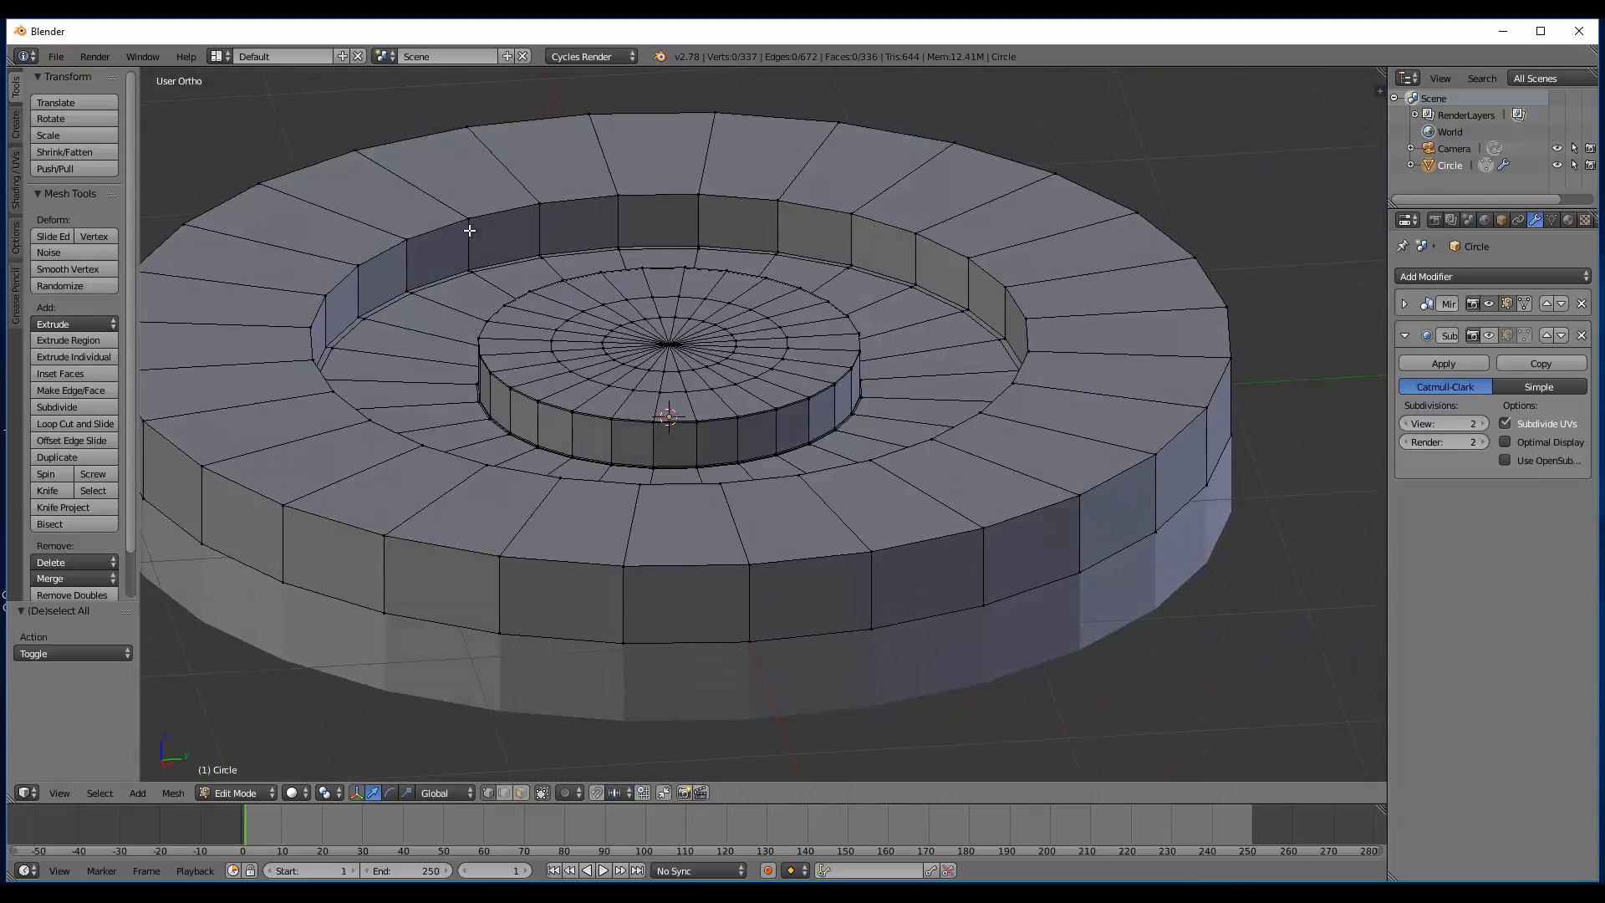
- Add a loop cut to the outer ring's inner wall and slide it close to the wall's upper edge
key(ctrl+r)
click(470, 227)
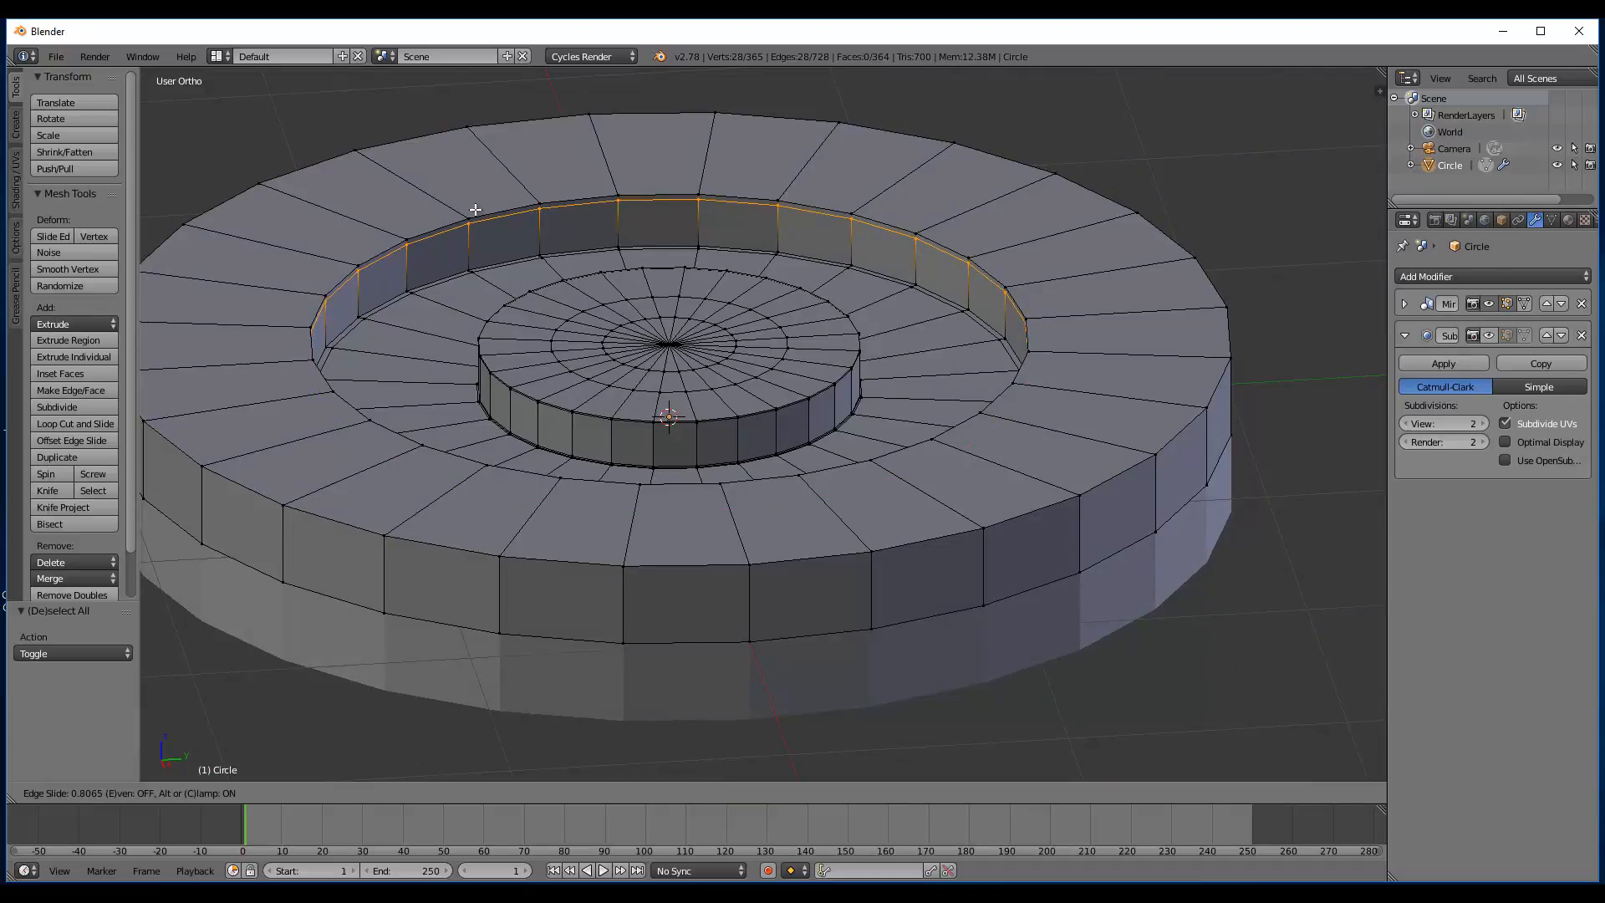
click(475, 210)
scroll(497, 227, up, 5)
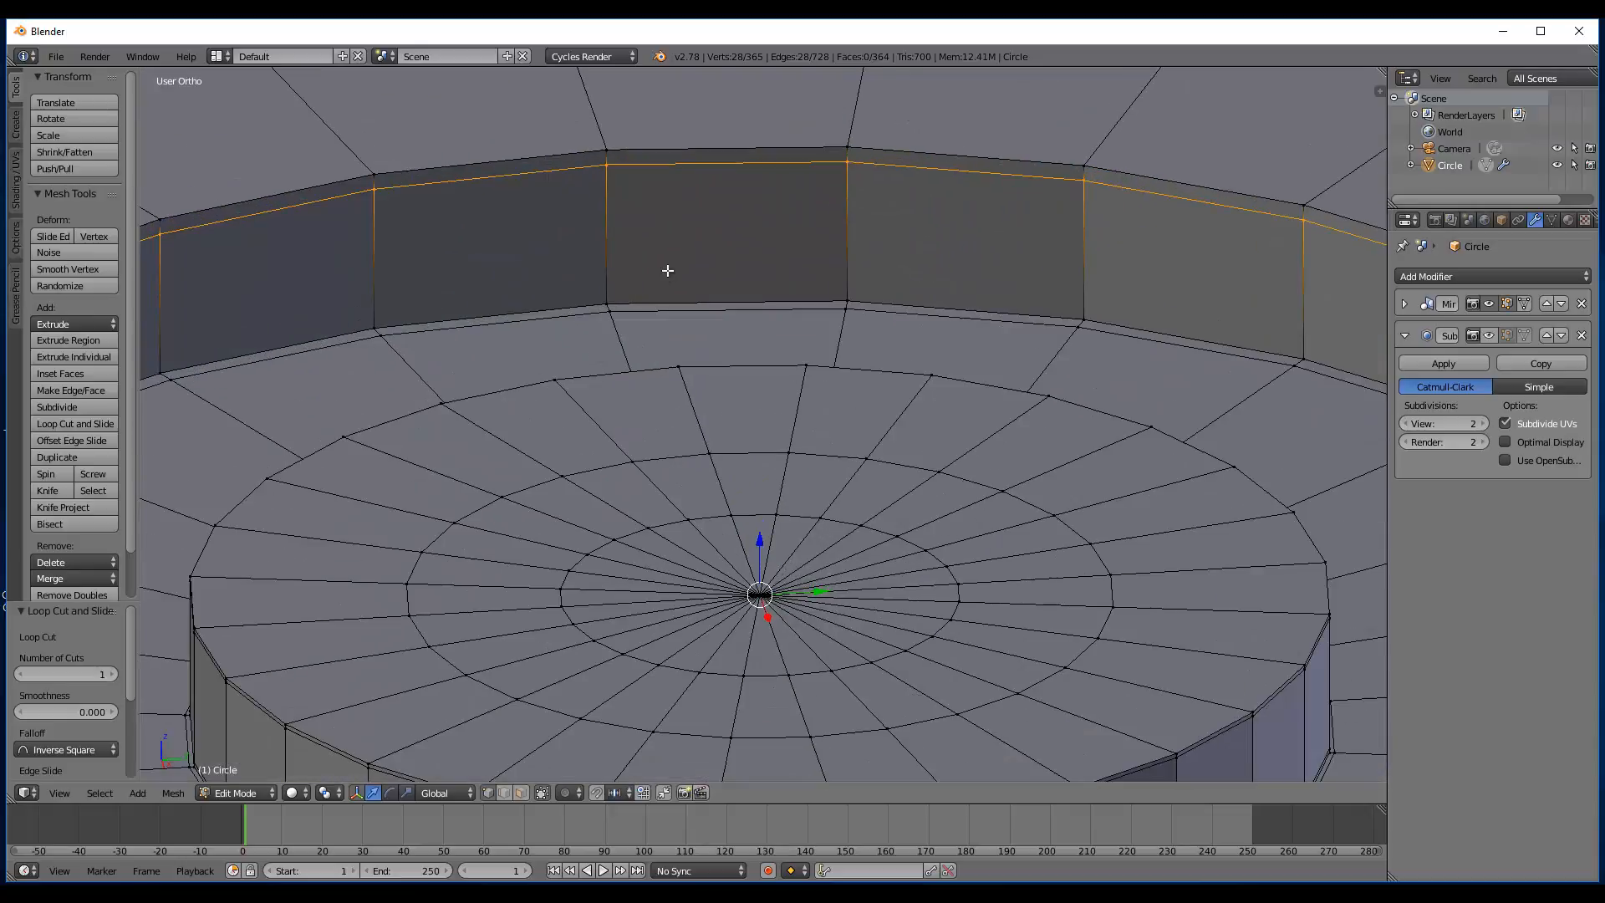
scroll(692, 221, down, 6)
- Mark the edge loops at the base of the outer ring's inner wall and at the hub's base as seams, and clear the selection
middle_drag(690, 326, 673, 357)
scroll(587, 371, up, 3)
shift+middle_drag(539, 302, 634, 386)
scroll(627, 384, up, 3)
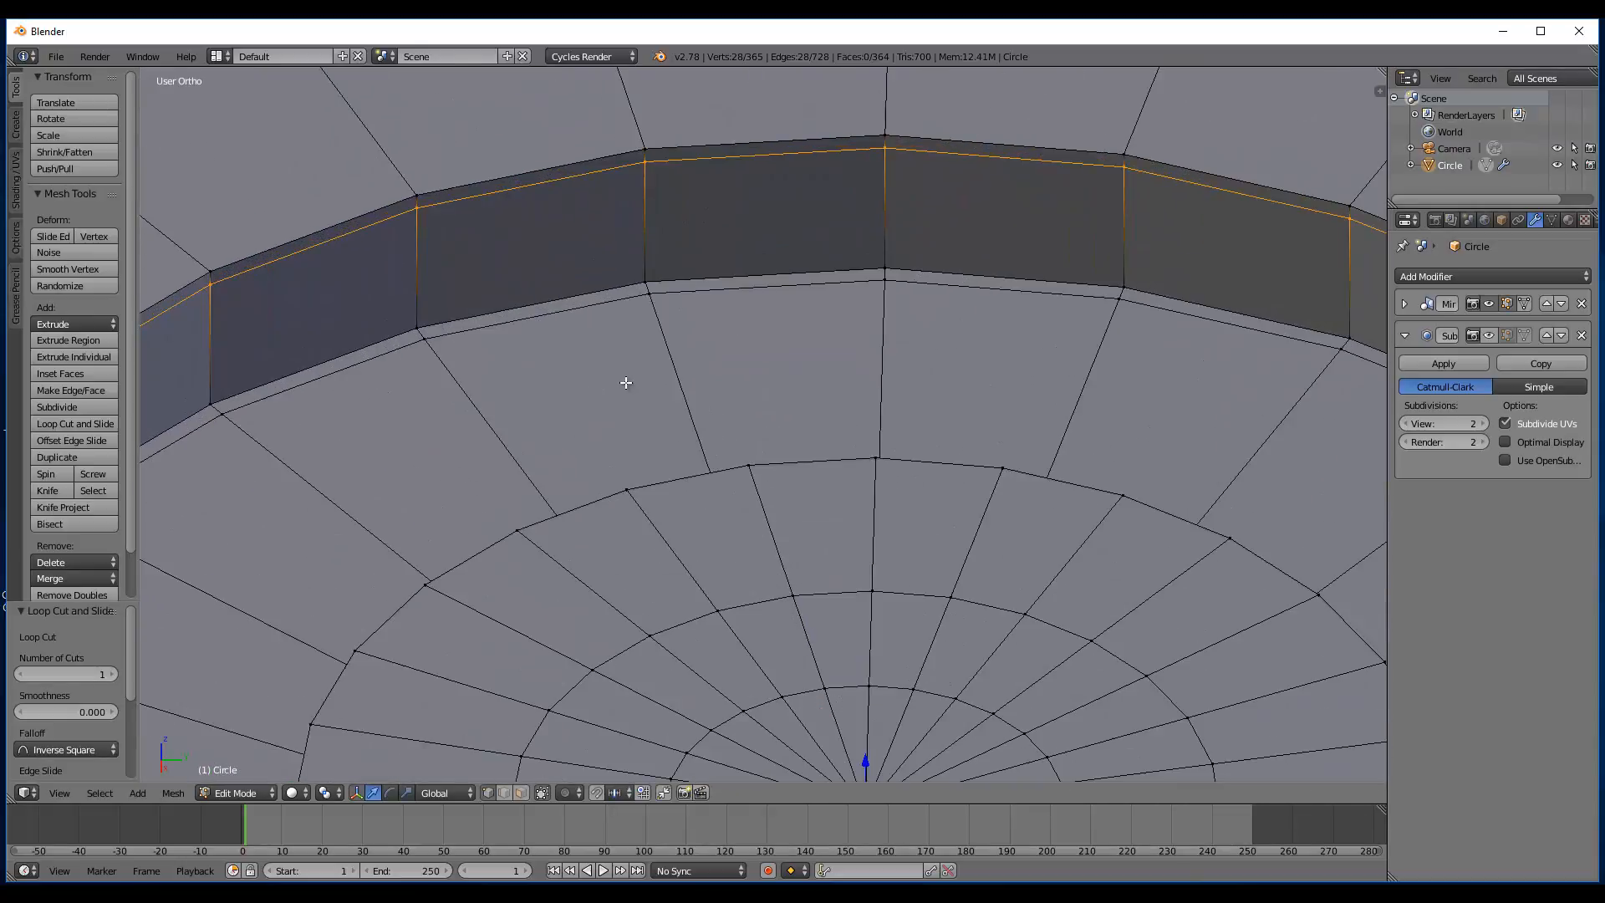
scroll(558, 367, down, 4)
scroll(549, 384, down, 4)
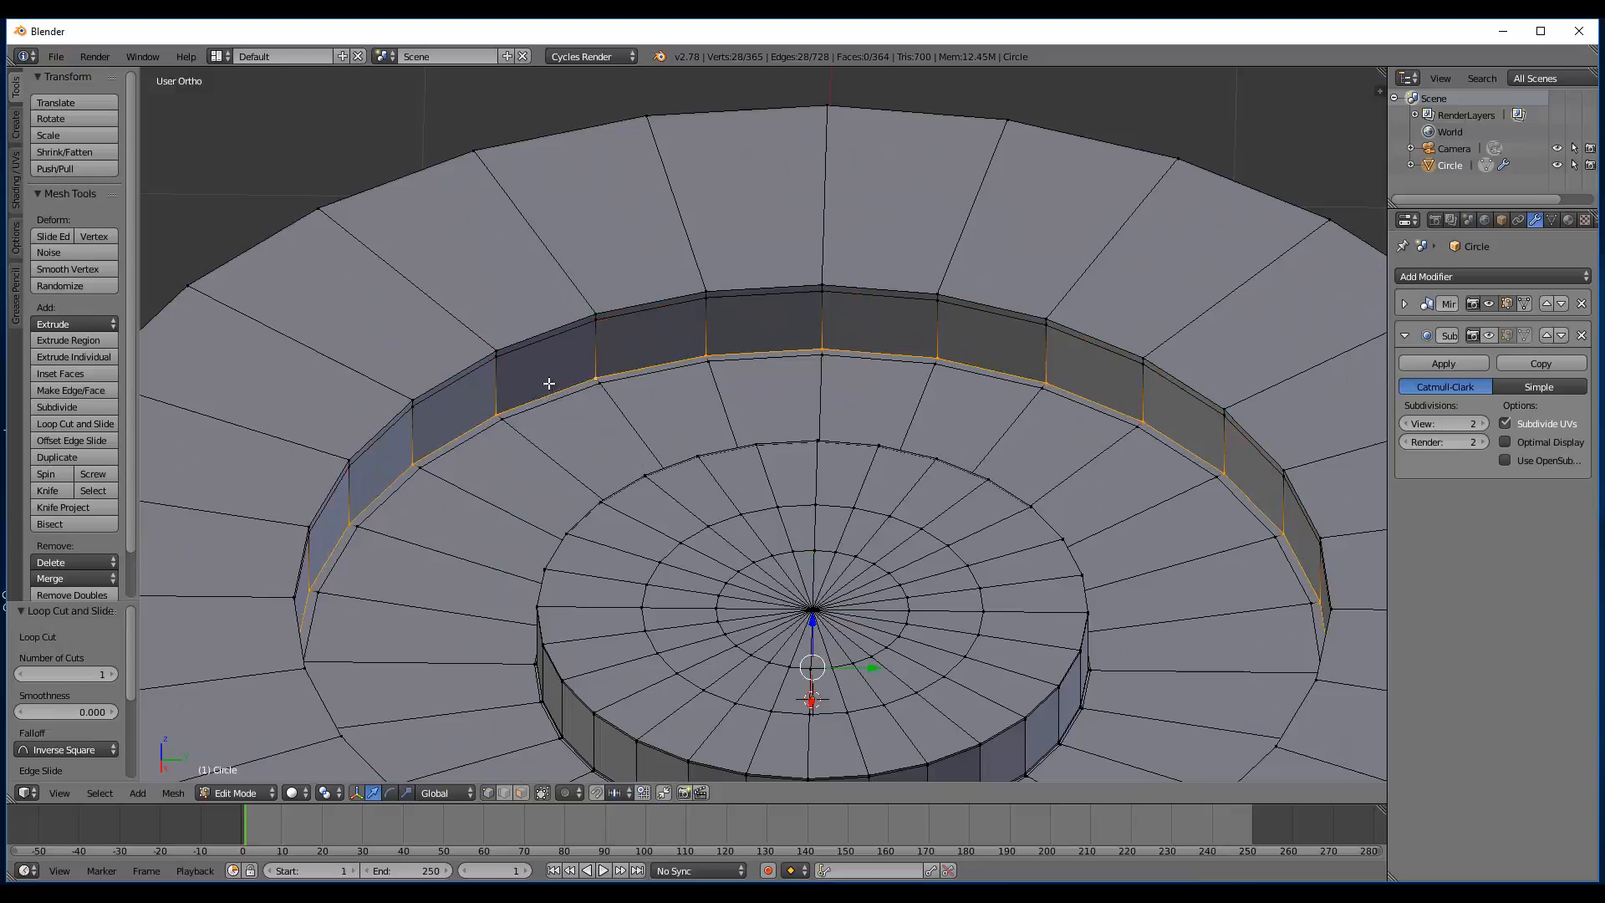
middle_drag(563, 418, 846, 448)
shift+middle_drag(723, 589, 784, 362)
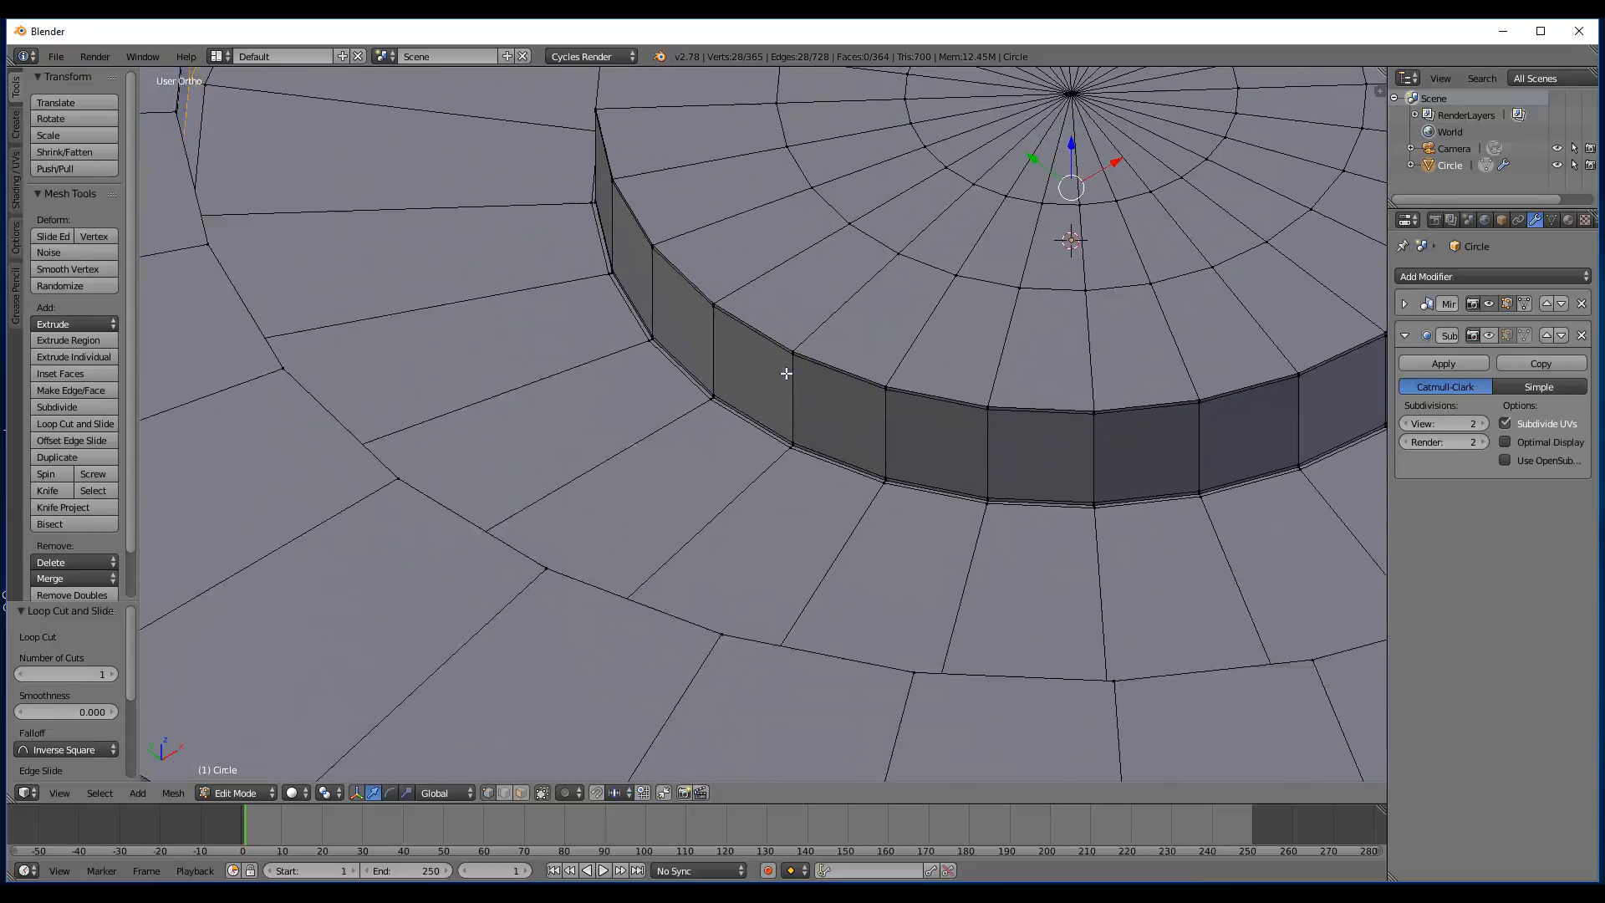
scroll(771, 409, up, 7)
alt+shift+right_click(725, 418)
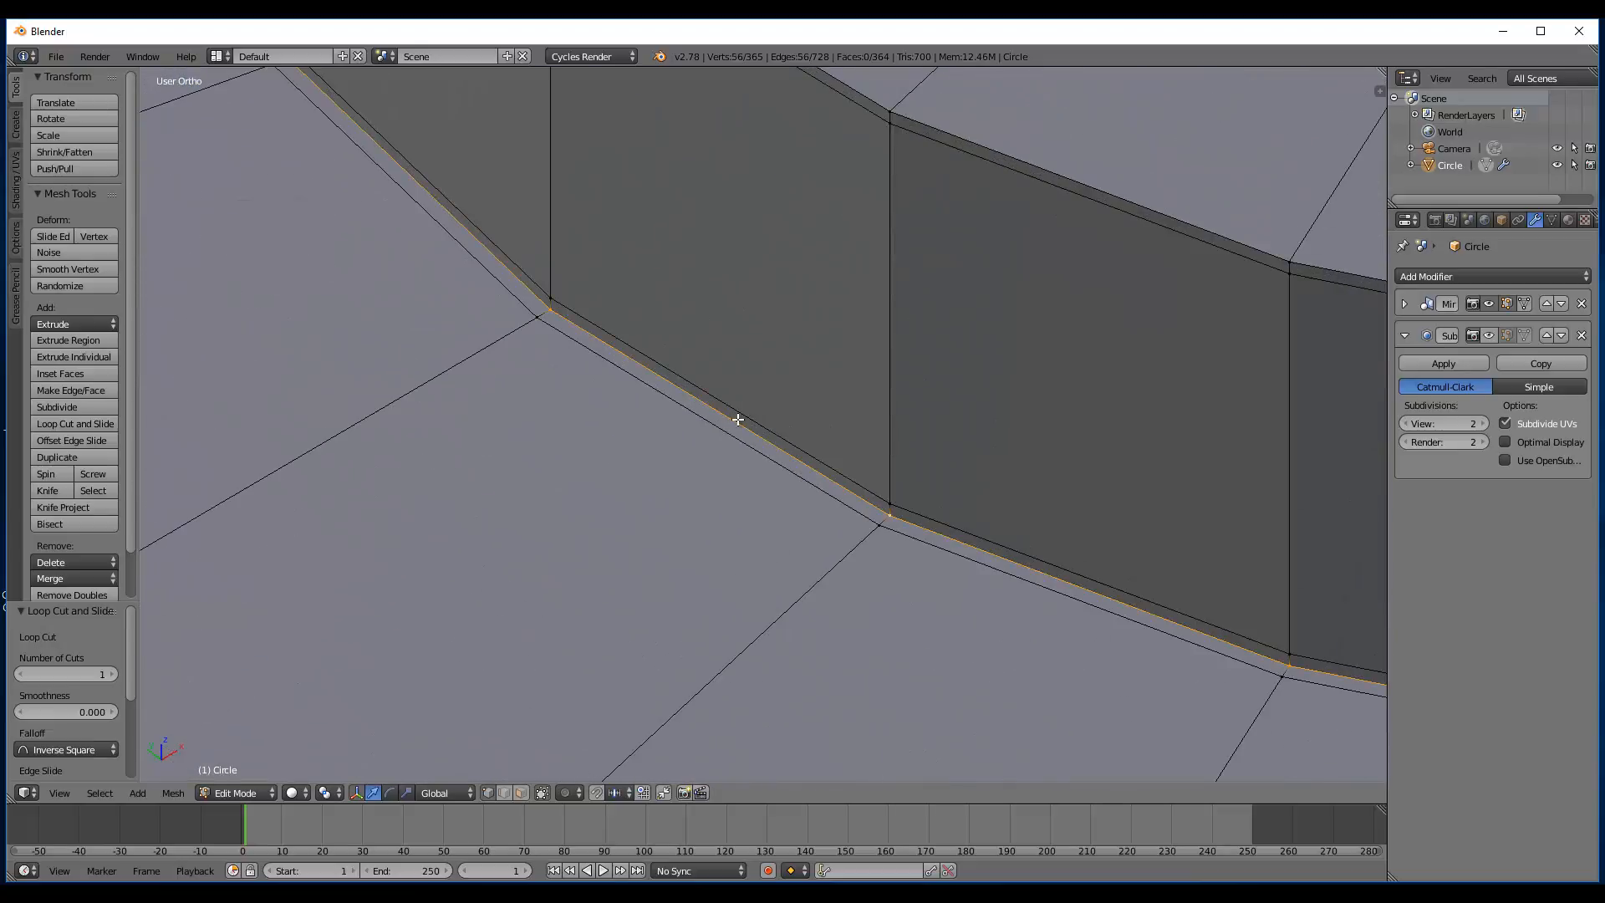
scroll(741, 422, down, 7)
scroll(802, 416, down, 5)
middle_drag(801, 416, 649, 400)
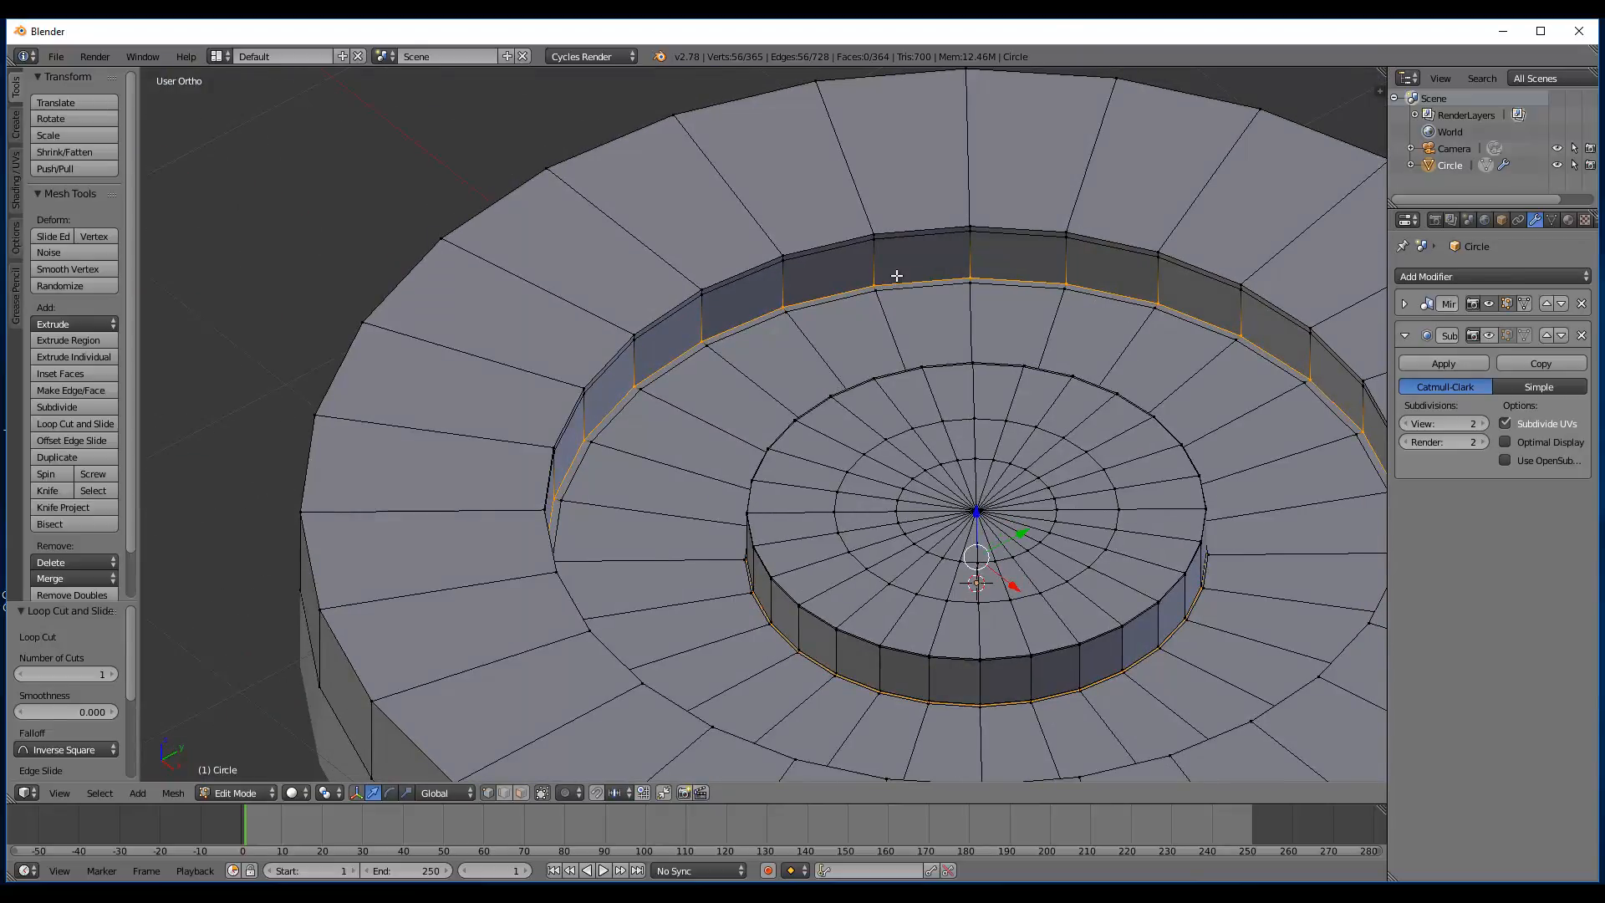
key(ctrl+e)
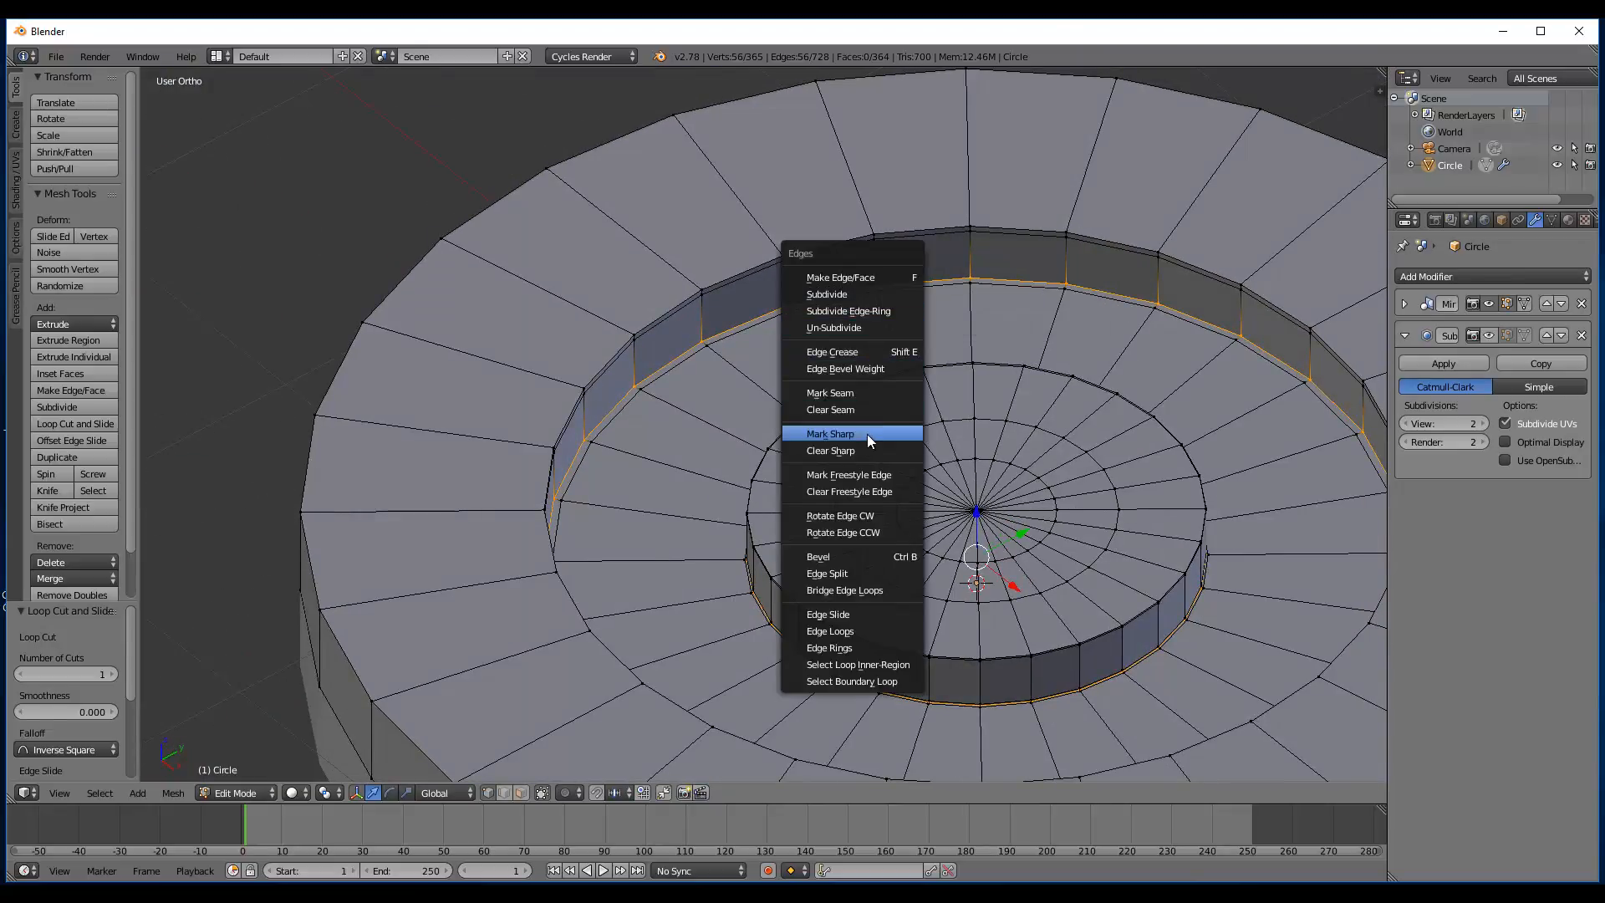
click(852, 393)
scroll(853, 394, down, 4)
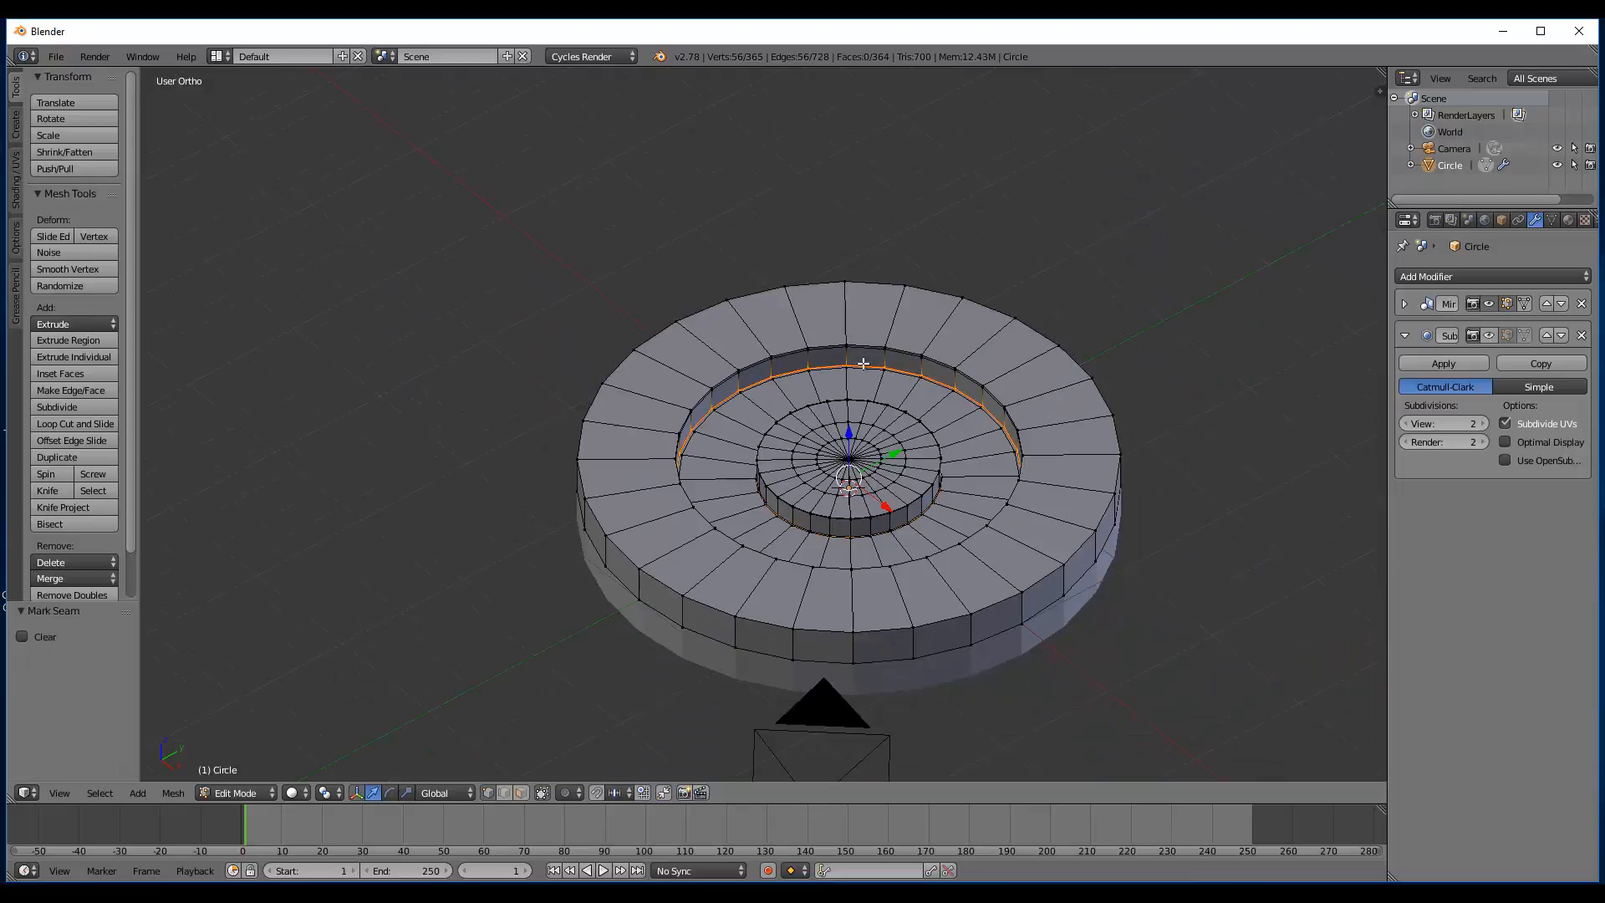
middle_drag(857, 367, 862, 416)
key(a)
key(a)
key(a)
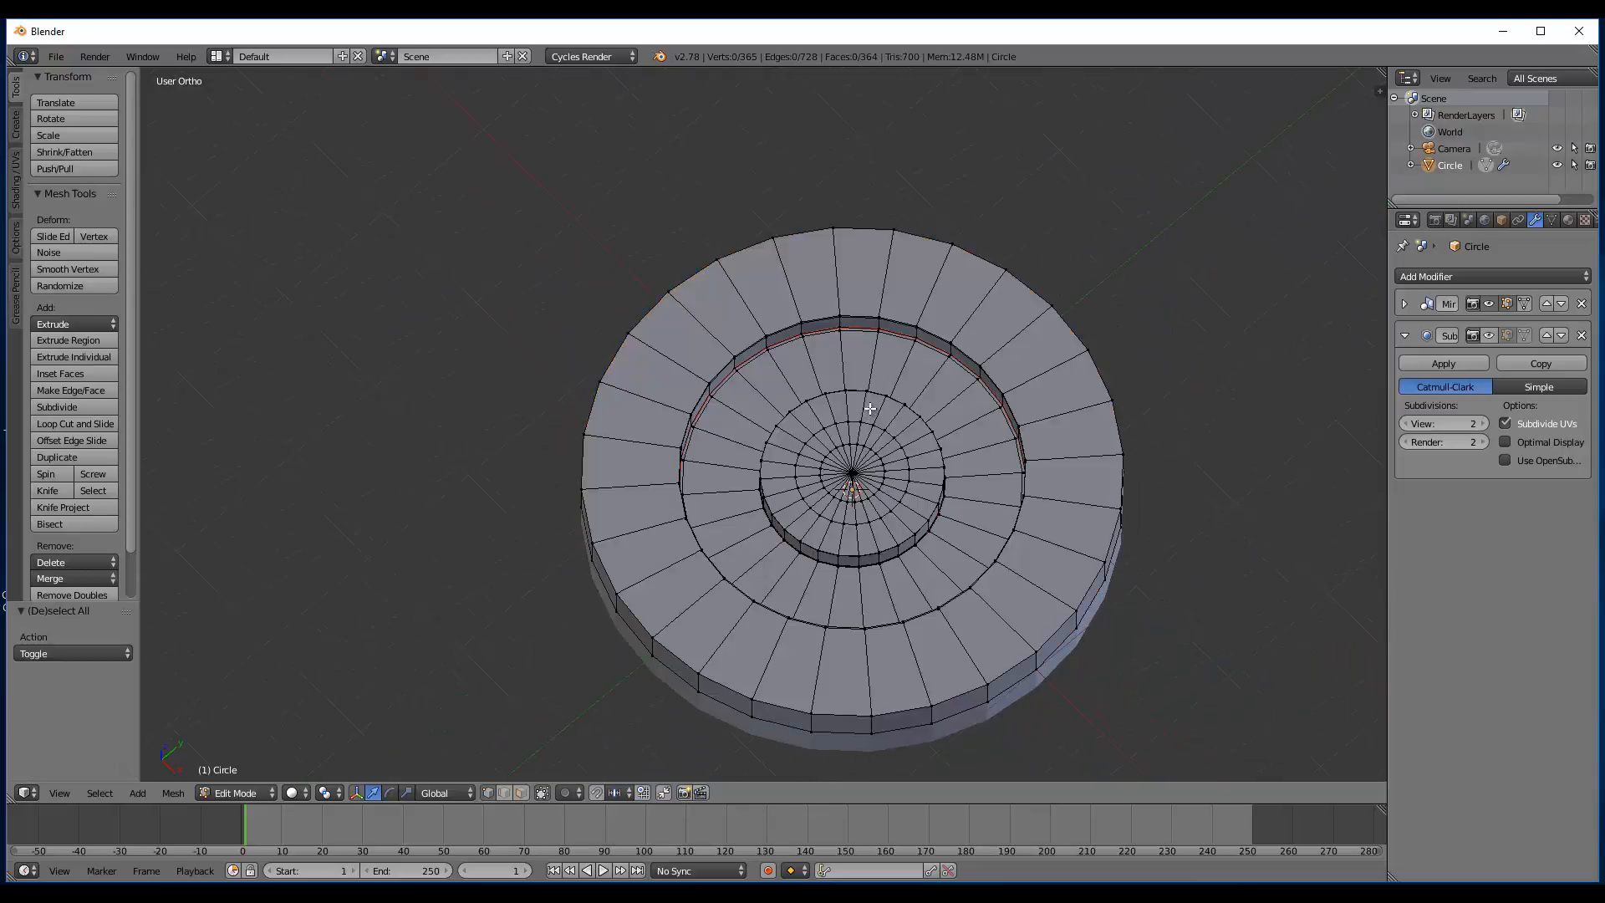
- In face selection mode, extrude two adjacent faces of the disc's outer side wall outward by about 1.374, working in top view
scroll(854, 455, down, 3)
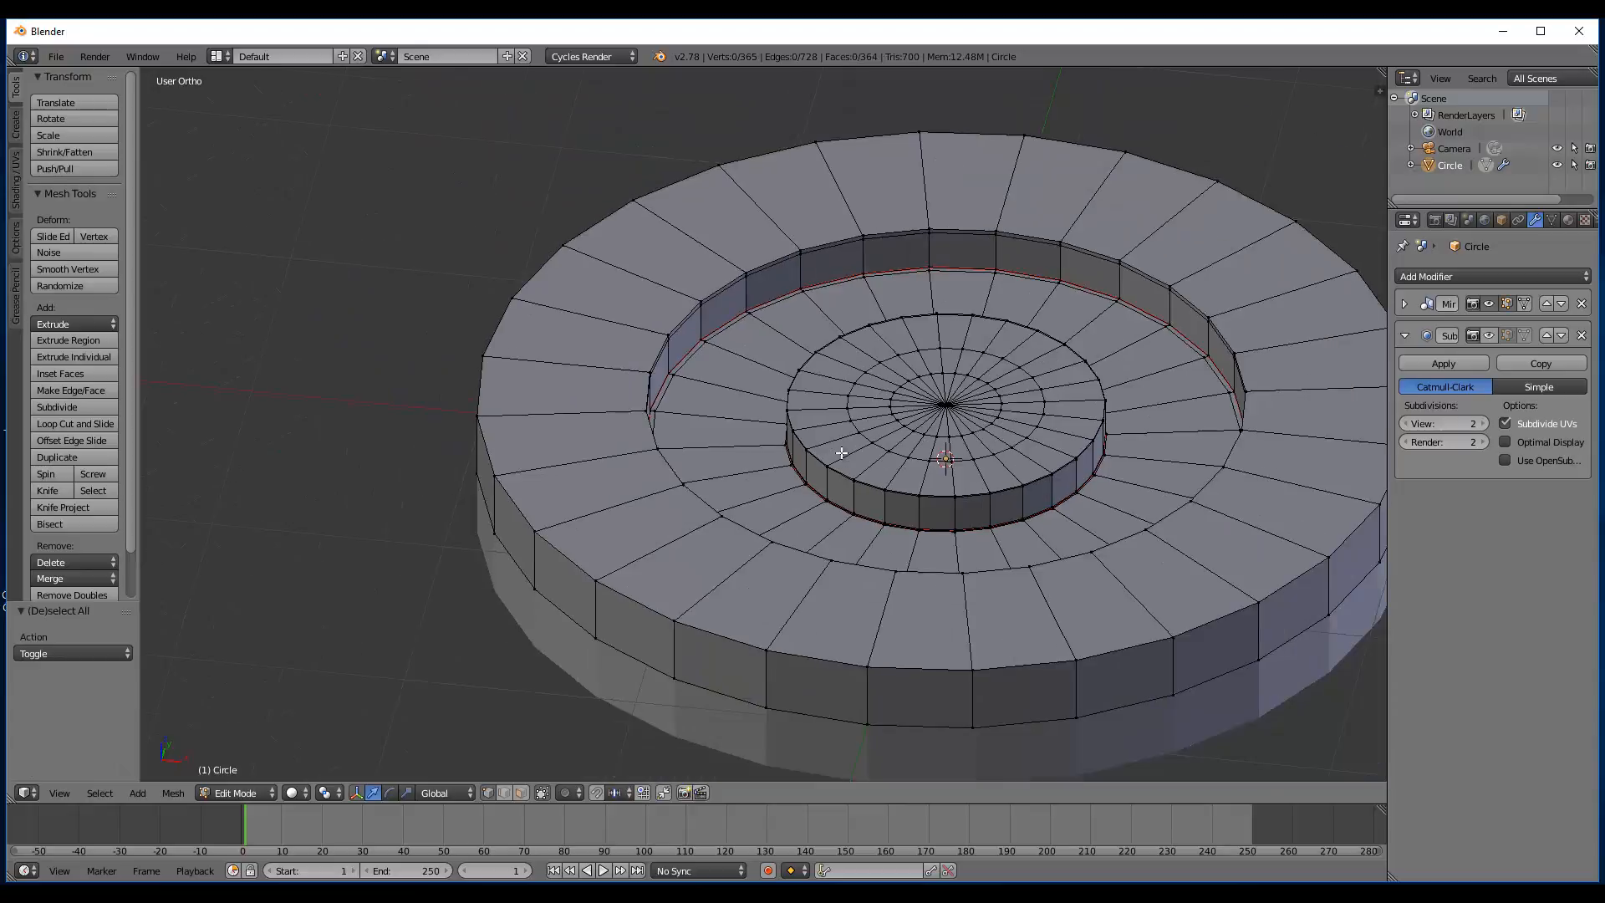
scroll(841, 453, up, 4)
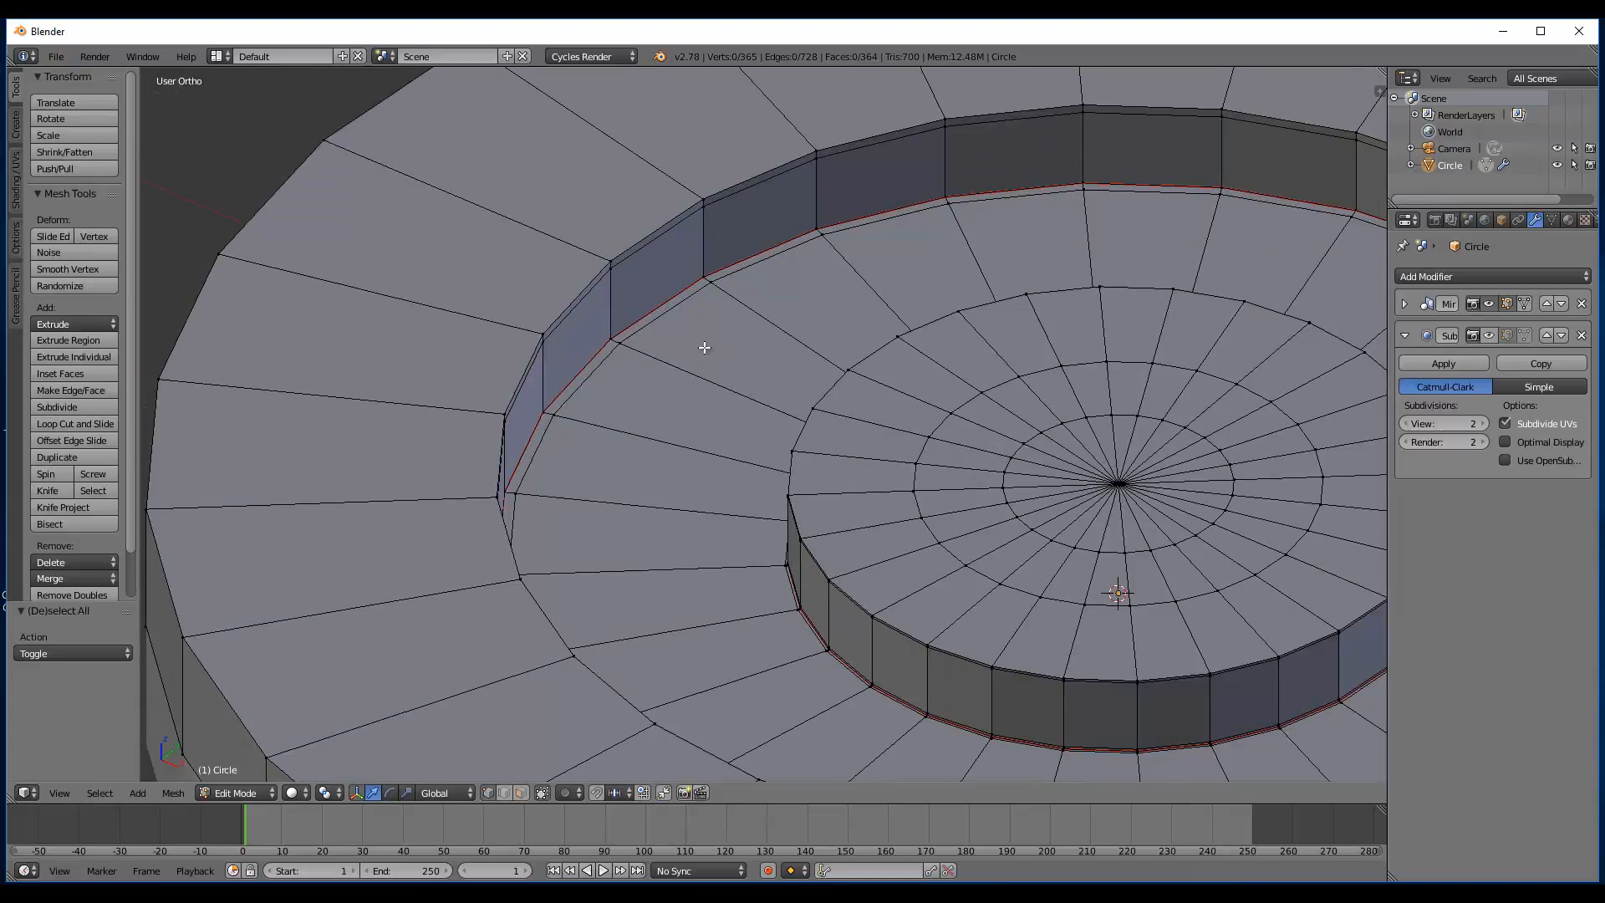
scroll(642, 349, down, 3)
middle_drag(804, 475, 957, 452)
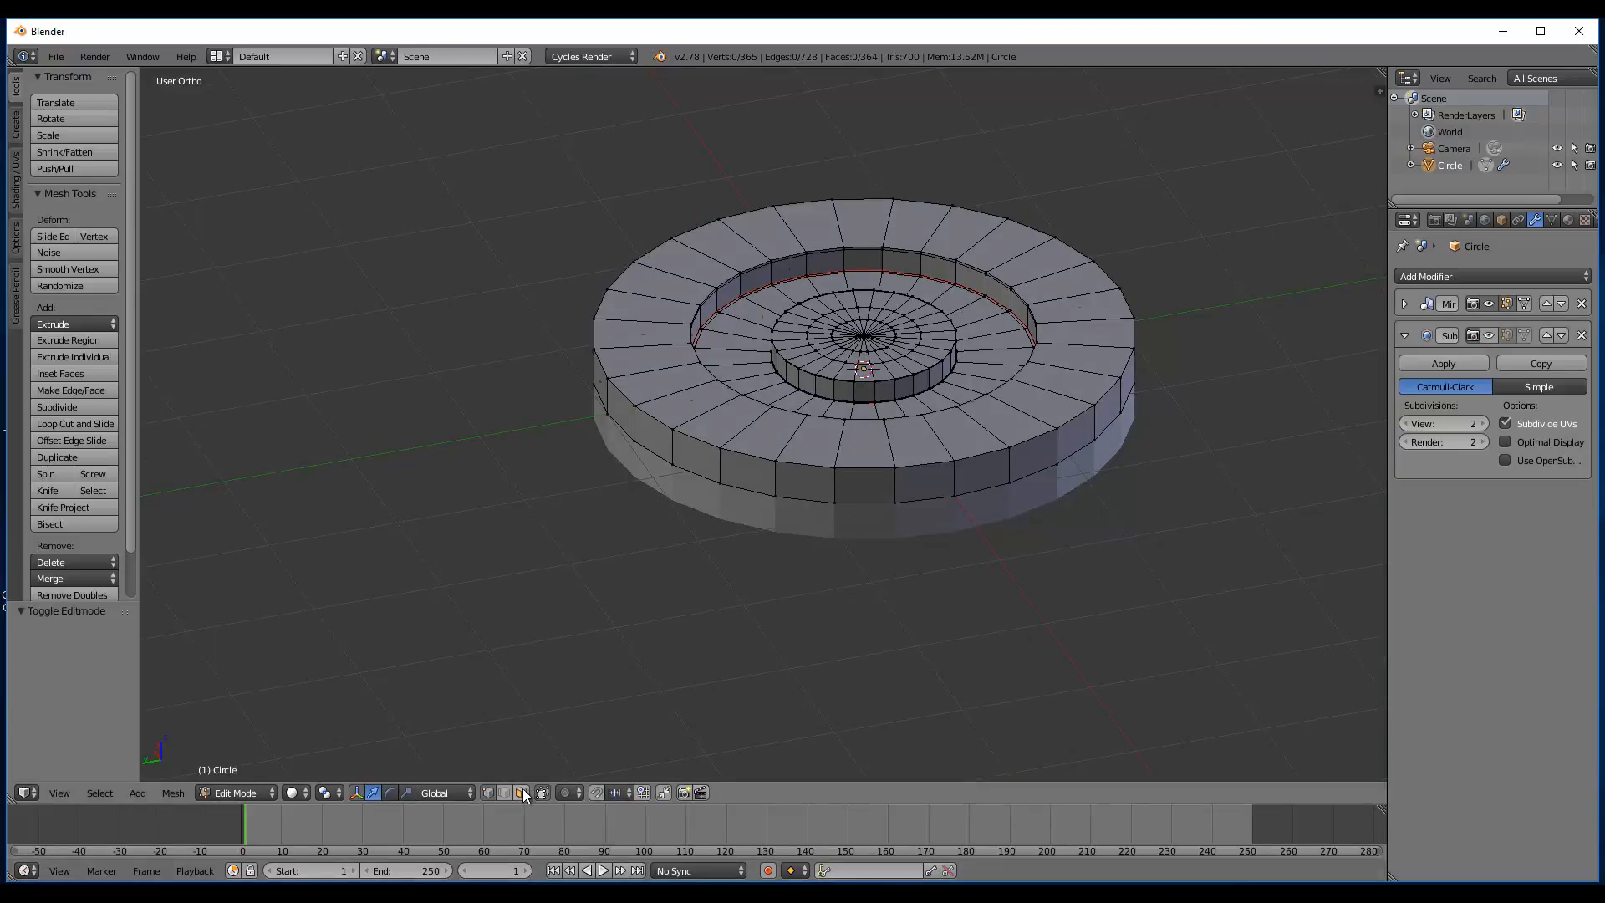
click(521, 793)
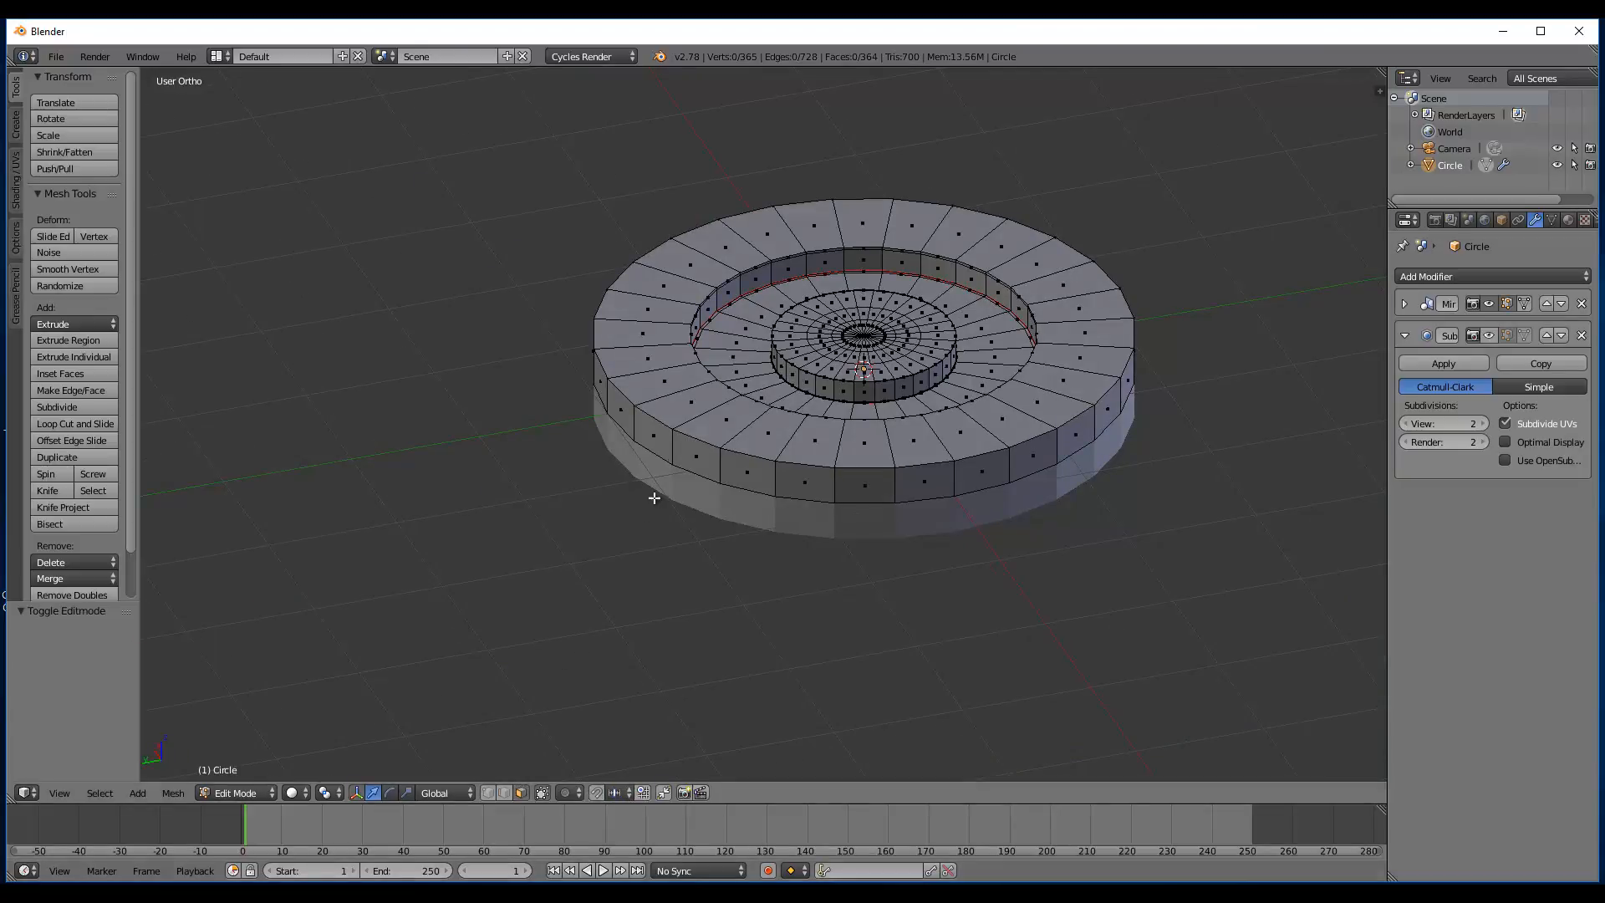
key(KP_7)
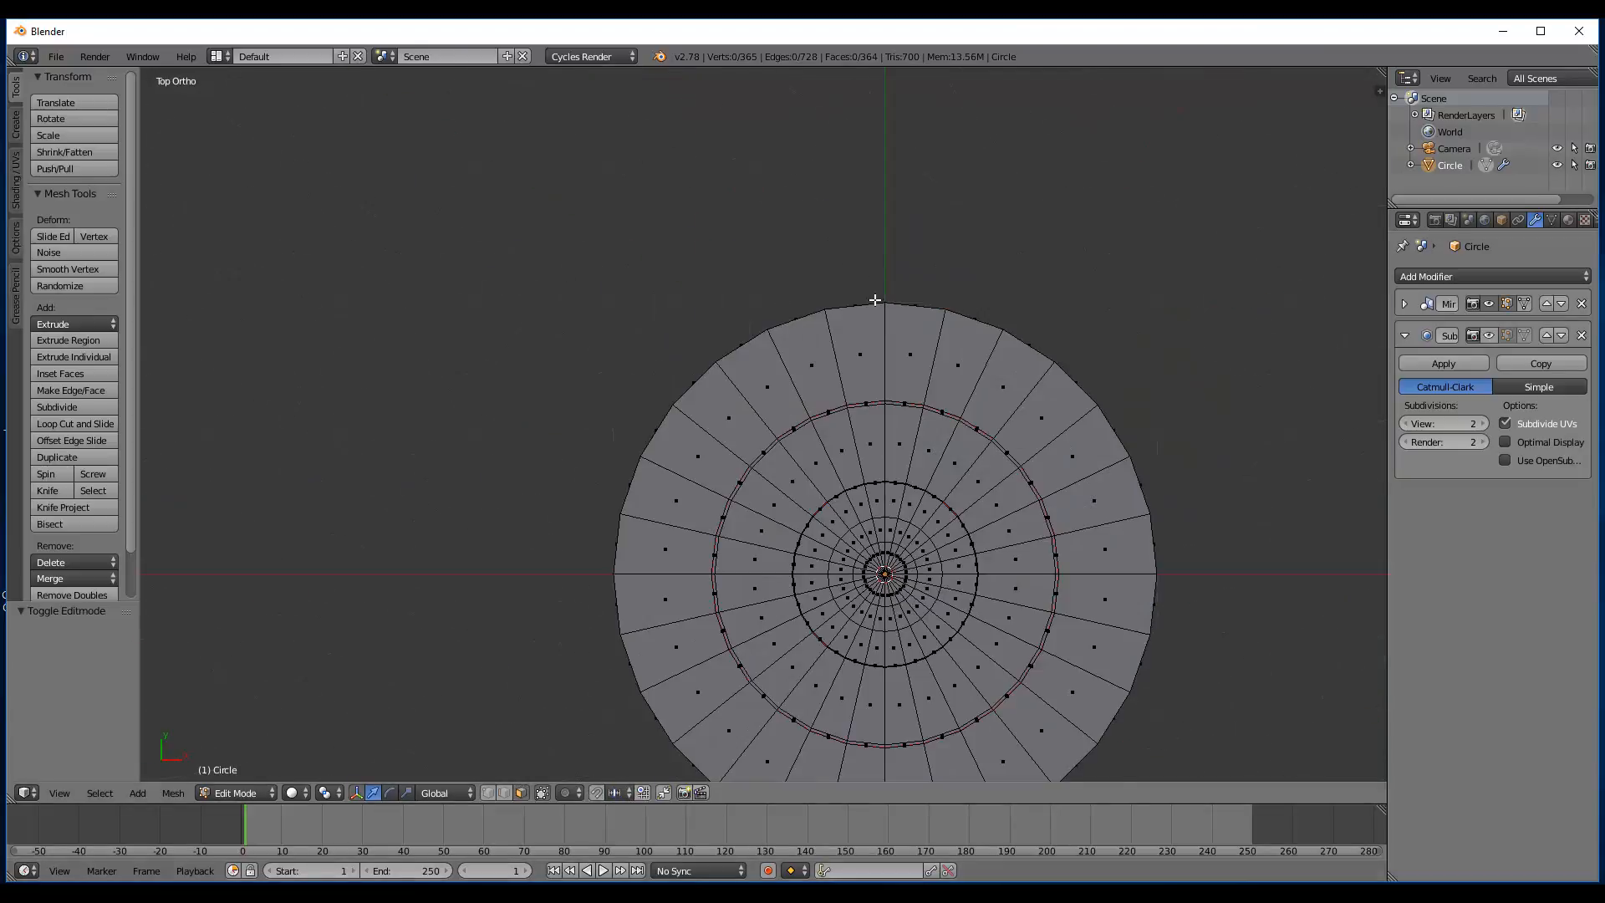
middle_drag(861, 308, 907, 303)
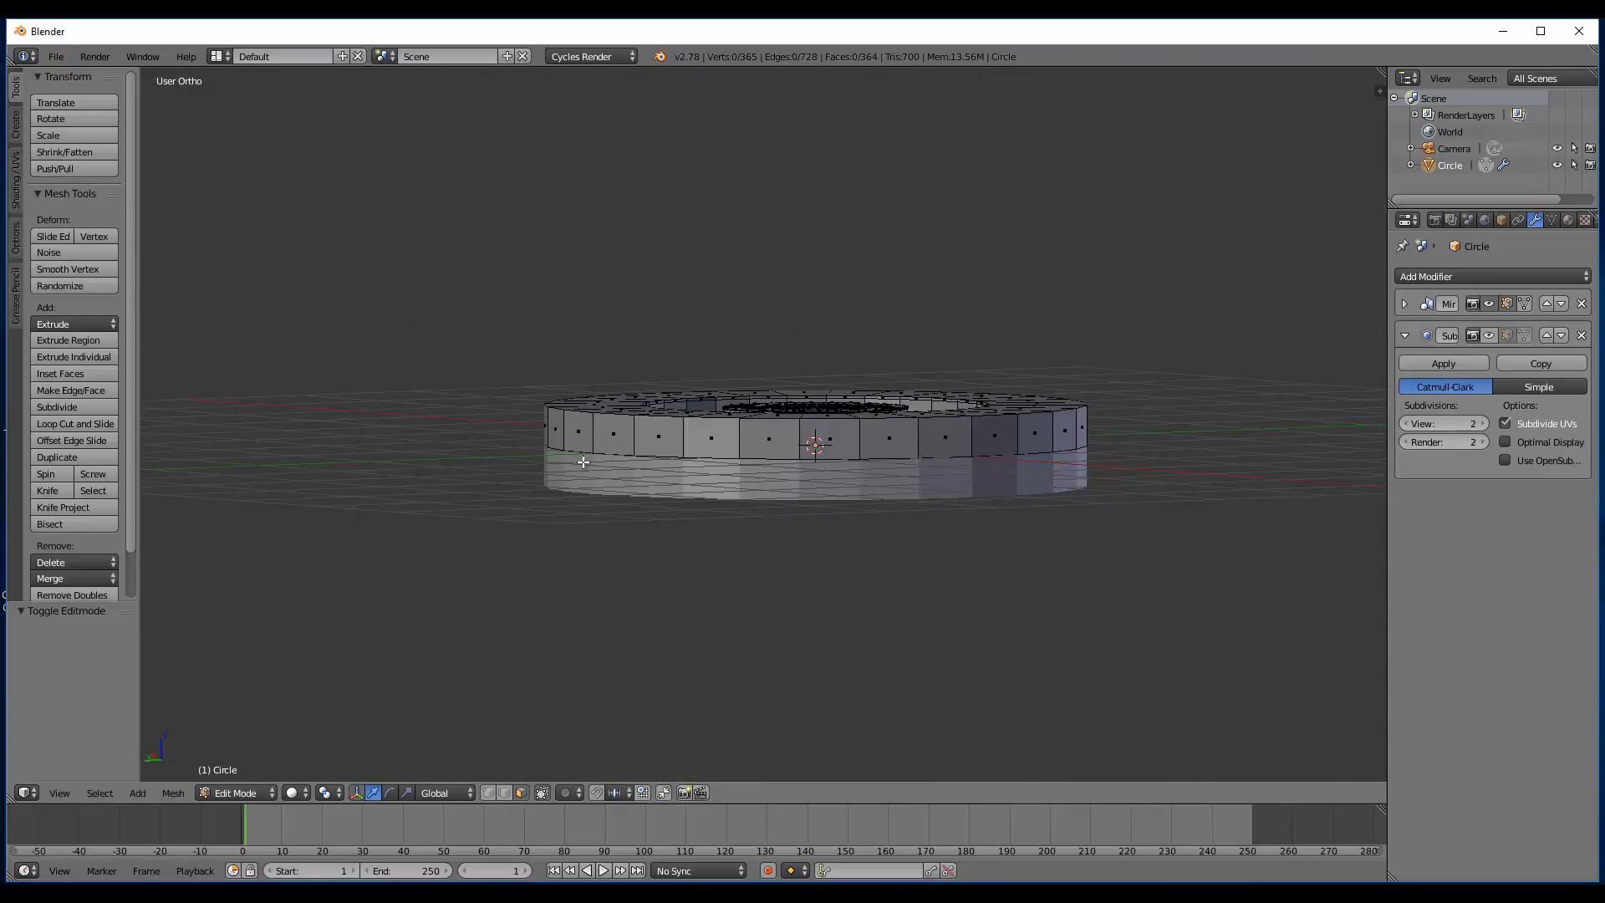
right_click(627, 429)
shift+right_click(660, 432)
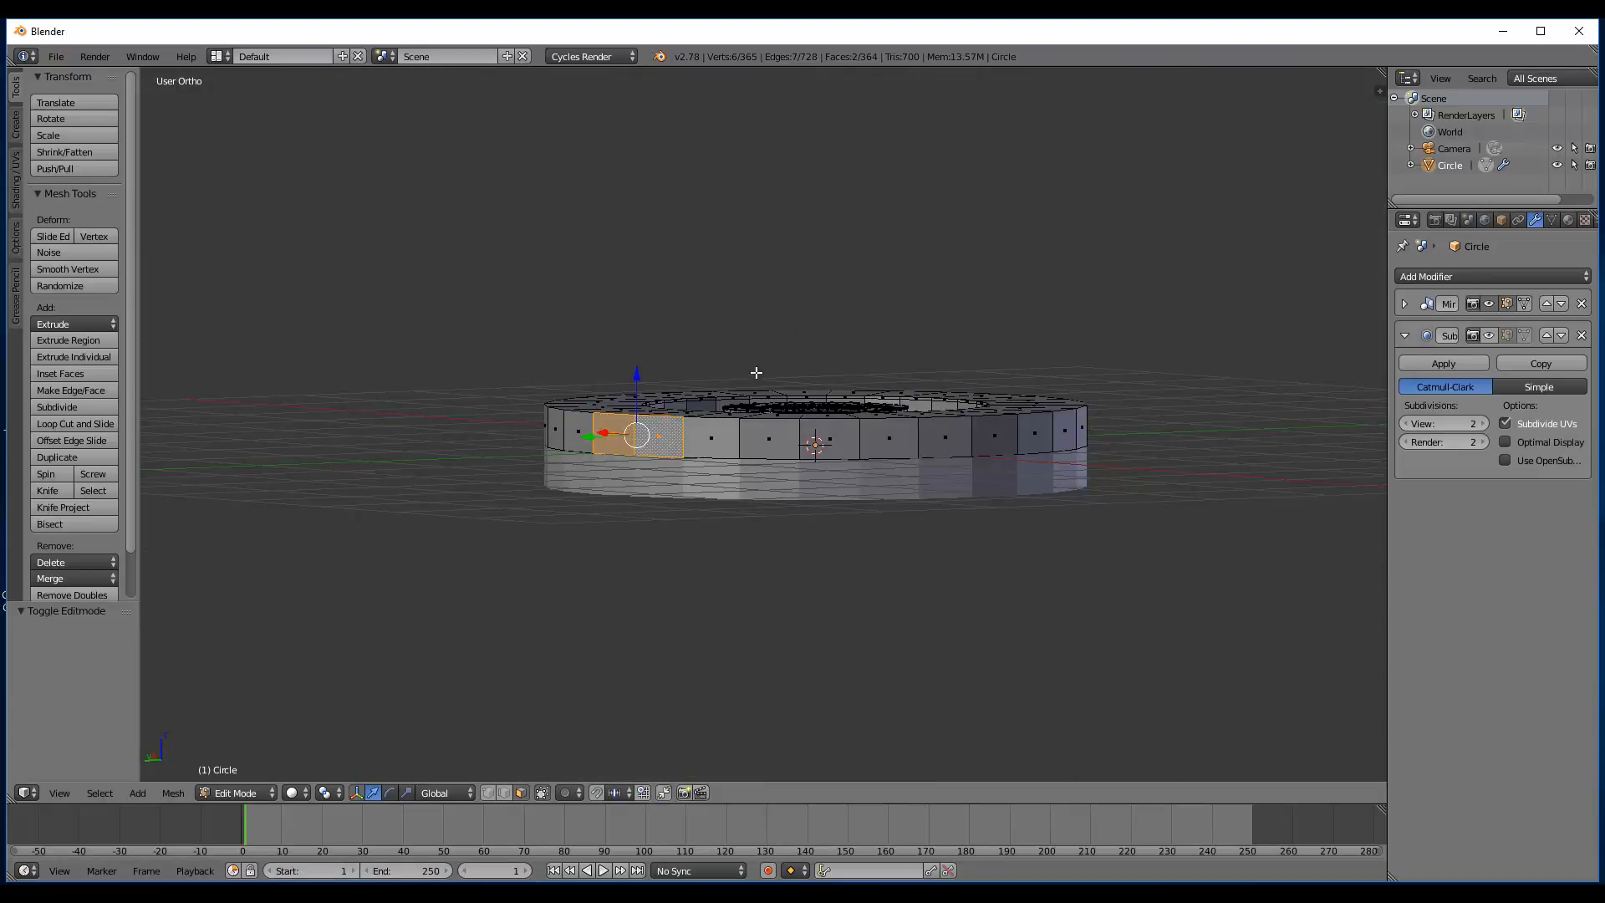
key(KP_7)
scroll(889, 373, up, 2)
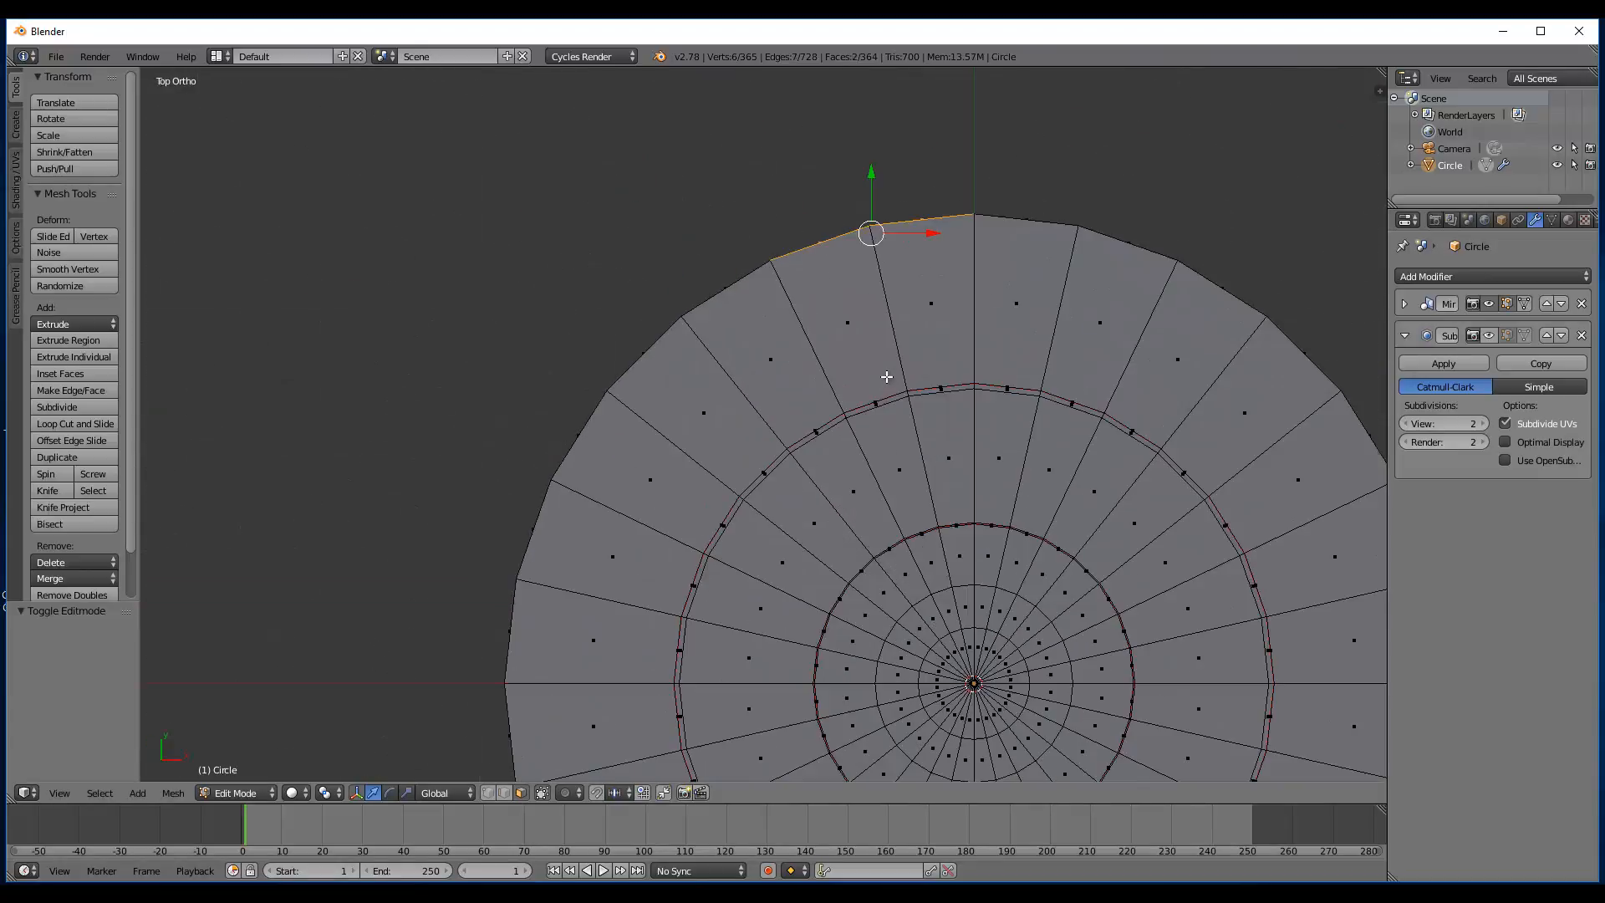
scroll(913, 371, down, 1)
key(e)
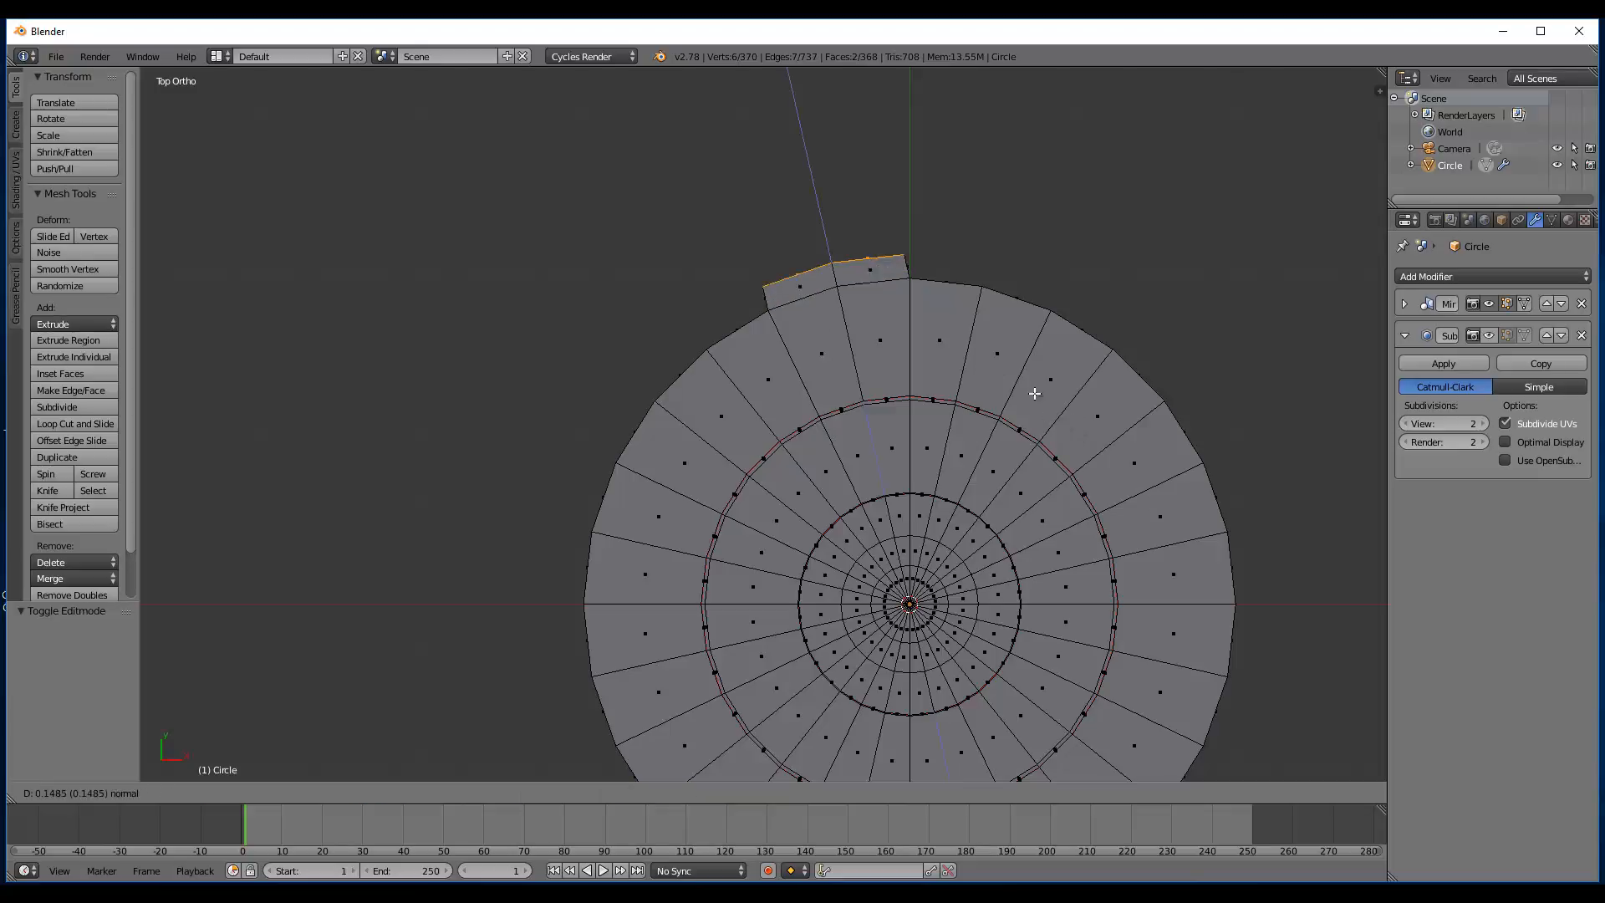
click(901, 259)
shift+middle_drag(889, 277, 939, 494)
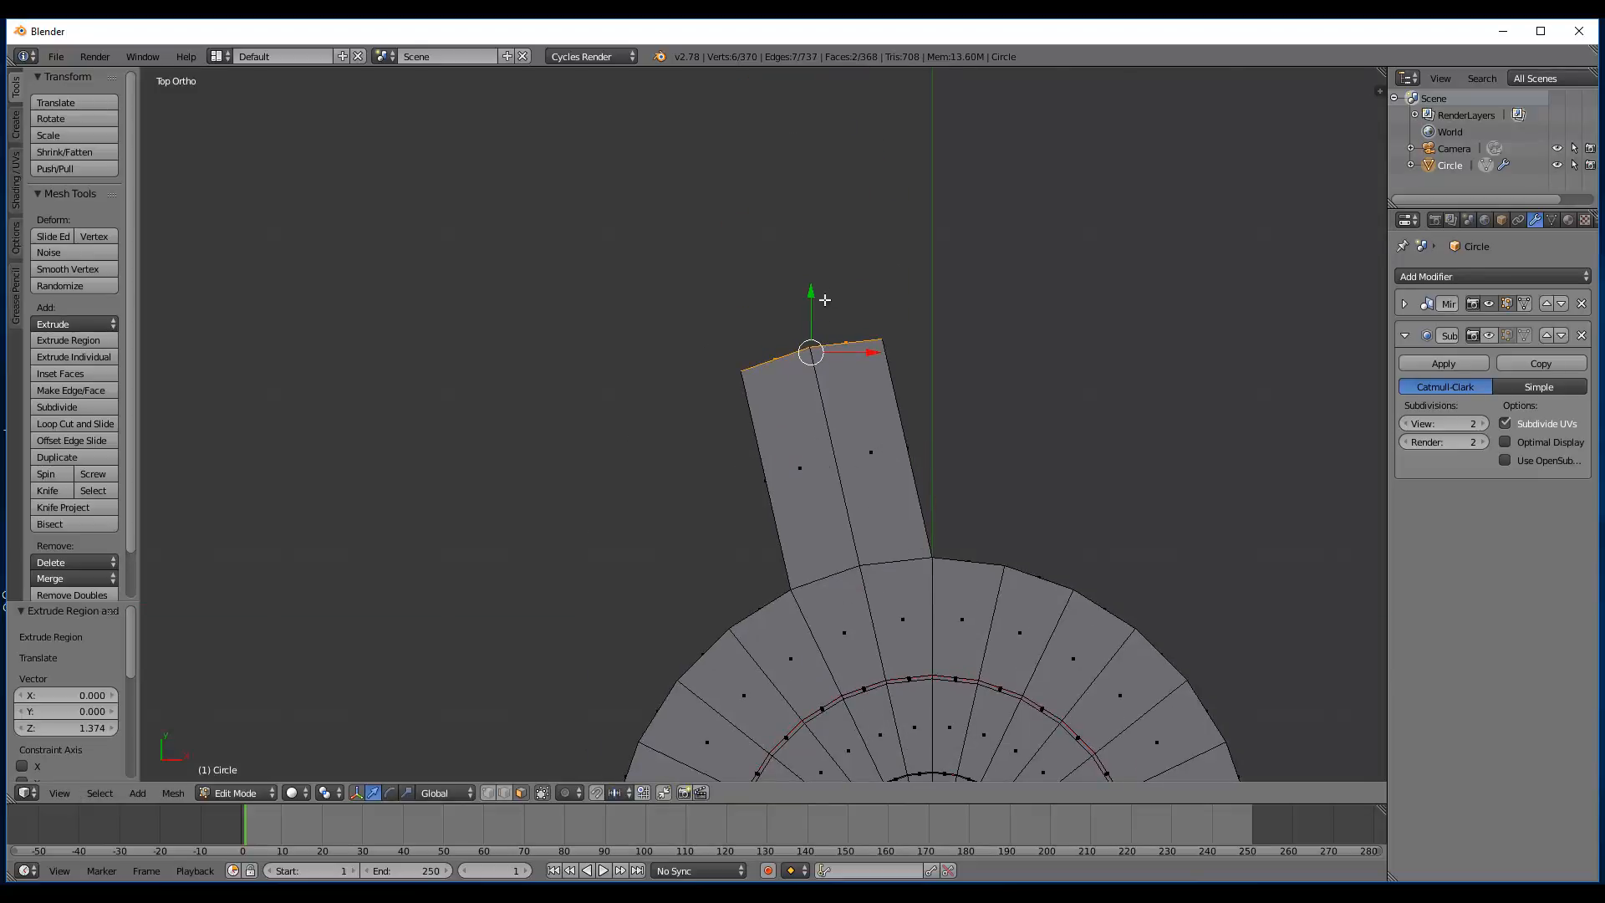
- Move the extruded end by about -1.032 in X and -0.984 in Y, and rotate it by about -68.4°
key(g)
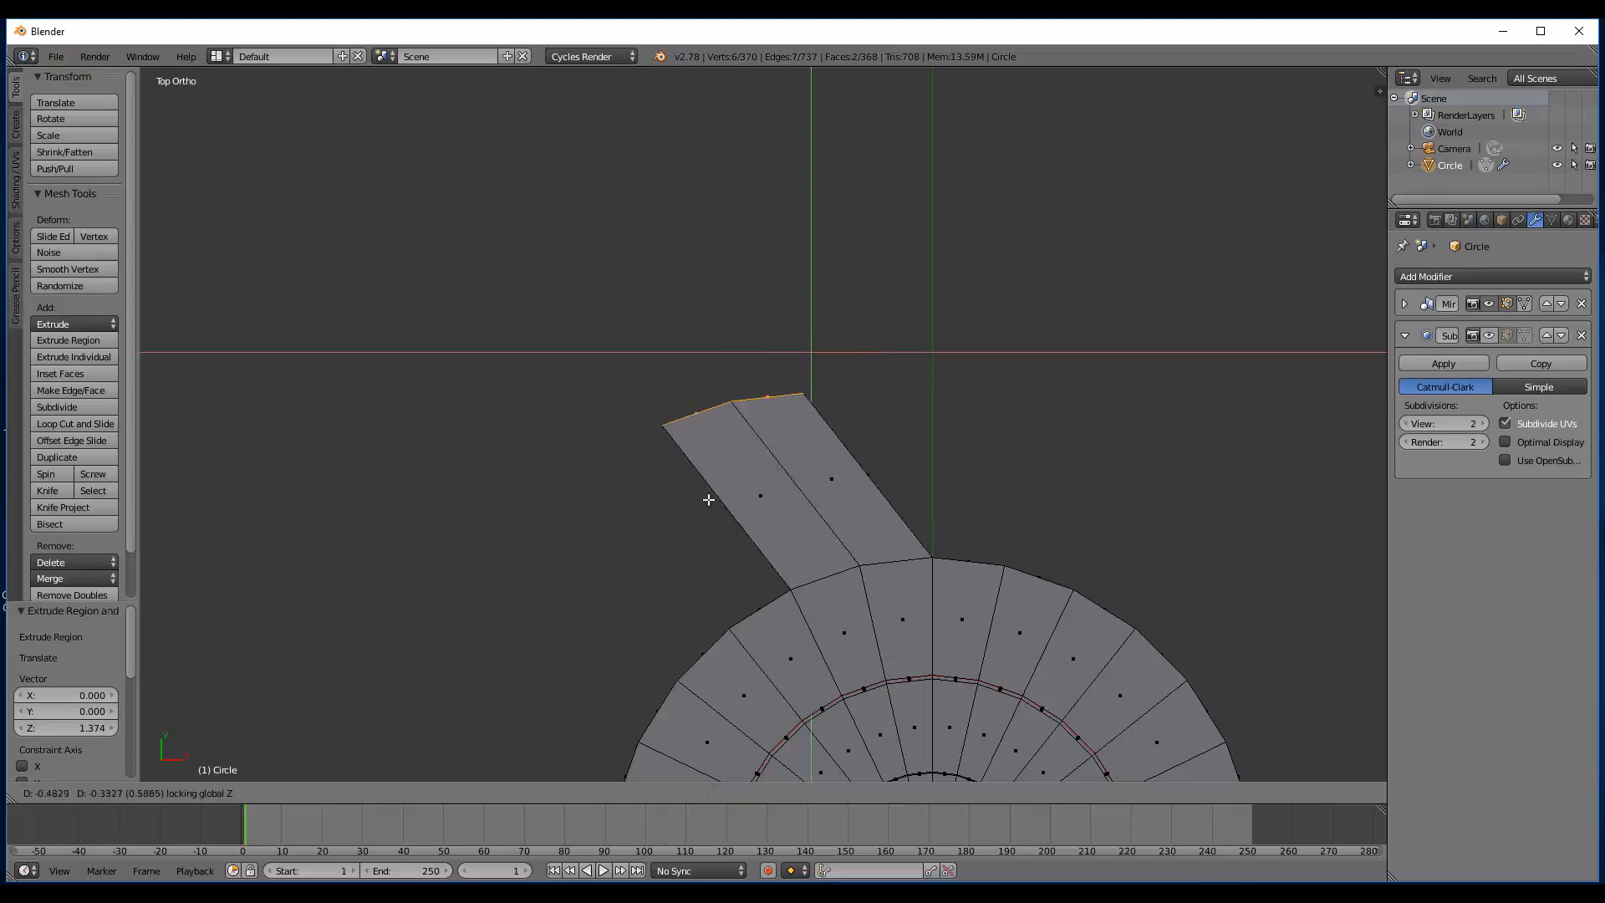
click(630, 584)
key(r)
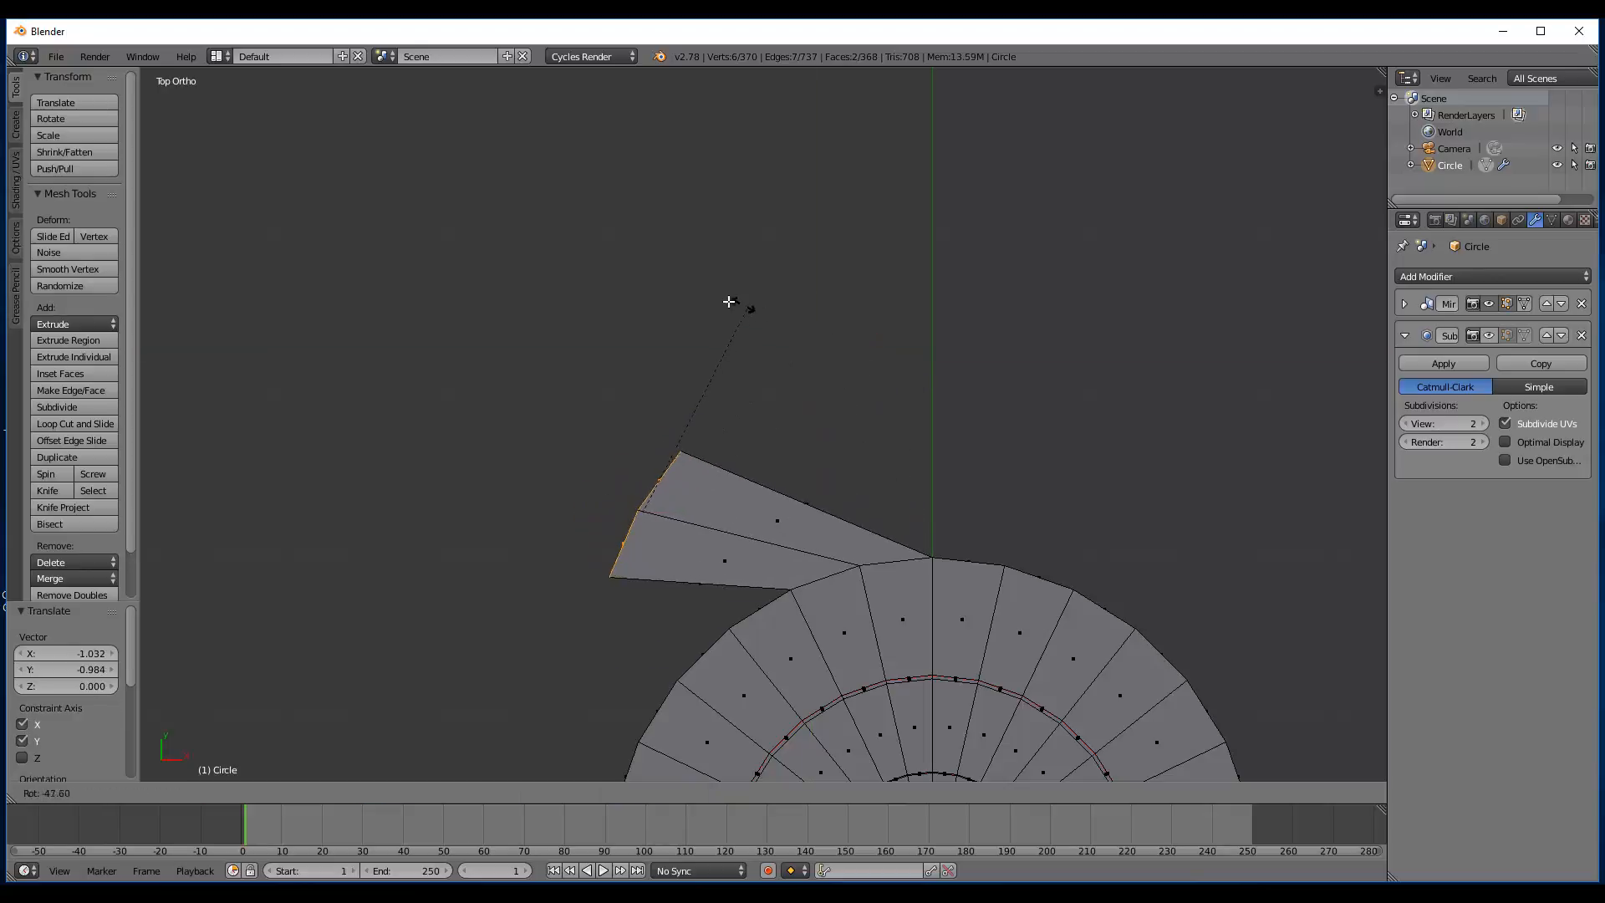
click(666, 301)
- Flatten the extension's end faces by scaling along X, and narrow them to about 0.53 along Y
key(s)
key(x)
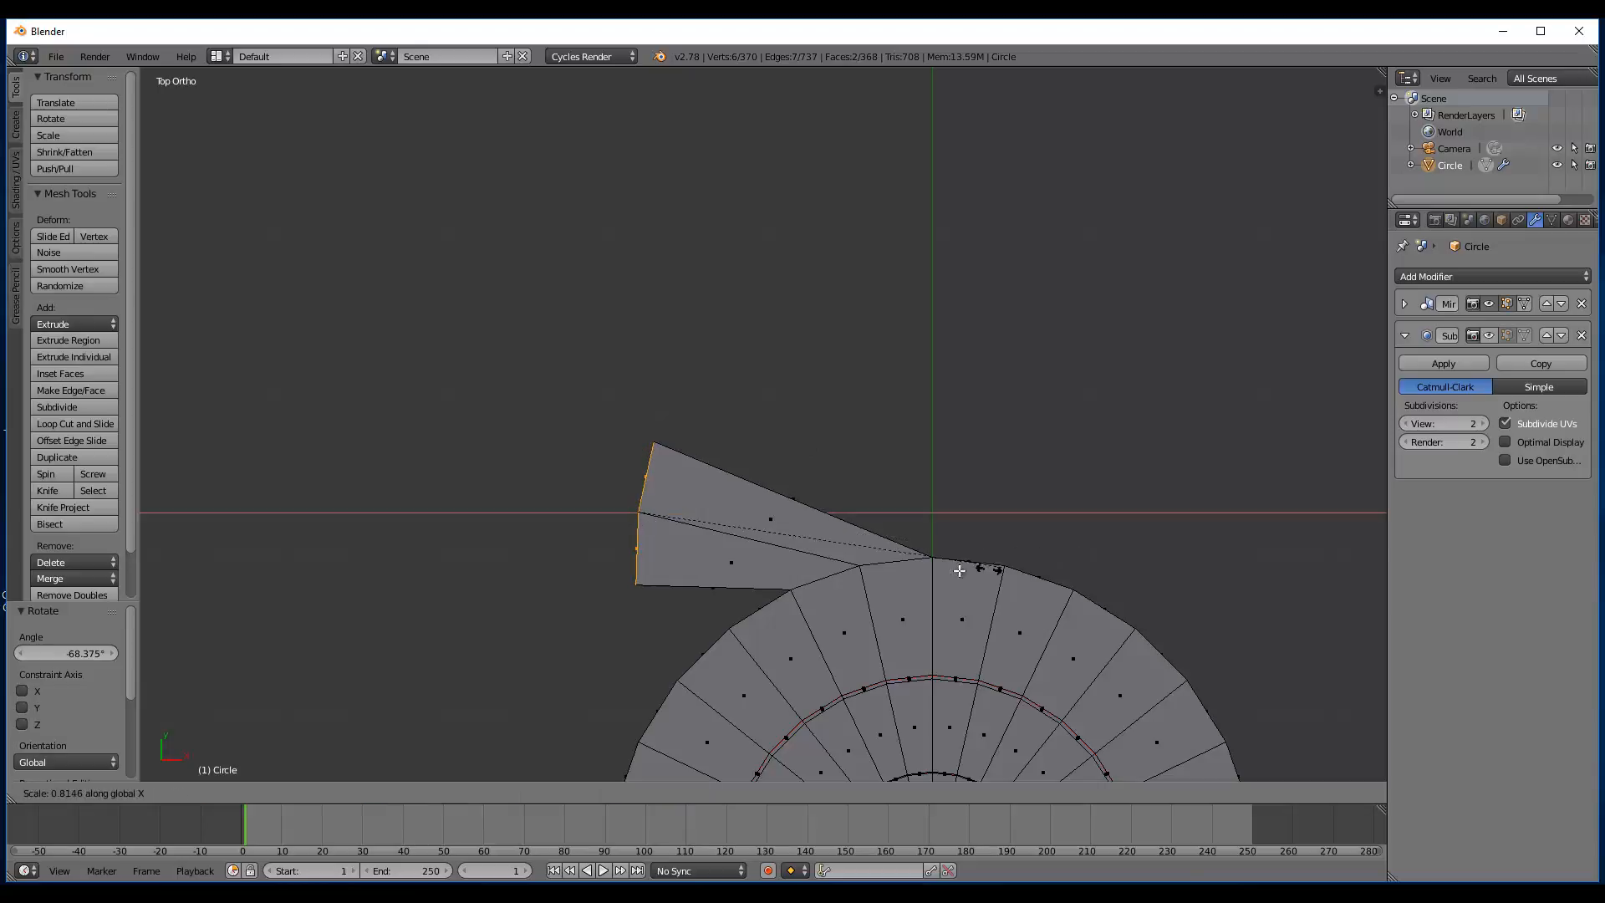
click(584, 552)
key(s)
key(x)
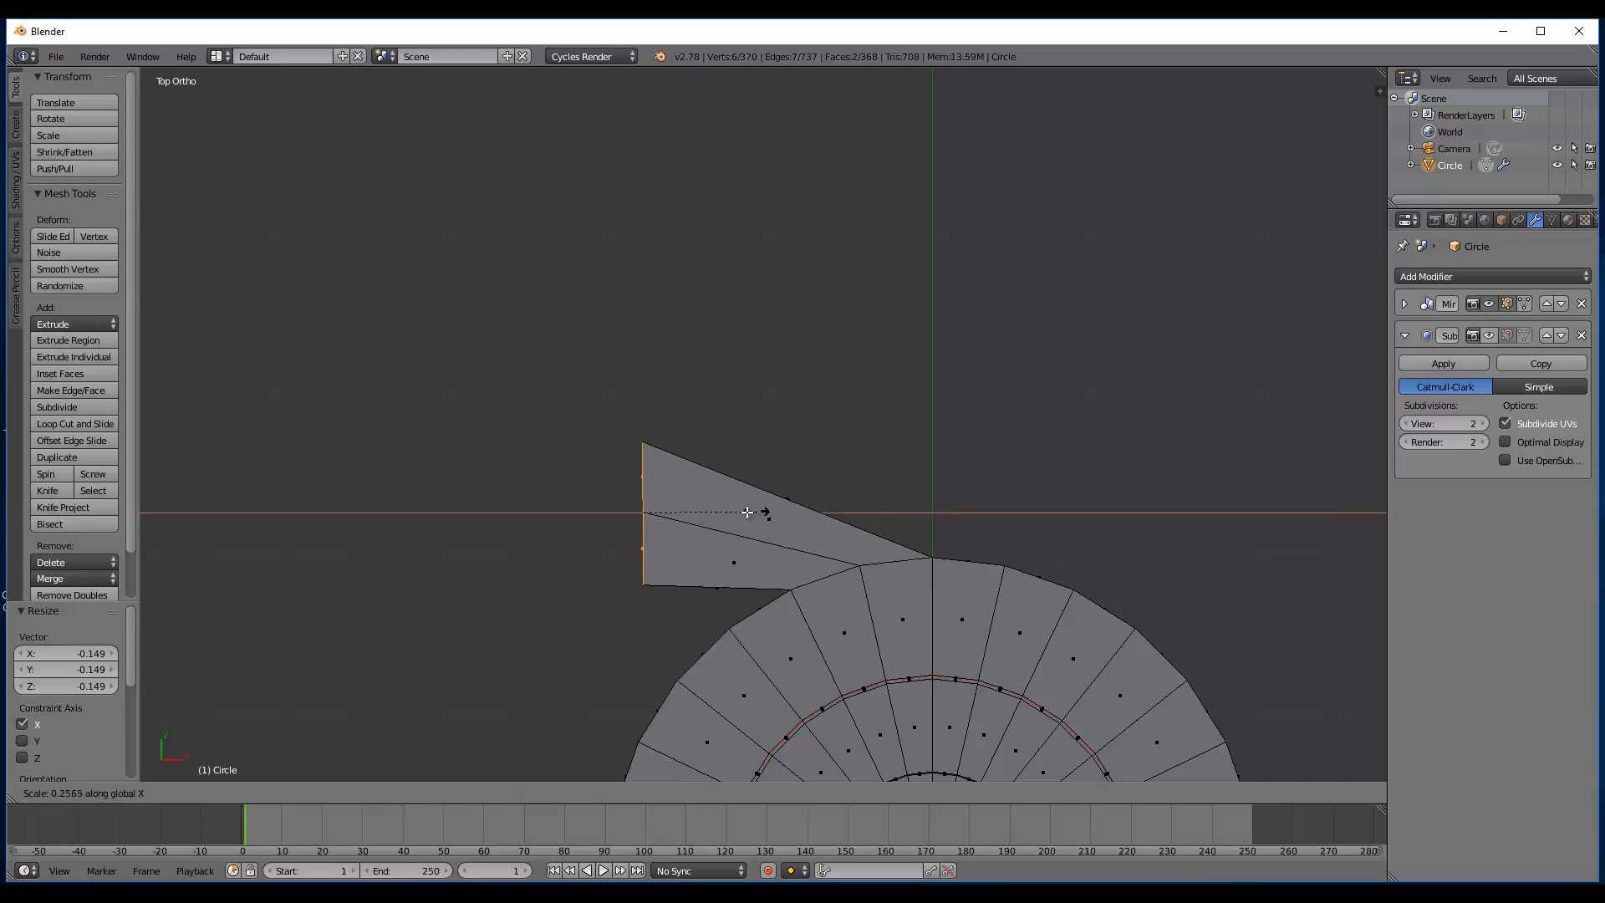
click(750, 512)
key(s)
key(x)
click(764, 482)
key(s)
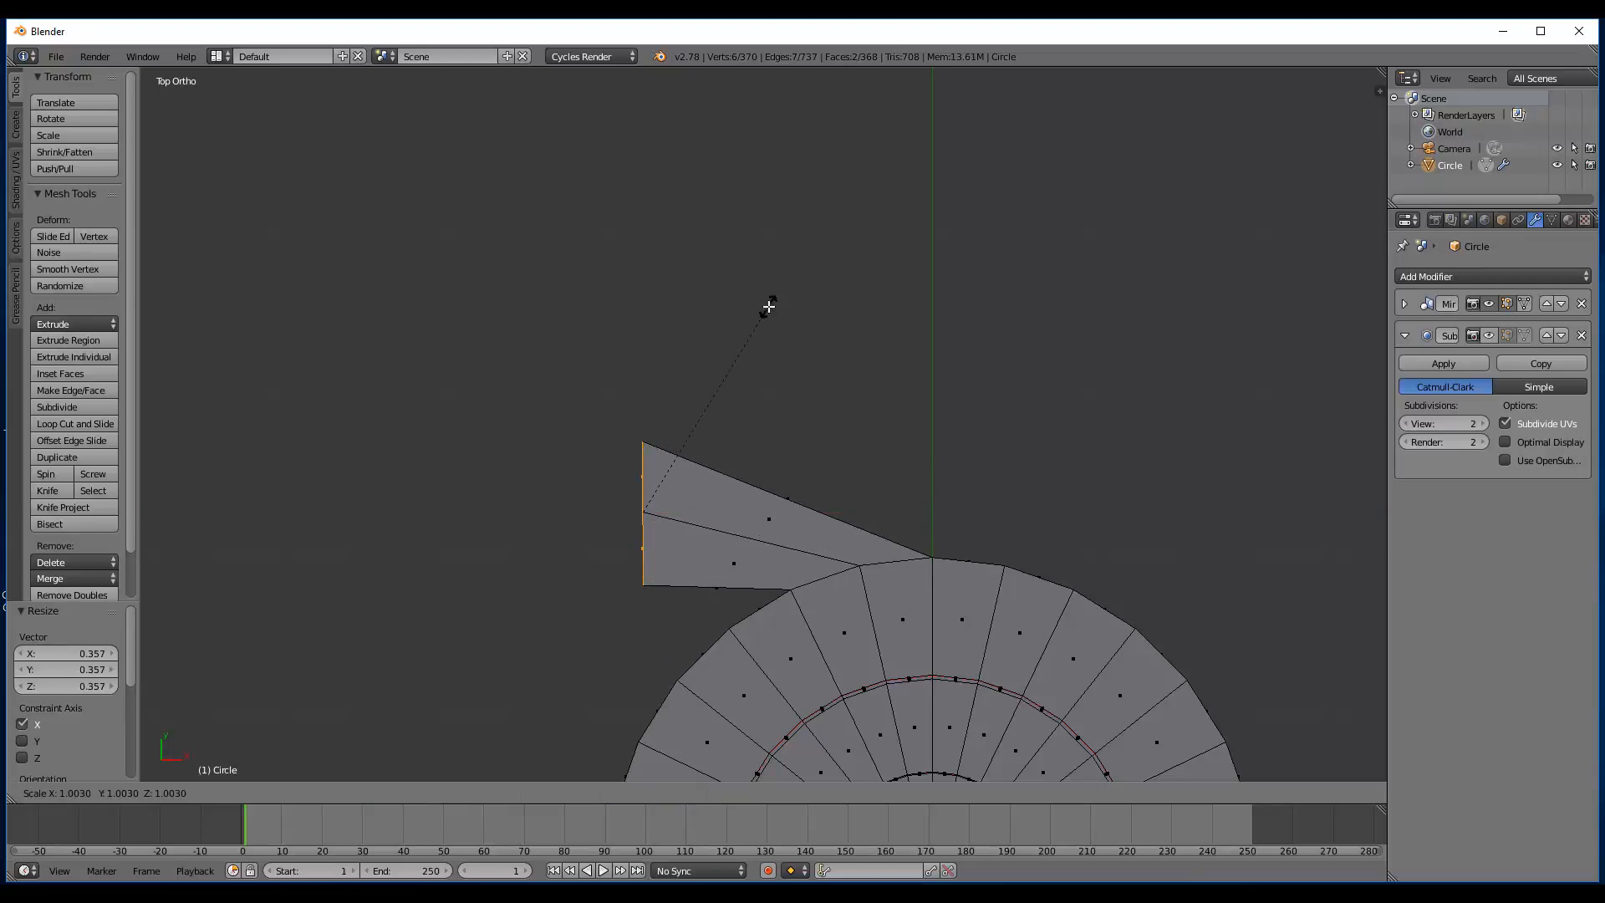
key(y)
click(716, 408)
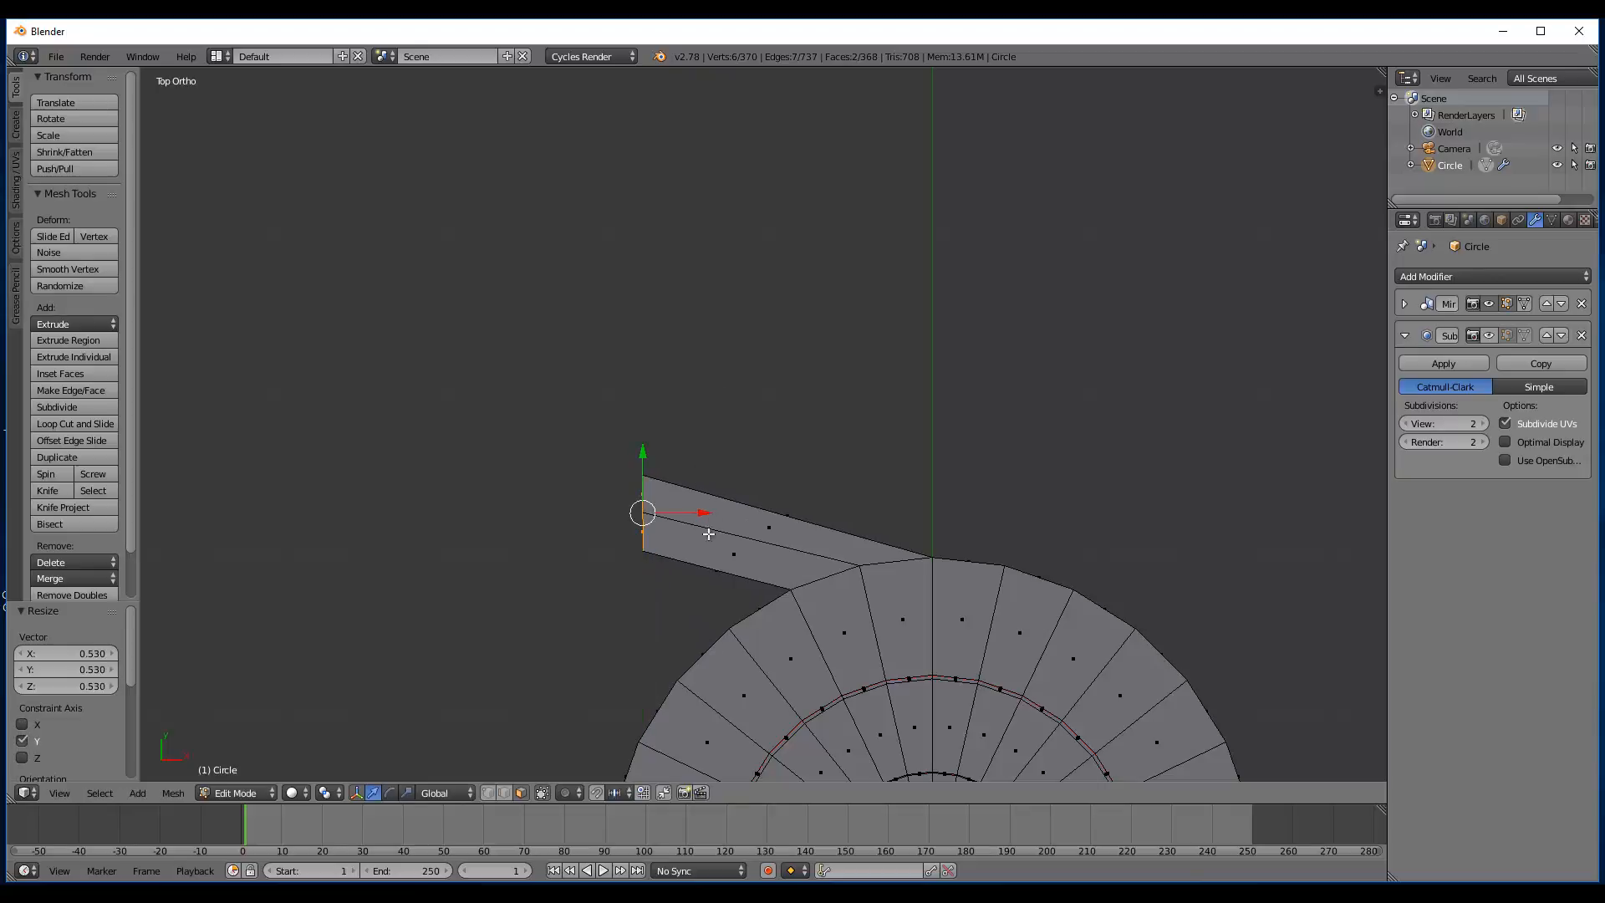
- Adjust the height of the extension's end by moving it about -0.354 along Y and back by about 0.26
key(g)
key(y)
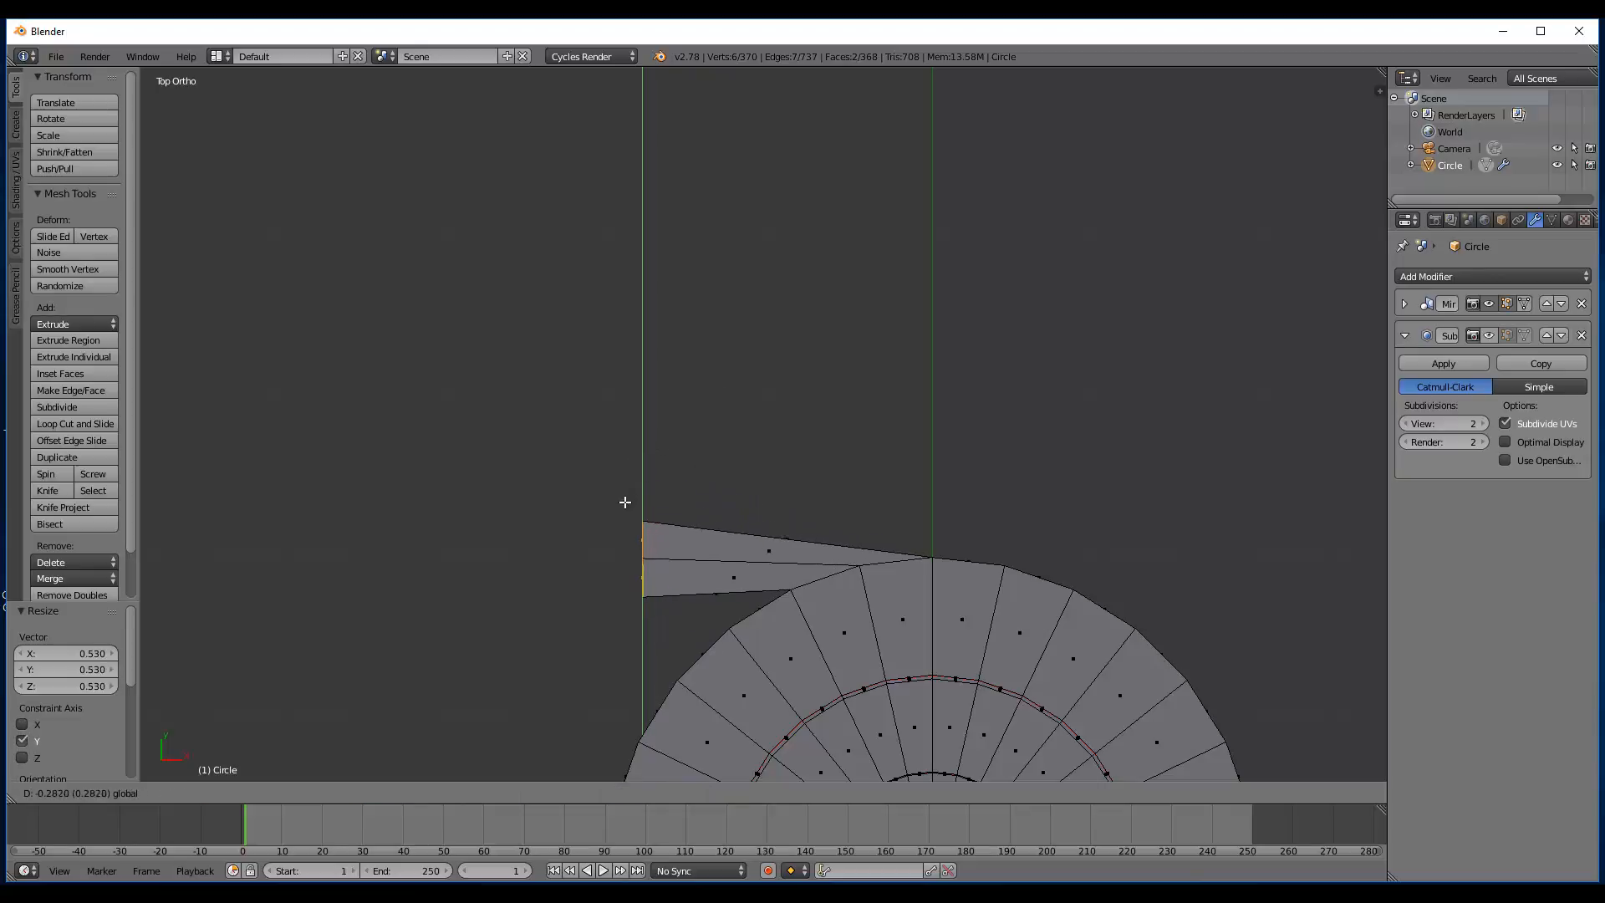
click(624, 509)
shift+middle_drag(706, 526, 728, 394)
scroll(728, 395, up, 5)
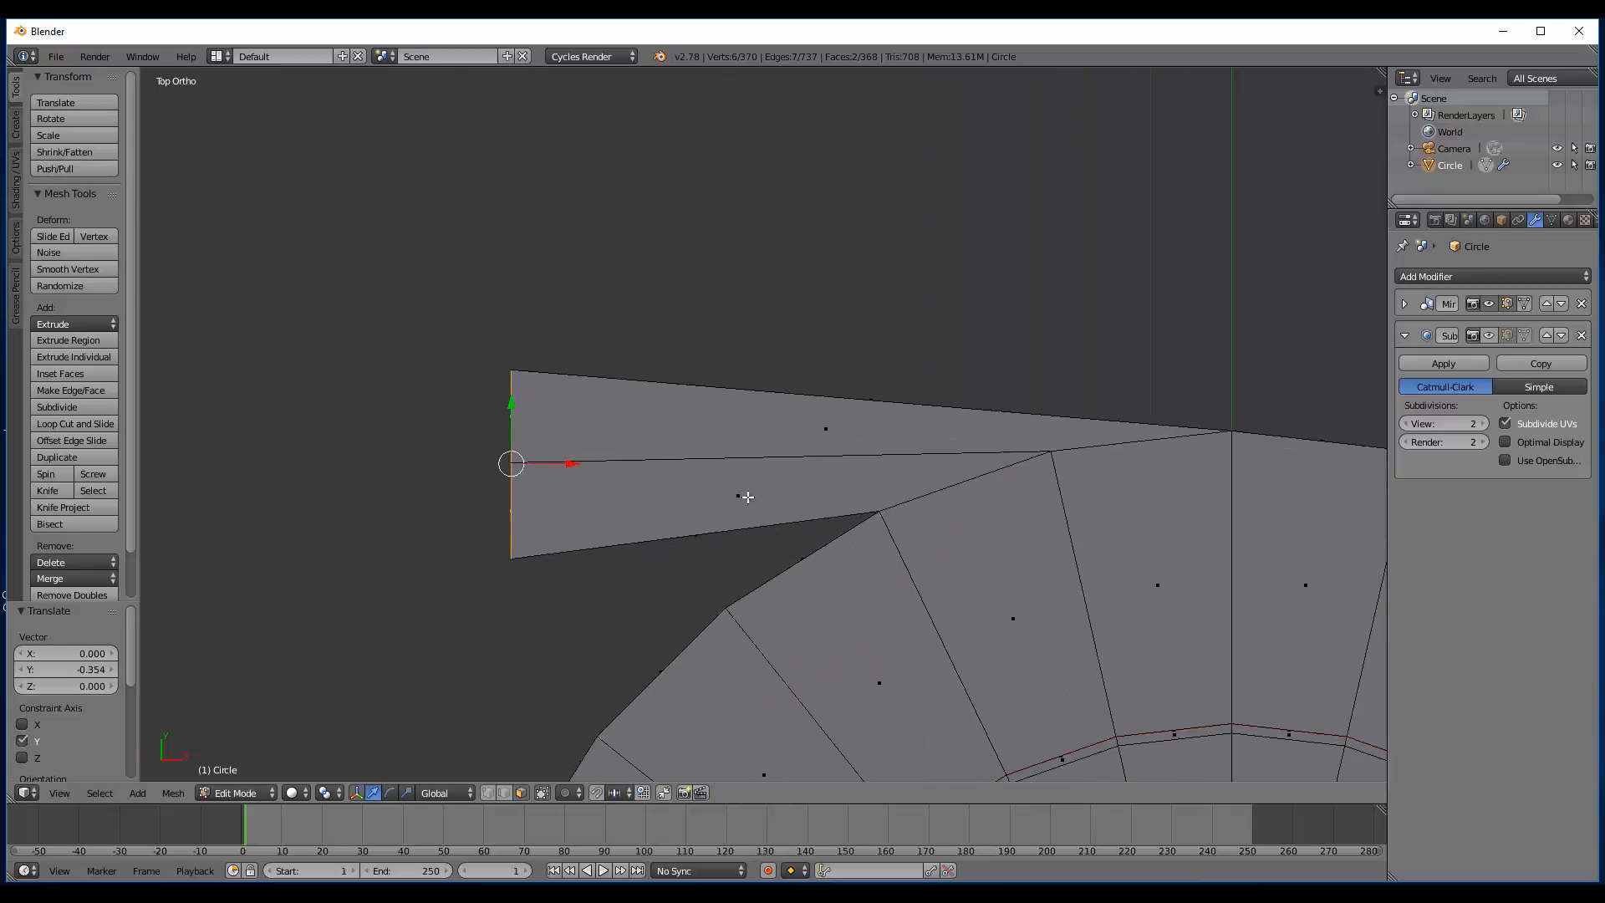
scroll(917, 490, down, 3)
scroll(917, 502, up, 3)
key(g)
key(y)
drag(575, 309, 577, 304)
scroll(710, 446, down, 2)
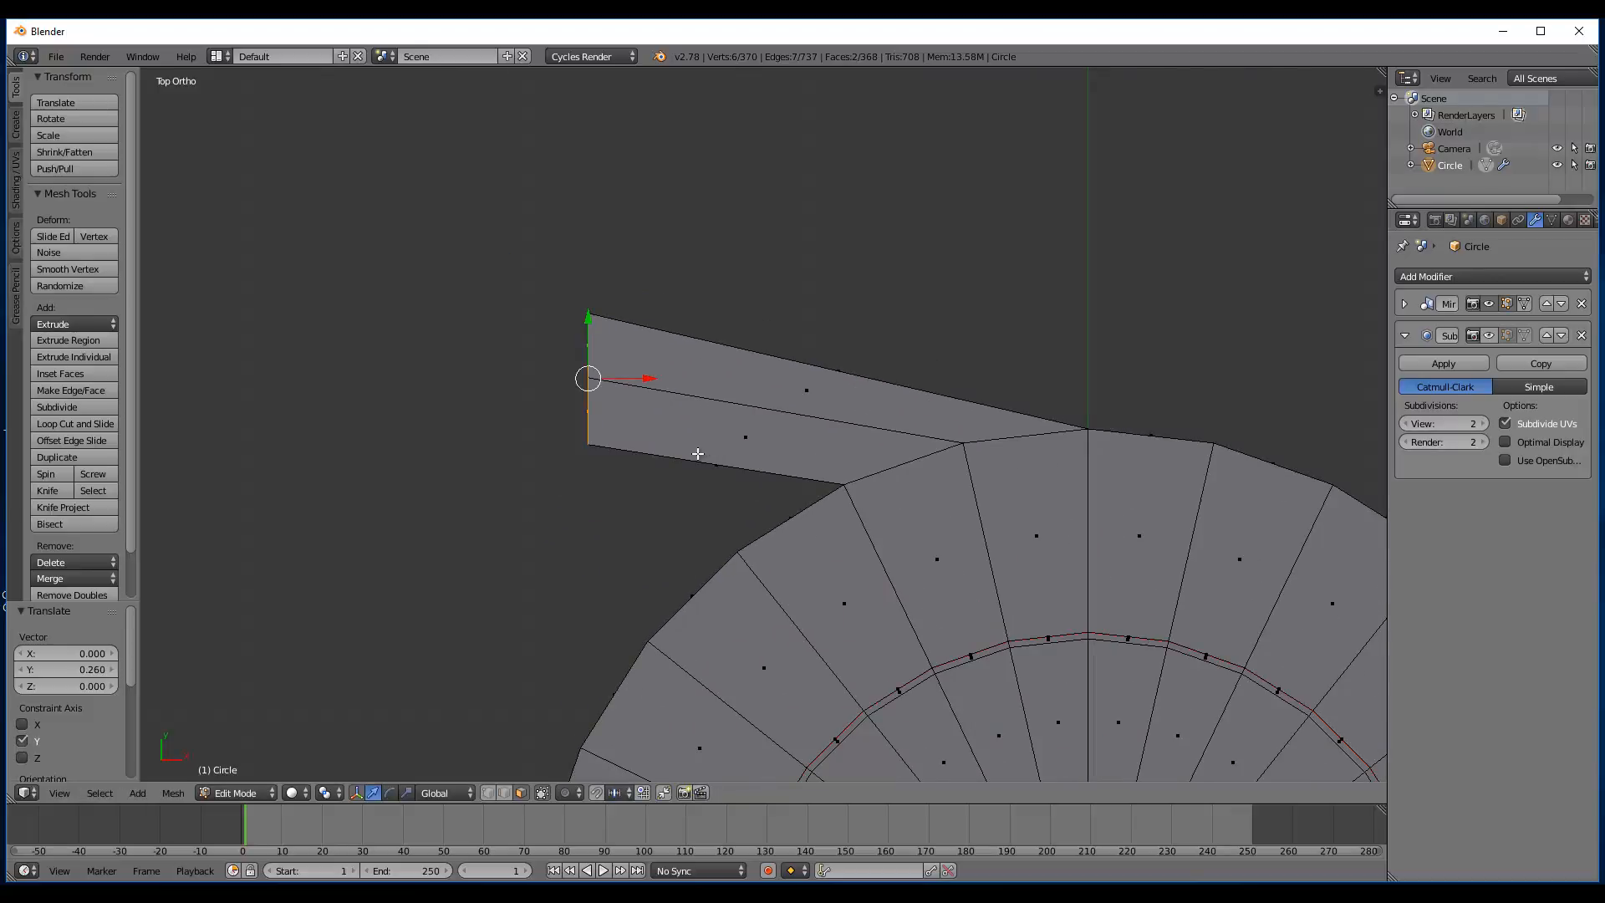
- Move the extension's end closer to the disc along X and slightly down along Y, rotating it to tilt the end faces
drag(648, 379, 723, 380)
drag(661, 326, 664, 366)
key(r)
click(765, 329)
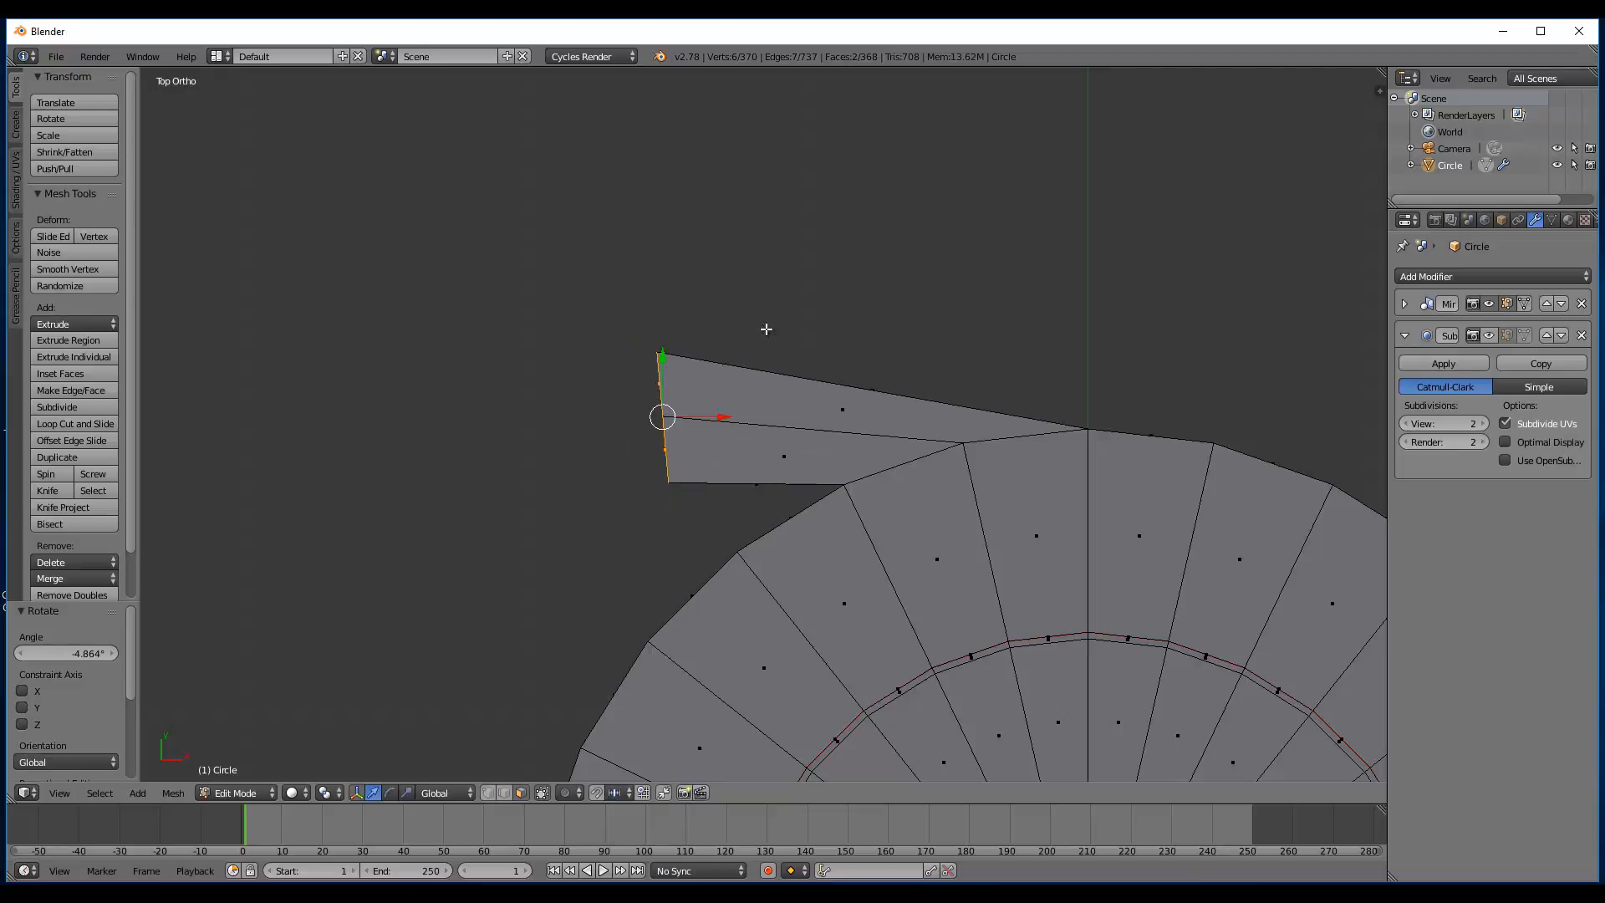
scroll(781, 384, down, 4)
scroll(782, 445, up, 2)
key(r)
click(830, 348)
- Show the Subdivision Surface effect in the viewport again and return to Edit Mode on the disc
key(Tab)
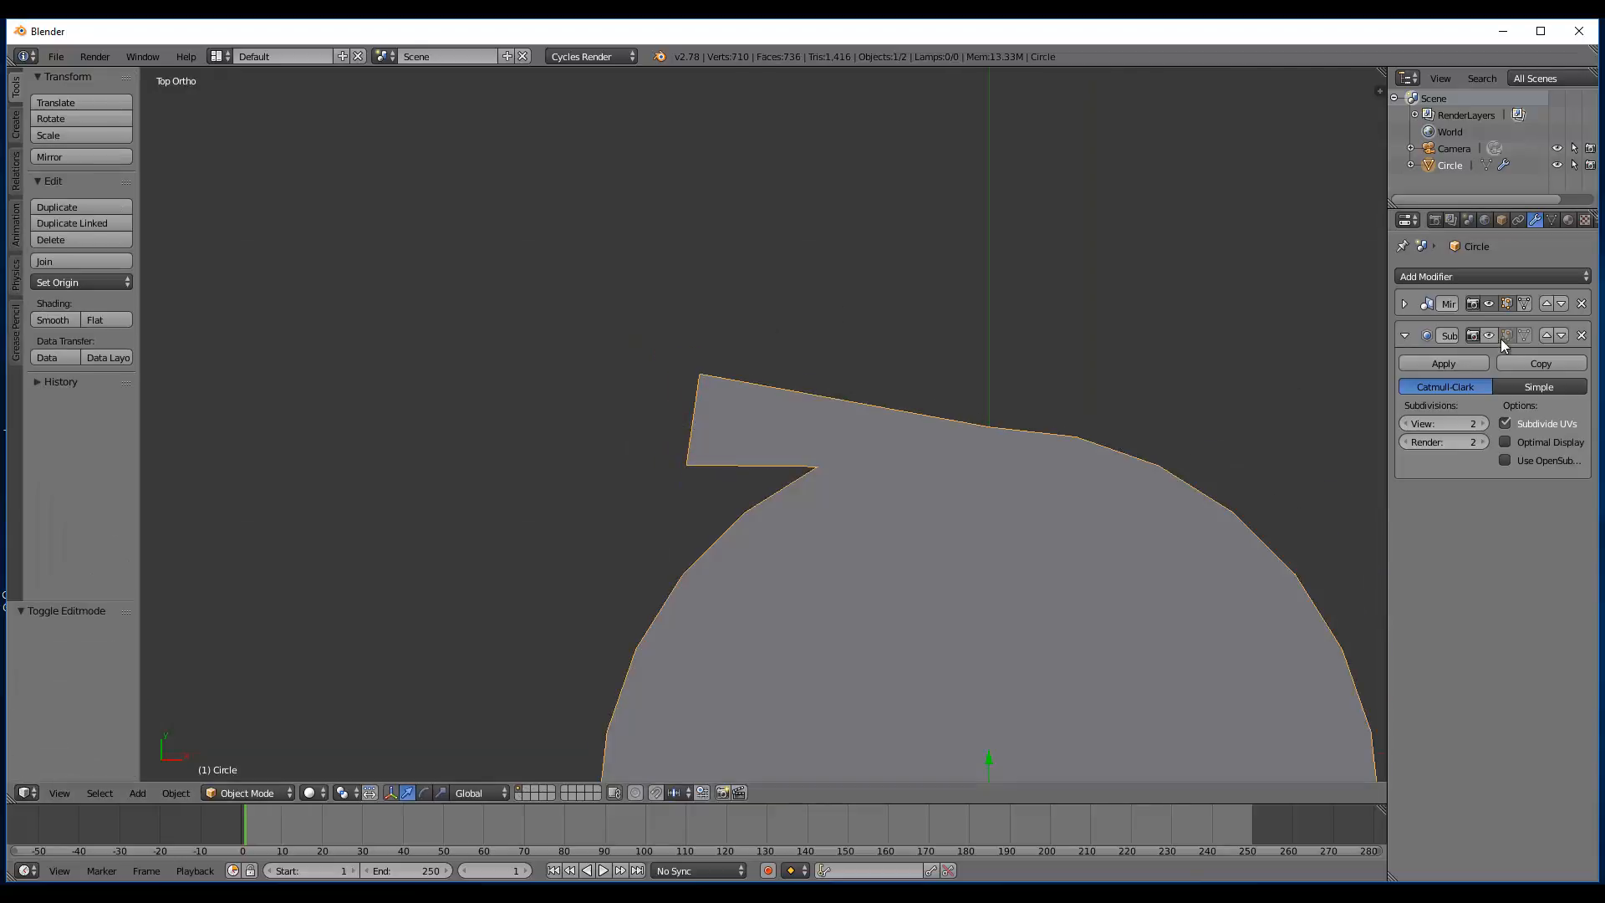
click(1496, 337)
scroll(926, 488, down, 1)
key(Tab)
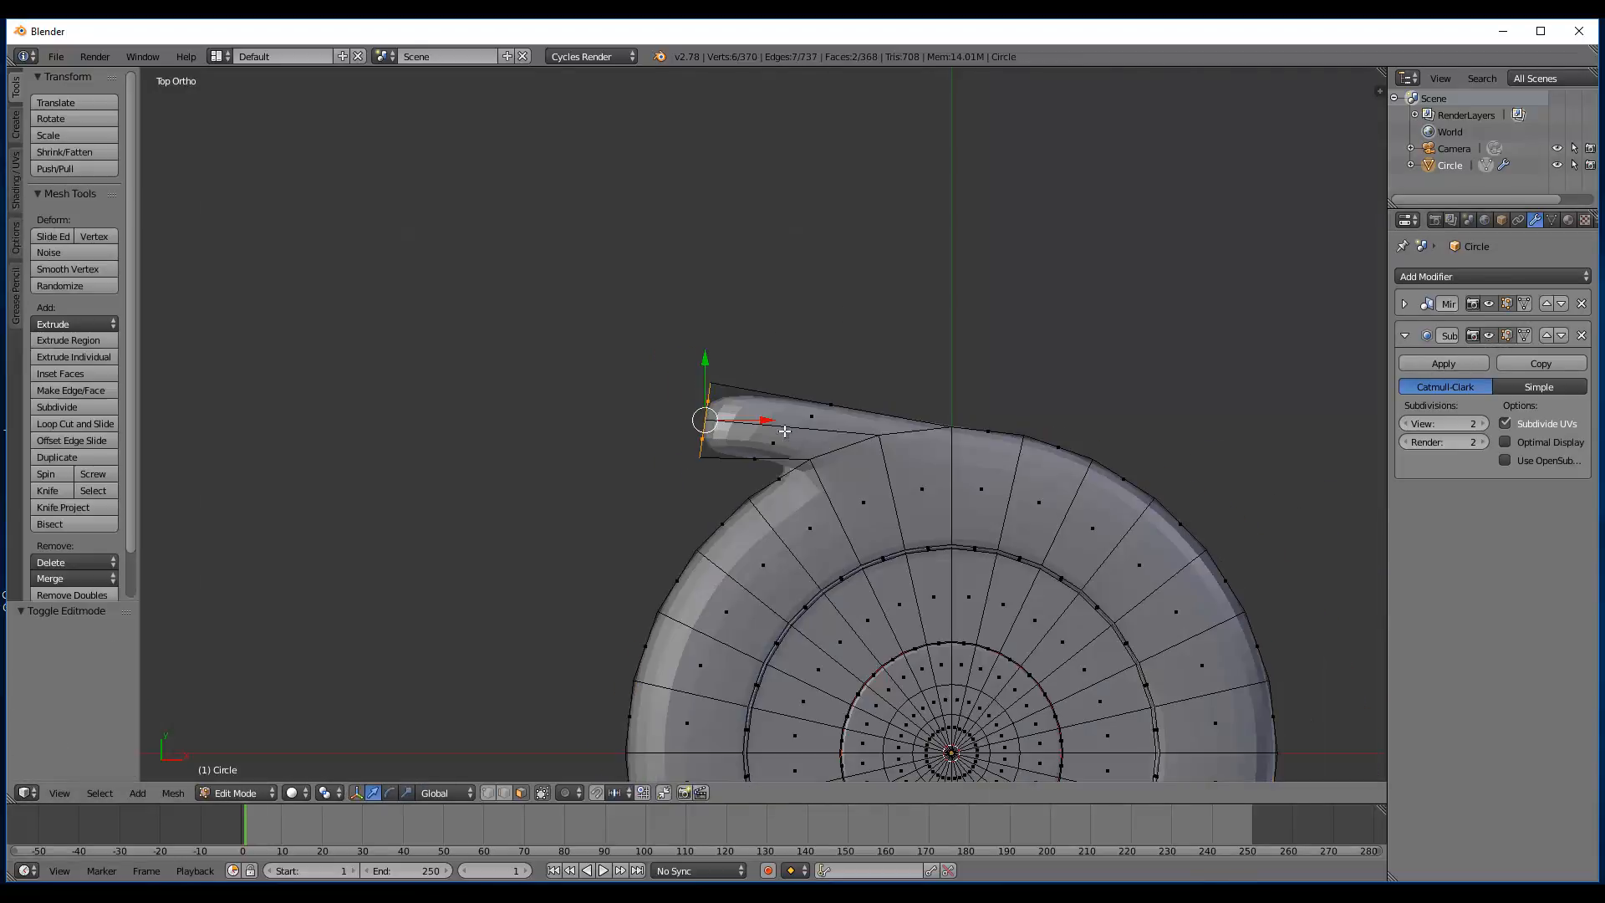
- Move the extension's end farther out from the disc and rotate it by about 10.9°
scroll(761, 409, up, 4)
drag(642, 366, 711, 298)
key(r)
click(778, 293)
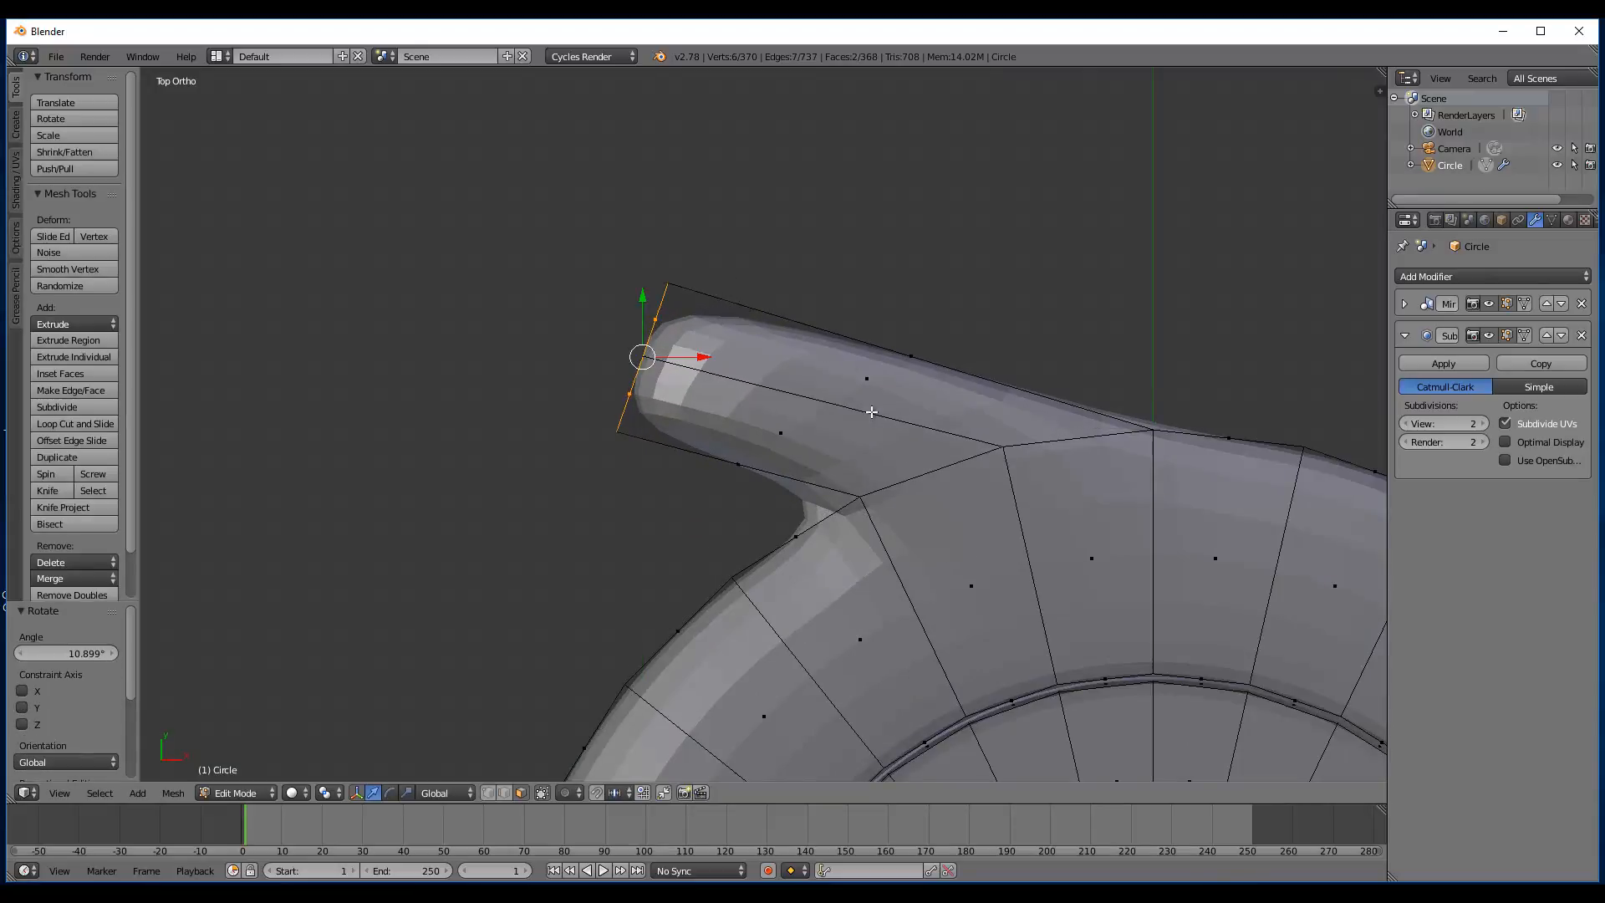
scroll(873, 411, down, 5)
scroll(862, 473, down, 1)
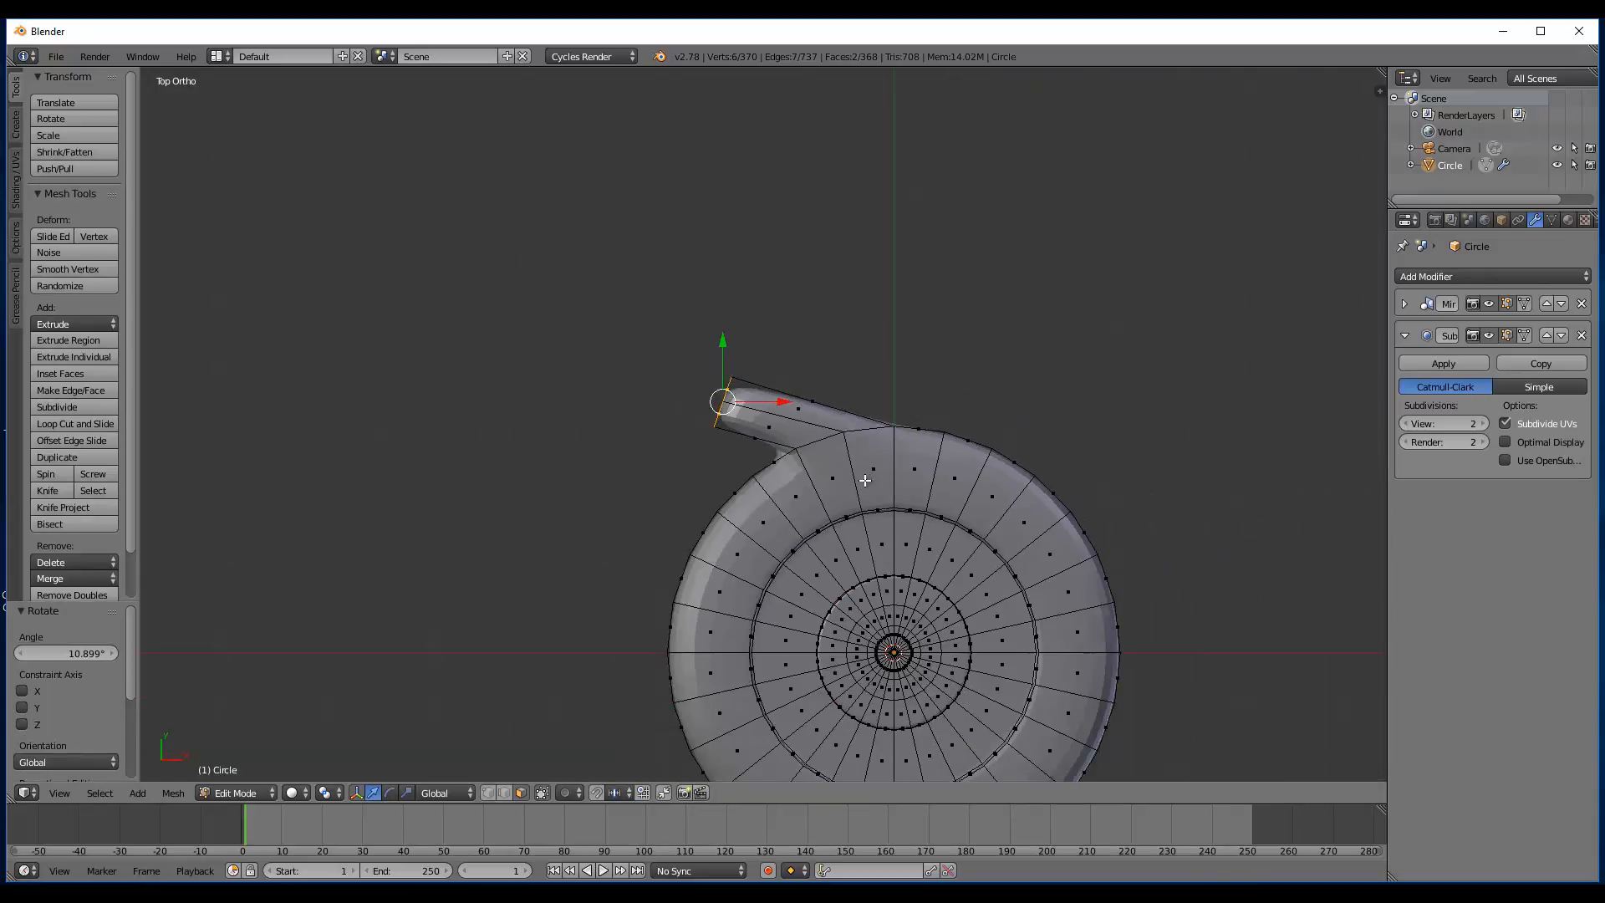
scroll(864, 481, up, 3)
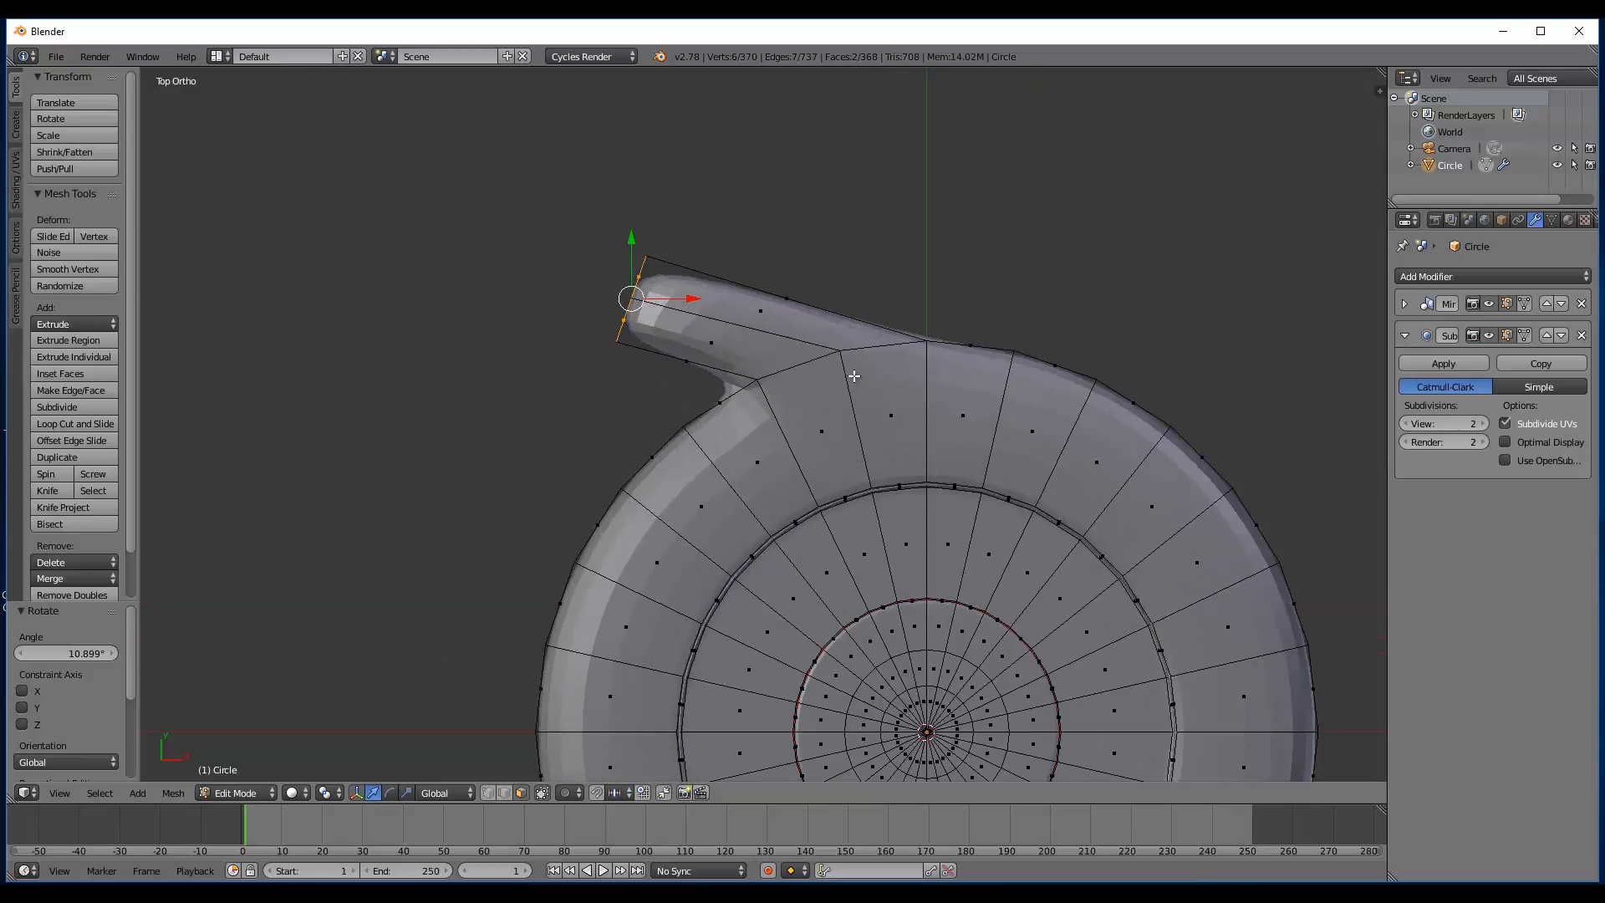
- Extrude the two outer side faces next to the extension by about 0.964 to start a second extension
key(ctrl+z)
middle_drag(602, 423, 803, 483)
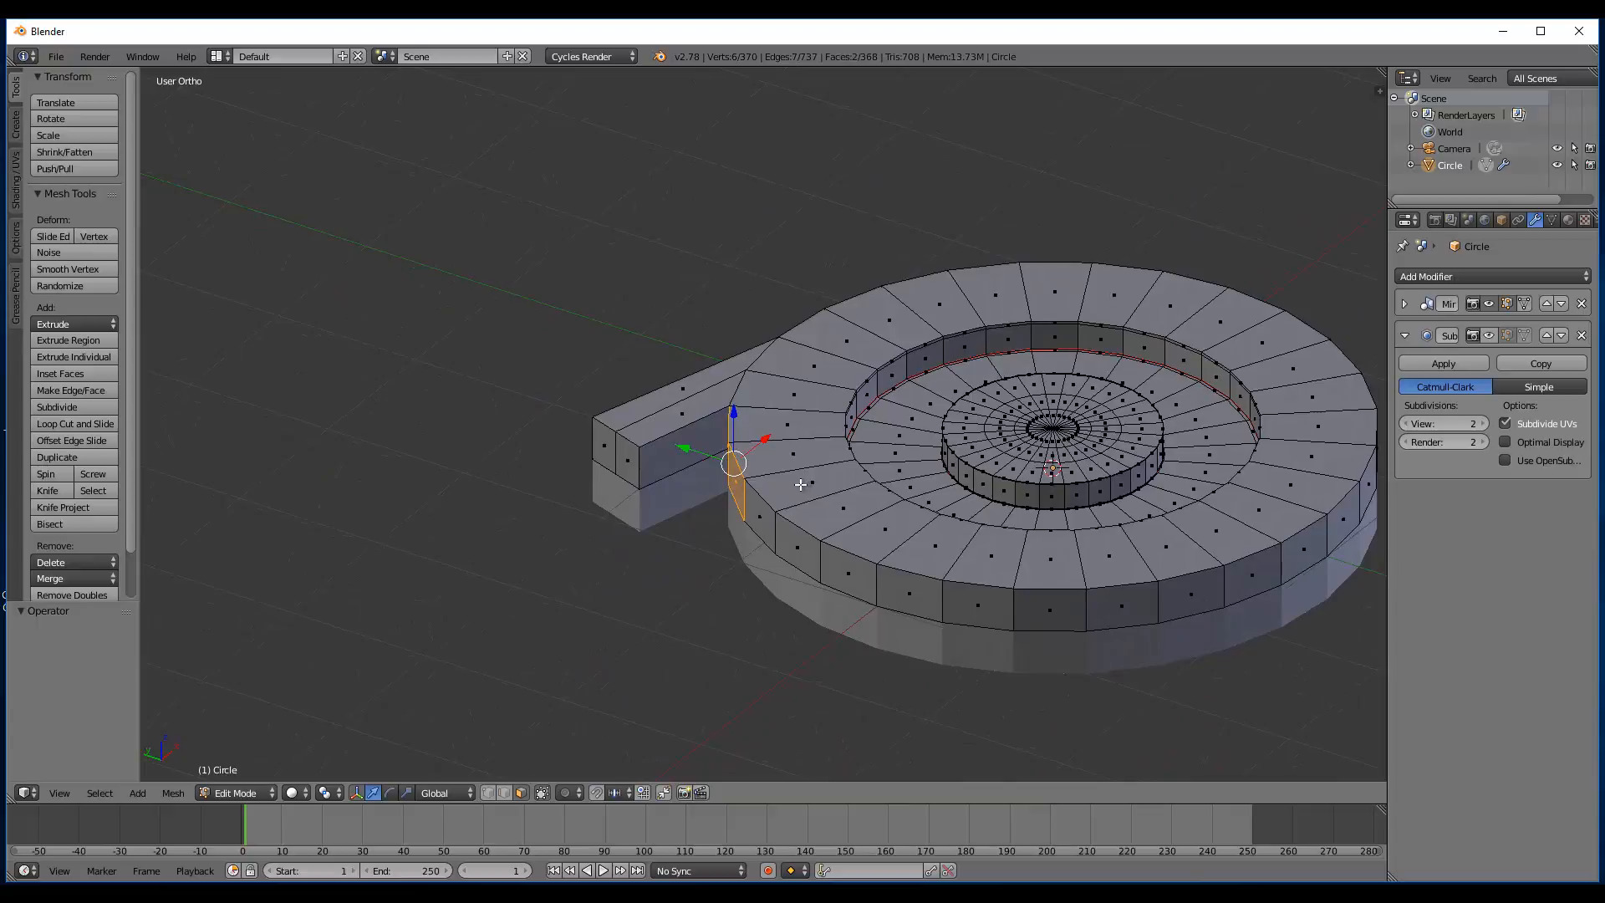
key(KP_7)
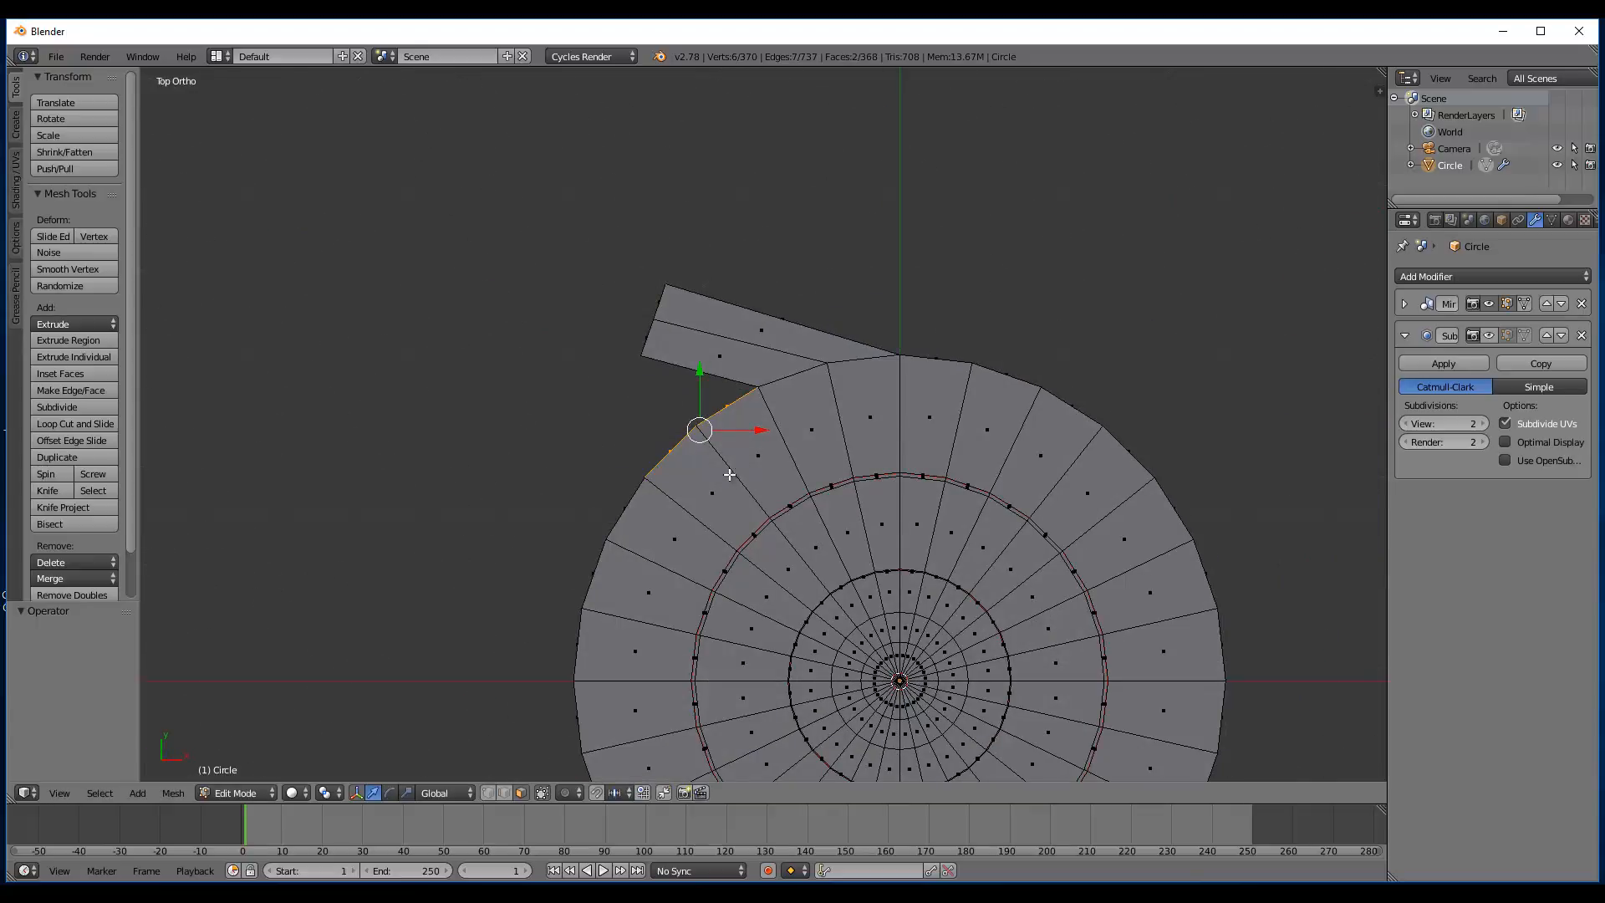
scroll(752, 452, up, 3)
key(e)
click(594, 316)
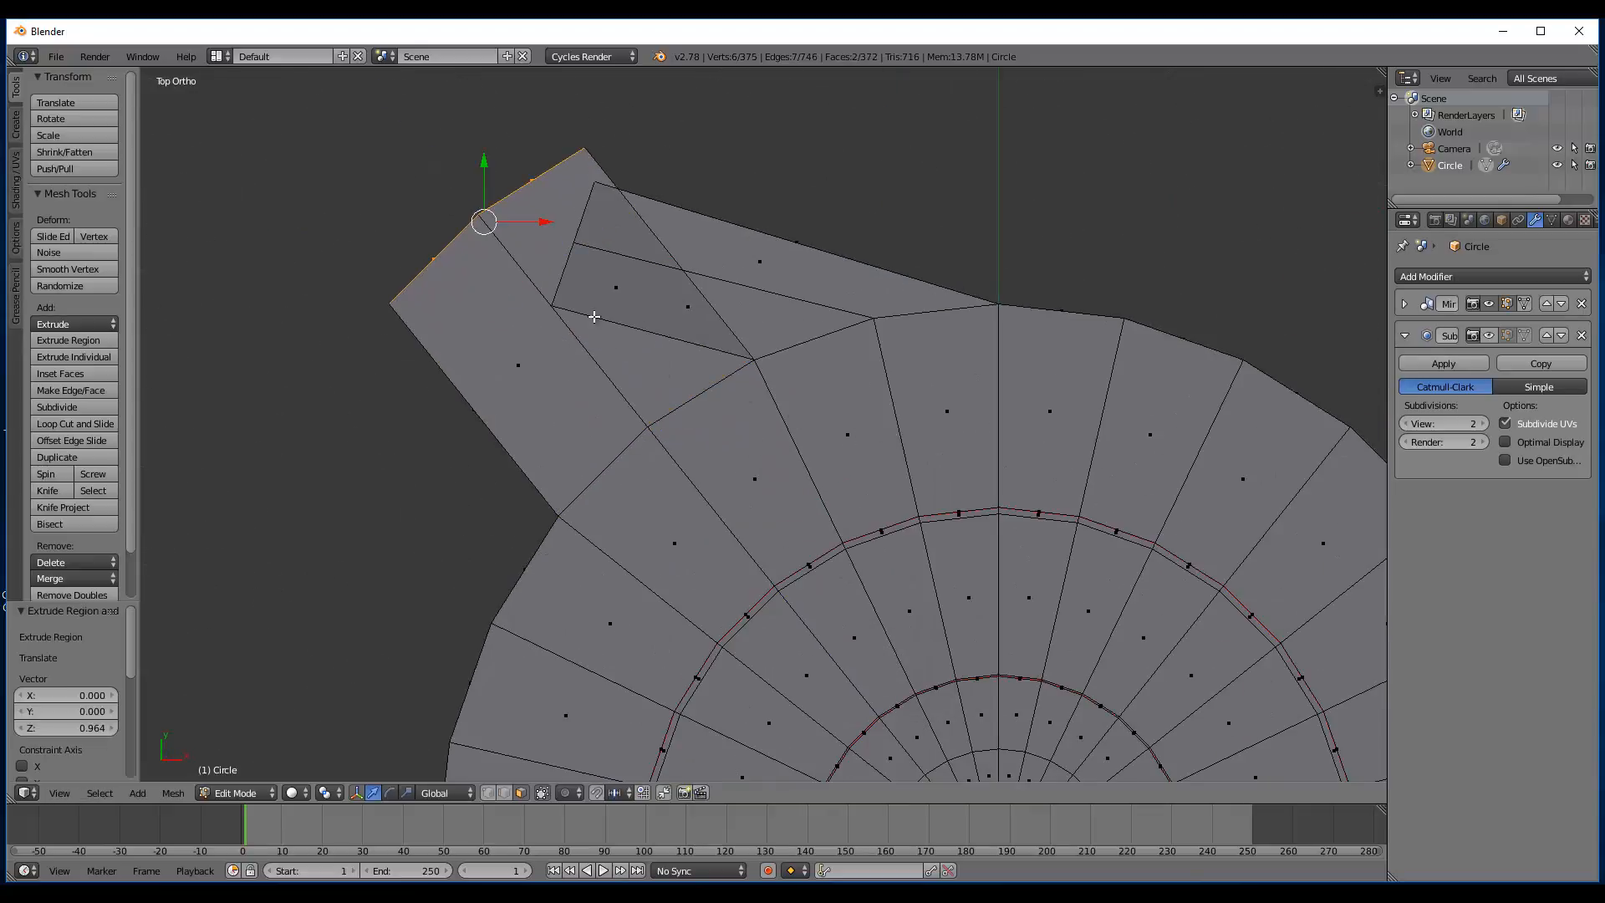
- Rotate the second extension's end by about -27.3° and move it about -0.685 along Y
key(r)
click(595, 173)
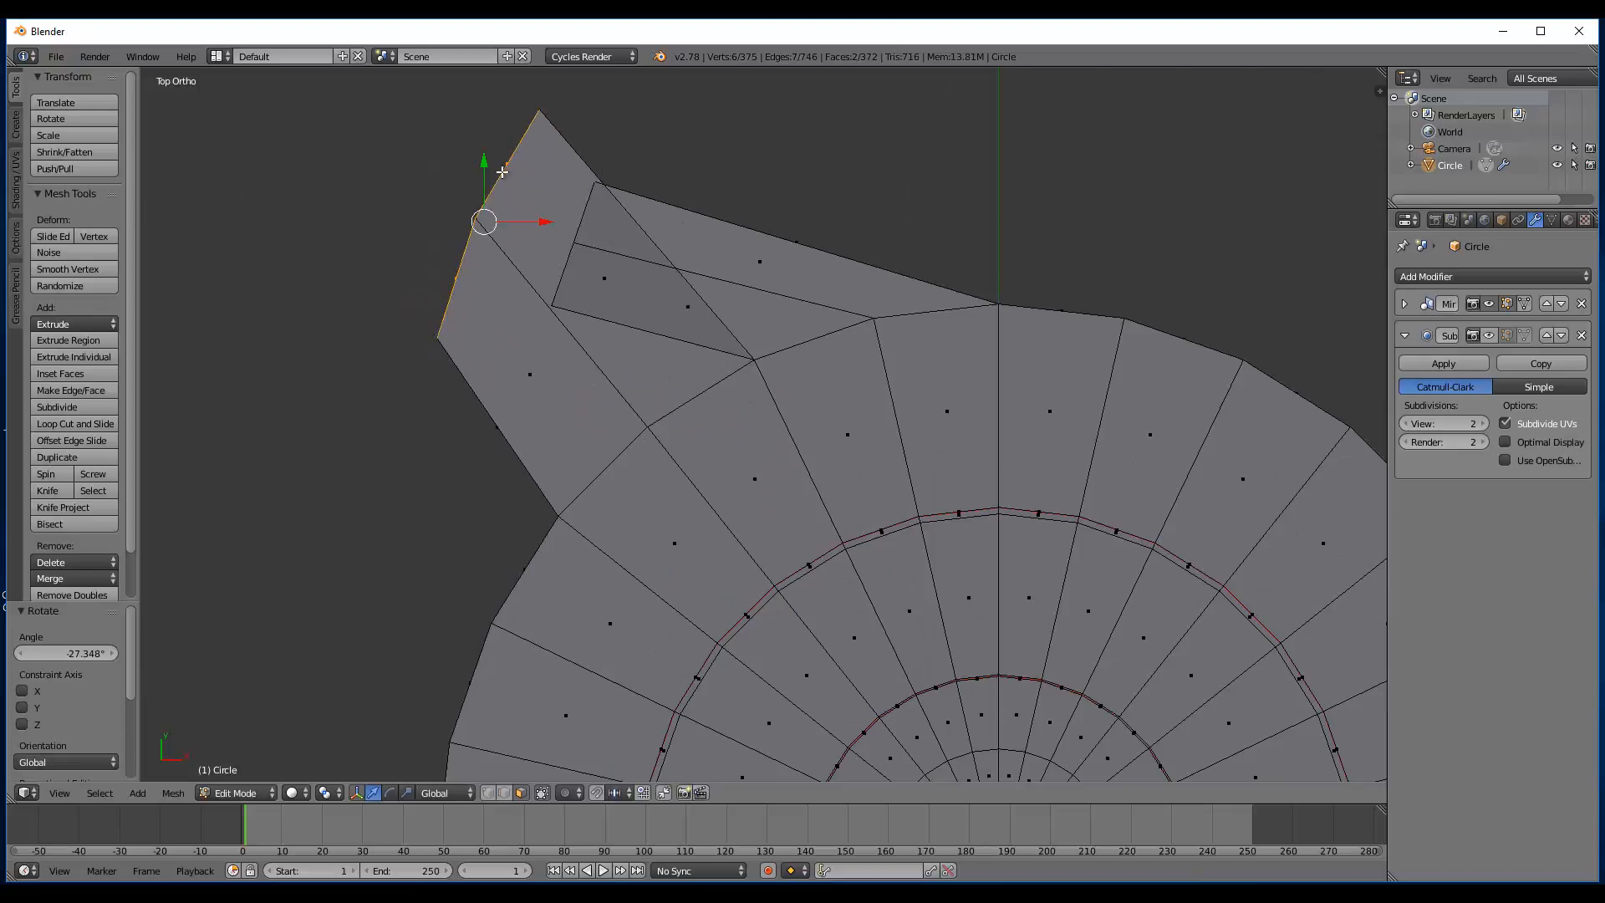
key(g)
key(y)
click(416, 360)
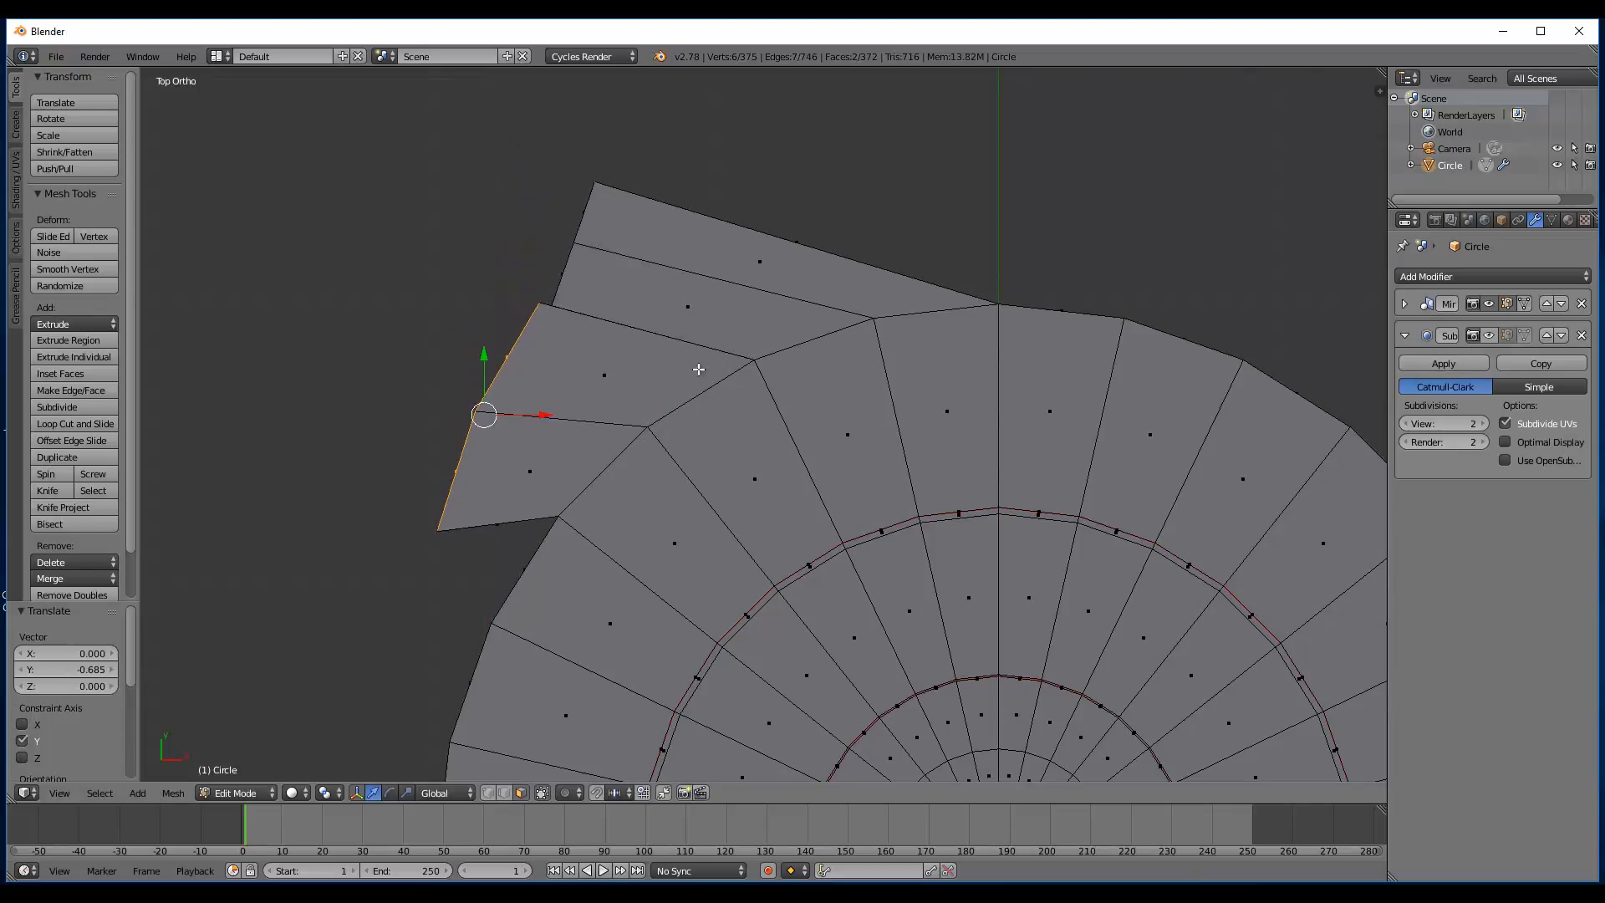
- Rotate the second extension's end by about -11.4°, flatten it along X and scale it to about 0.7 along Y
key(r)
click(674, 316)
key(s)
key(x)
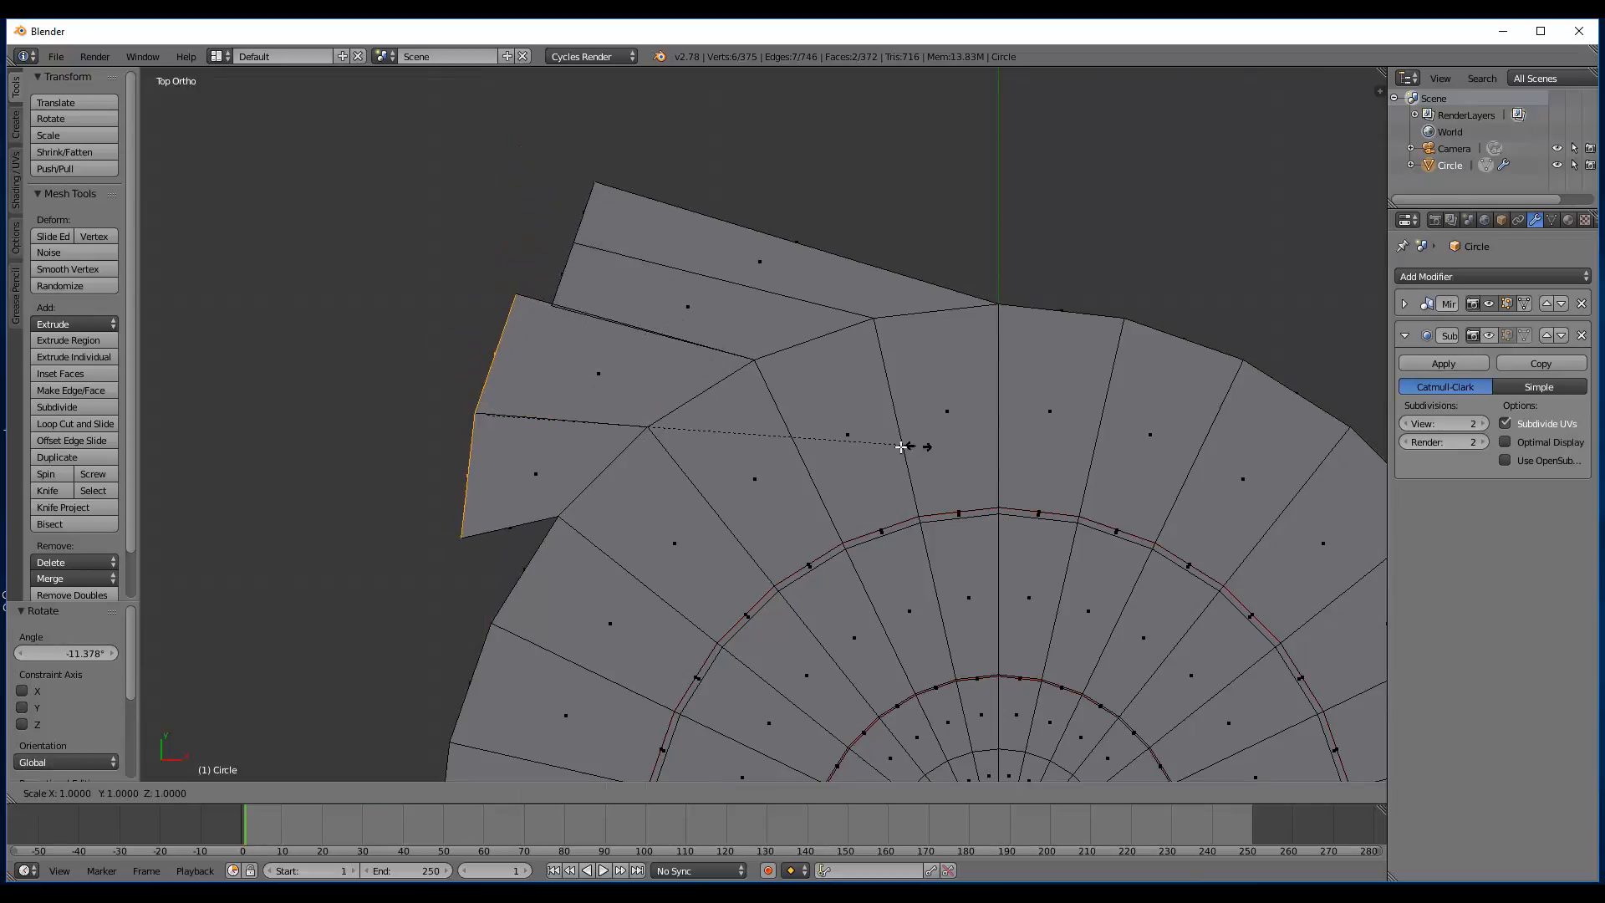
click(597, 435)
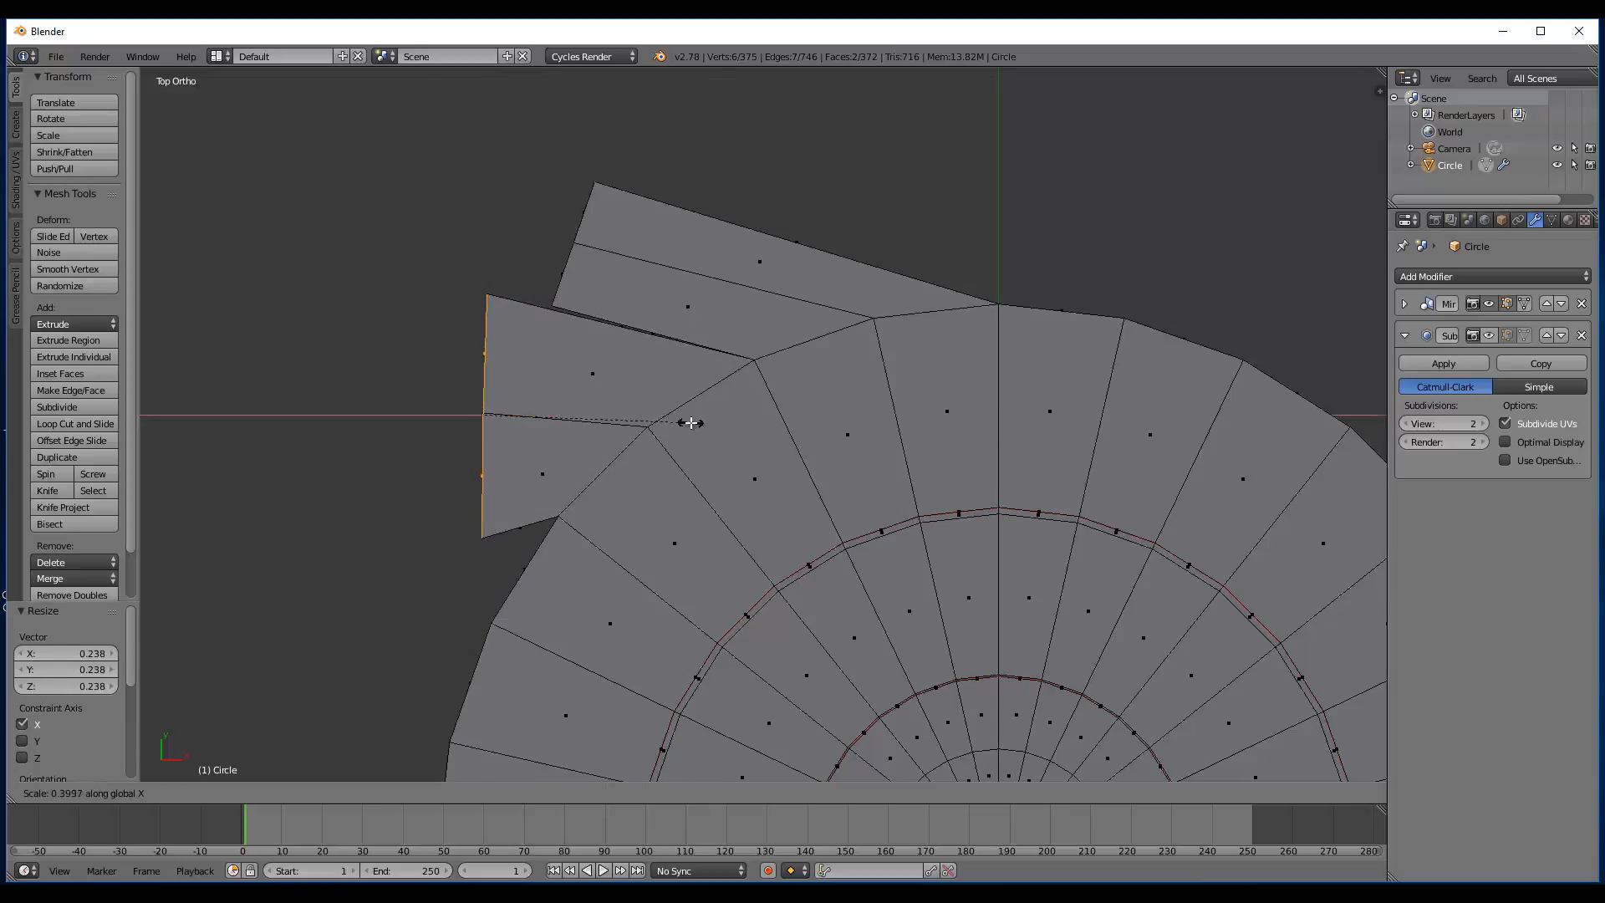
key(s)
key(y)
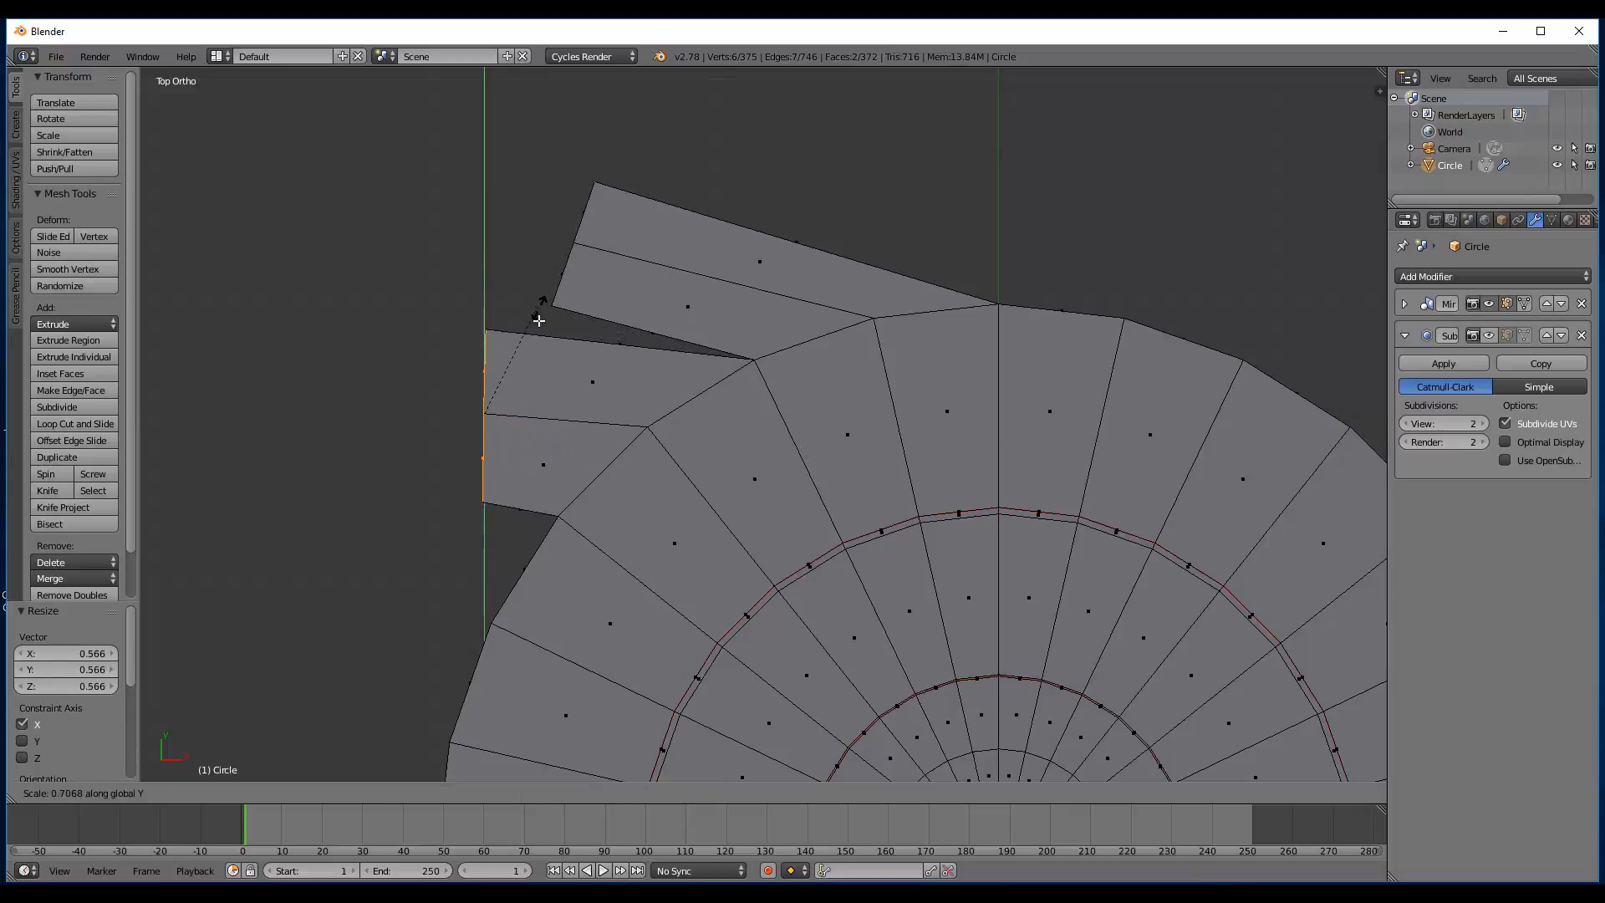
click(534, 328)
- Reposition the second extension's end by about 0.223 along X and 0.018 along Y, and scale it by about 1.141 along Y
drag(489, 358, 491, 338)
drag(543, 392, 413, 374)
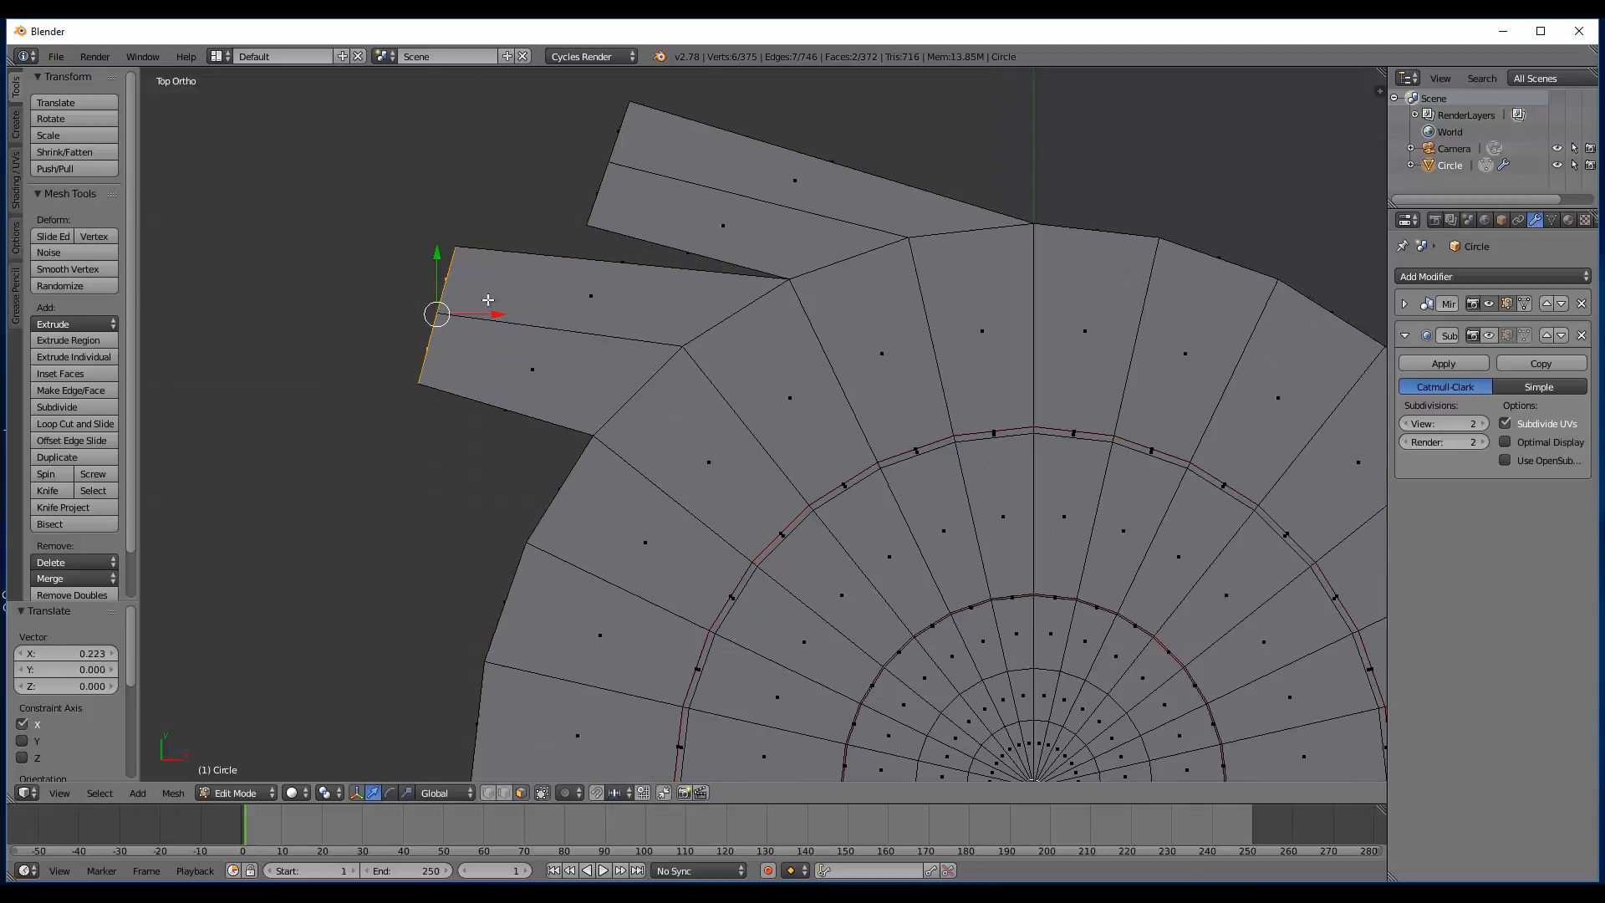
drag(436, 262, 447, 257)
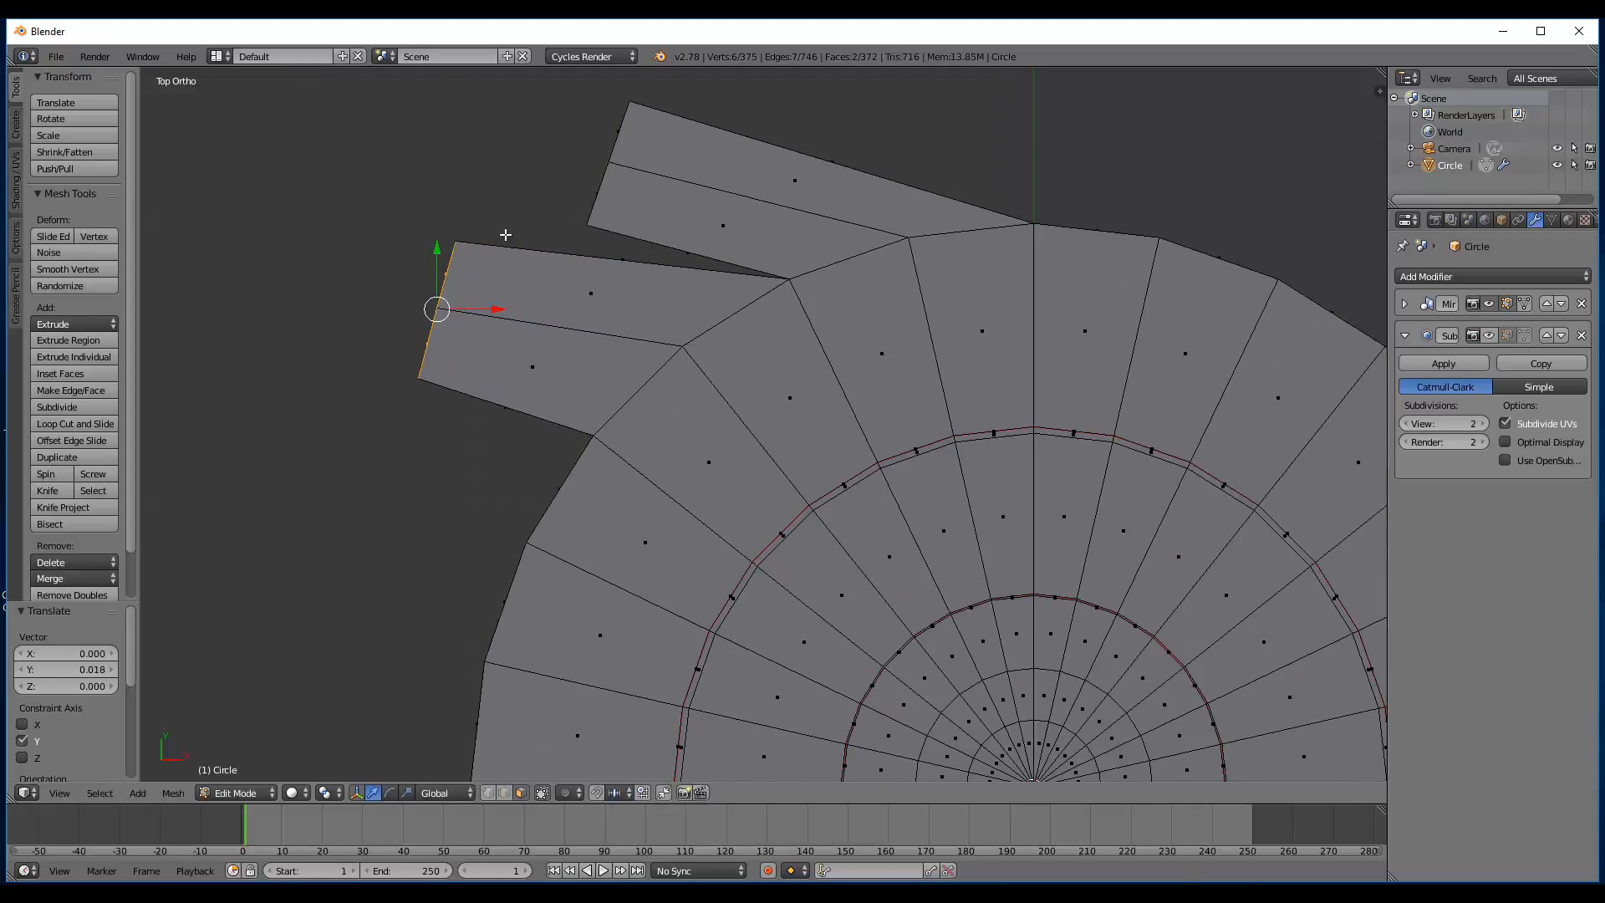
key(s)
key(y)
click(518, 245)
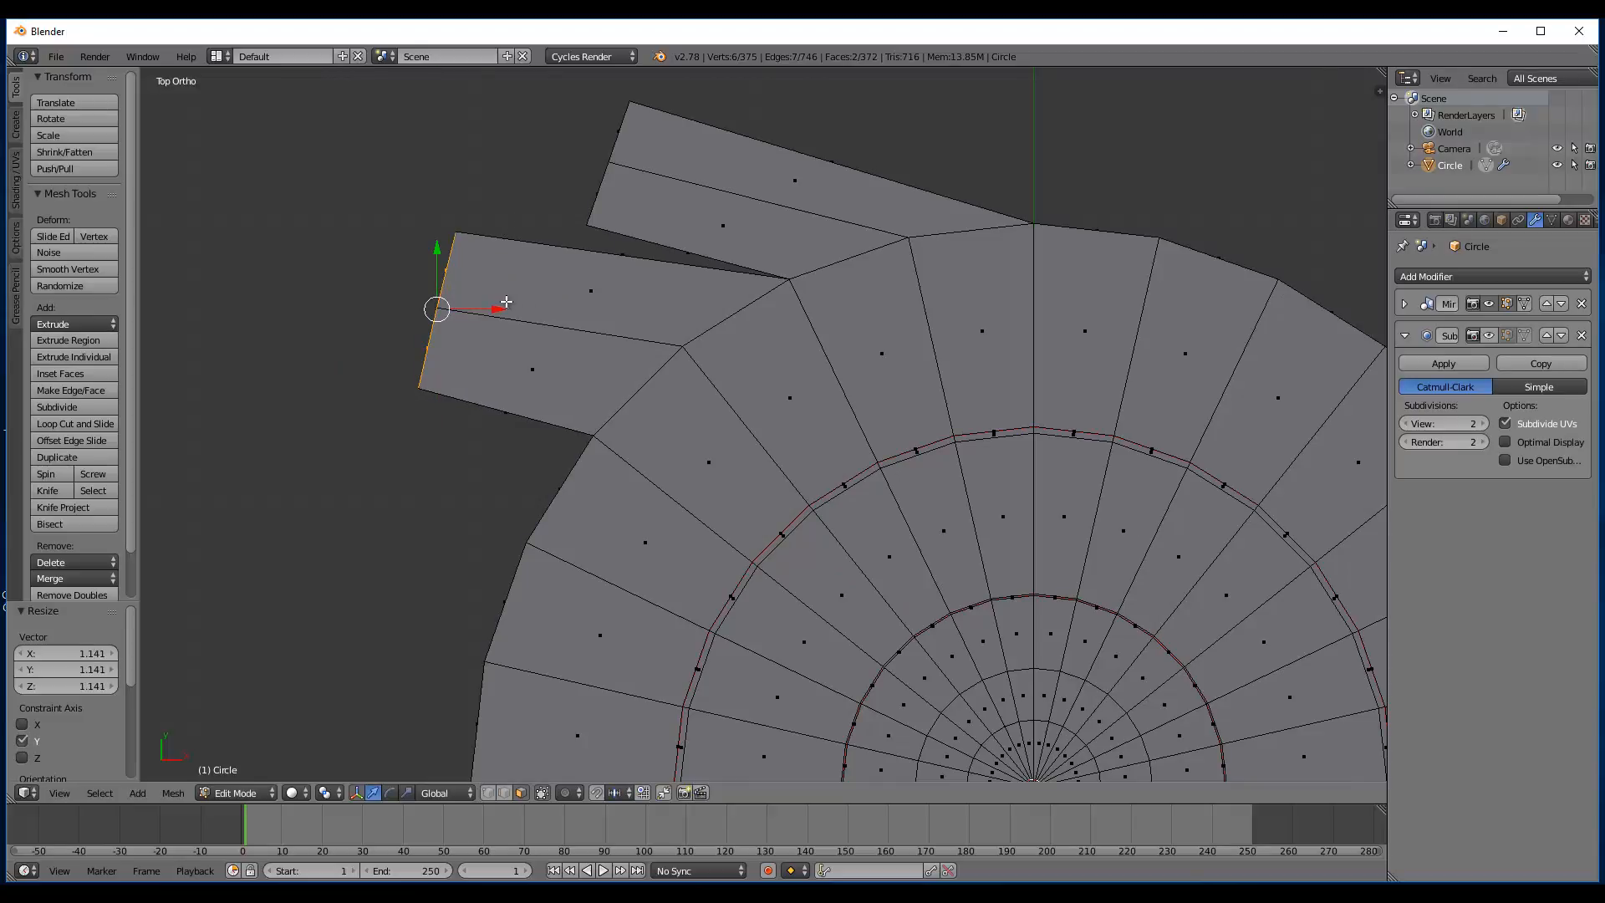
- Adjust the second extension's end along X, move it about -0.314 along Y and rotate it by about -22.7°
drag(506, 302, 374, 288)
drag(308, 245, 307, 331)
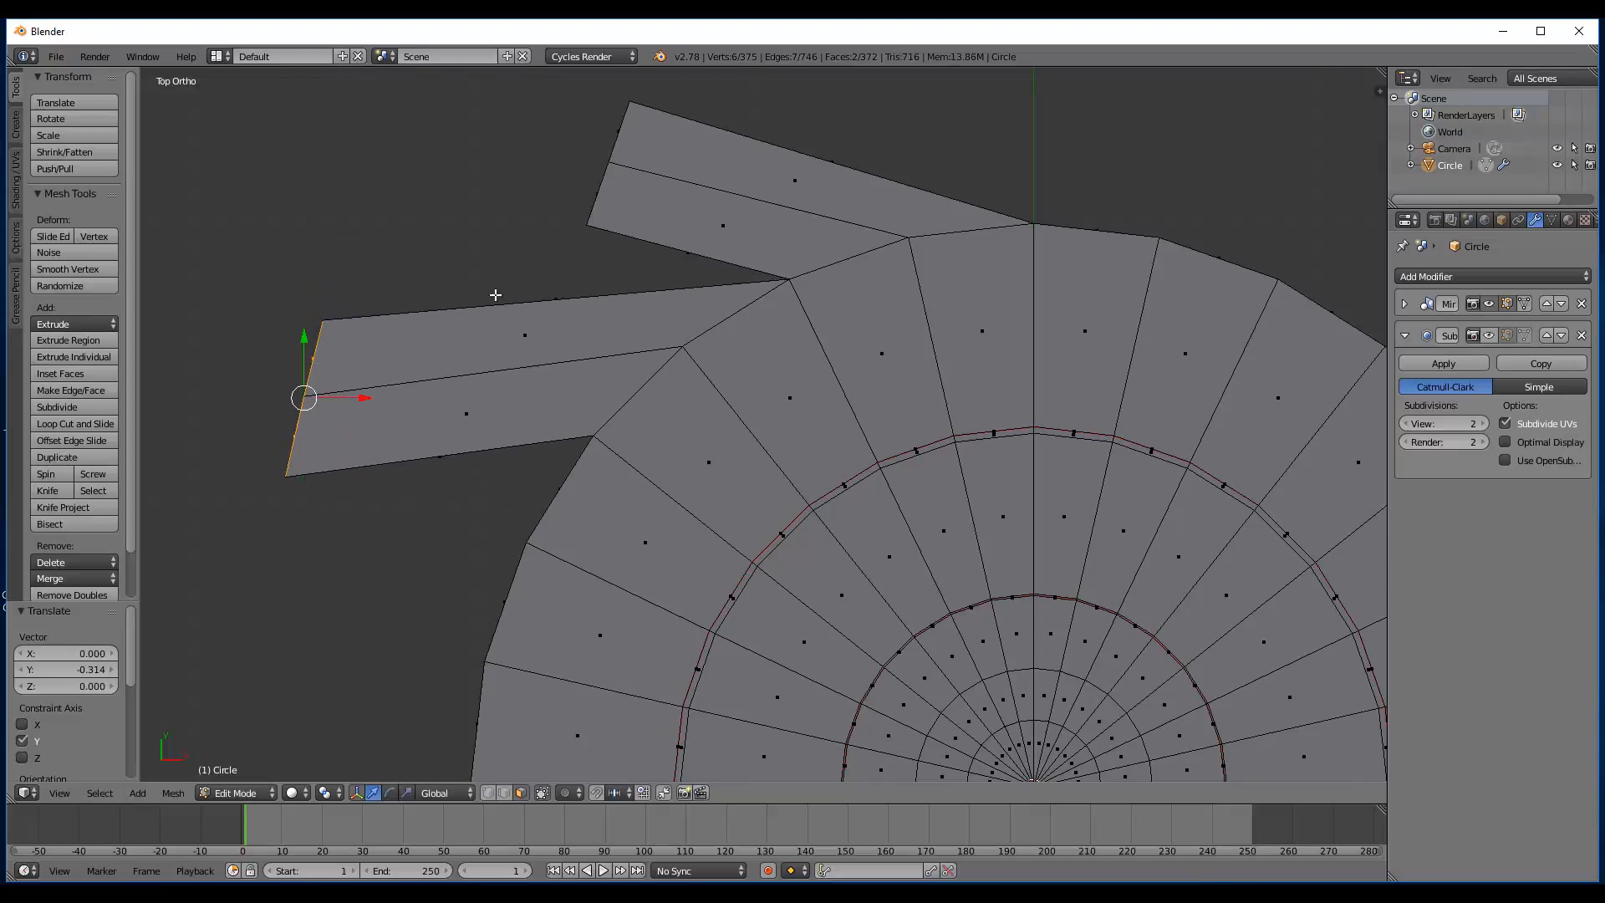
key(r)
click(436, 227)
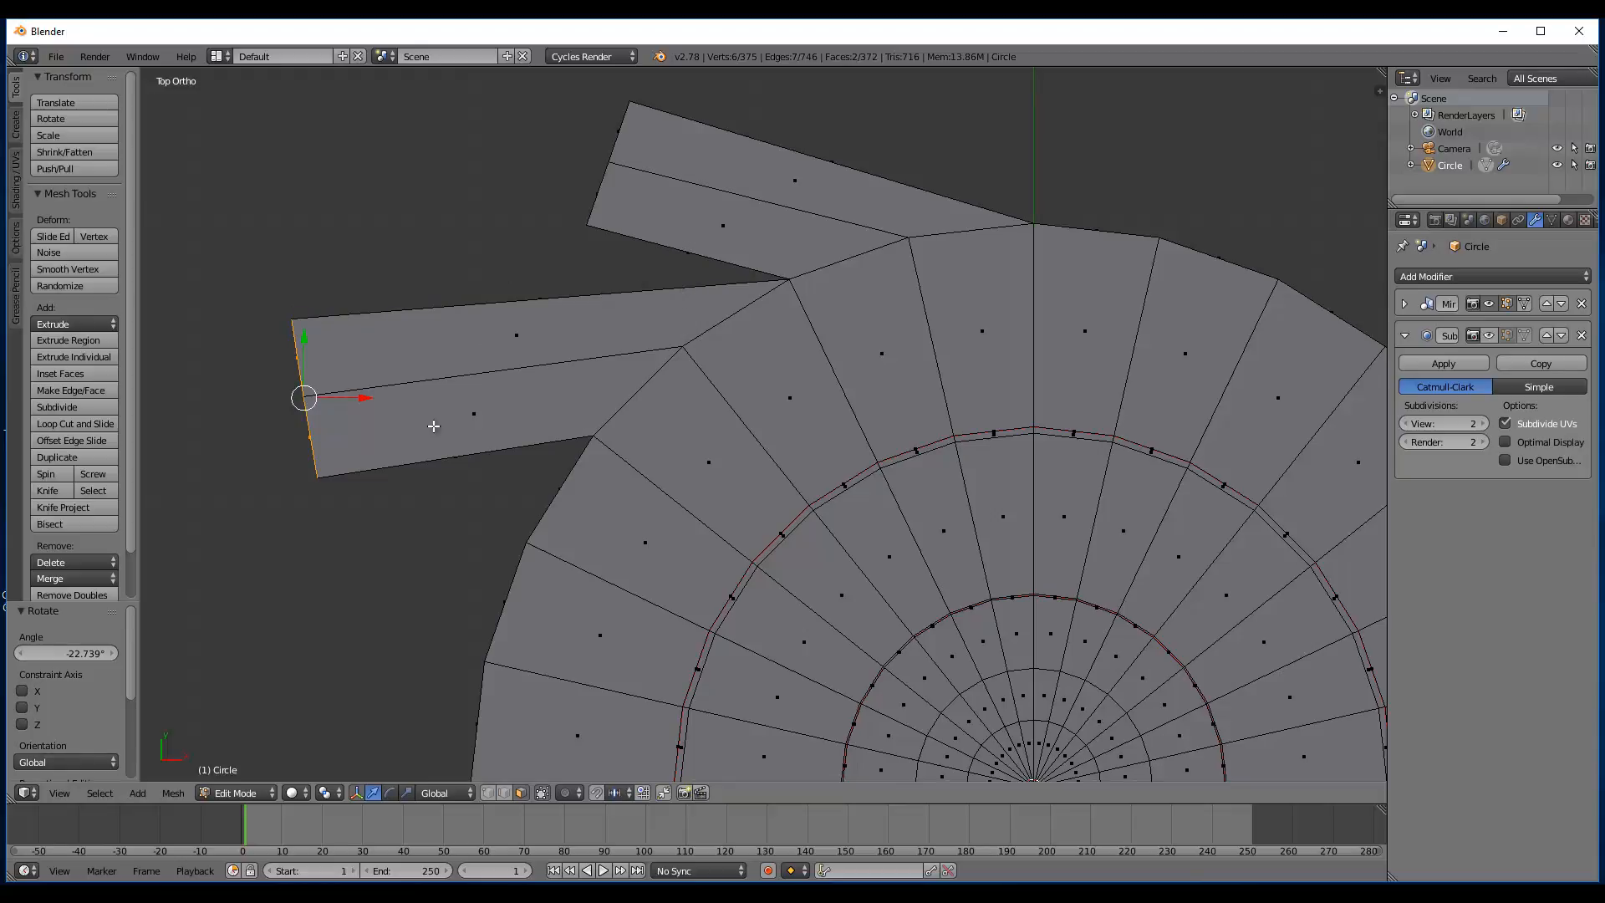
shift+middle_drag(434, 427, 481, 441)
drag(389, 412, 493, 422)
- Show the Subdivision Surface effect in the viewport and return to Edit Mode with the second extension's end selected
scroll(493, 422, down, 1)
key(Tab)
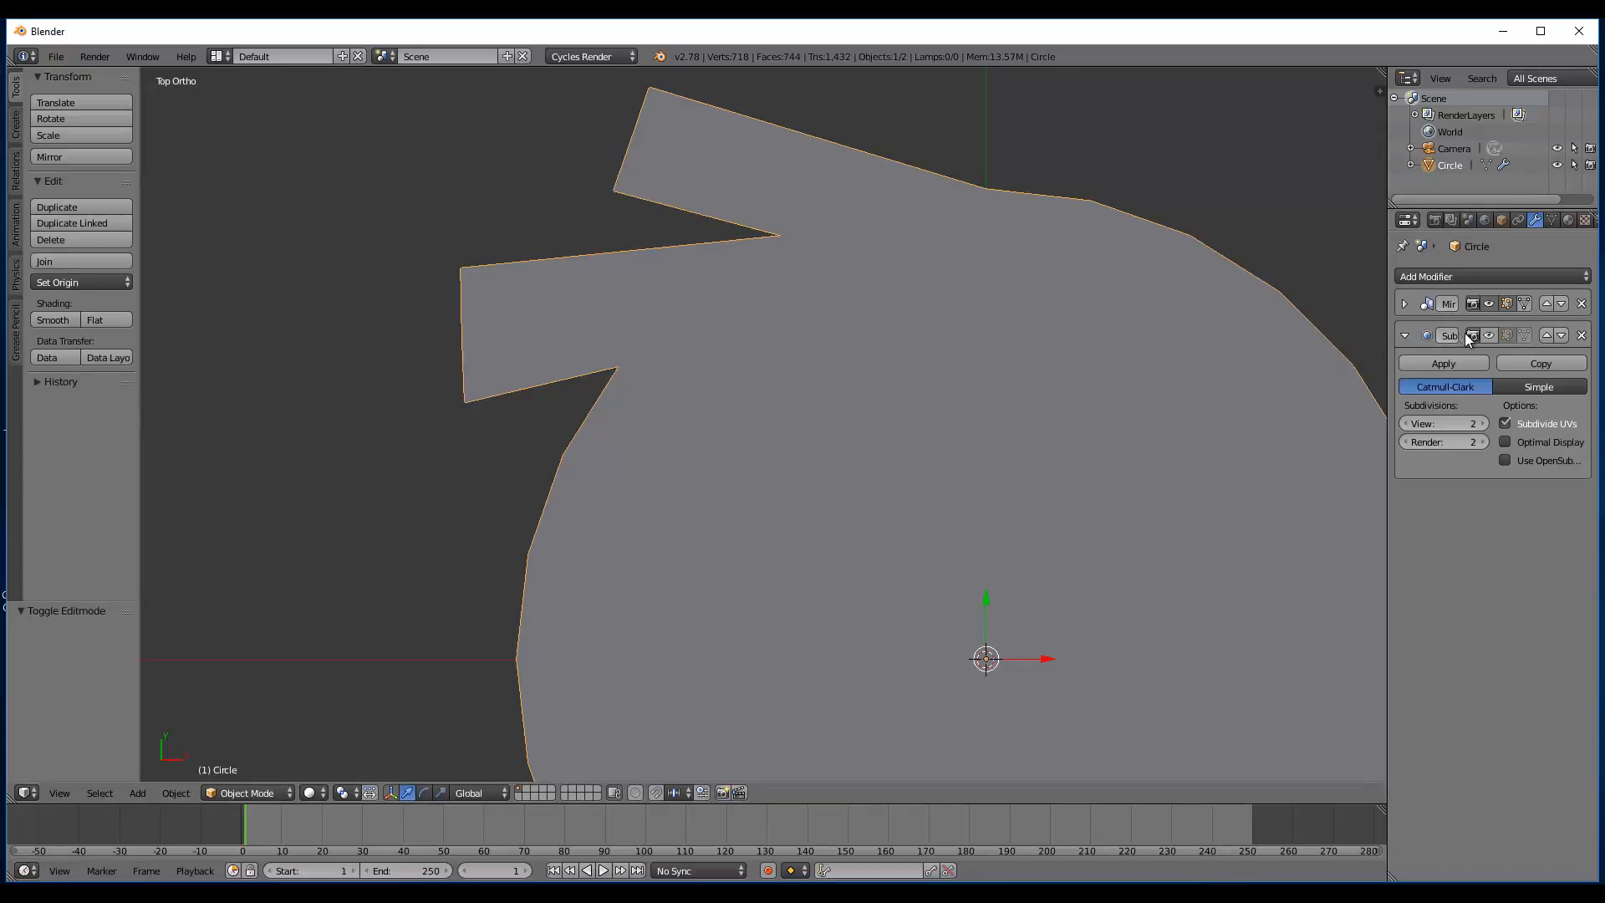
click(1489, 335)
key(Tab)
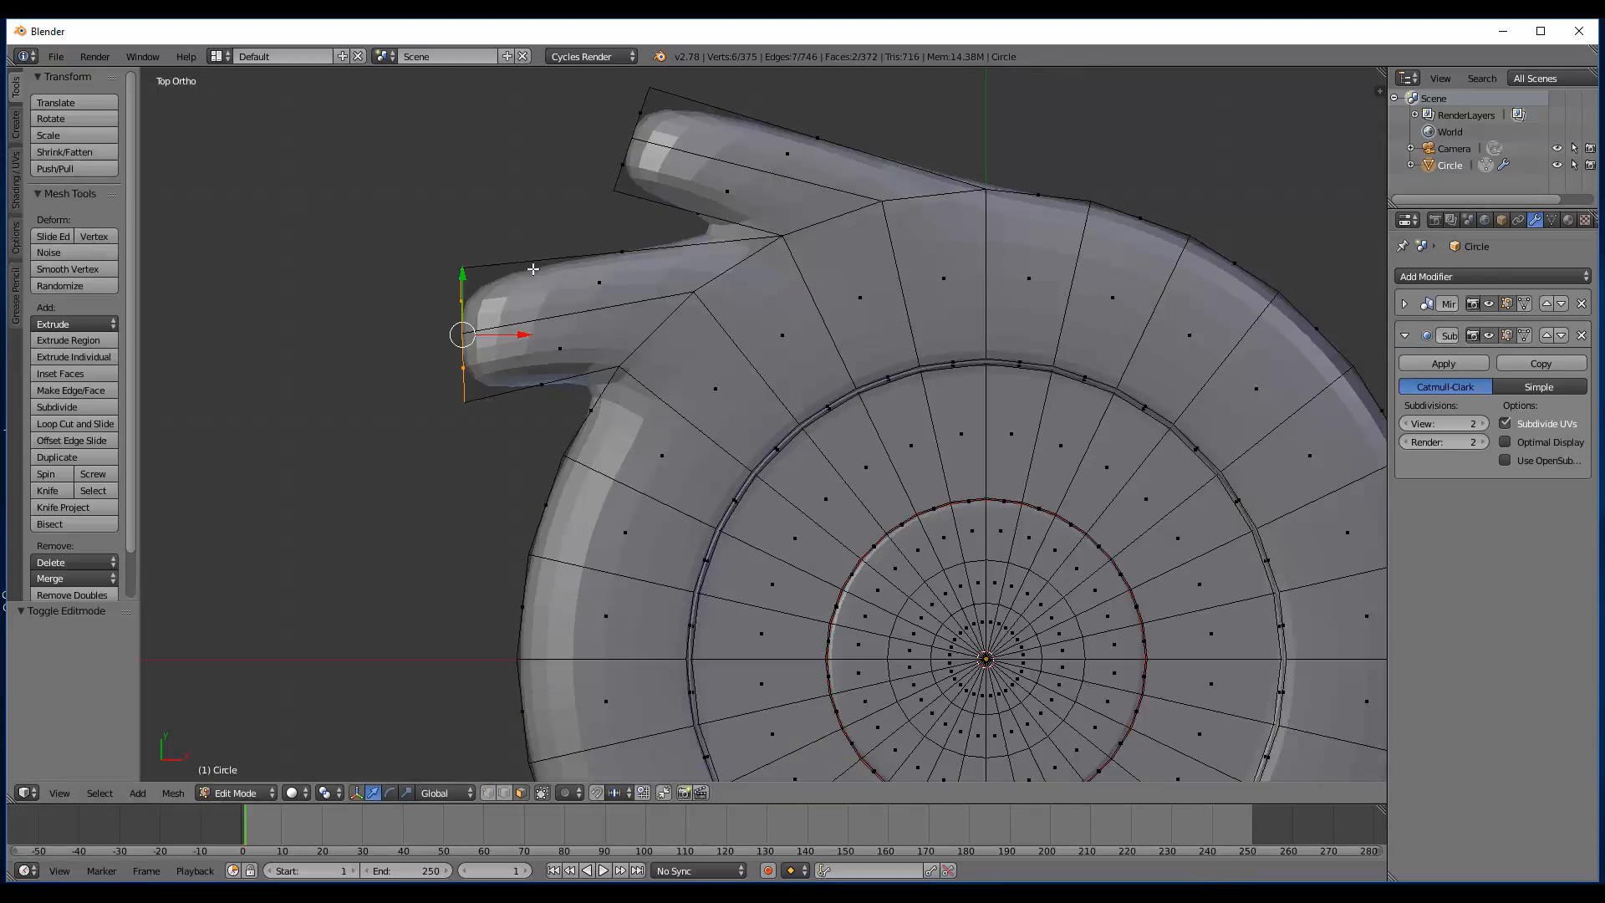
- Raise the second extension's end slightly along Y, rotate it by about 4.8° and inspect the smoothed shape in Object Mode
mouse_move(460, 287)
mouse_down()
mouse_move(465, 265)
mouse_move(481, 311)
mouse_move(468, 311)
mouse_up()
key(r)
click(474, 224)
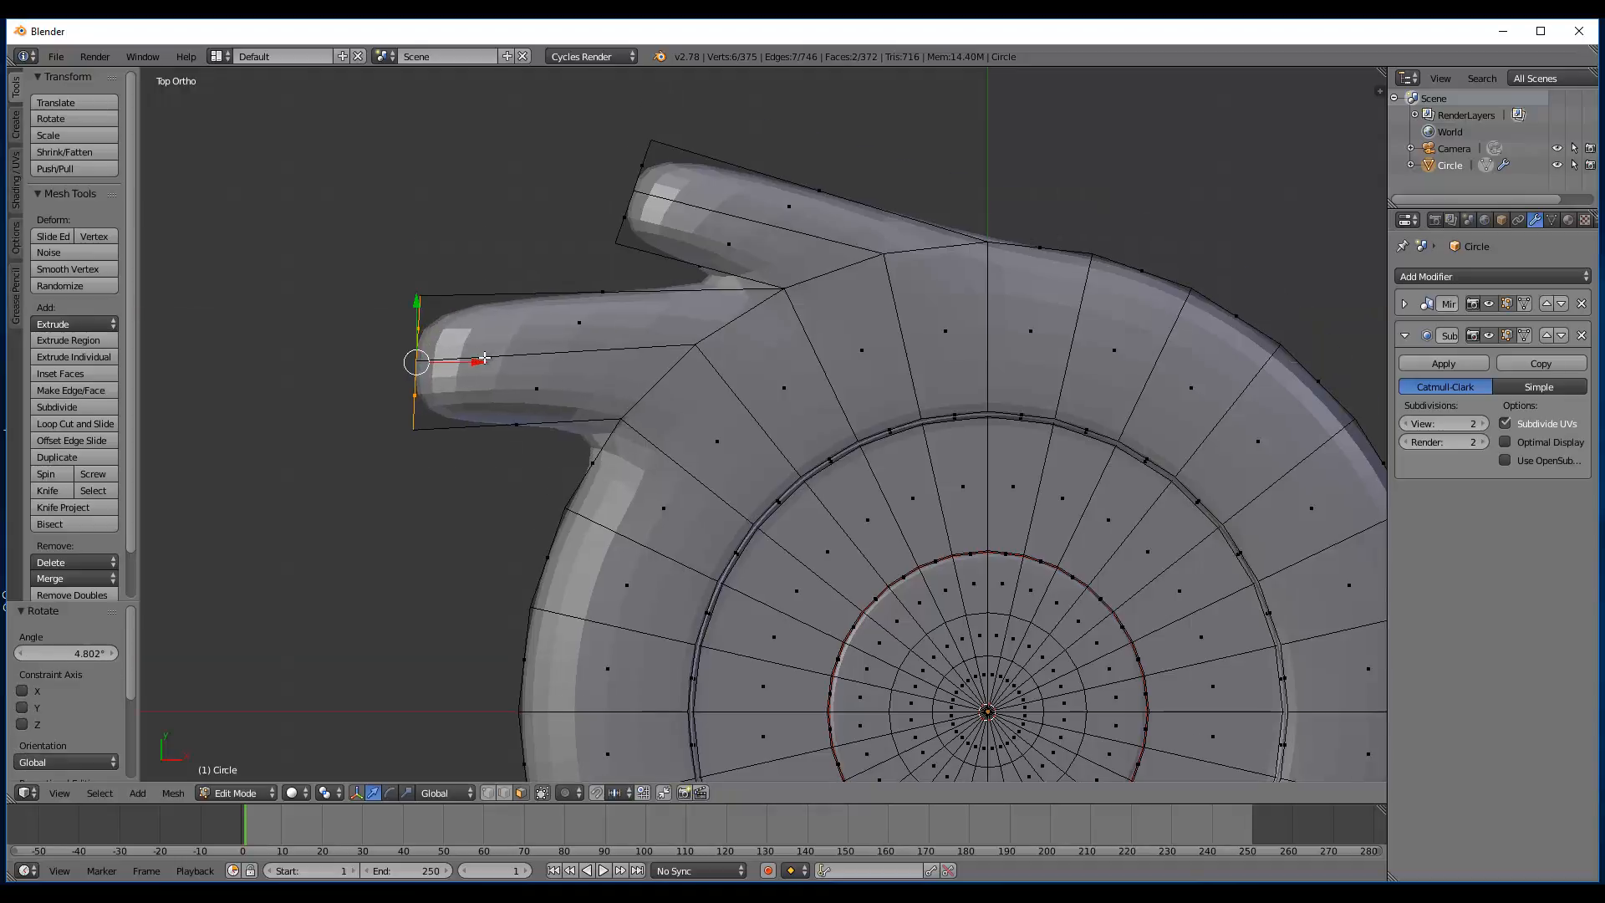
key(Tab)
scroll(647, 525, down, 2)
scroll(647, 524, up, 3)
scroll(652, 540, down, 4)
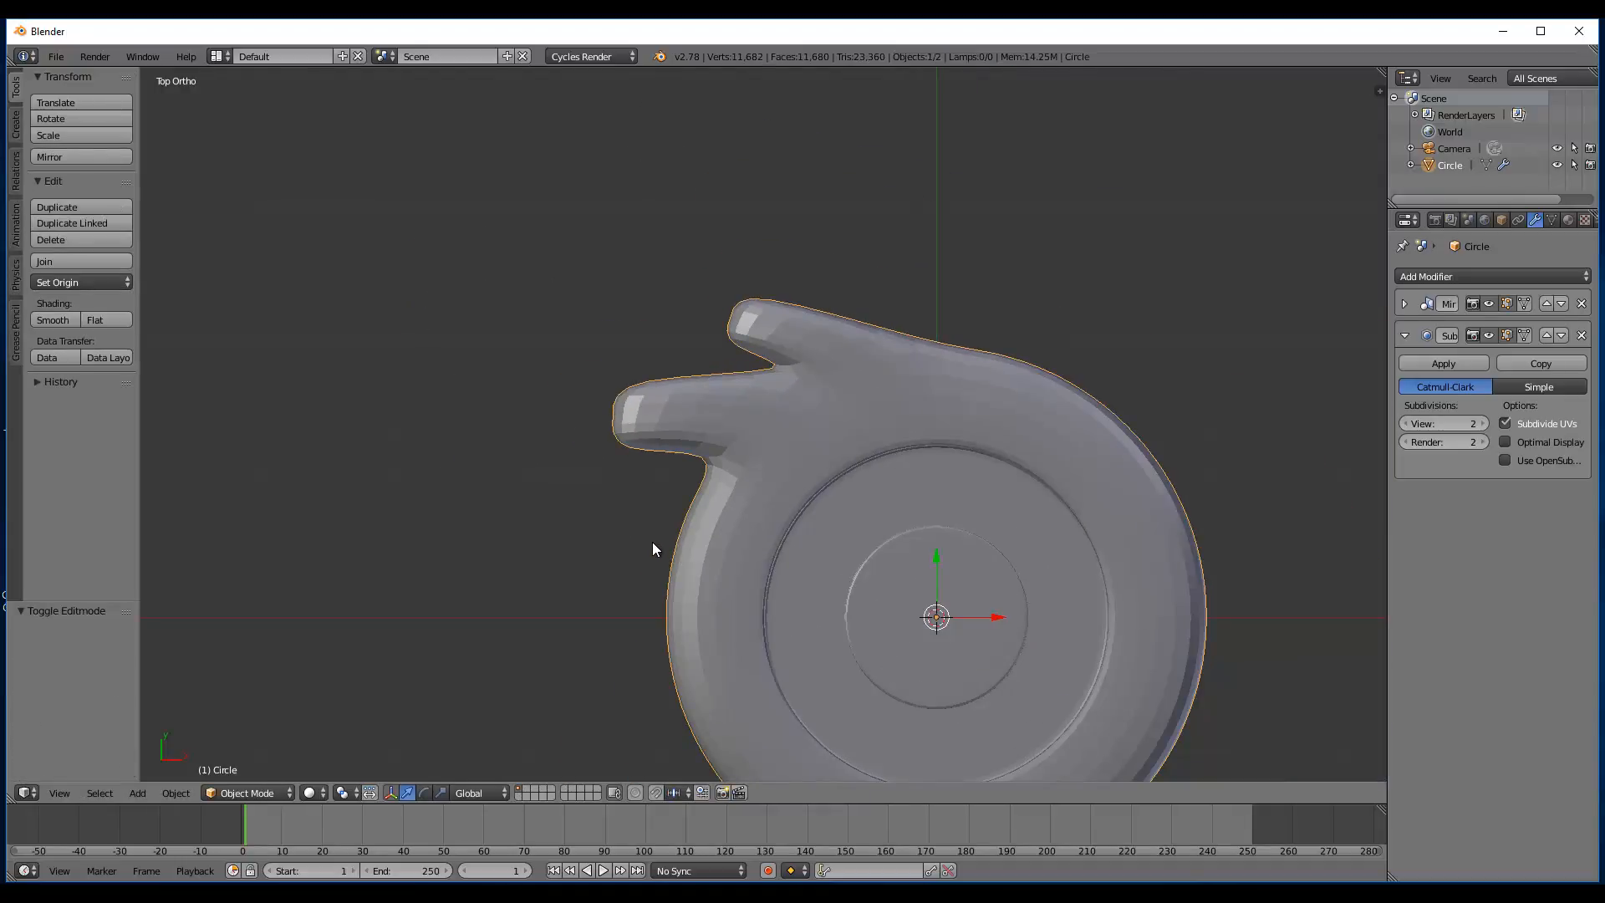
- Return to Edit Mode, clear the selection and switch to wireframe display with edge selection
scroll(668, 535, up, 4)
key(Tab)
shift+middle_drag(742, 232, 755, 316)
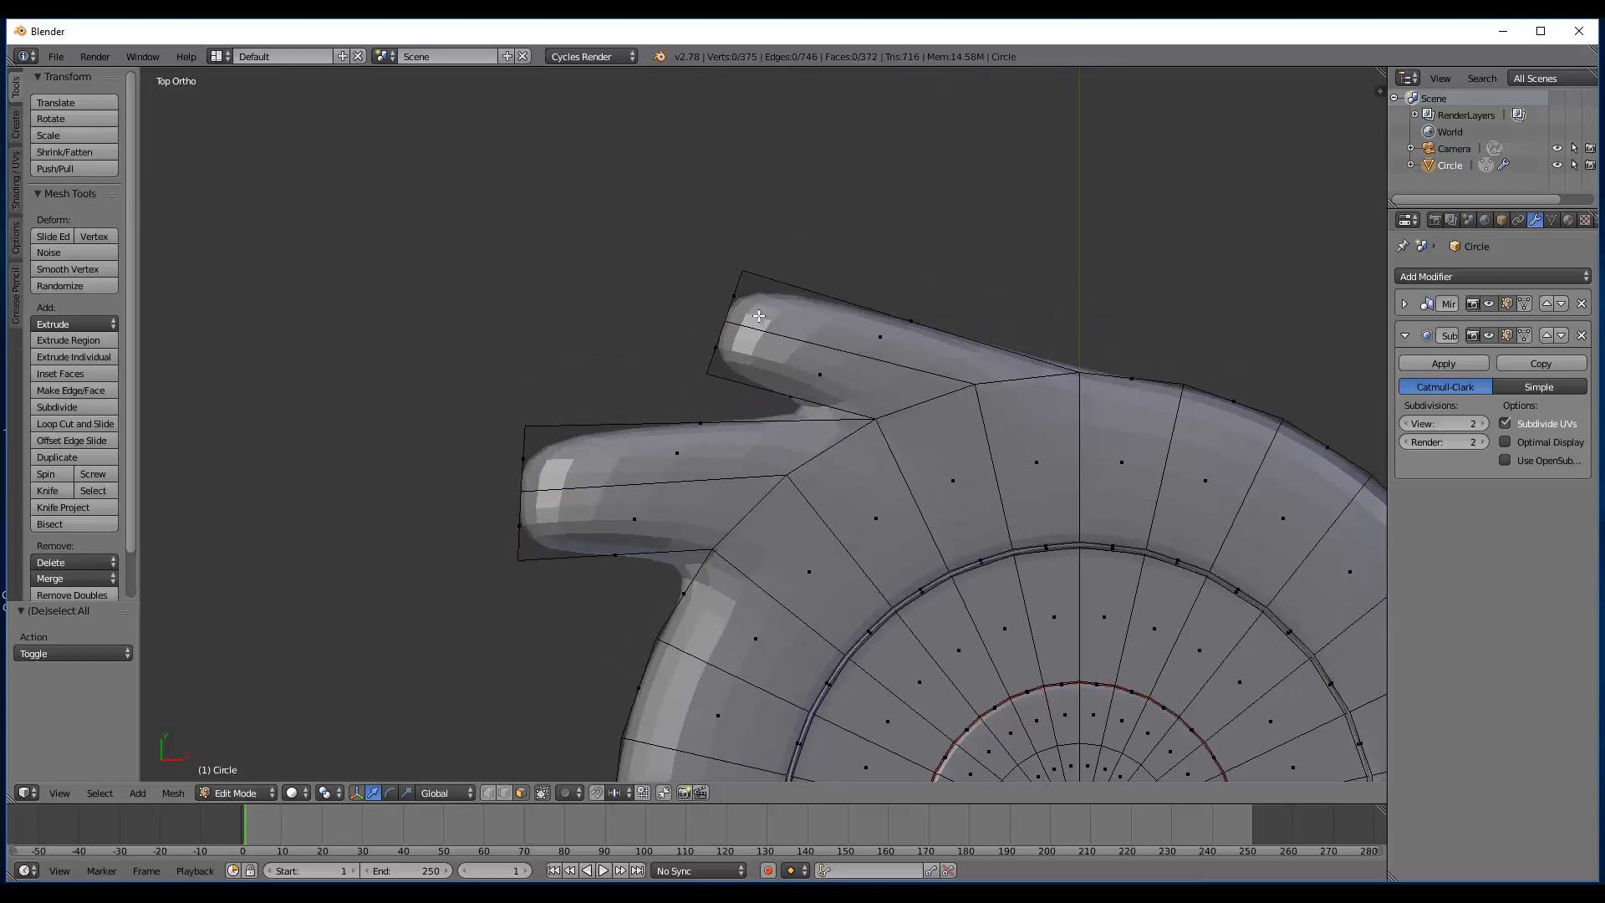
key(a)
key(z)
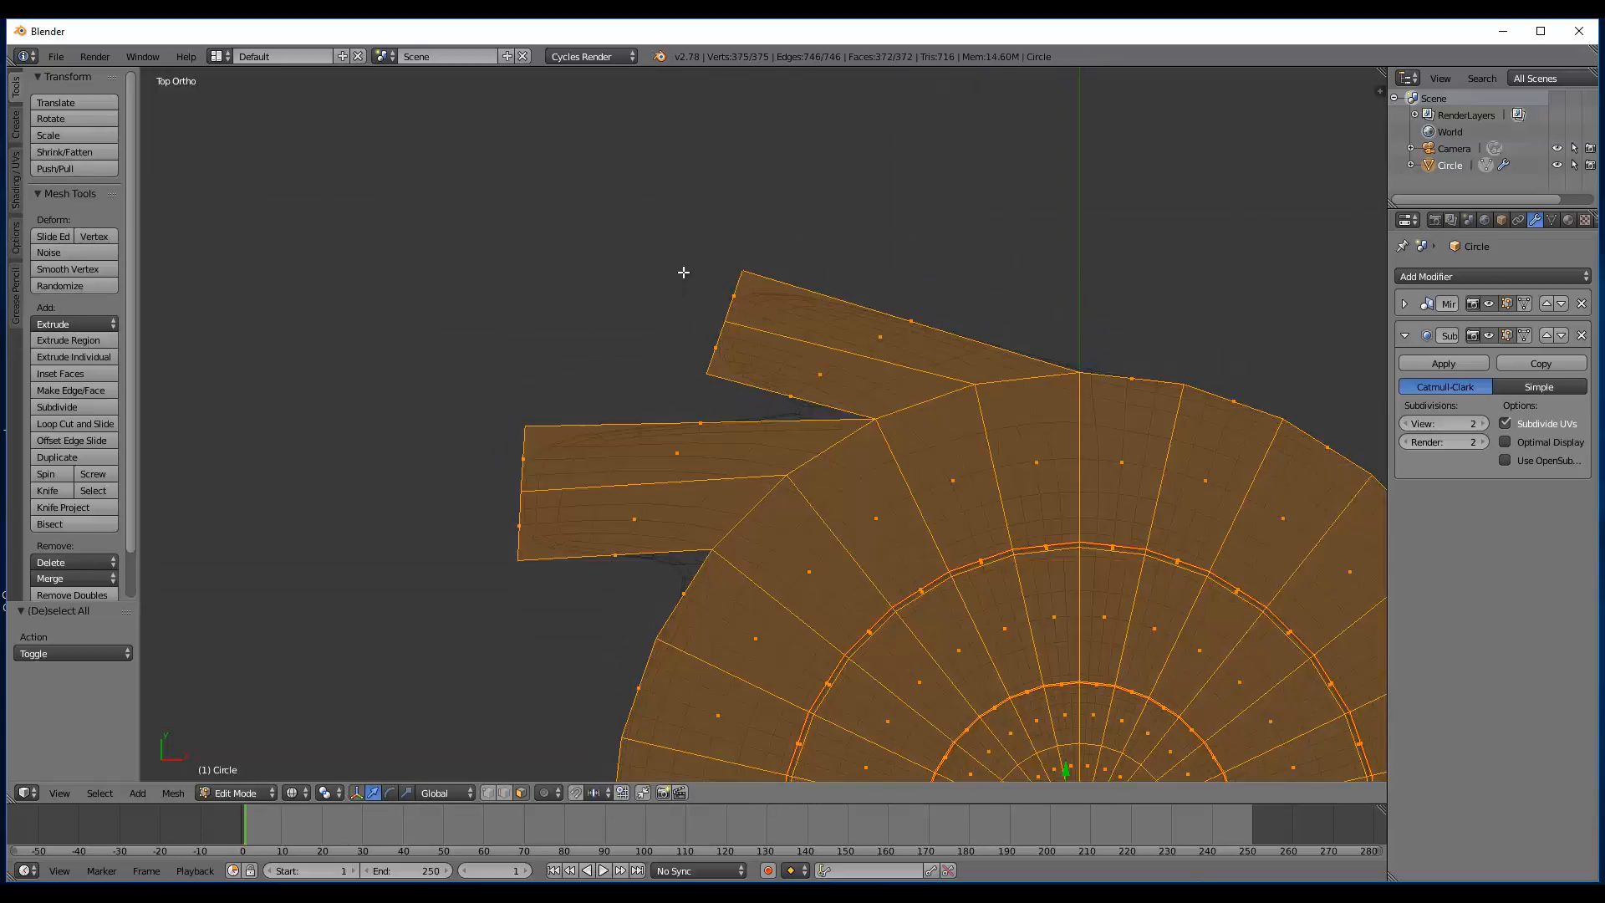
key(a)
key(ctrl+Tab)
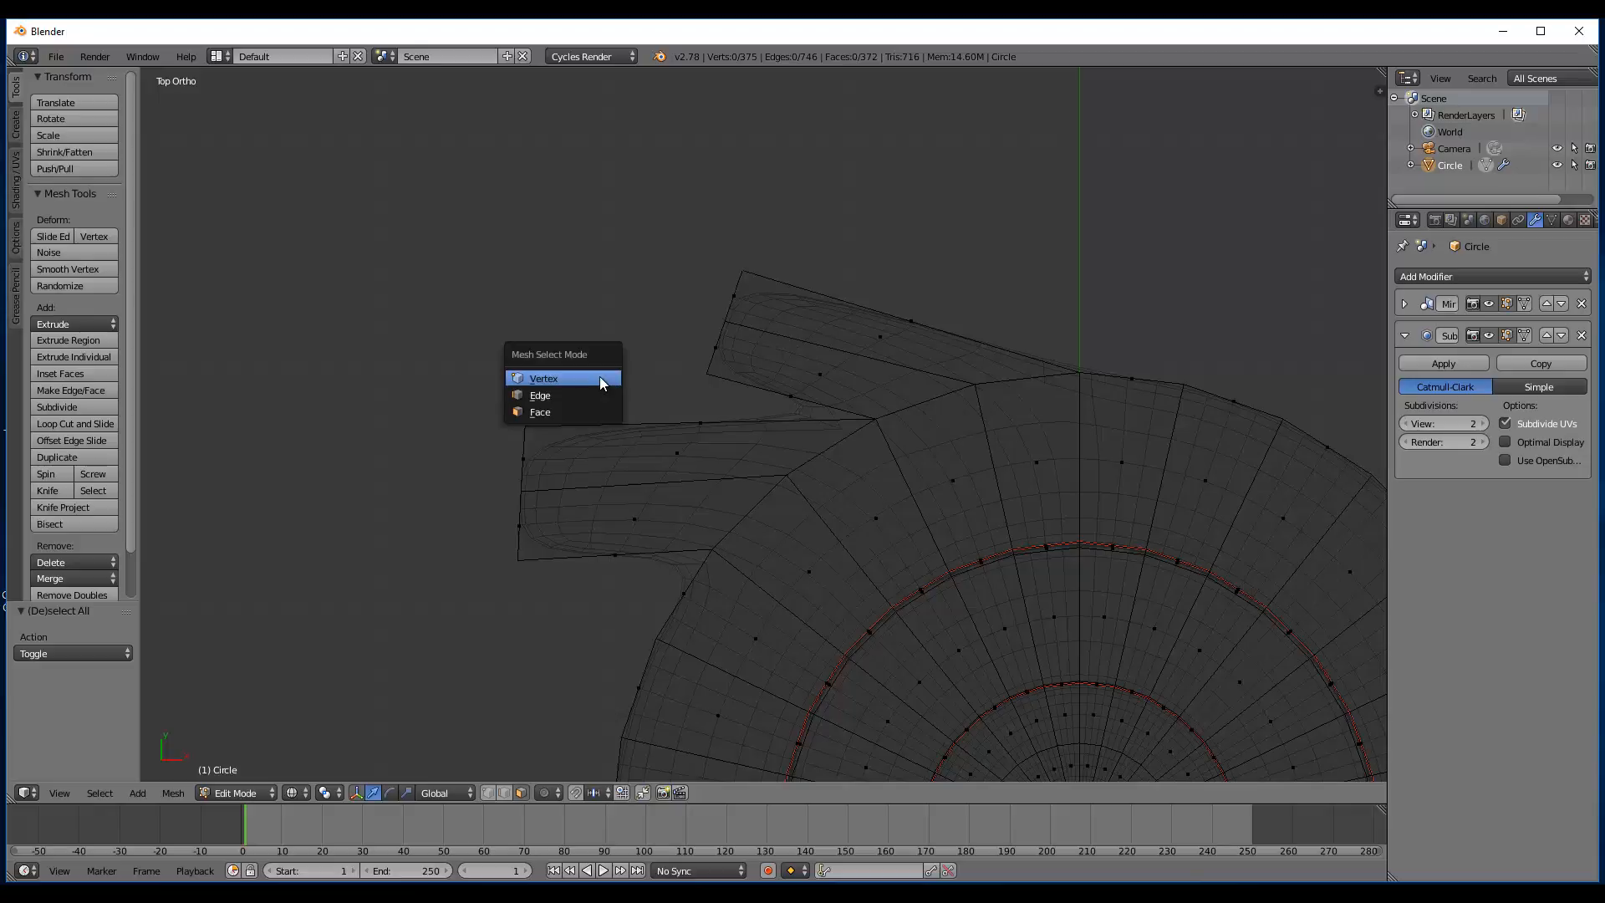
click(600, 394)
- Box-select the end of the first extension and move it about -0.427 along X
key(b)
drag(659, 190, 795, 398)
key(g)
key(x)
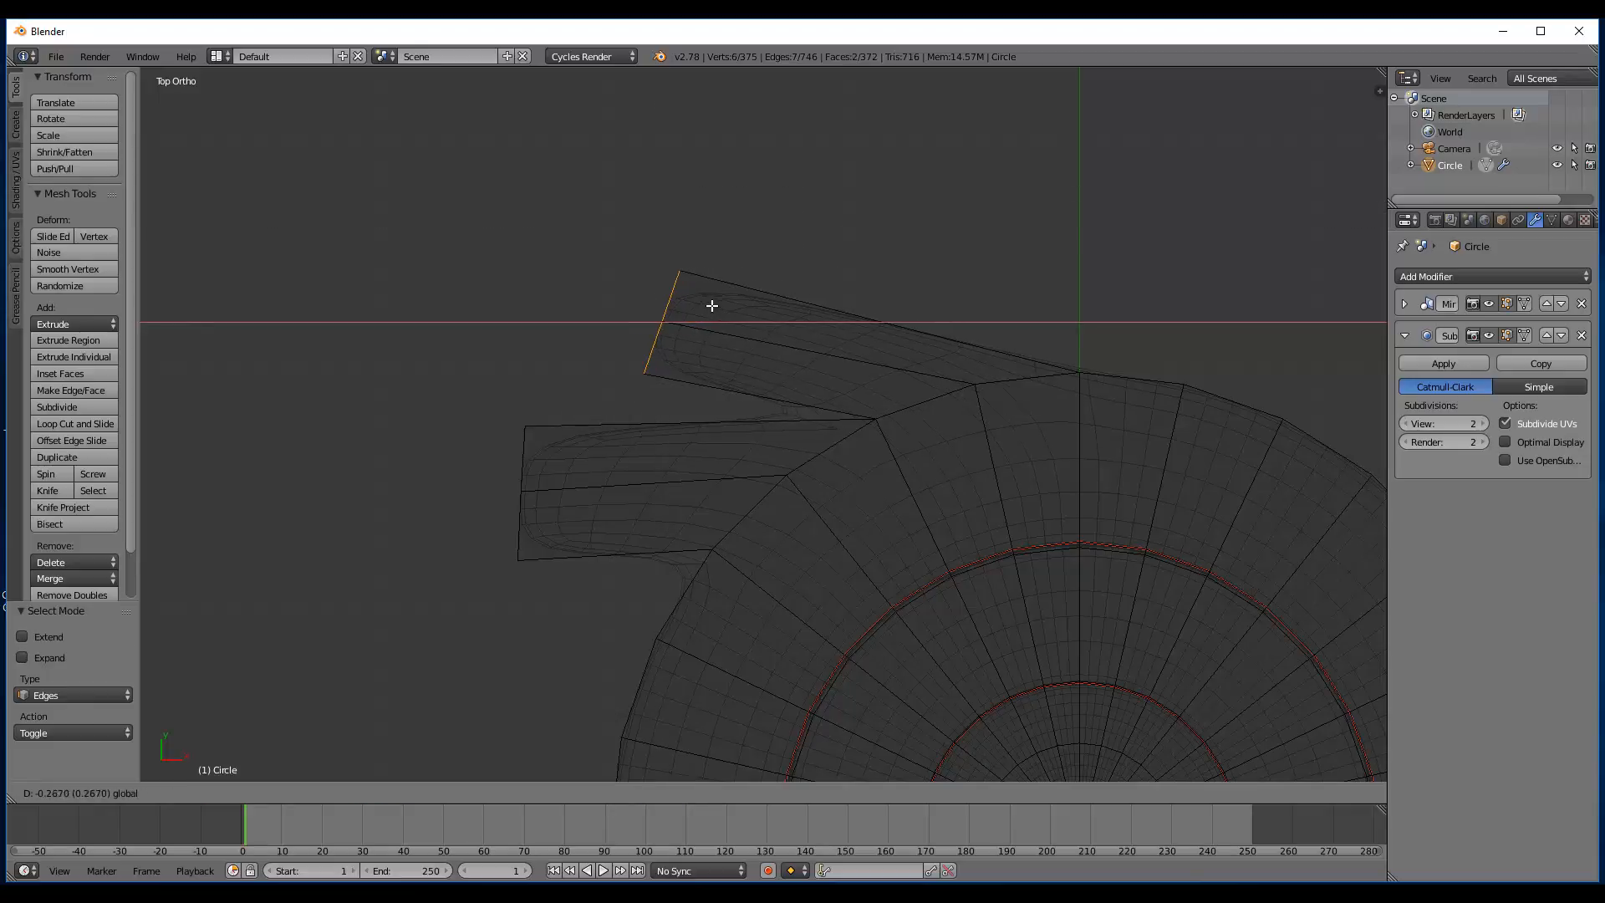
click(681, 300)
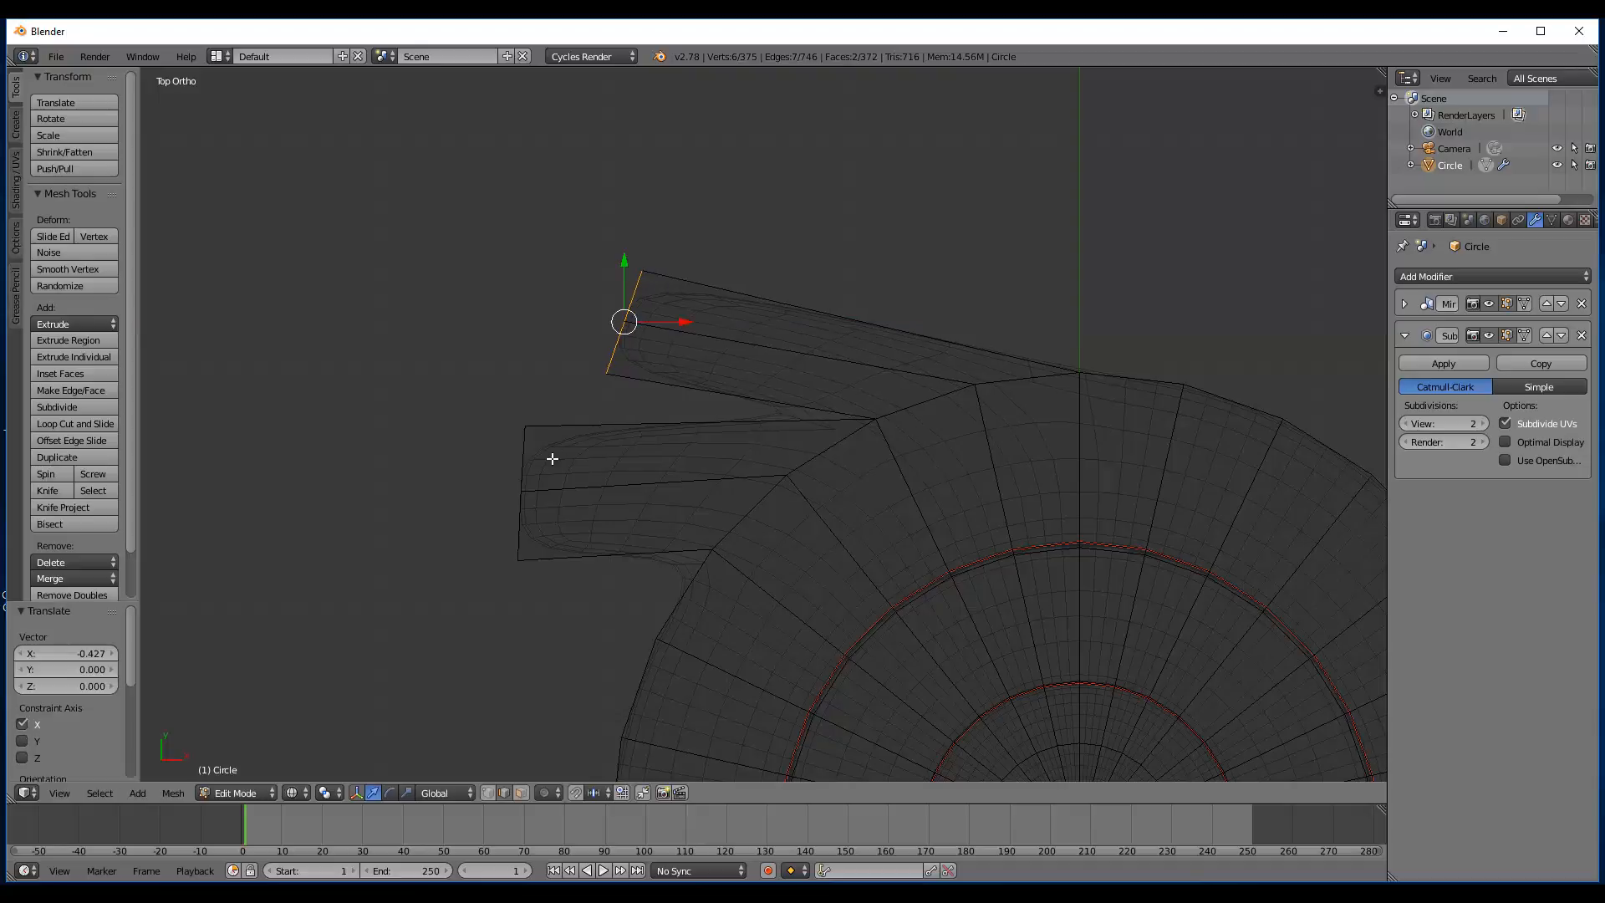
- Box-select the end of the second extension instead and move it about -0.502 along X
key(a)
key(b)
drag(437, 359, 599, 705)
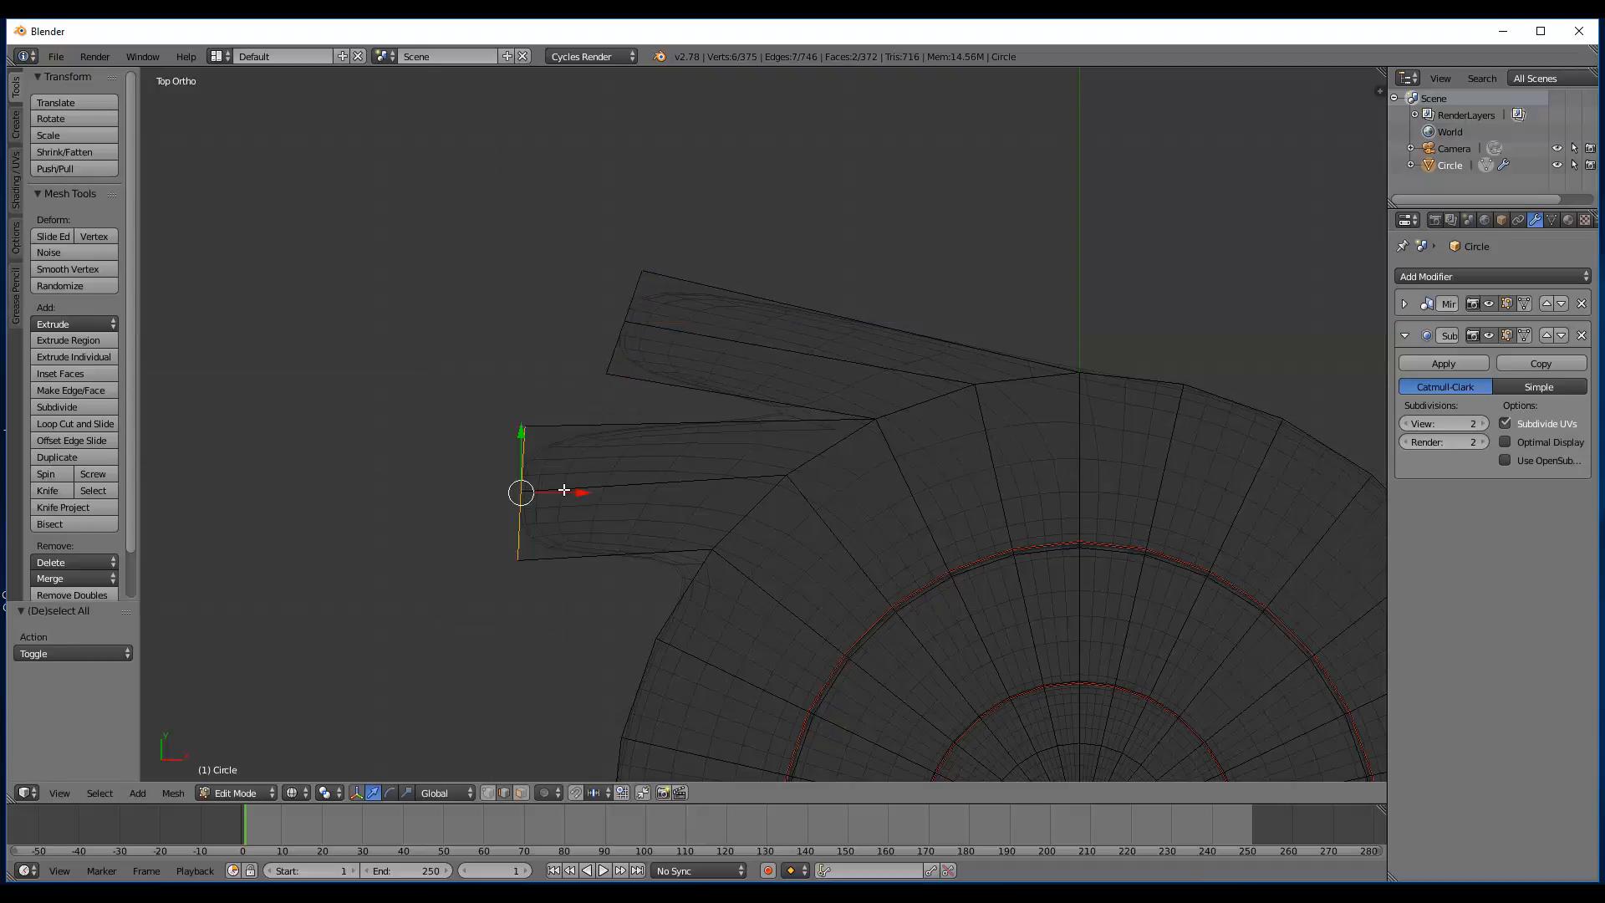
key(g)
key(x)
click(470, 483)
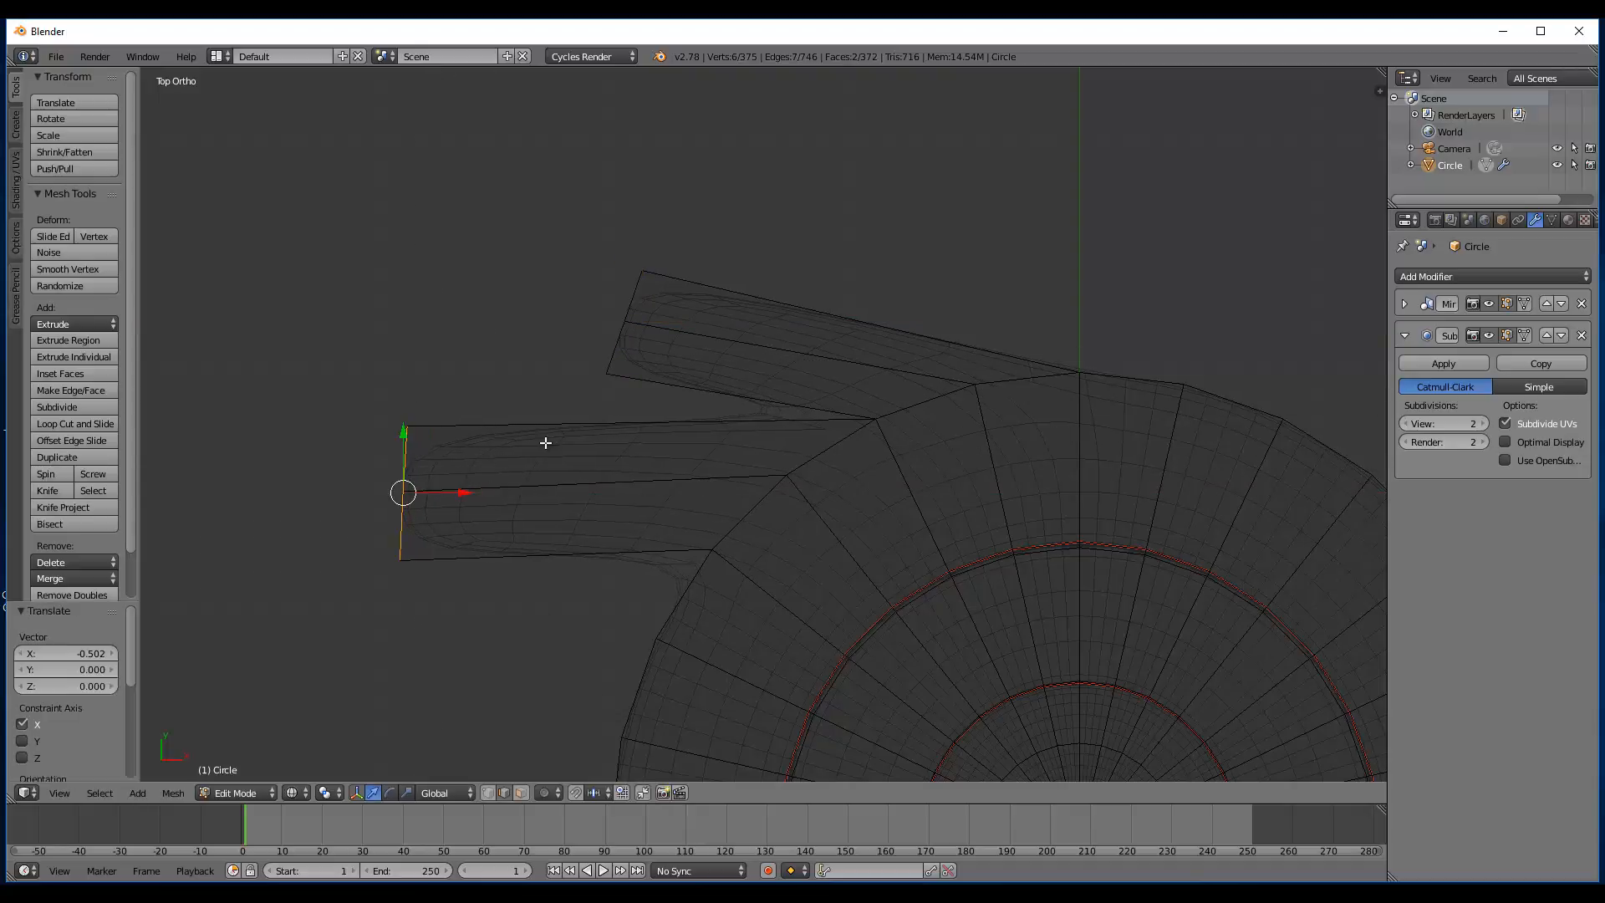
- Move the second extension's end about -0.148 along Y, rotate it by about -8.6° and restore solid display
scroll(546, 442, down, 3)
key(g)
key(y)
click(552, 442)
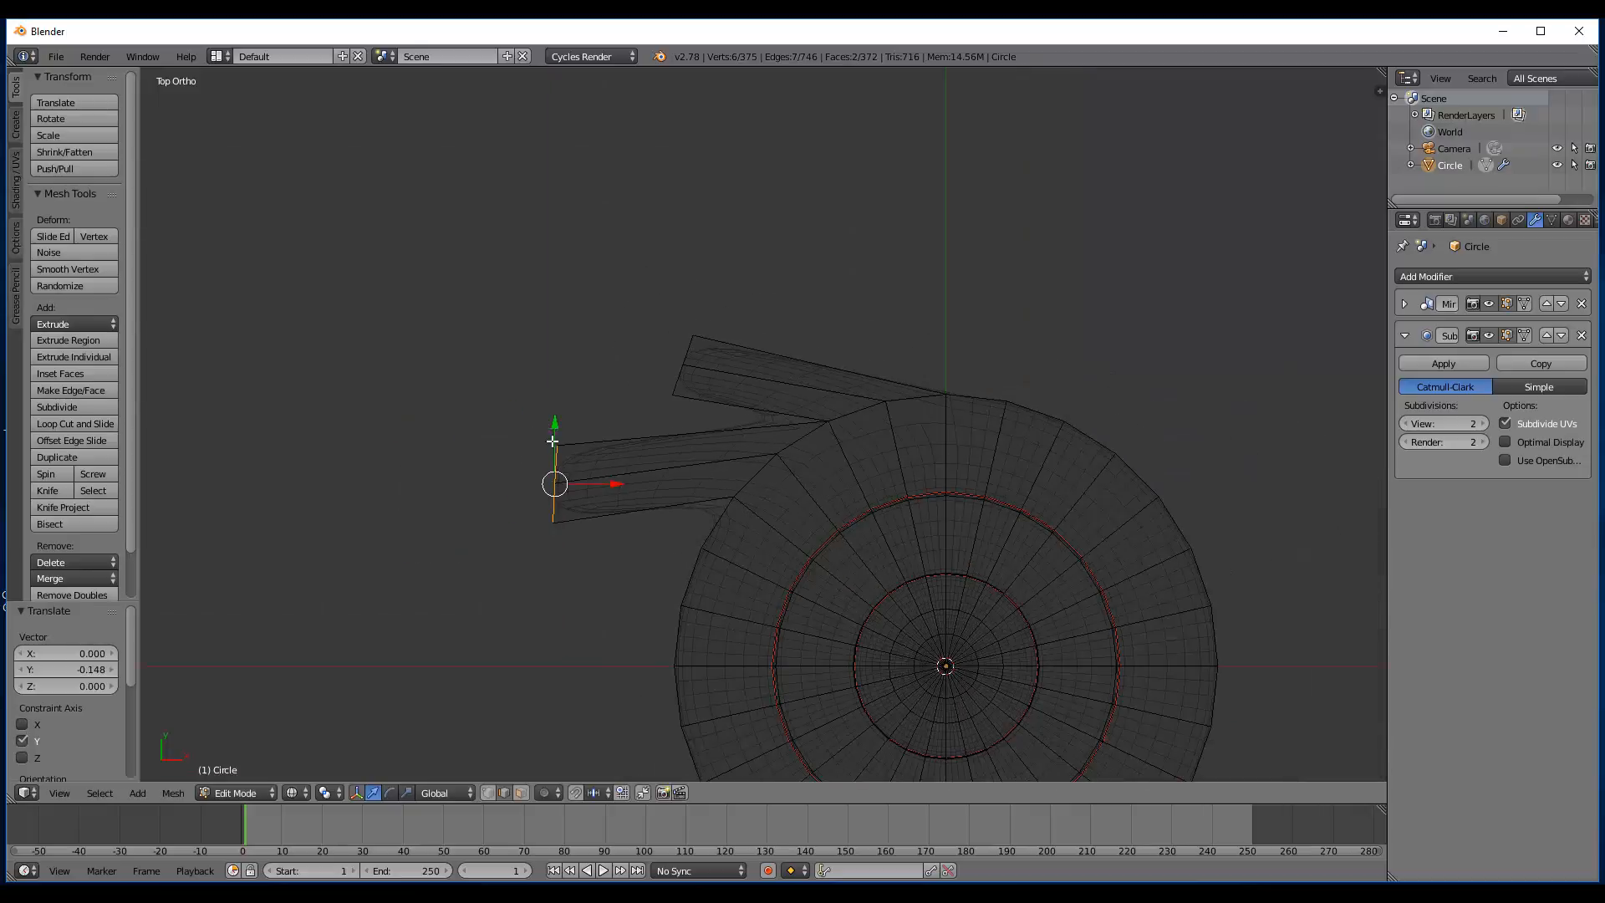
scroll(559, 506, up, 4)
key(r)
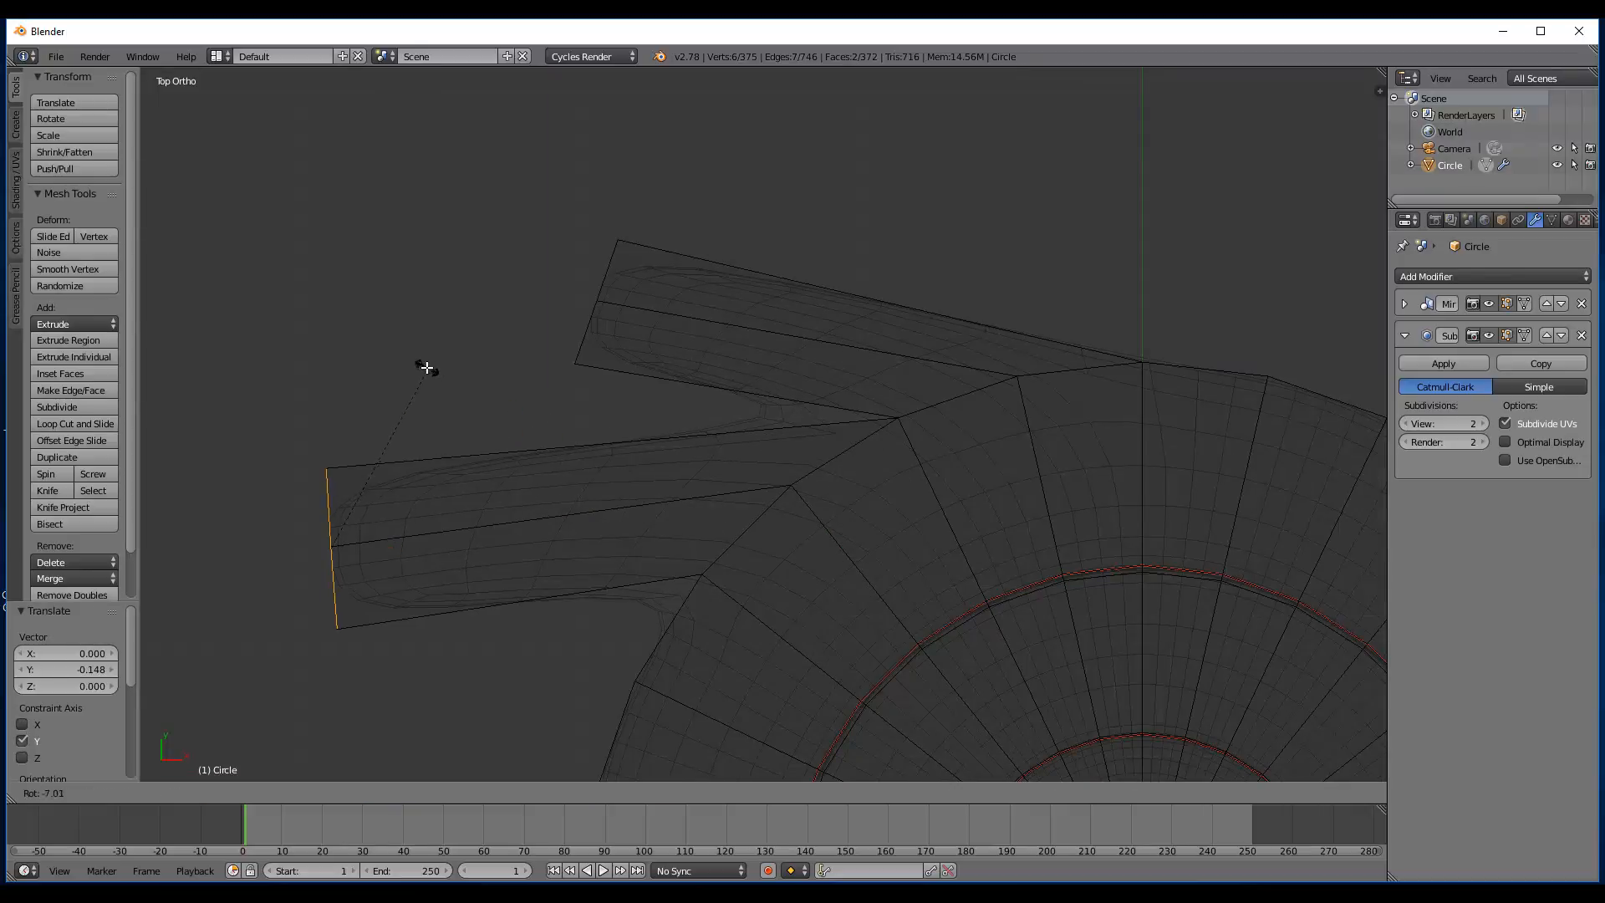
click(425, 364)
key(z)
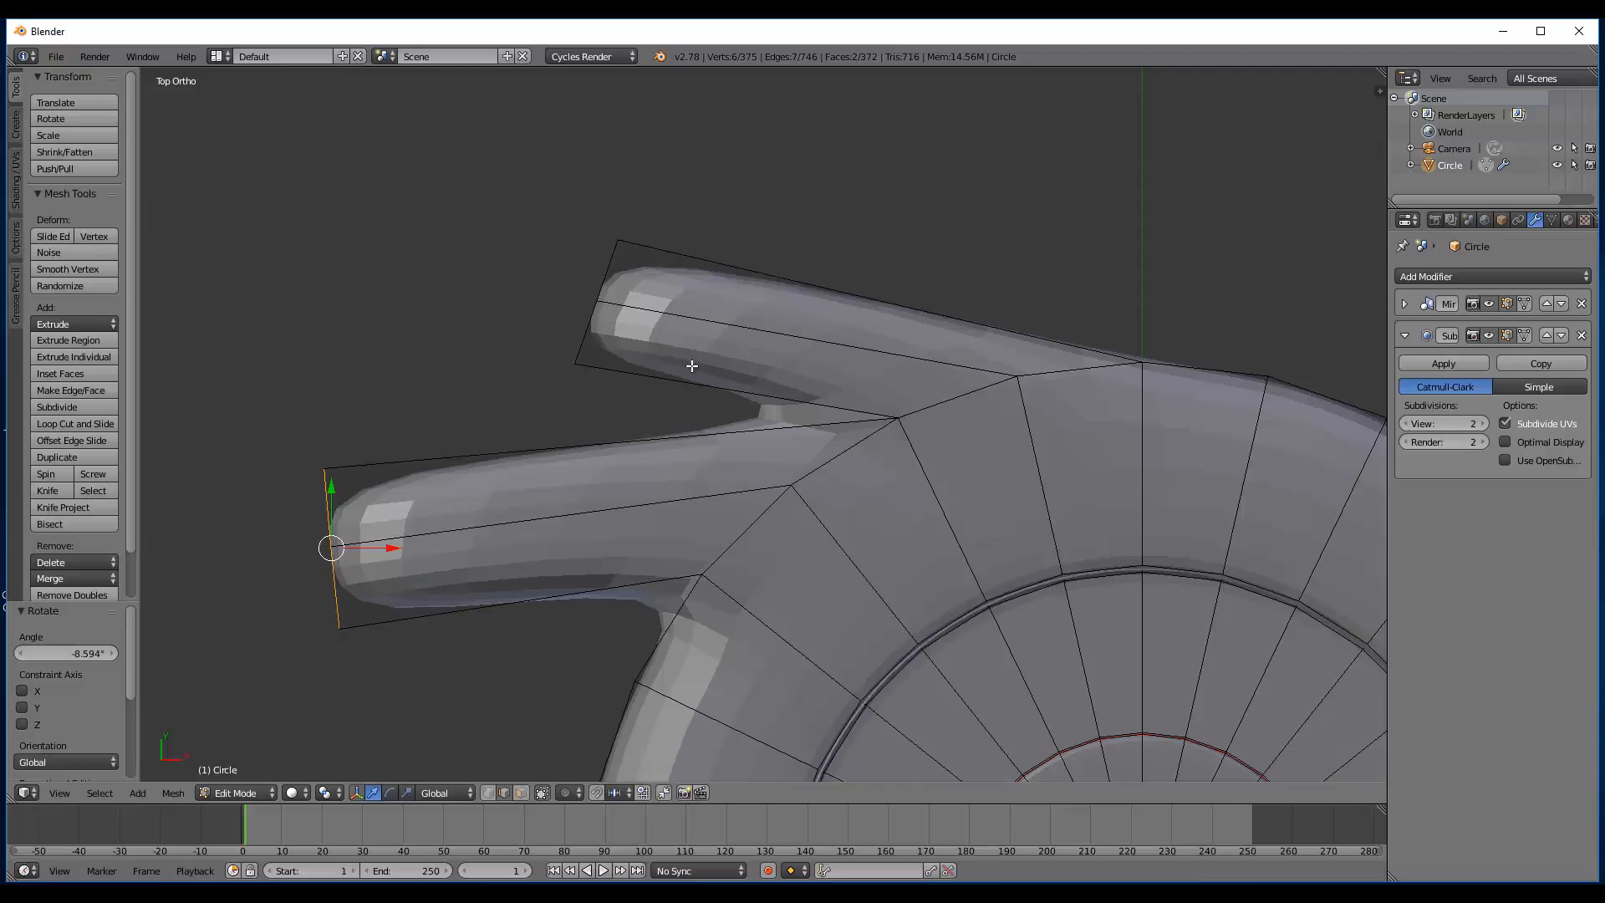
- Hide the Subdivision Surface effect in the viewport and switch to face selection in Edit Mode
scroll(692, 366, down, 2)
key(Tab)
scroll(781, 438, down, 3)
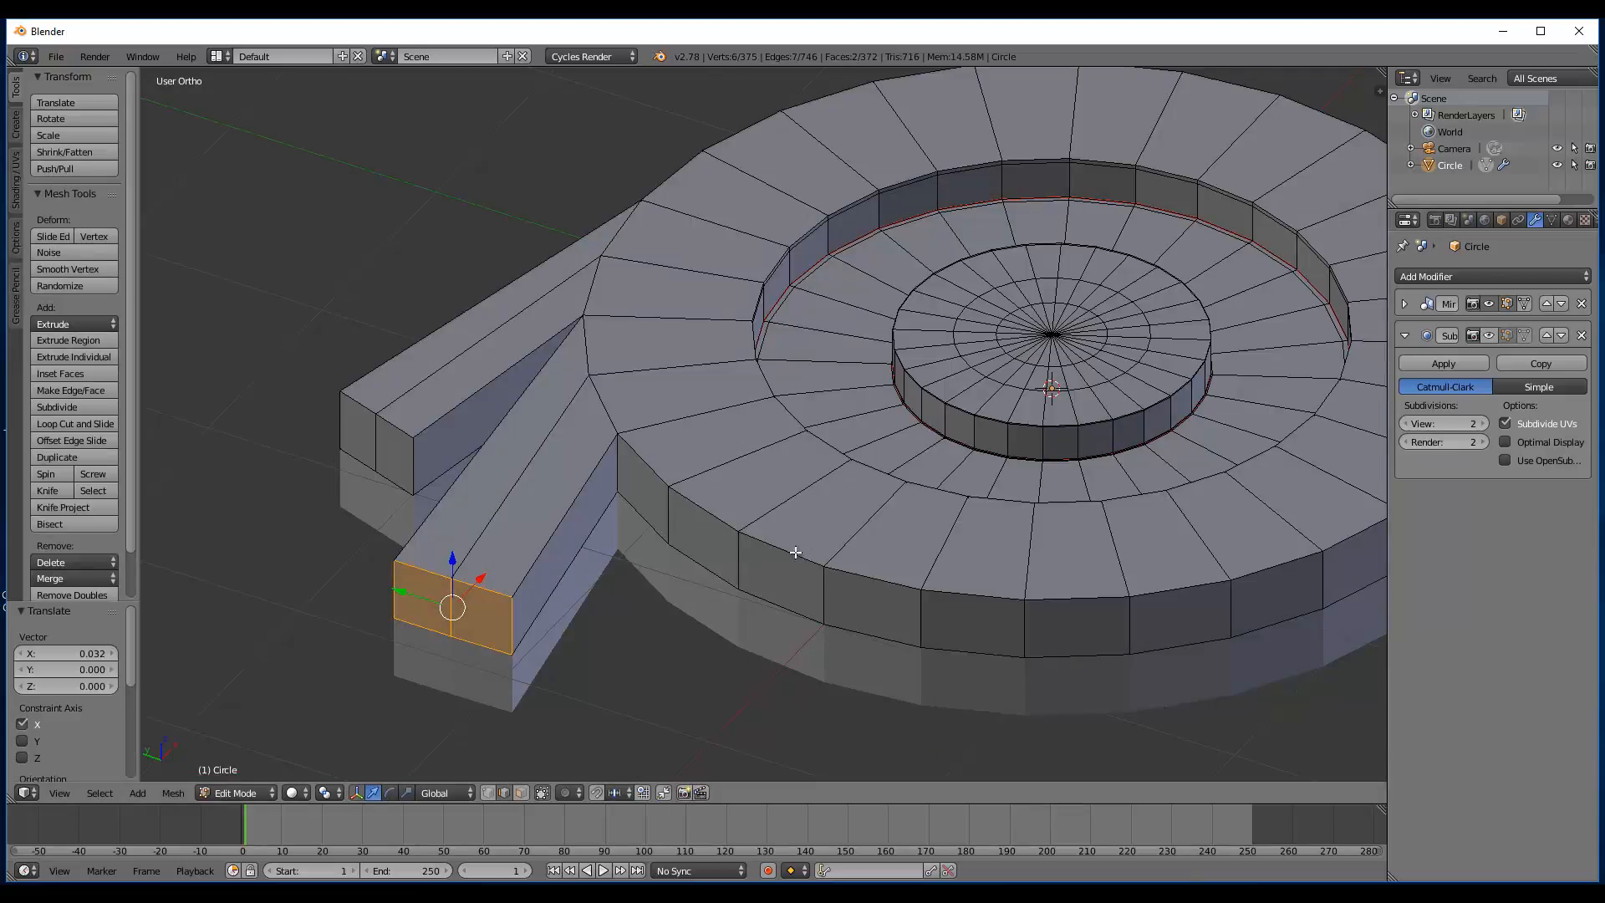
scroll(752, 501, down, 2)
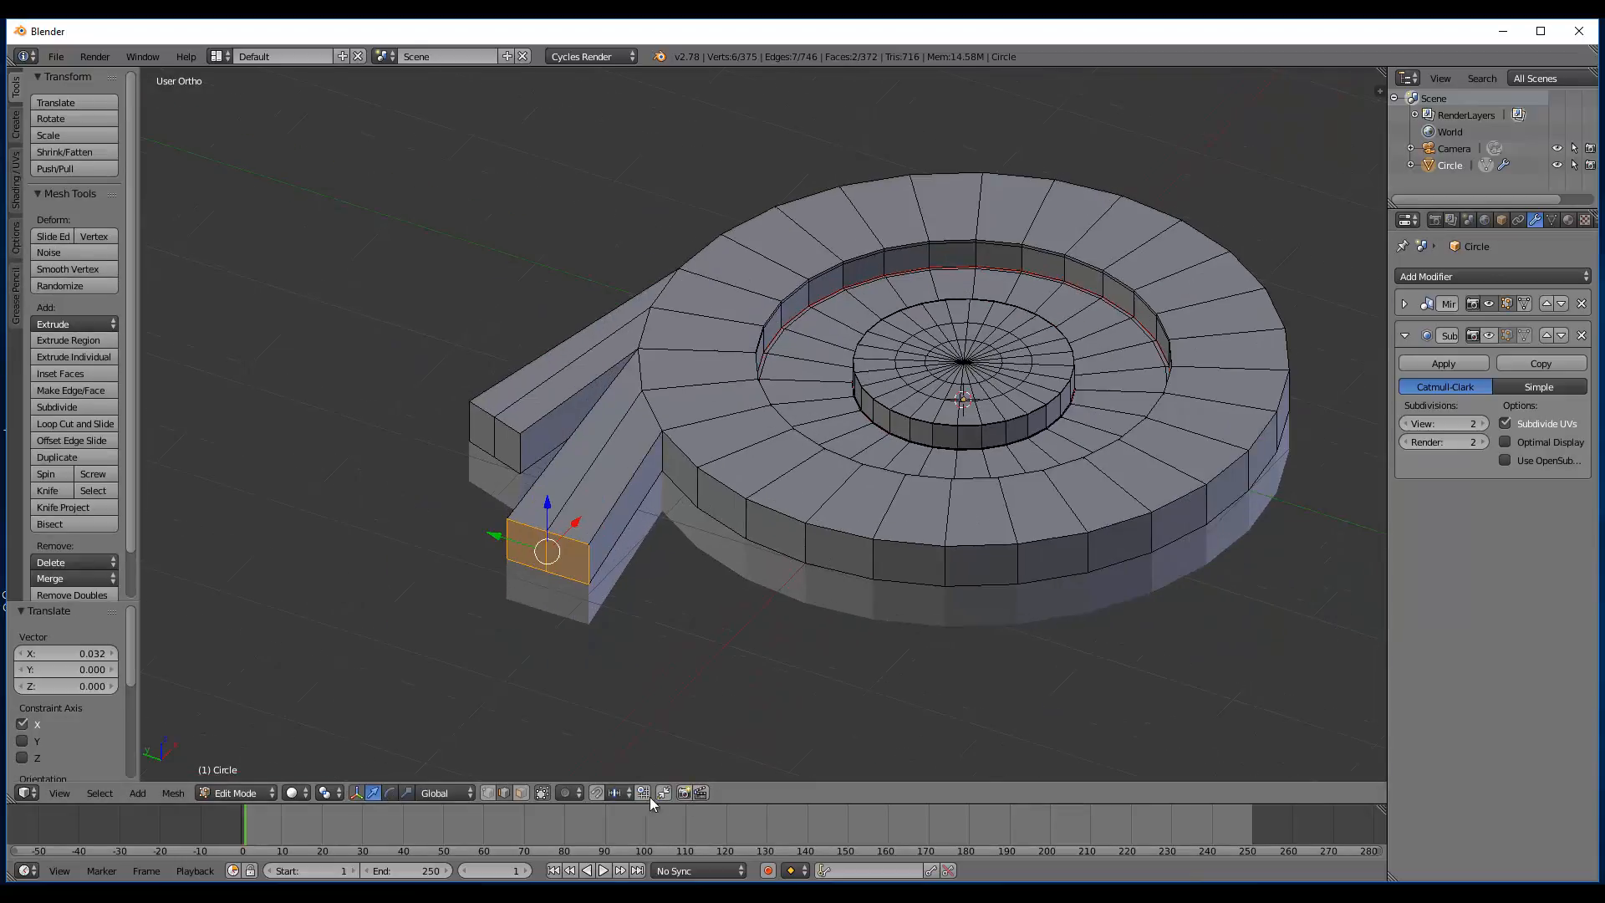
click(520, 792)
- Extrude the two outer side faces next to the second extension by about 1.628 to start a third extension
click(672, 472)
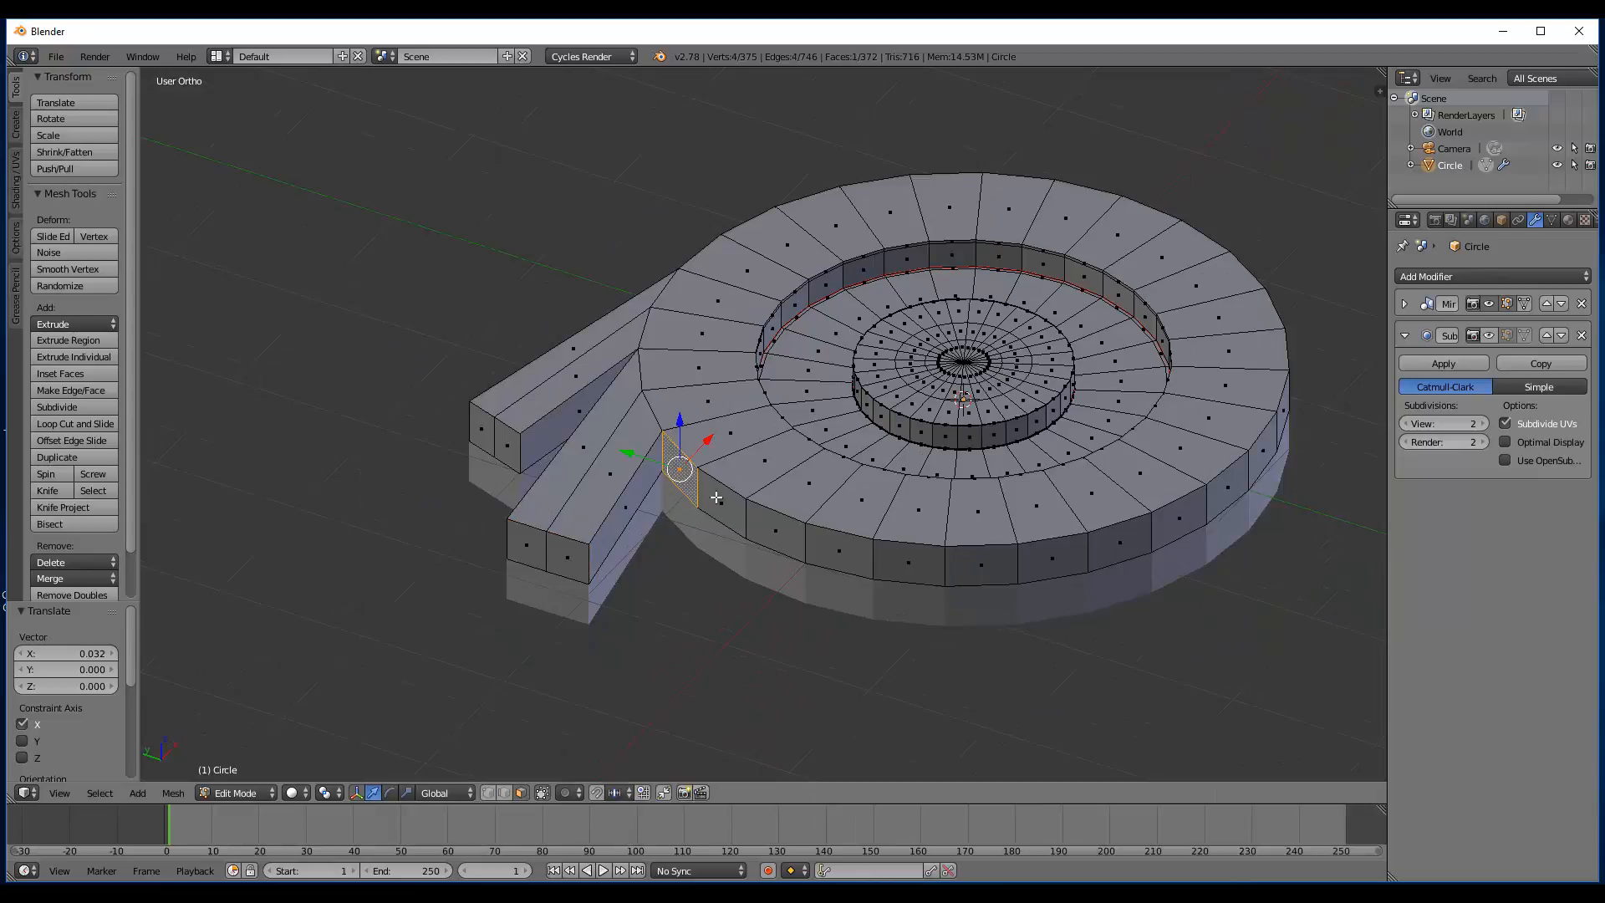
shift+click(764, 529)
mouse_move(777, 529)
middle_down()
mouse_move(709, 530)
mouse_move(694, 468)
middle_up()
shift+click(709, 530)
key(KP_7)
scroll(690, 437, up, 3)
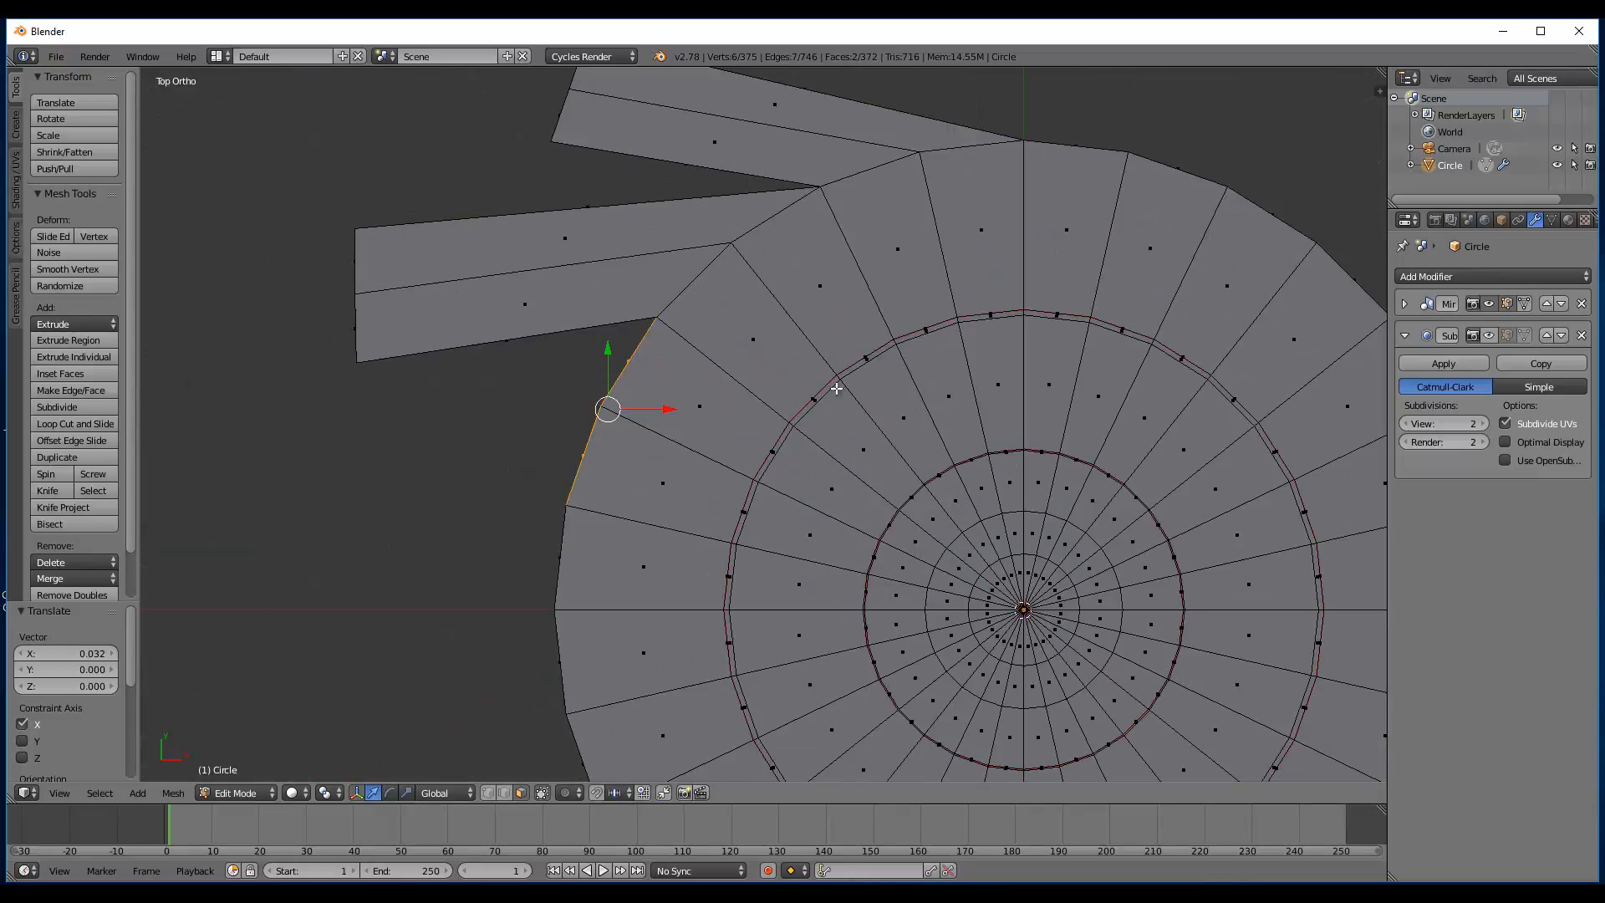
key(e)
click(315, 278)
- Move the third extension's end down along Y and scale it to about 0.214 along X
key(g)
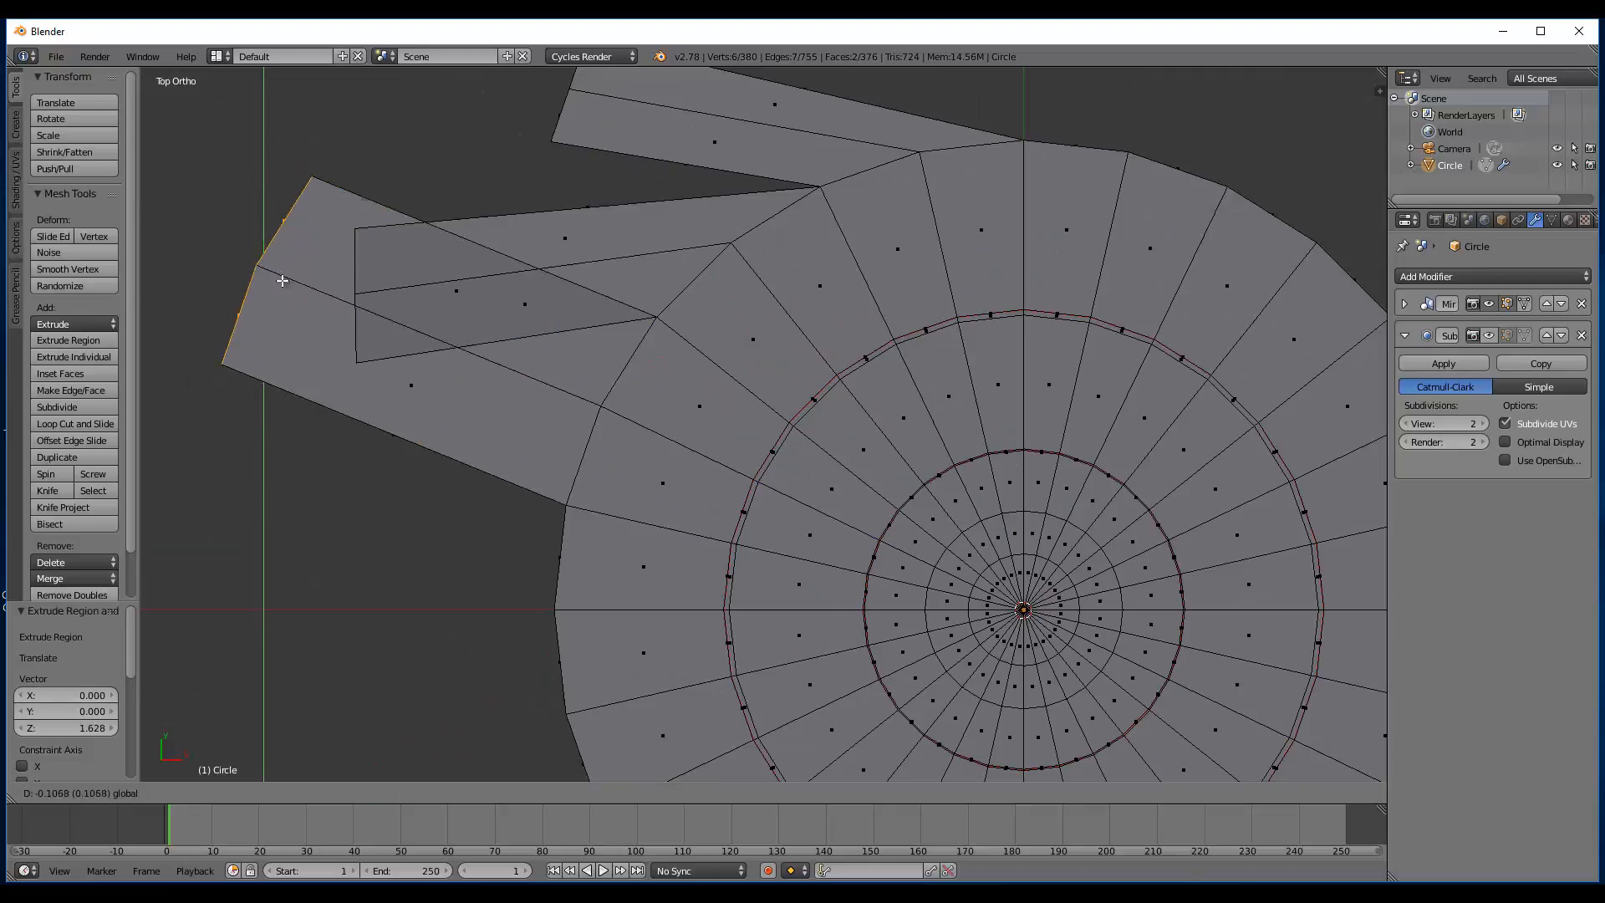
click(293, 423)
key(s)
key(x)
click(361, 459)
- Rotate the third extension's end by about -11.1°, scale it by about 1.15 along Y and return to Object Mode
key(r)
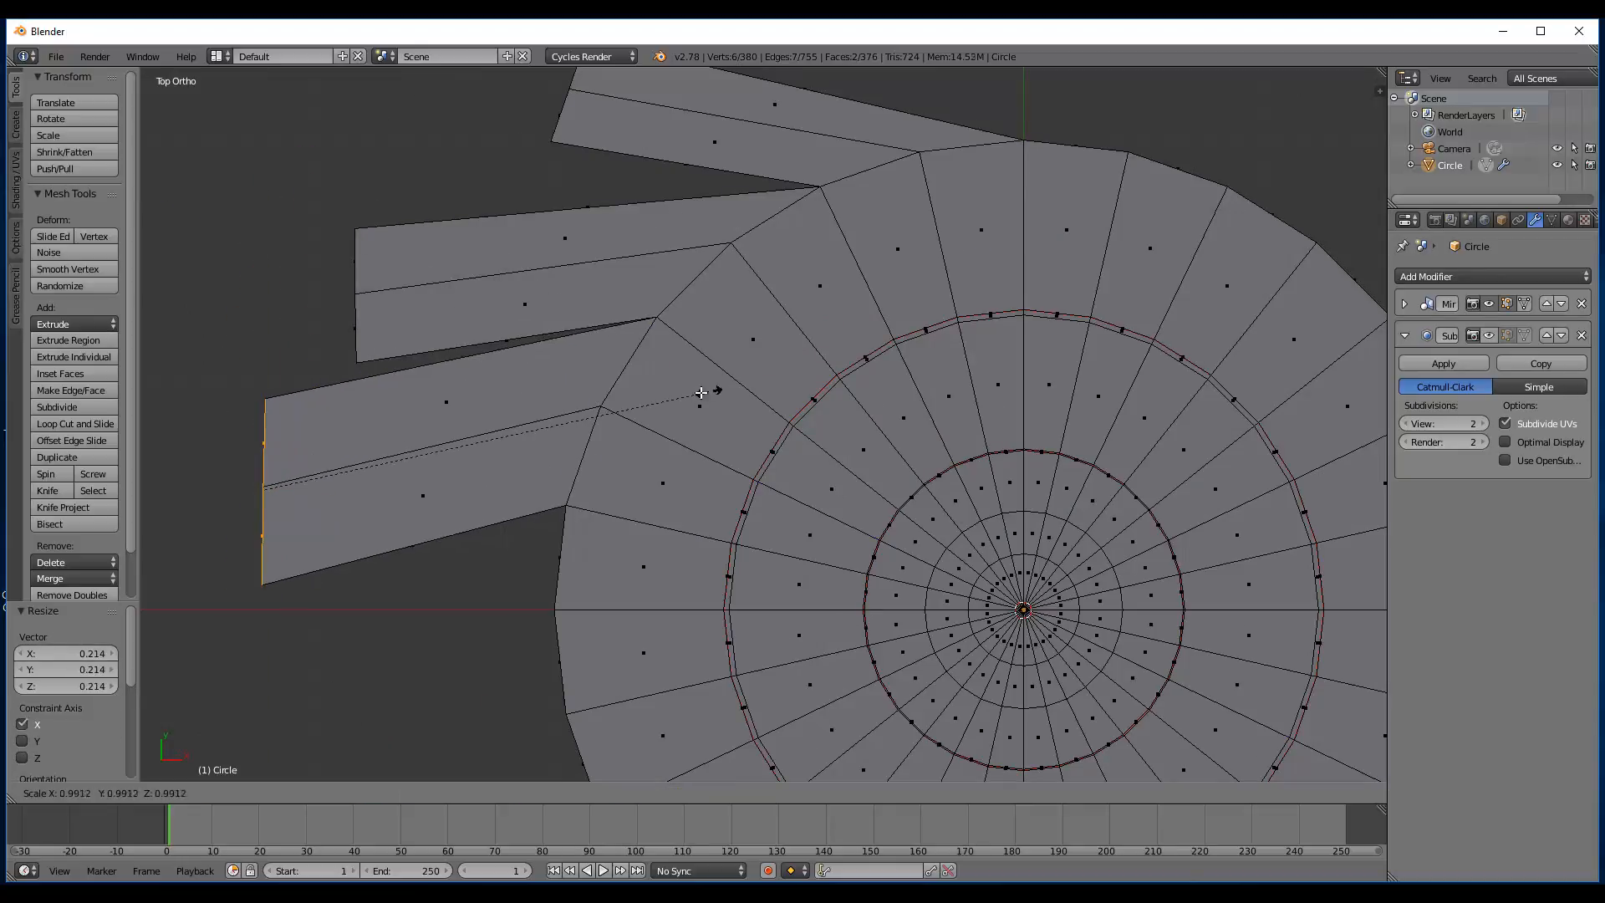
click(251, 469)
key(s)
key(y)
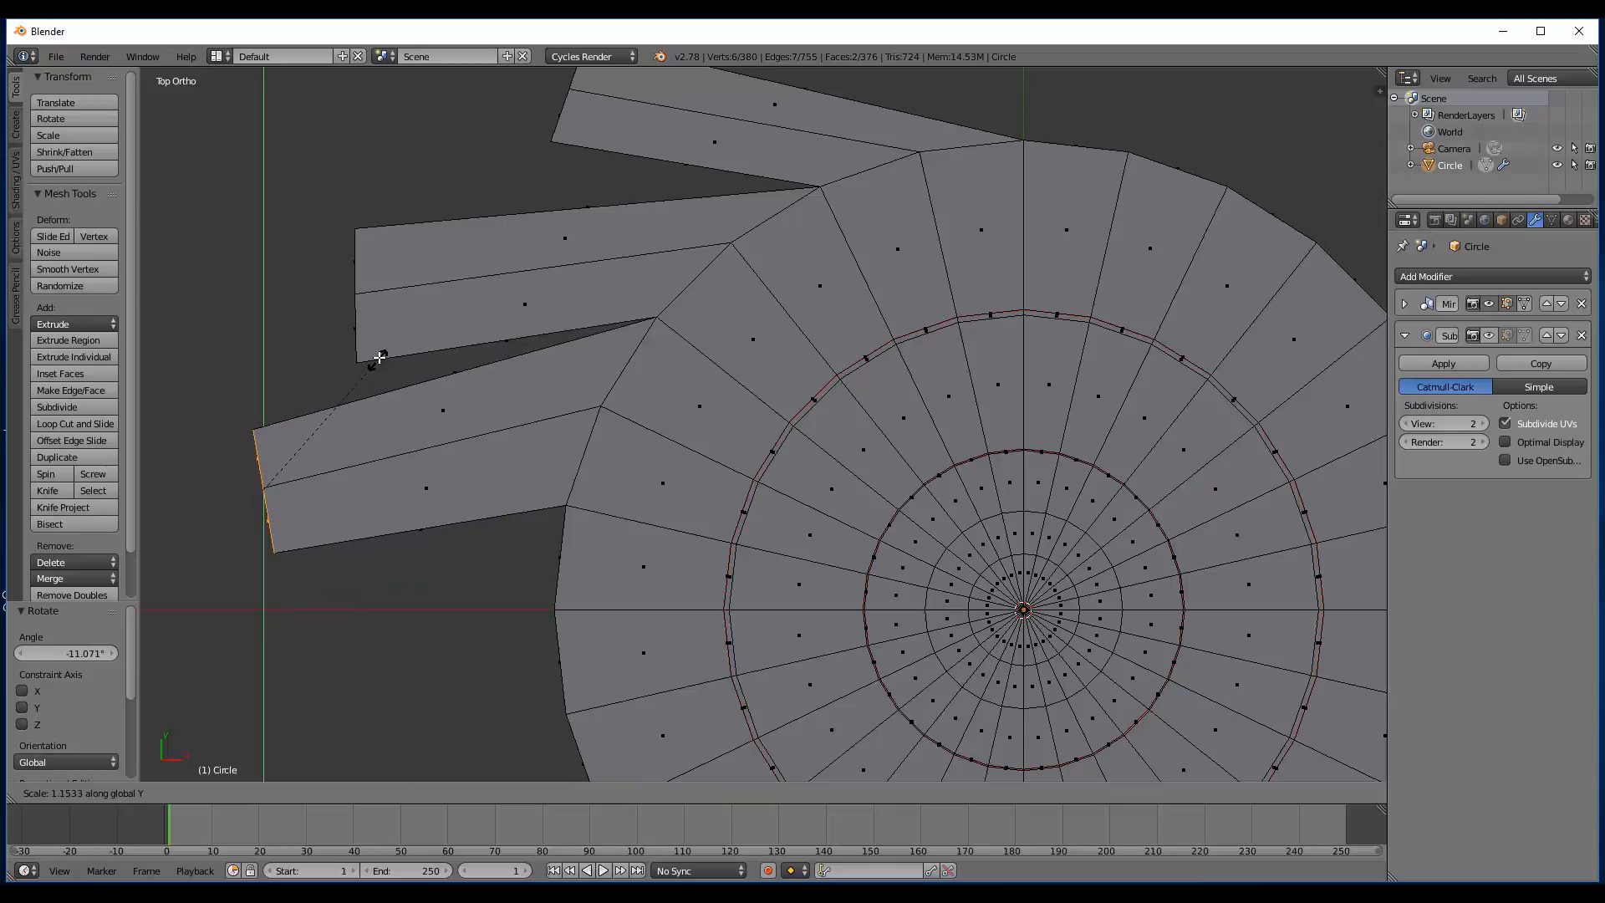
click(375, 360)
key(Tab)
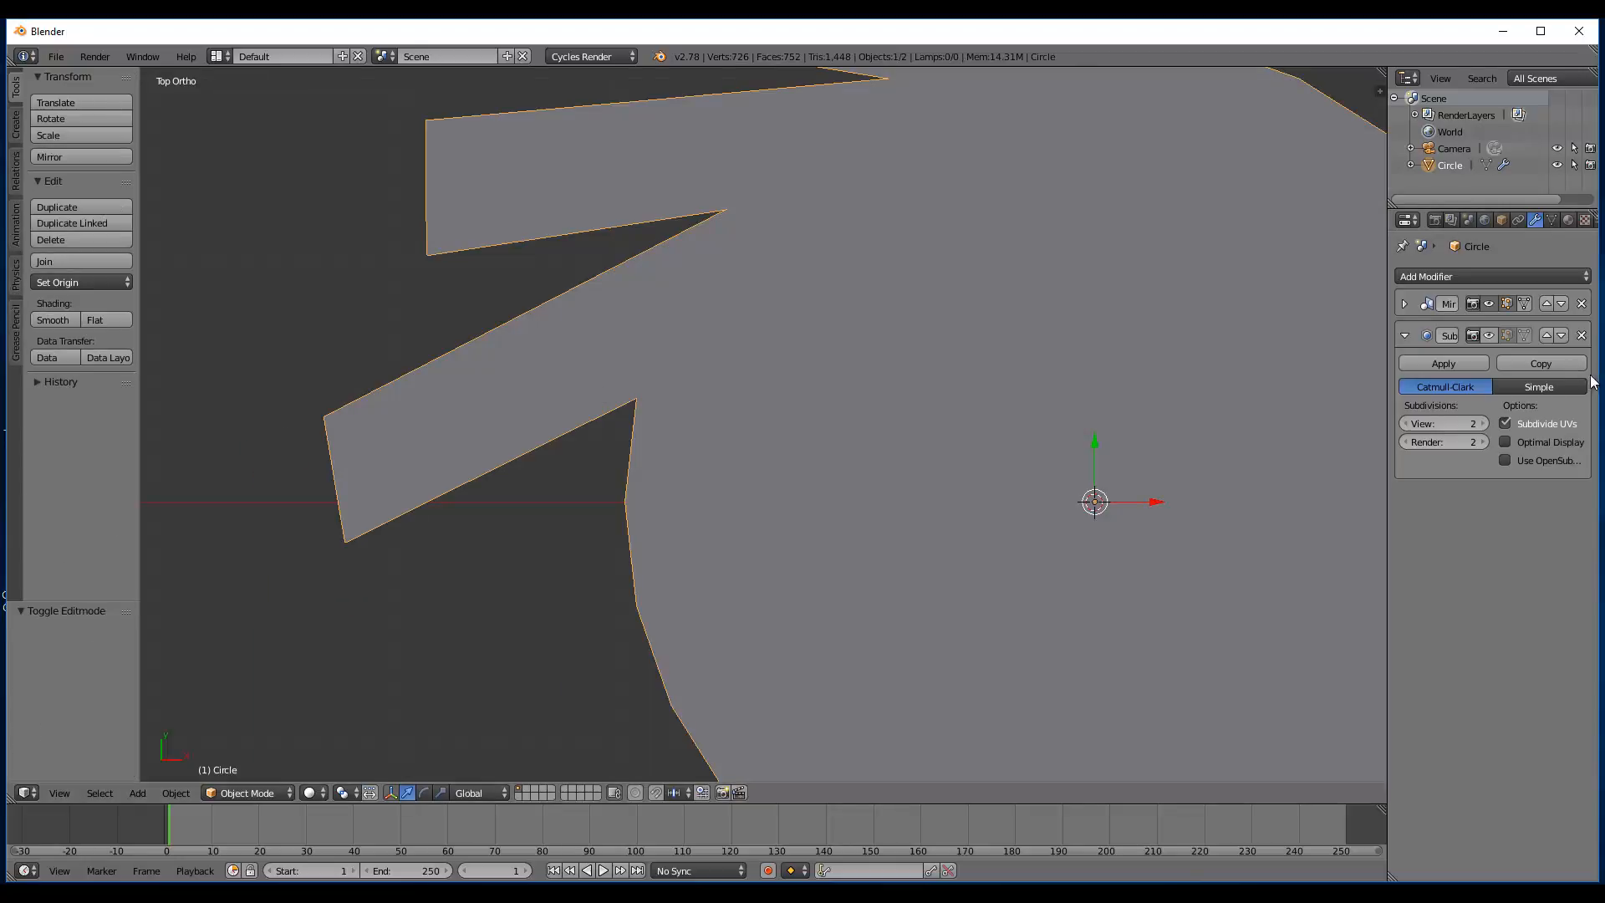
- Show the Subdivision Surface effect in the viewport, rotate the third extension's end by about -8.7° and return to Object Mode
click(1489, 336)
key(Tab)
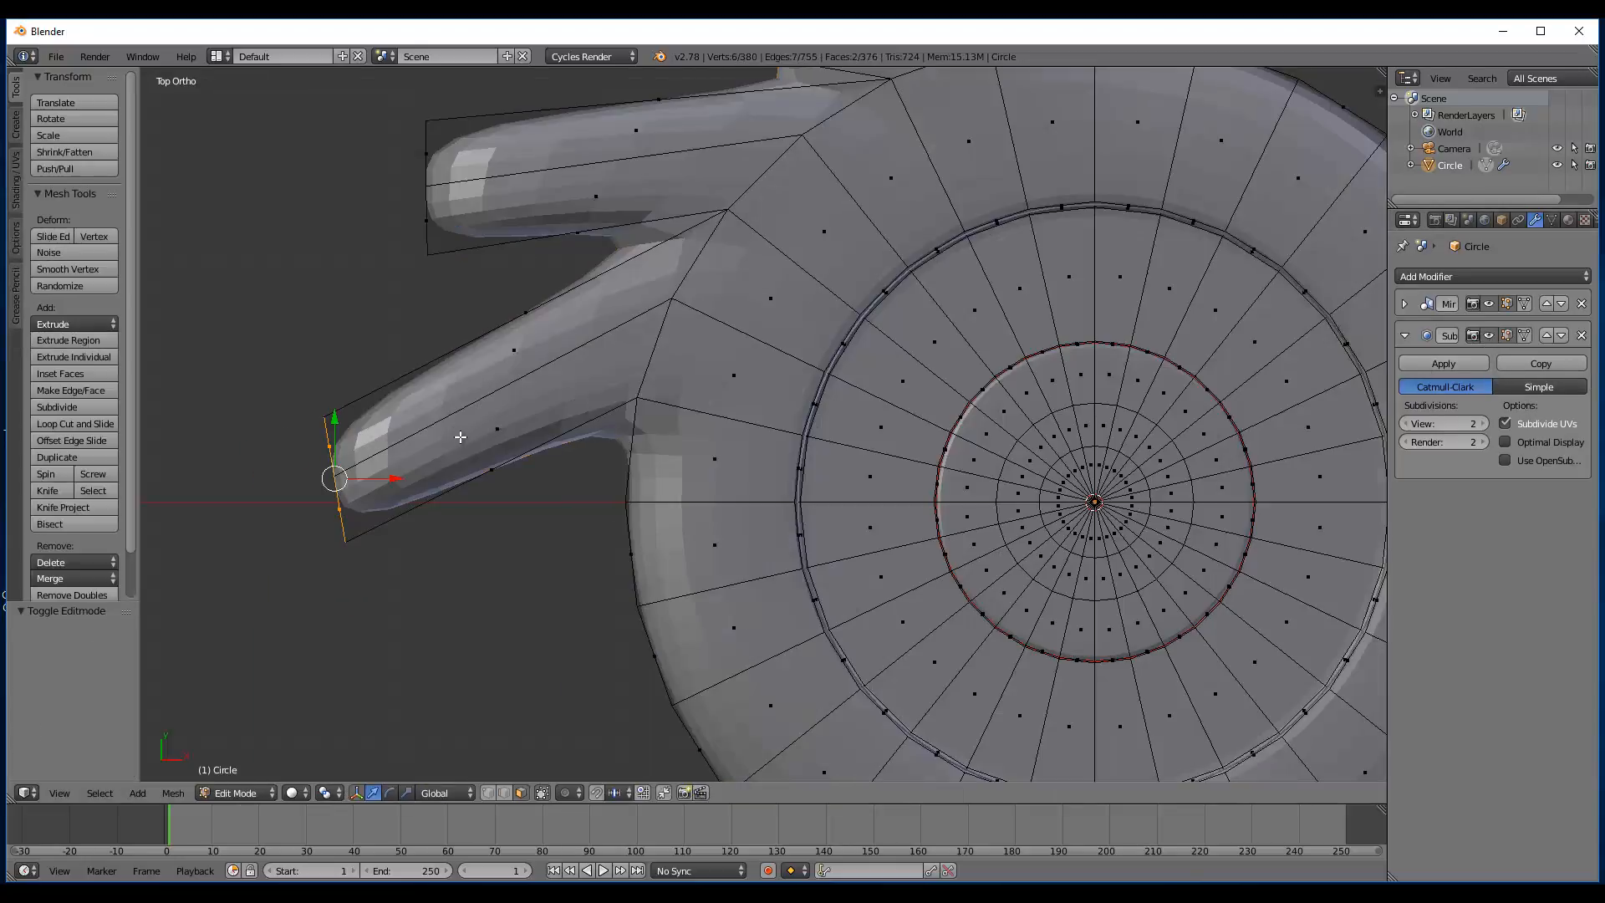
key(r)
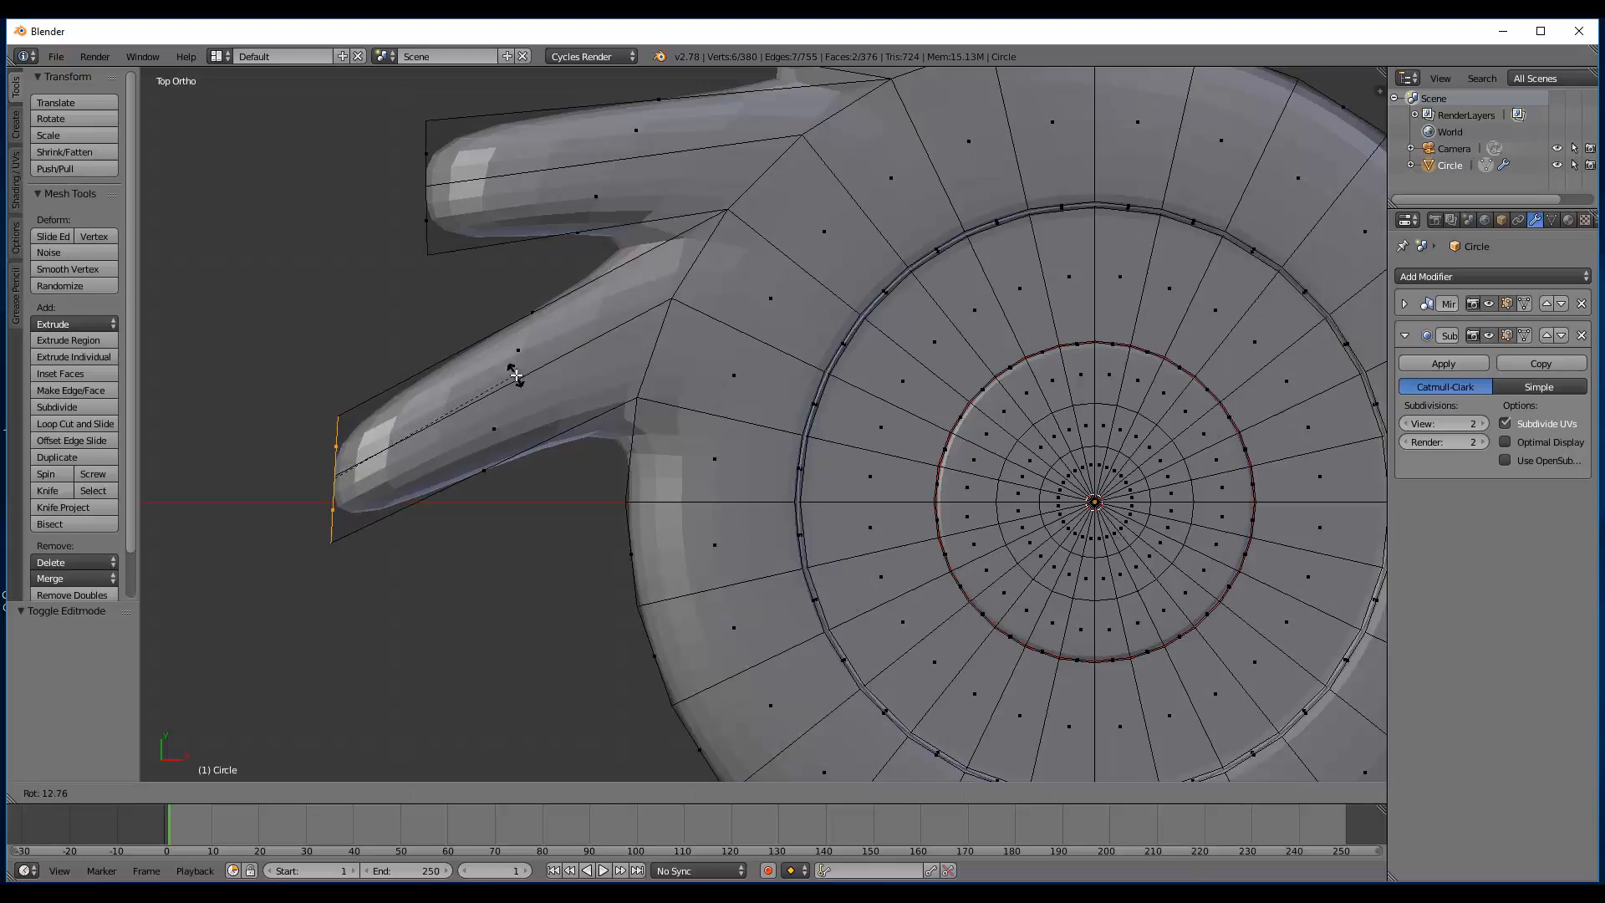
click(437, 356)
scroll(445, 436, down, 2)
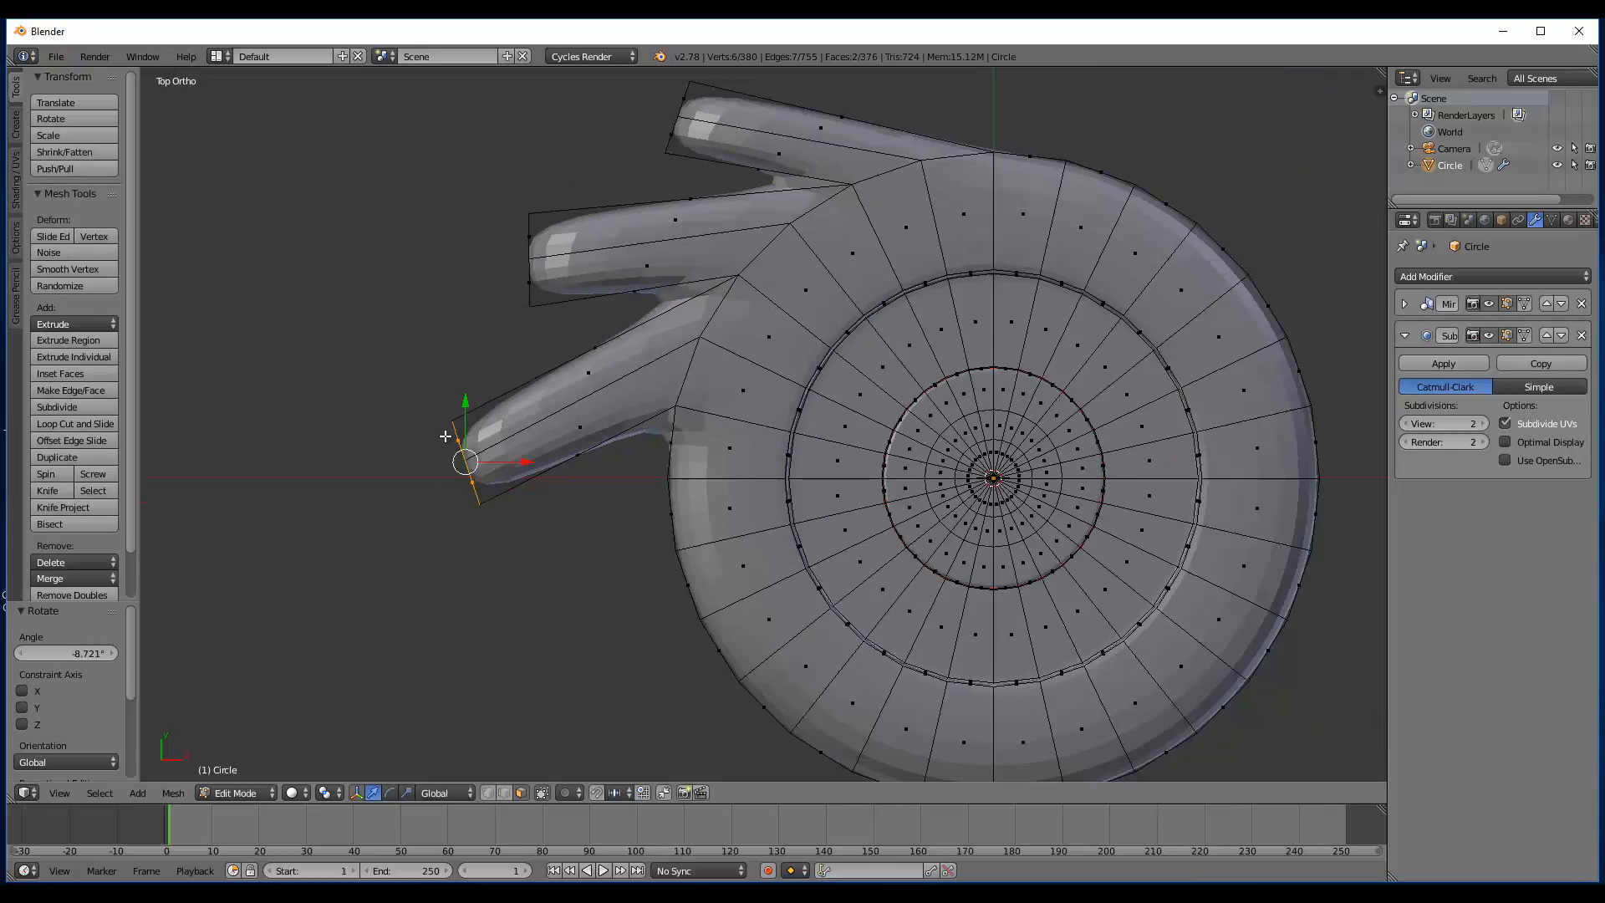
scroll(472, 459, up, 3)
scroll(589, 516, down, 1)
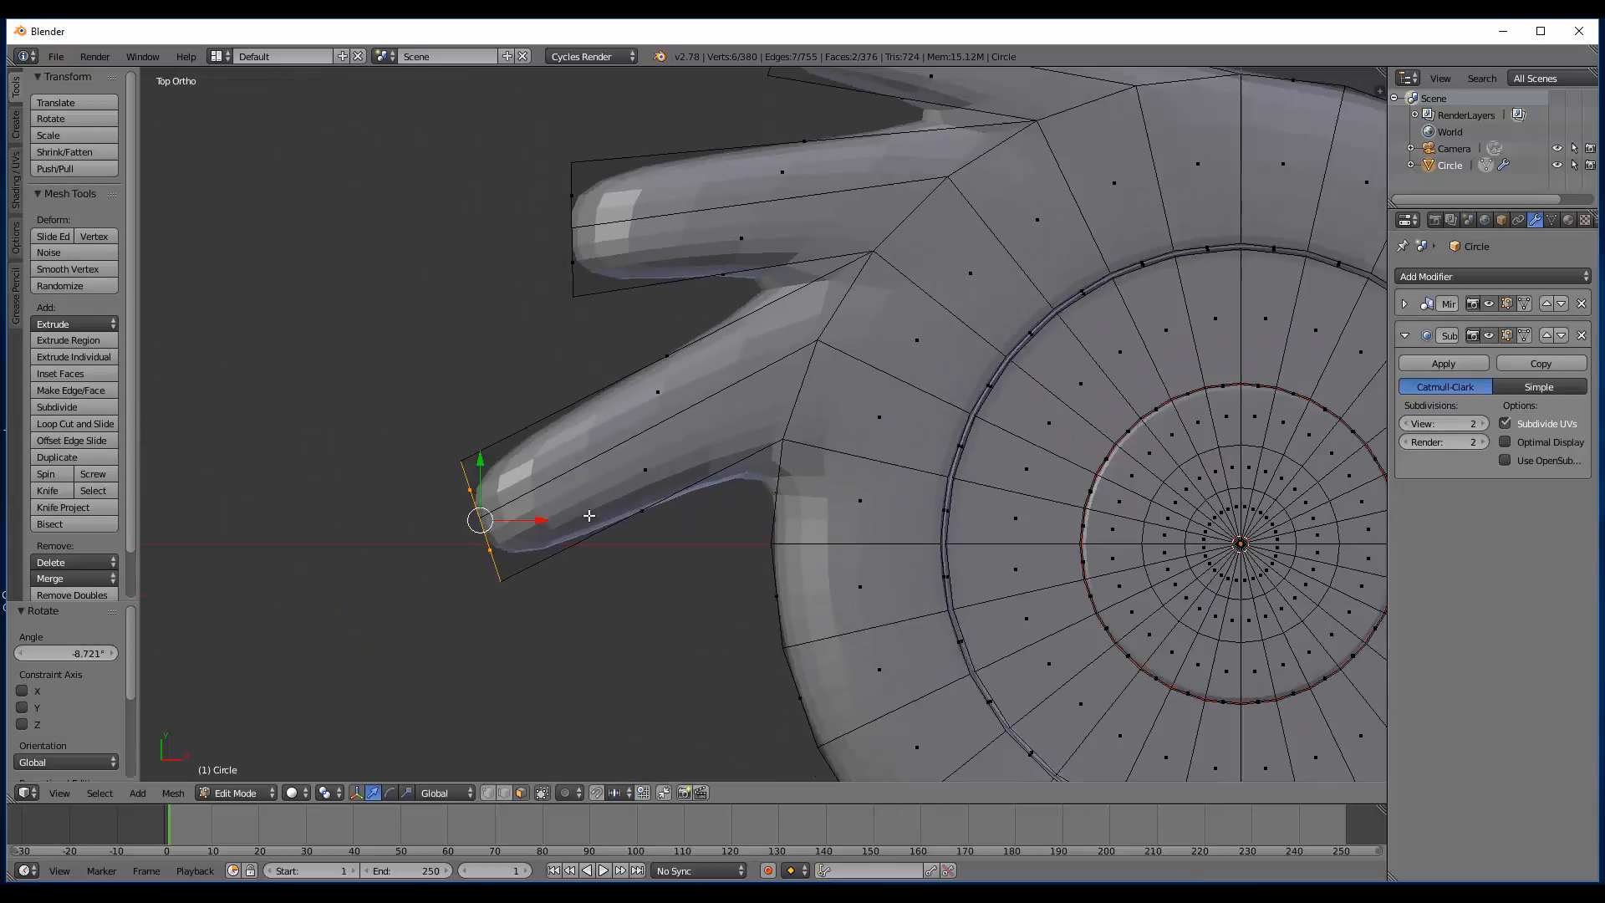
scroll(586, 508, down, 4)
key(Tab)
scroll(824, 389, down, 2)
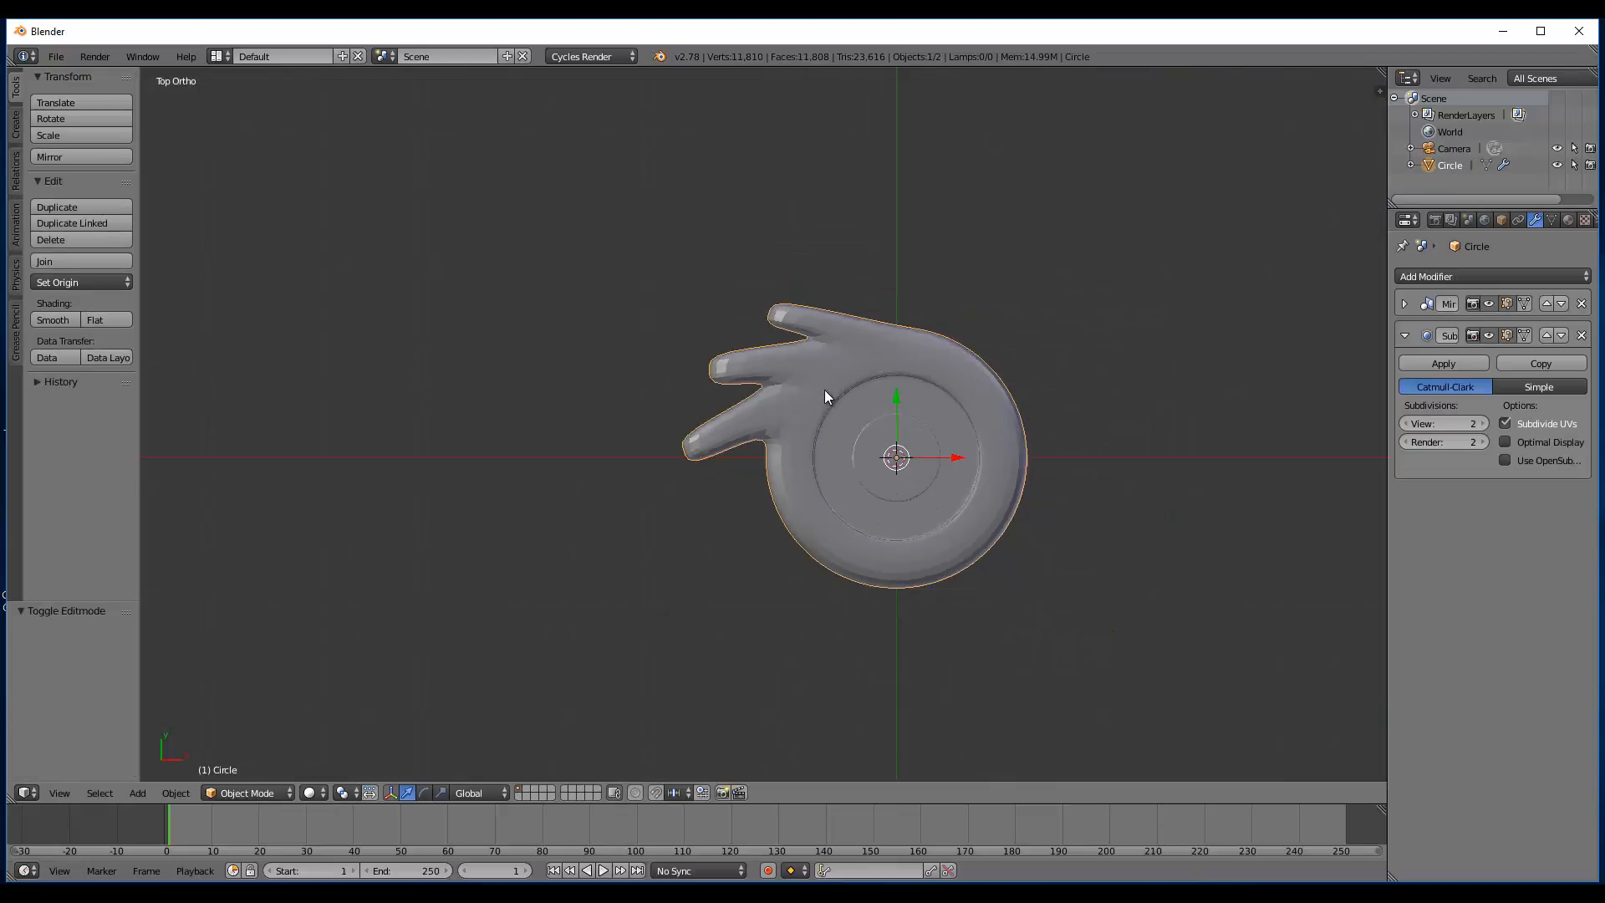
scroll(825, 390, up, 3)
scroll(823, 414, up, 2)
scroll(791, 401, down, 3)
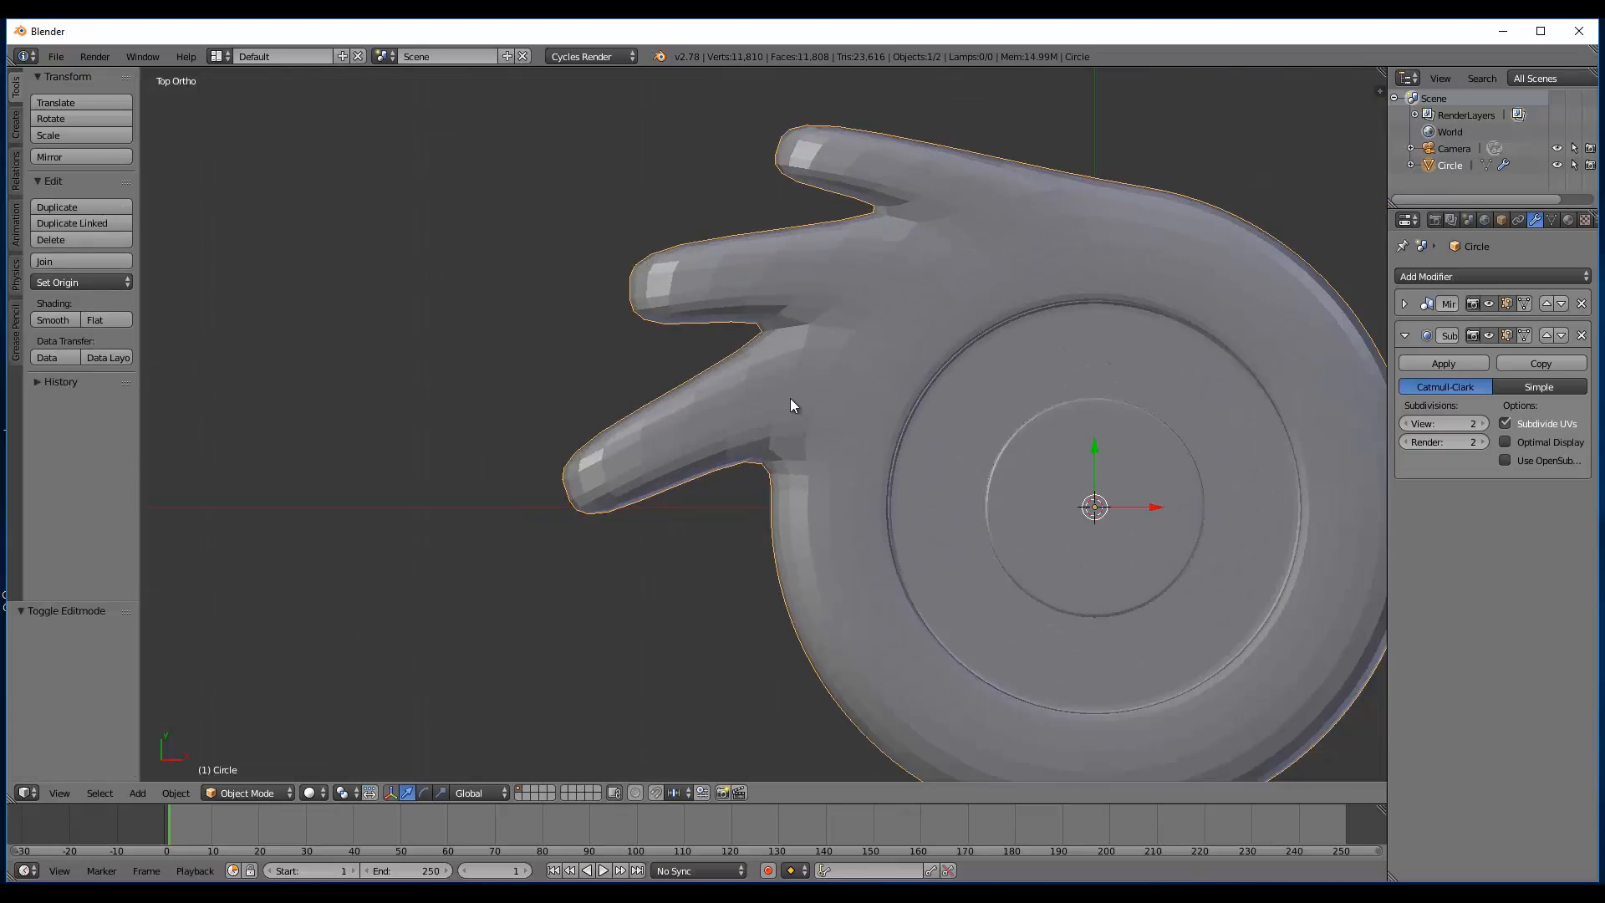
- Add a loop cut across the third extension in Edit Mode and slide it close to the extension's base at the disc
key(Tab)
scroll(663, 451, up, 6)
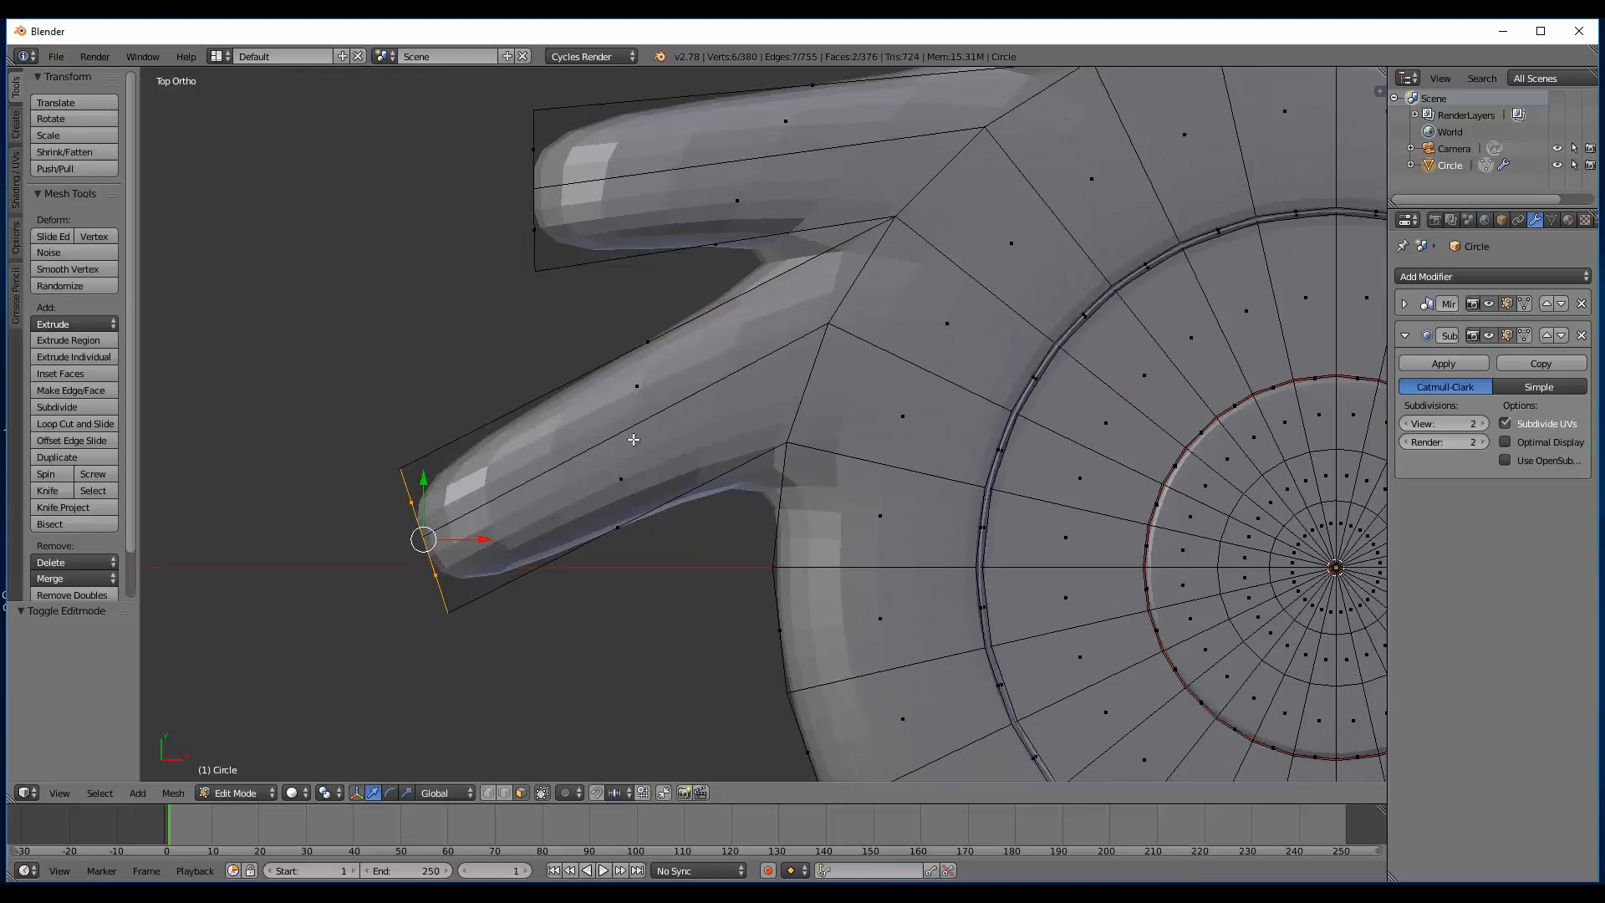
key(ctrl+r)
click(630, 438)
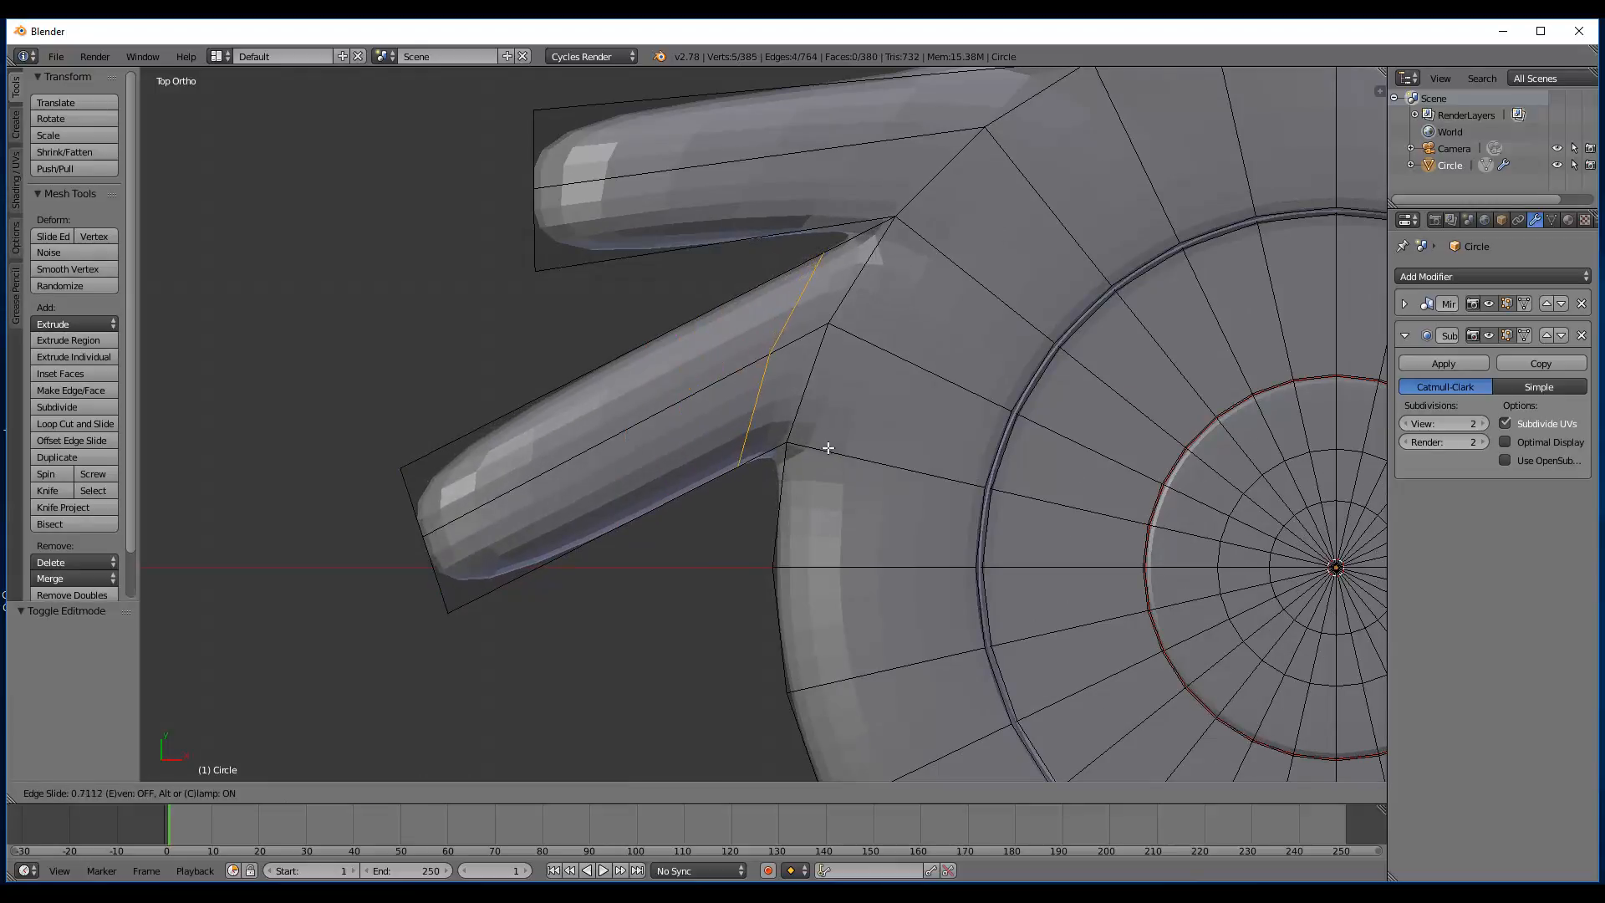
click(881, 457)
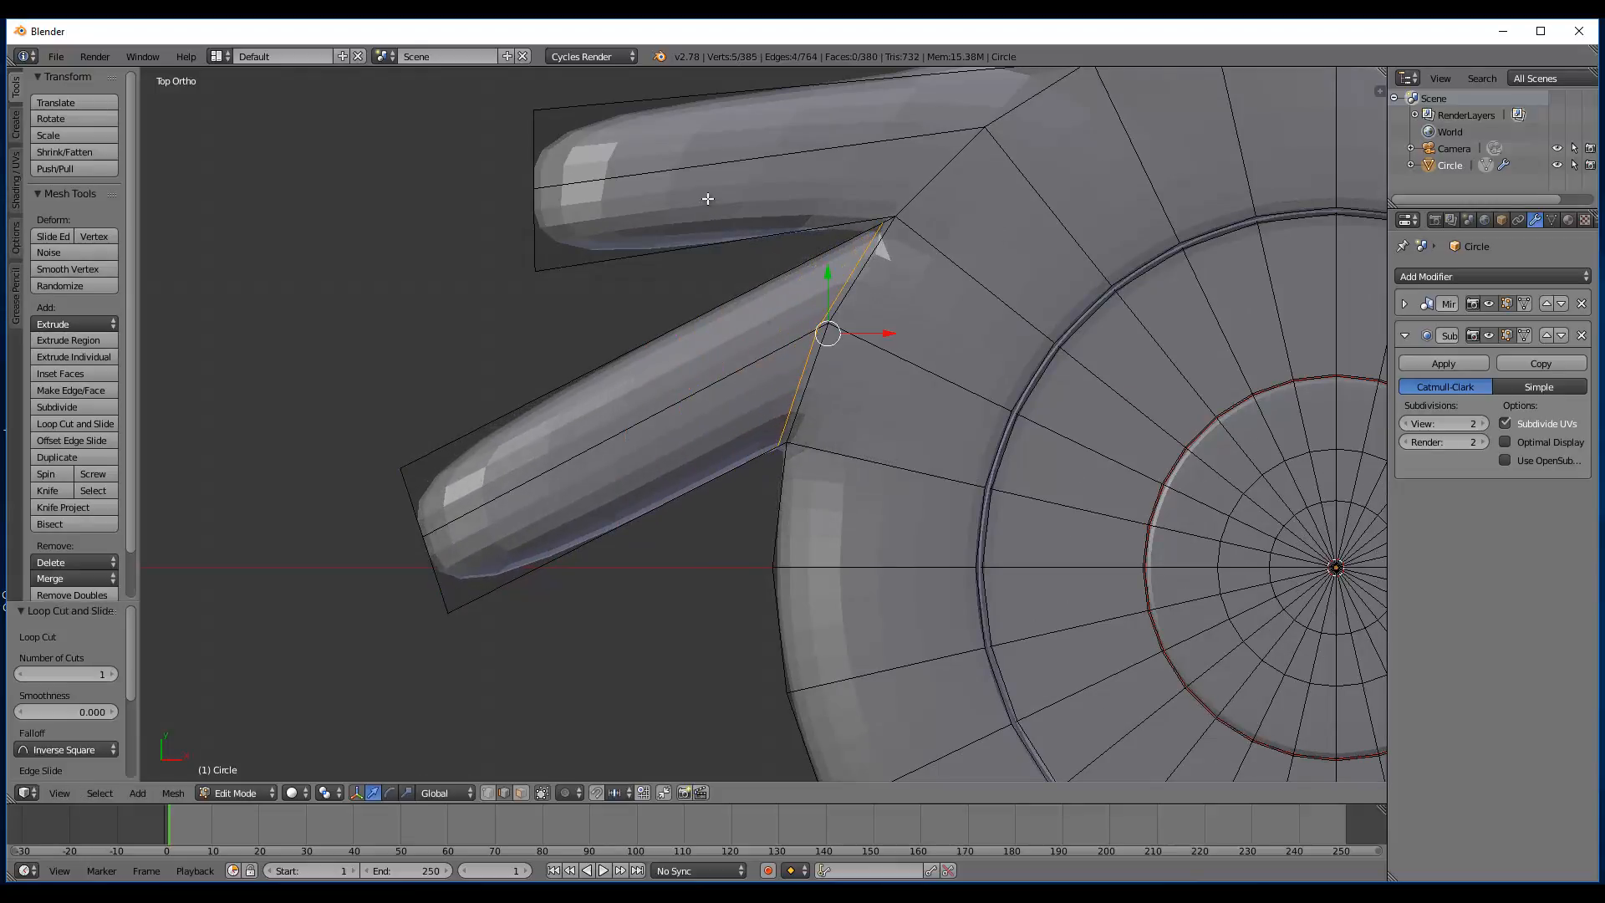
- Add a loop cut across the second extension and slide it close to its base at the disc
scroll(734, 202, down, 1)
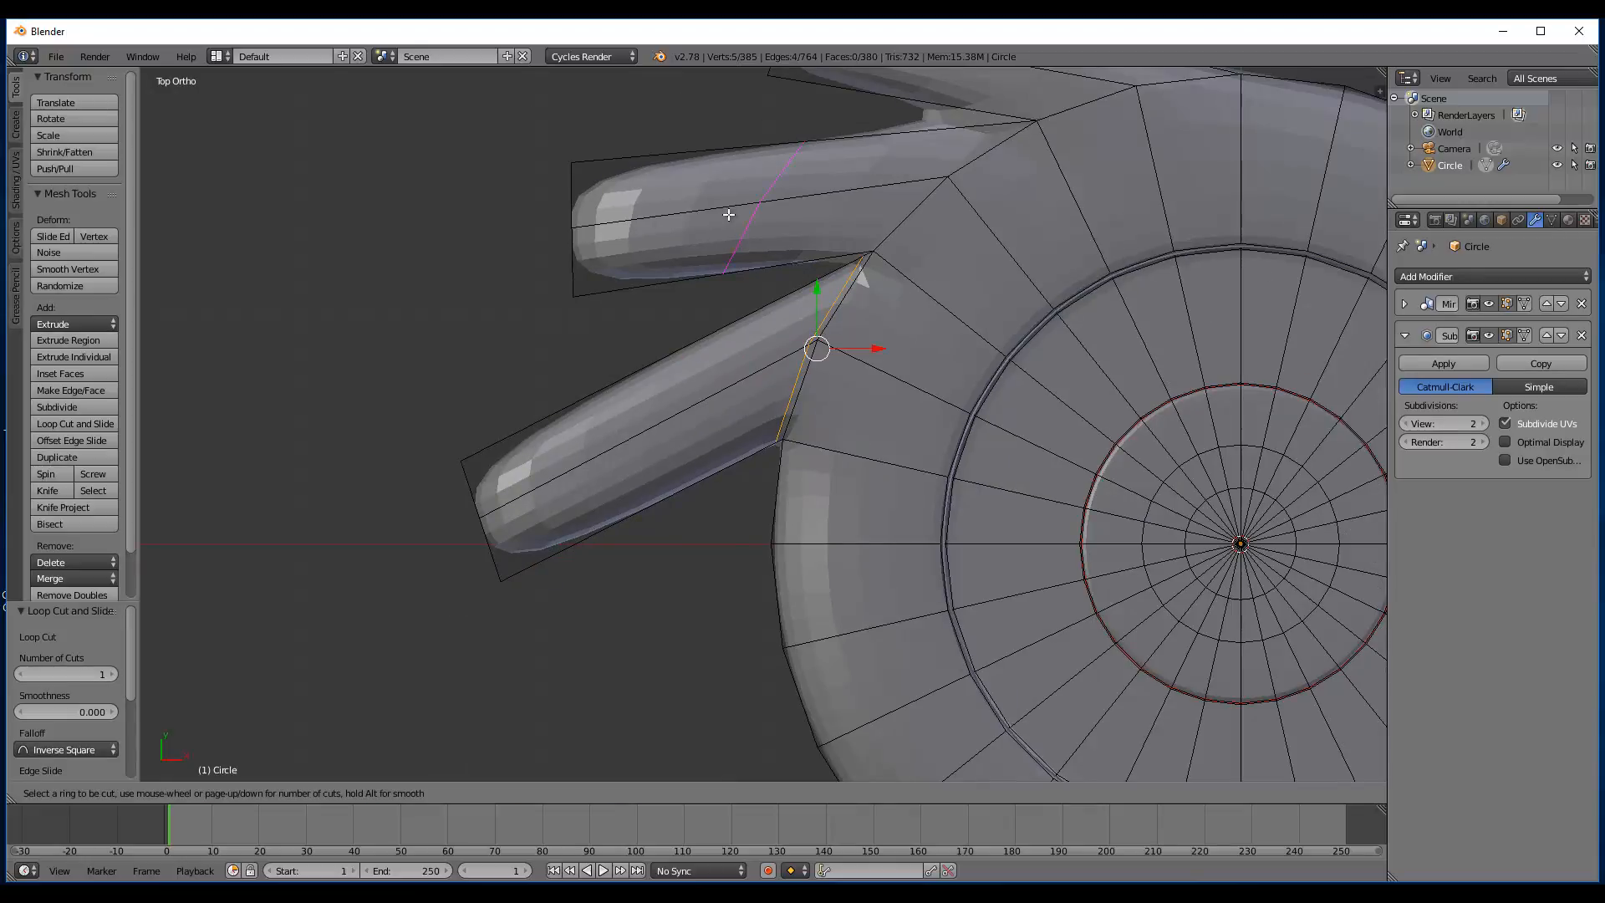
key(ctrl+r)
click(861, 244)
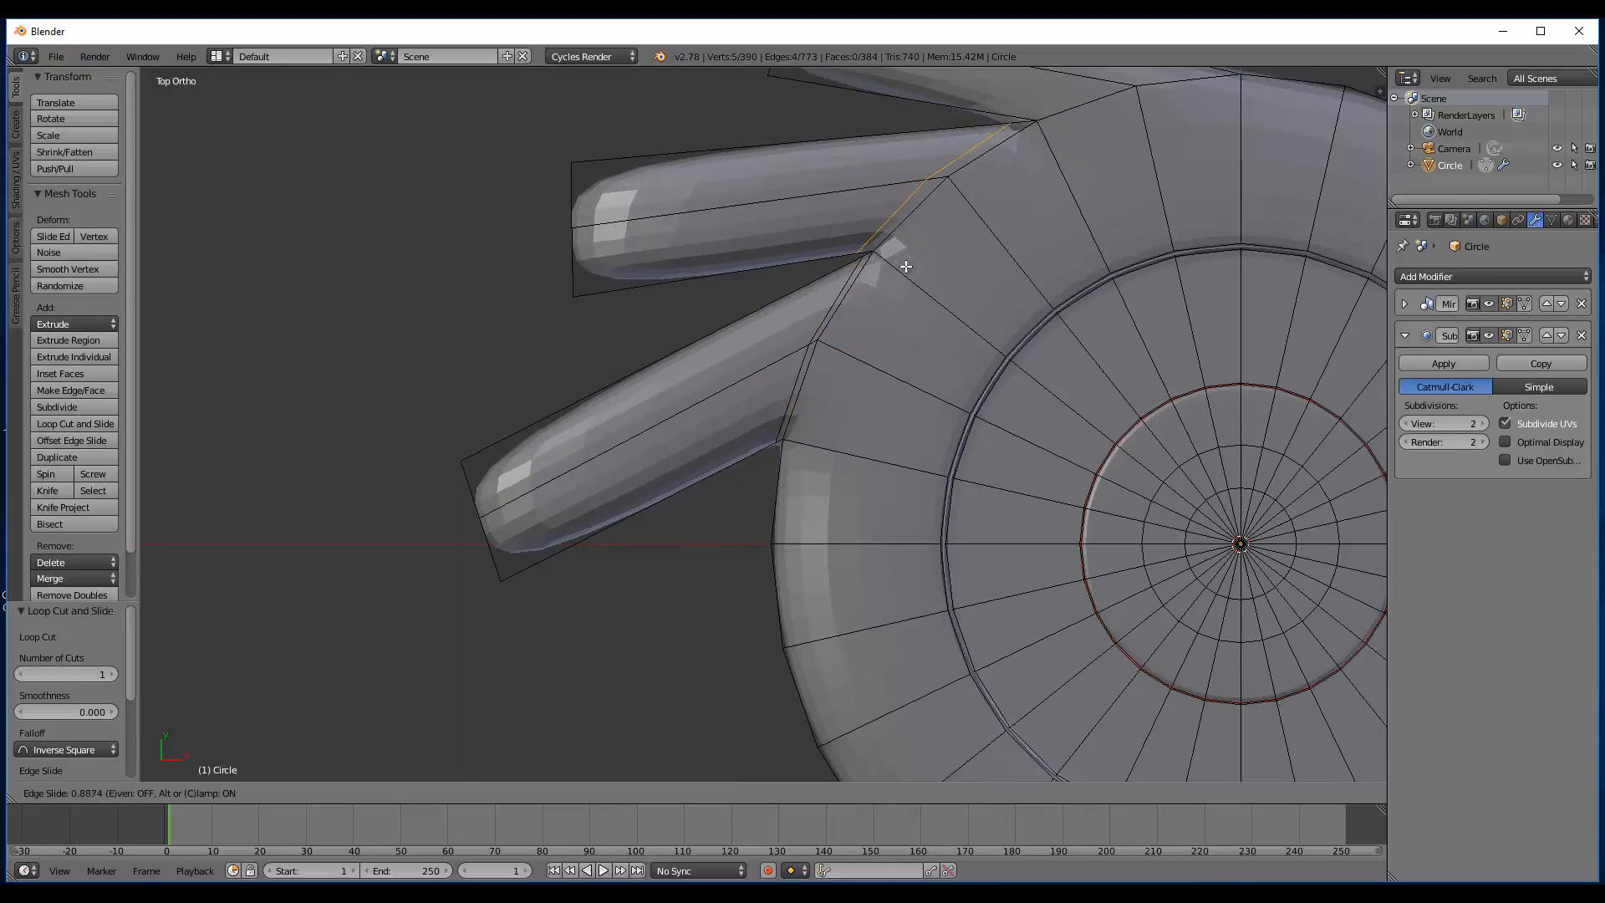
click(912, 269)
- Add a loop cut across the first extension, placed close to its base at the disc
shift+middle_drag(912, 269, 829, 552)
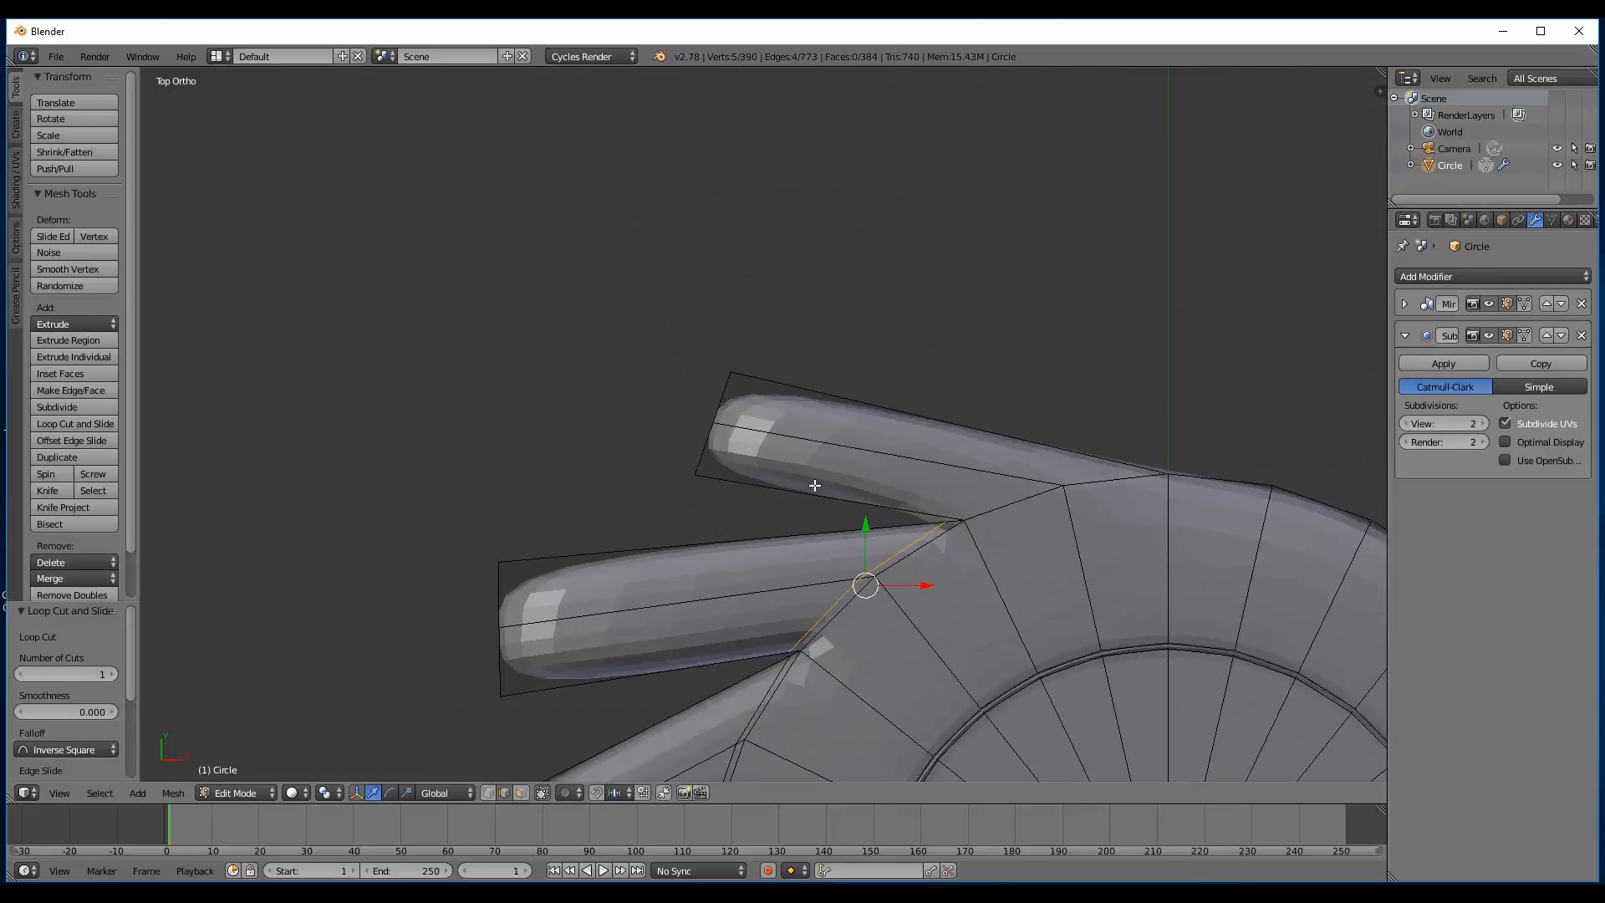
key(ctrl+r)
click(936, 519)
right_click(936, 518)
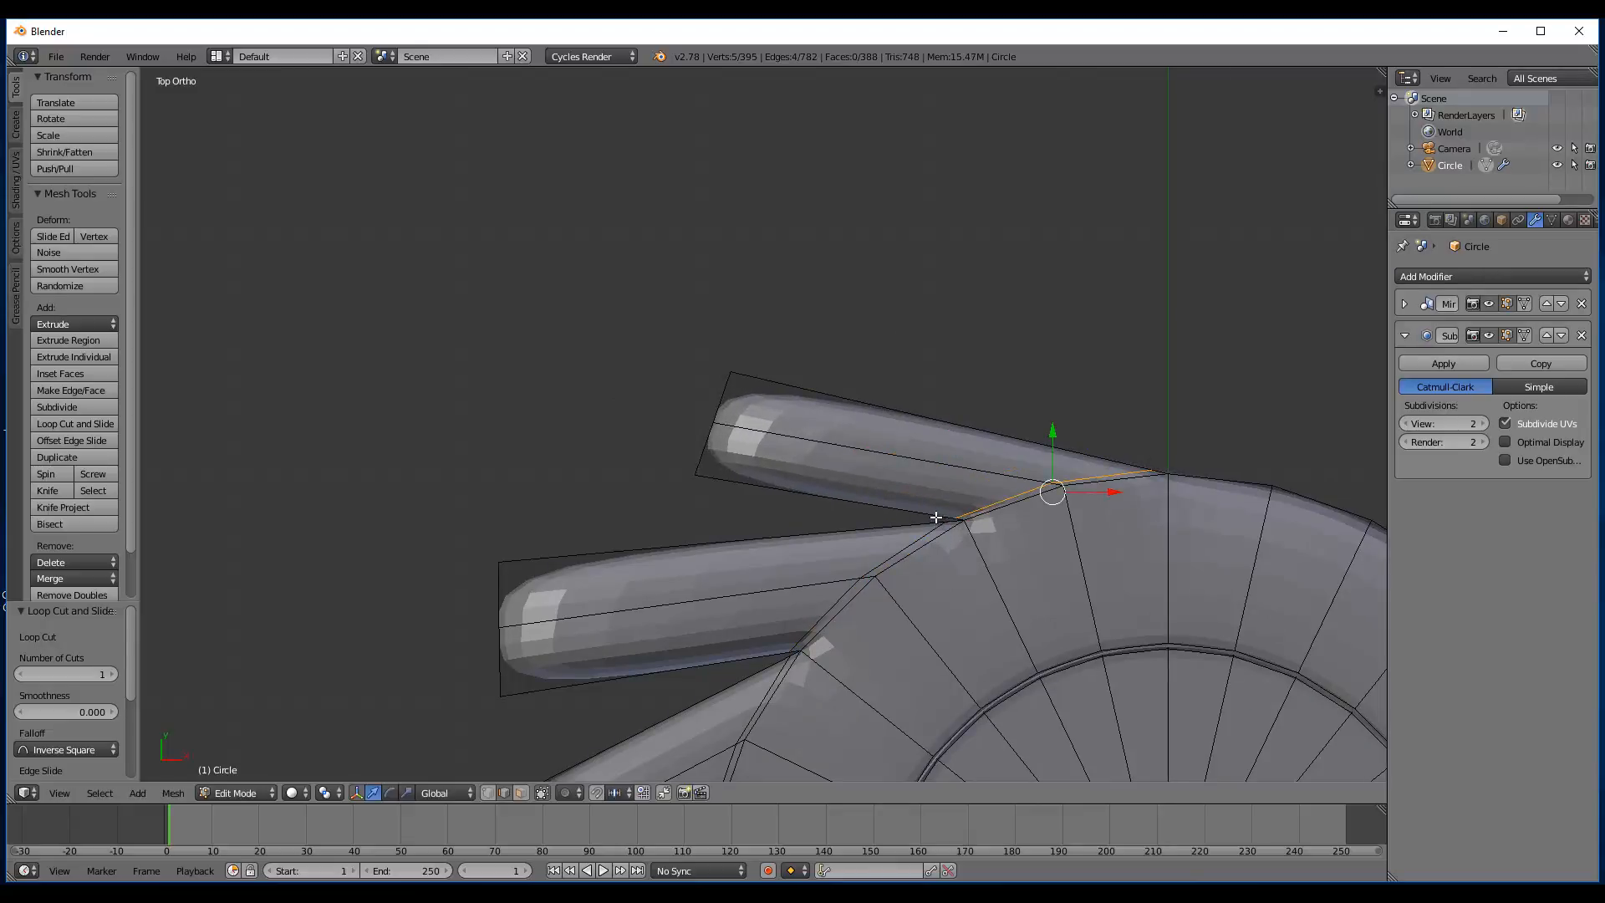
- Return to Object Mode and apply smooth shading to the disc object
scroll(937, 518, down, 5)
key(Tab)
middle_drag(909, 494, 1019, 424)
click(72, 318)
scroll(680, 449, down, 3)
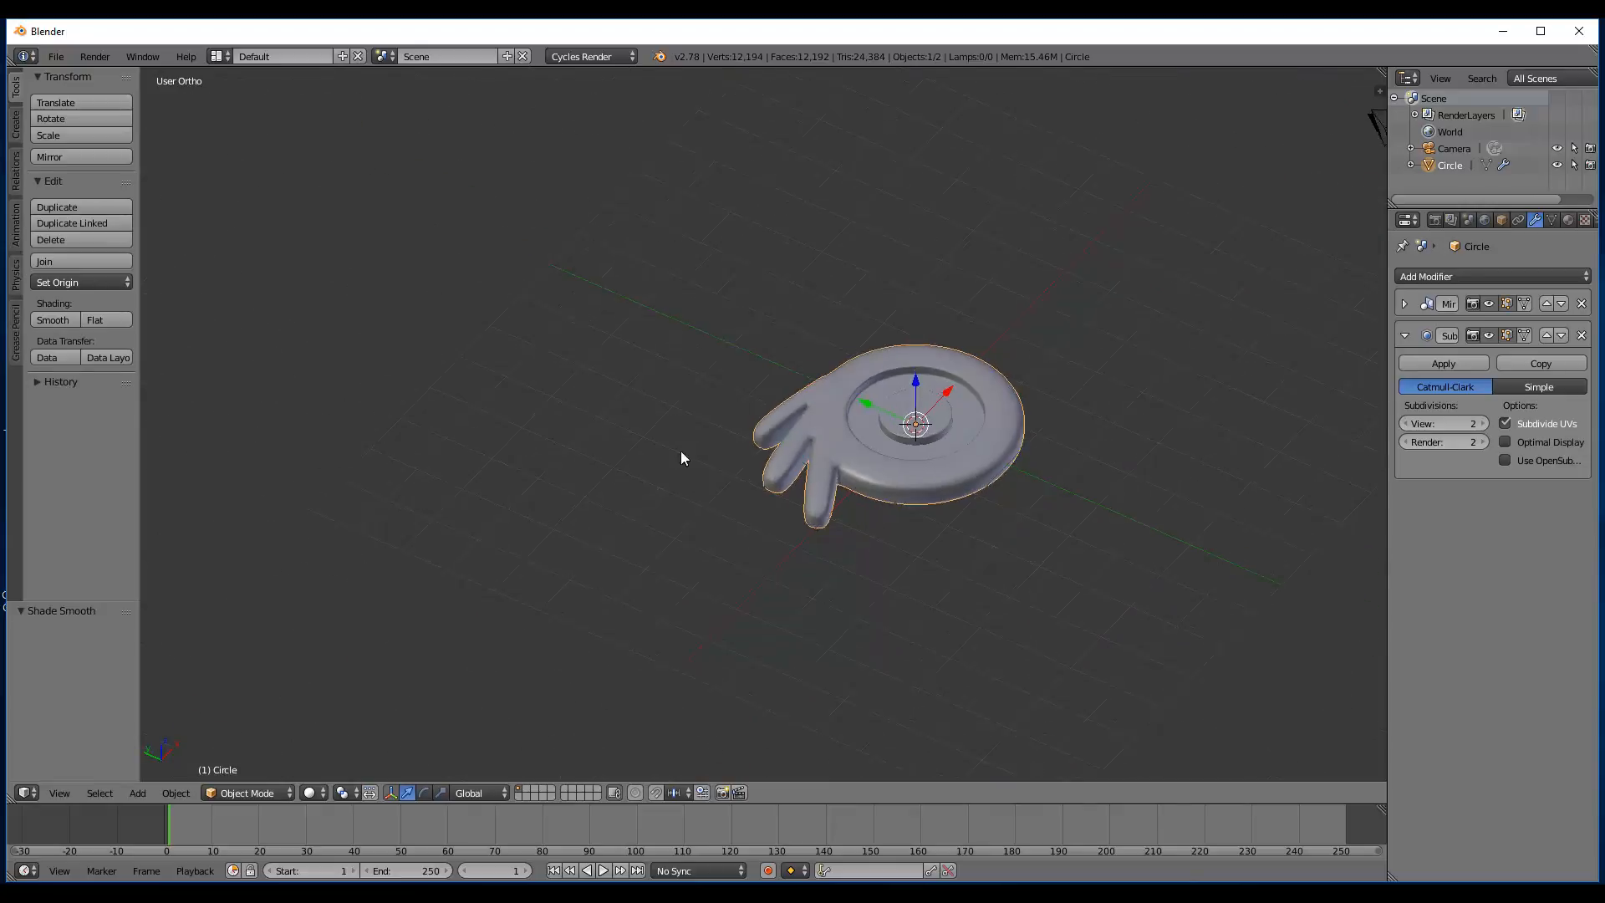
middle_drag(681, 450, 769, 474)
key(KP_7)
scroll(823, 502, up, 2)
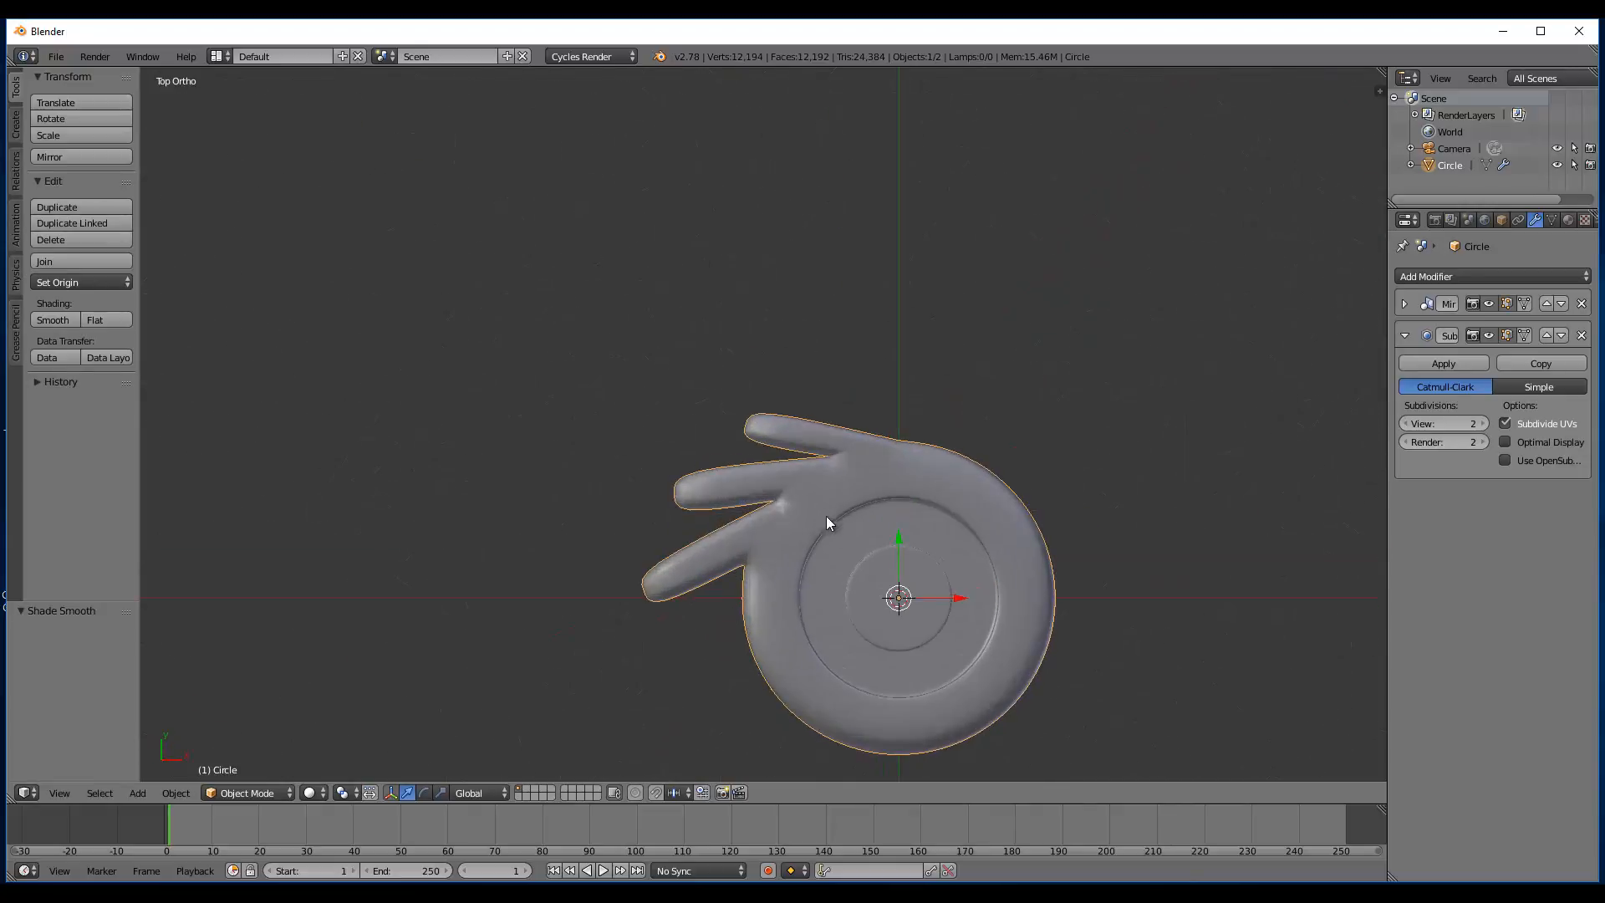
shift+middle_drag(838, 560, 727, 403)
scroll(731, 530, up, 1)
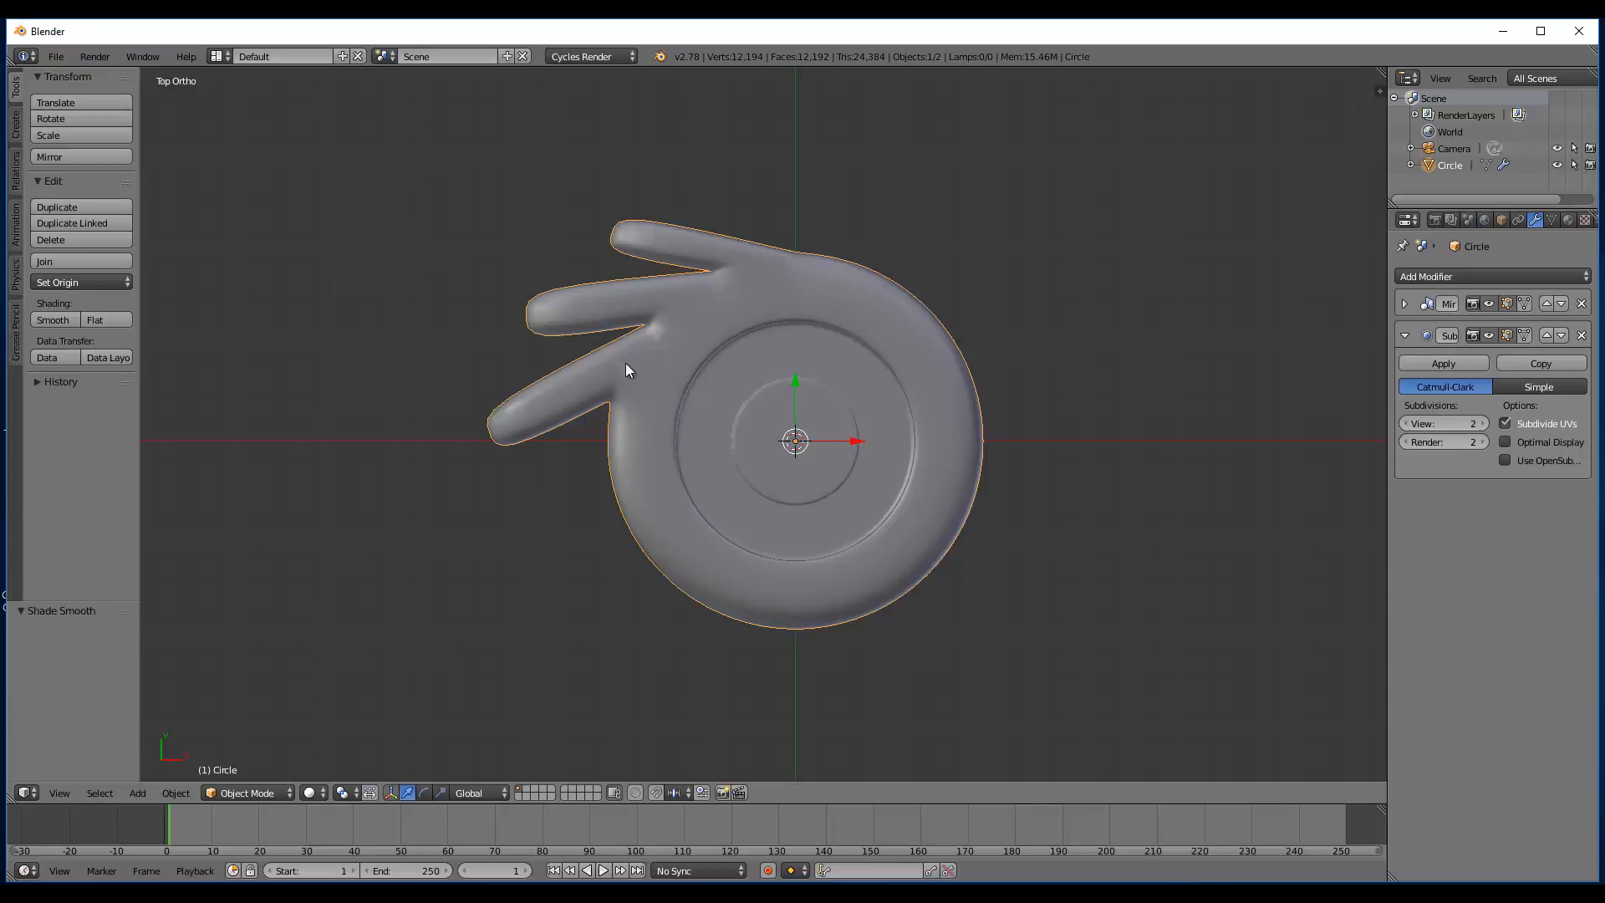
scroll(619, 366, up, 3)
scroll(619, 359, down, 4)
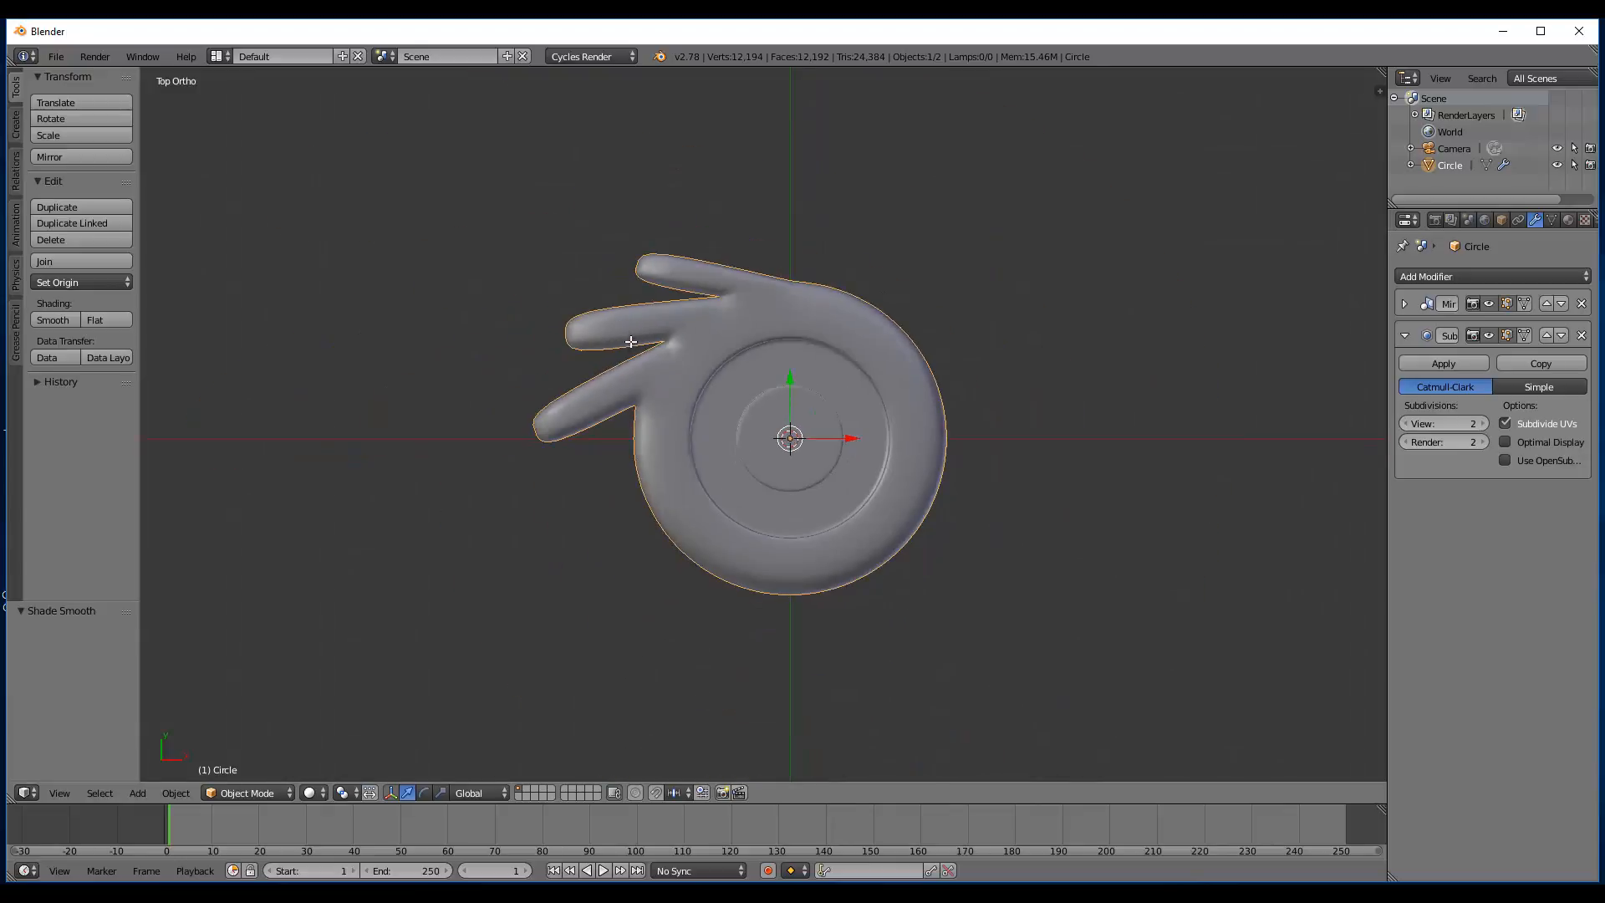
- Try a horizontal loop cut around the outer side wall of the disc and extensions, slid by about 0.37, and undo it
key(Tab)
middle_drag(677, 454, 702, 489)
scroll(730, 537, up, 4)
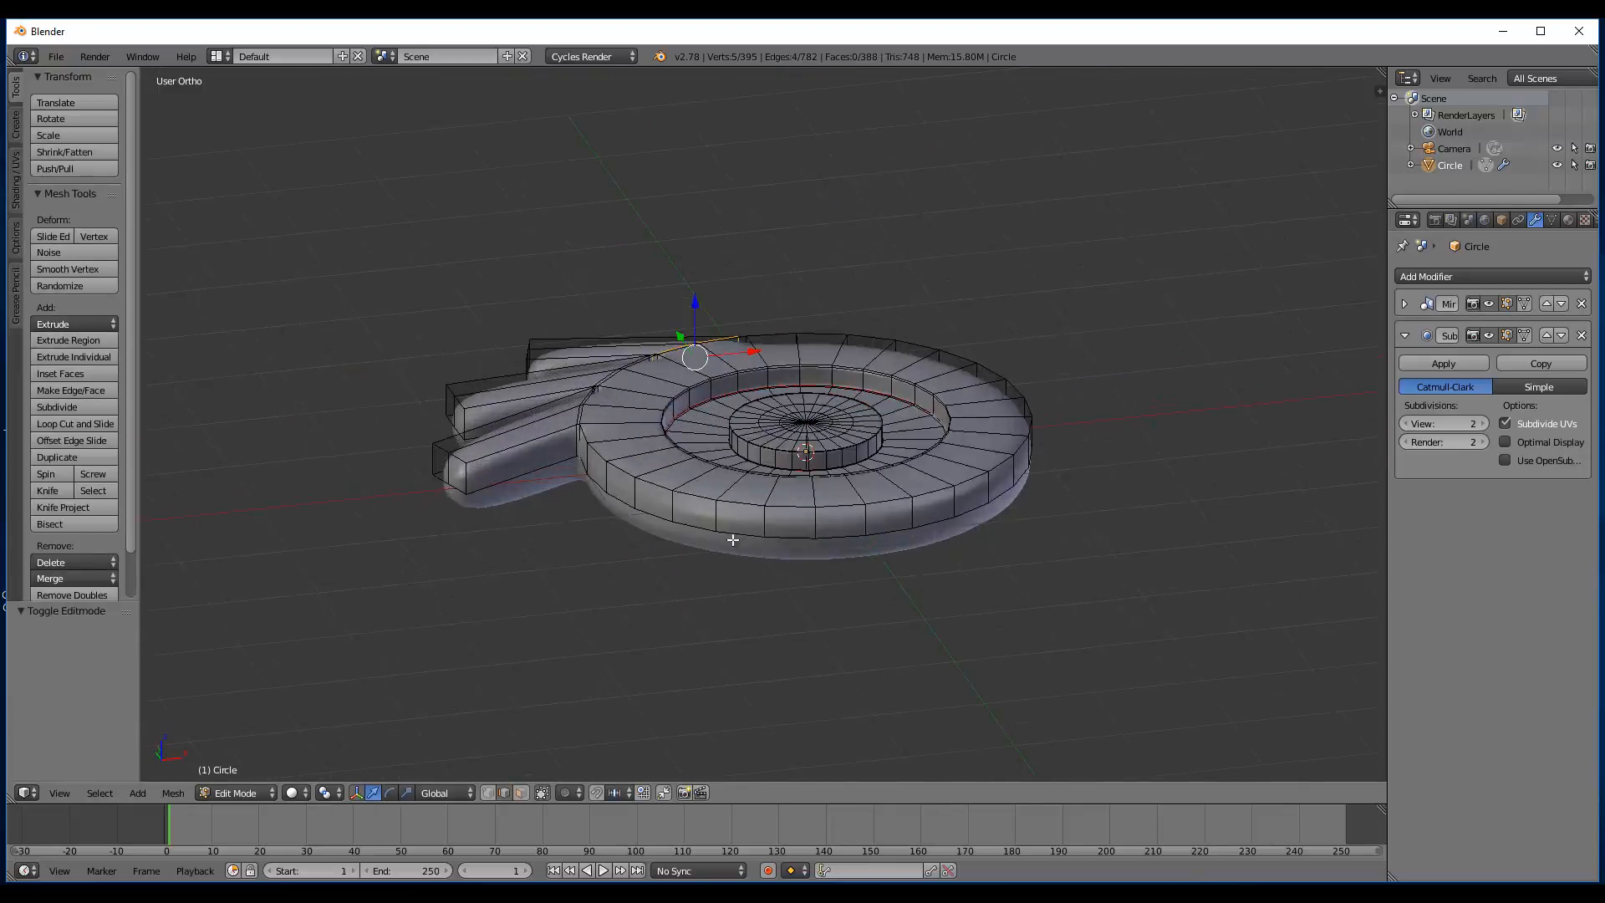
key(ctrl+r)
click(771, 572)
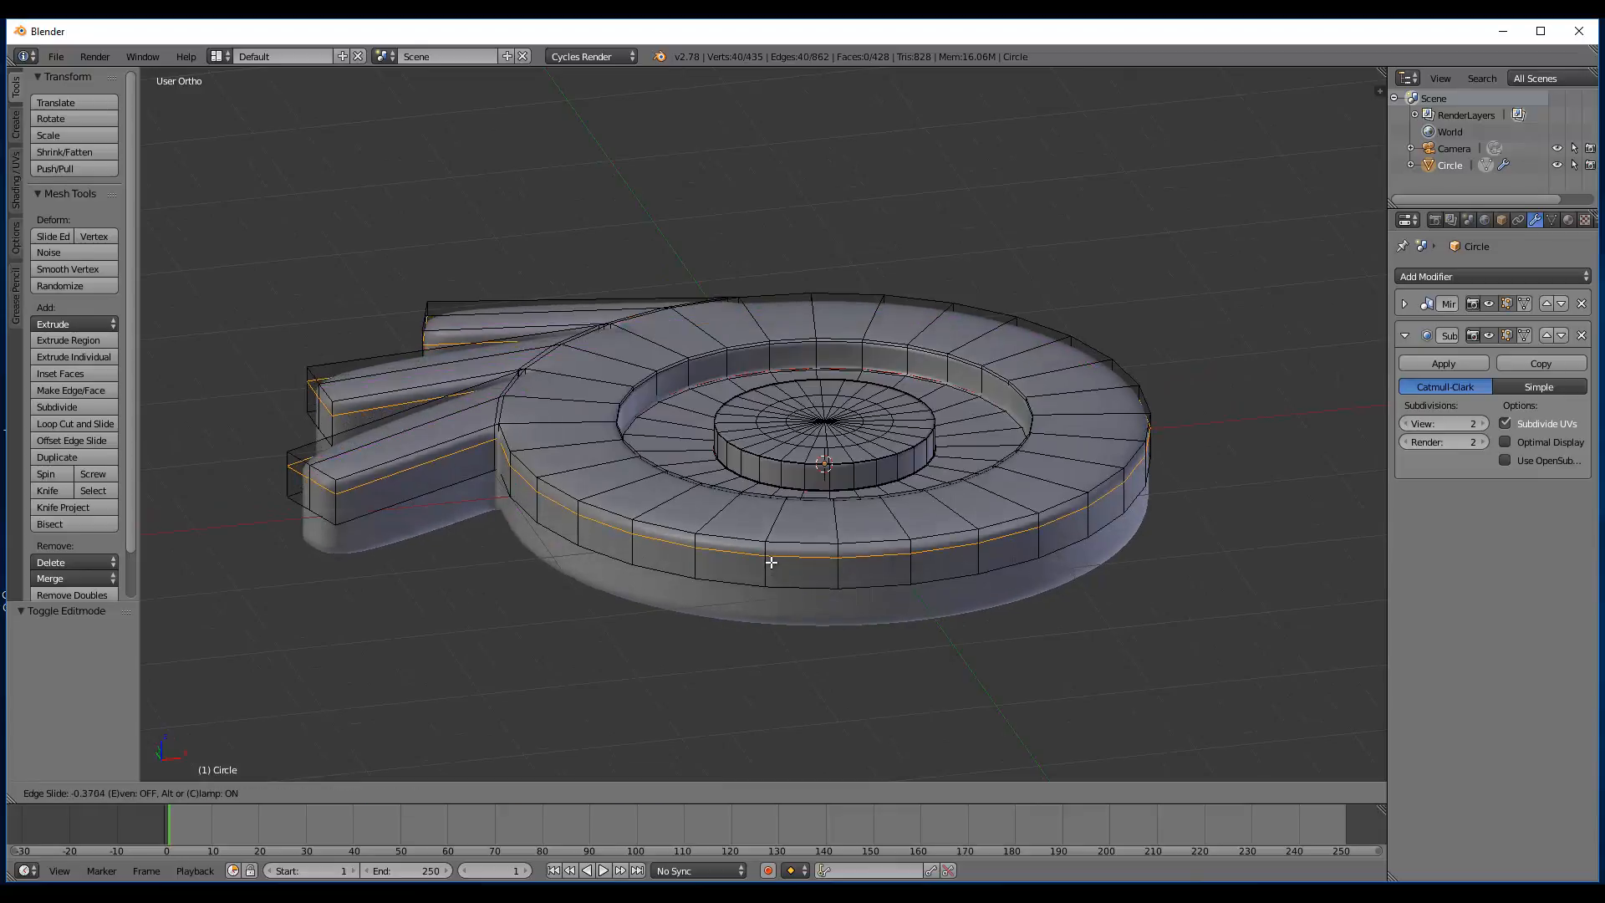
click(772, 562)
key(Tab)
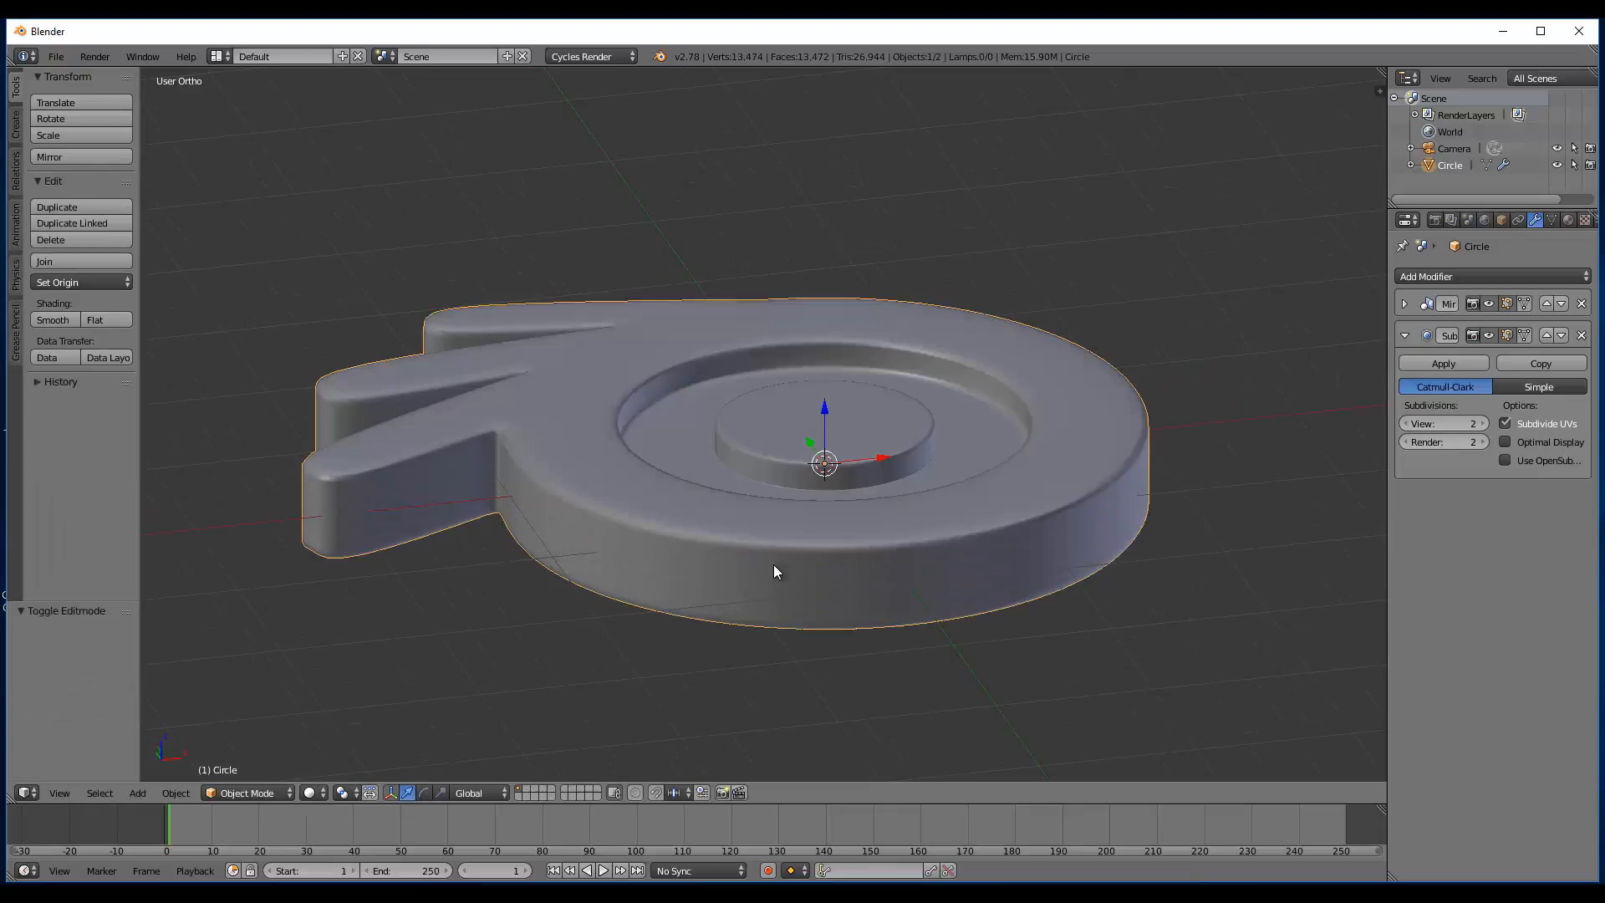
key(Tab)
key(ctrl+z)
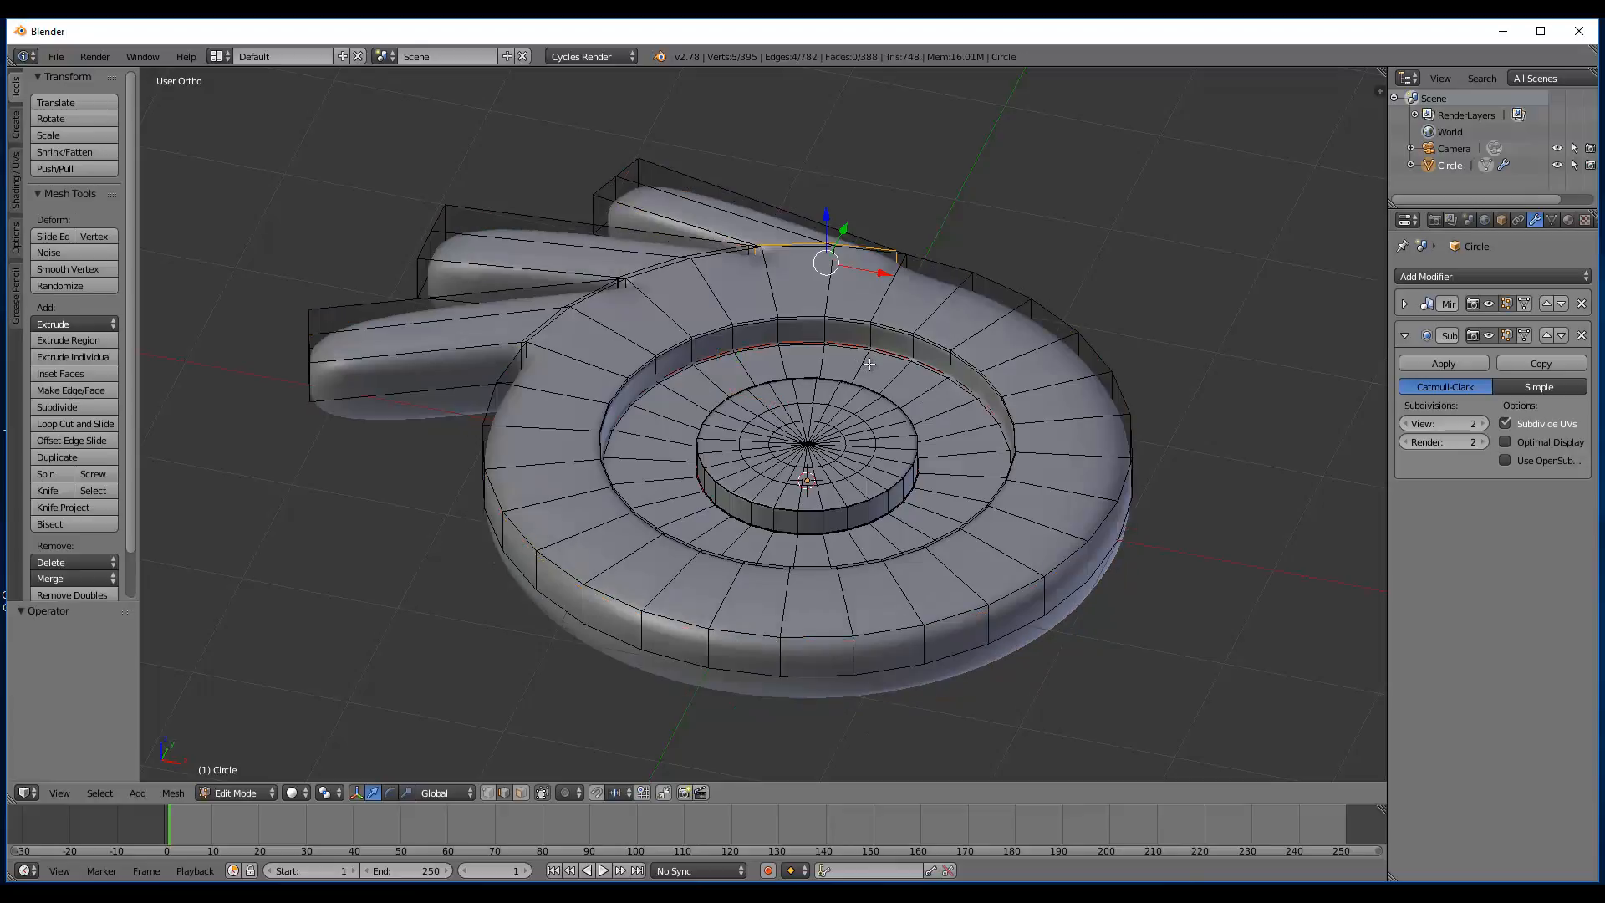
key(Tab)
middle_drag(776, 479, 851, 545)
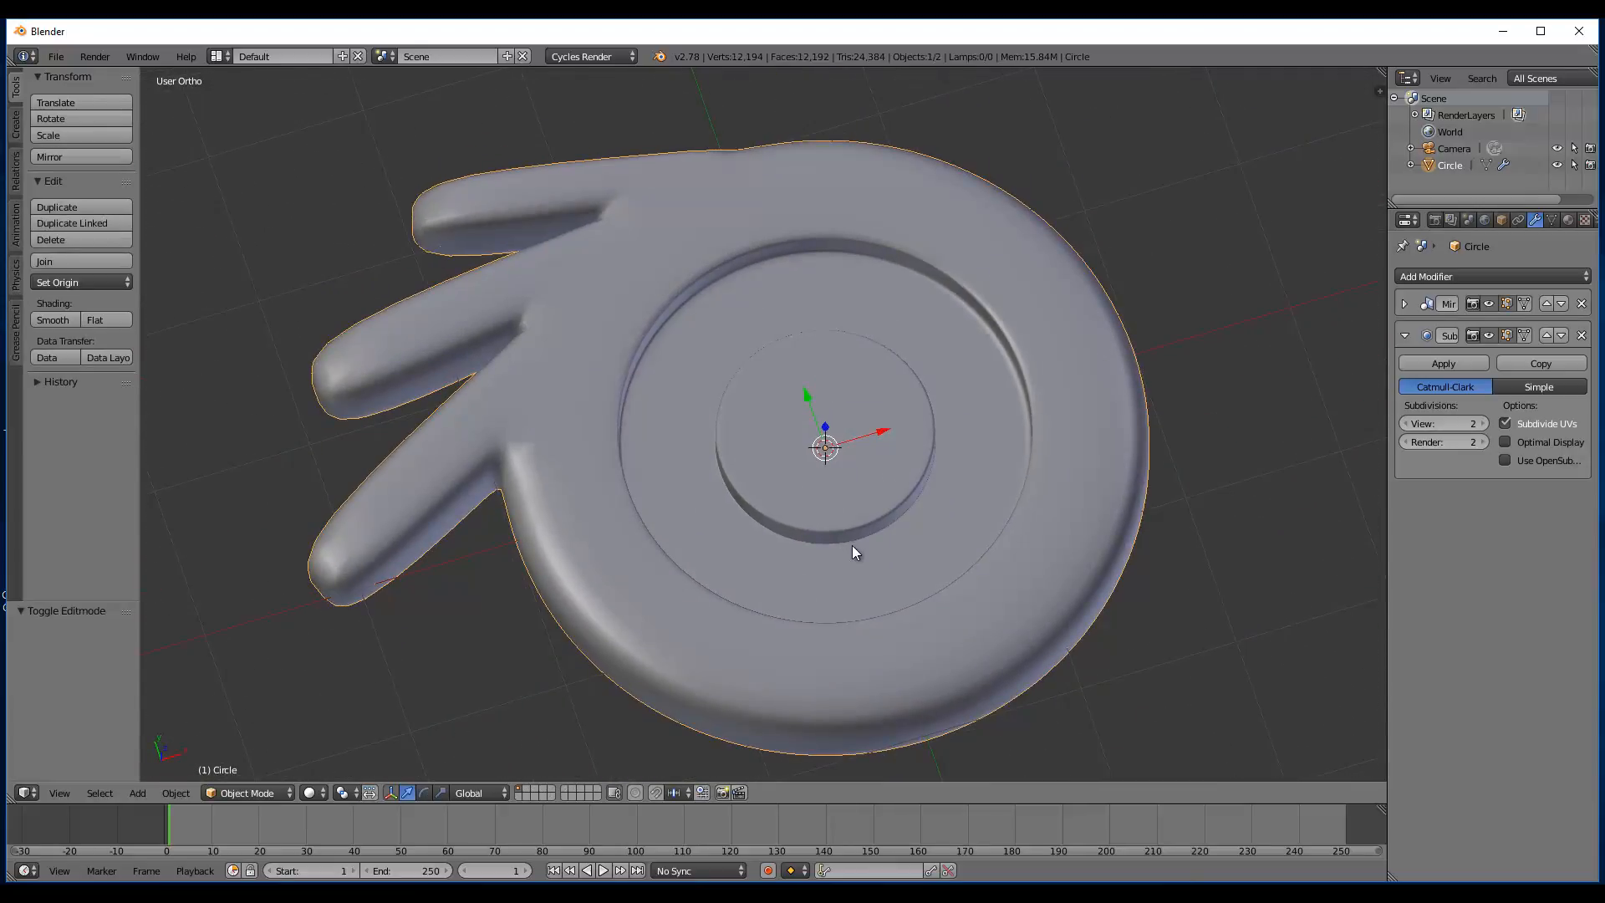
- Switch to the top view, hide the tool shelf and merge the timeline area into the 3D view
key(KP_7)
scroll(851, 545, down, 3)
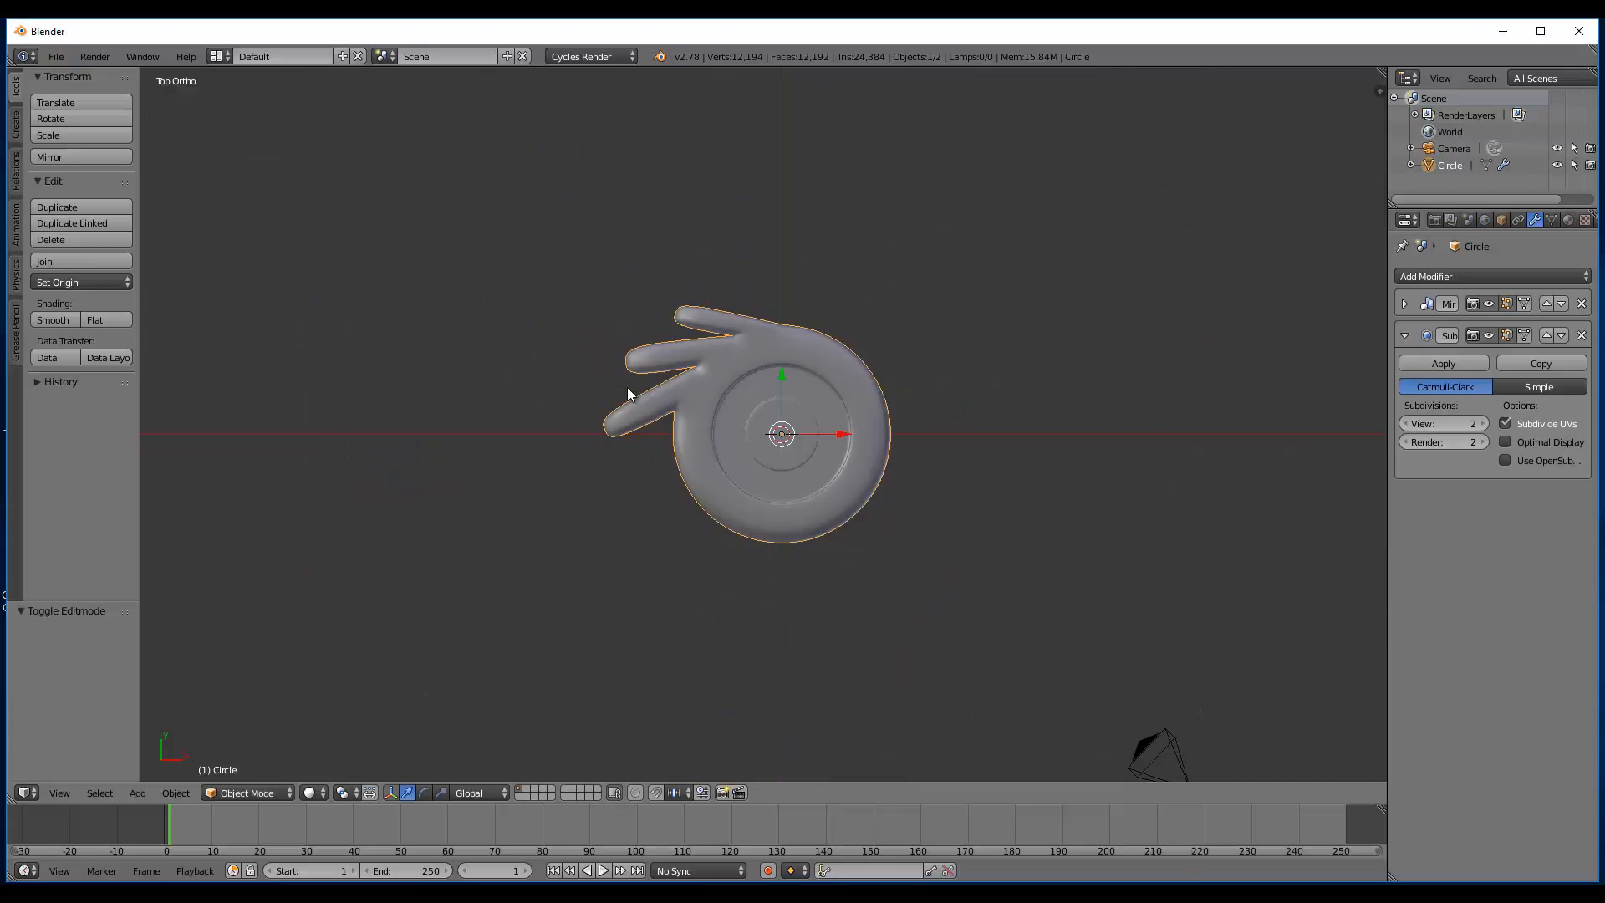
key(t)
drag(1380, 805, 1354, 757)
- Split the 3D view vertically, split one half horizontally, and change the lower of those two areas to the UV/Image Editor
drag(1271, 118, 638, 301)
drag(1384, 77, 1170, 449)
click(656, 870)
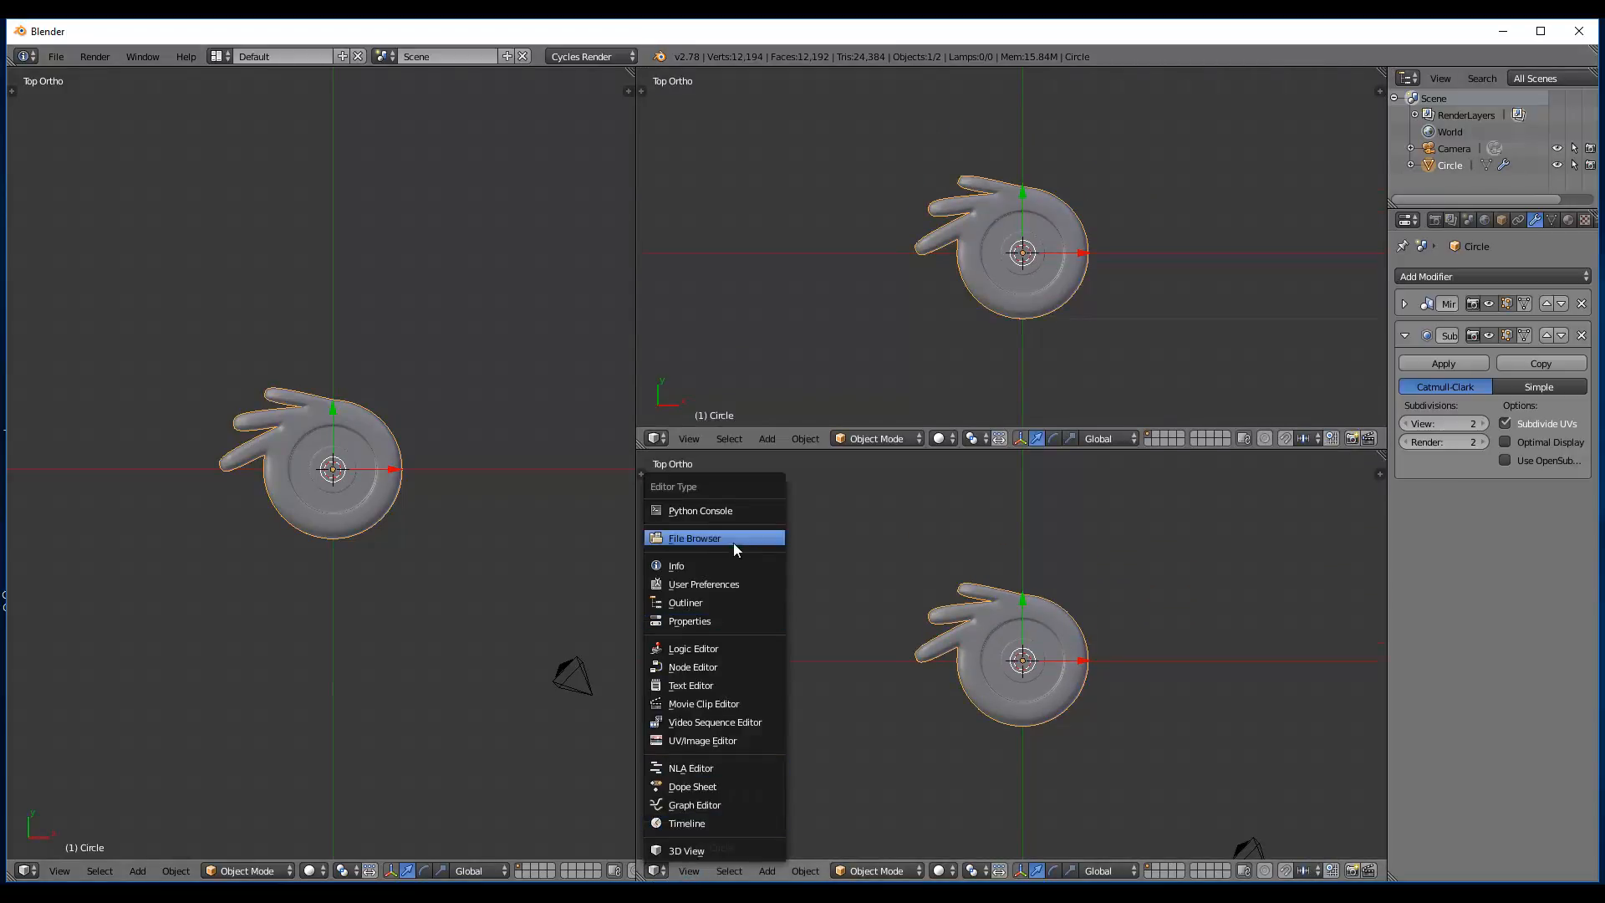
click(735, 740)
- Enter Edit Mode, select the whole mesh and remove its double vertices
scroll(336, 519, up, 2)
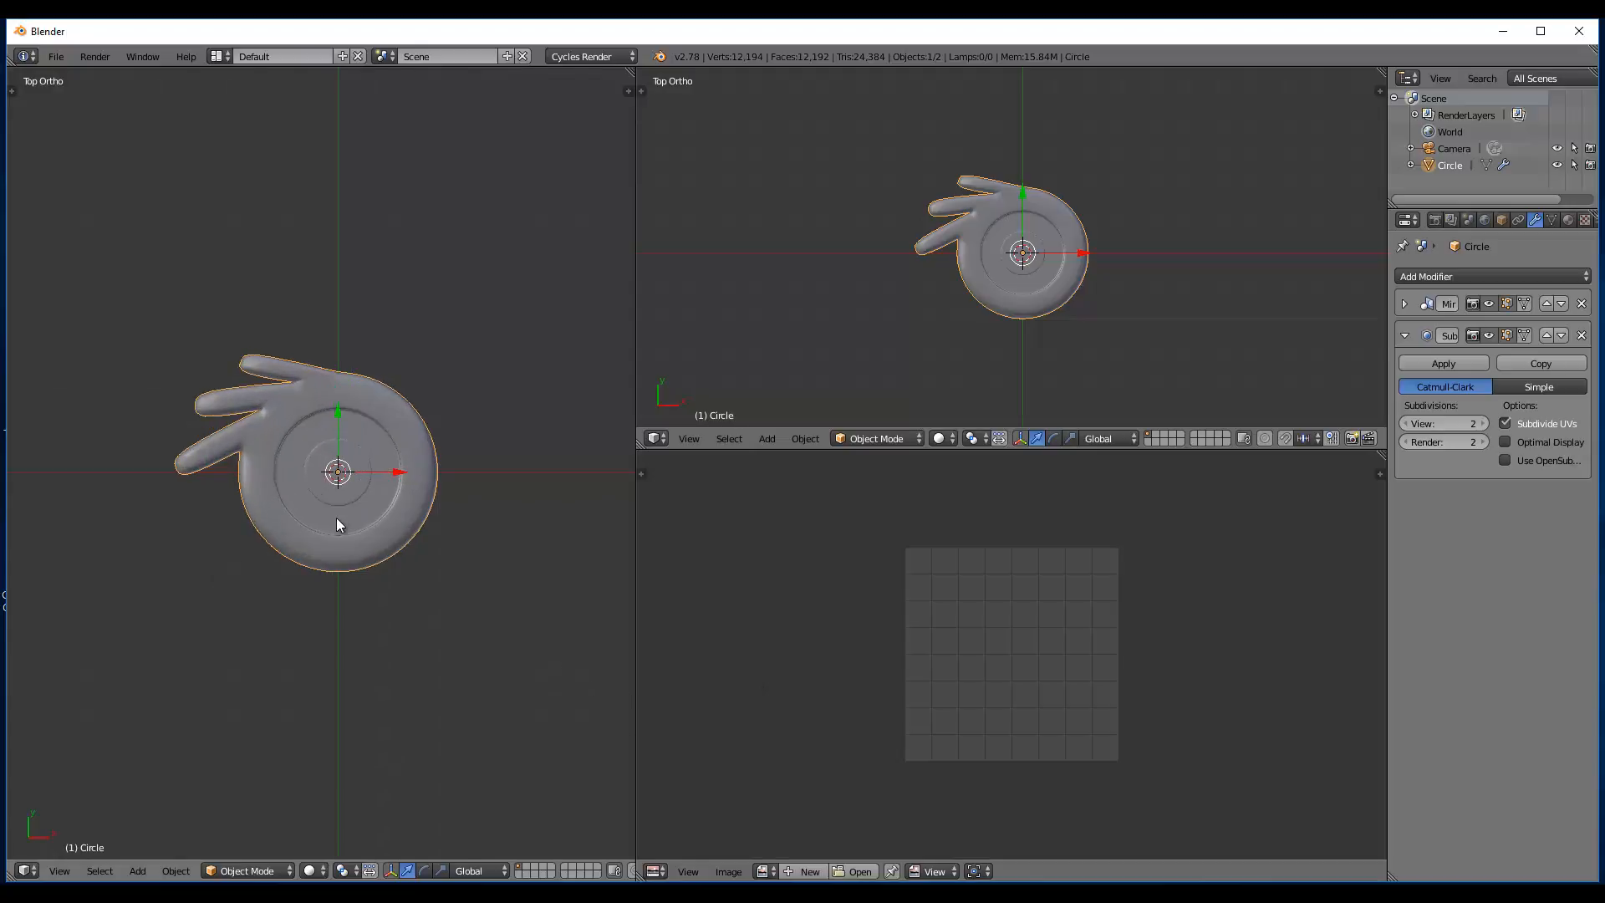
key(Tab)
key(a)
key(a)
middle_drag(367, 532, 434, 304)
scroll(434, 304, up, 8)
scroll(432, 305, down, 5)
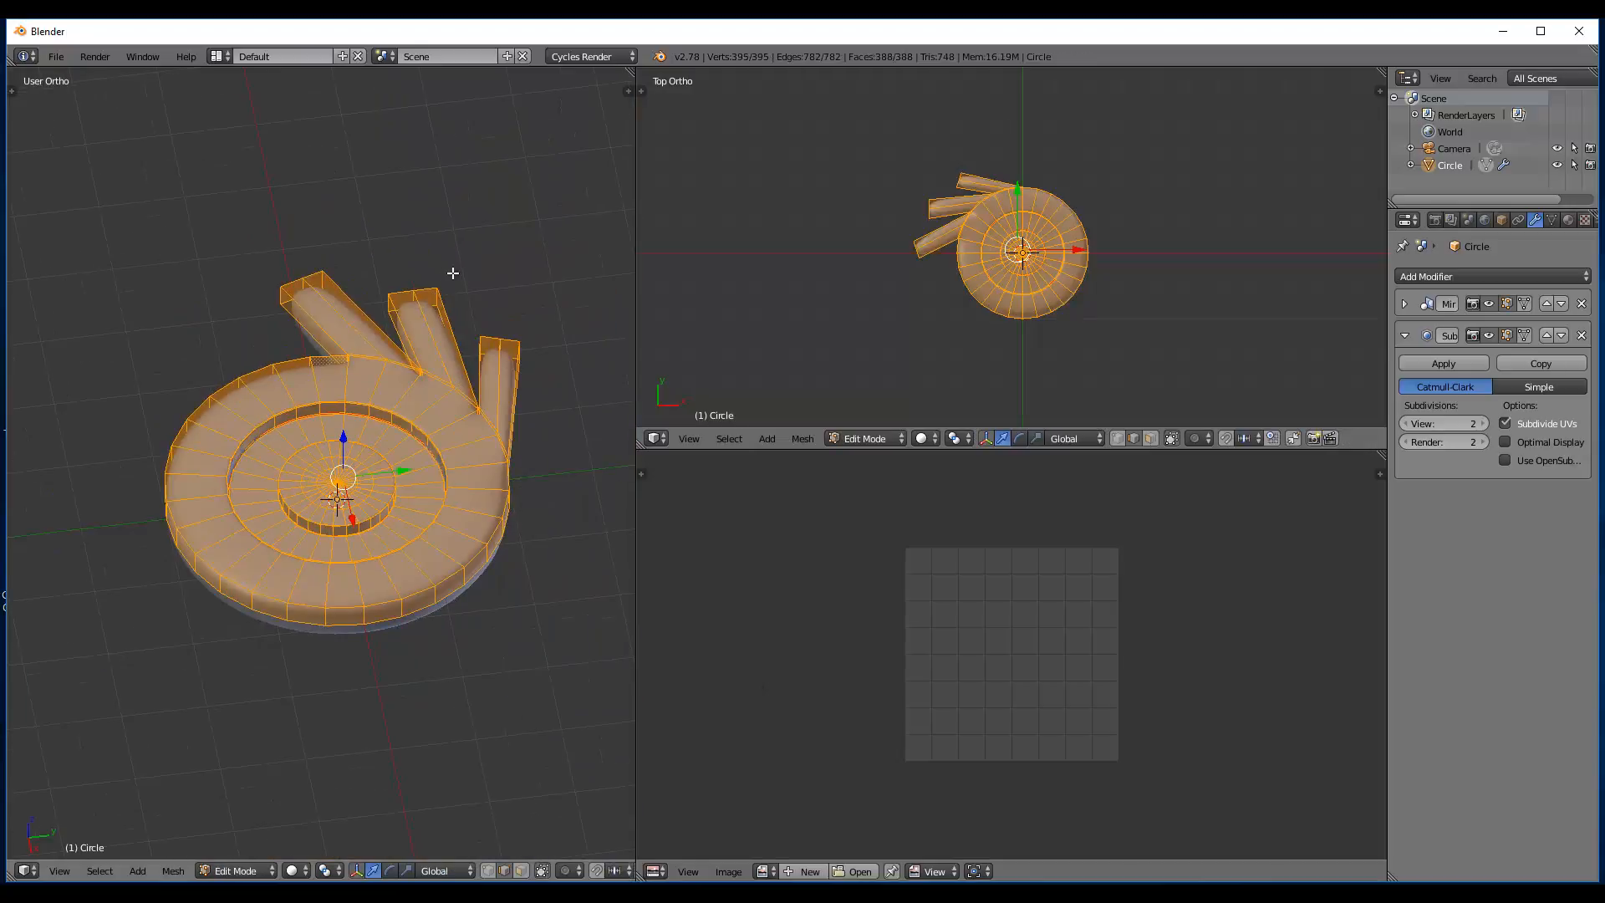
key(w)
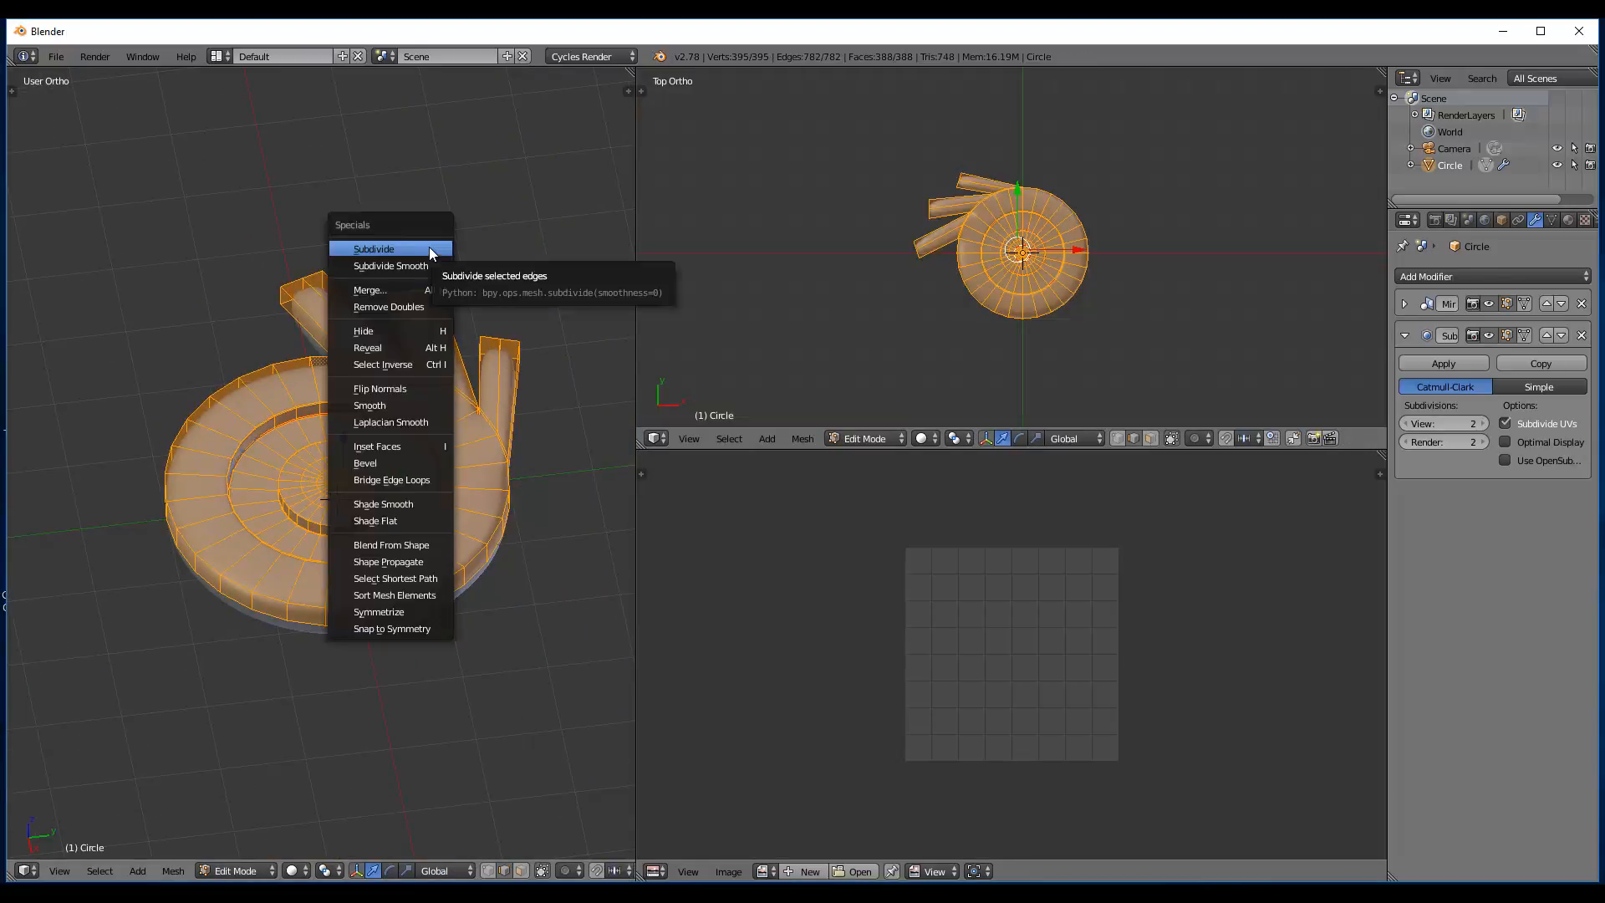
click(397, 305)
- Unwrap the whole selected mesh with the standard Unwrap method
key(u)
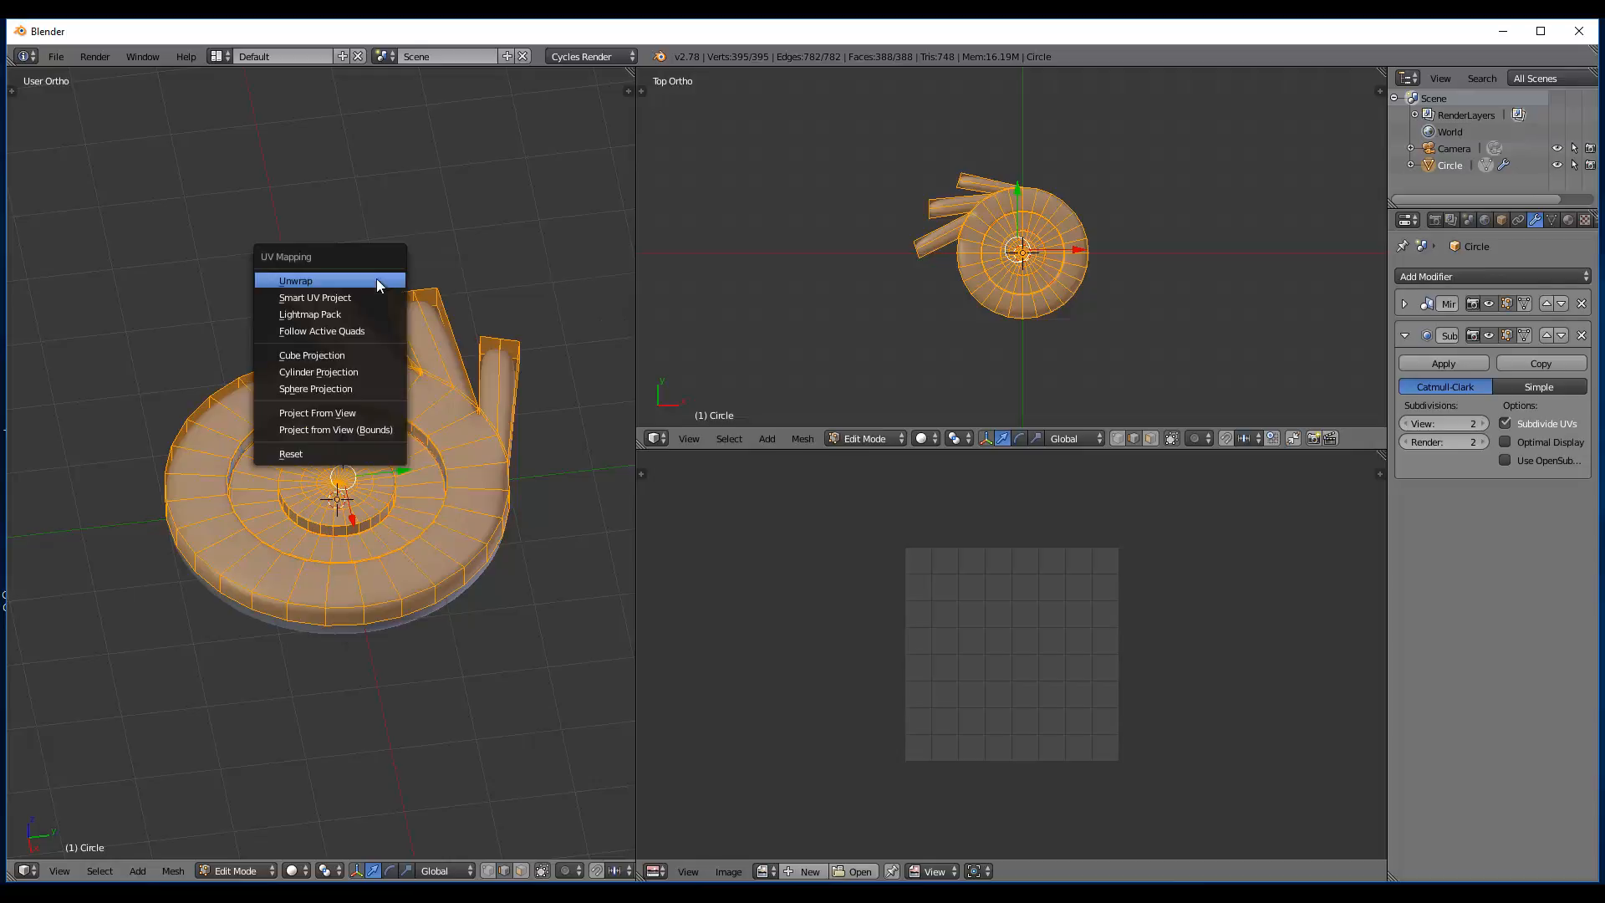
click(377, 283)
scroll(893, 639, up, 3)
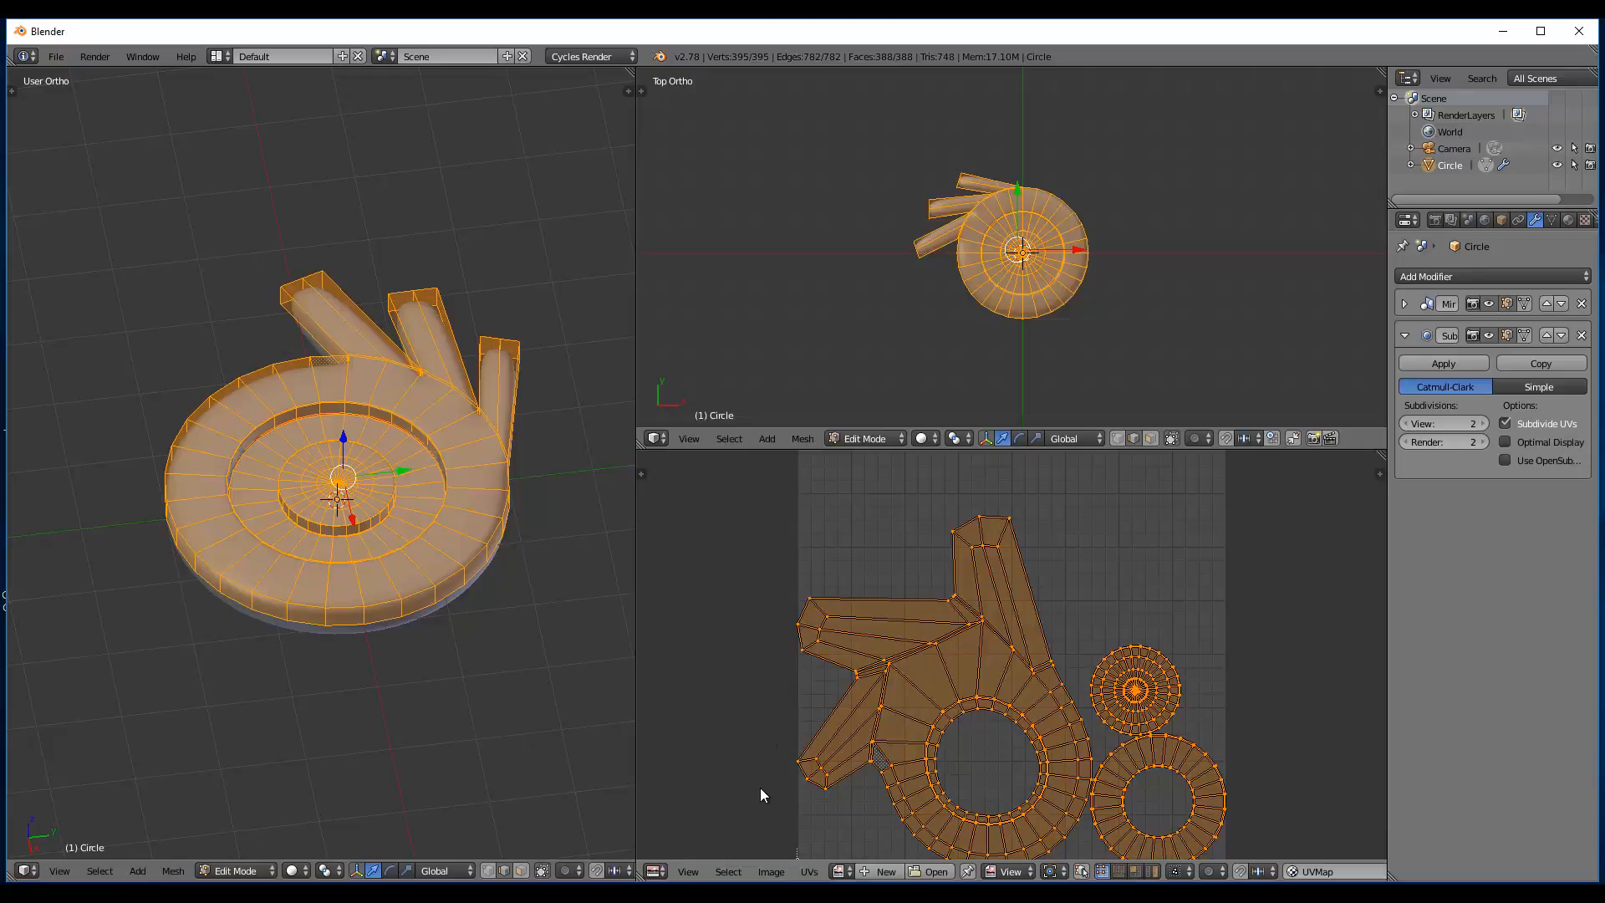
- Switch to GIMP and create a new image 1080 px wide and 1080 px high
click(738, 870)
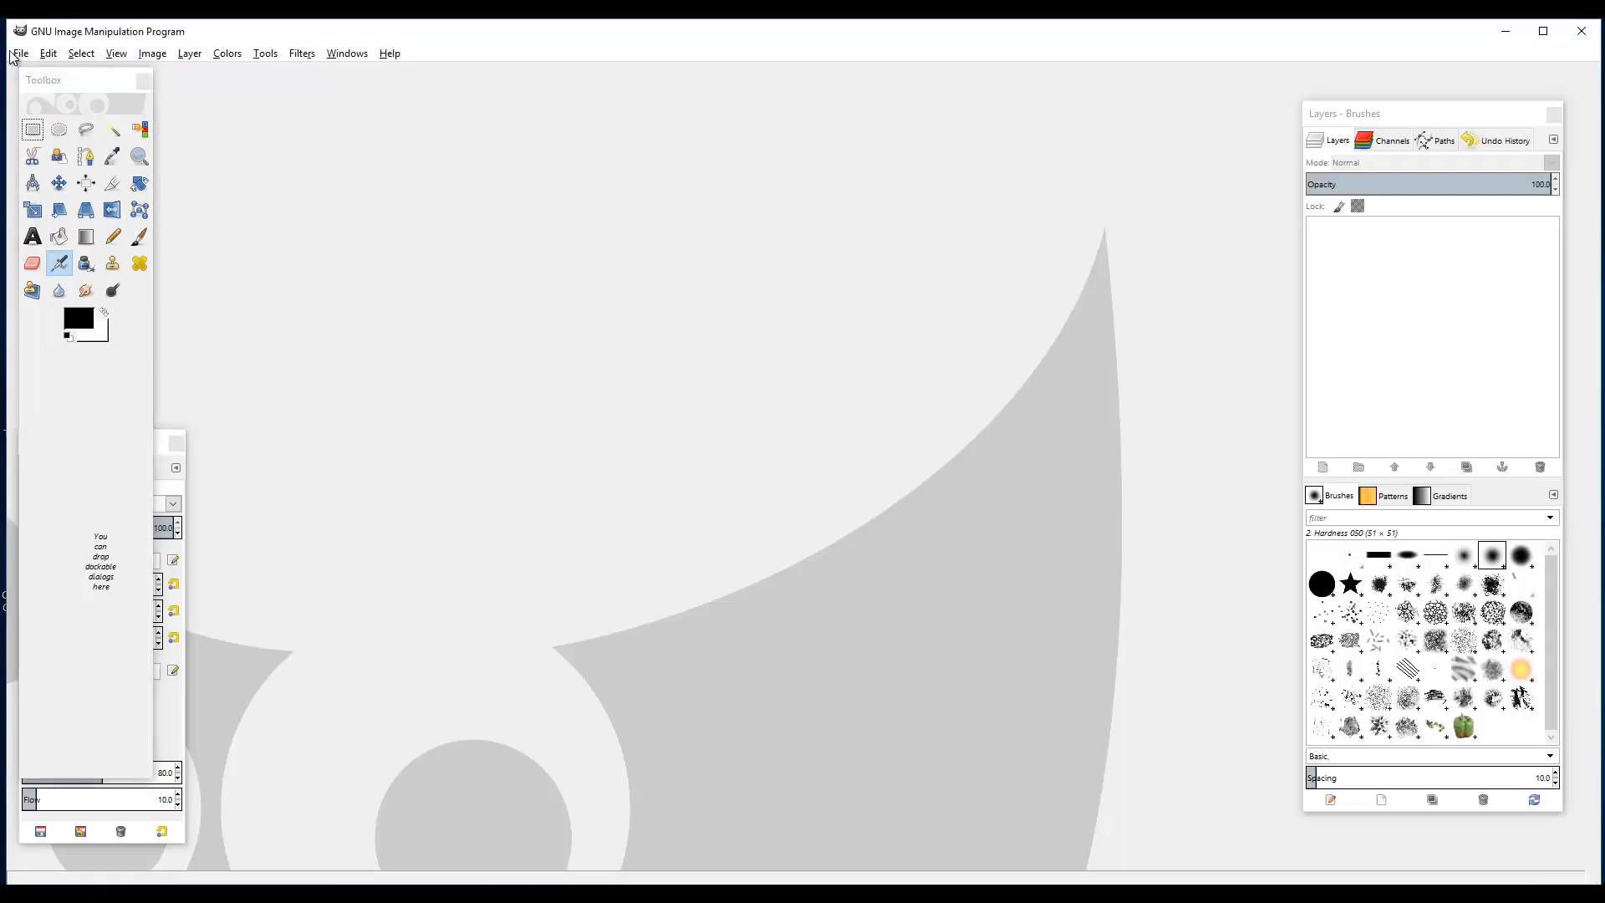
click(48, 53)
mouse_move(21, 53)
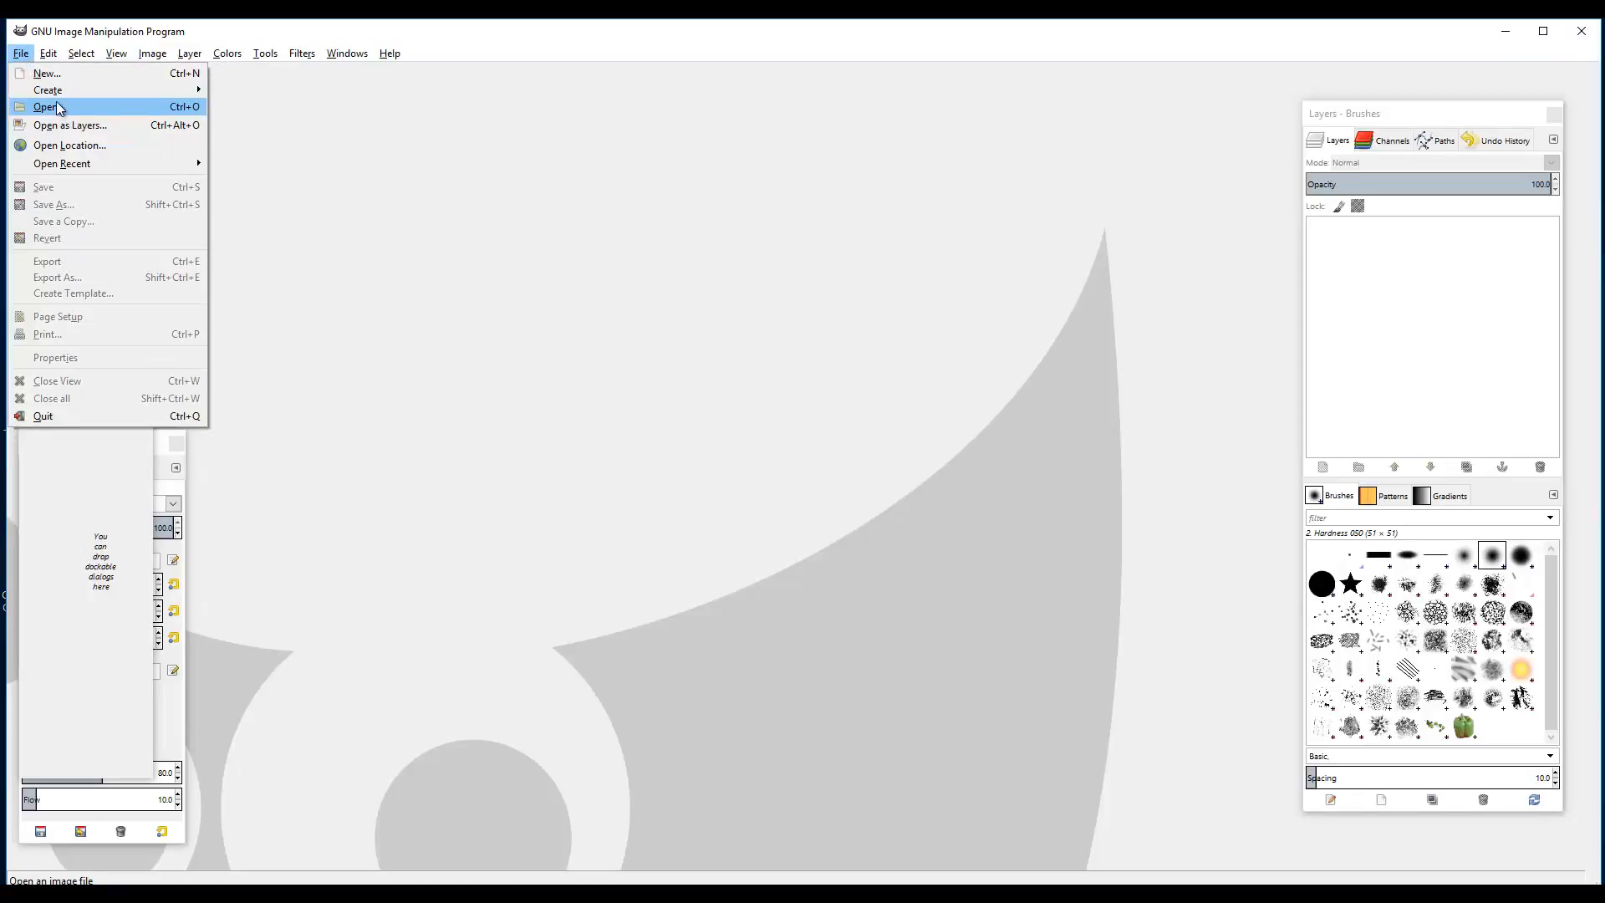
click(47, 74)
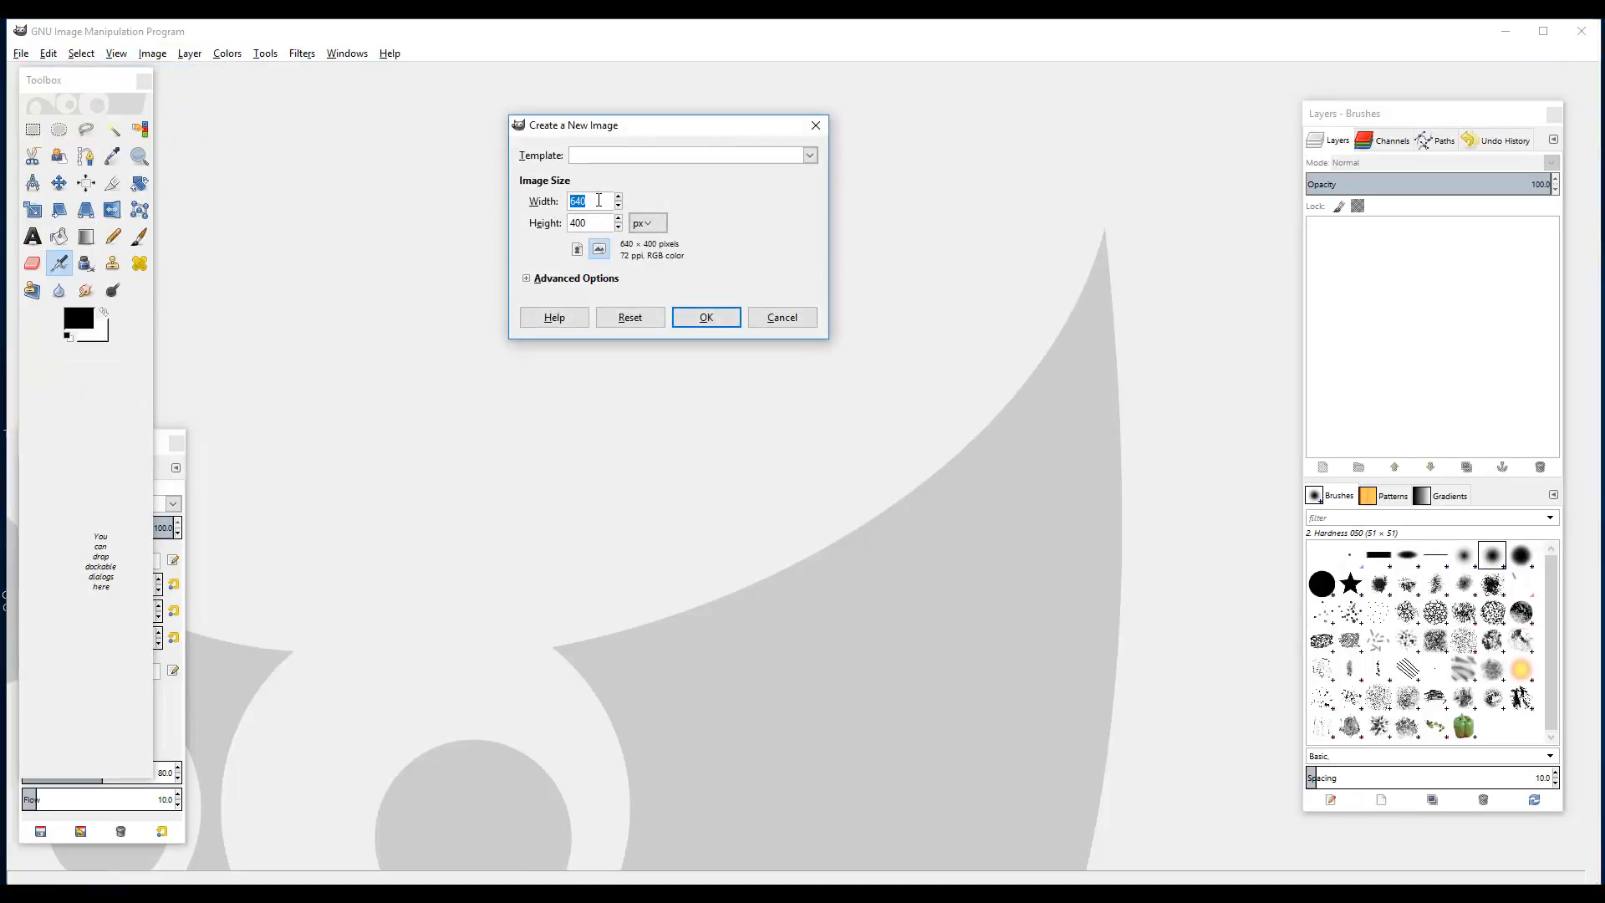
key(BackSpace)
key(BackSpace)
key(BackSpace)
text(1080)
key(Tab)
text(1080)
click(707, 317)
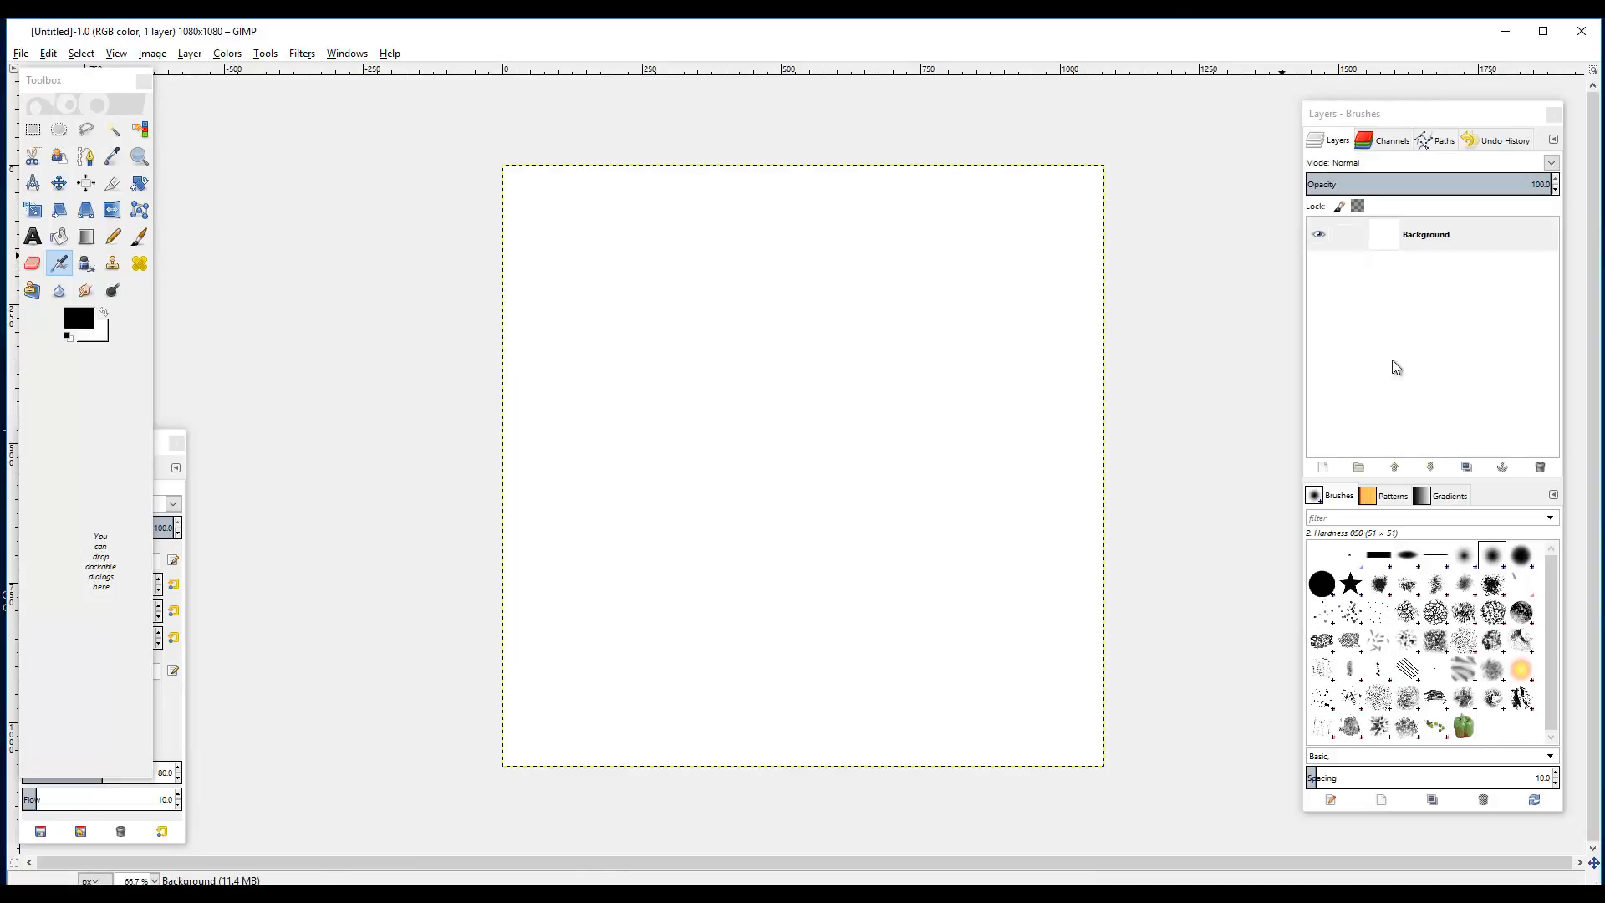
- Add a new 1080 × 1080 px layer with transparency fill above the background
click(1326, 468)
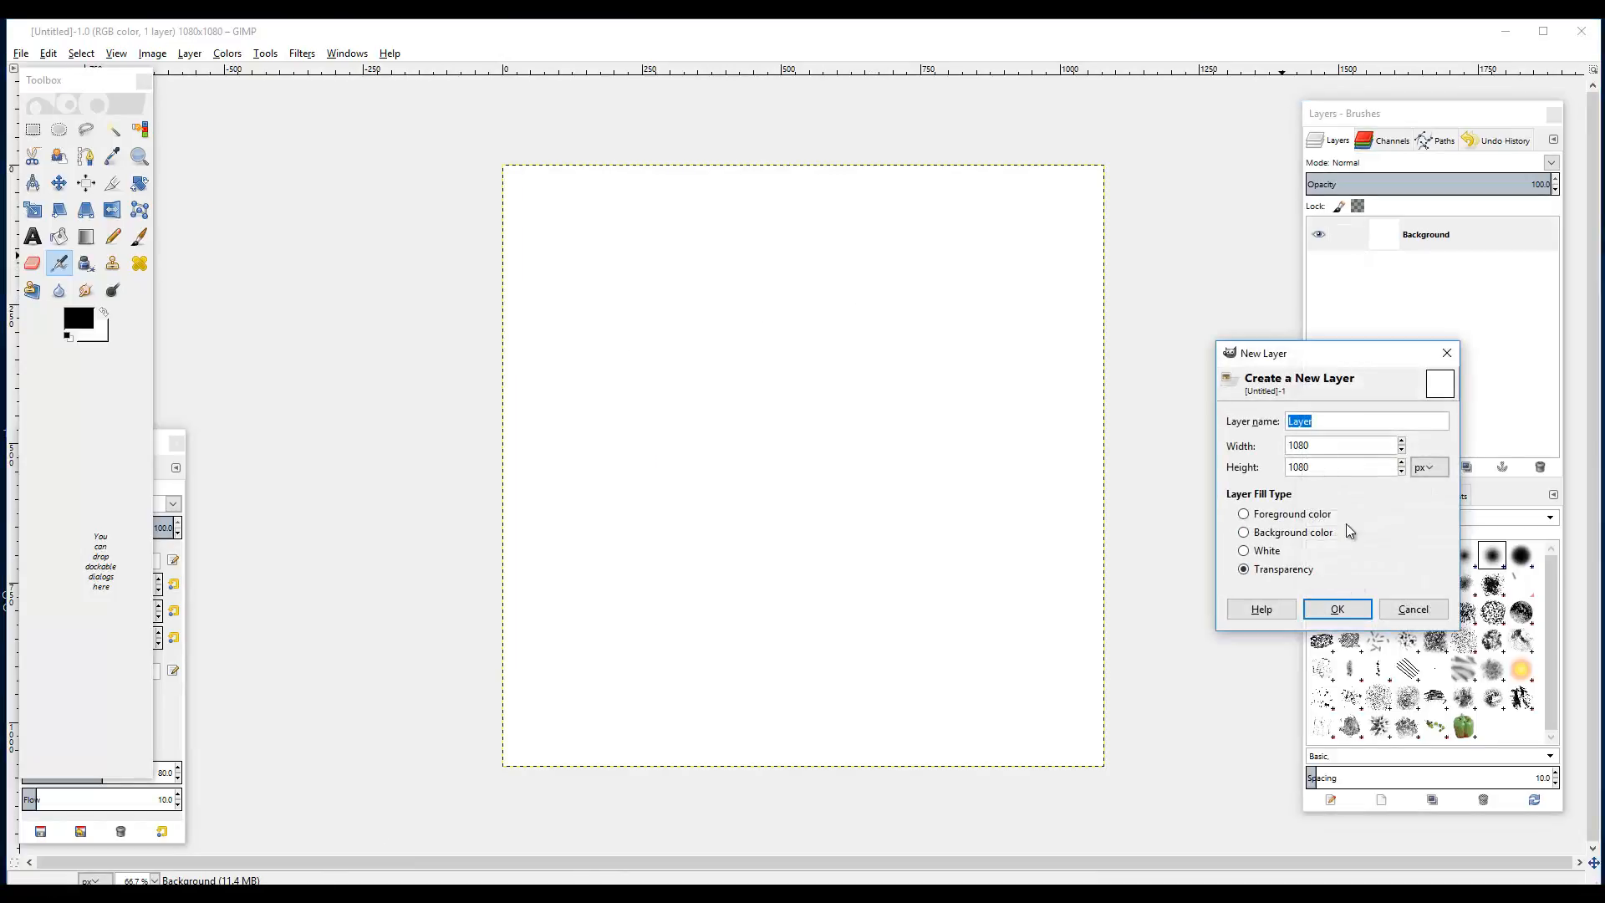
click(1338, 609)
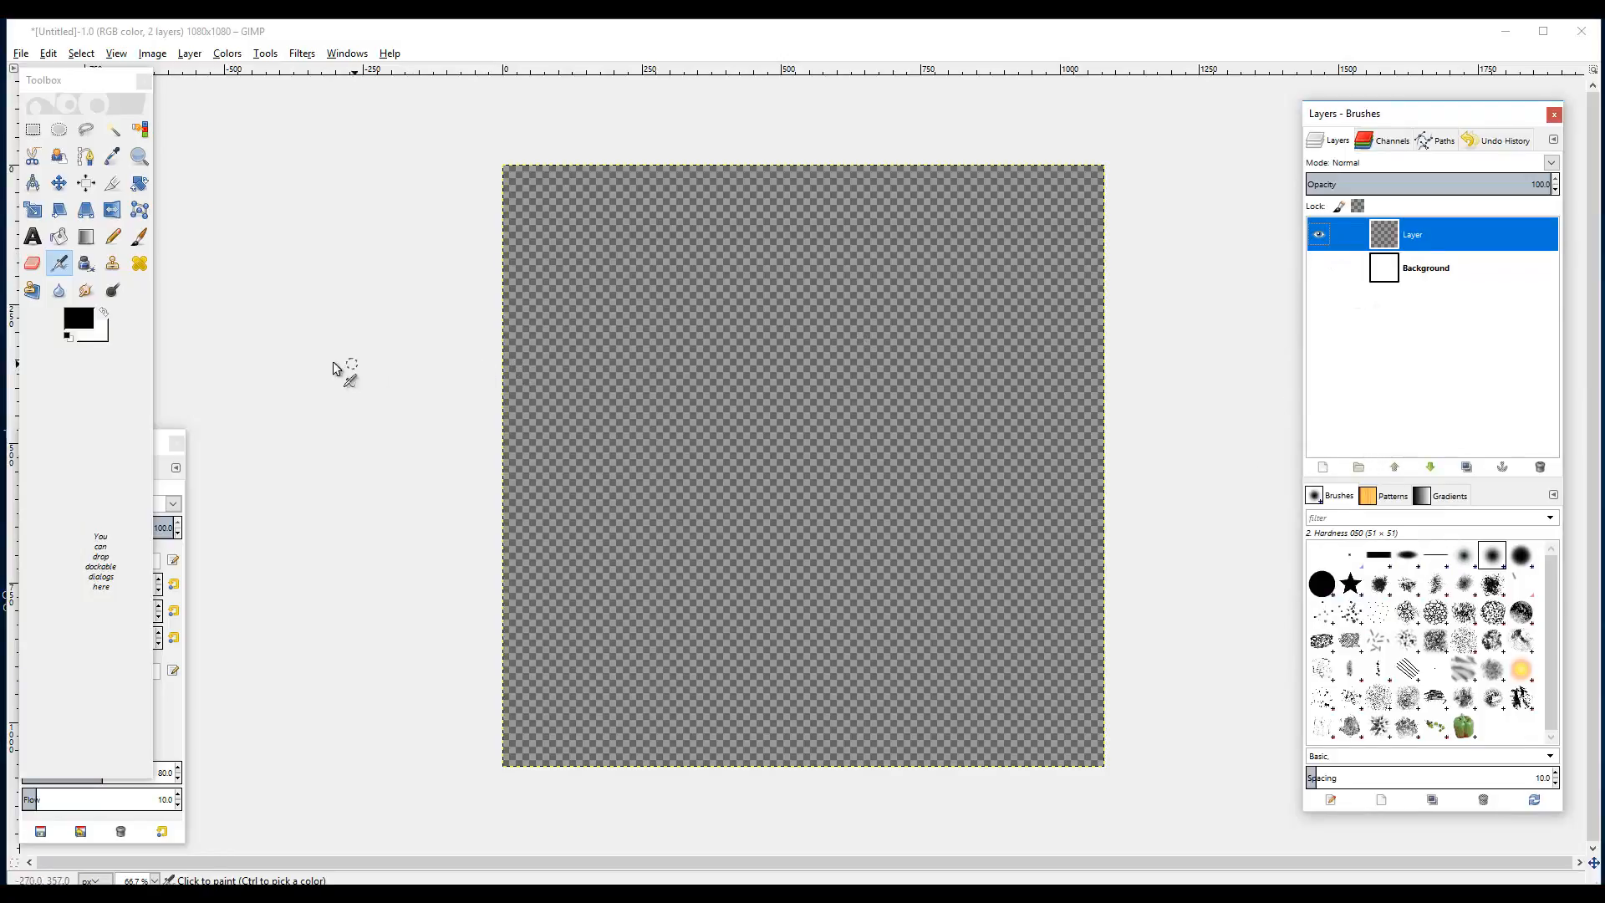
- Bucket-fill the new transparent layer with the orange foreground colour e89512
click(59, 238)
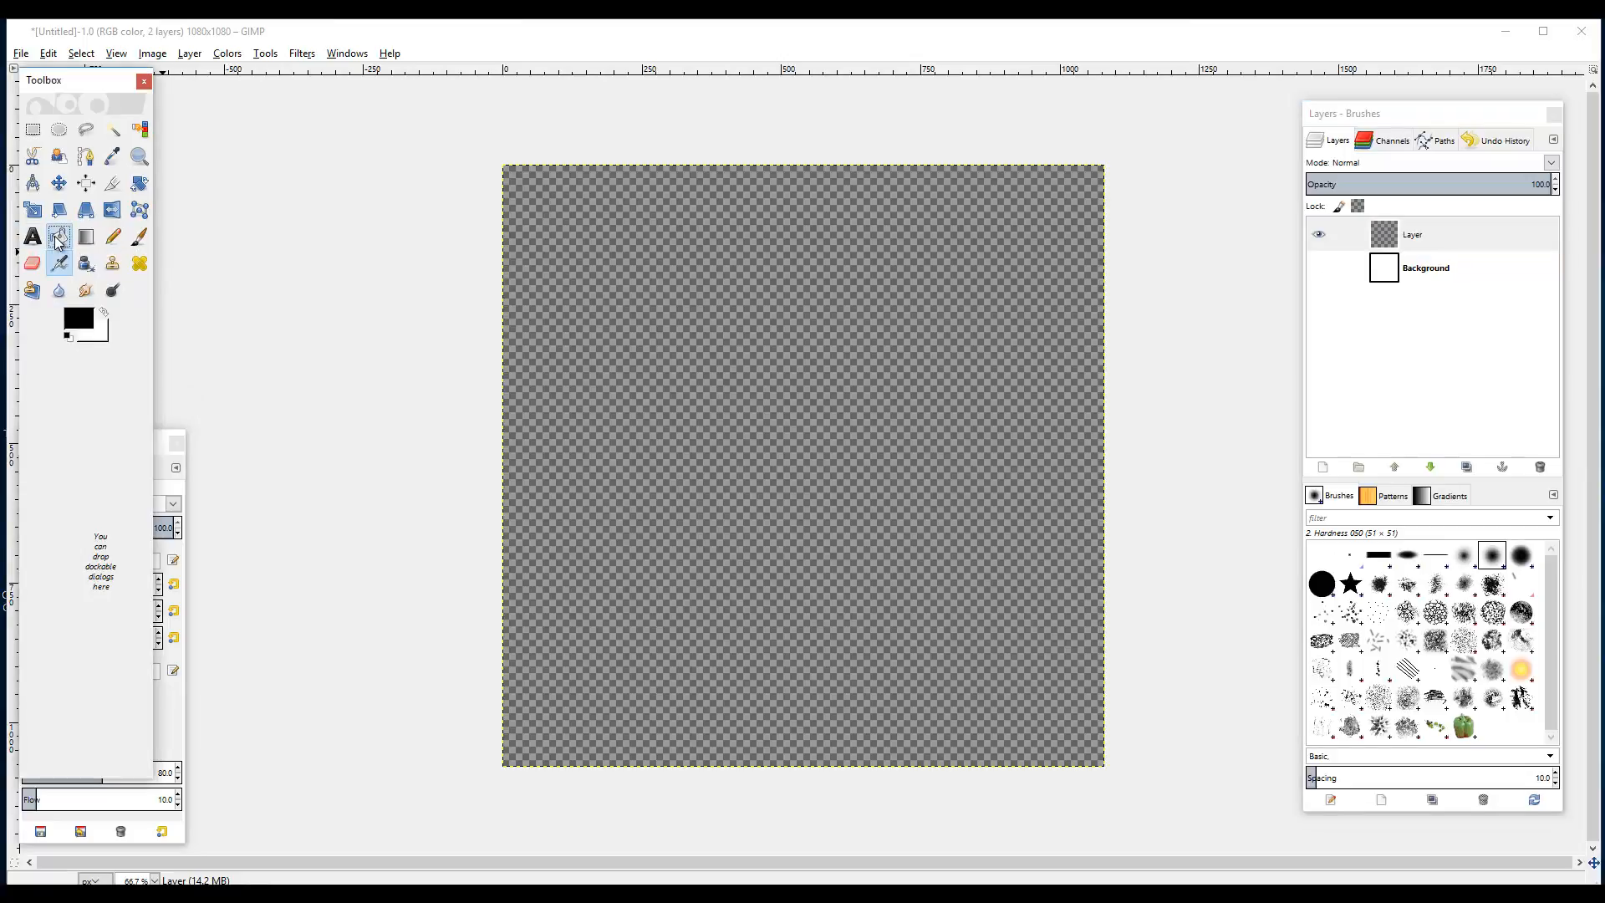
click(78, 319)
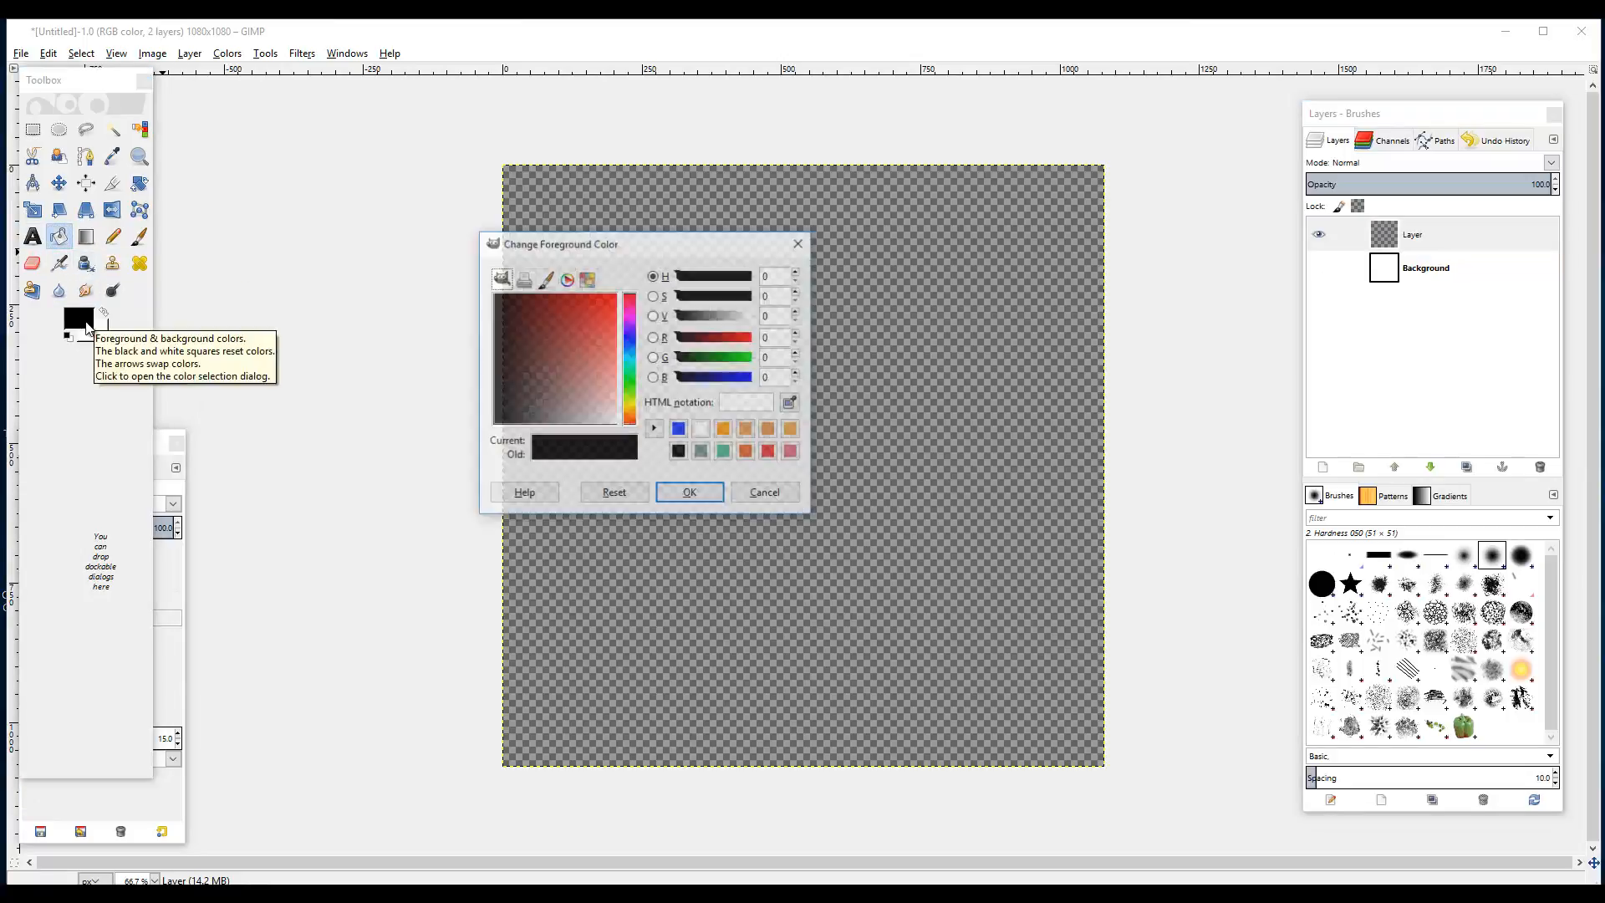
click(725, 431)
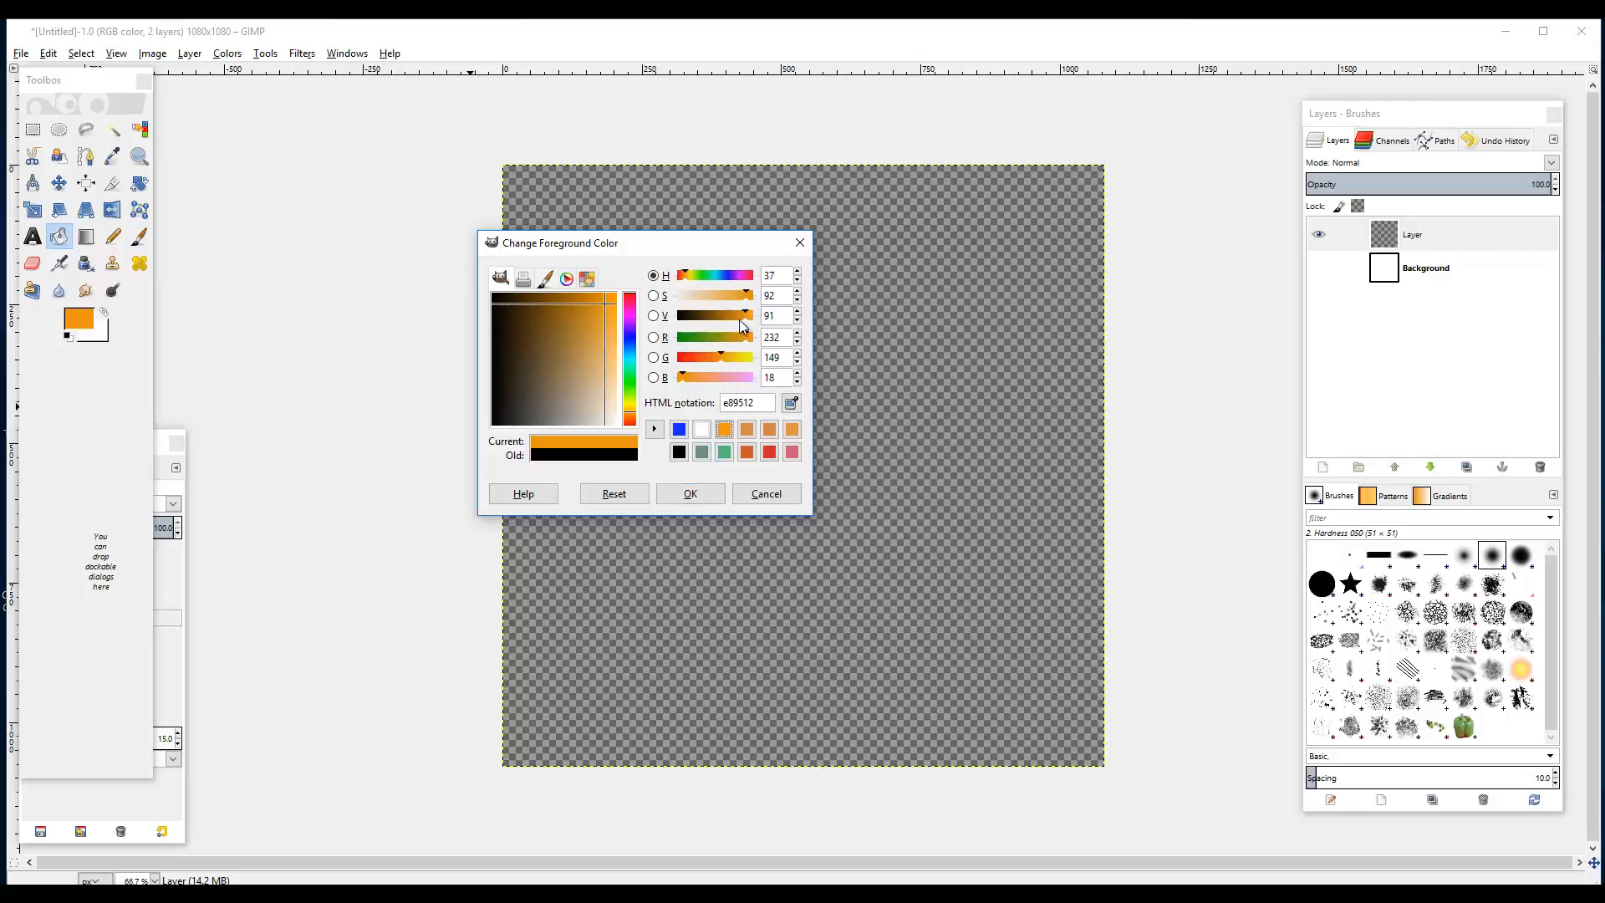
click(691, 494)
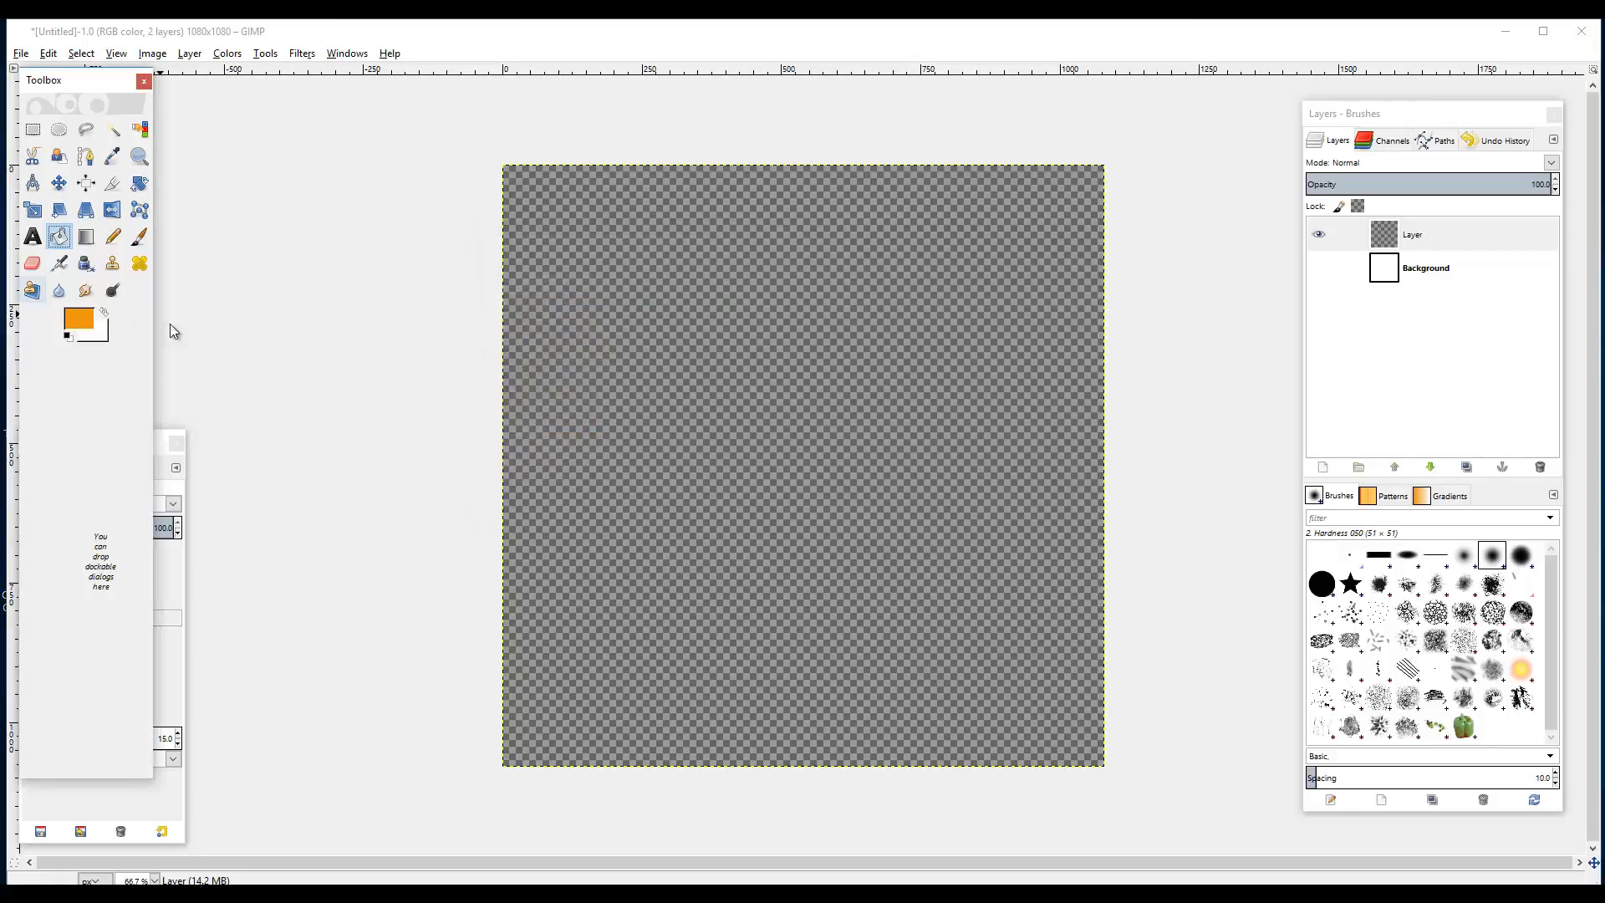
click(696, 403)
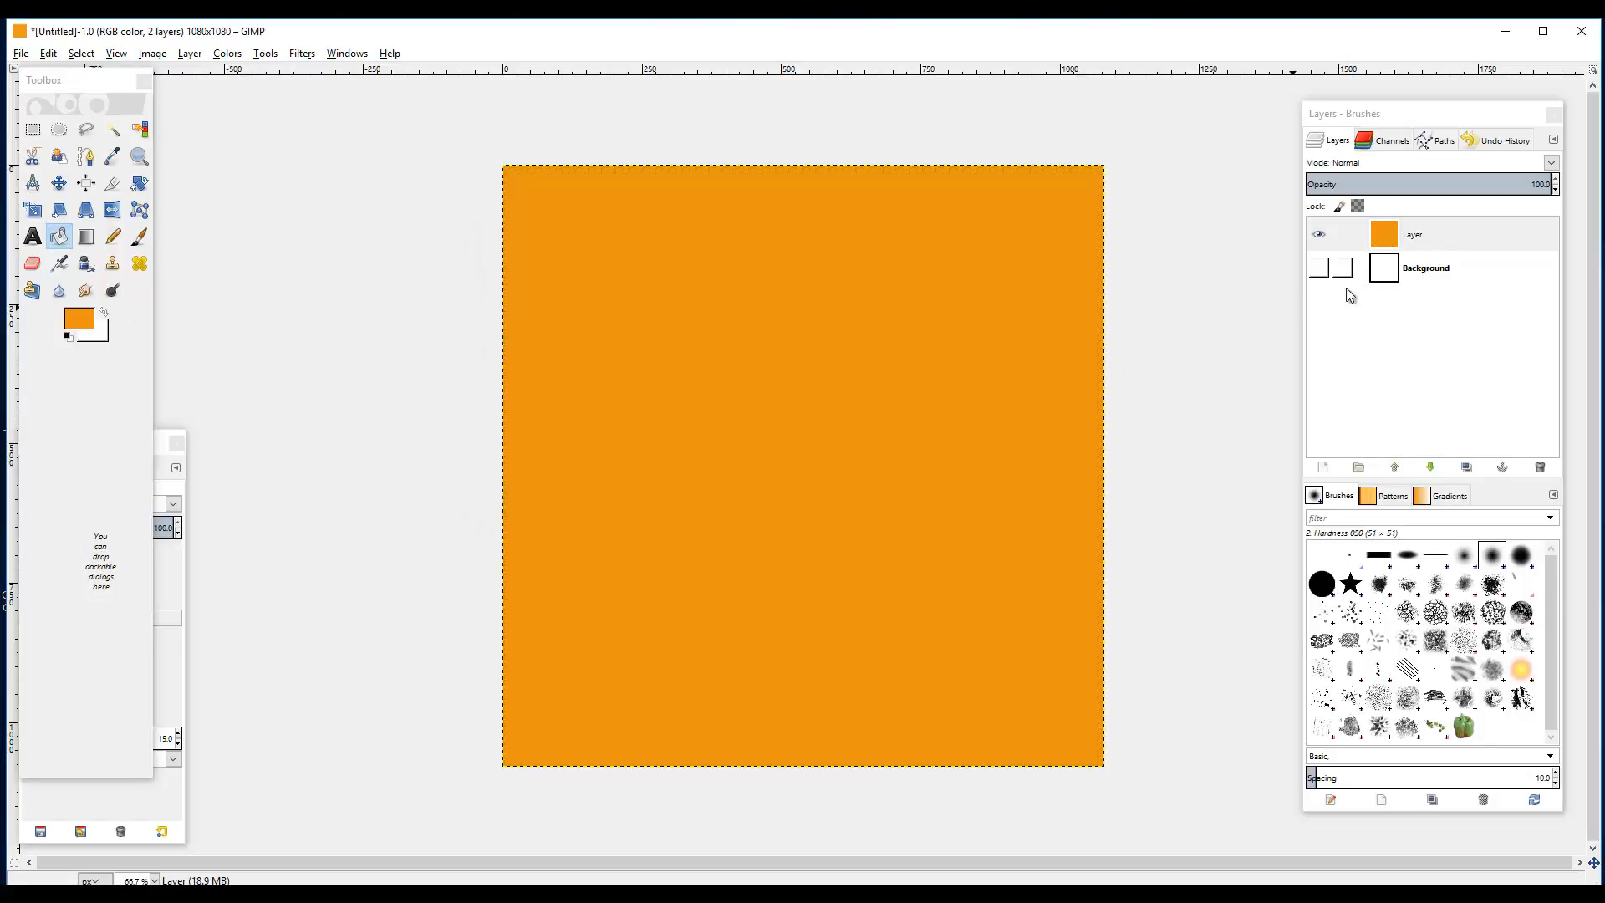
- Add another 1080 × 1080 px layer with transparency fill on top and hide the orange layer
click(1327, 465)
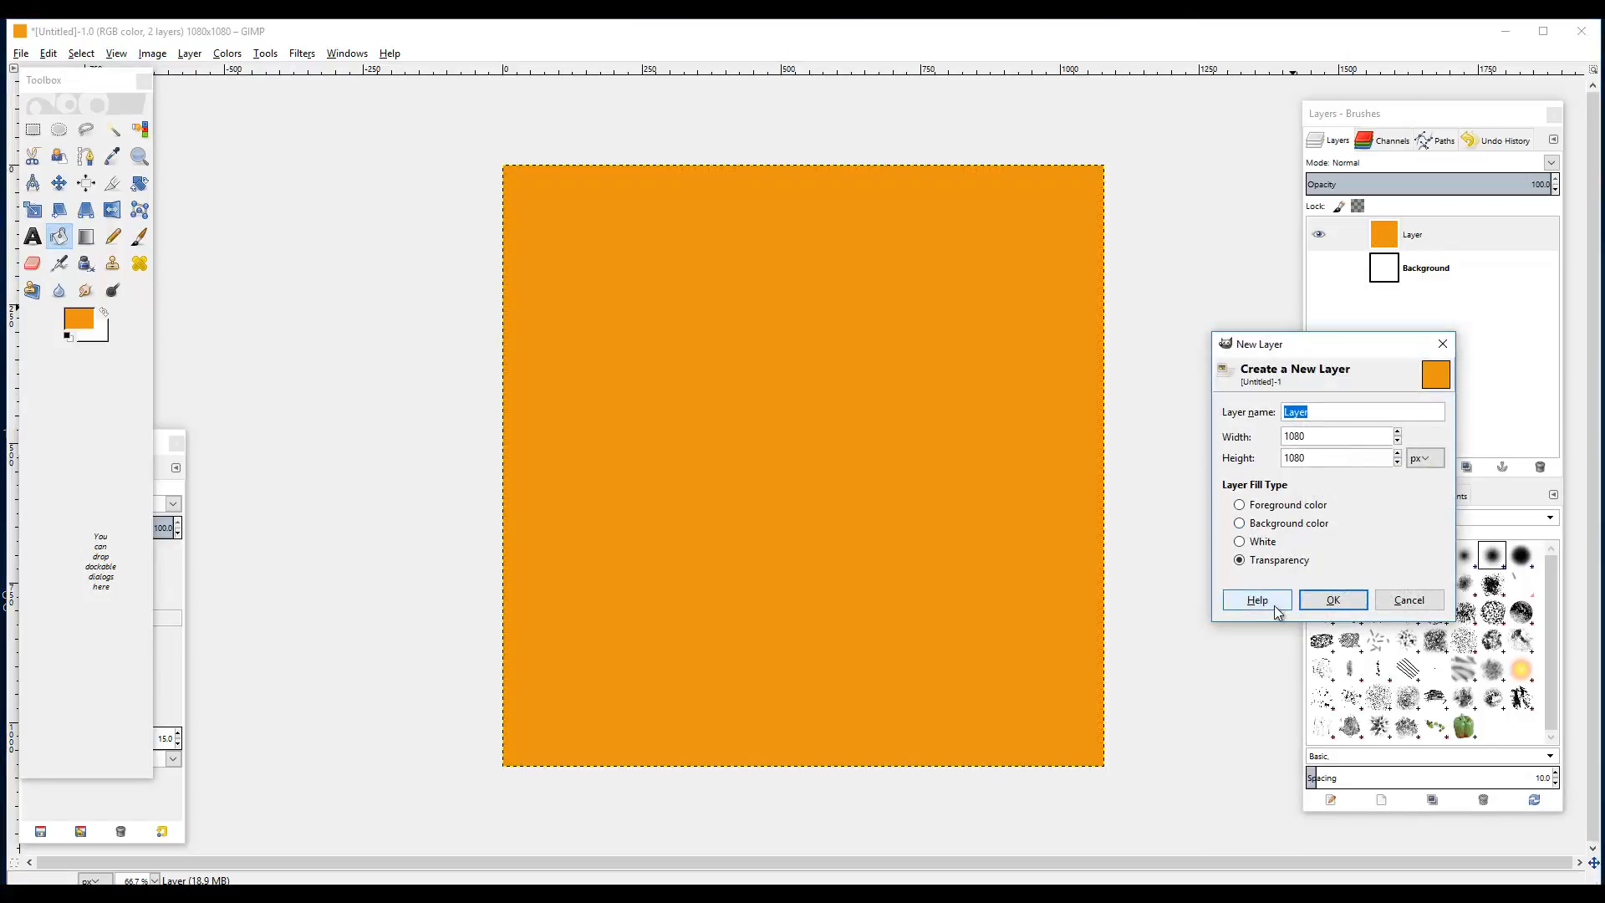
click(1332, 597)
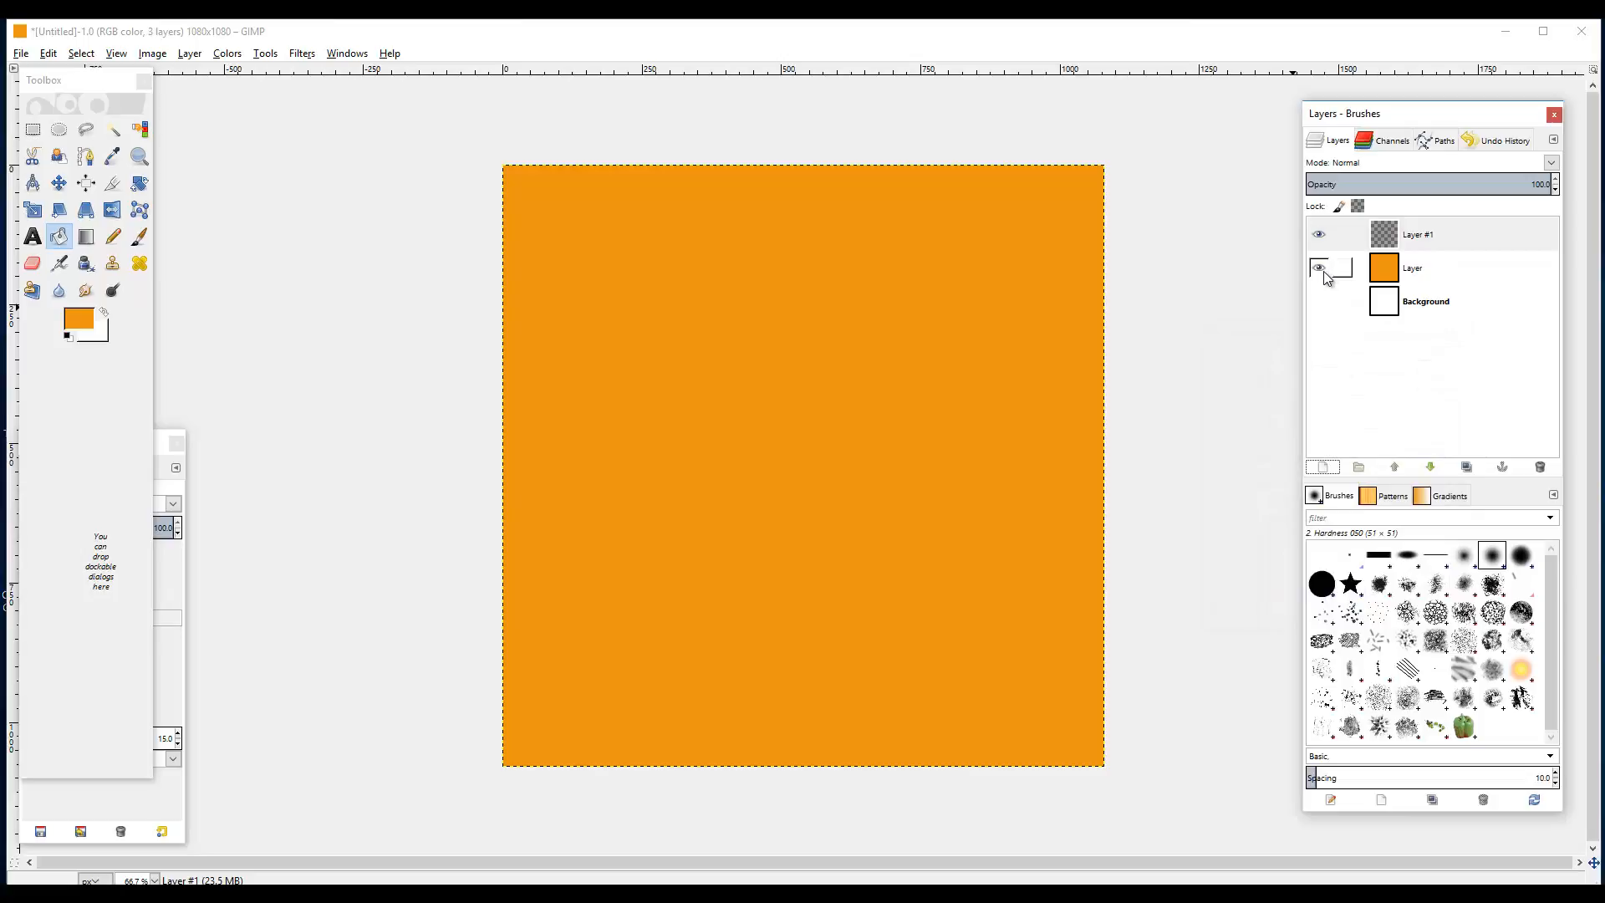
click(1320, 269)
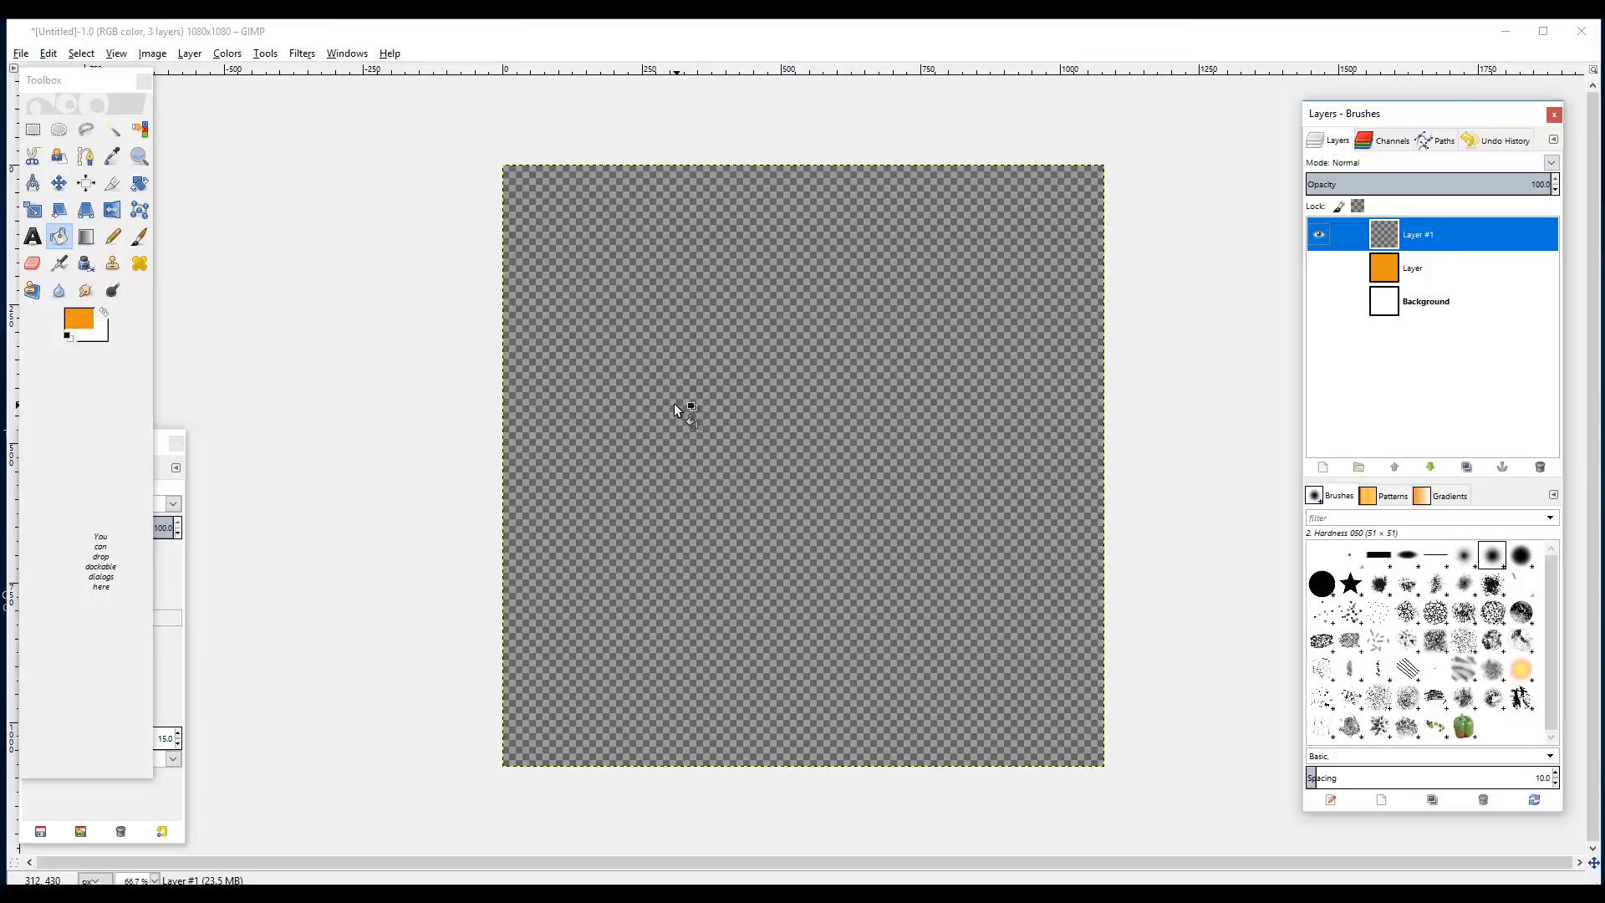
- Draw an ellipse selection on the new layer and set its size to 400 × 400 px
click(61, 131)
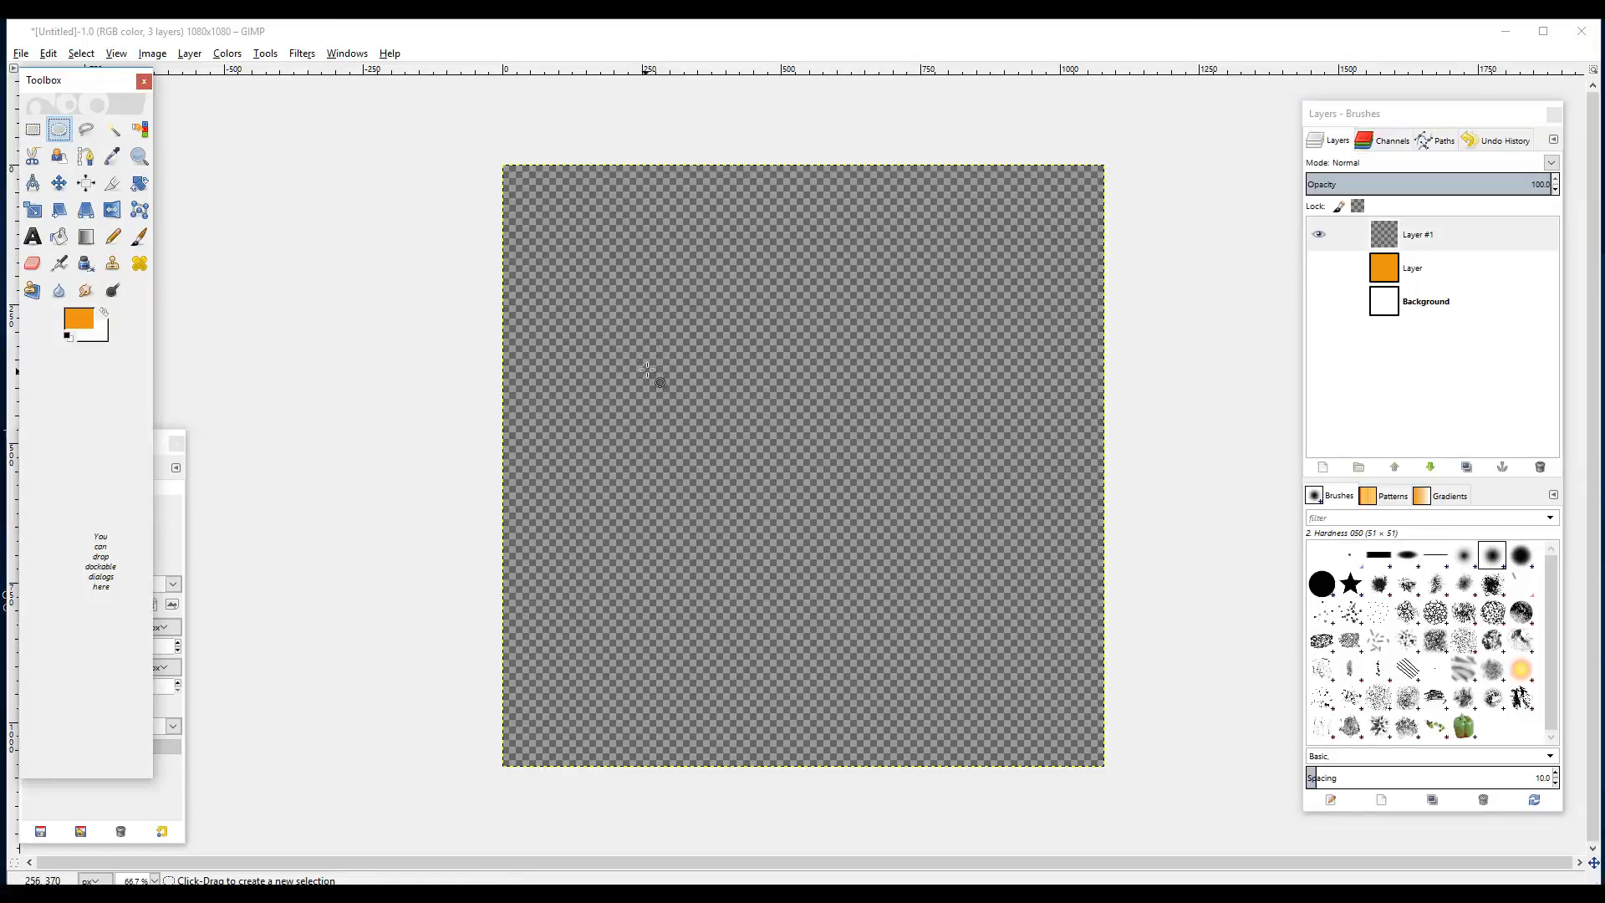
drag(637, 341, 928, 564)
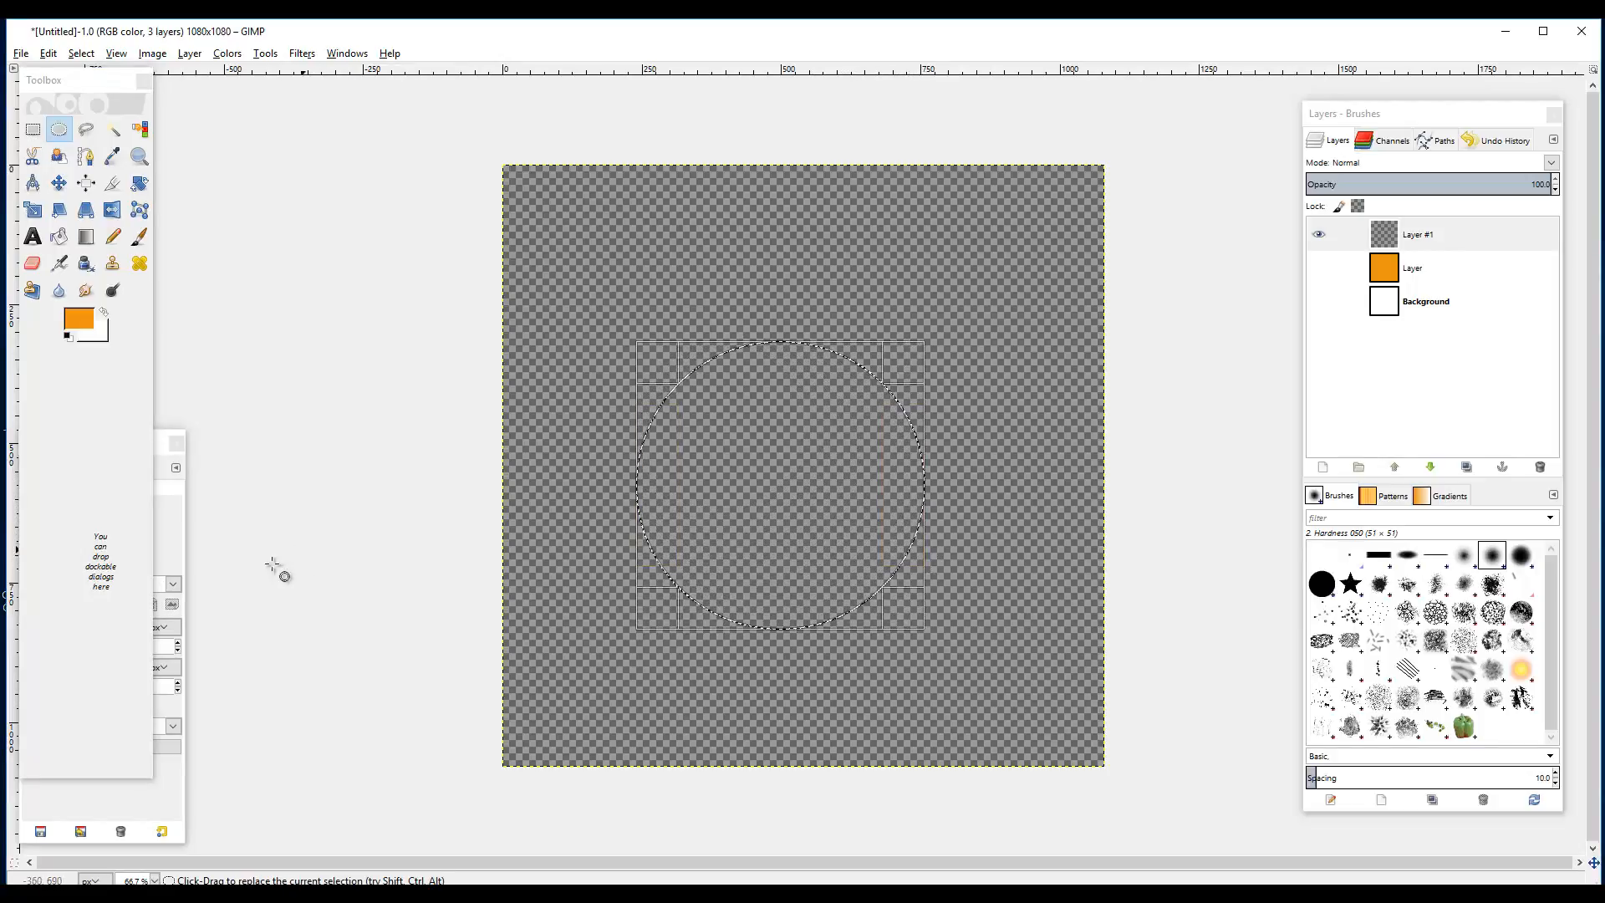
click(177, 532)
drag(129, 445, 168, 348)
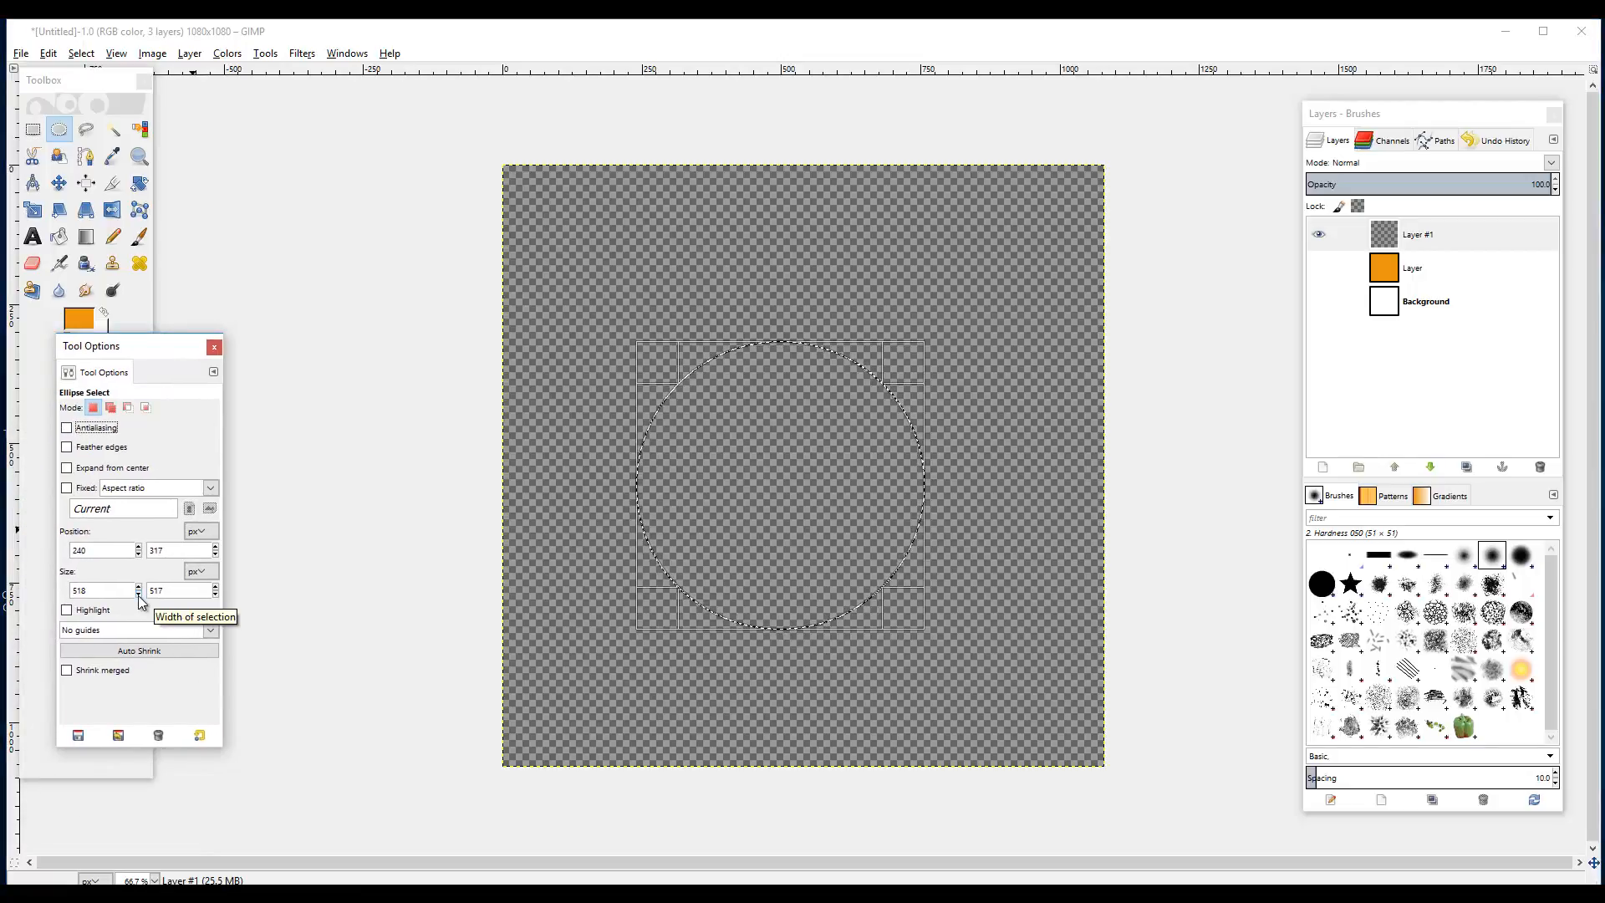
click(138, 594)
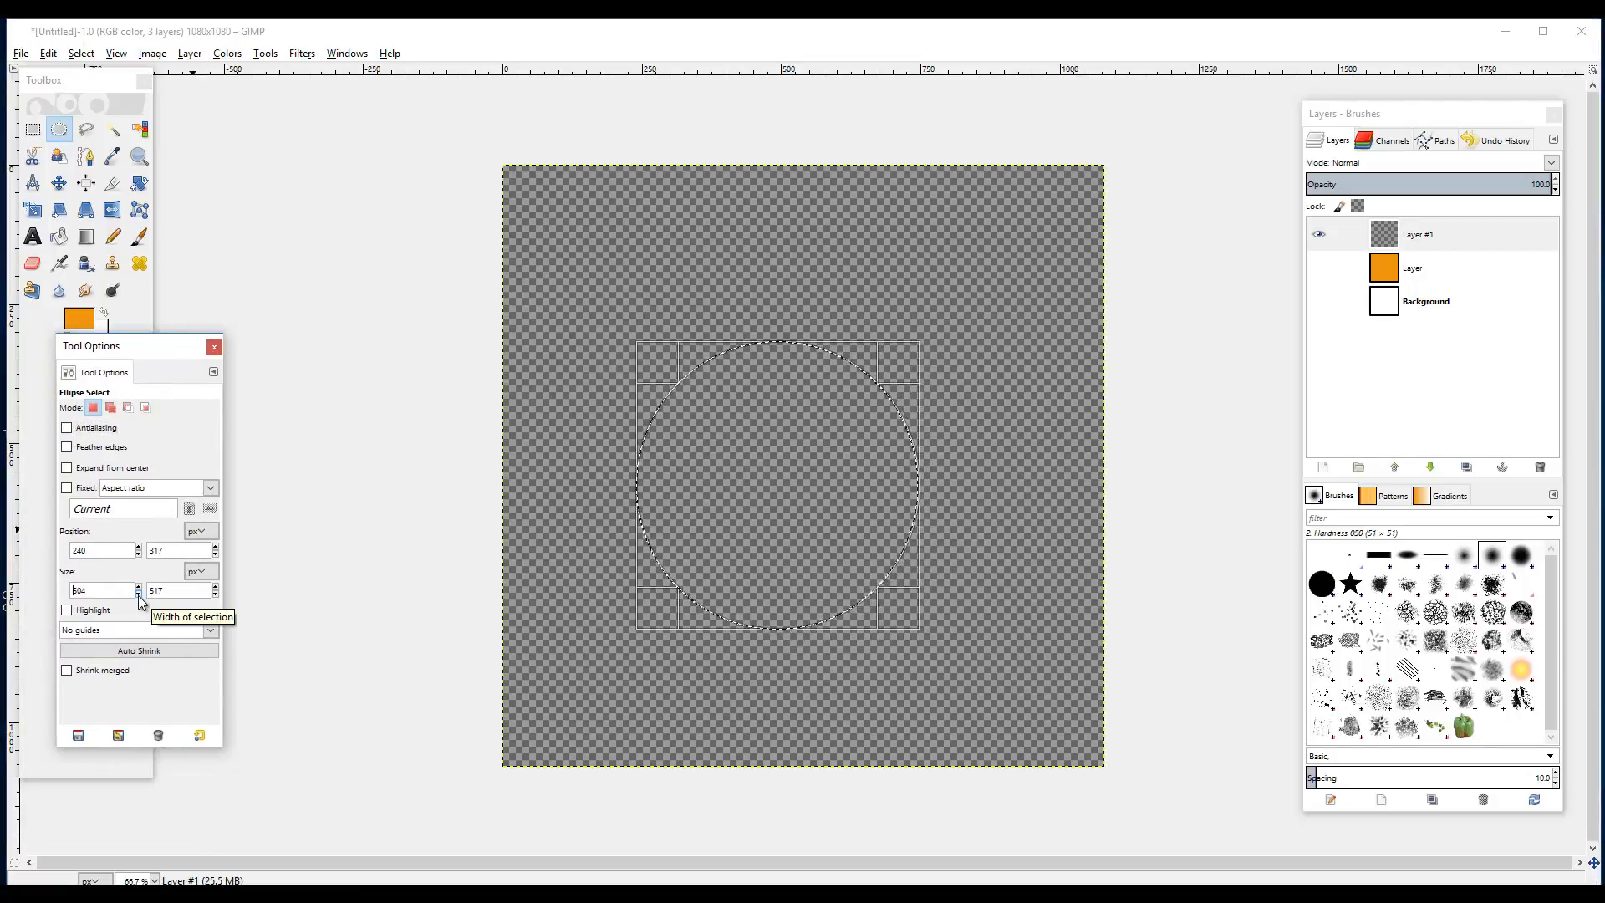
drag(139, 594, 216, 595)
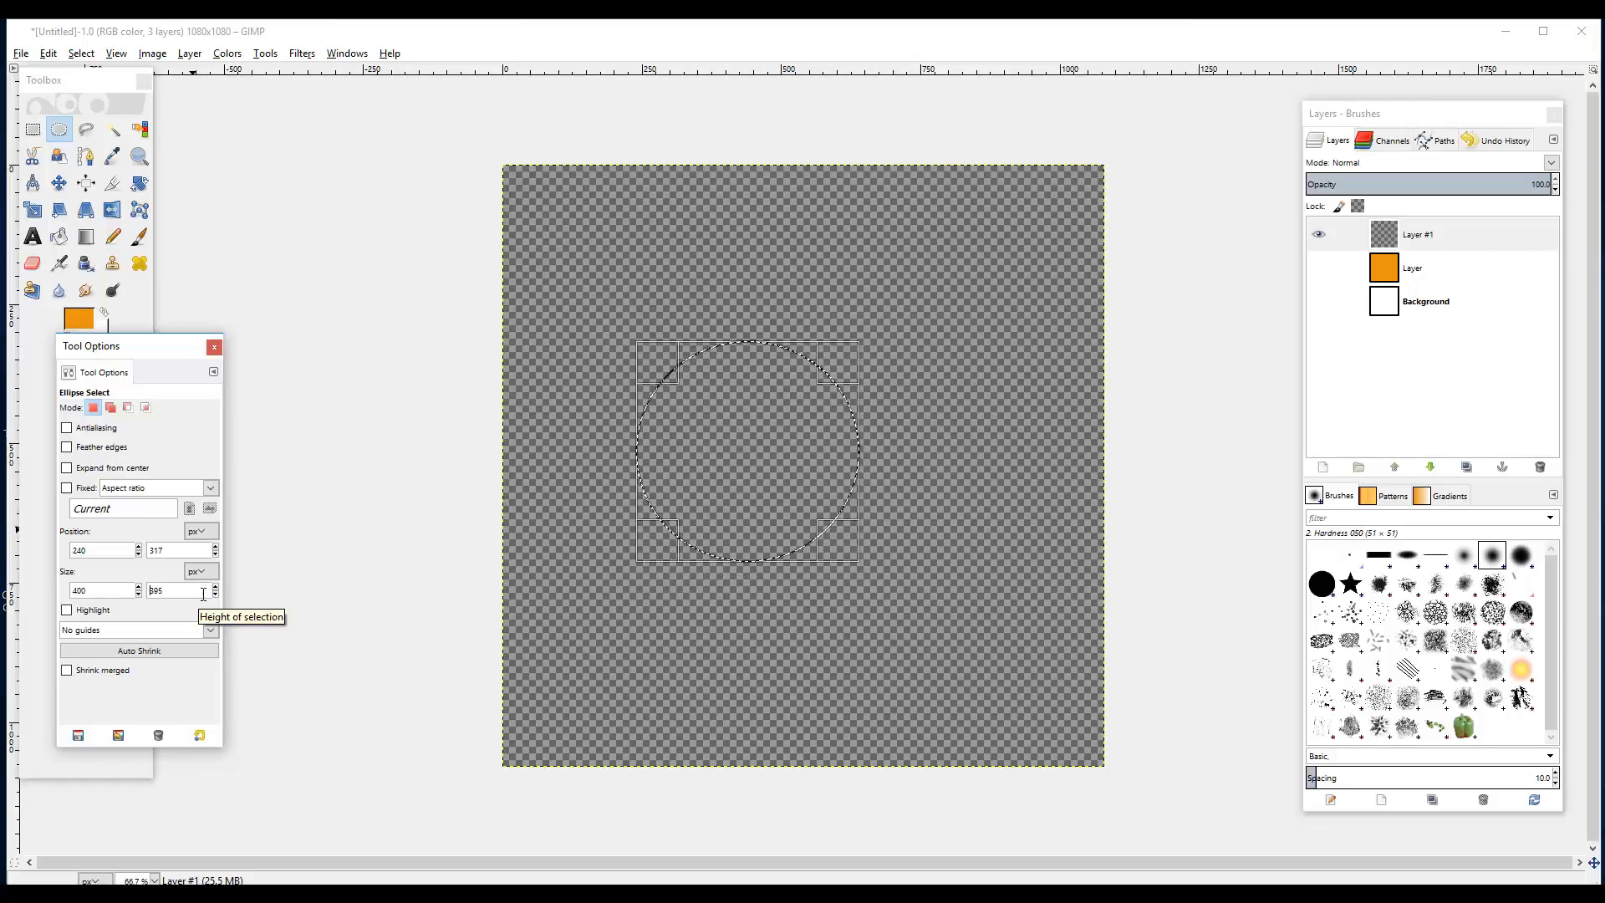
drag(215, 587, 215, 587)
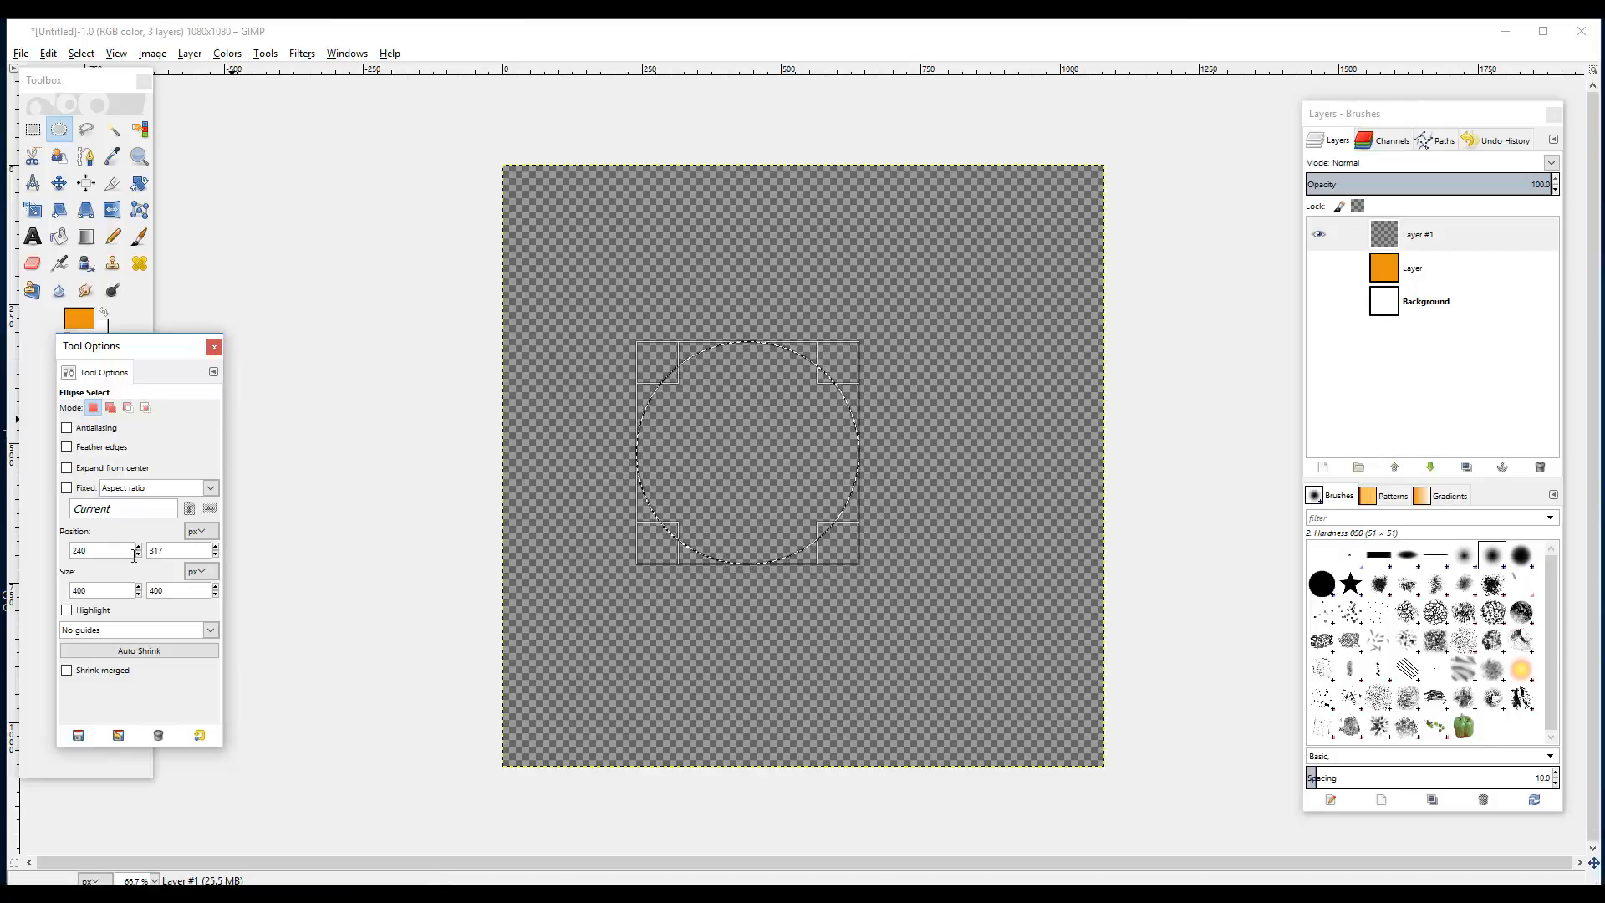
- Set the circular selection's position to 340, 340 px to centre it on the canvas
drag(135, 549, 94, 544)
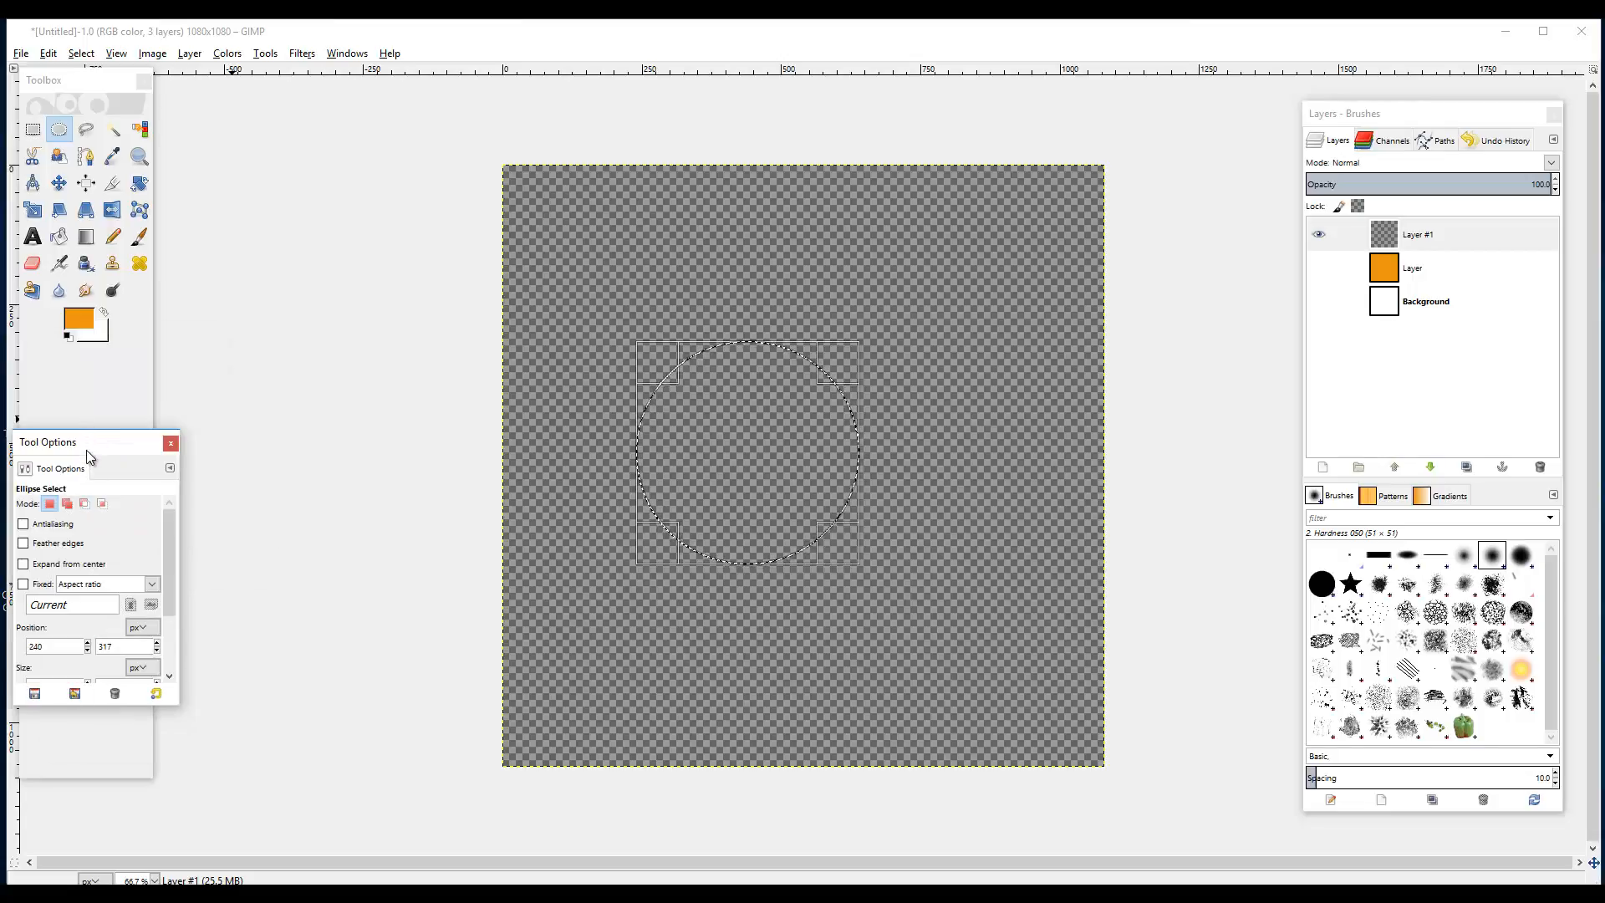
drag(92, 441, 107, 371)
drag(112, 637, 107, 729)
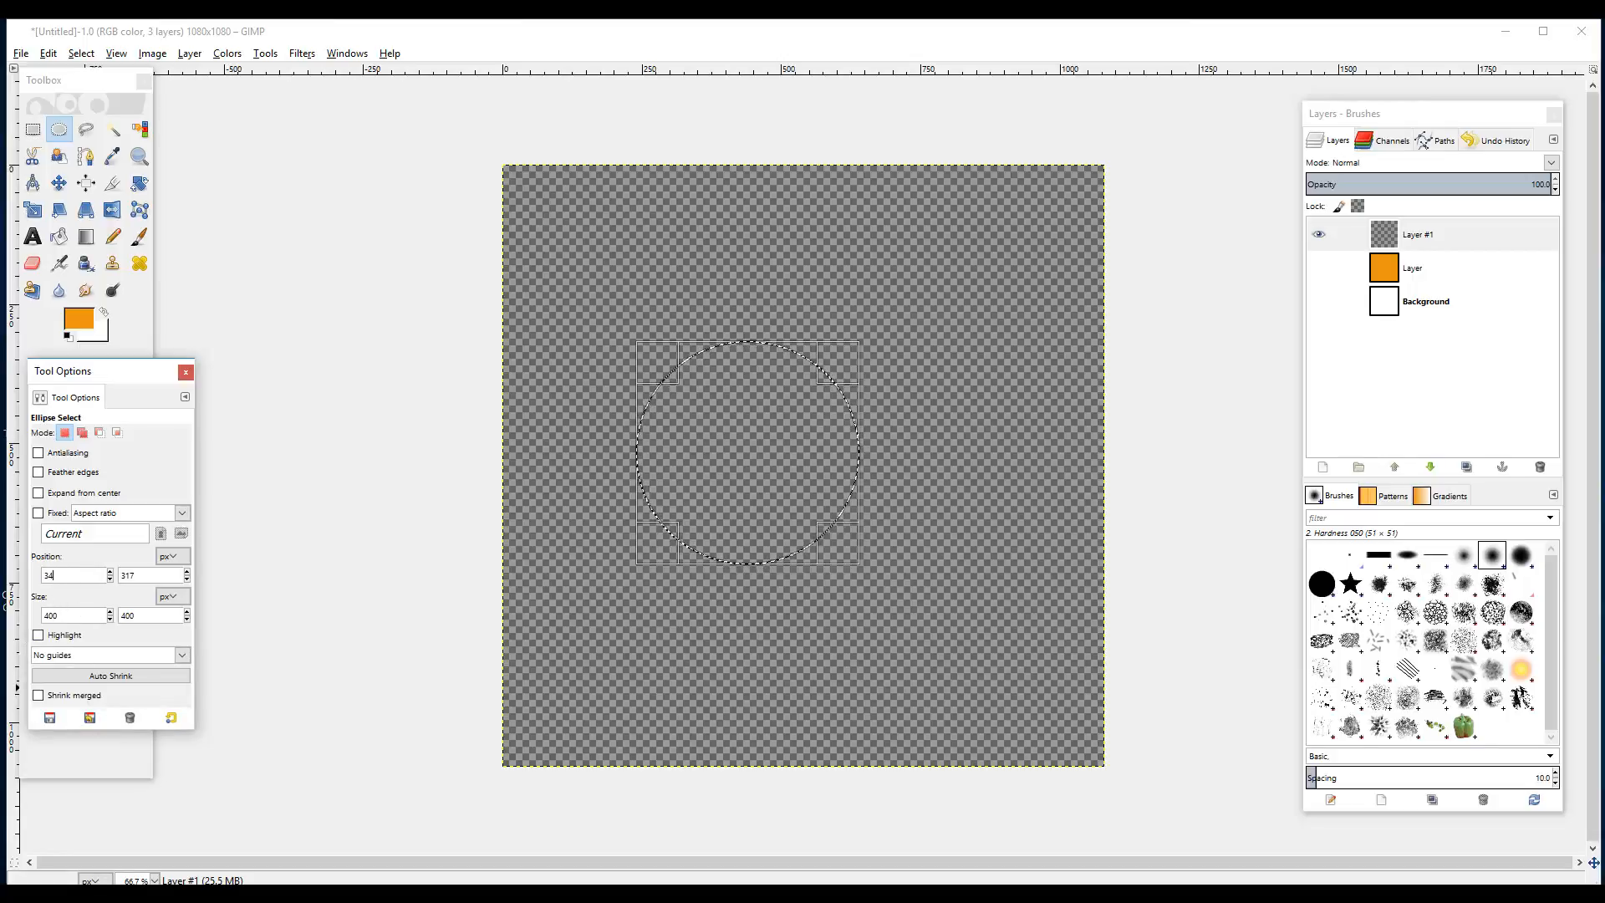
key(Return)
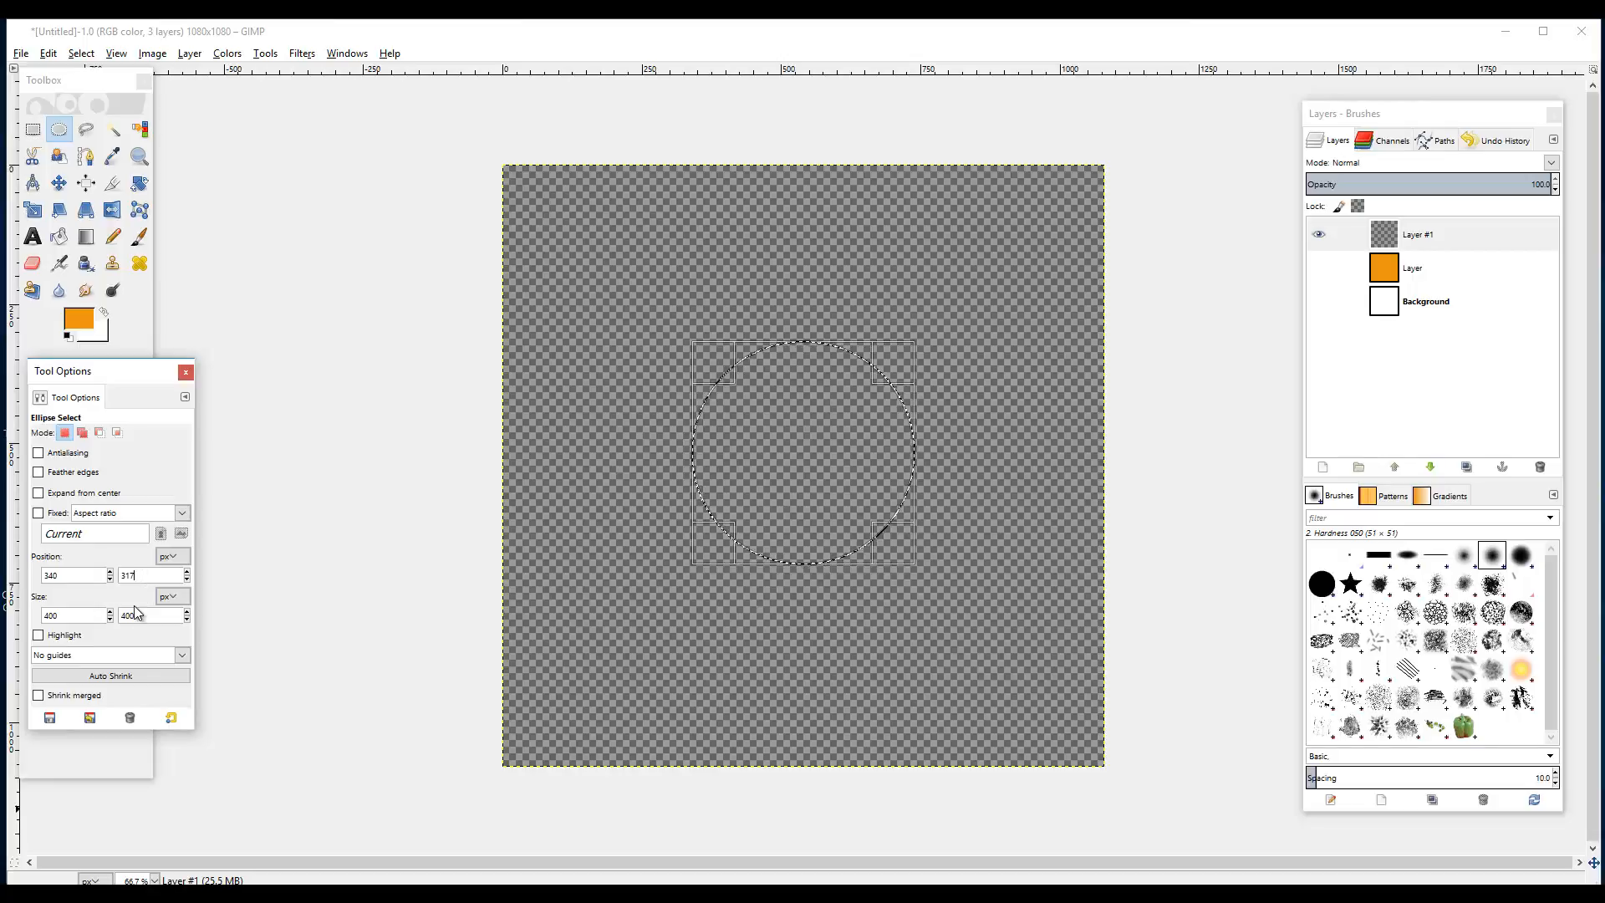
text(340)
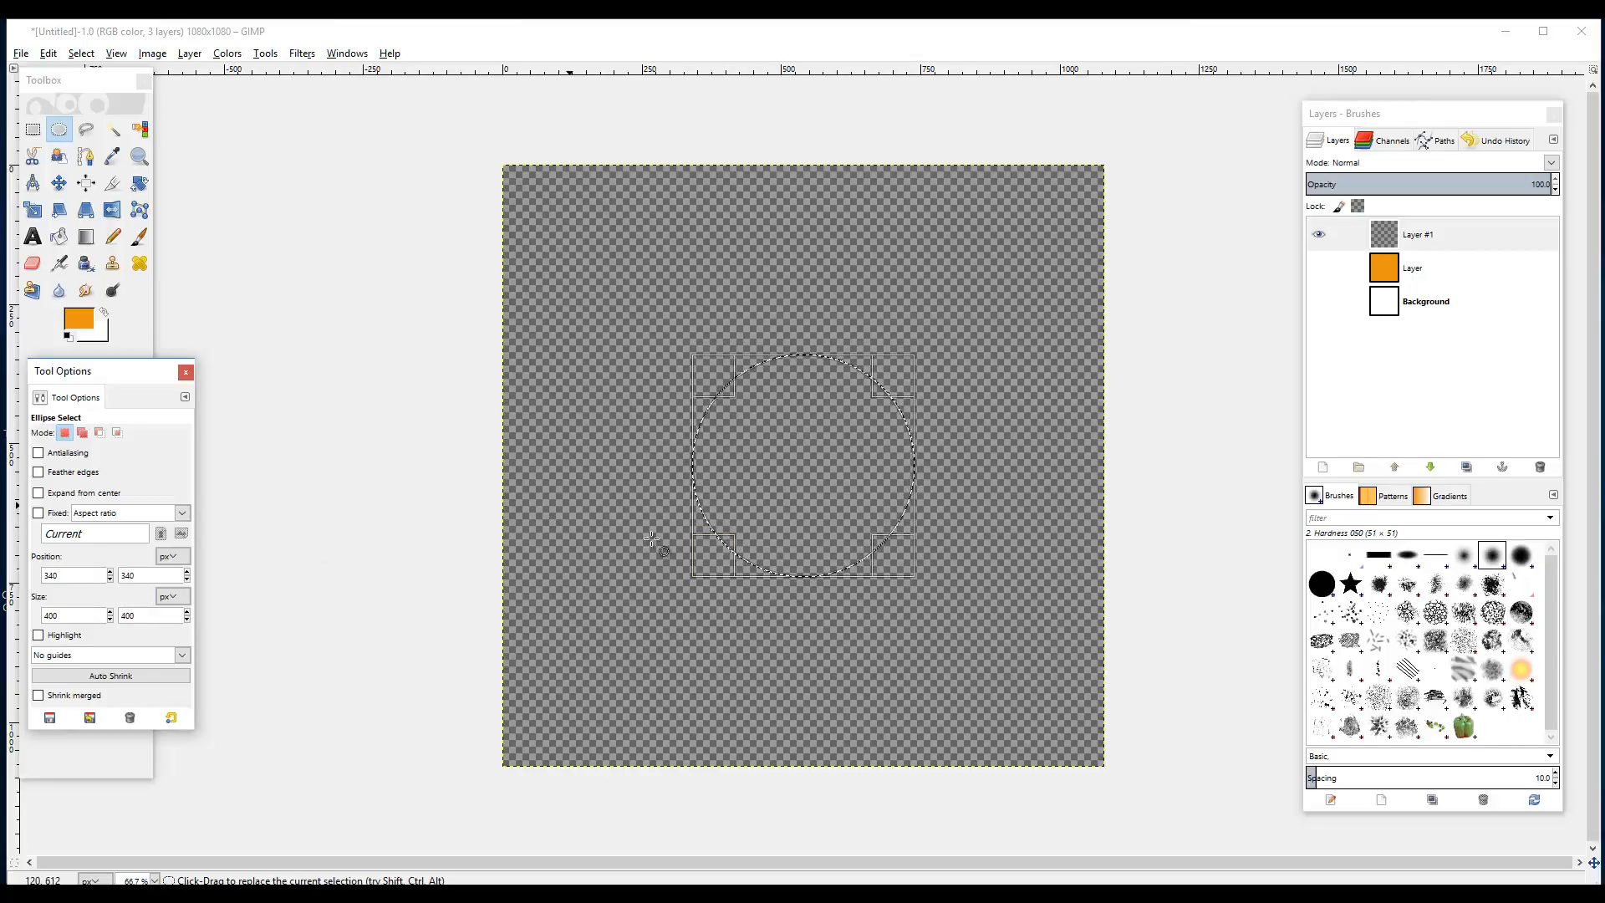
drag(143, 371, 111, 424)
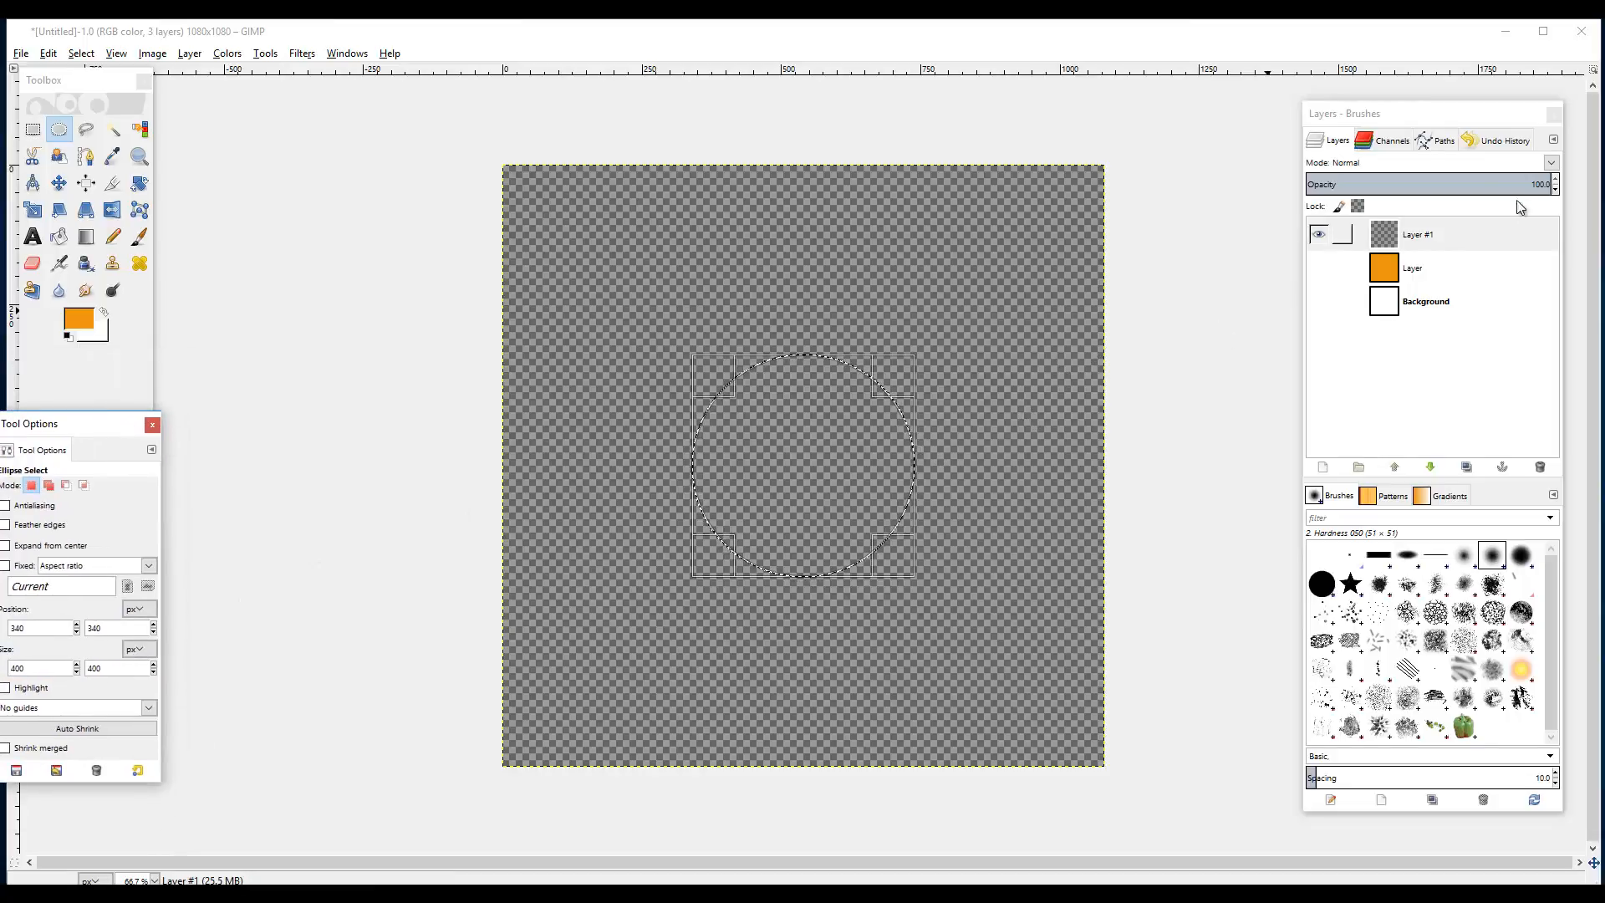
- Set the foreground colour to white and bucket-fill the 400 px circular selection
click(58, 237)
click(80, 327)
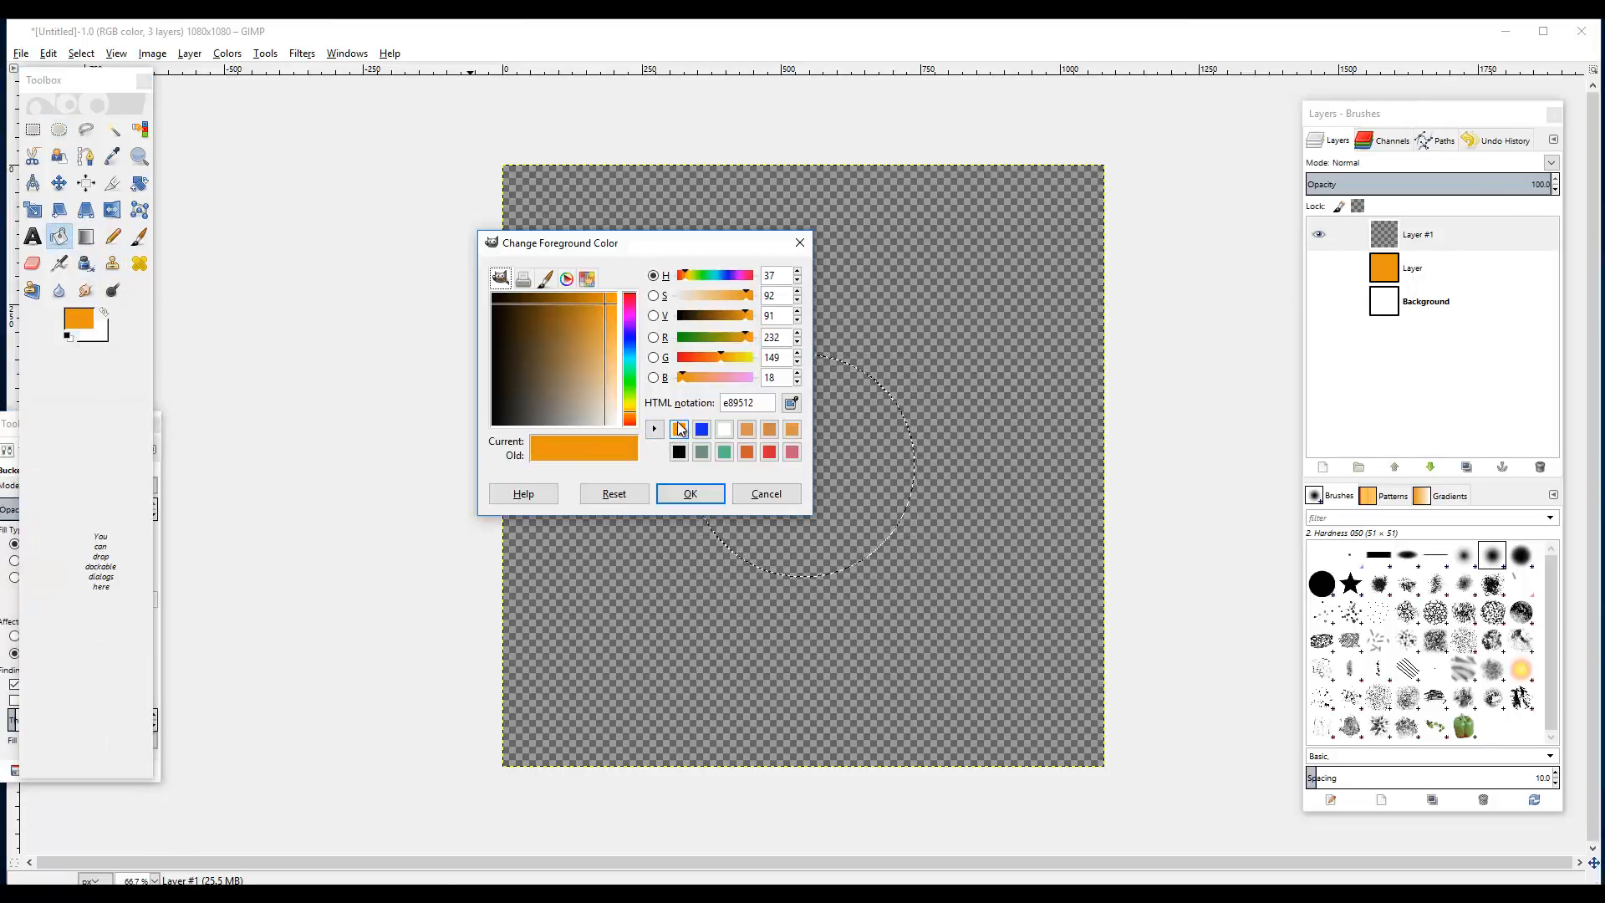
click(724, 430)
click(691, 493)
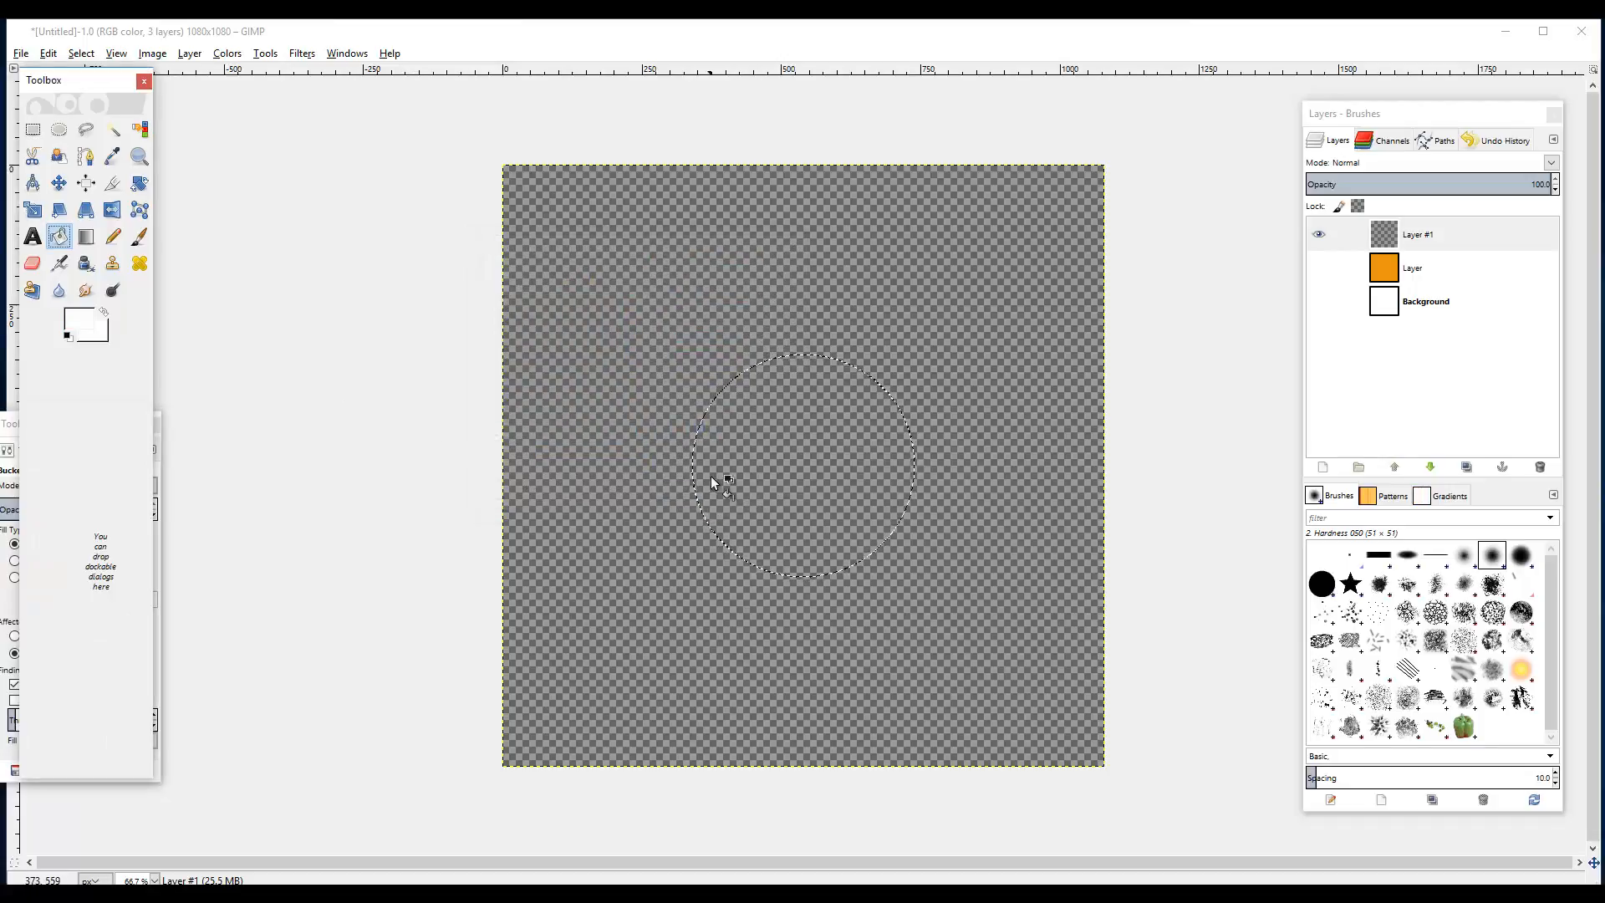
click(815, 486)
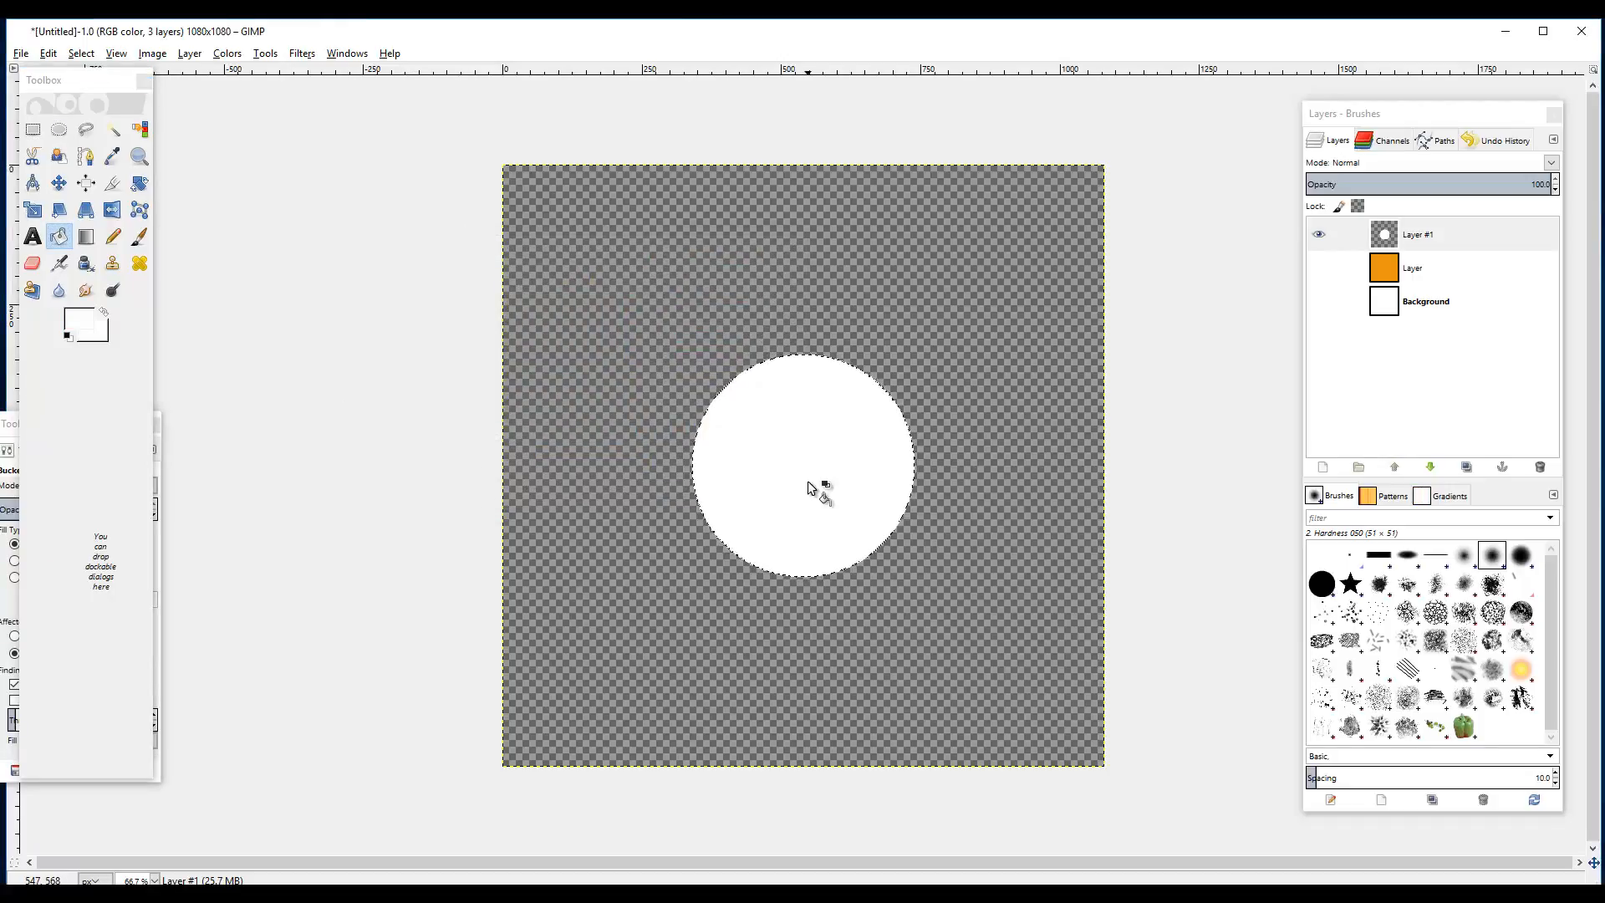
- Briefly show the orange layer behind the white circle, and hide the circle's layer
click(1318, 269)
click(1318, 268)
click(1318, 234)
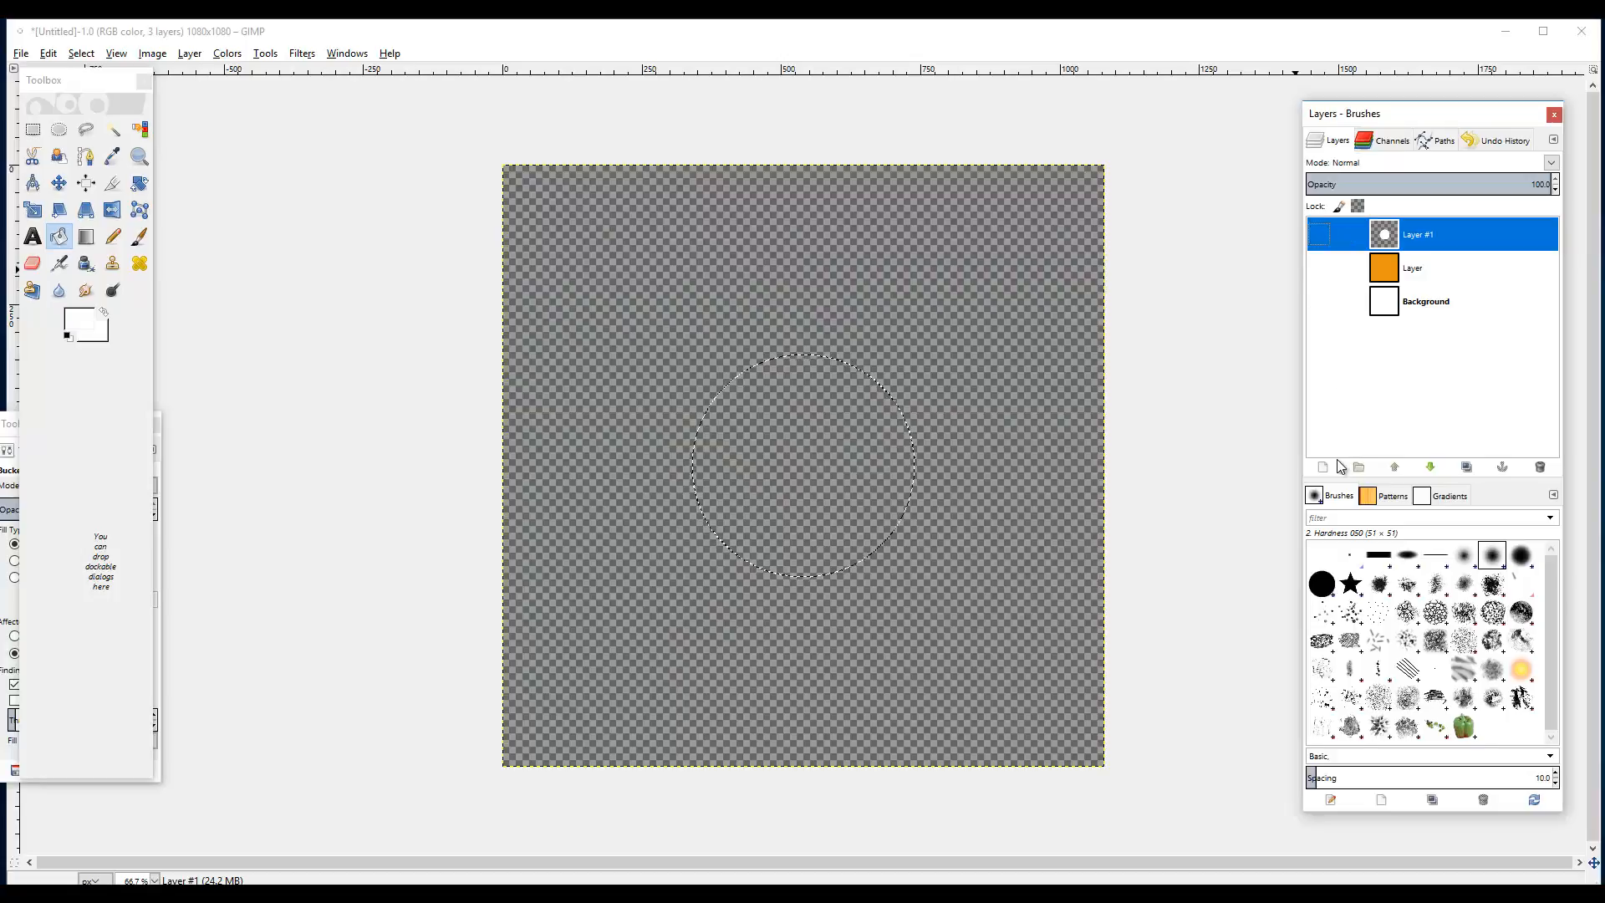
- Add a new 1080 × 1080 px layer with transparency fill above the circle layer and switch off its visibility
click(58, 130)
click(1322, 467)
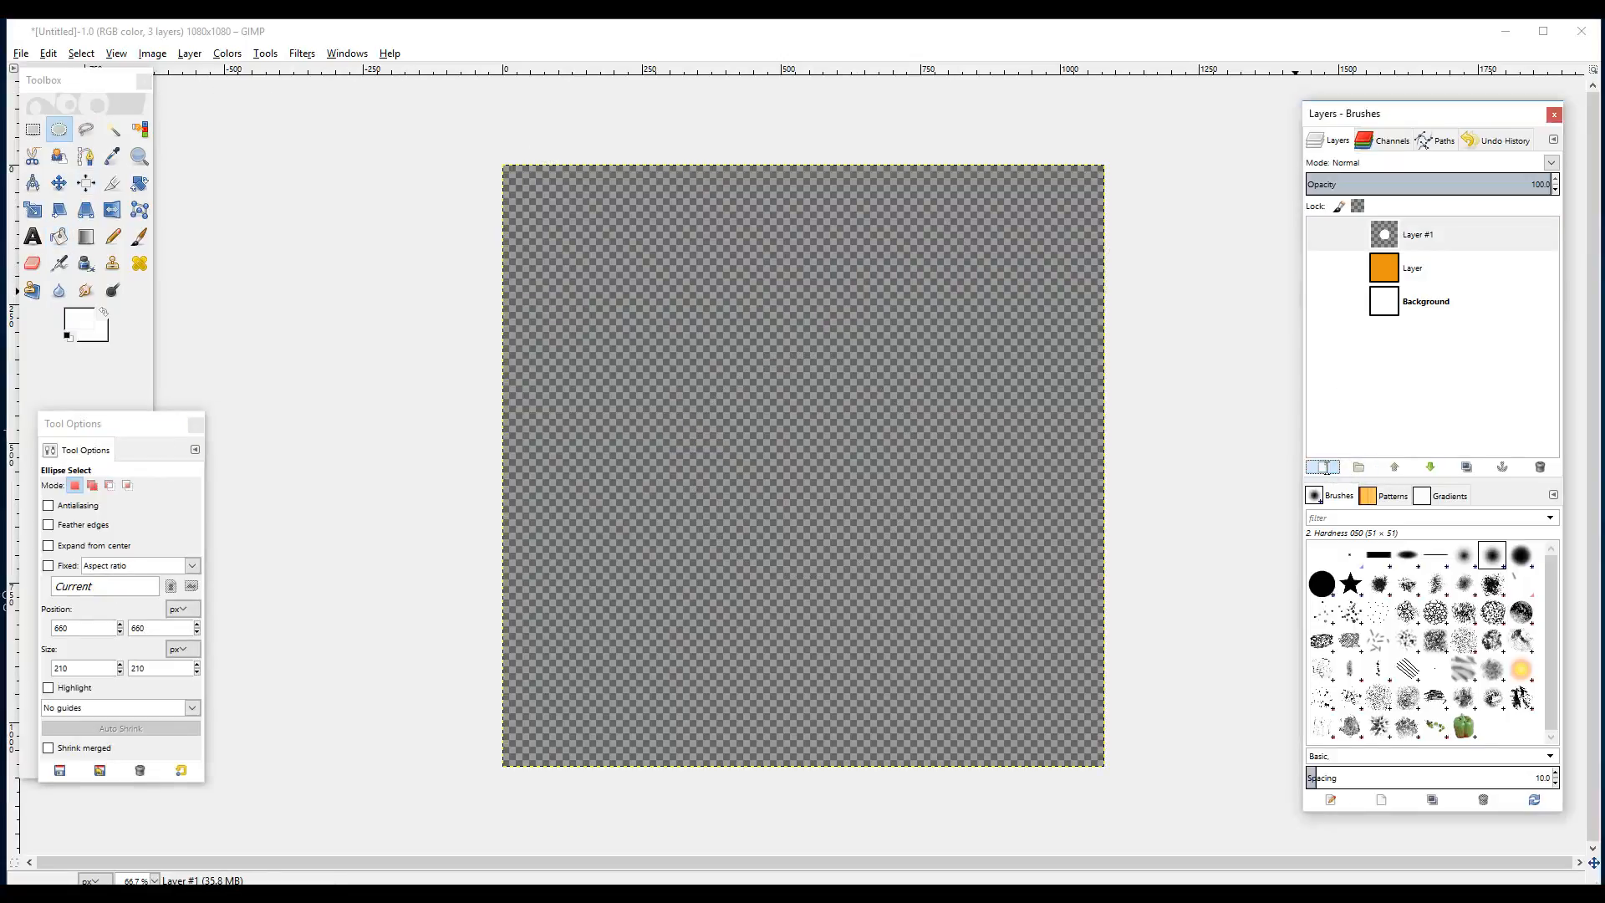
click(1330, 604)
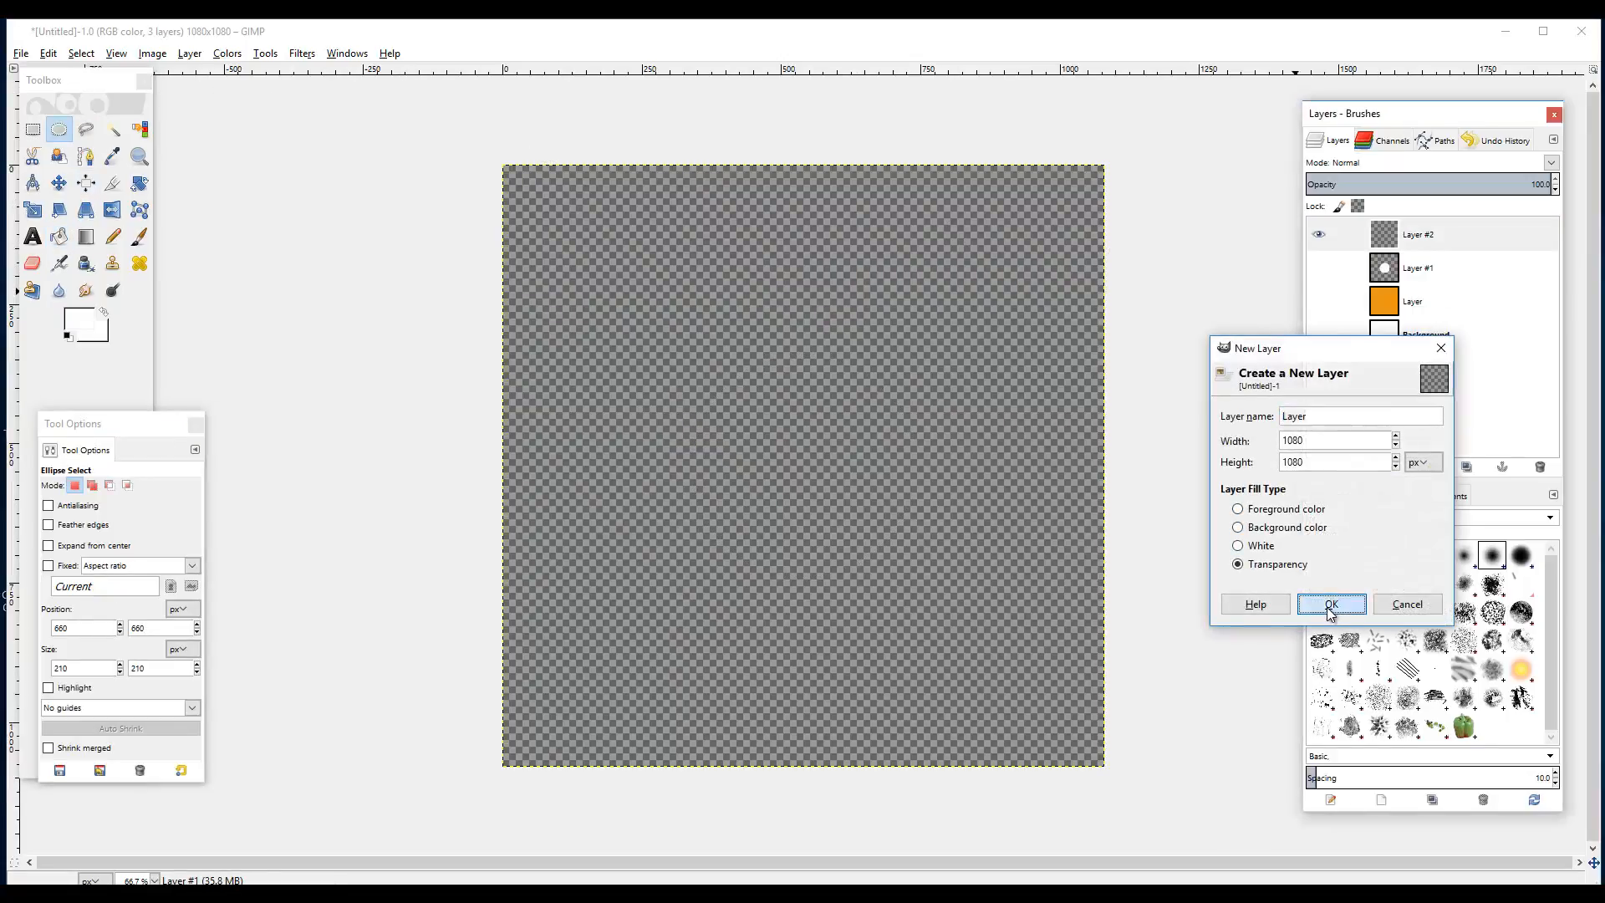
click(1317, 235)
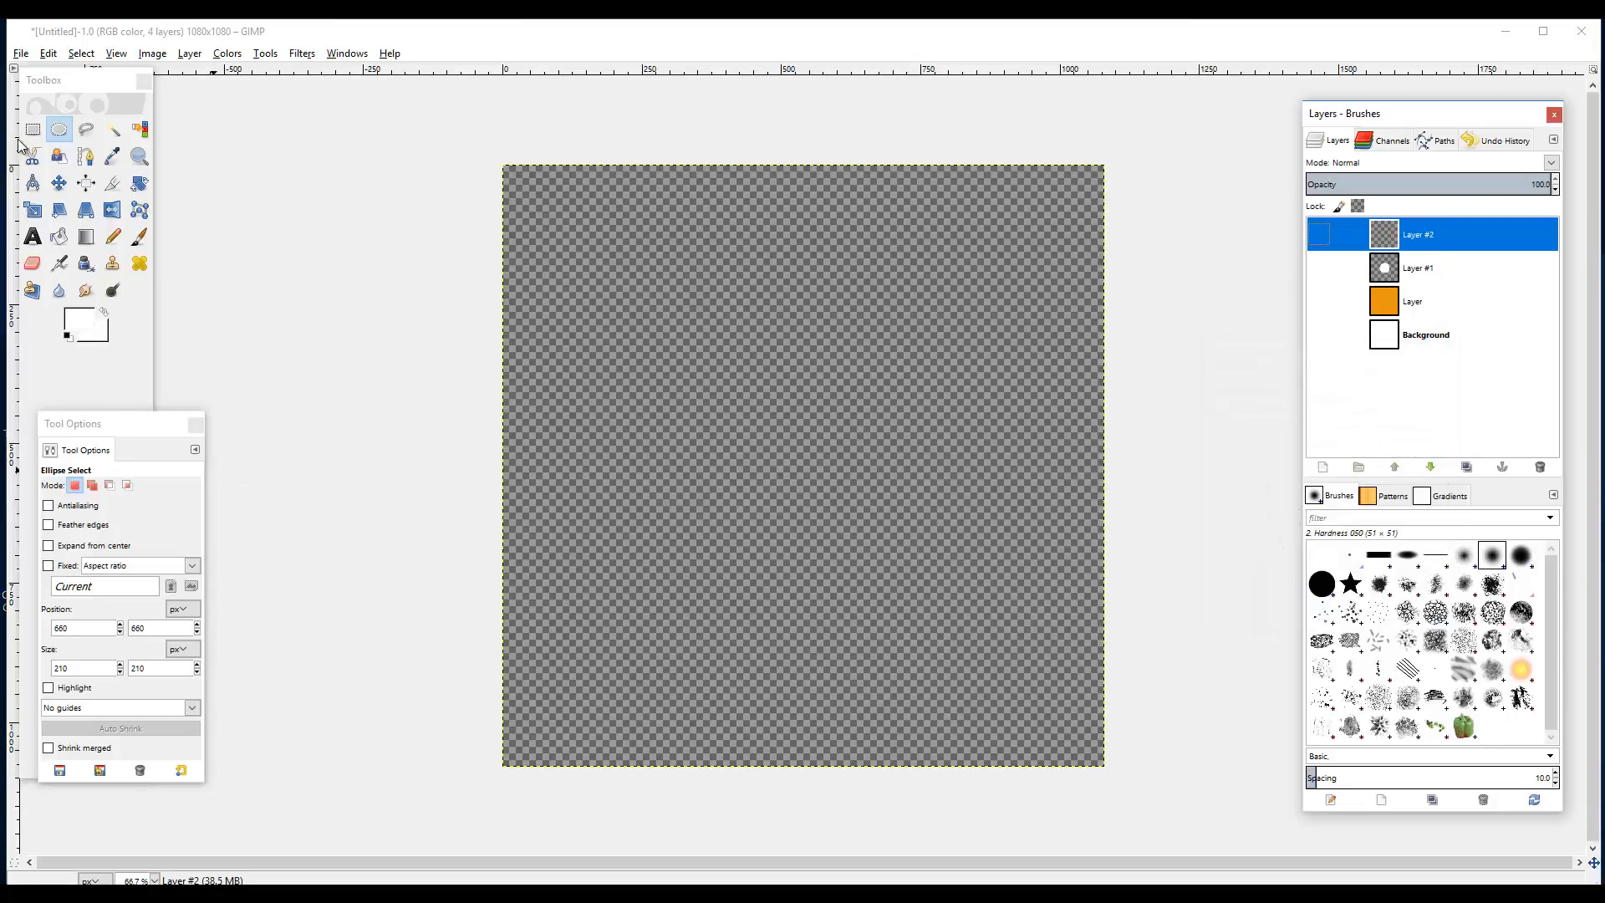
- Draw an ellipse selection with feathered edges at radius 10 and set its size to 210 × 210 px
click(59, 131)
drag(655, 365, 873, 569)
click(154, 565)
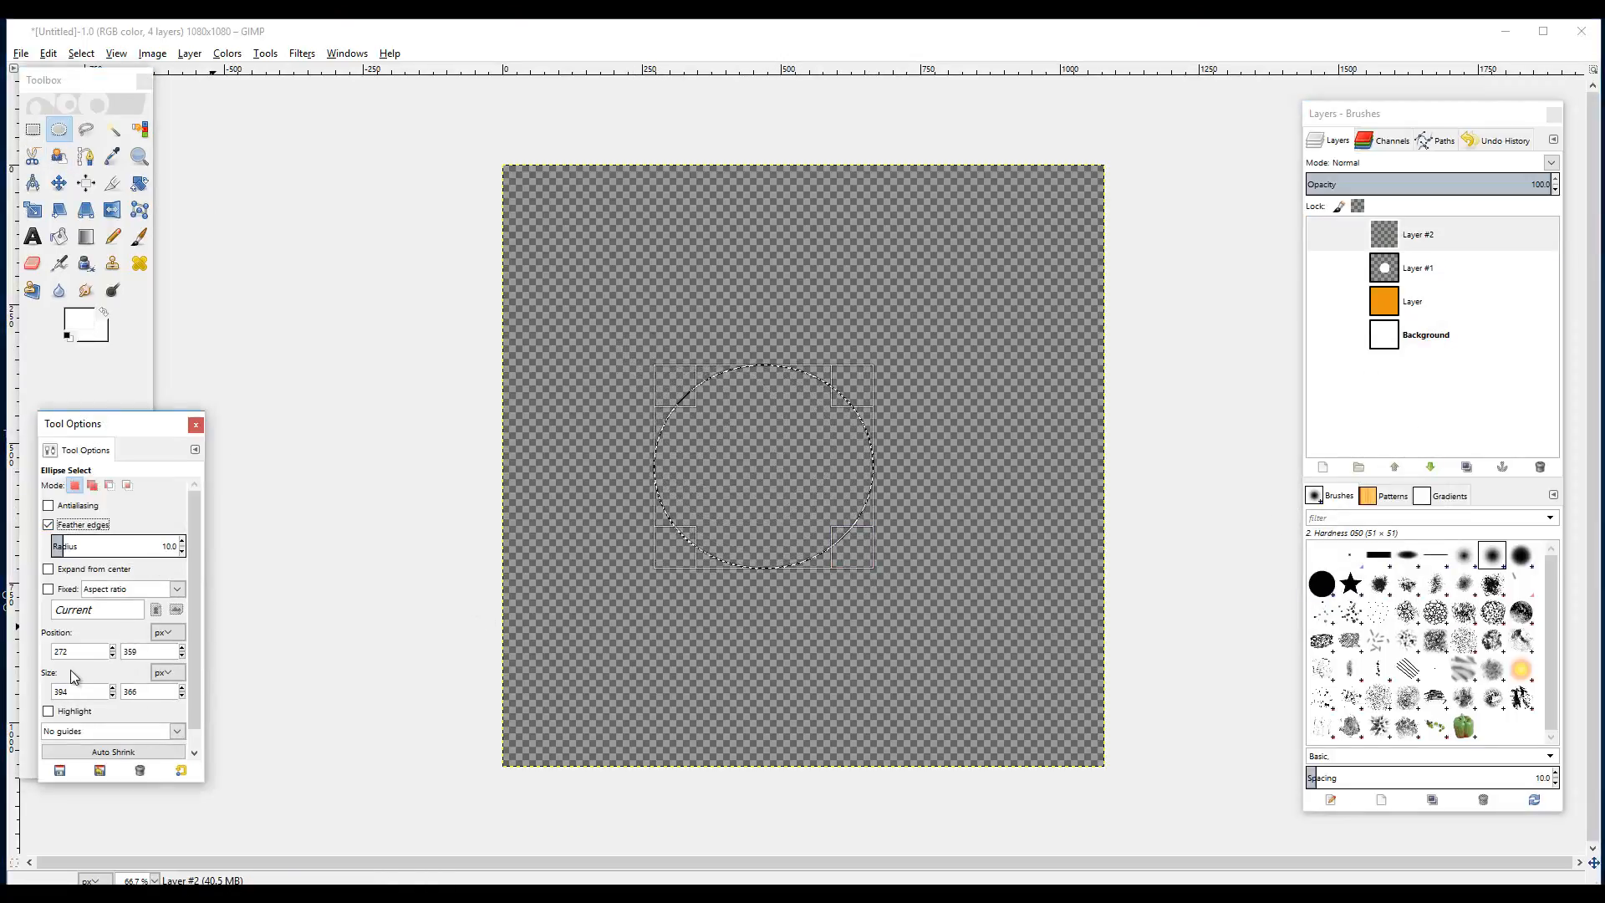
click(78, 697)
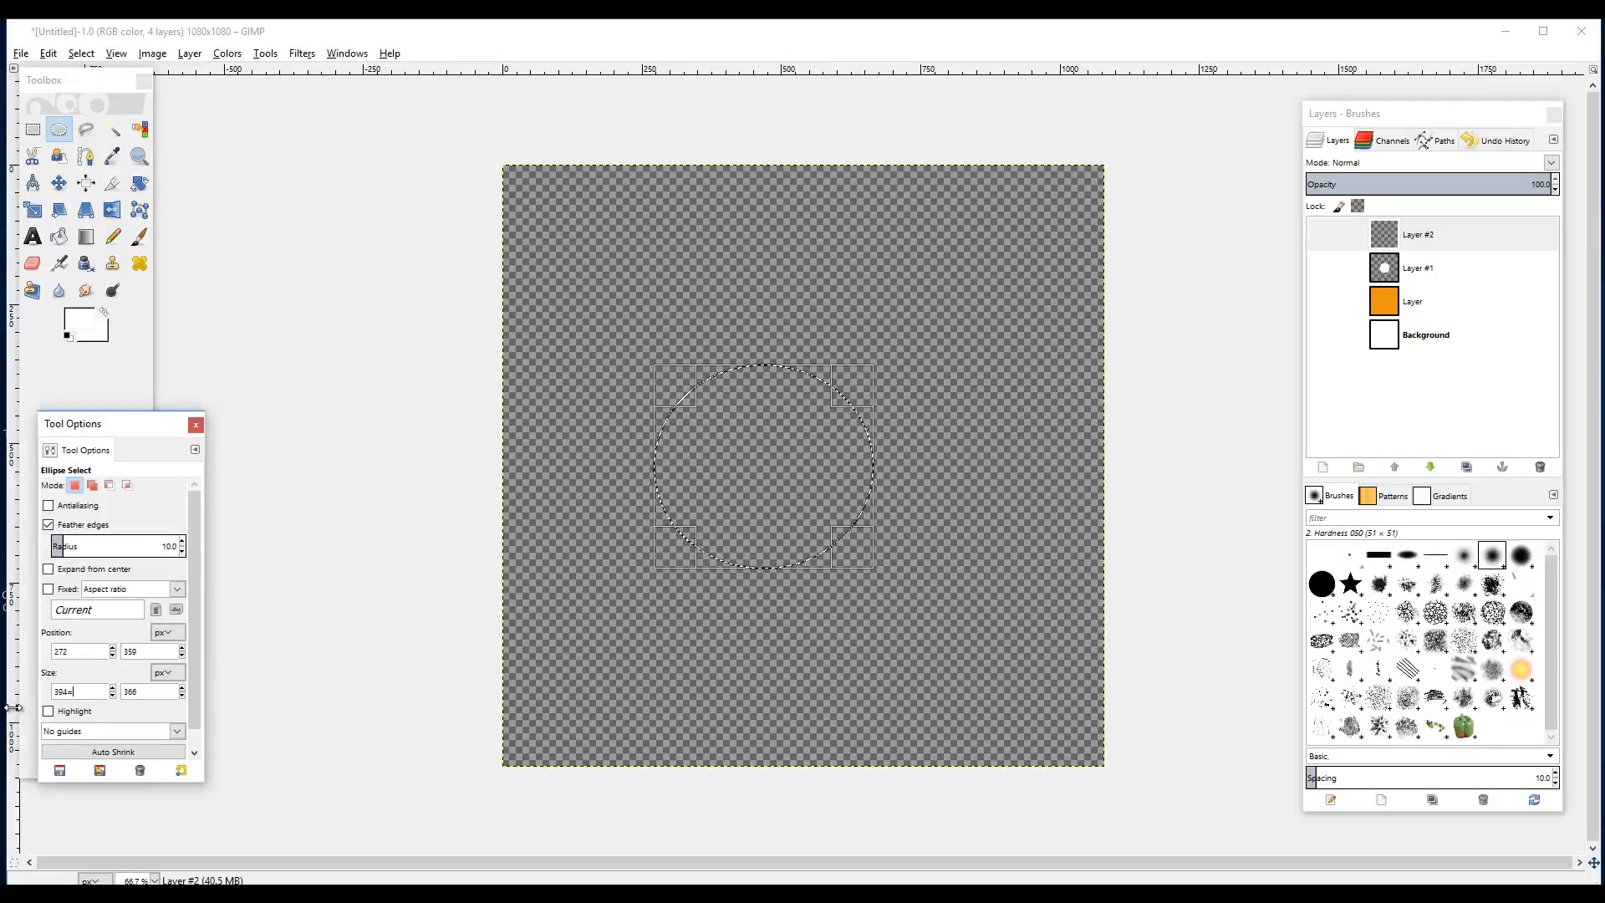
text(210)
key(Tab)
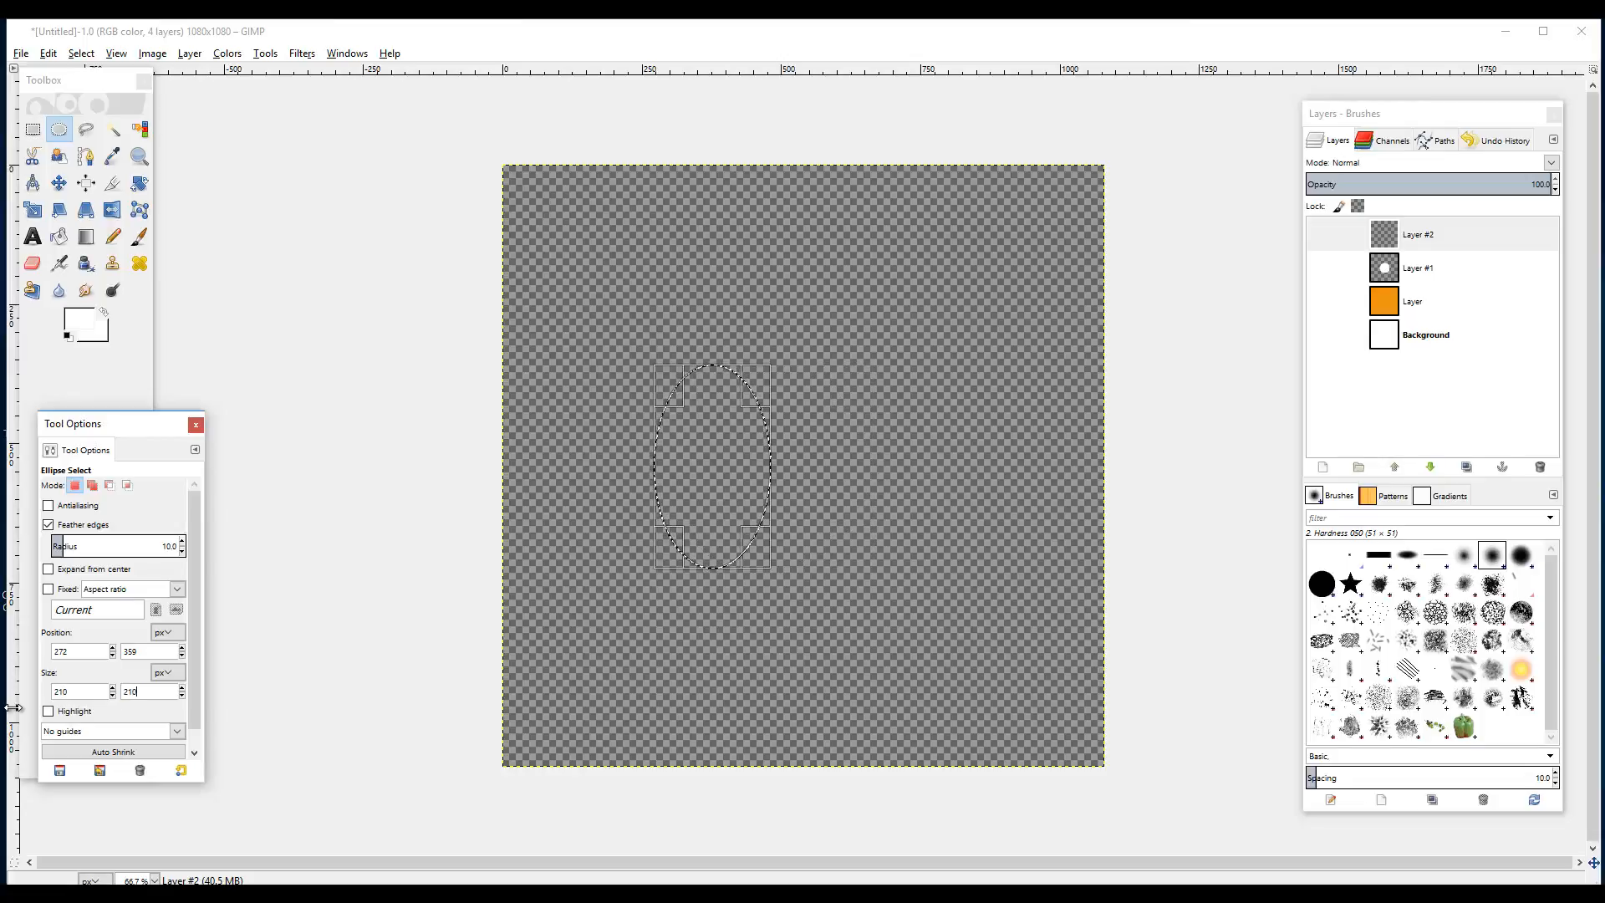
key(Return)
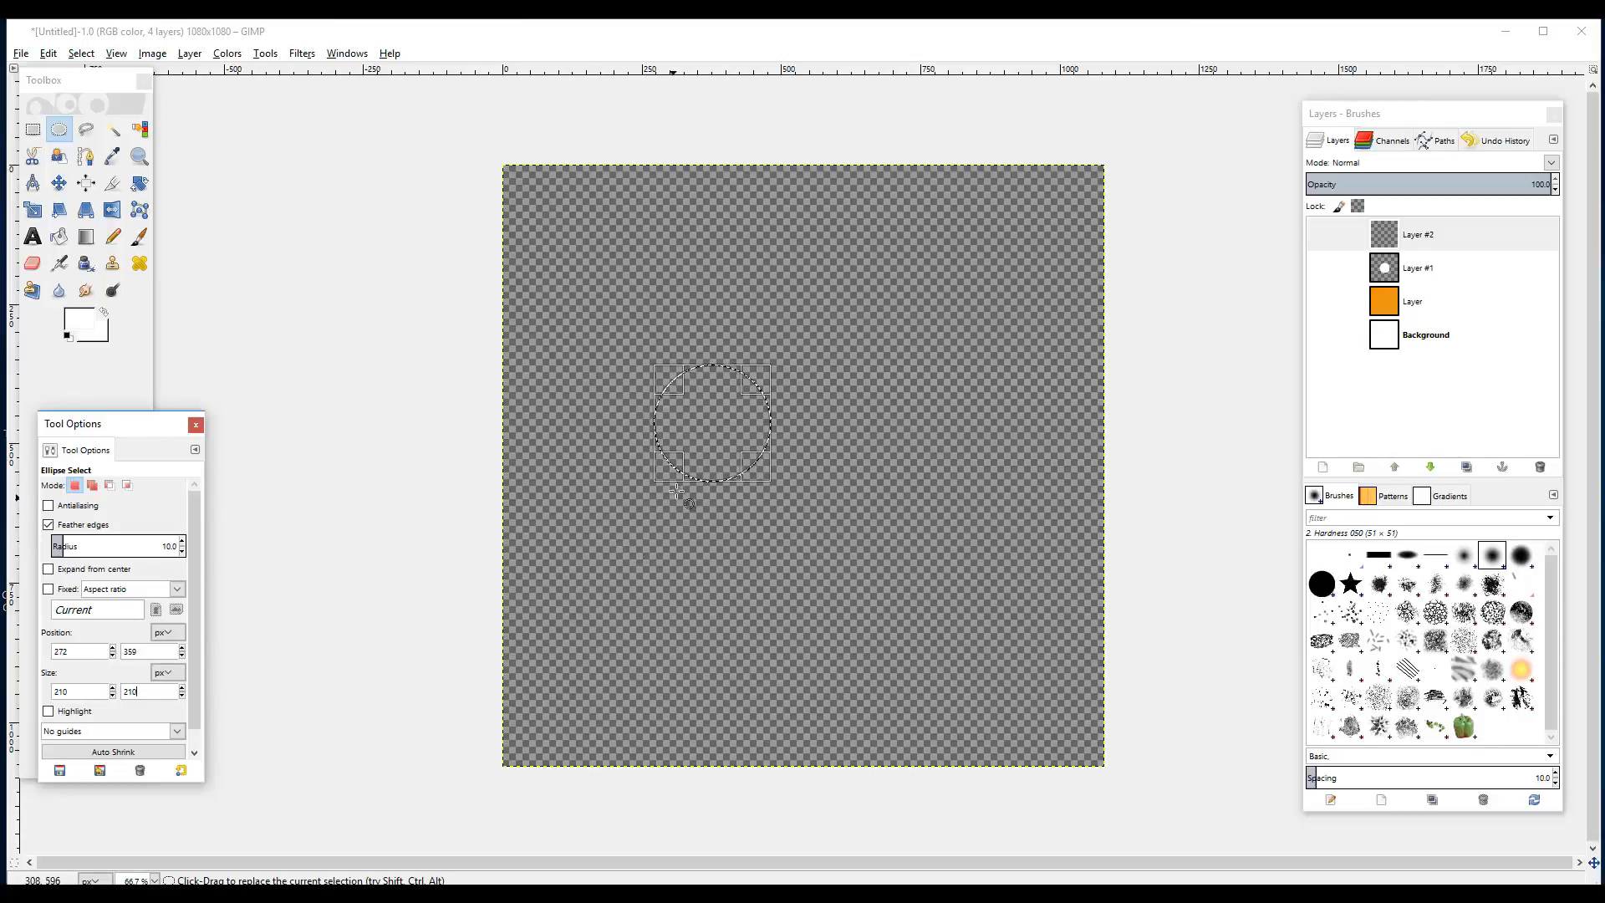
- Move the 210 px selection to position 435, 435 px to centre it on the canvas
drag(705, 423, 787, 487)
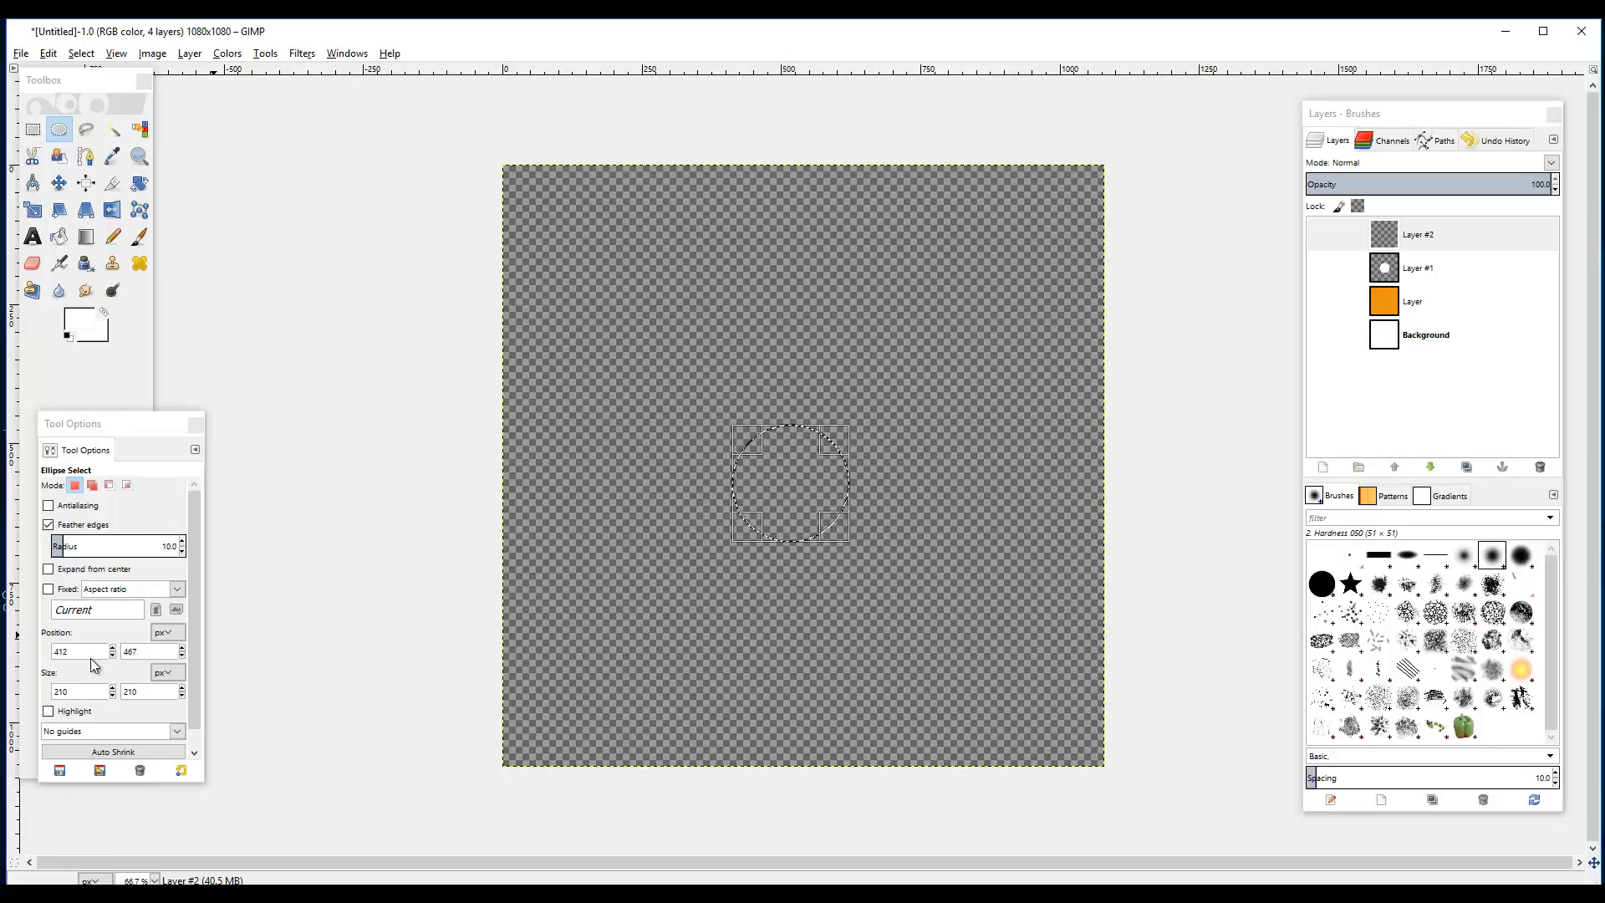
click(91, 657)
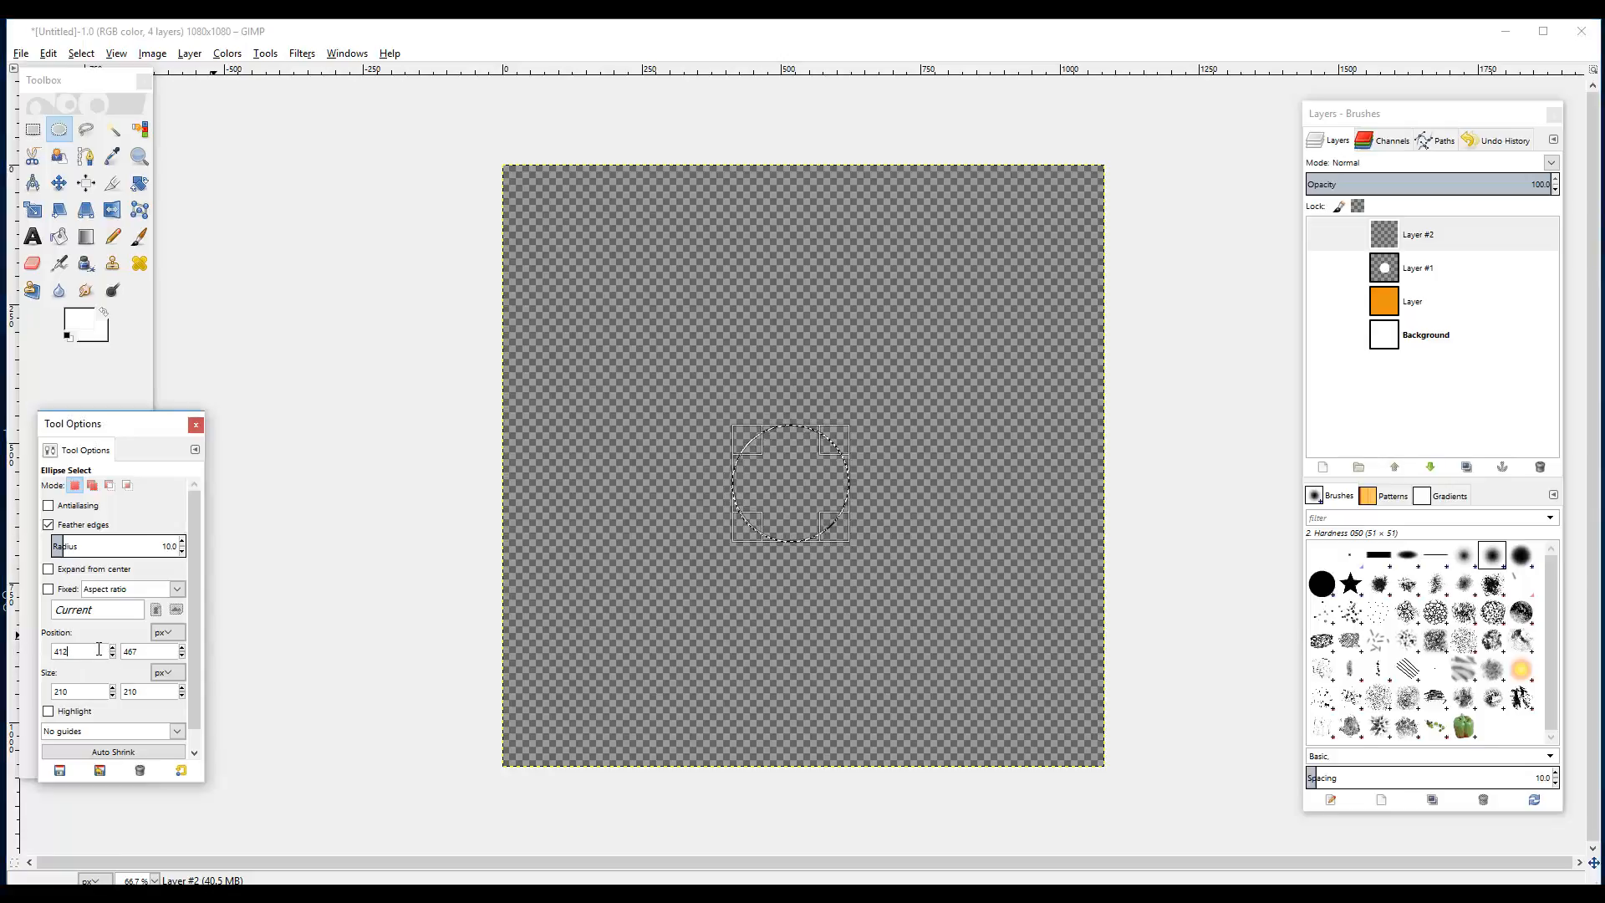
key(BackSpace)
key(BackSpace)
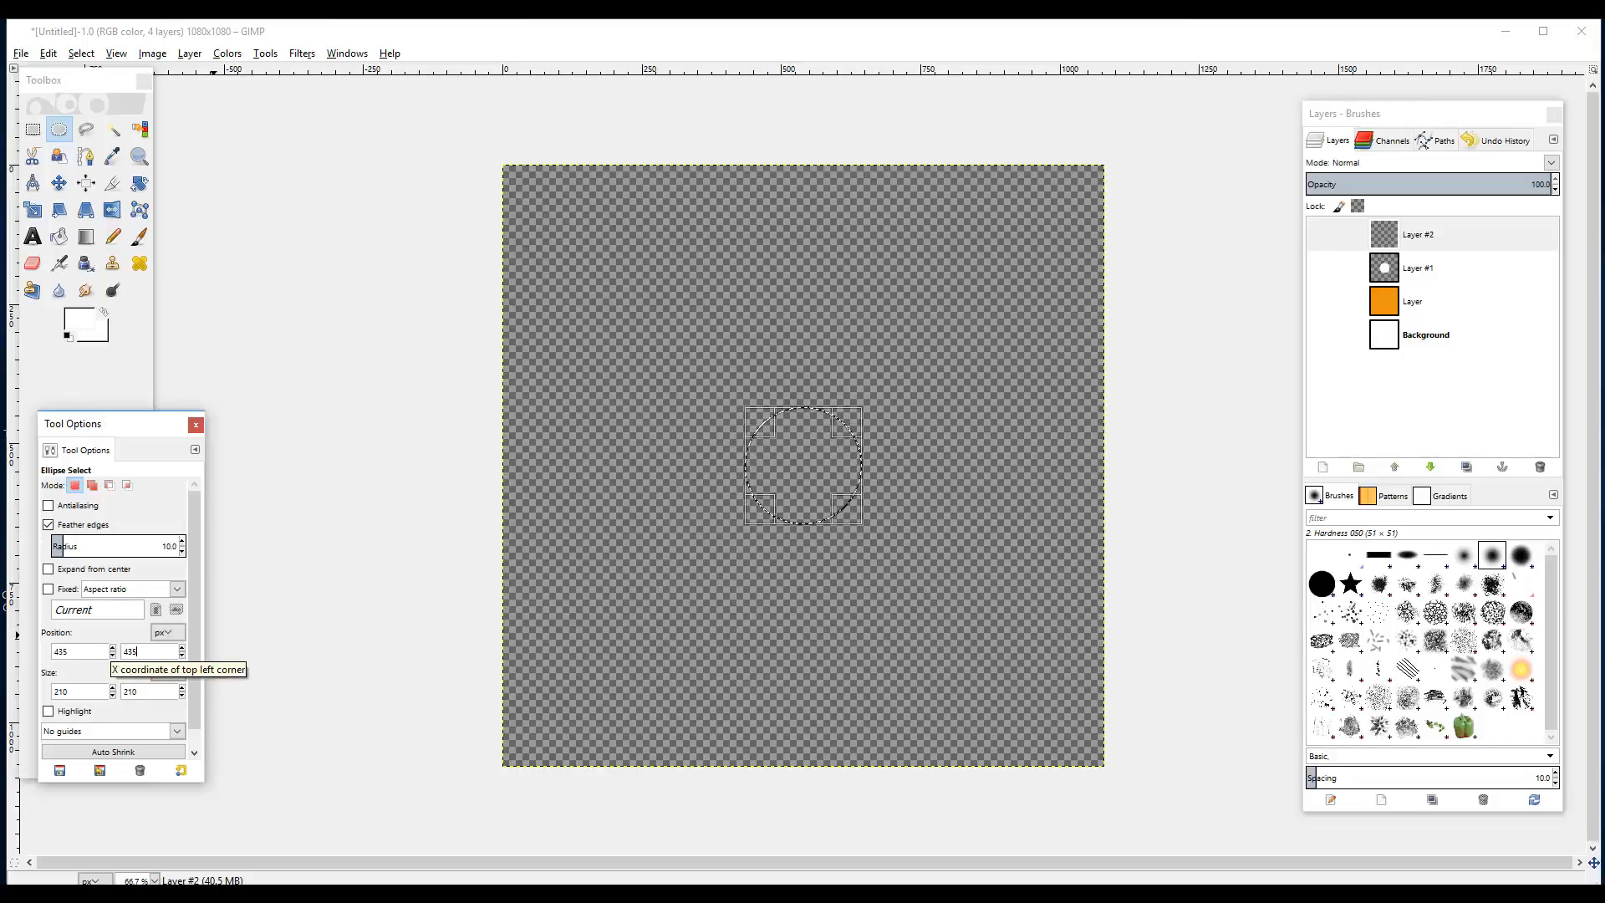
- Set the foreground colour to blue 132df3 and bucket-fill the 210 px circular selection on Layer #2
click(60, 239)
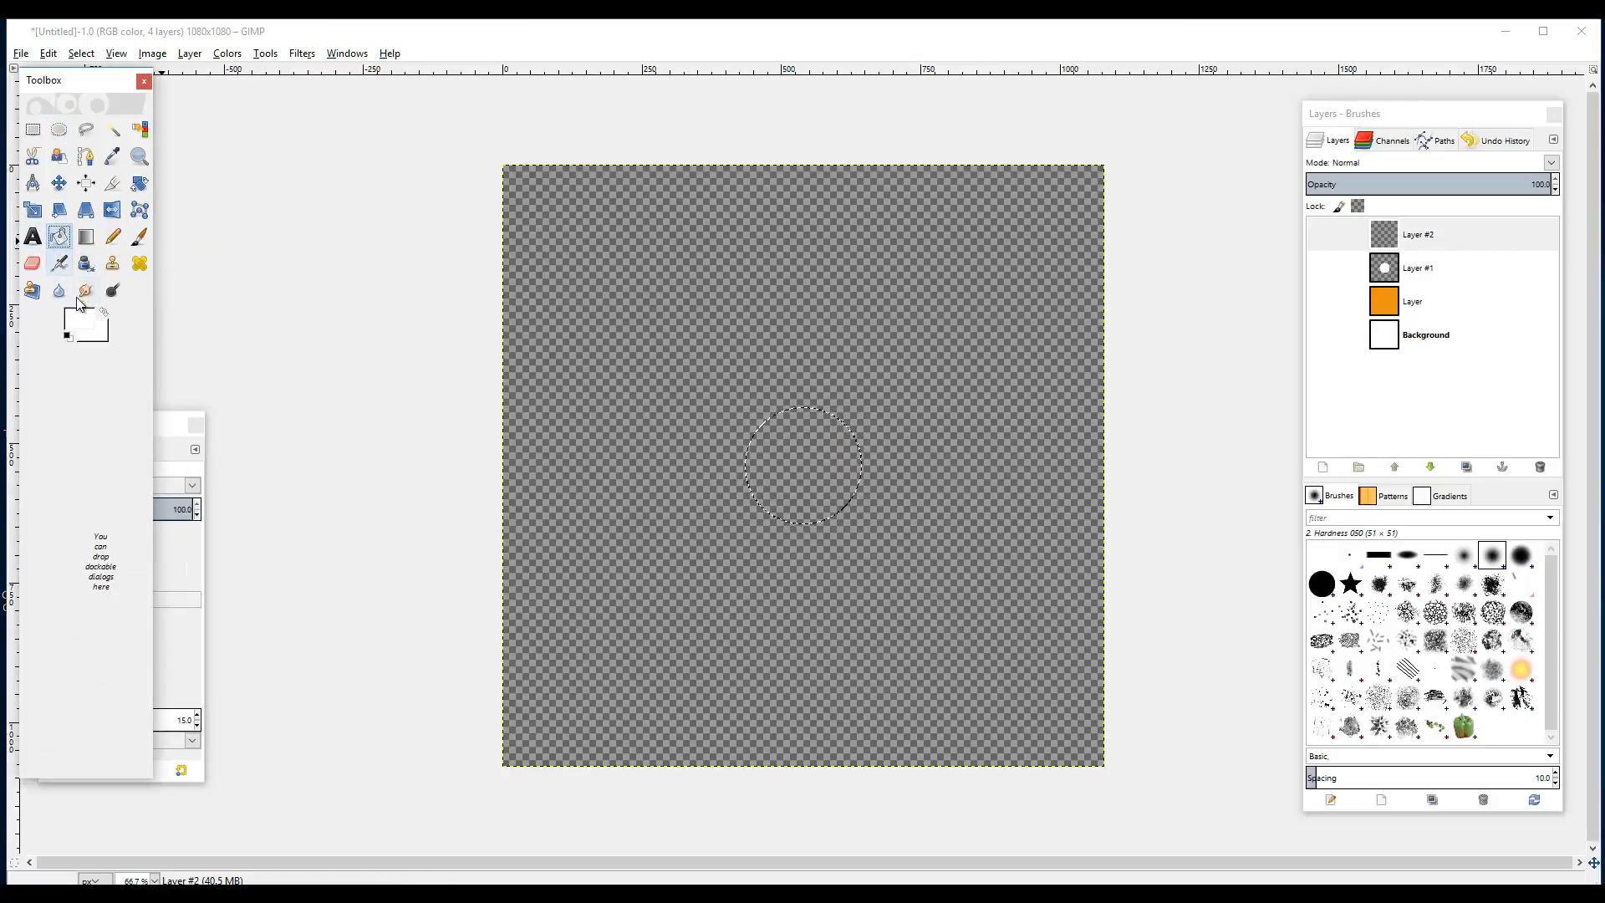
click(80, 321)
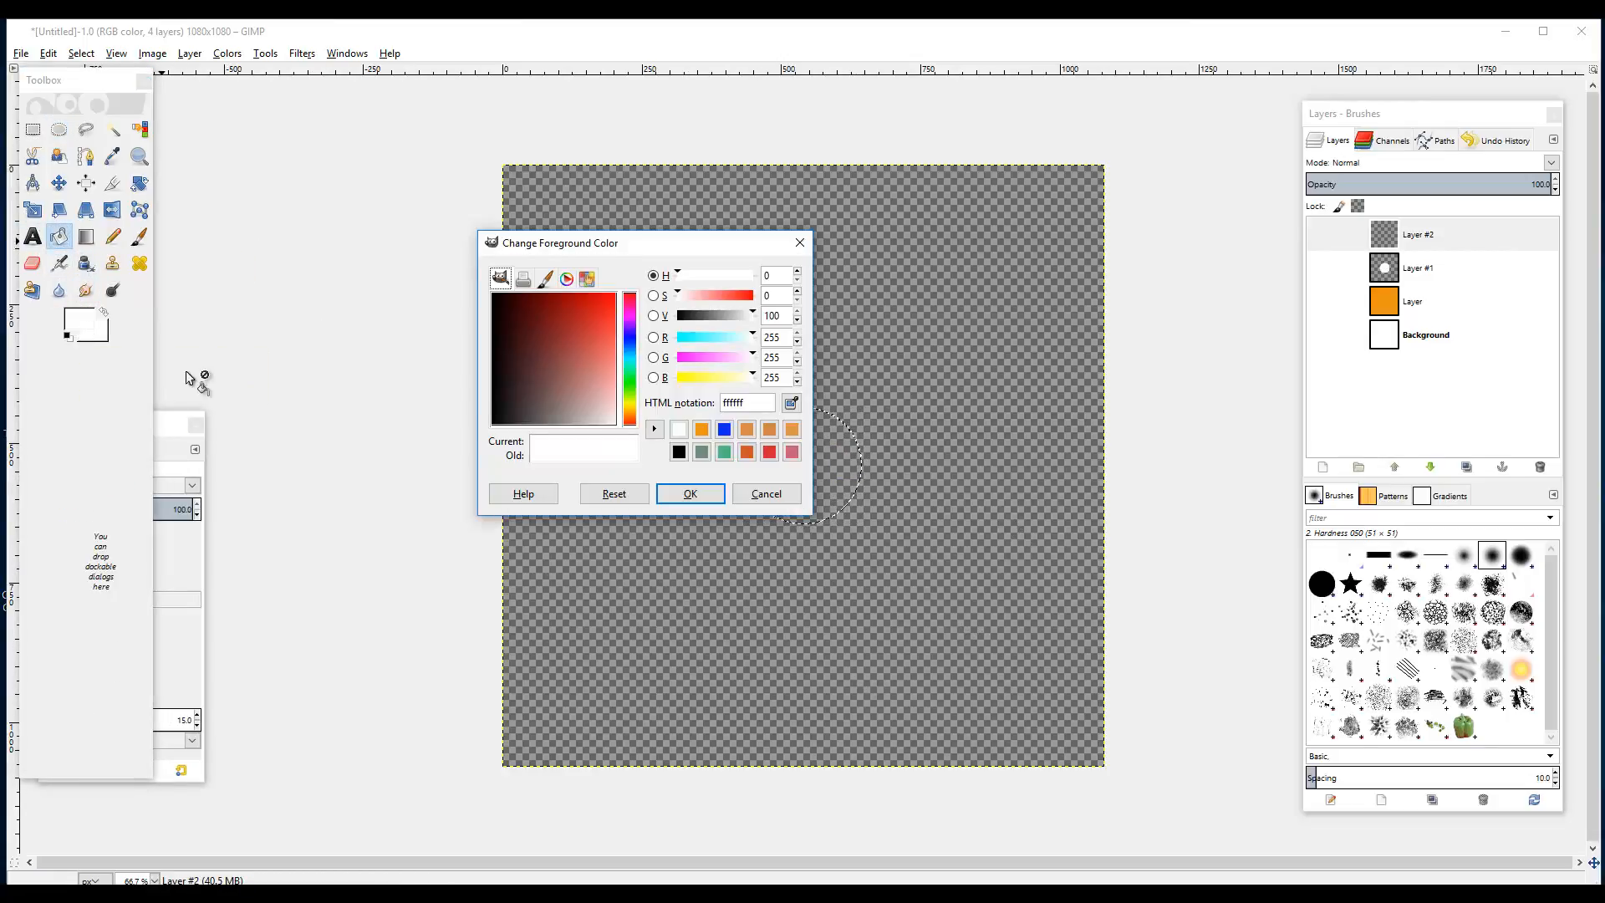
click(724, 429)
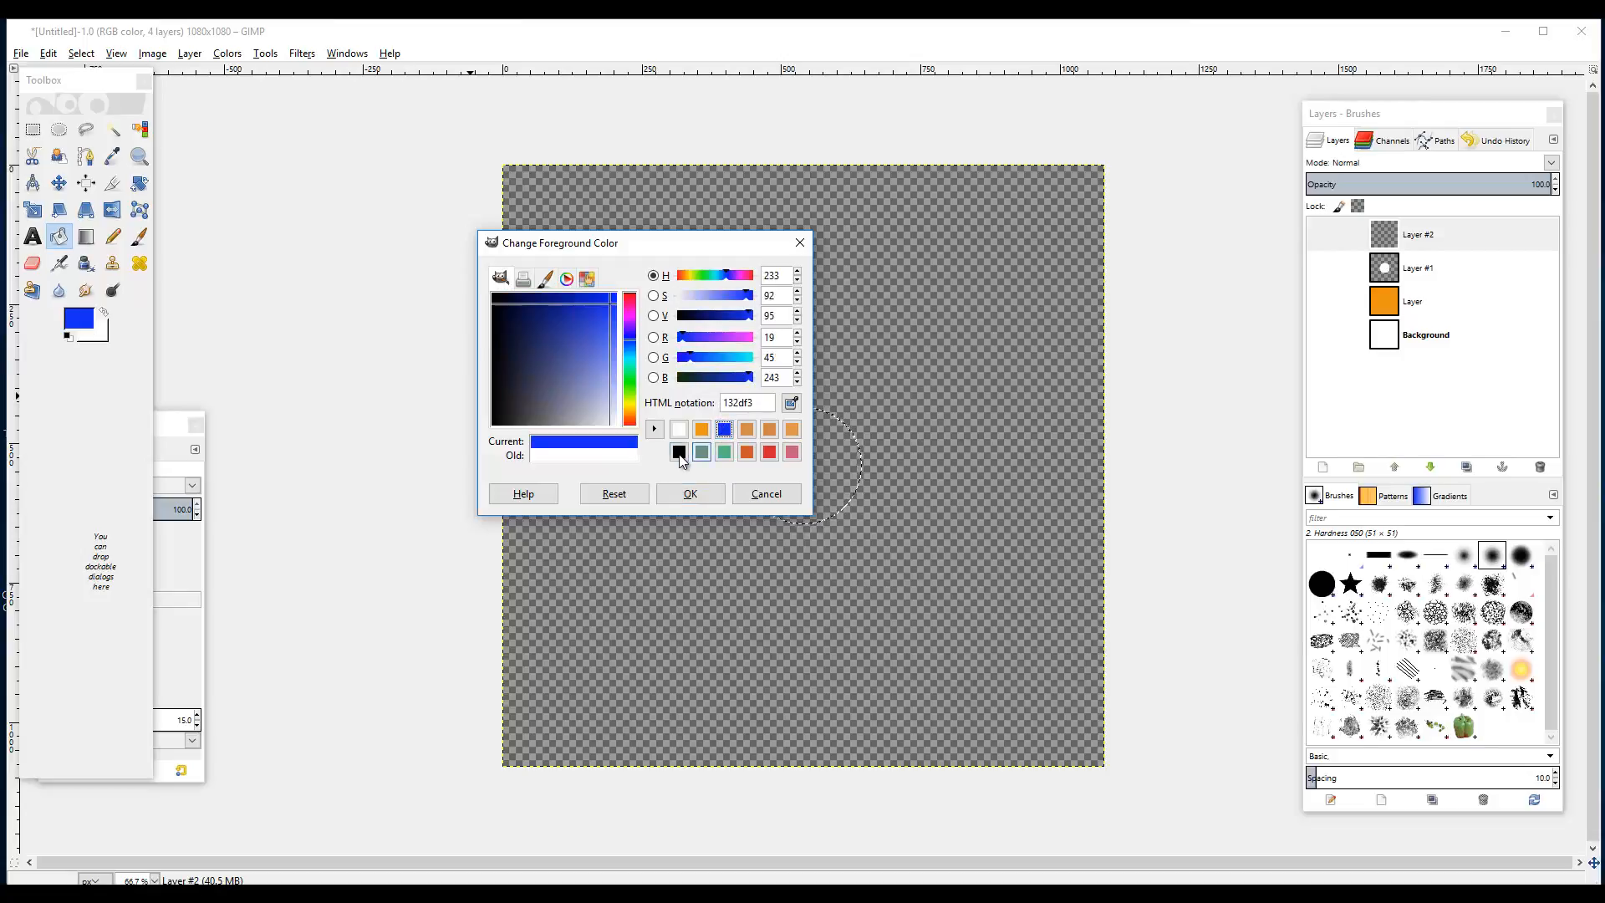
click(694, 496)
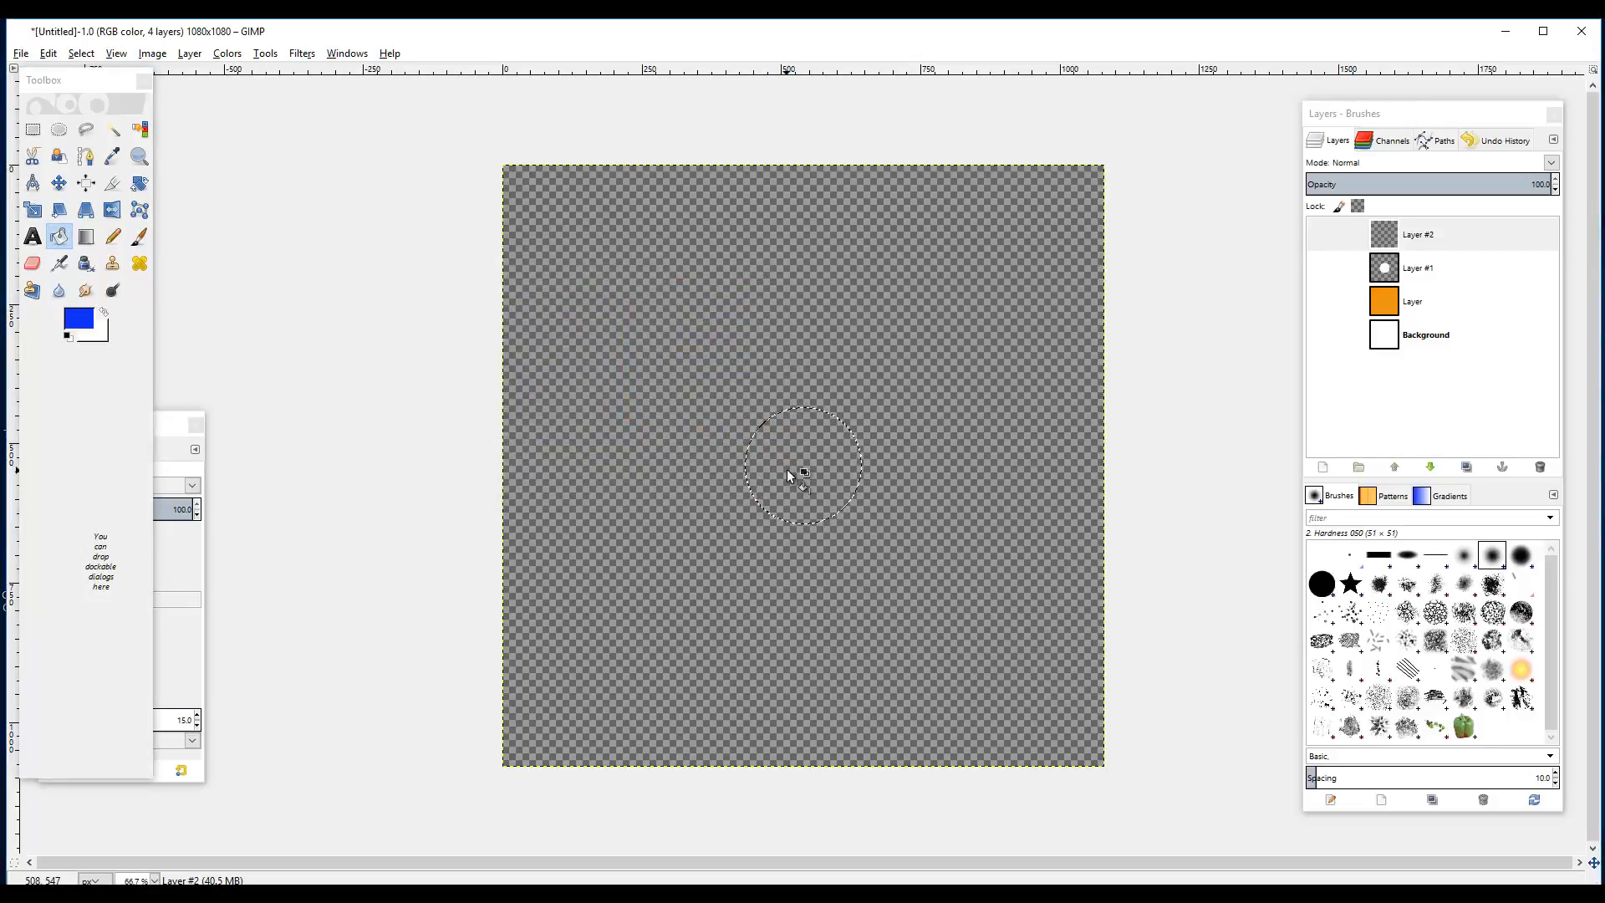
click(788, 475)
- Make the blue circle, white circle and orange layers visible, and remove the selection
click(1319, 234)
click(1320, 268)
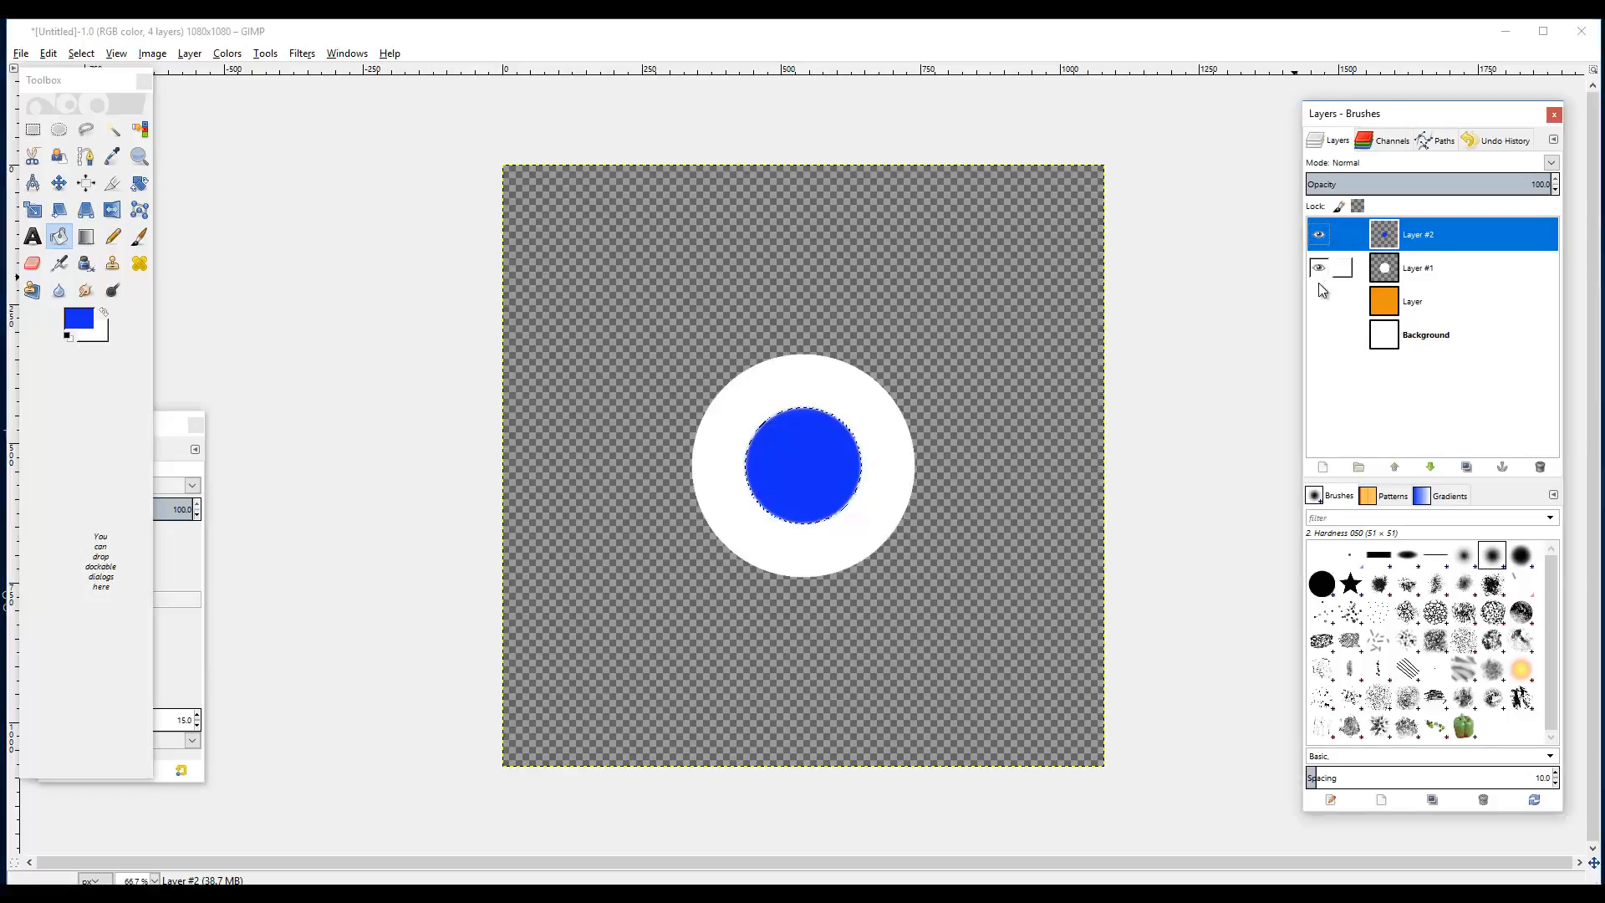
click(1319, 299)
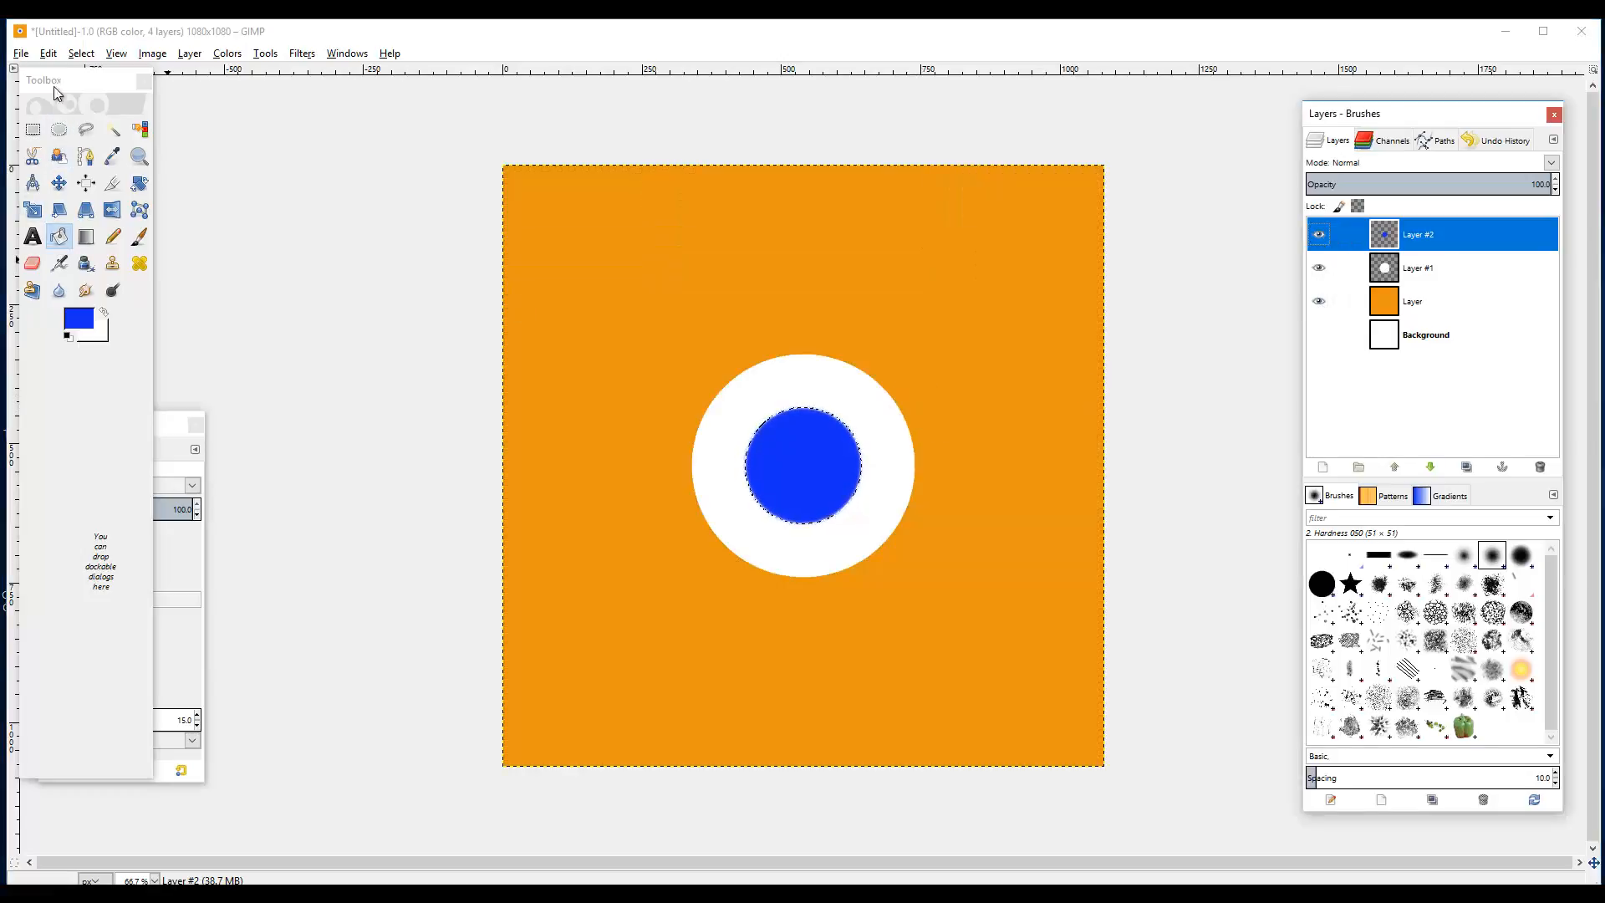
click(81, 53)
click(137, 97)
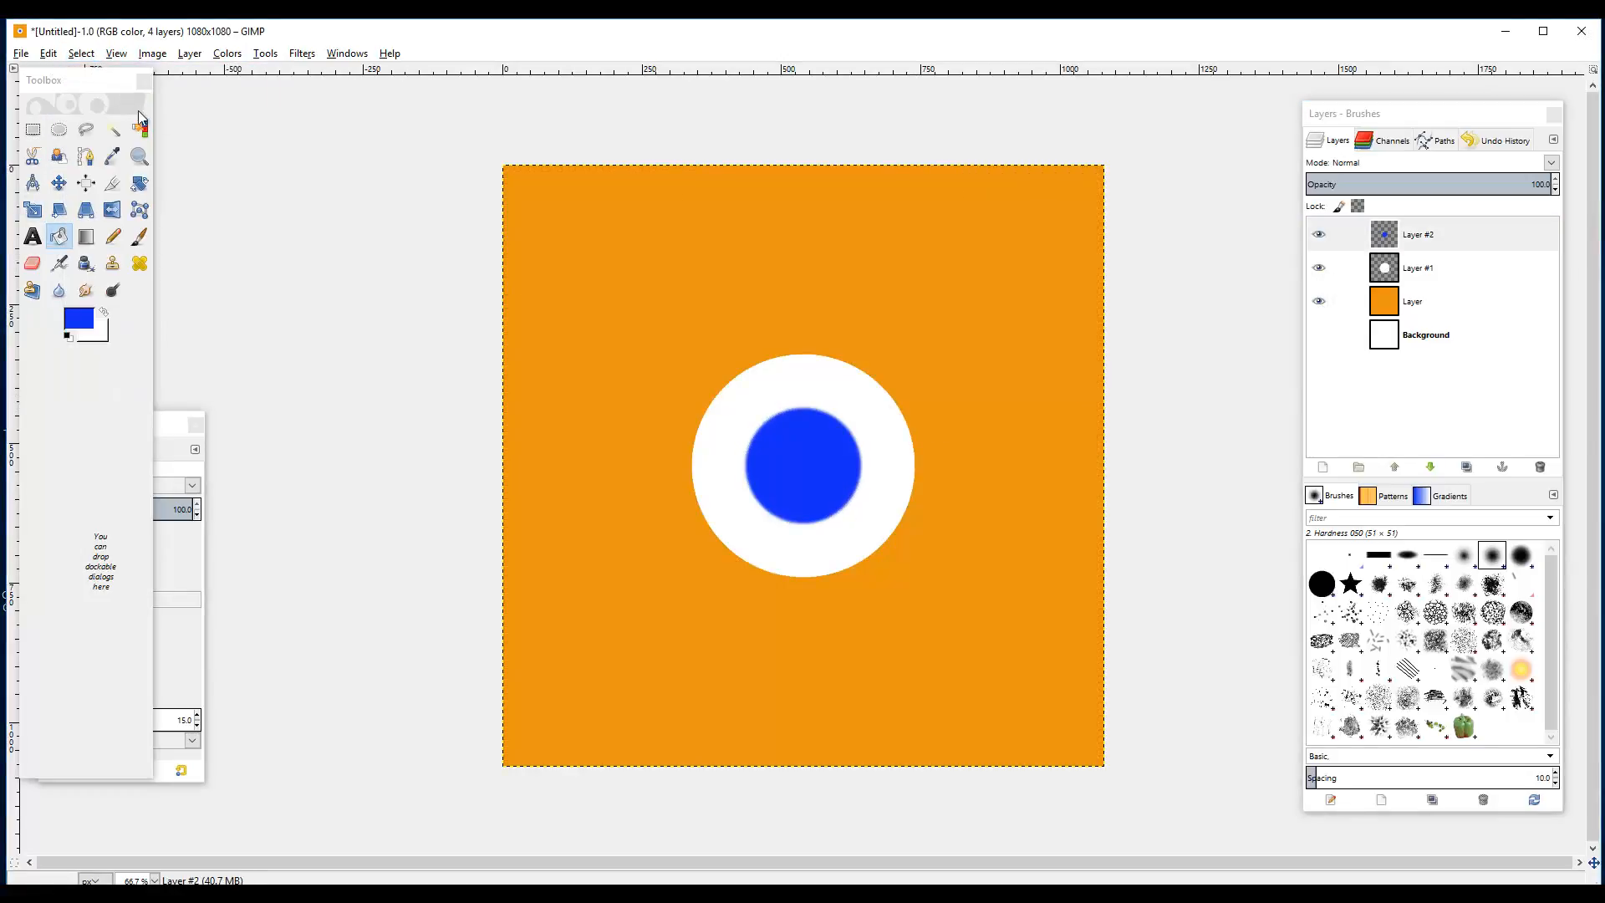
- Export the image to the Desktop as blenderlogoUV.png with the default PNG options
click(20, 53)
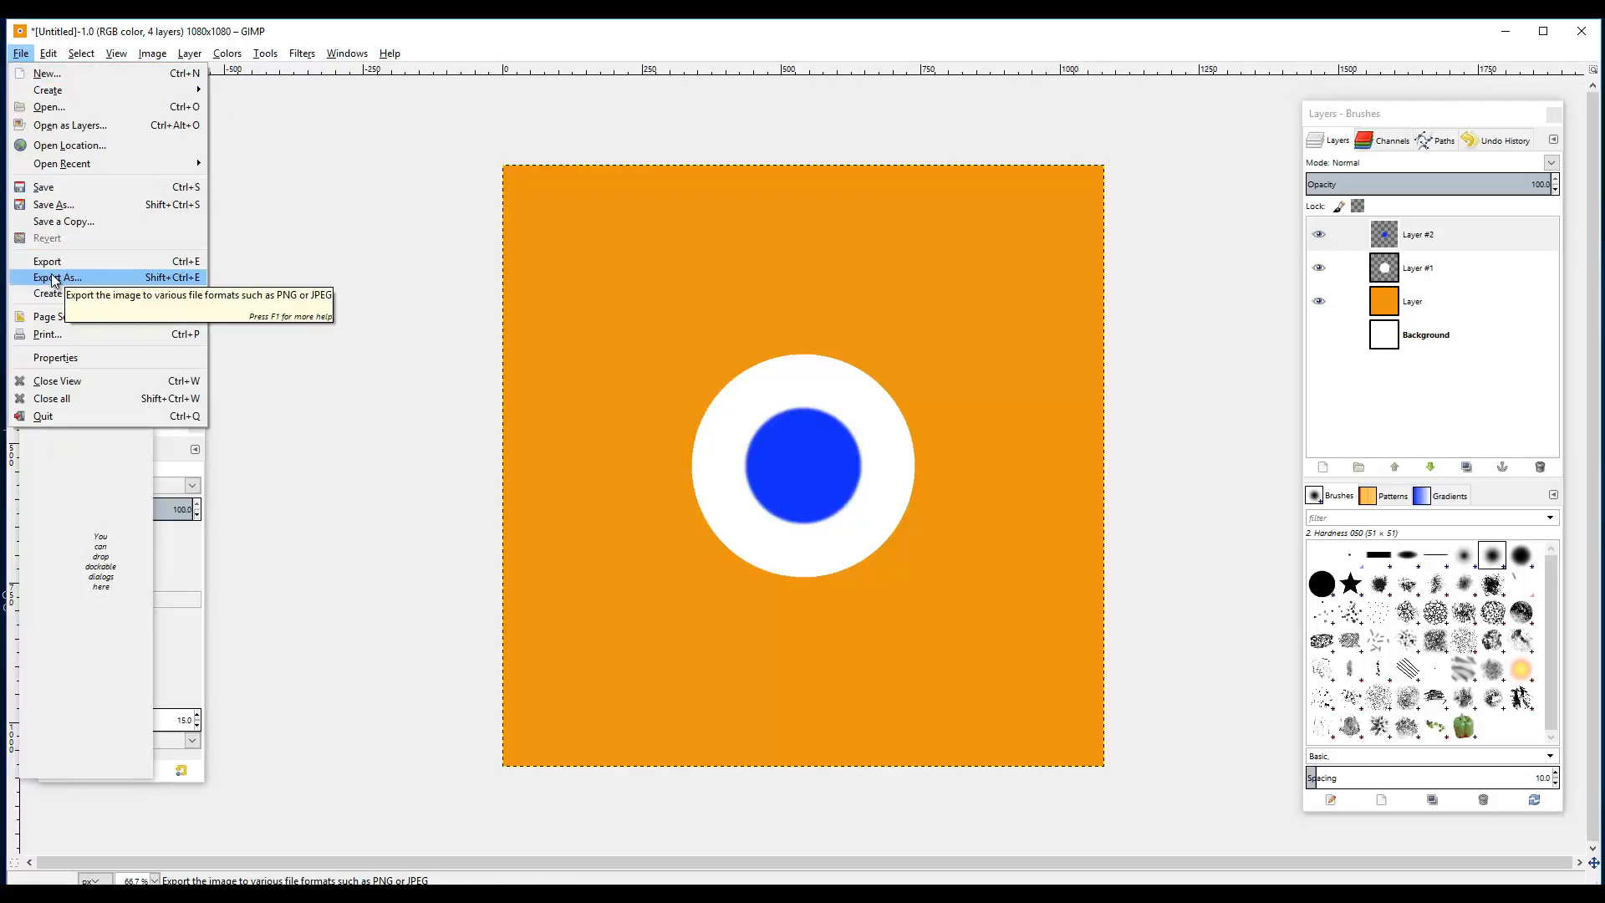
click(53, 278)
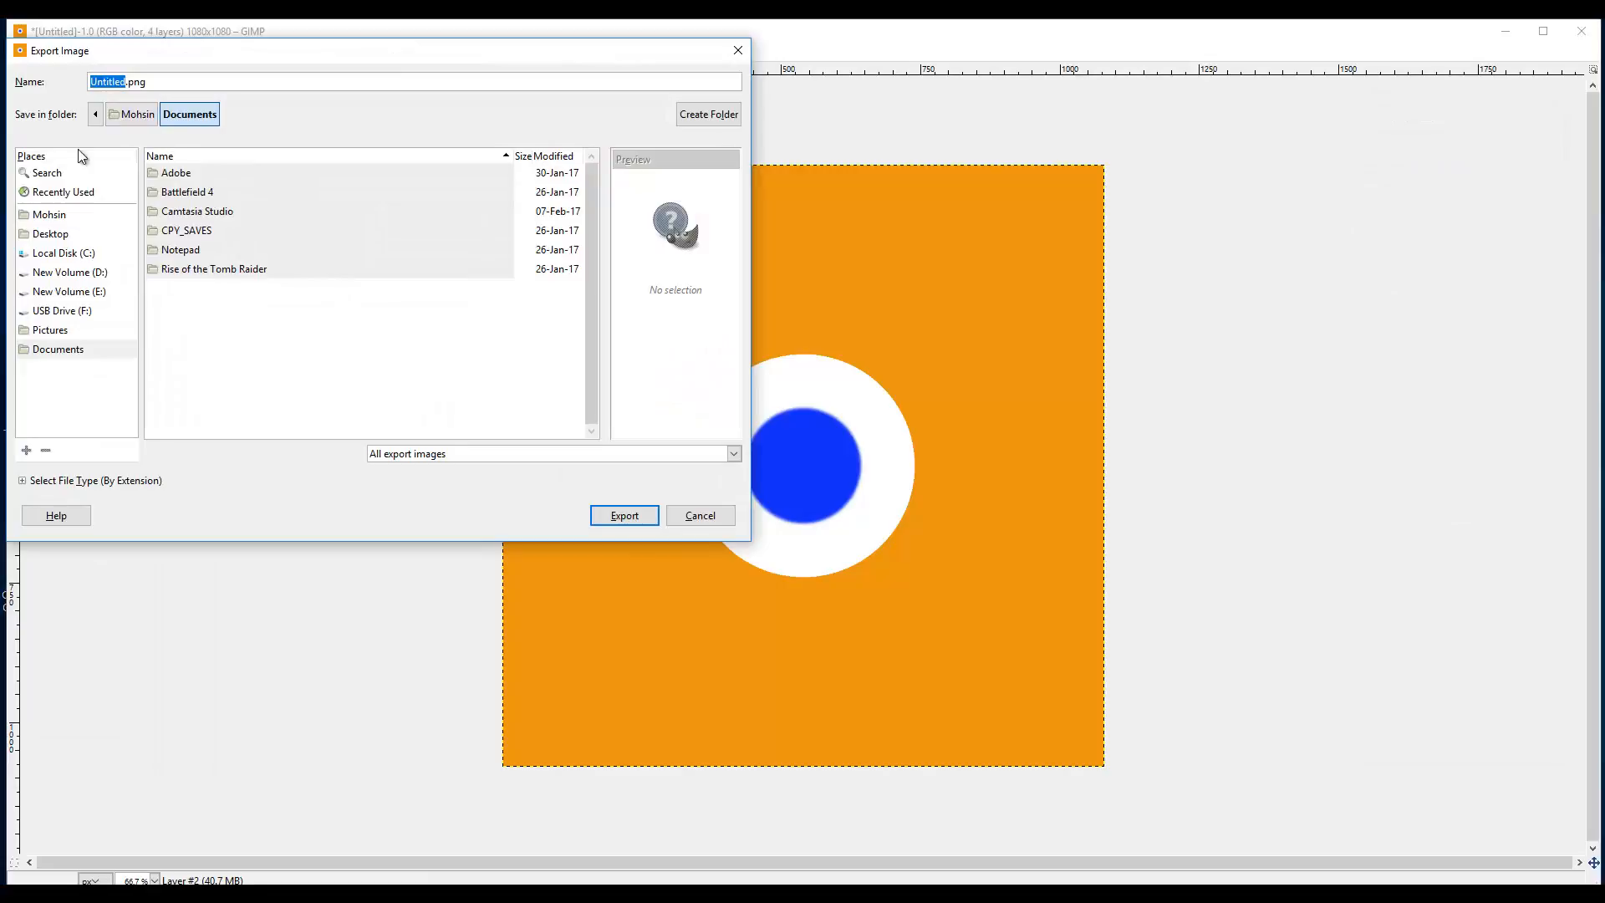
click(63, 235)
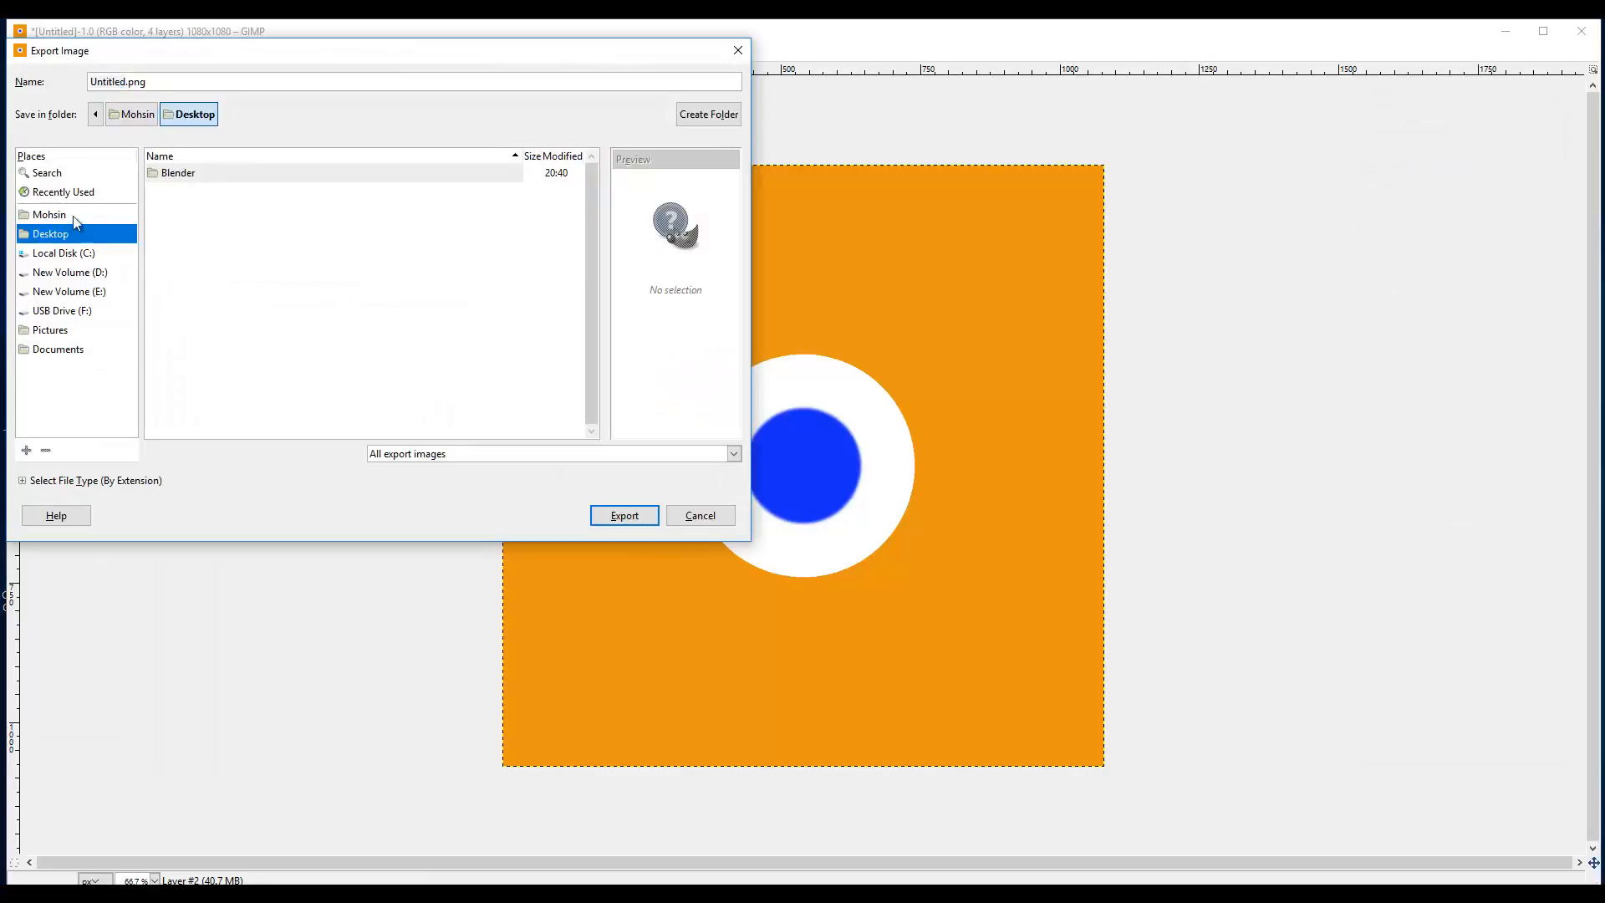
click(125, 81)
double_click(117, 80)
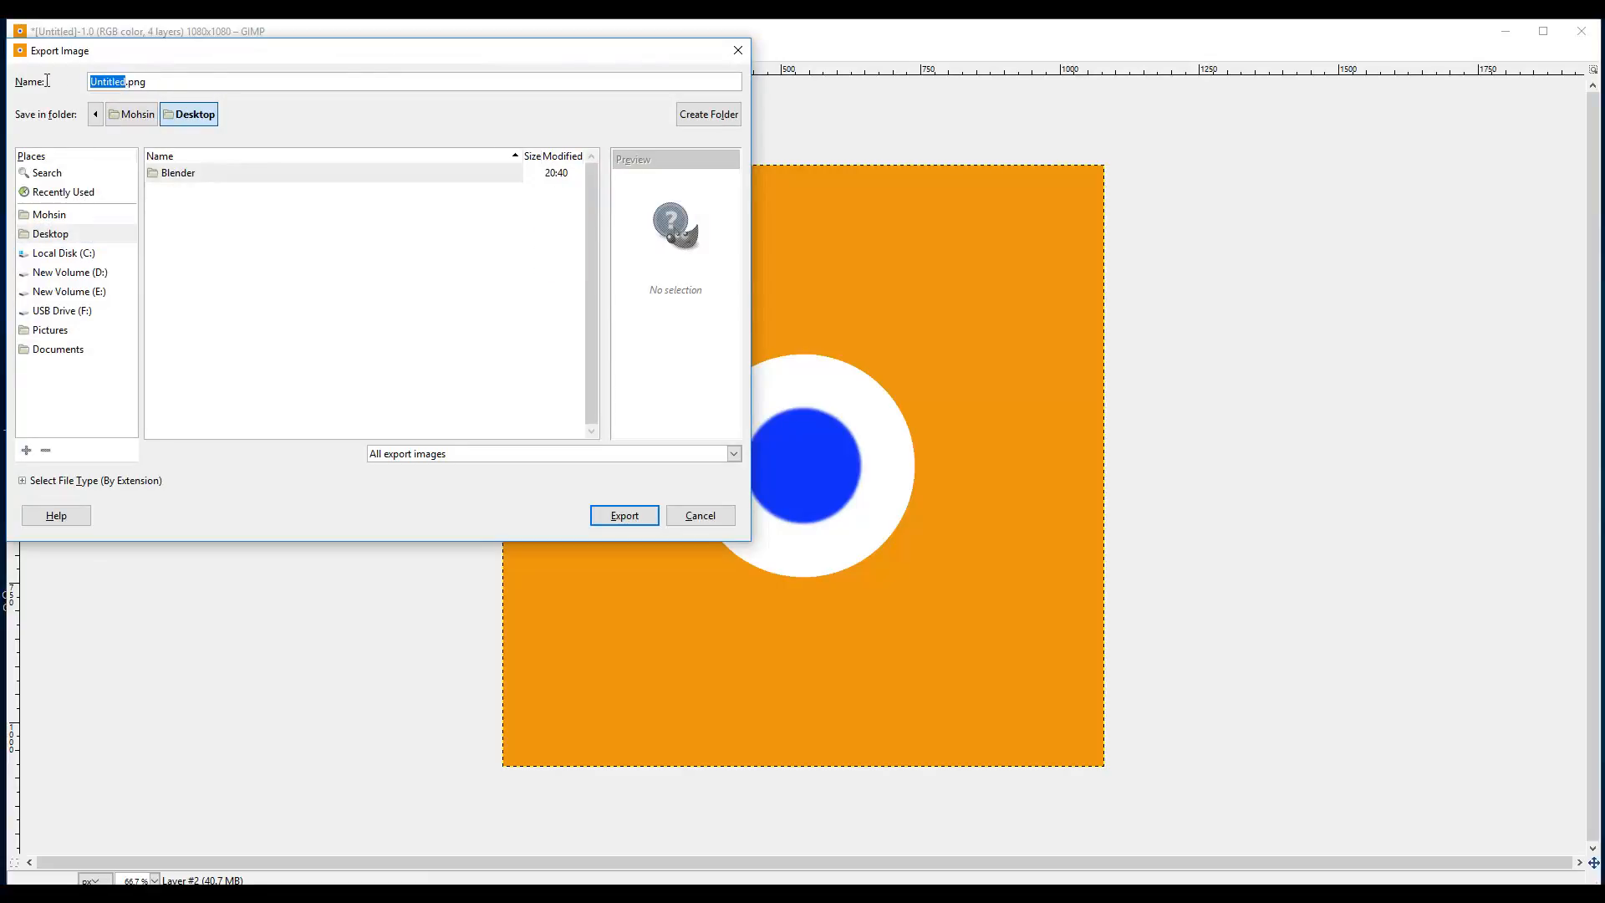
text(blenderlogoUV)
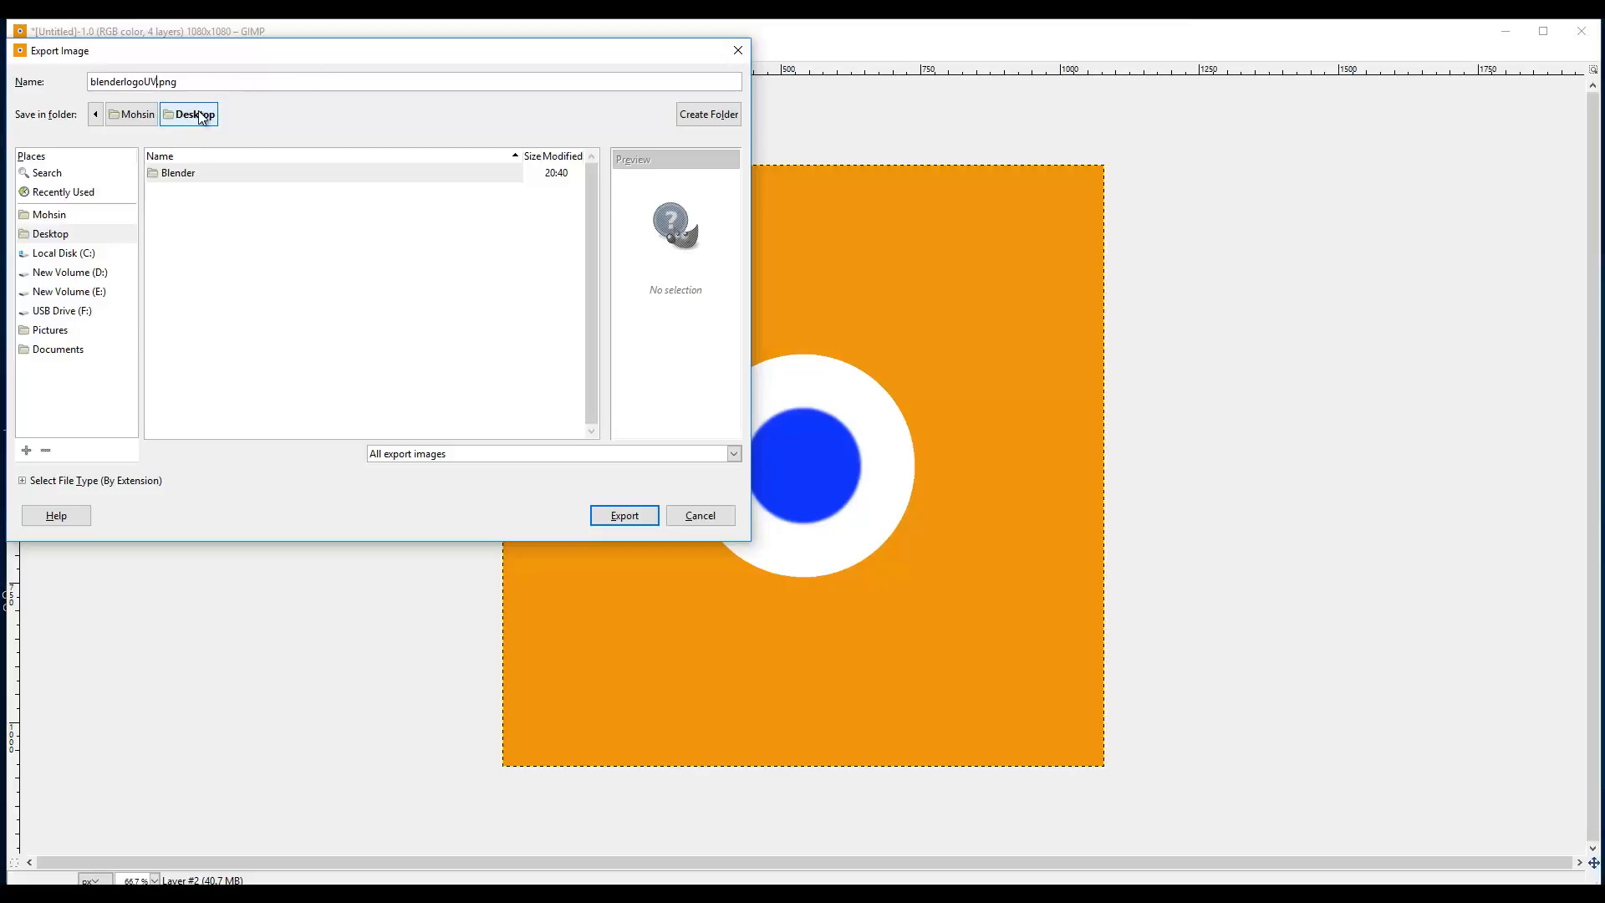
click(623, 516)
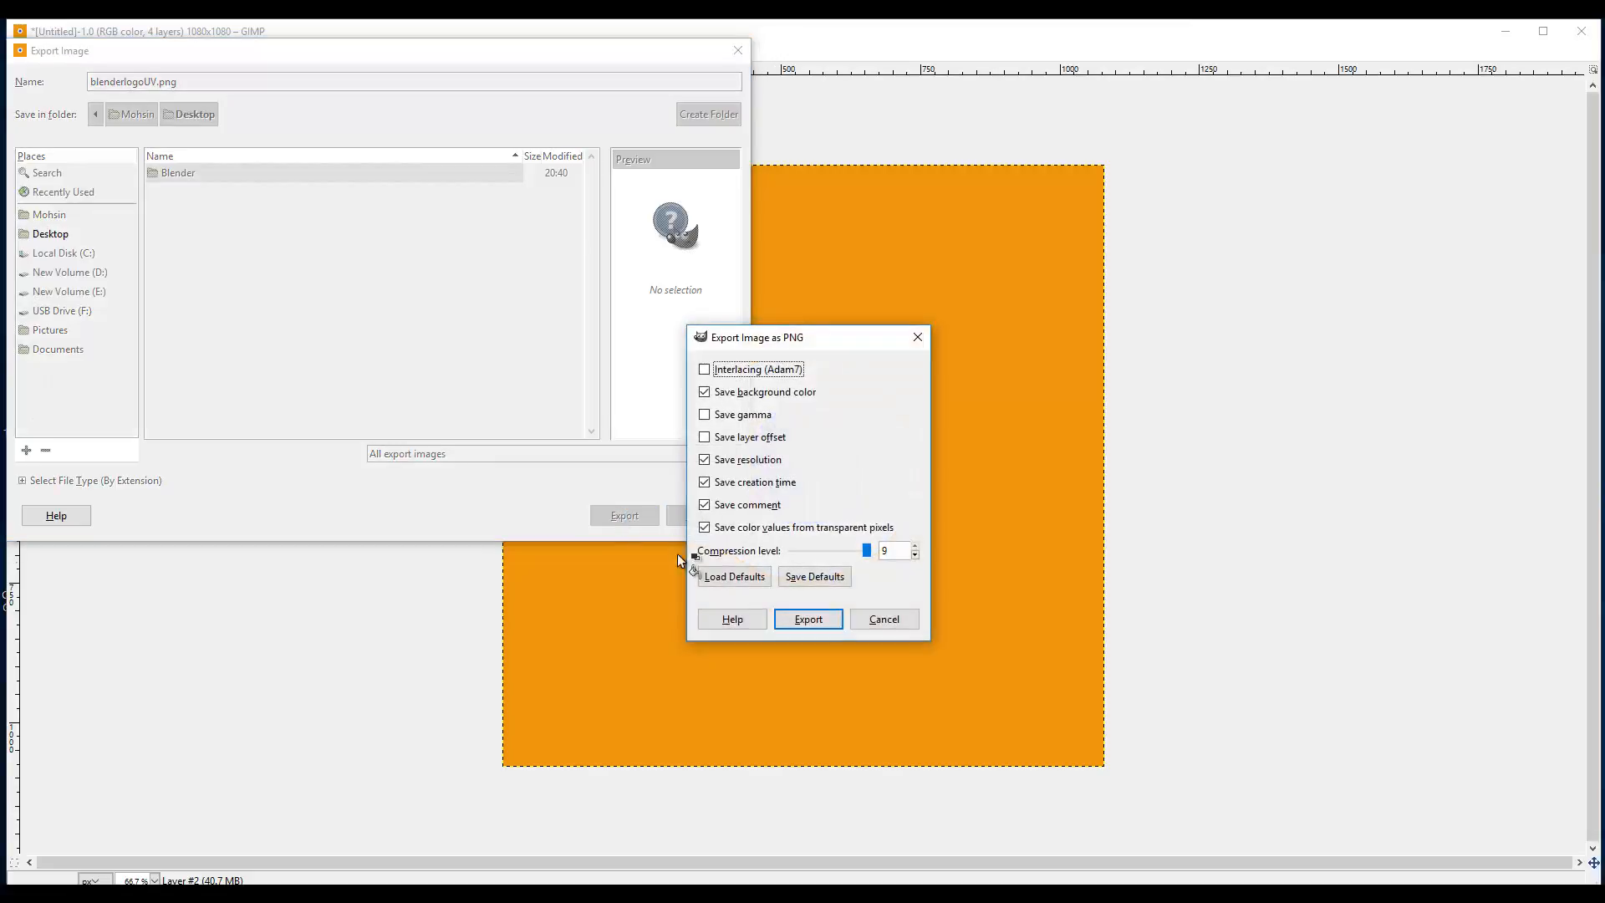
click(799, 620)
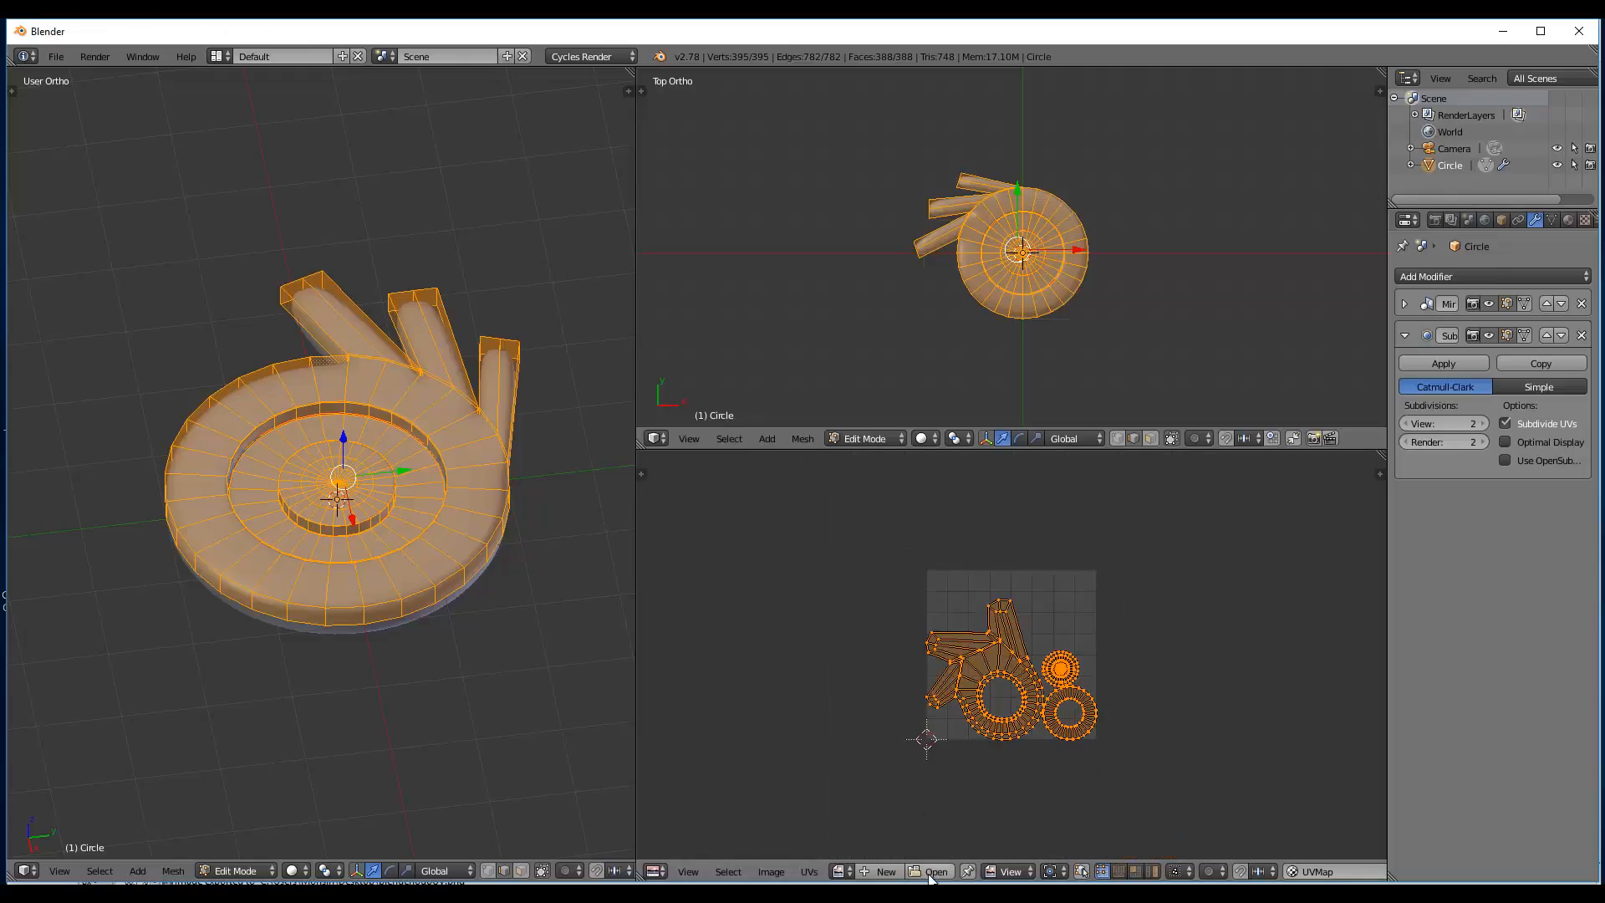
- Switch to Blender and open blenderlogoUV.png from the Desktop in the UV/Image editor
click(930, 871)
click(60, 265)
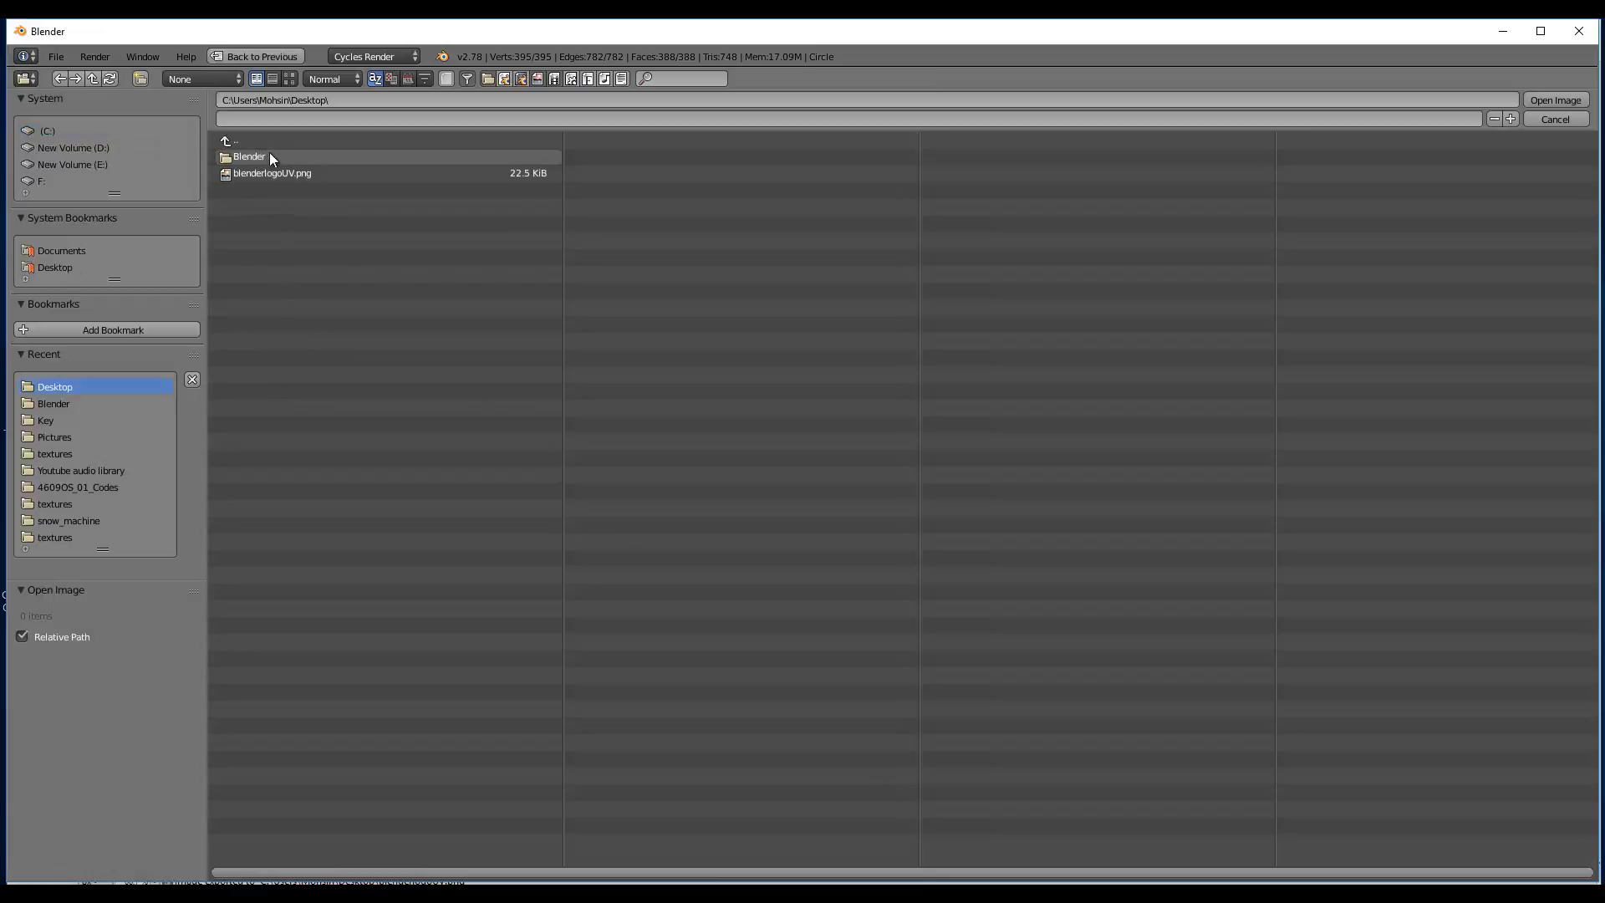
click(283, 174)
click(1563, 99)
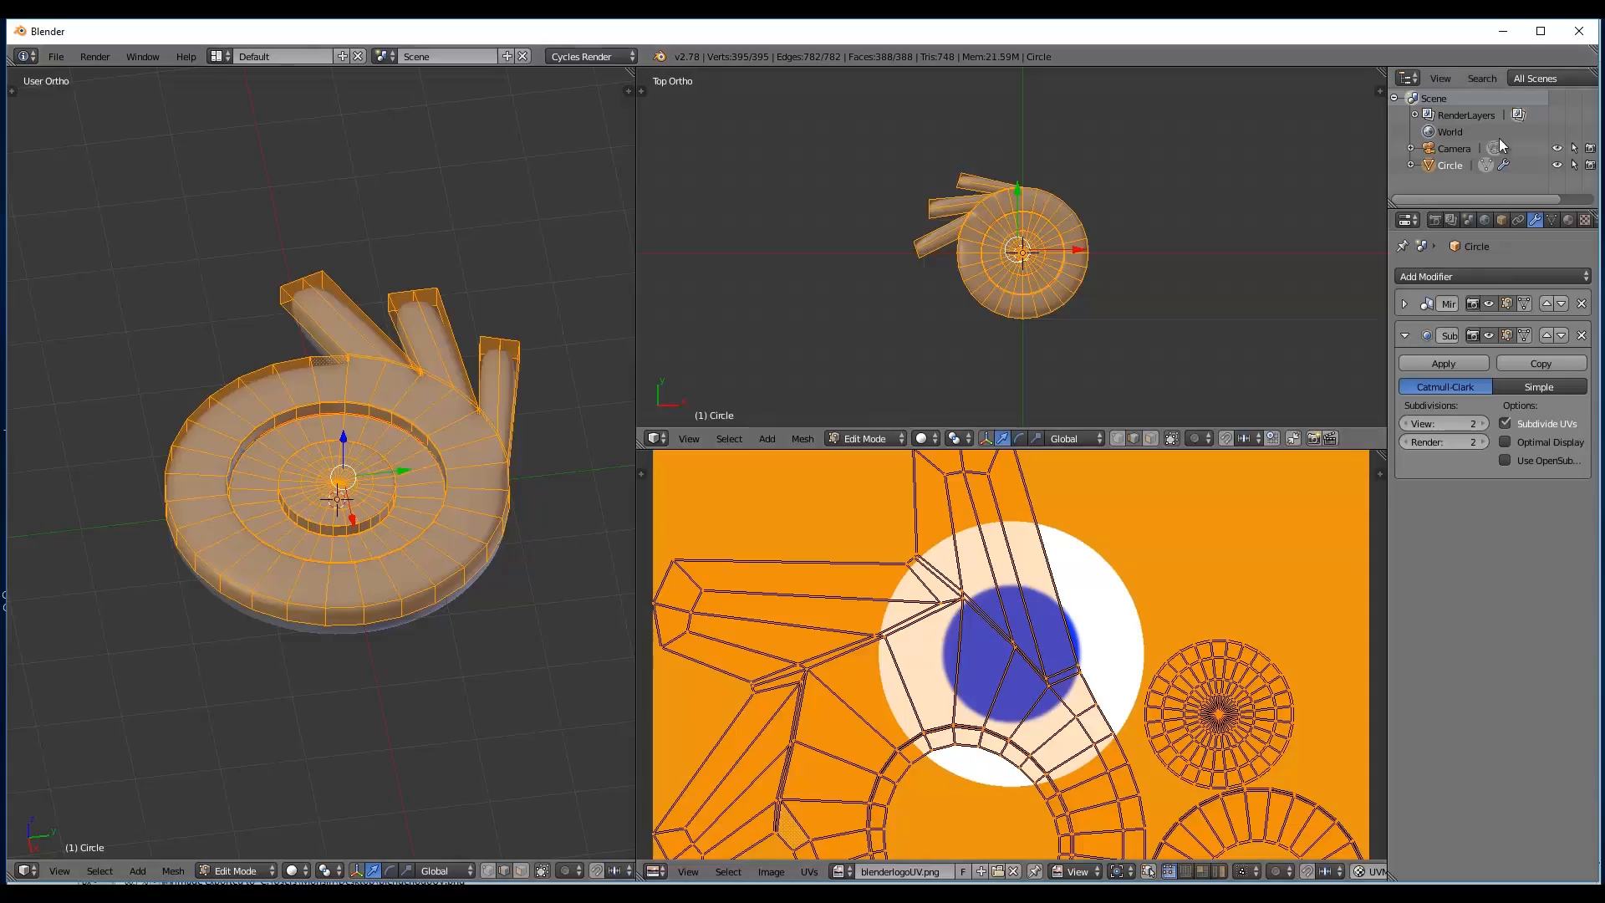
- Select both small round UV islands and move them together onto the empty area right of the image
scroll(1087, 619, down, 5)
scroll(1102, 611, up, 2)
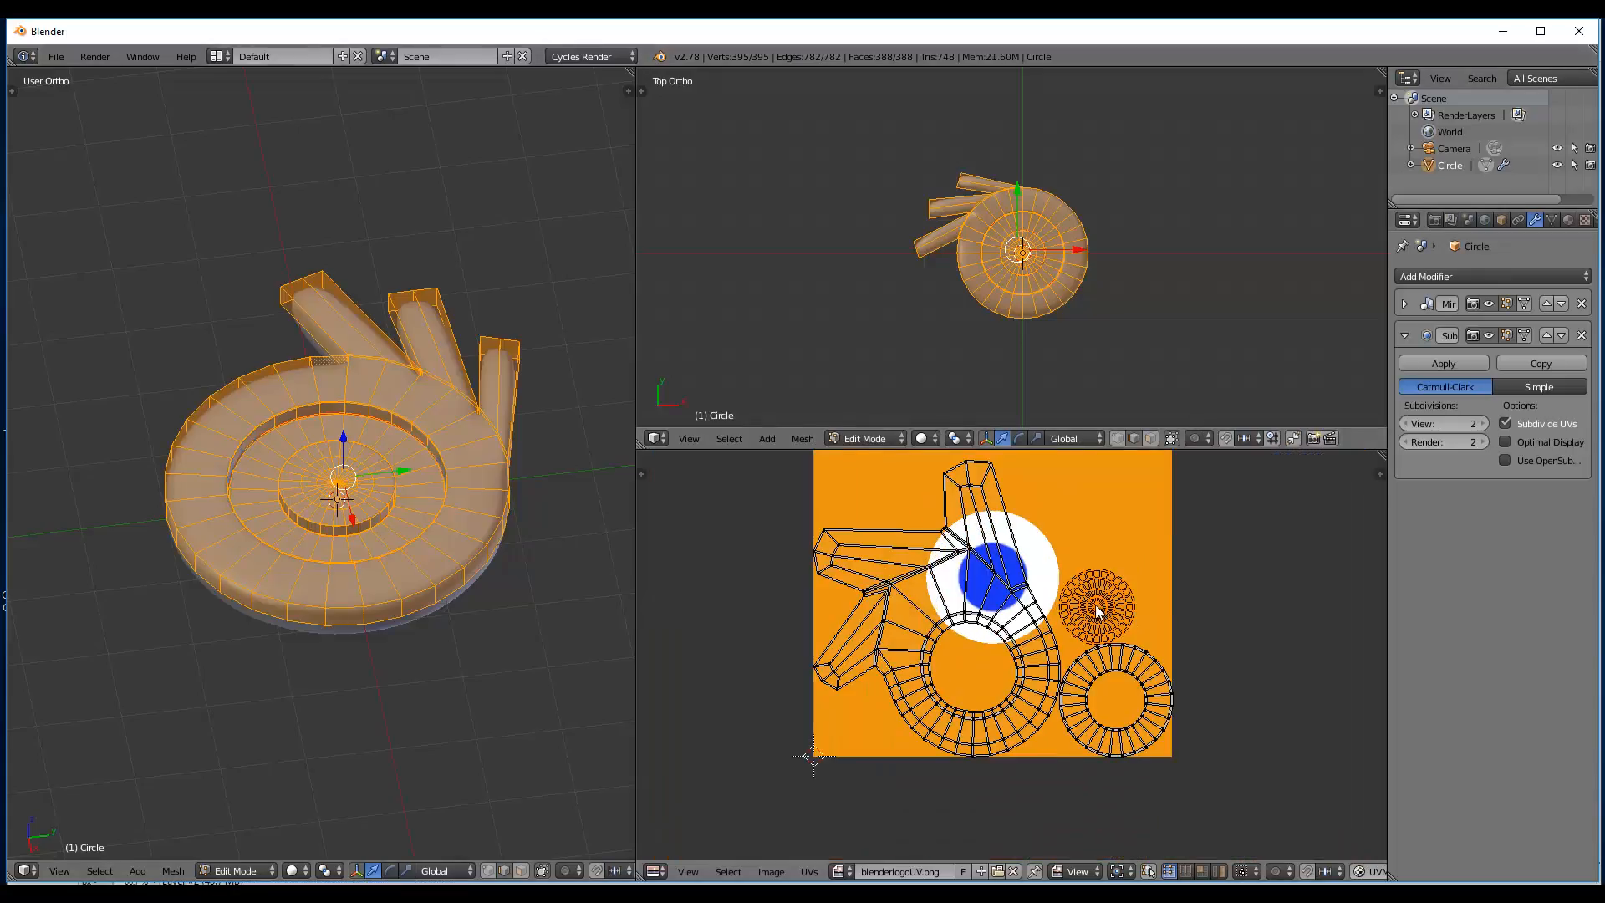
key(g)
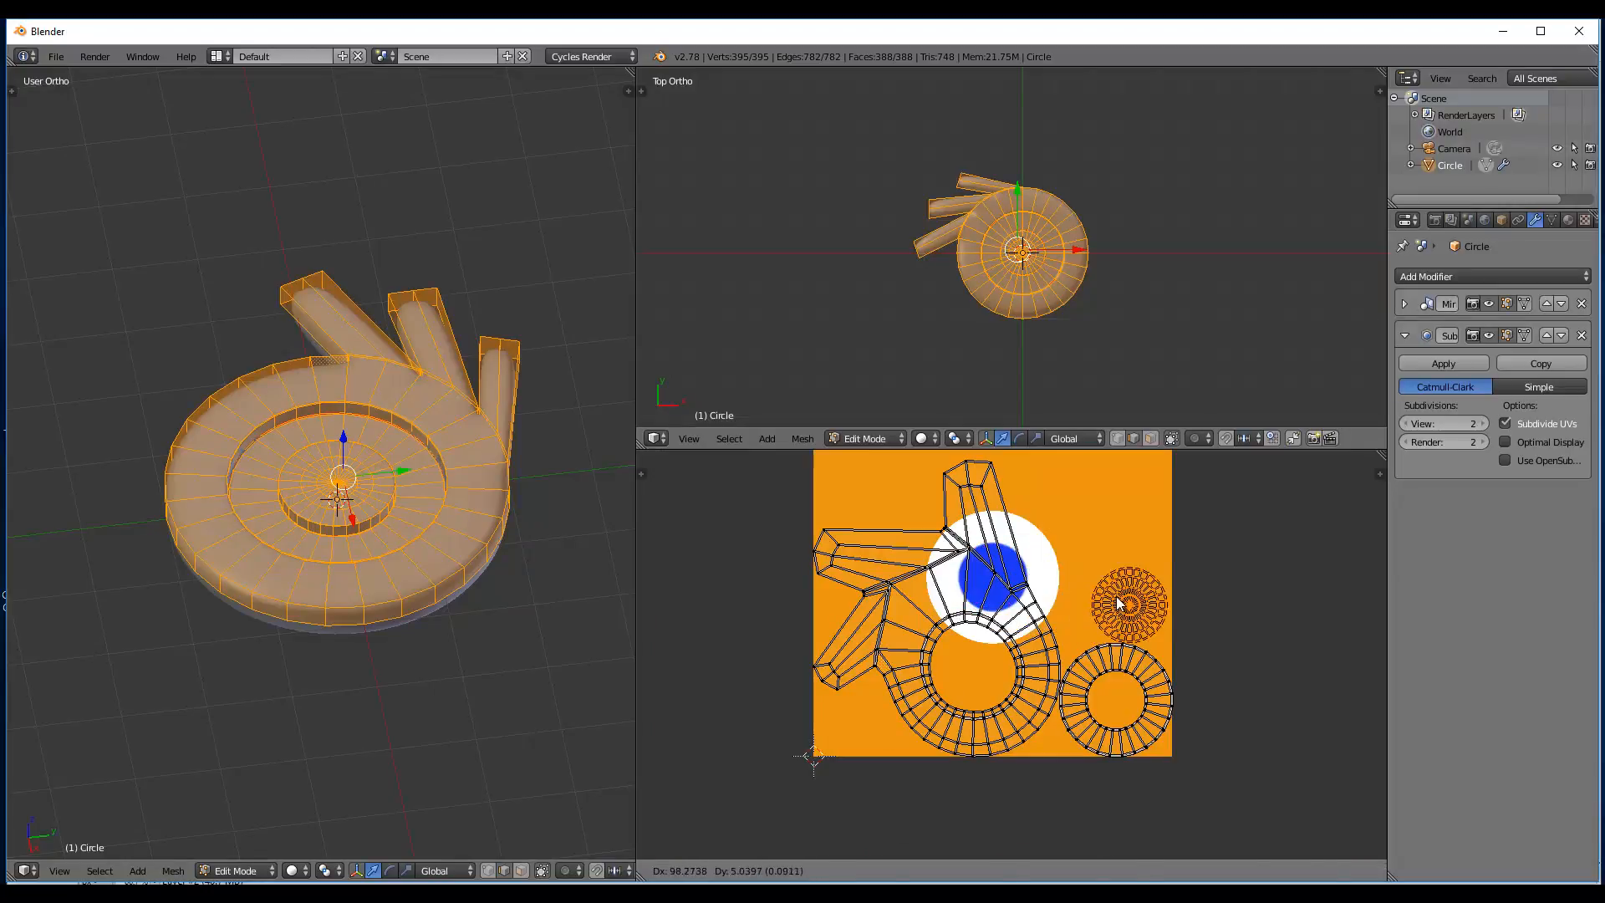
right_click(1130, 605)
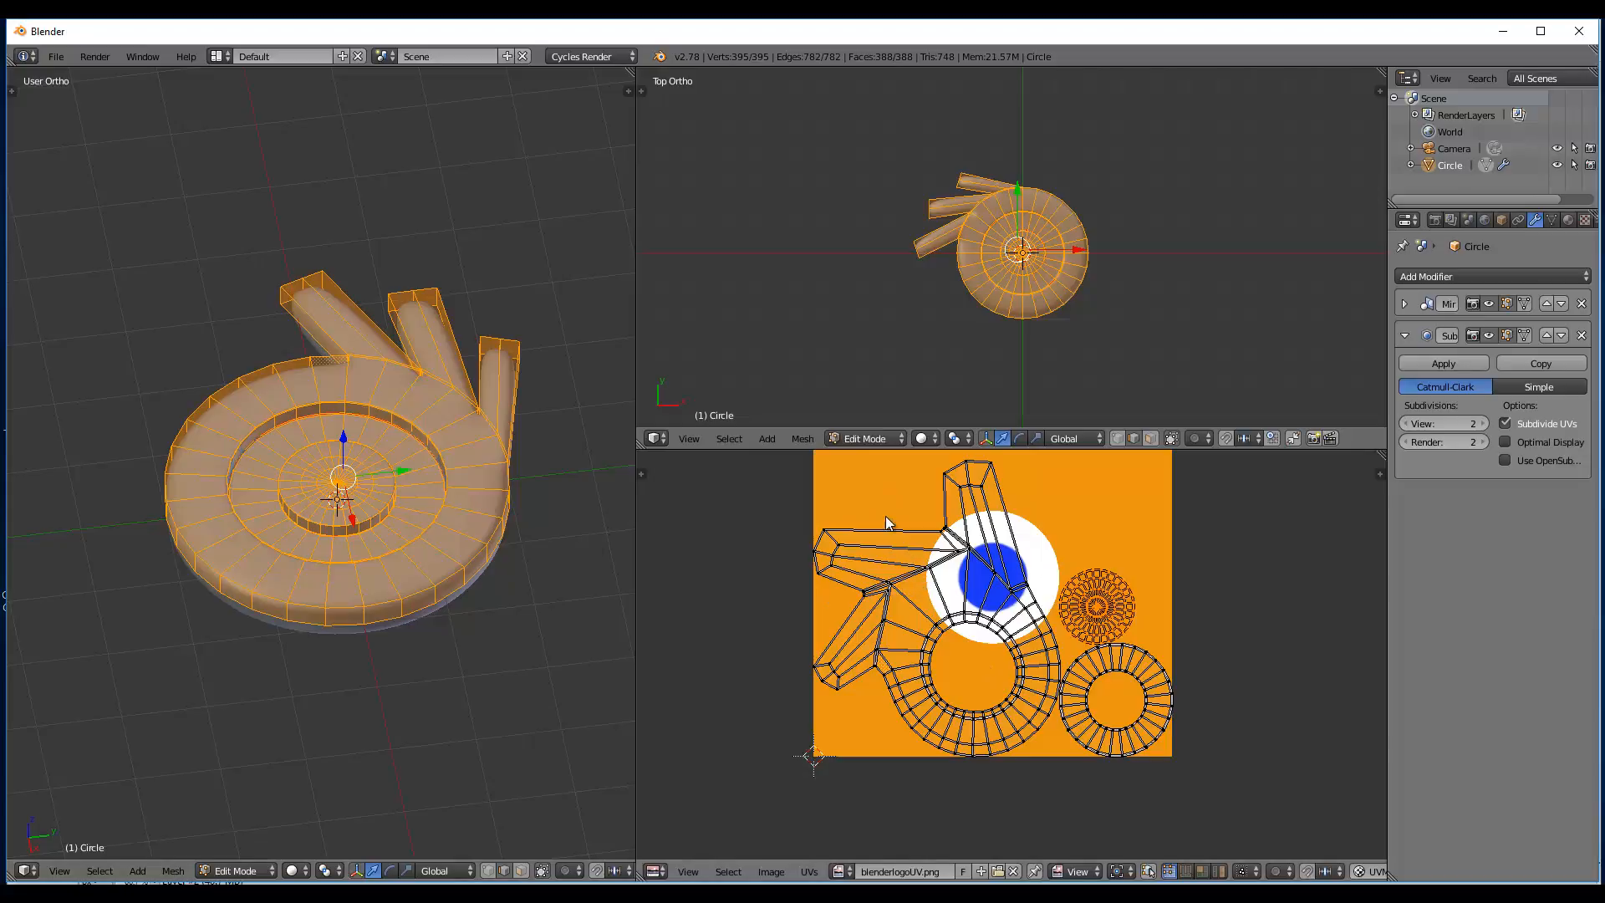
scroll(880, 513, down, 1)
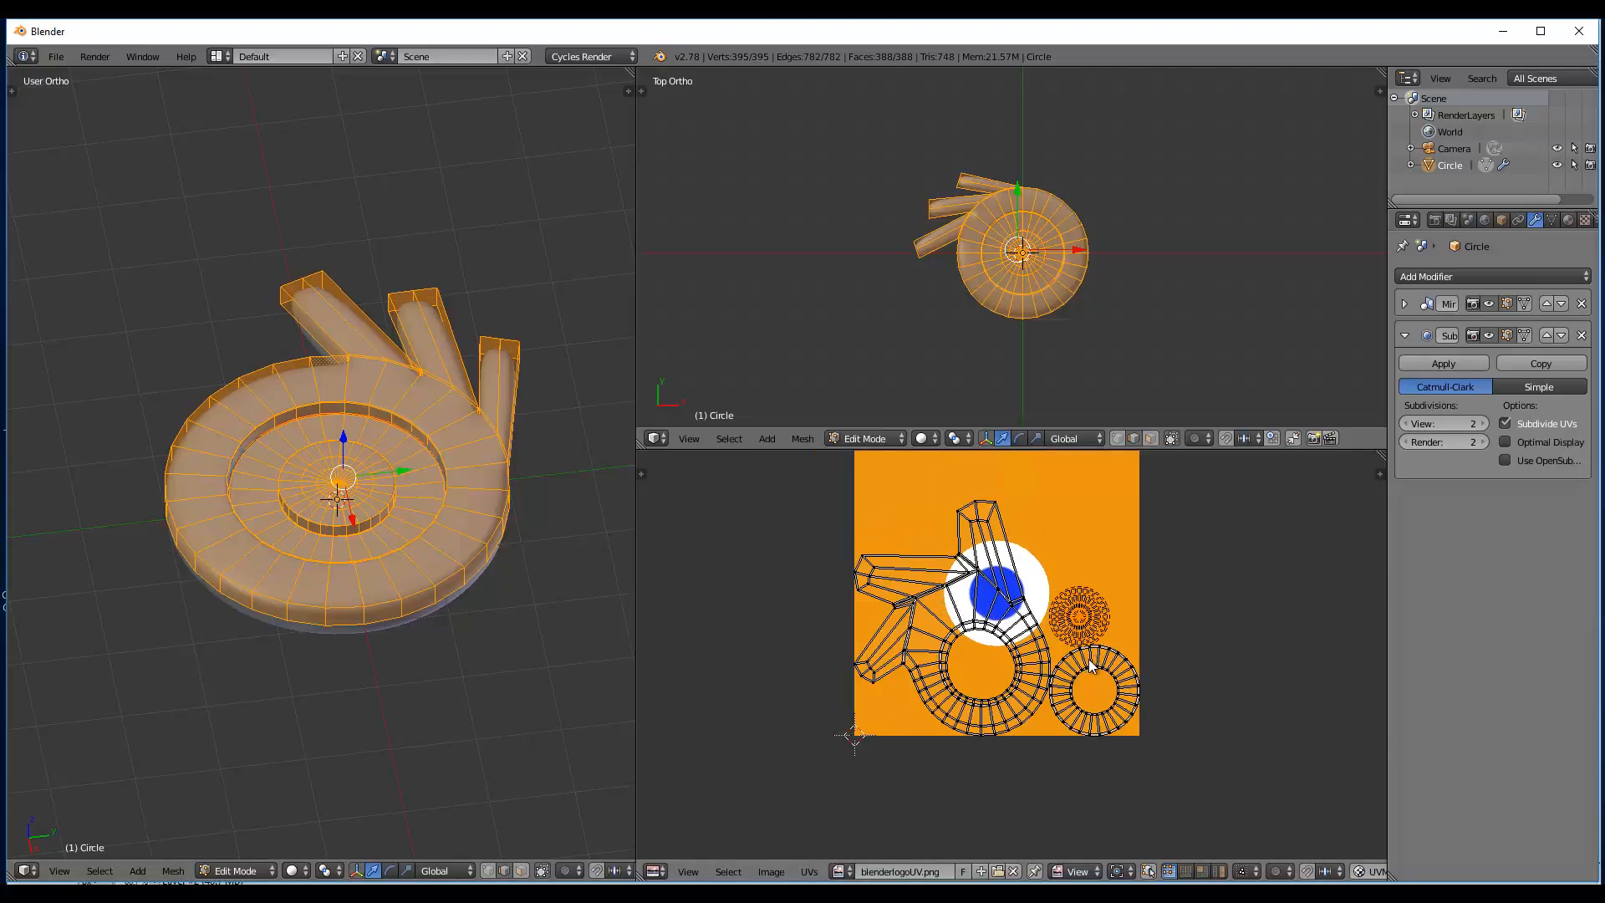
key(shift+l)
key(g)
click(1241, 614)
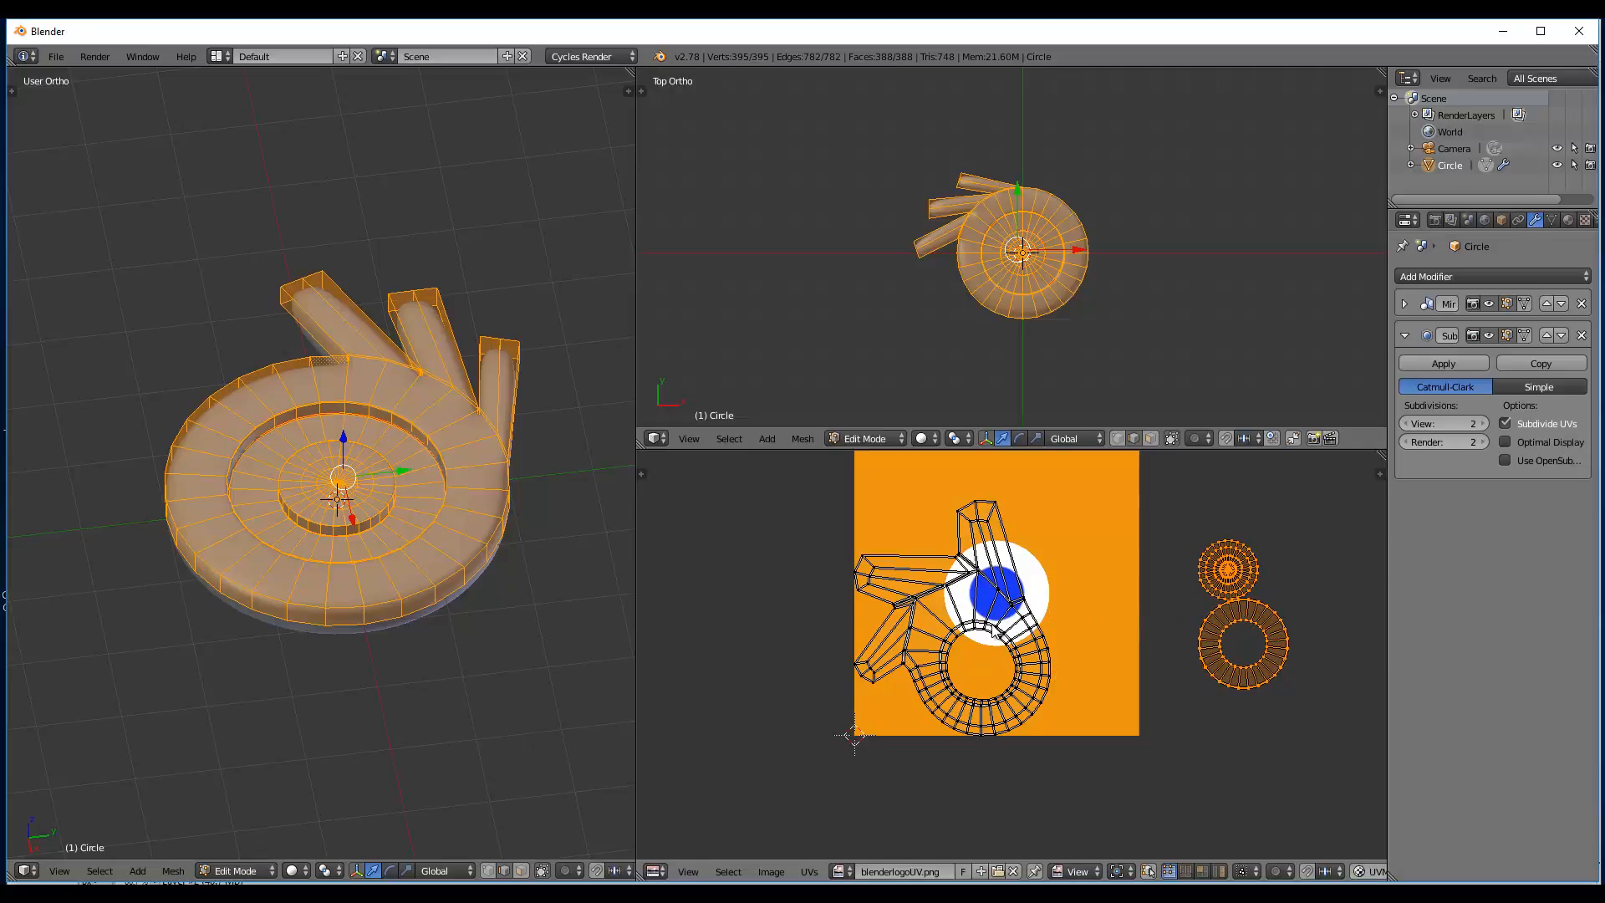
- Select the large UV island with the extensions and move its ring over the white circle
right_click(998, 632)
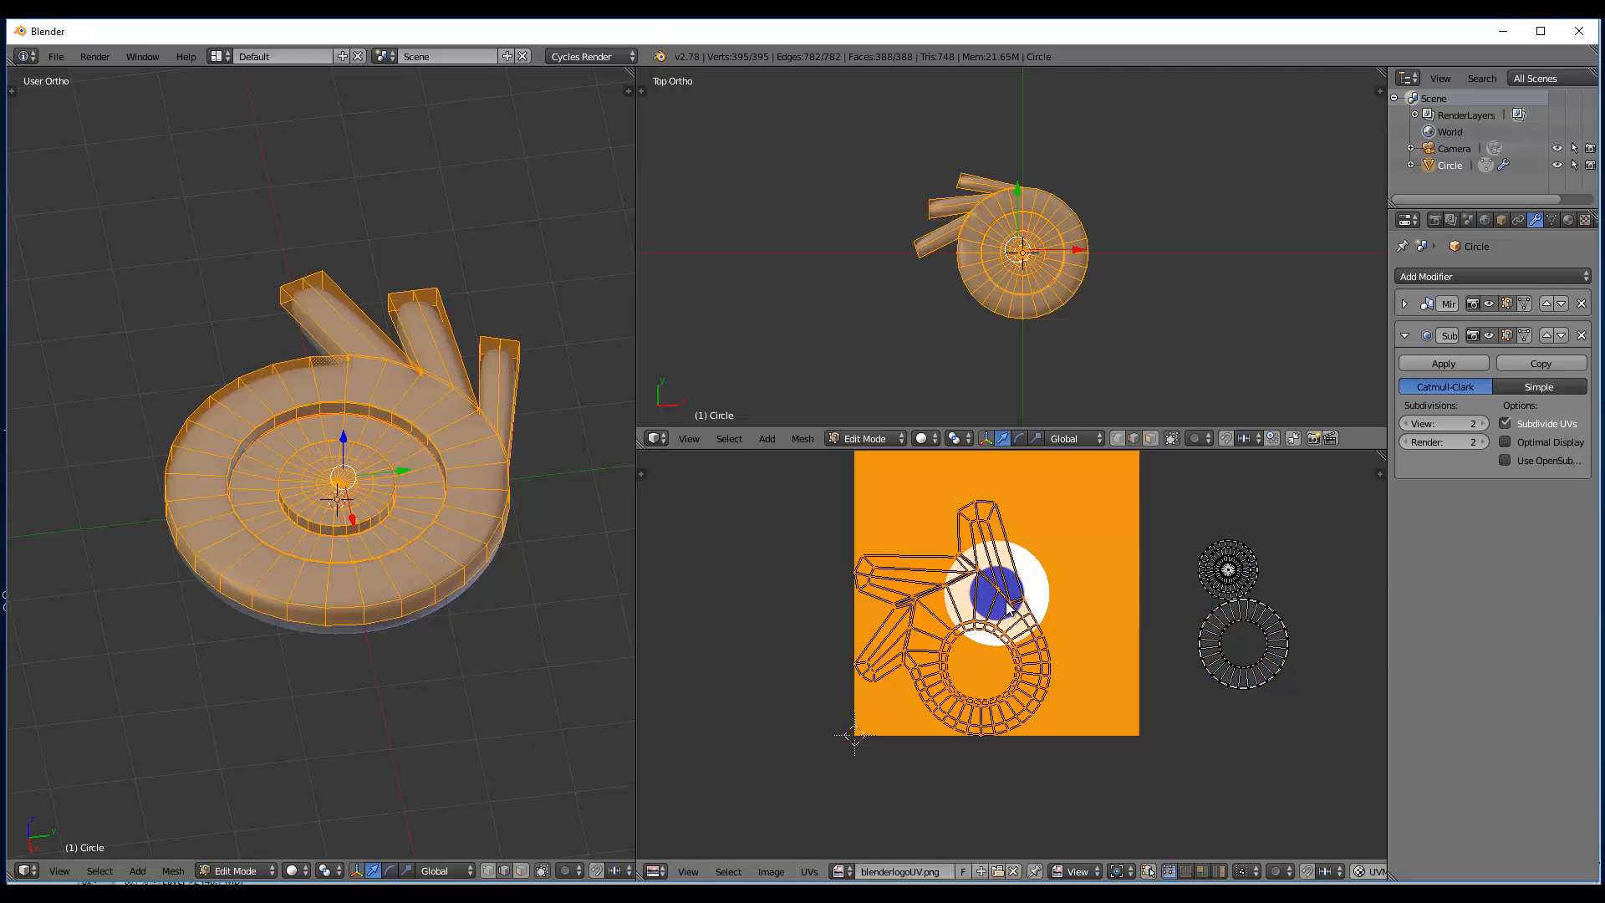
key(l)
key(g)
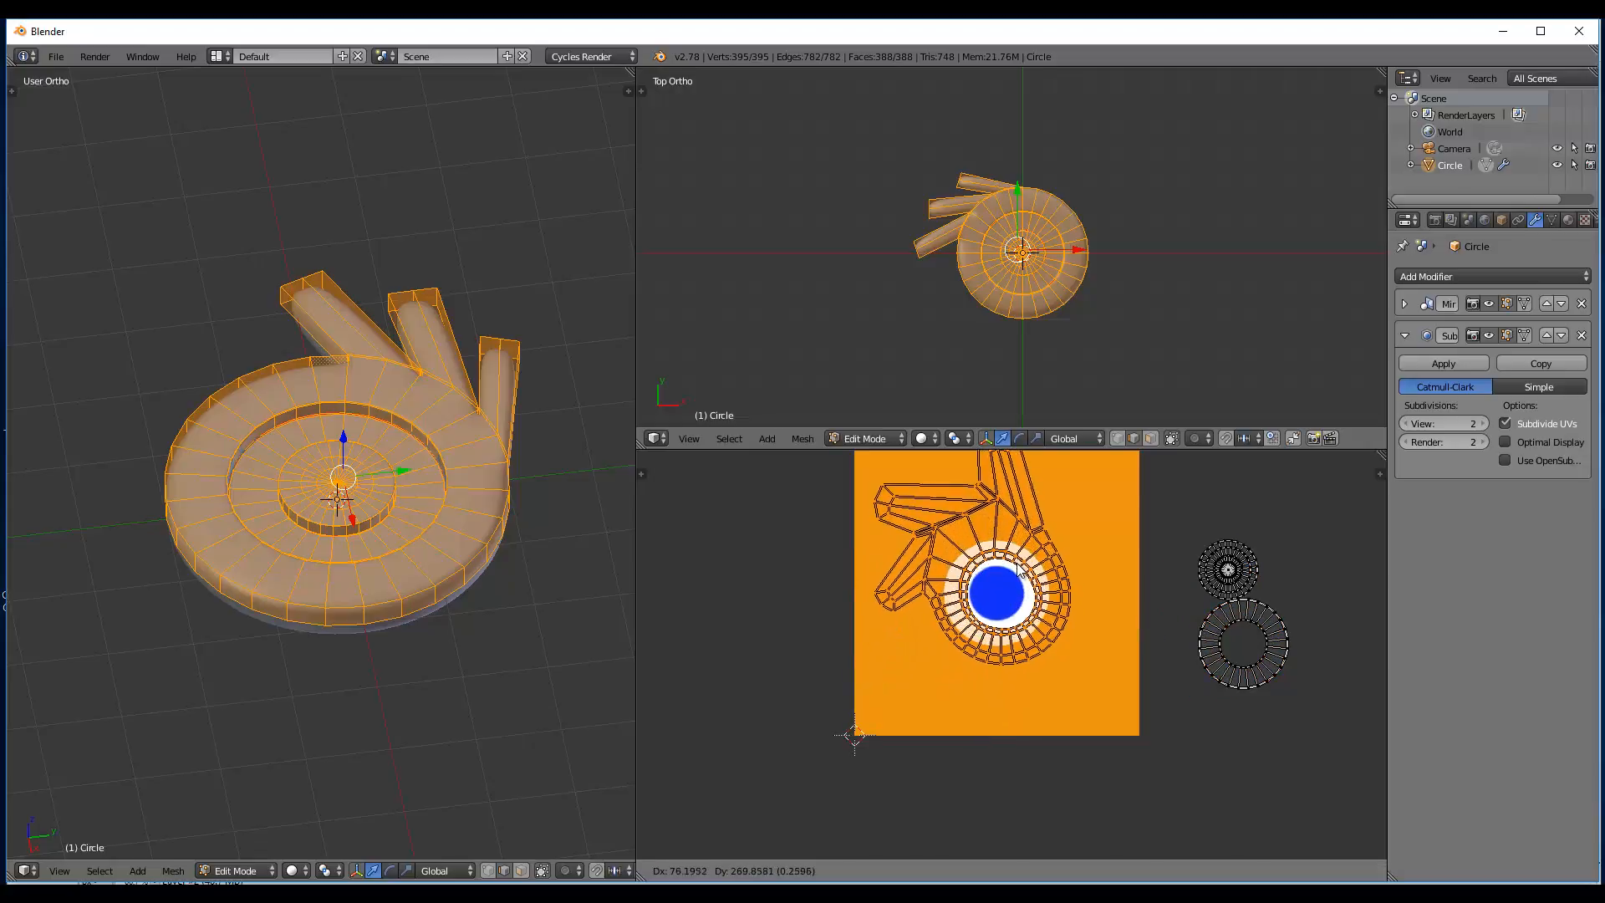
click(1019, 569)
- Scale up the large UV island and reposition it so its ring's inner edge surrounds the white circle
key(s)
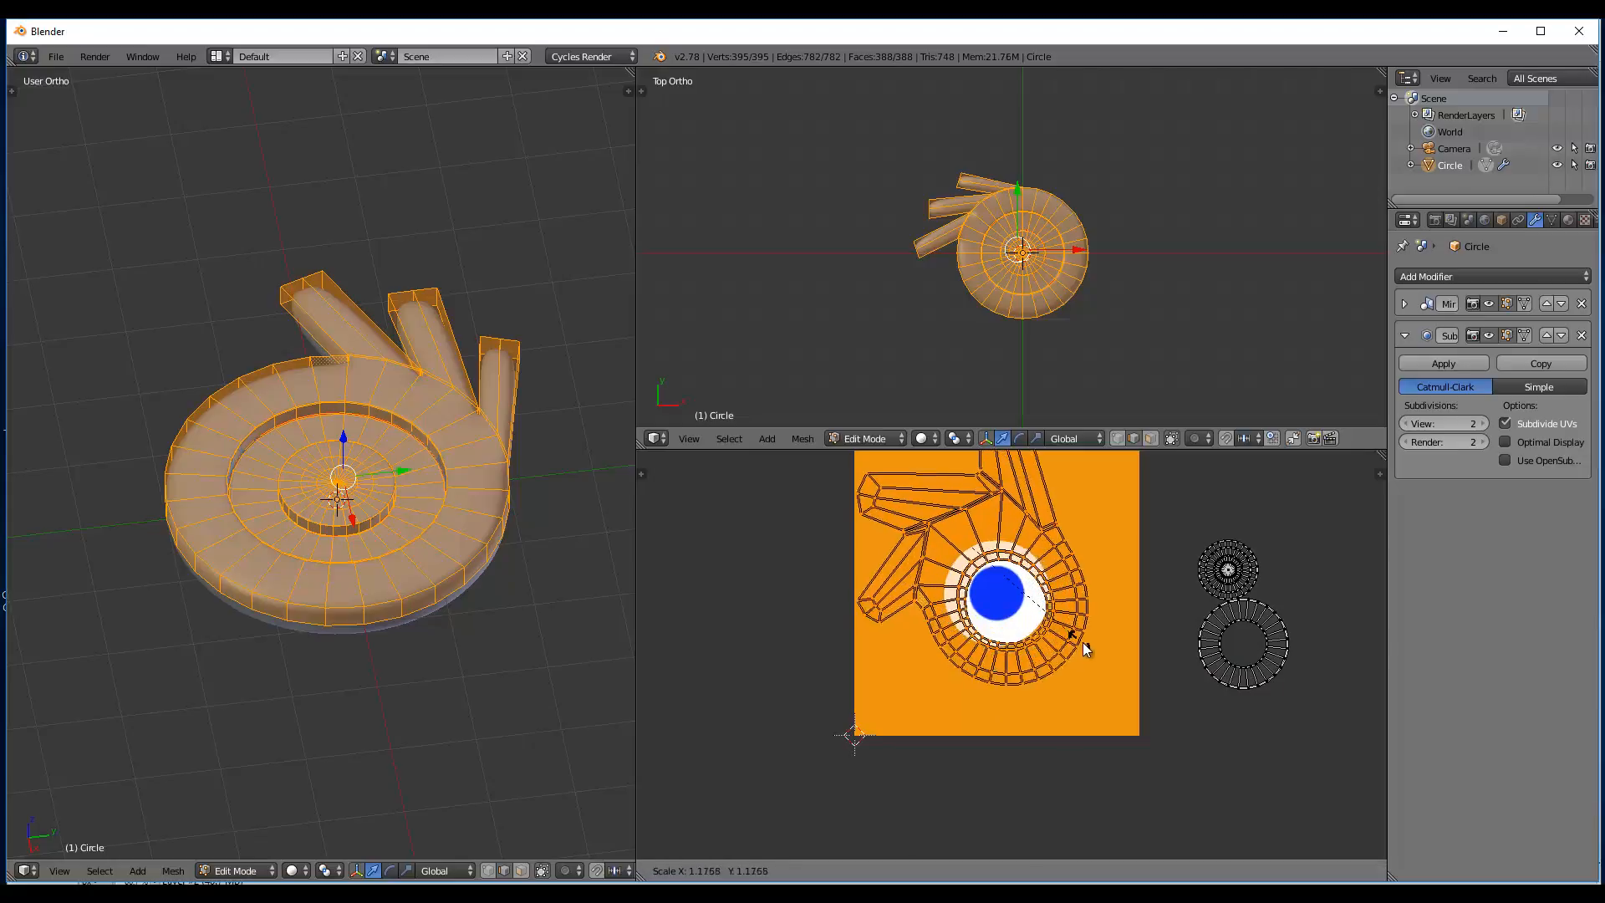
key(s)
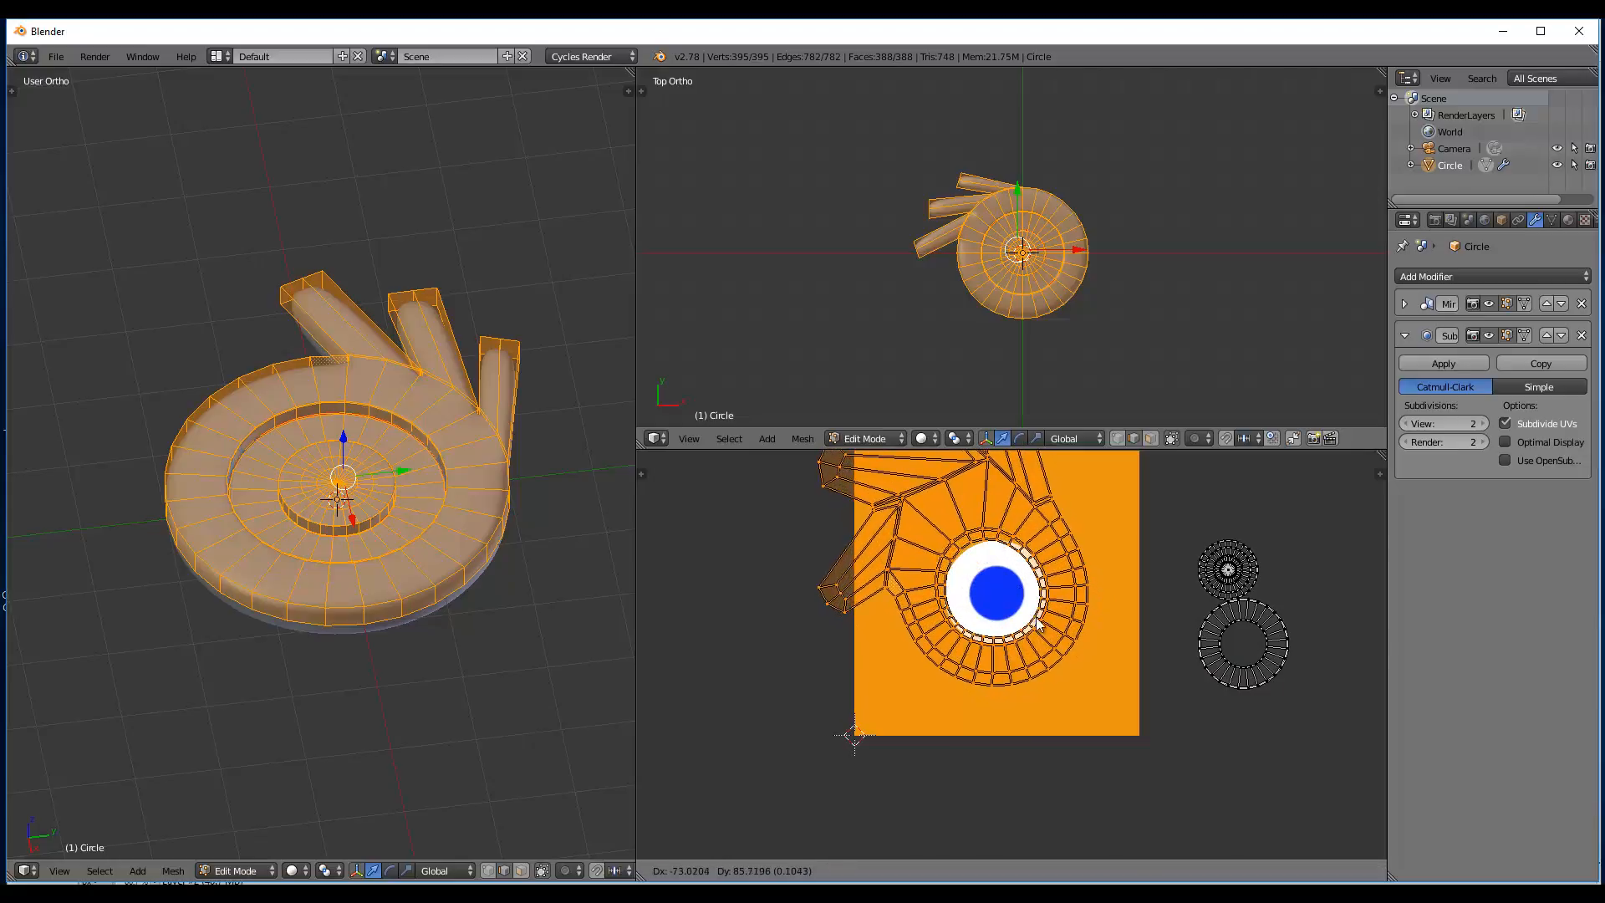
click(1041, 622)
key(s)
click(1076, 631)
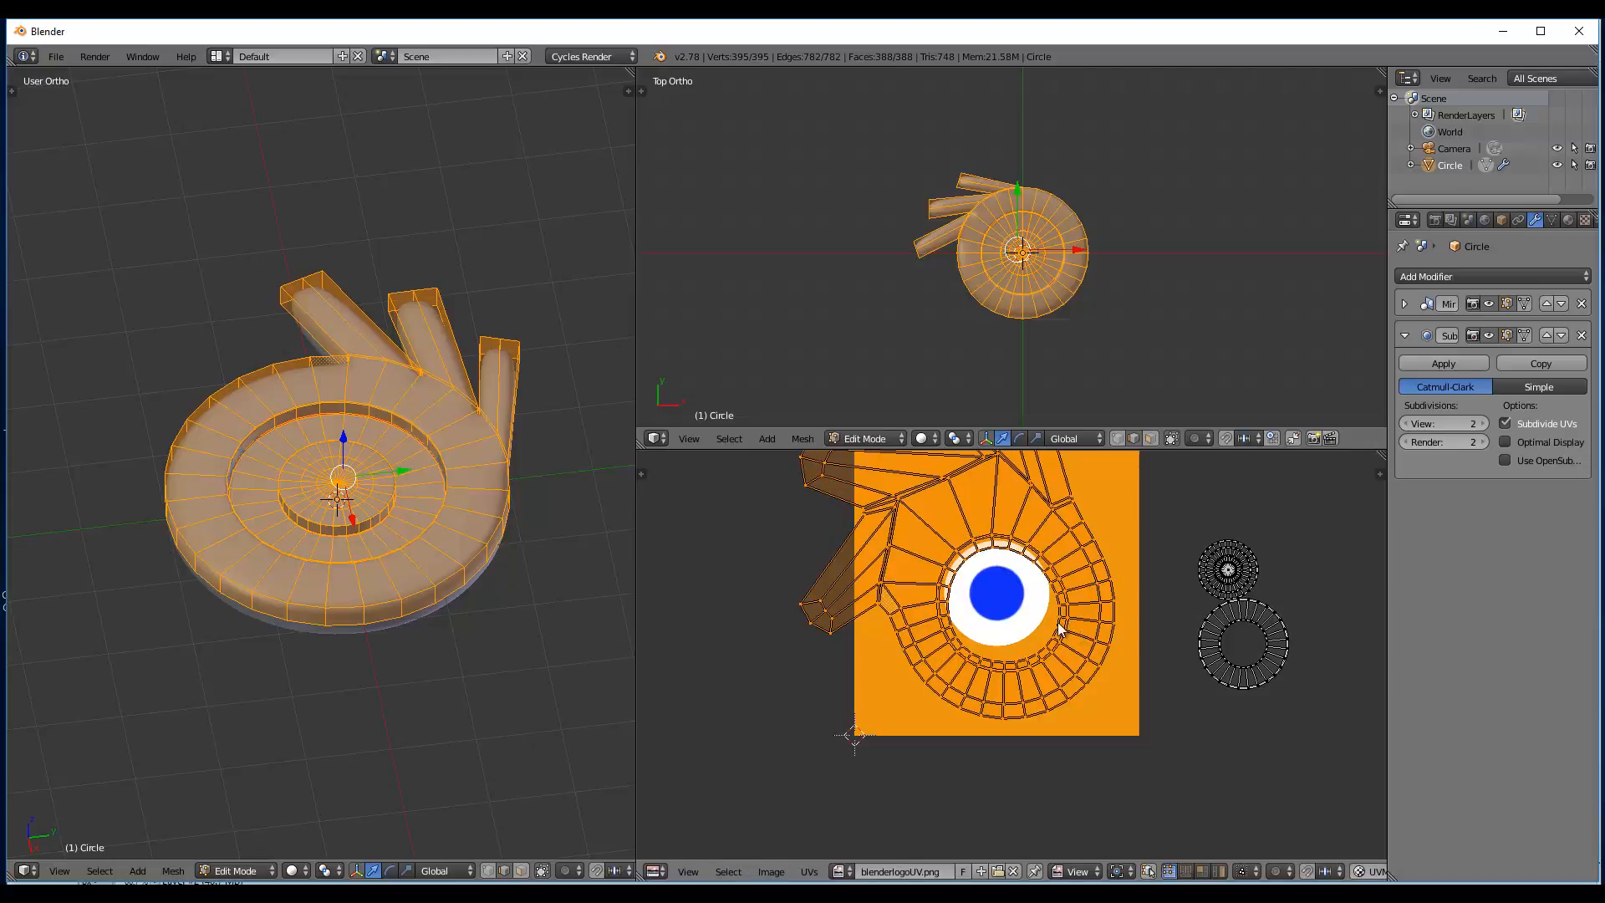
key(g)
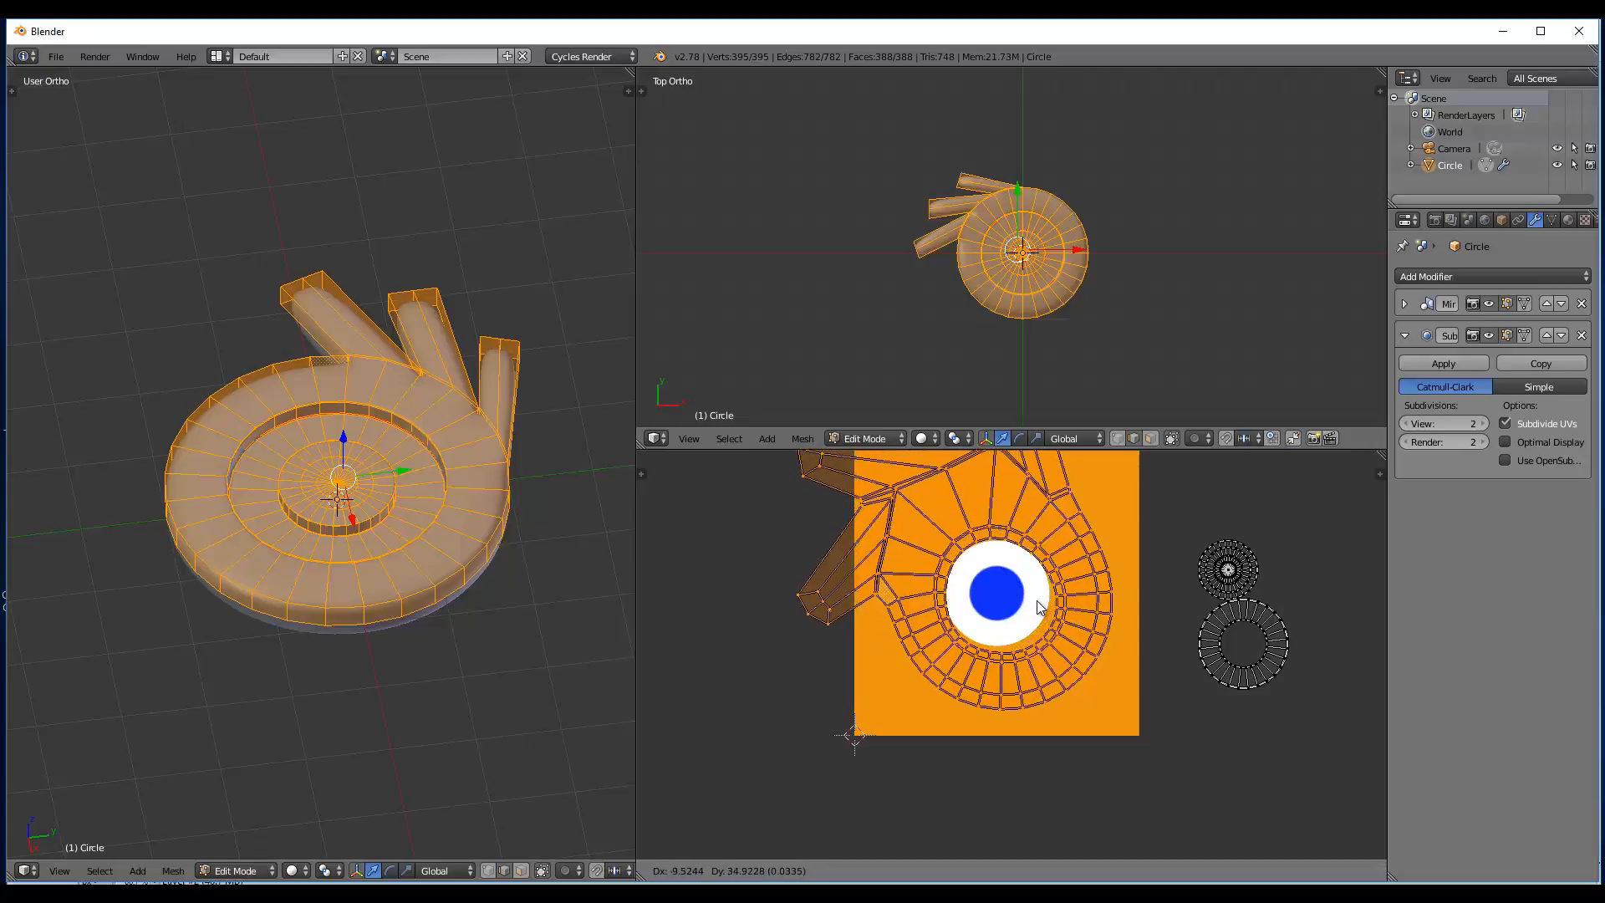
click(1035, 601)
- Enable proportional editing for UVs and enlarge its influence to 0.39 during a trial move of an inner extension vertex
scroll(1023, 569, down, 3)
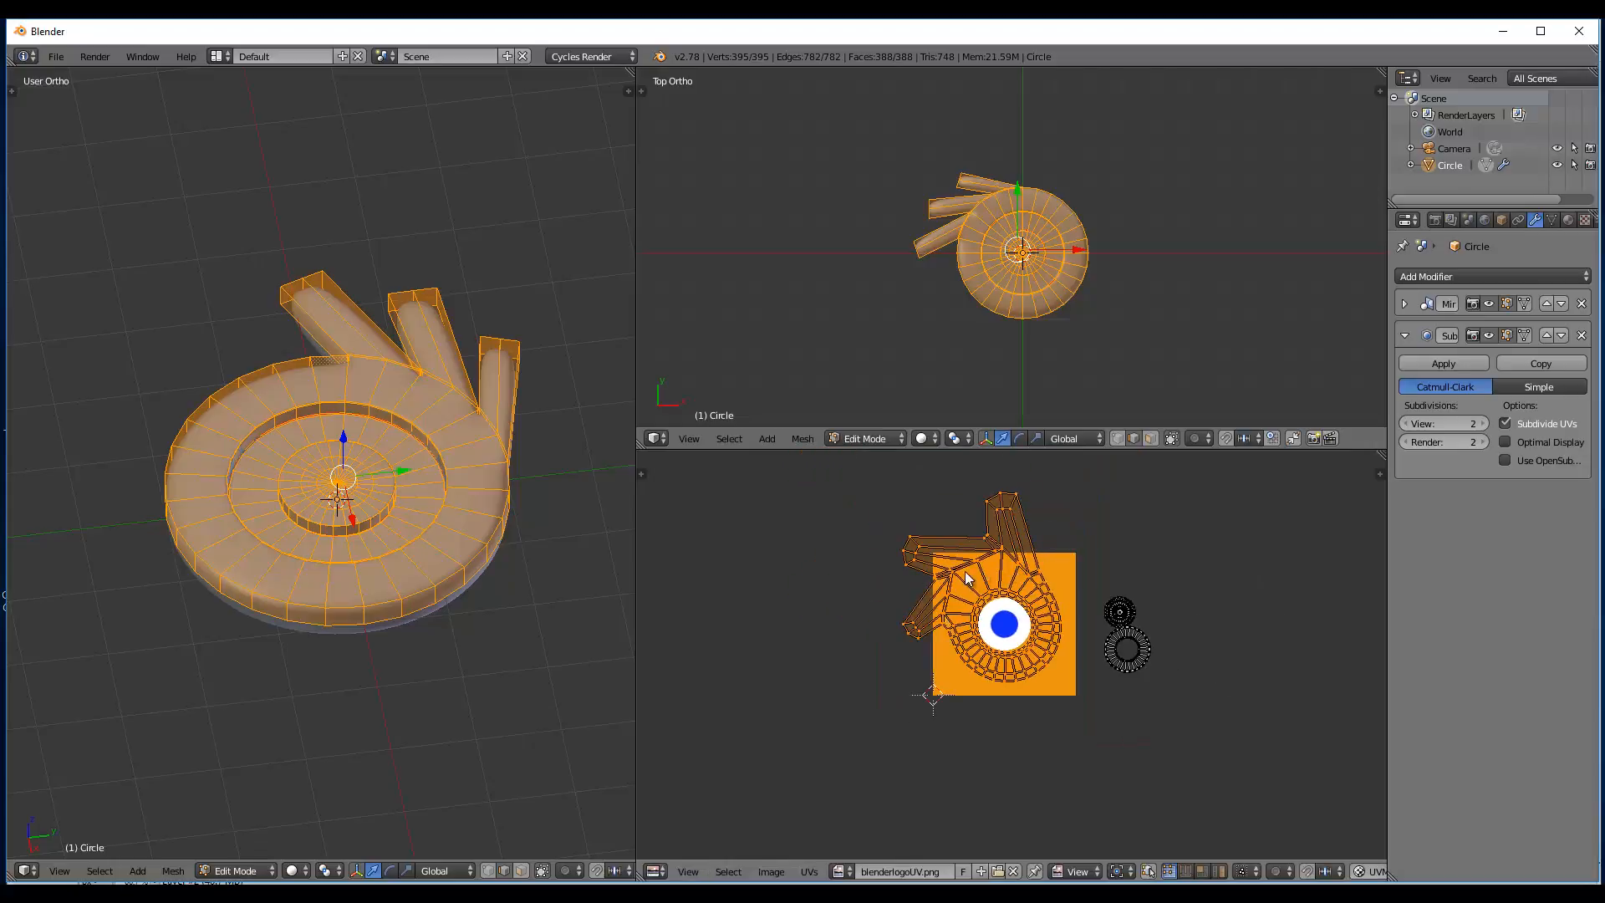
scroll(927, 719, up, 2)
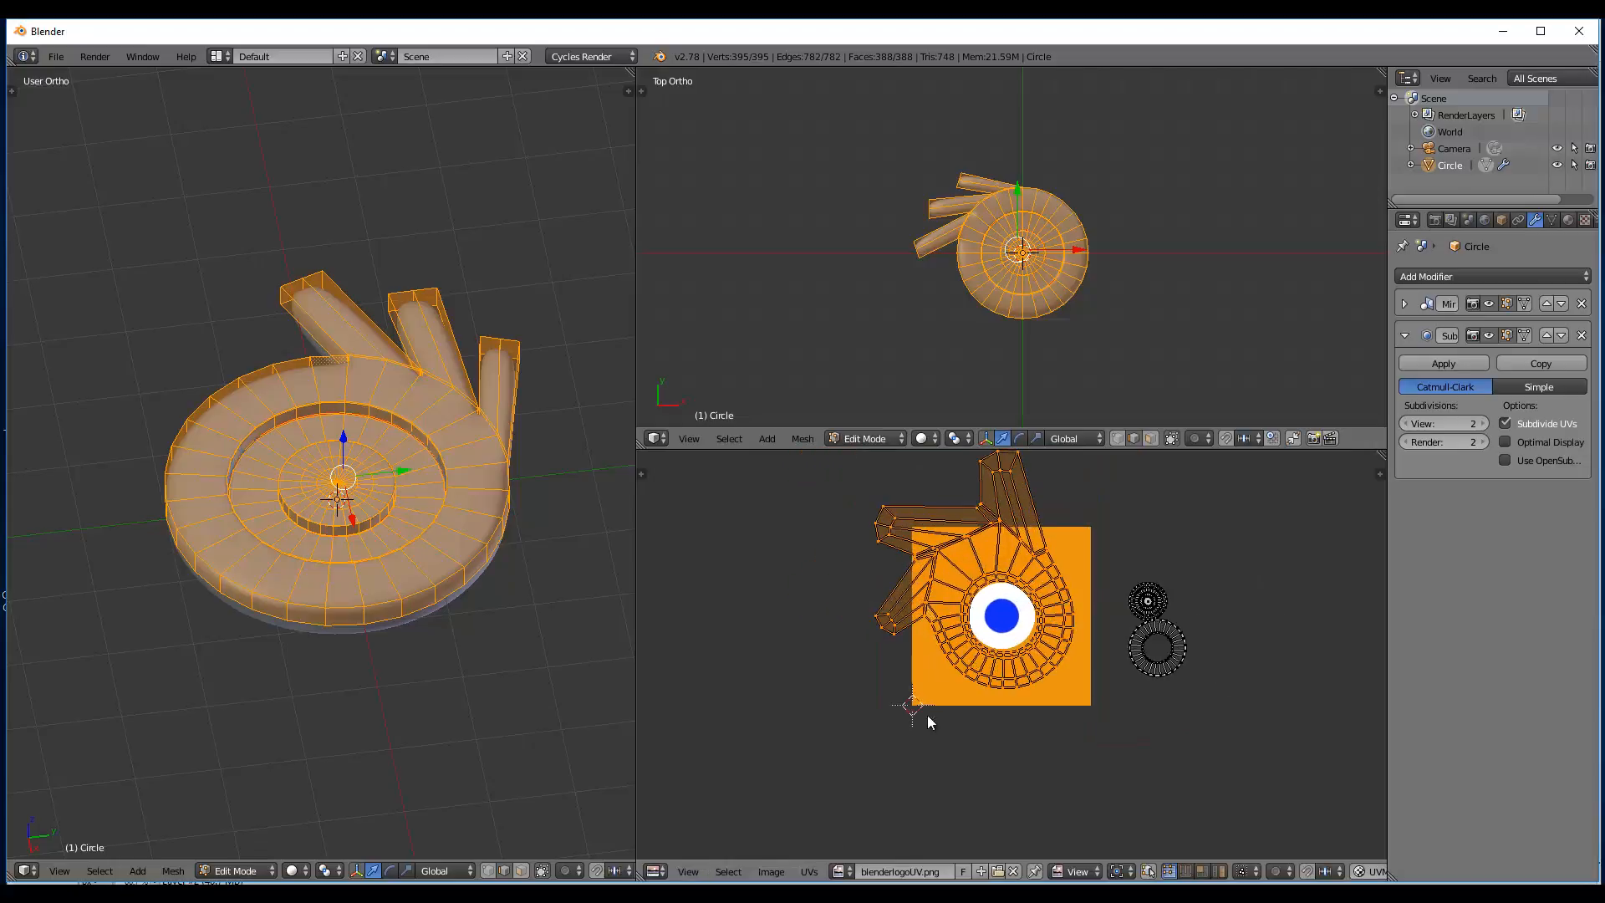
click(1279, 870)
click(1286, 796)
right_click(936, 514)
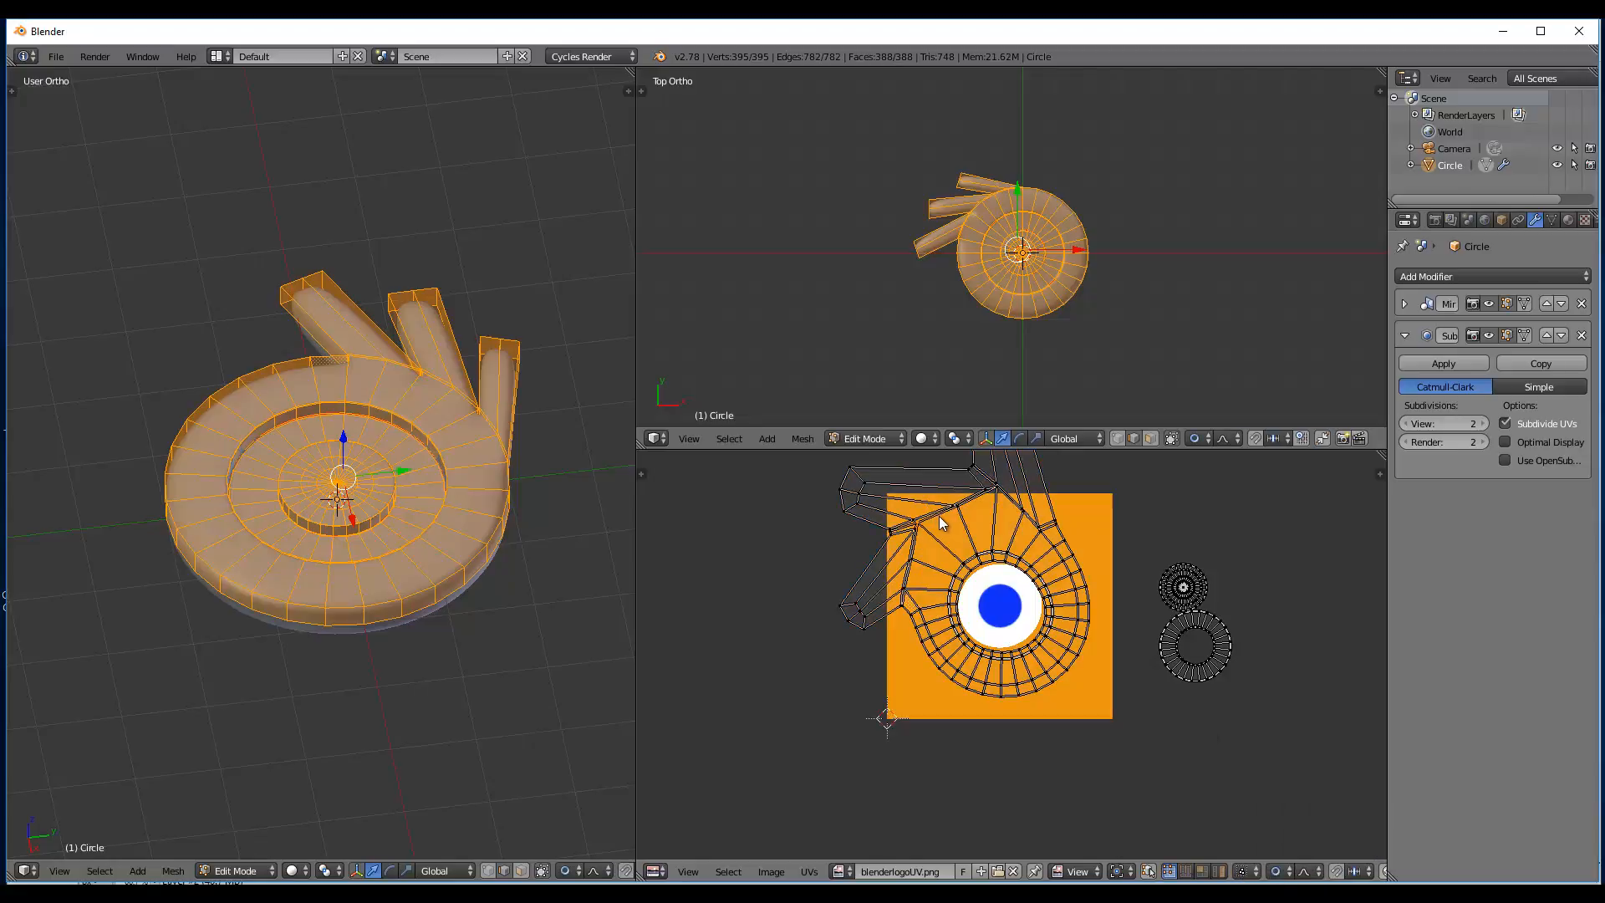
key(g)
scroll(980, 562, up, 10)
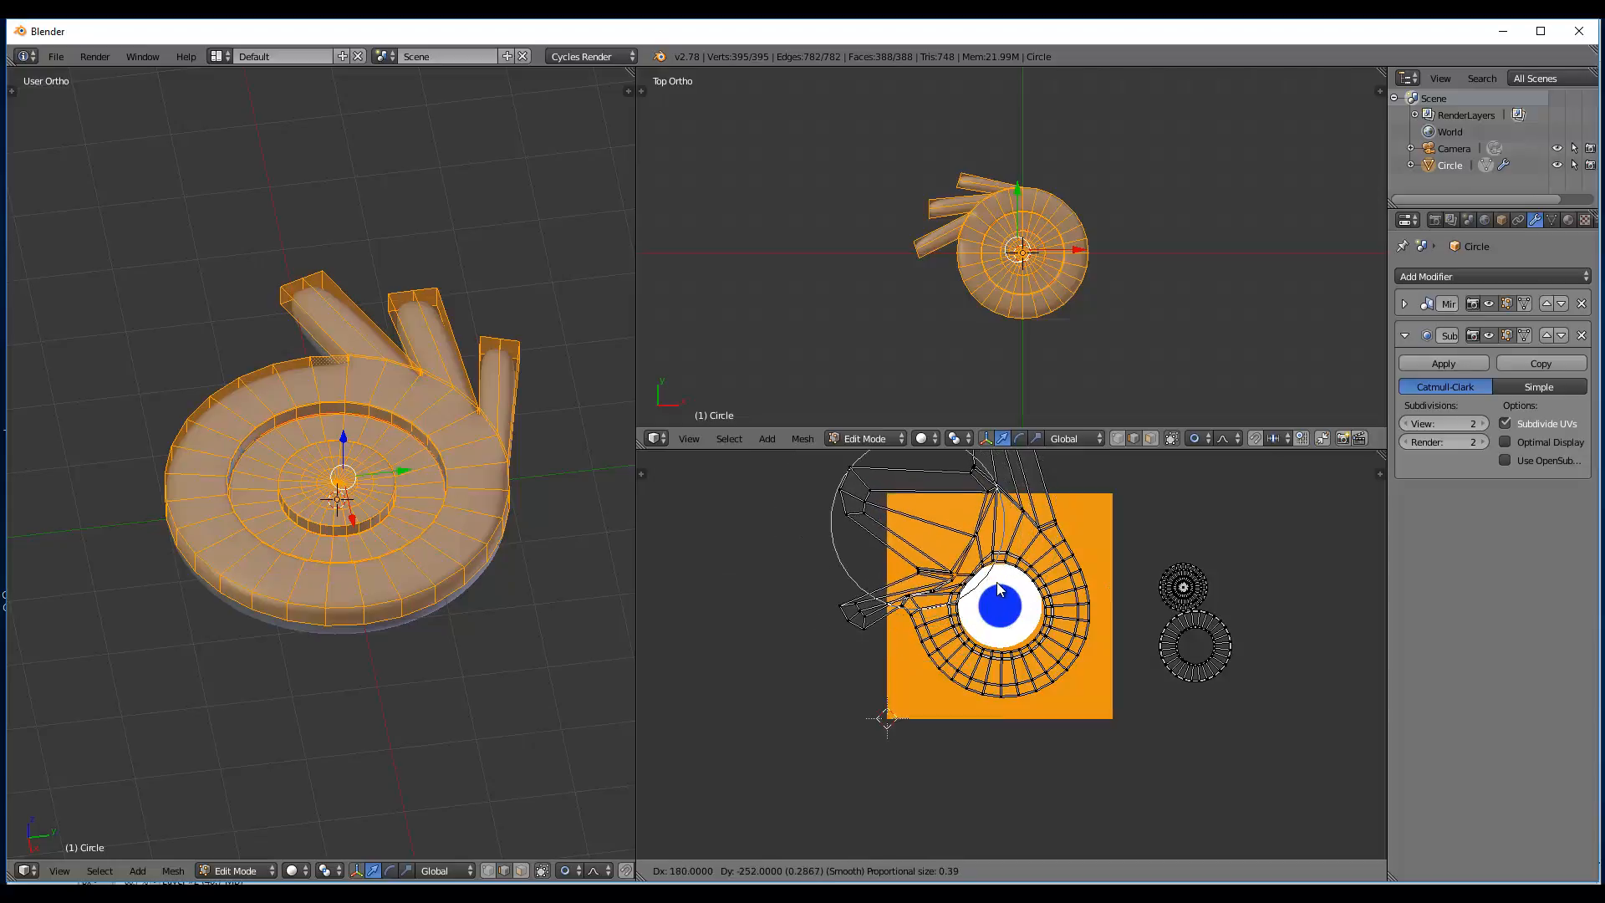
right_click(983, 570)
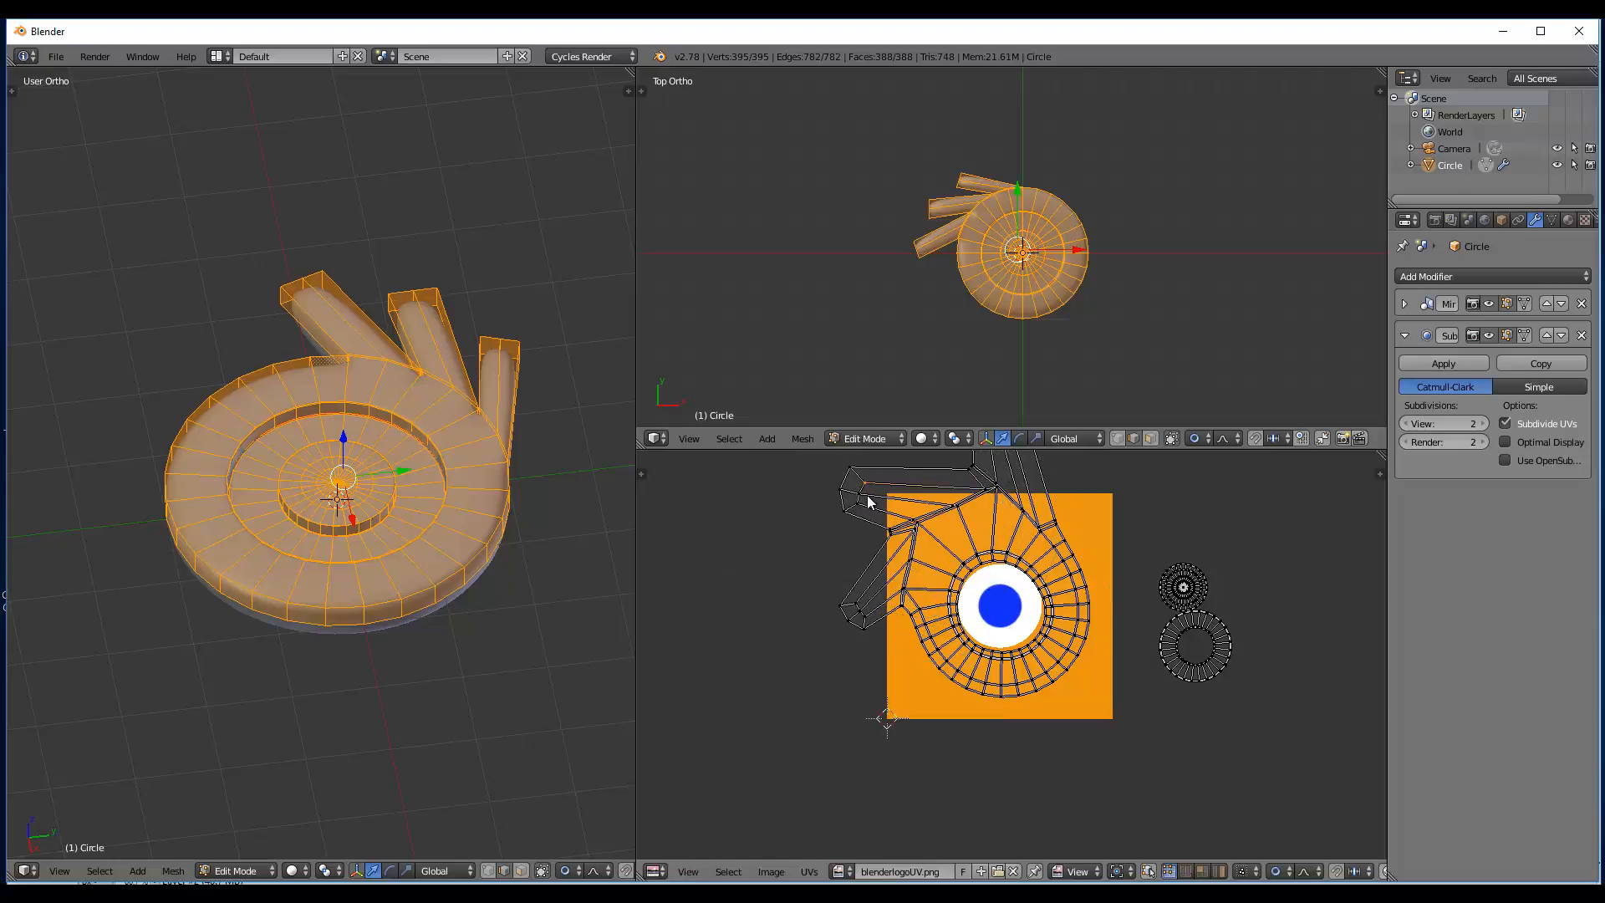
- With proportional editing, pull the upper-left extension's UVs and the neighbouring vertex inward onto the orange area
key(g)
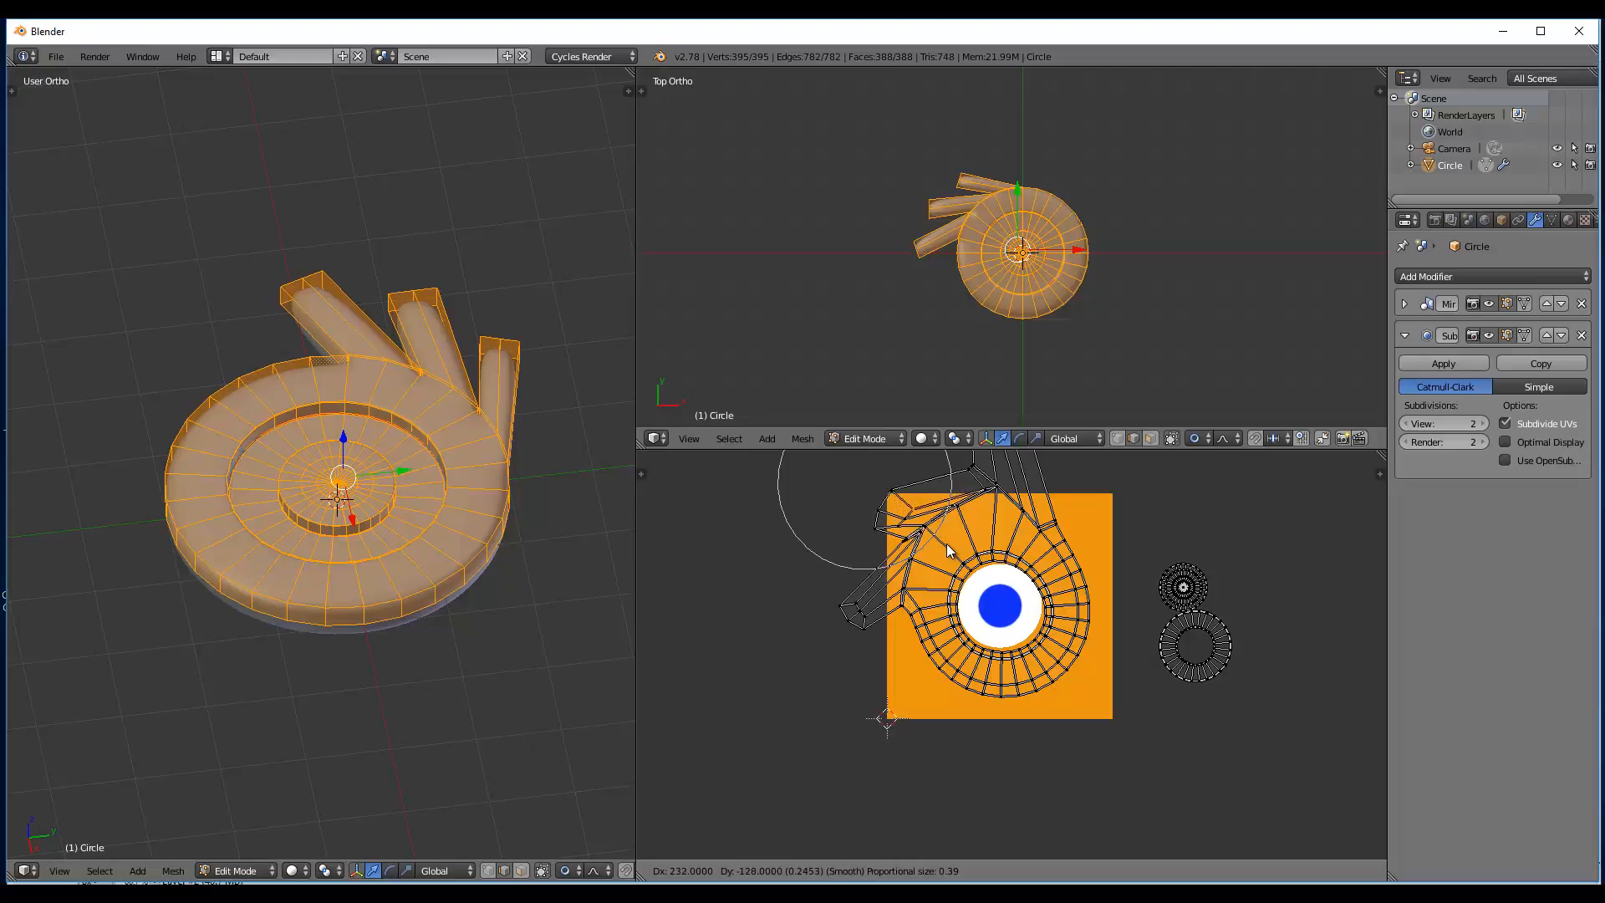
click(960, 552)
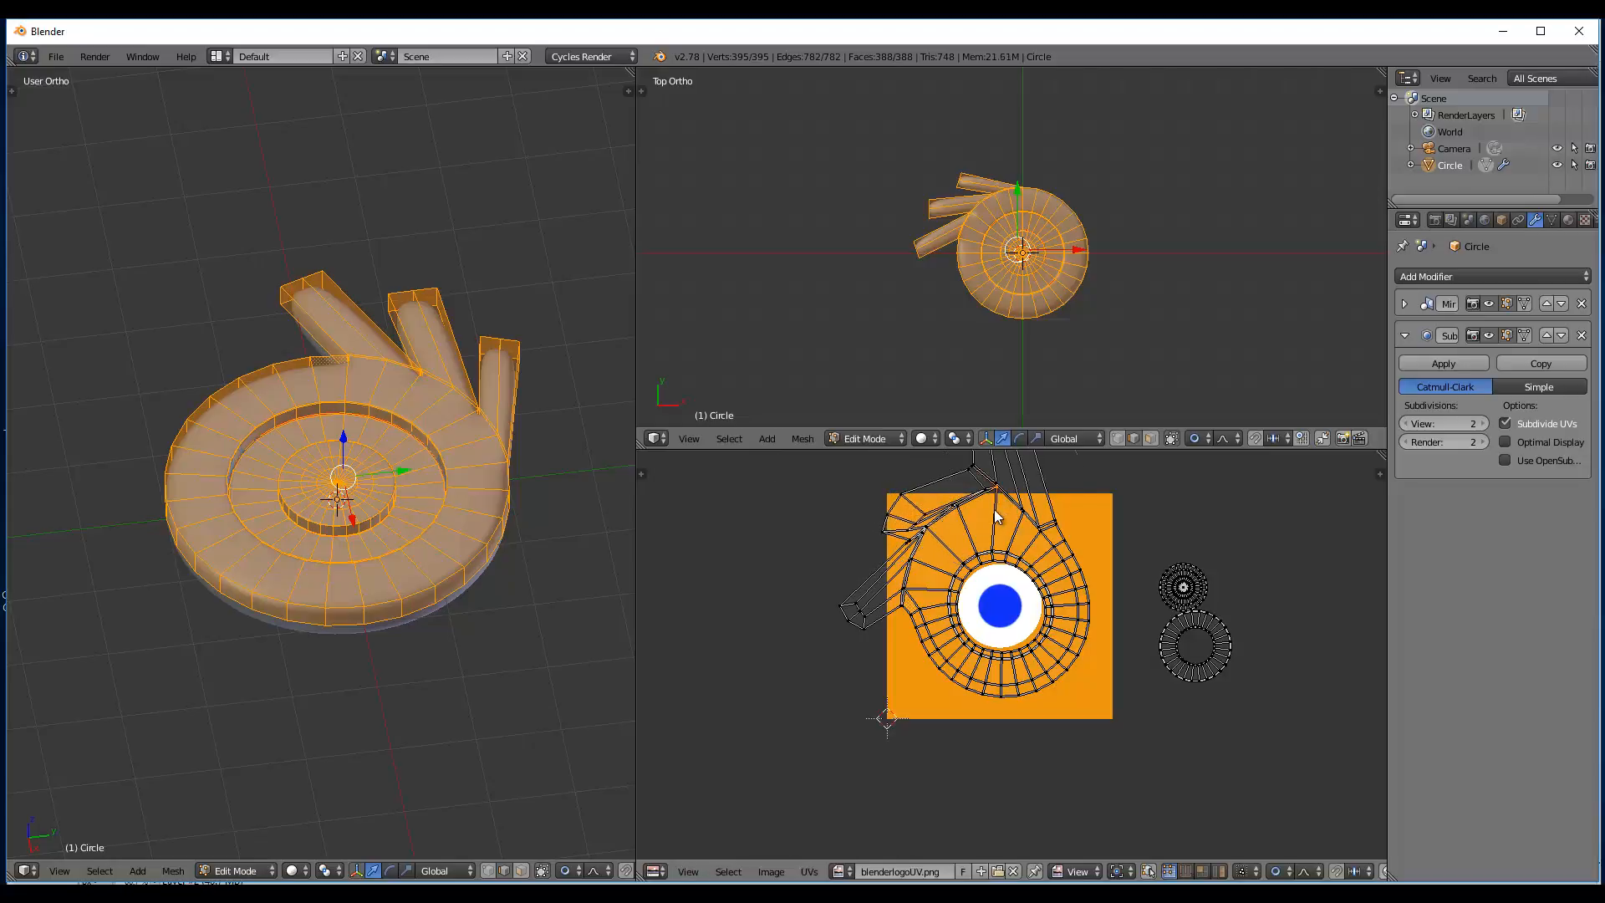
key(g)
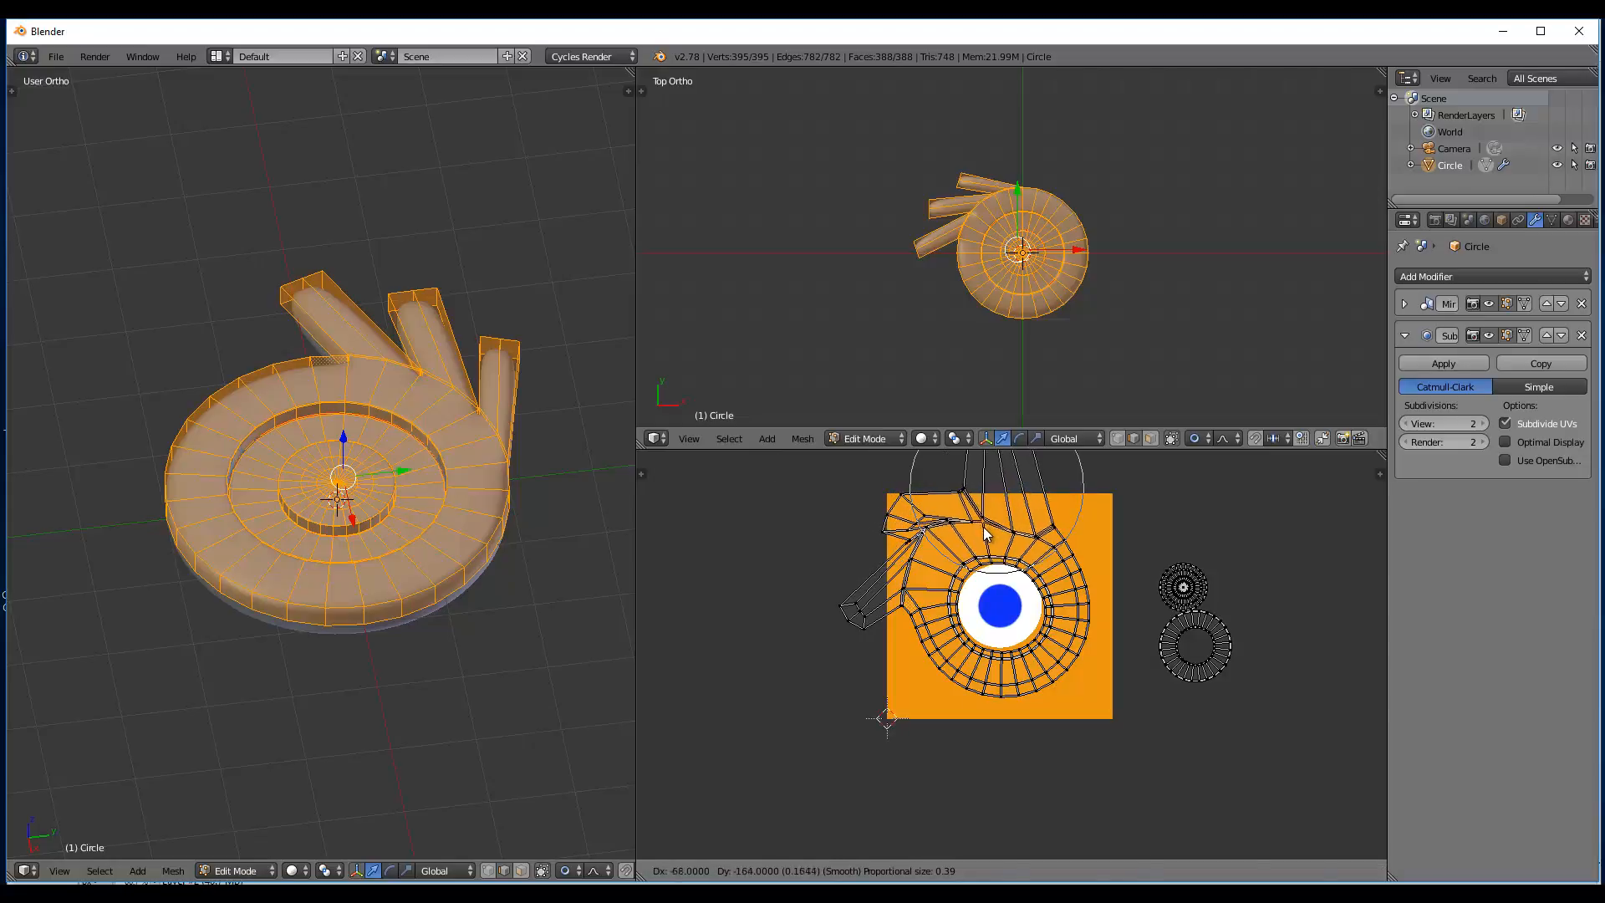
click(986, 523)
- Pull the tips of the upper and lower-left extensions' UVs inward toward the orange area with proportional editing
scroll(985, 526, down, 2)
middle_drag(983, 556, 975, 584)
key(g)
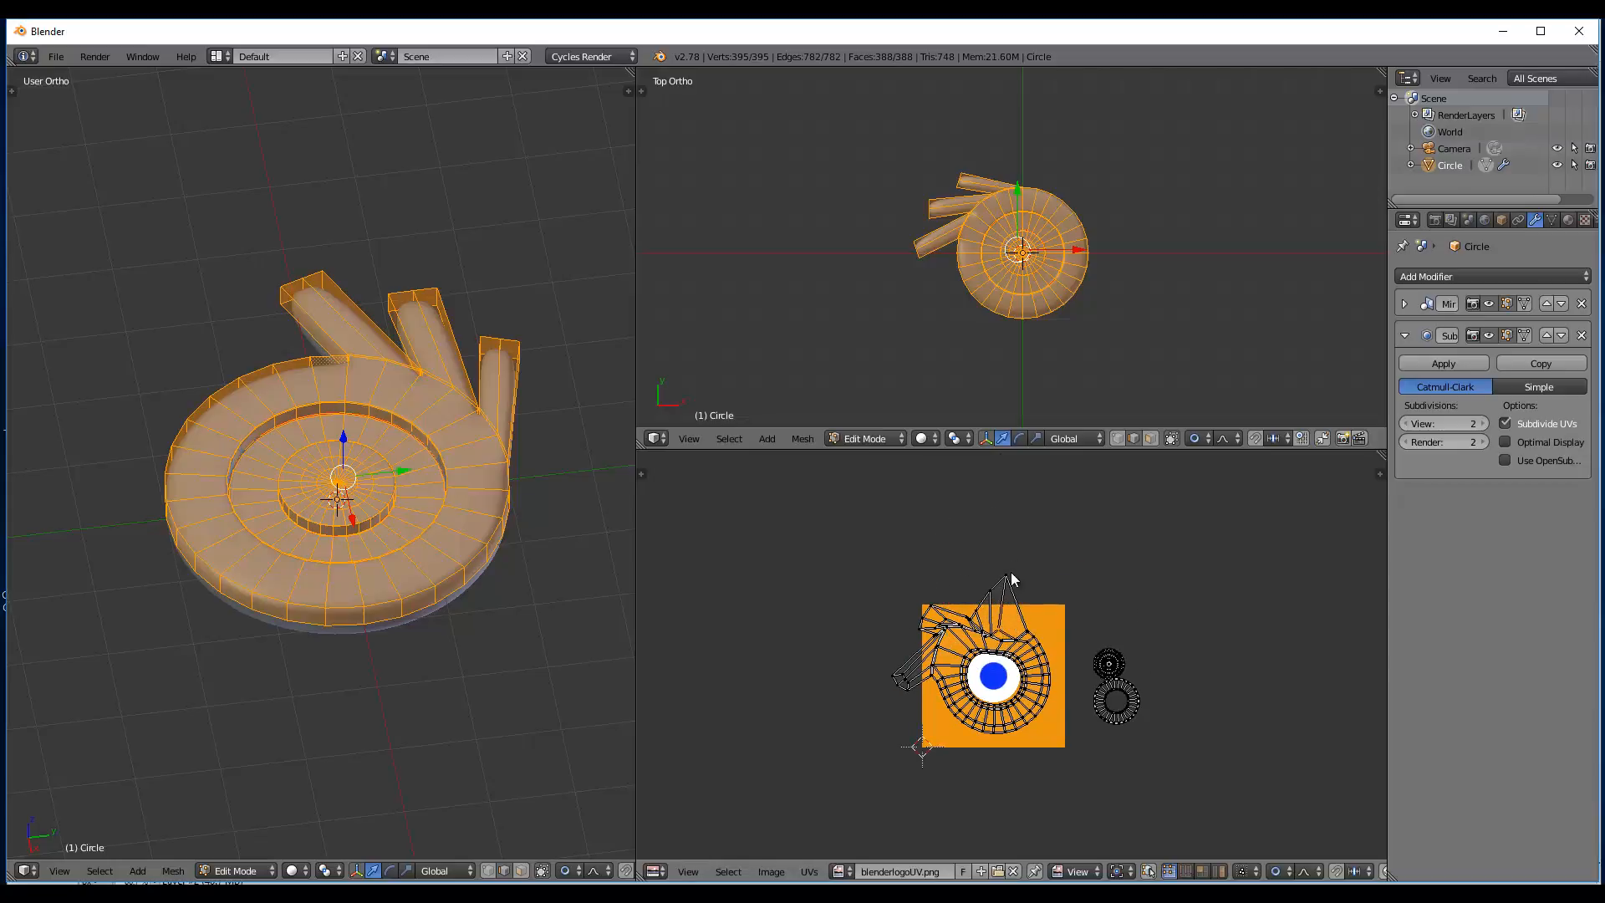
scroll(1003, 636, up, 5)
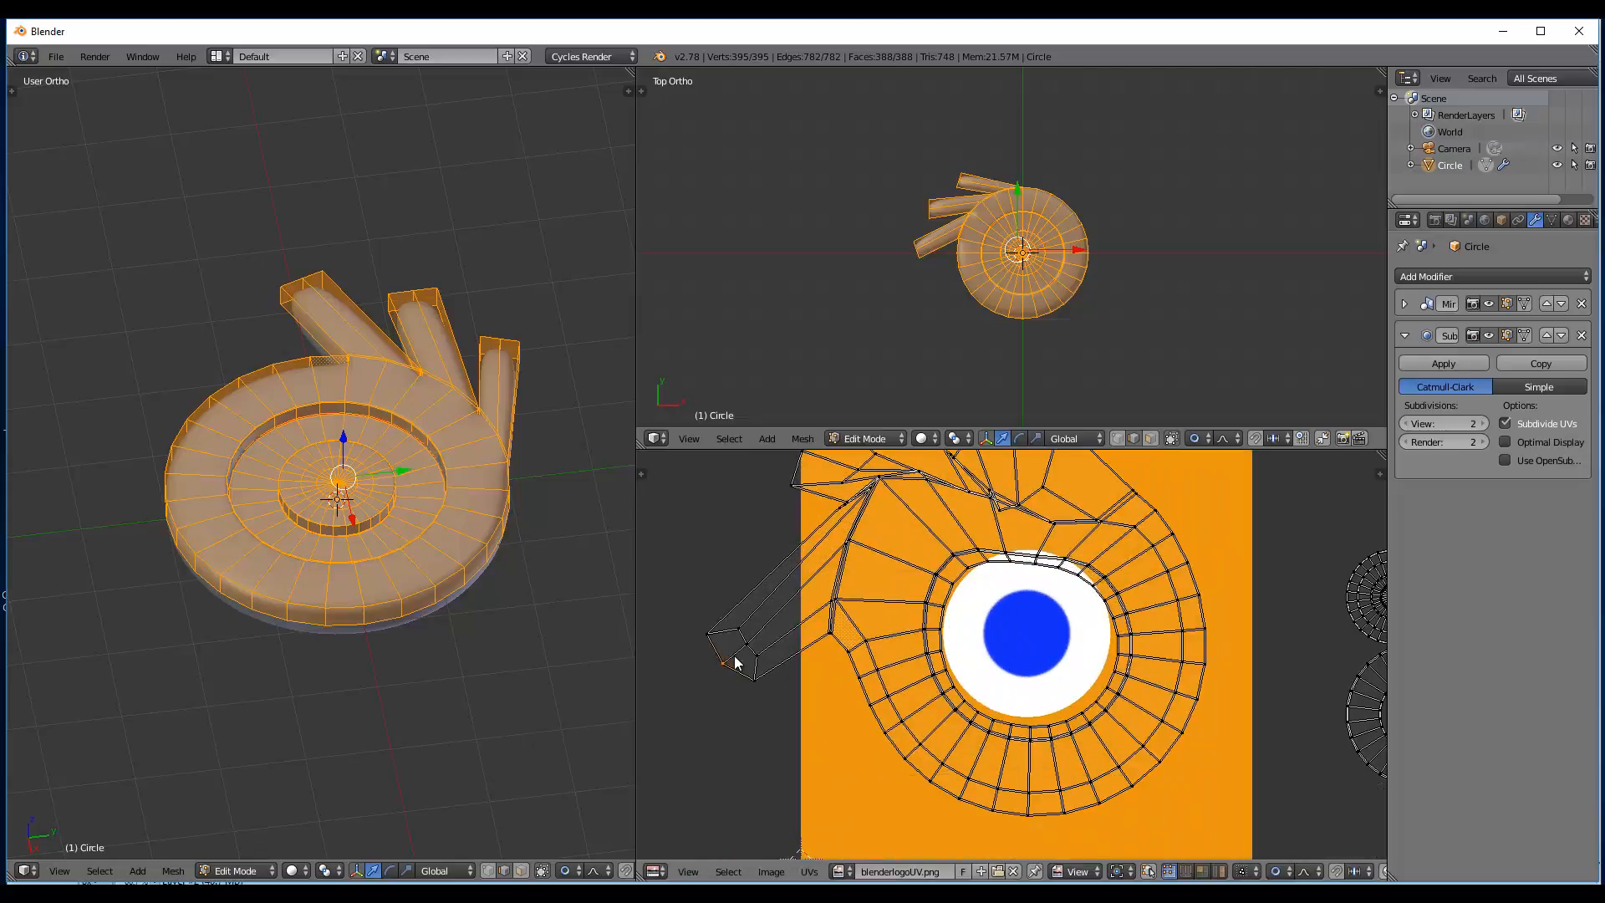
click(801, 500)
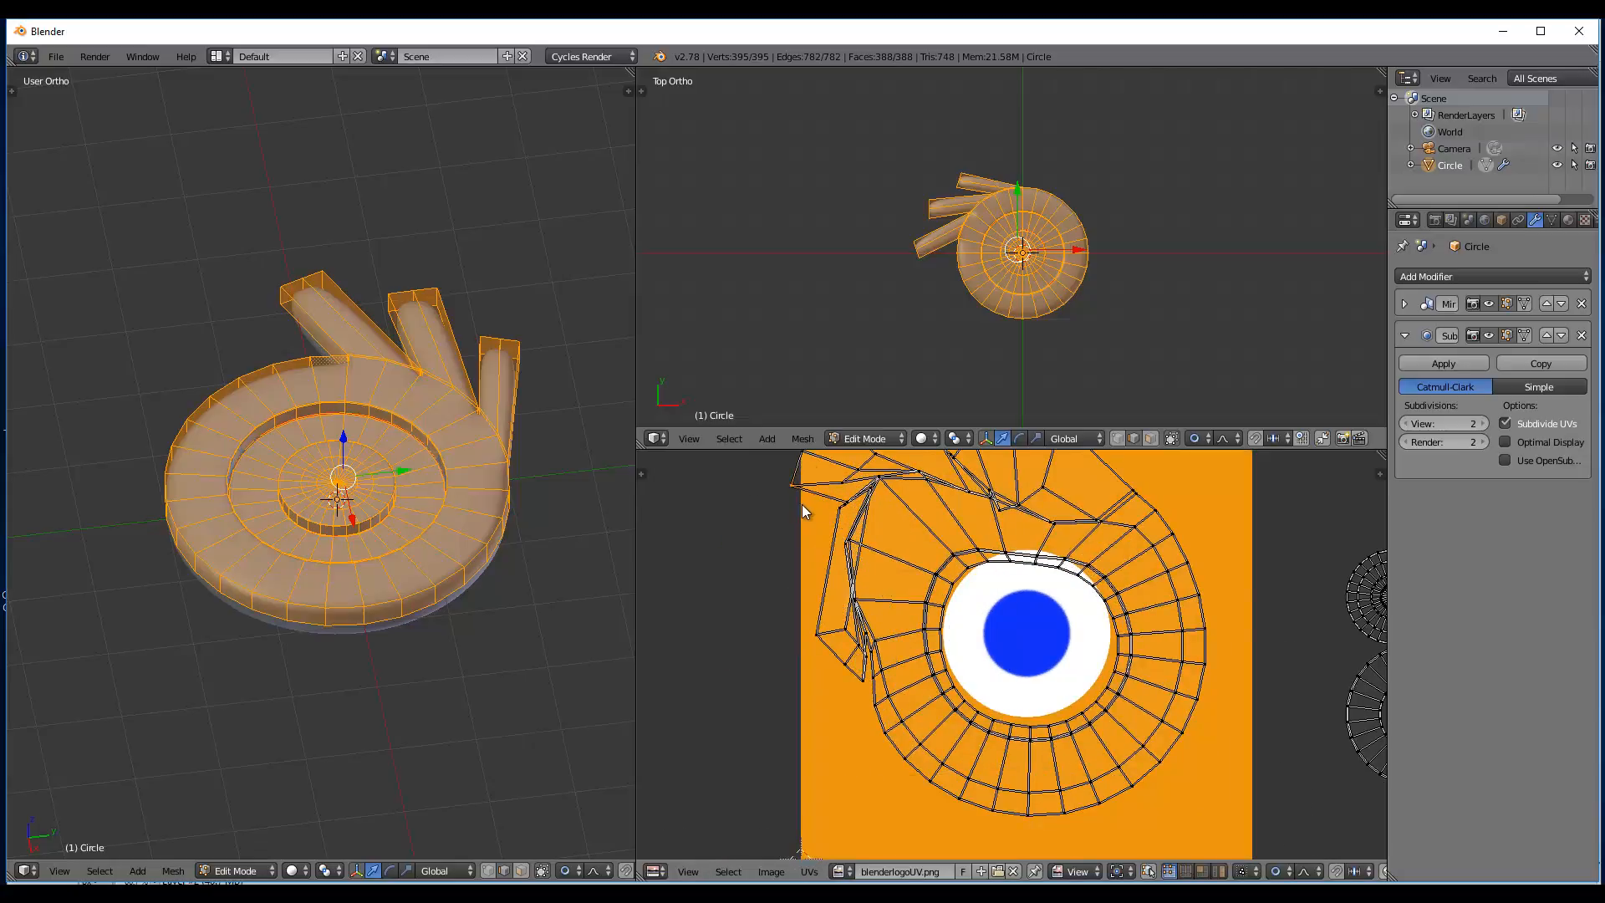
- Move the remaining stray extension corner inside the image and clear the ring's inner-edge UVs off the white circle
scroll(801, 504, down, 2)
key(g)
scroll(890, 558, up, 3)
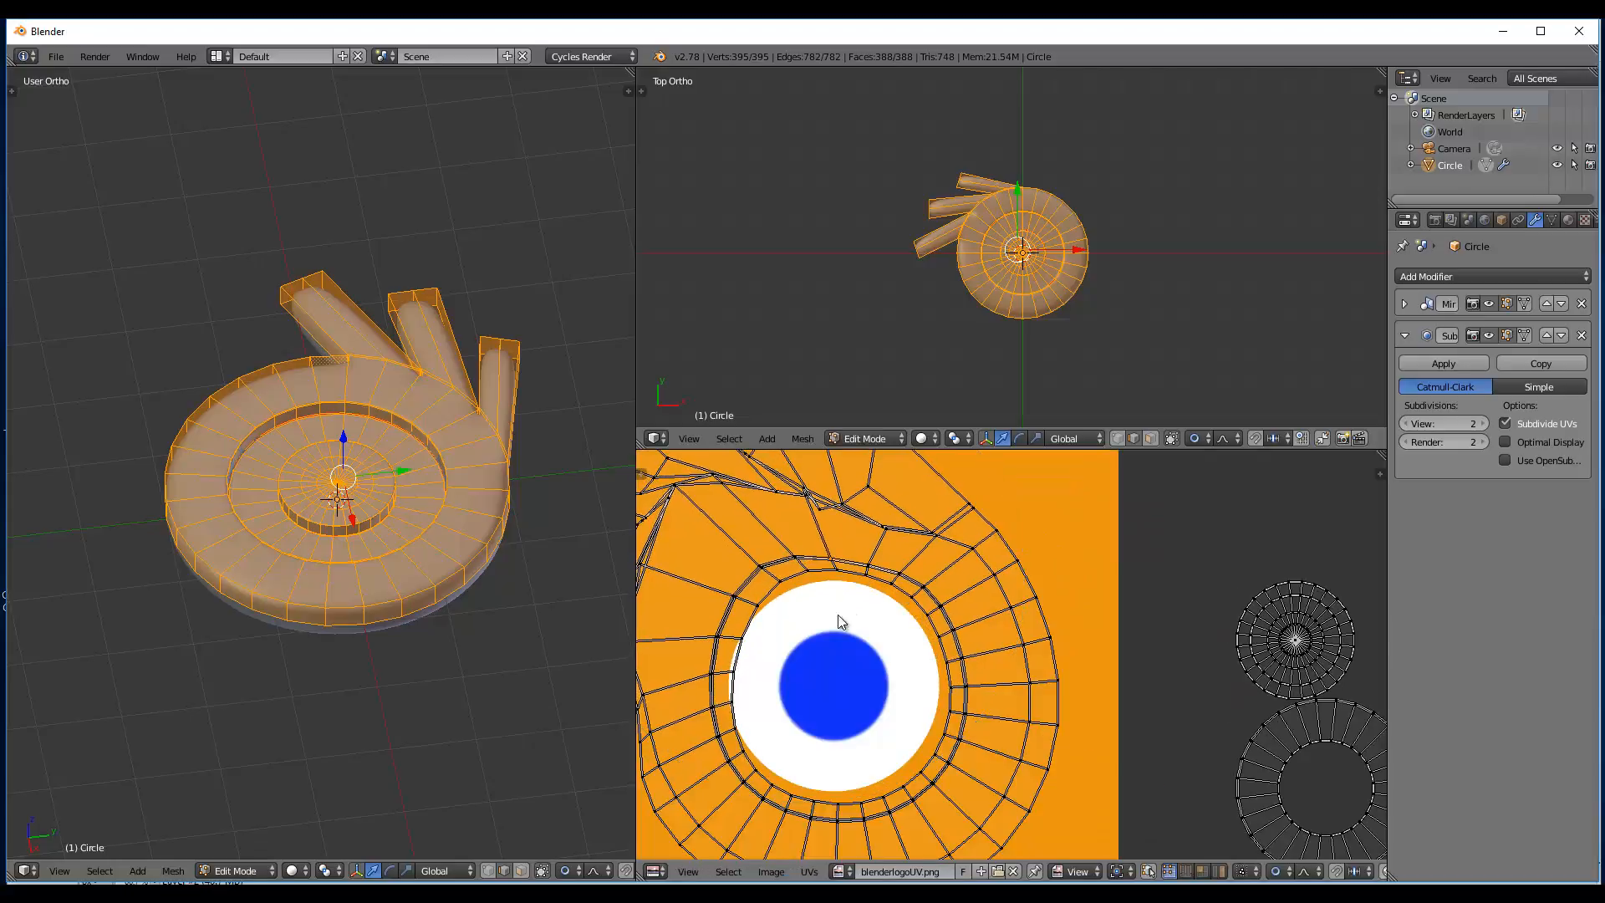
click(736, 668)
scroll(737, 667, down, 4)
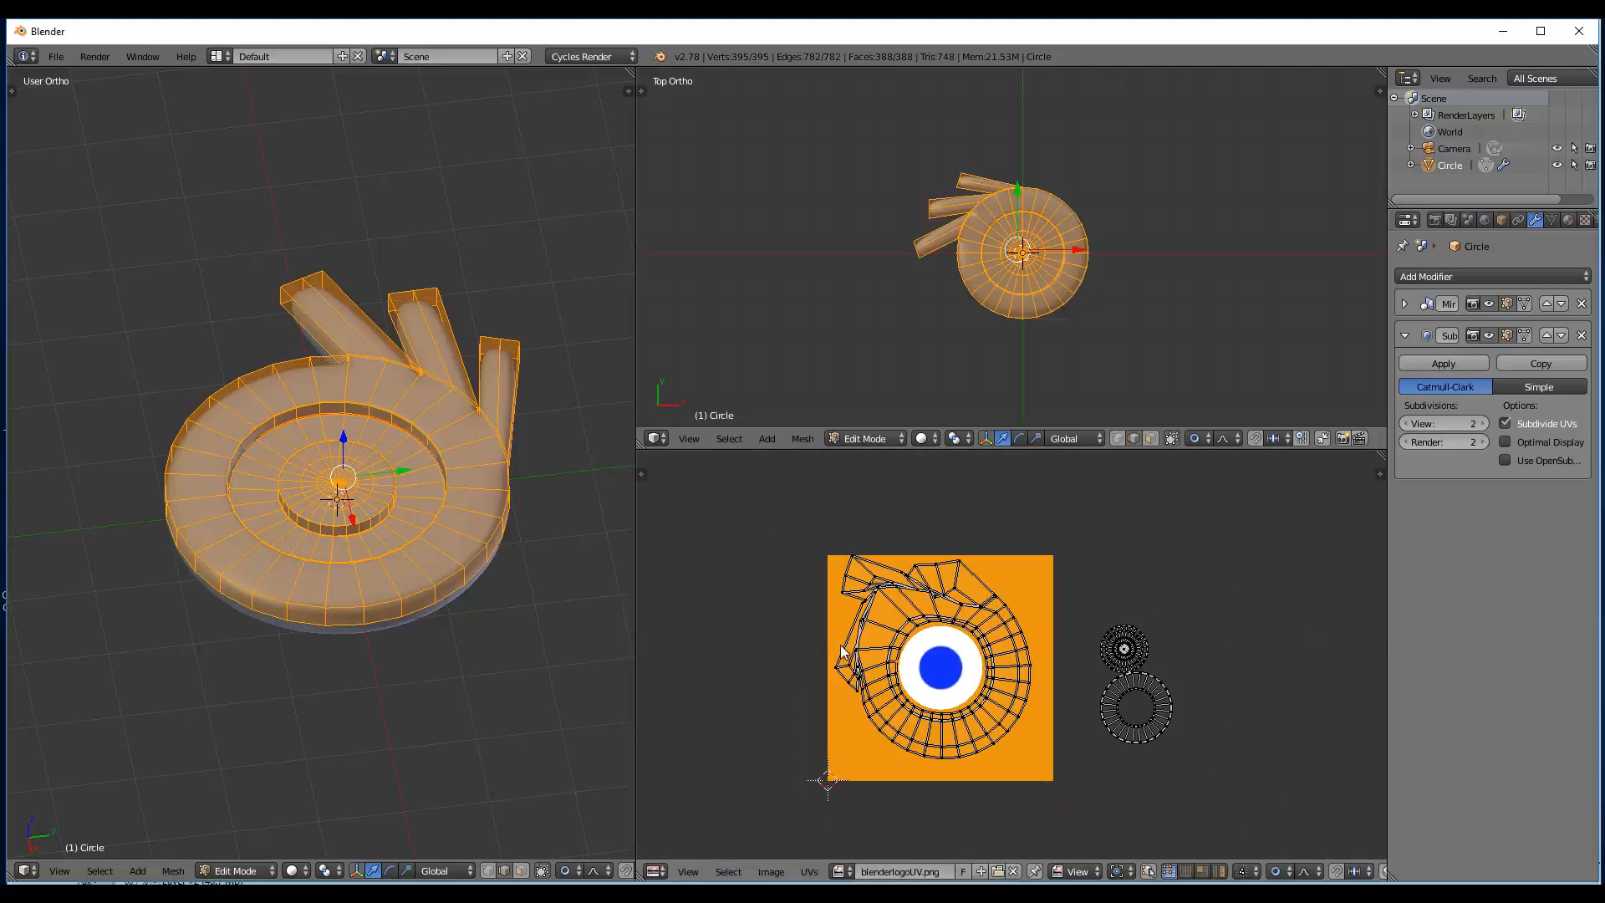
- Disable proportional editing and move the small ring-shaped UV island onto the white circle, around the blue centre
click(1277, 876)
click(1287, 857)
scroll(1204, 685, up, 3)
key(l)
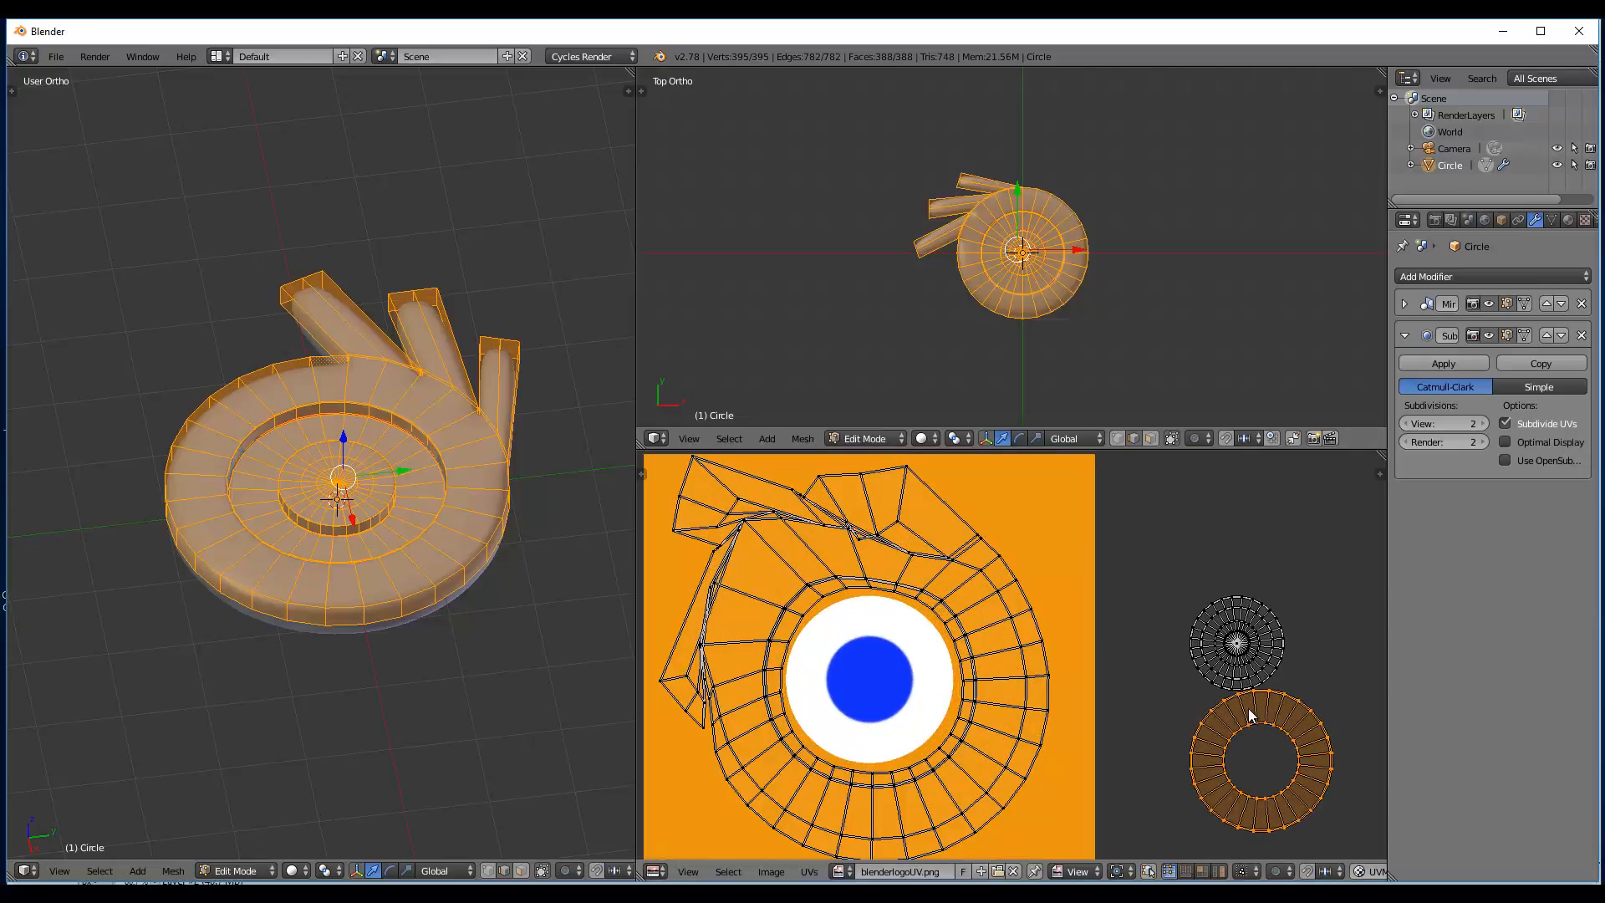
key(g)
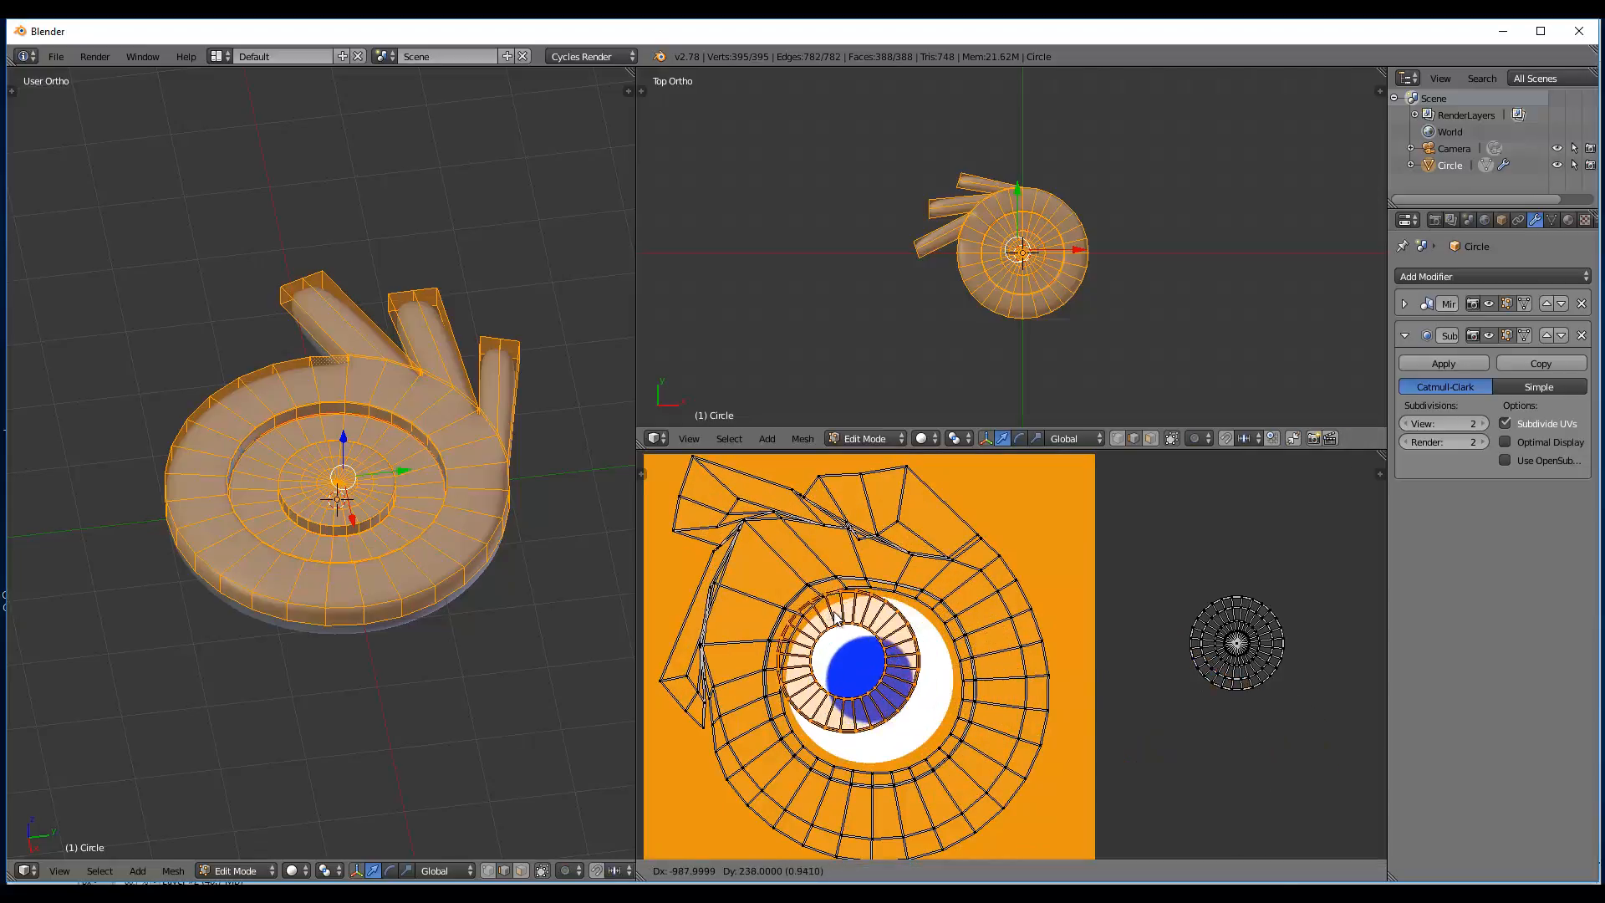
click(851, 637)
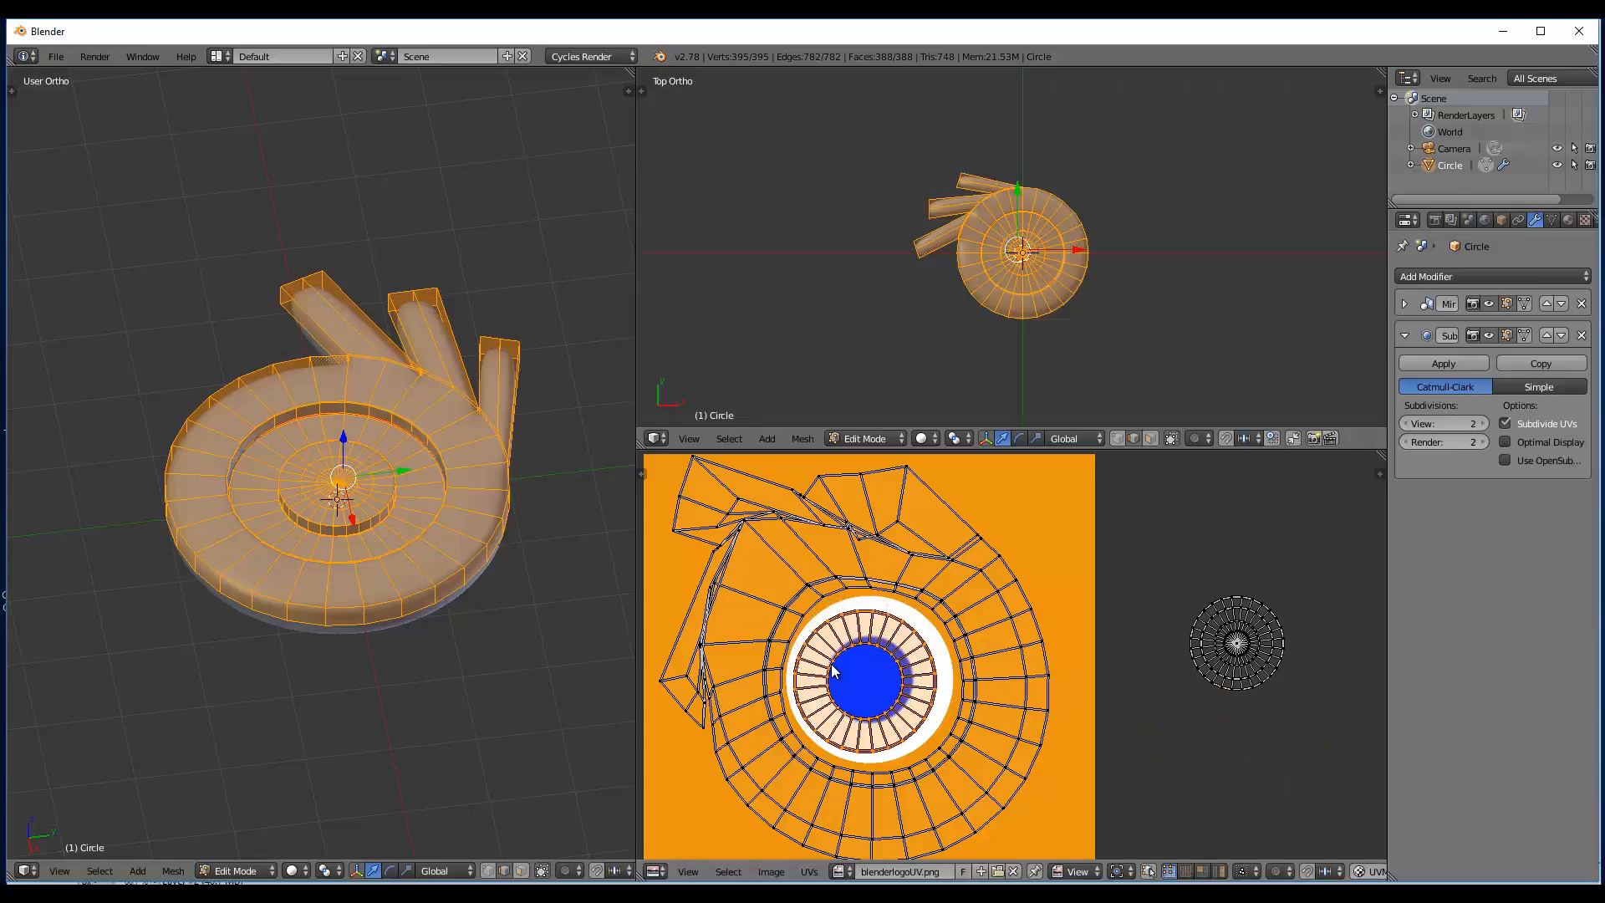
- Scale the small ring island's inner edge loop outward so it surrounds the blue circle
key(s)
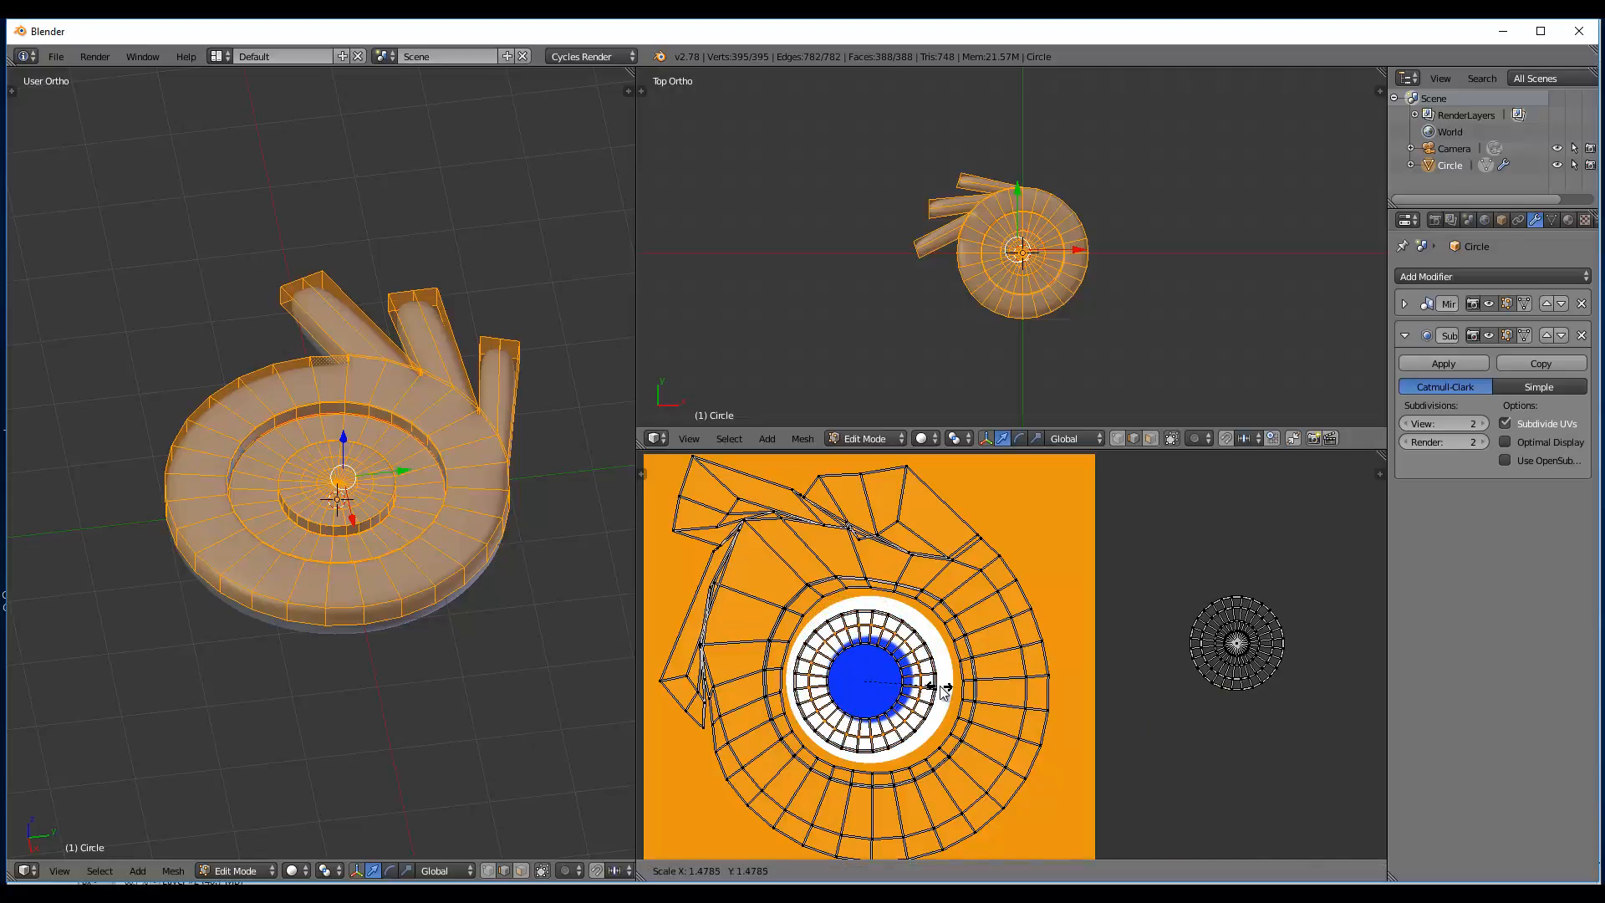
click(894, 681)
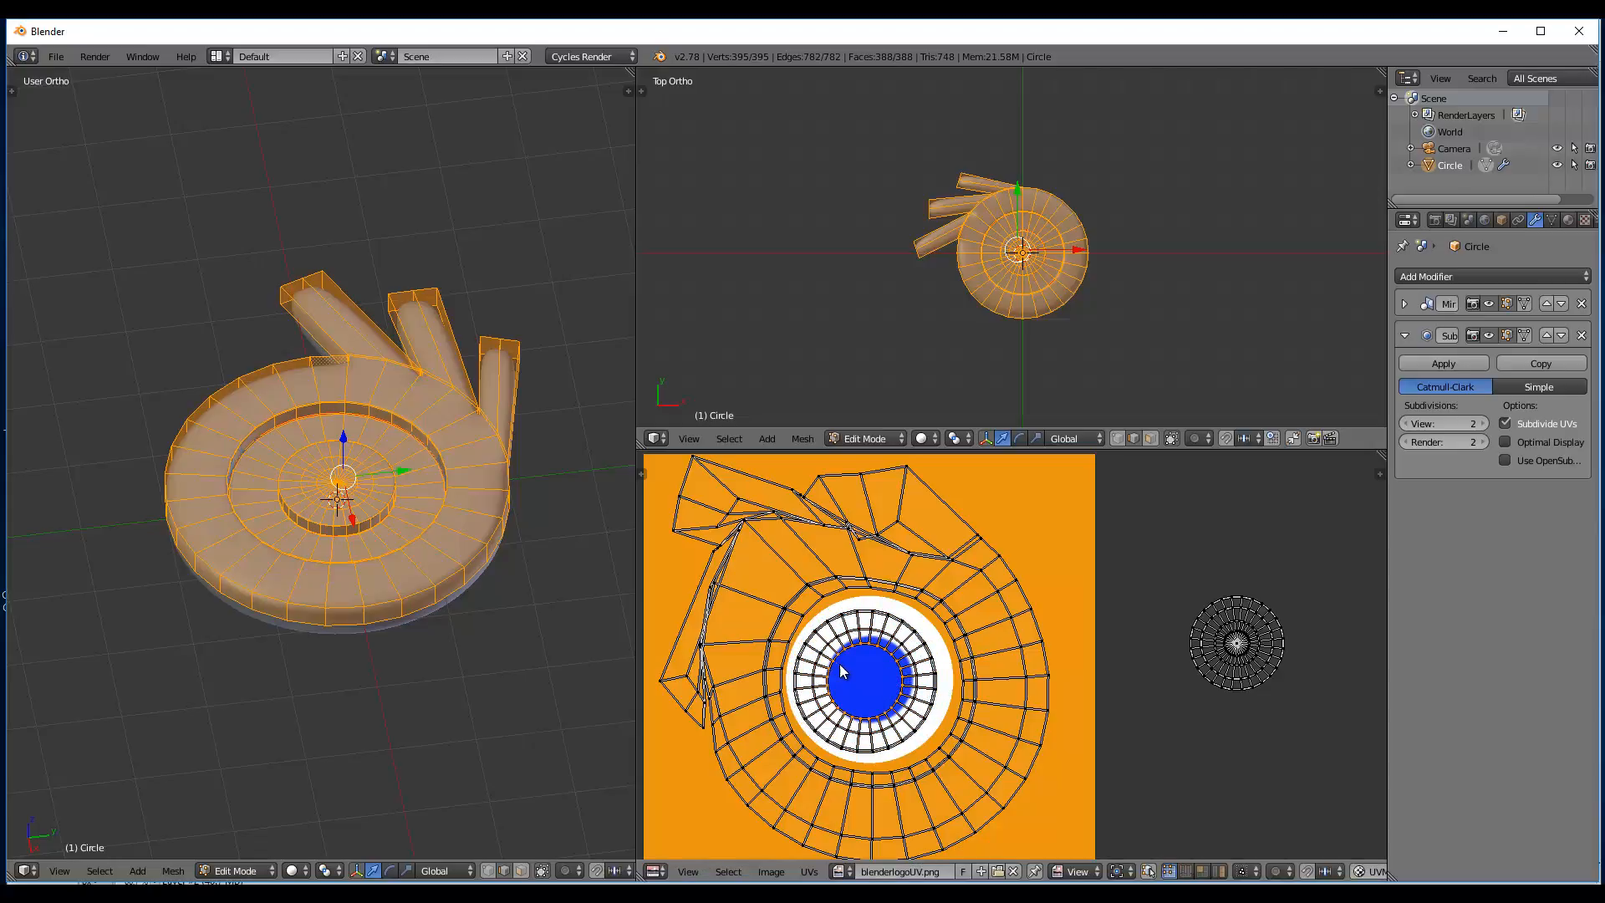
key(s)
click(909, 692)
scroll(909, 694, up, 1)
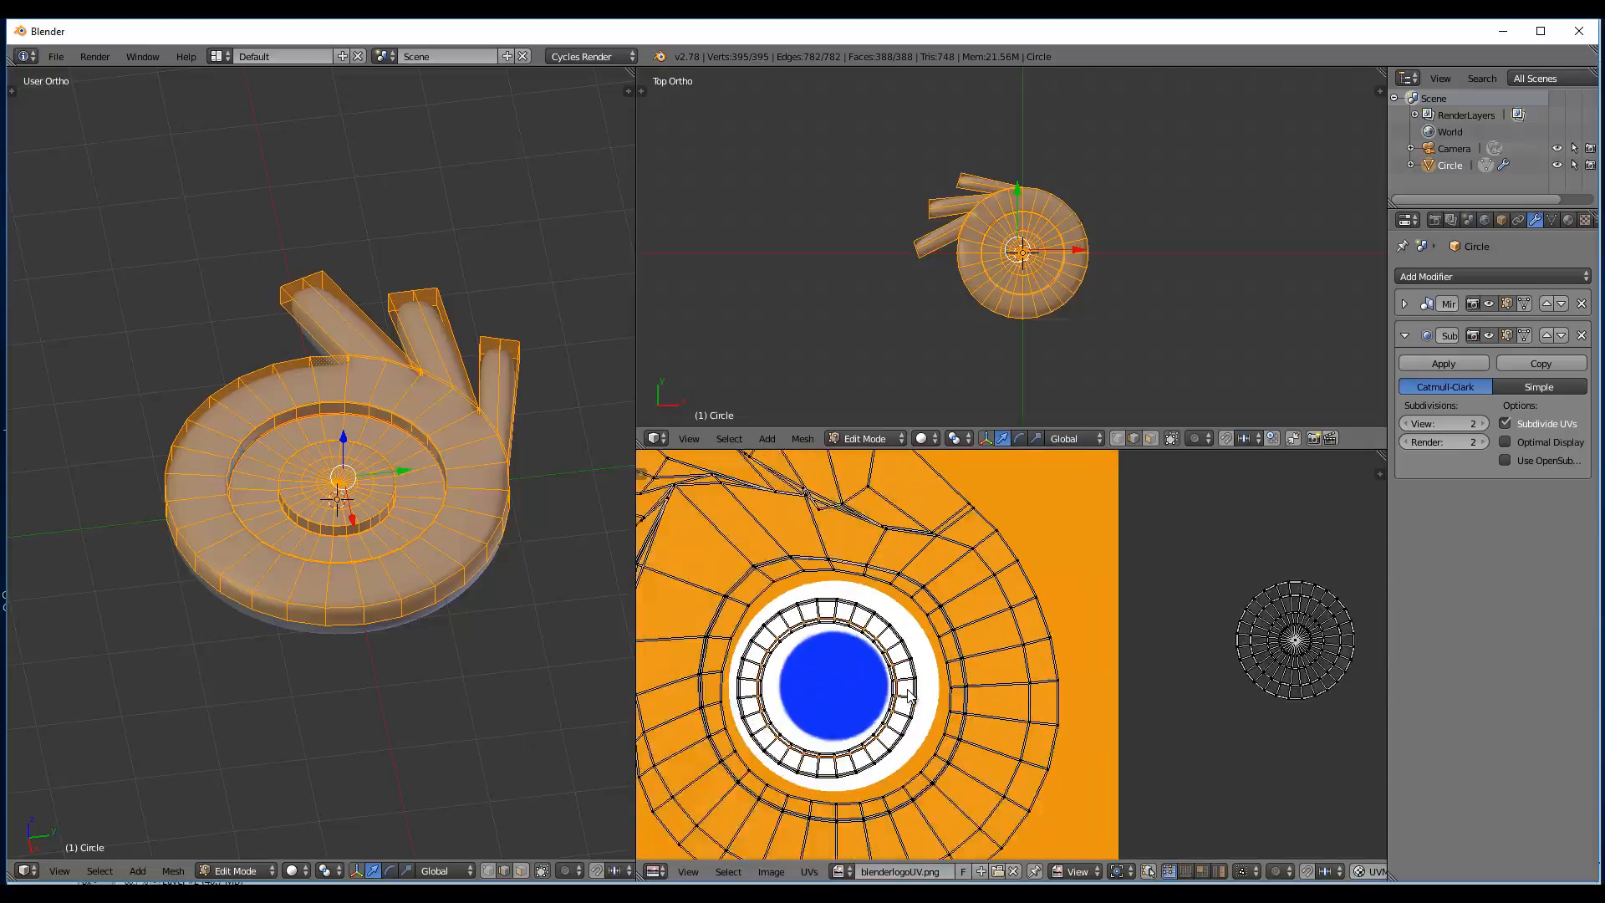
scroll(910, 693, up, 3)
- Move the remaining round UV island onto the blue circle and scale it down to fit inside
scroll(1087, 656, down, 3)
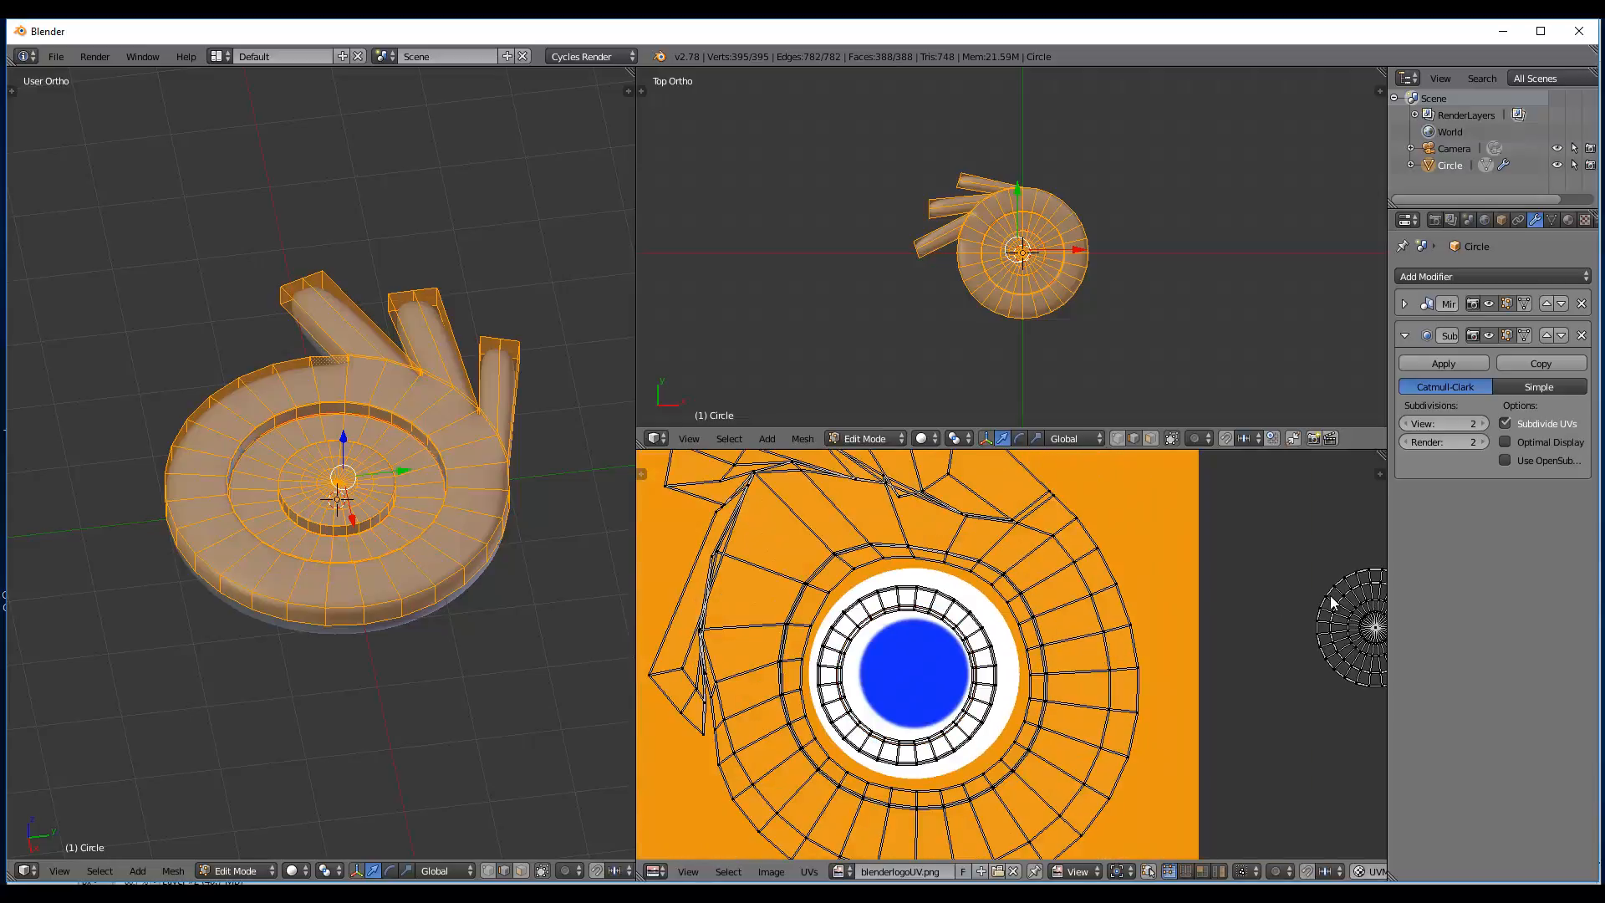
scroll(1332, 602, down, 1)
key(l)
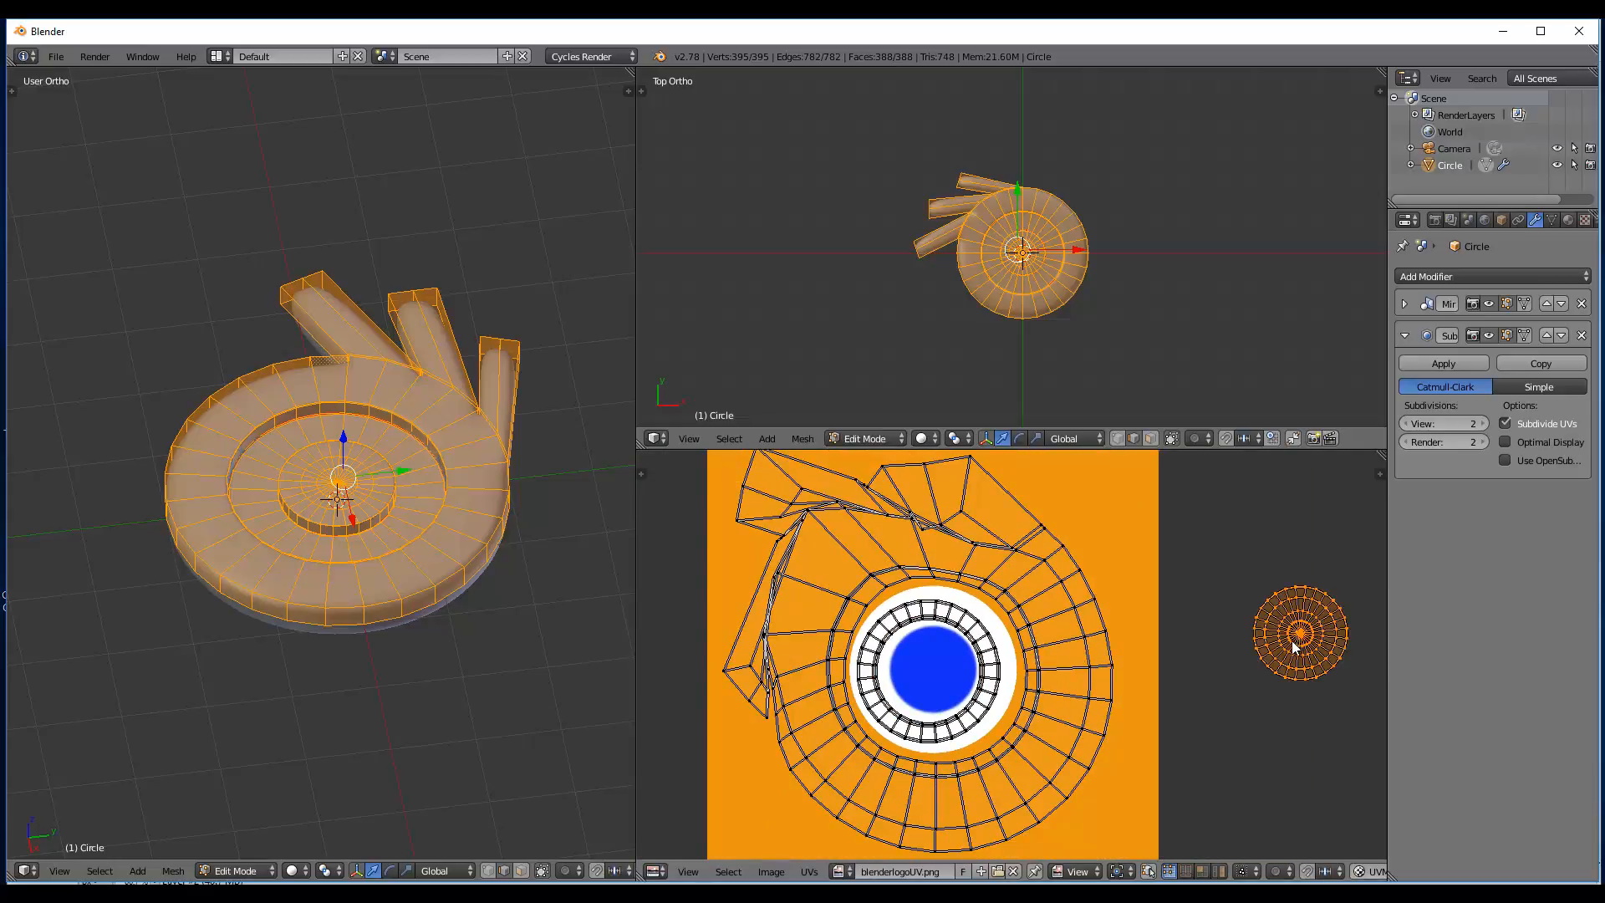
key(g)
click(930, 681)
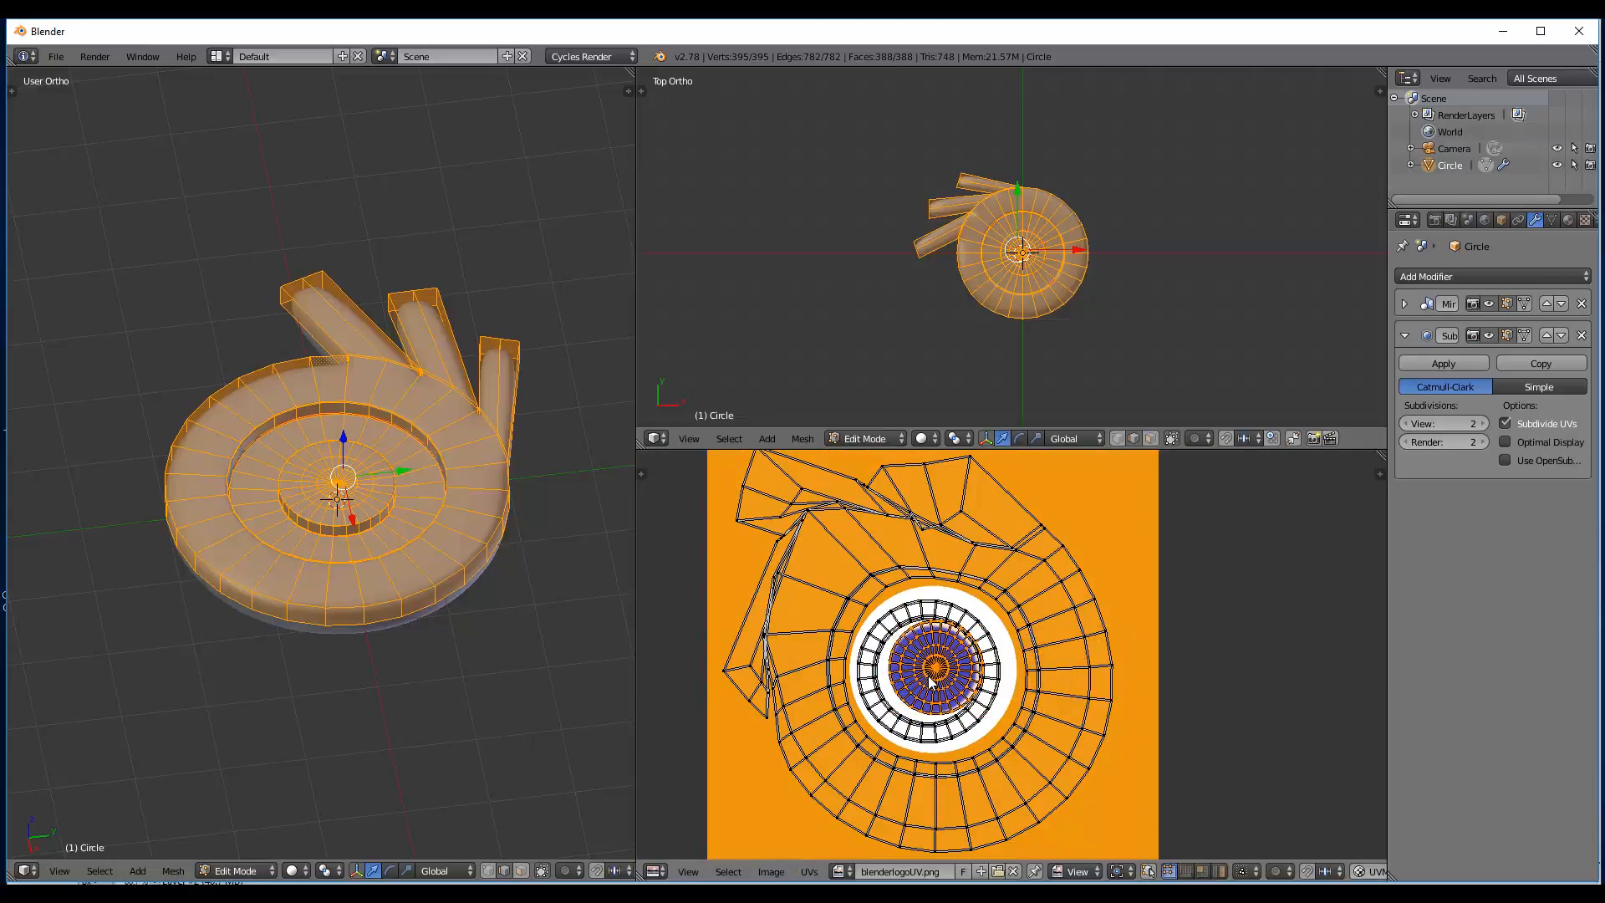
key(a)
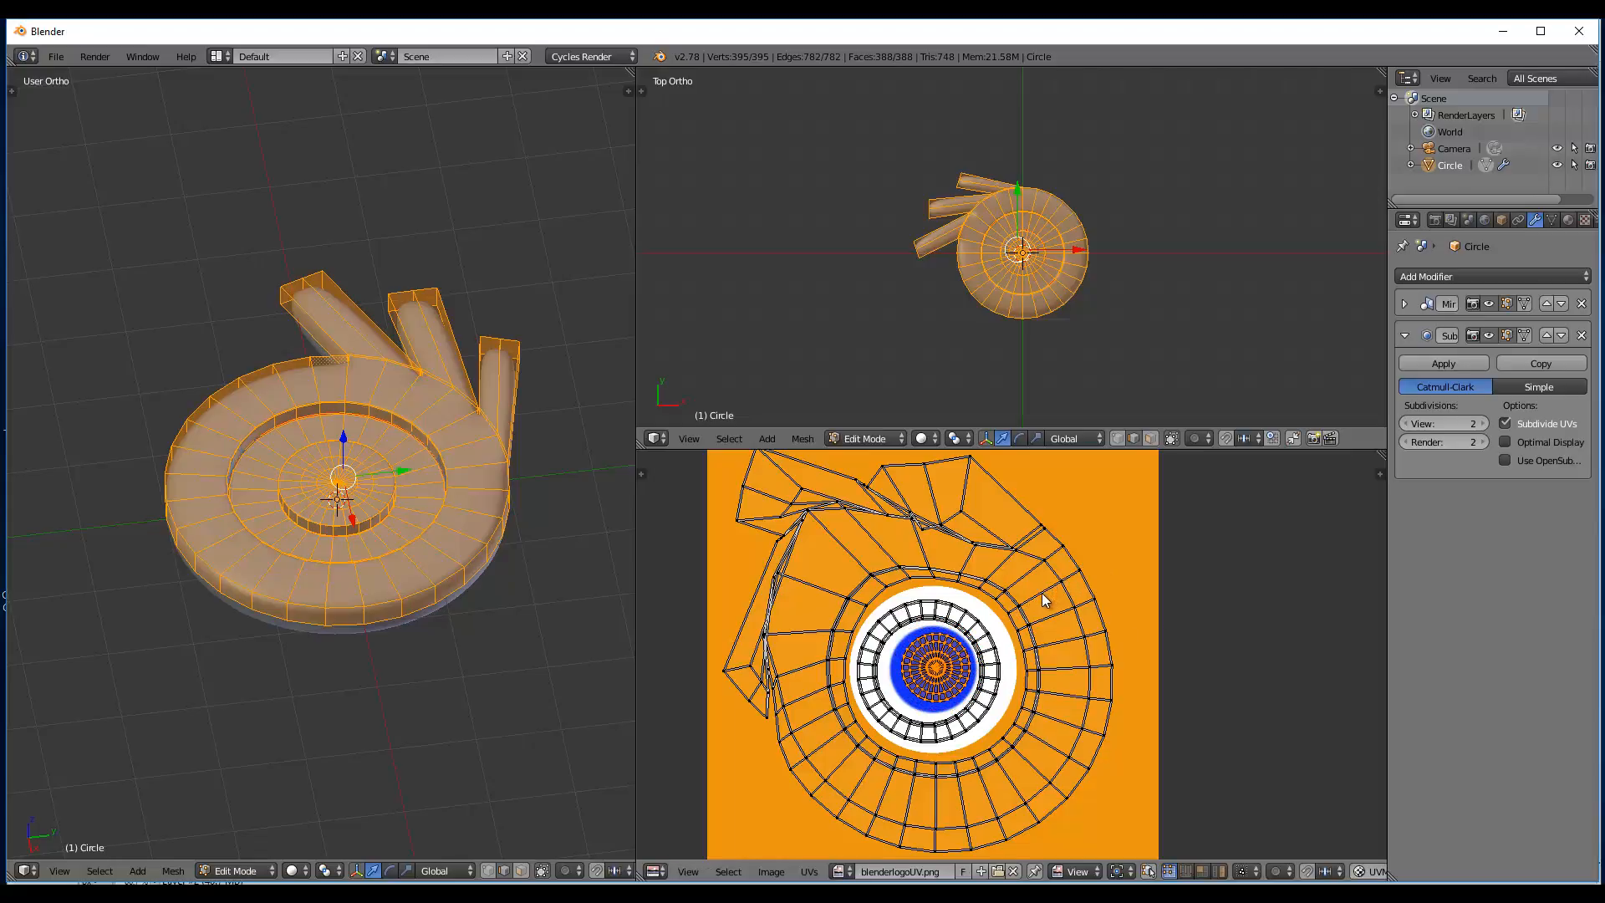
- Switch the large 3D viewport to Rendered shading and return the disc to Object Mode
scroll(1045, 601, down, 2)
key(shift+z)
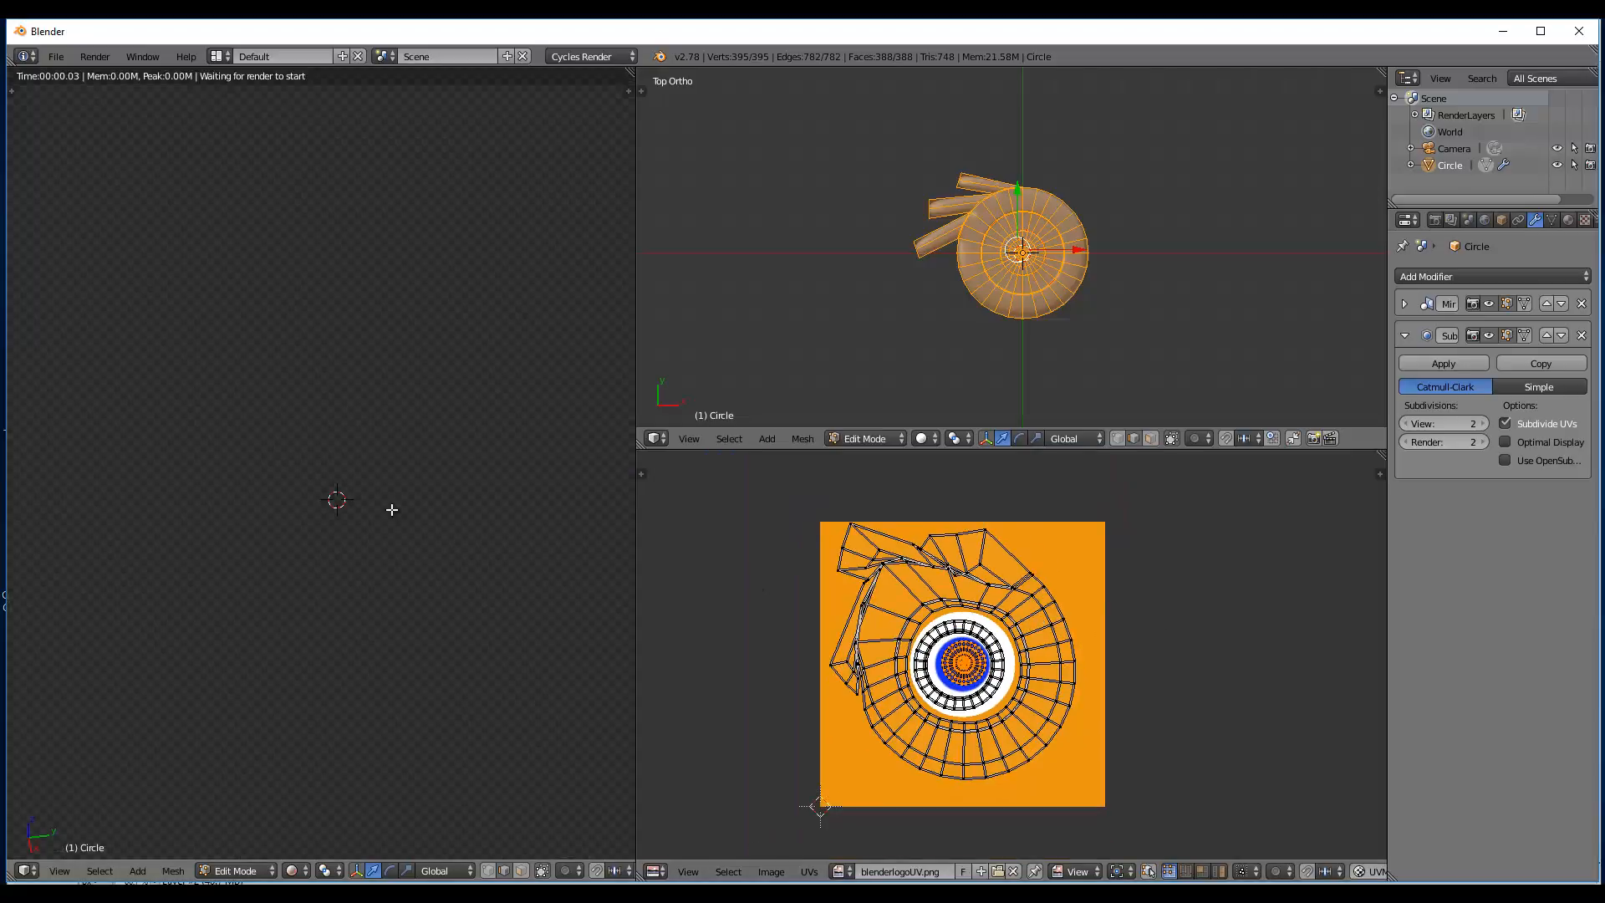
key(Tab)
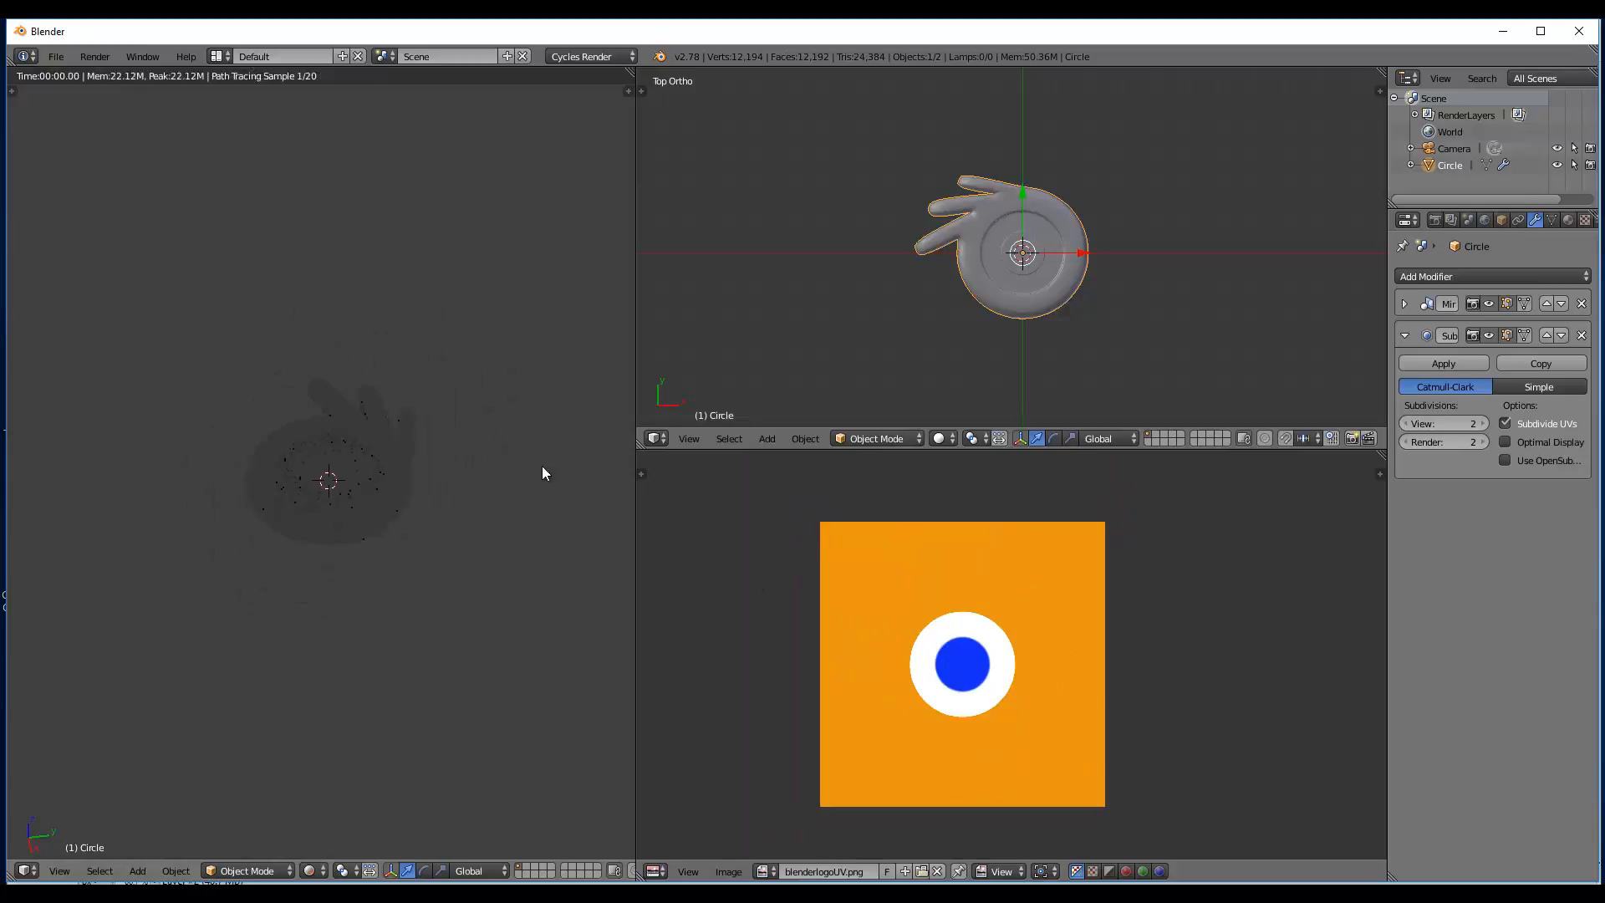
- Add a Sun lamp to the scene
scroll(1104, 329, down, 2)
middle_drag(1103, 329, 1050, 208)
scroll(1049, 208, up, 2)
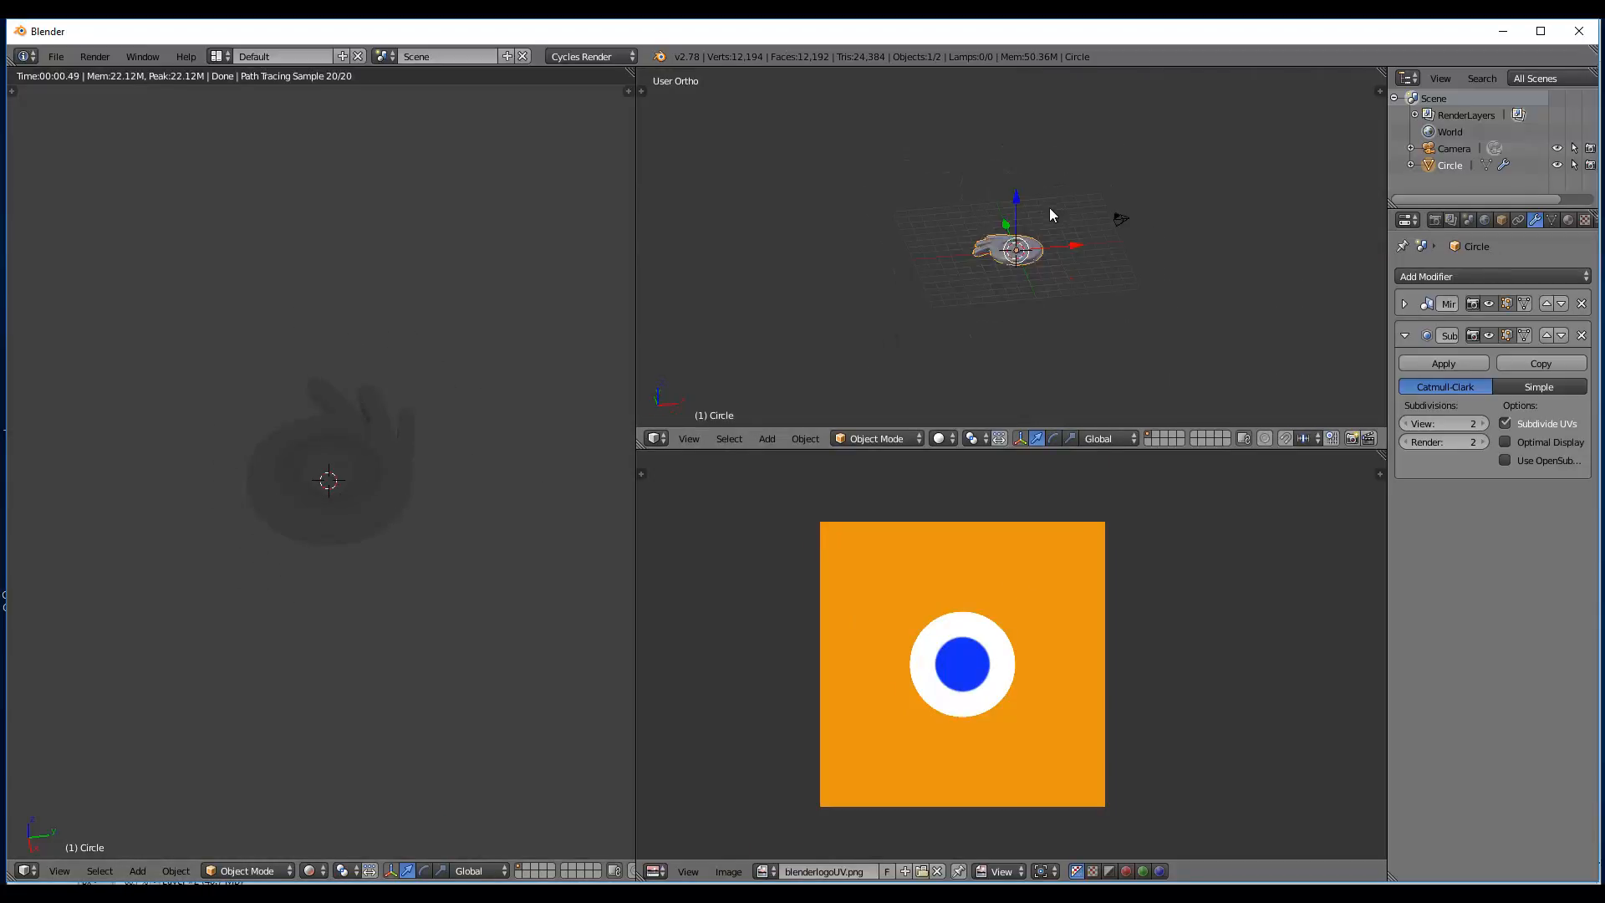
scroll(1050, 216, up, 1)
key(shift+a)
mouse_move(1008, 401)
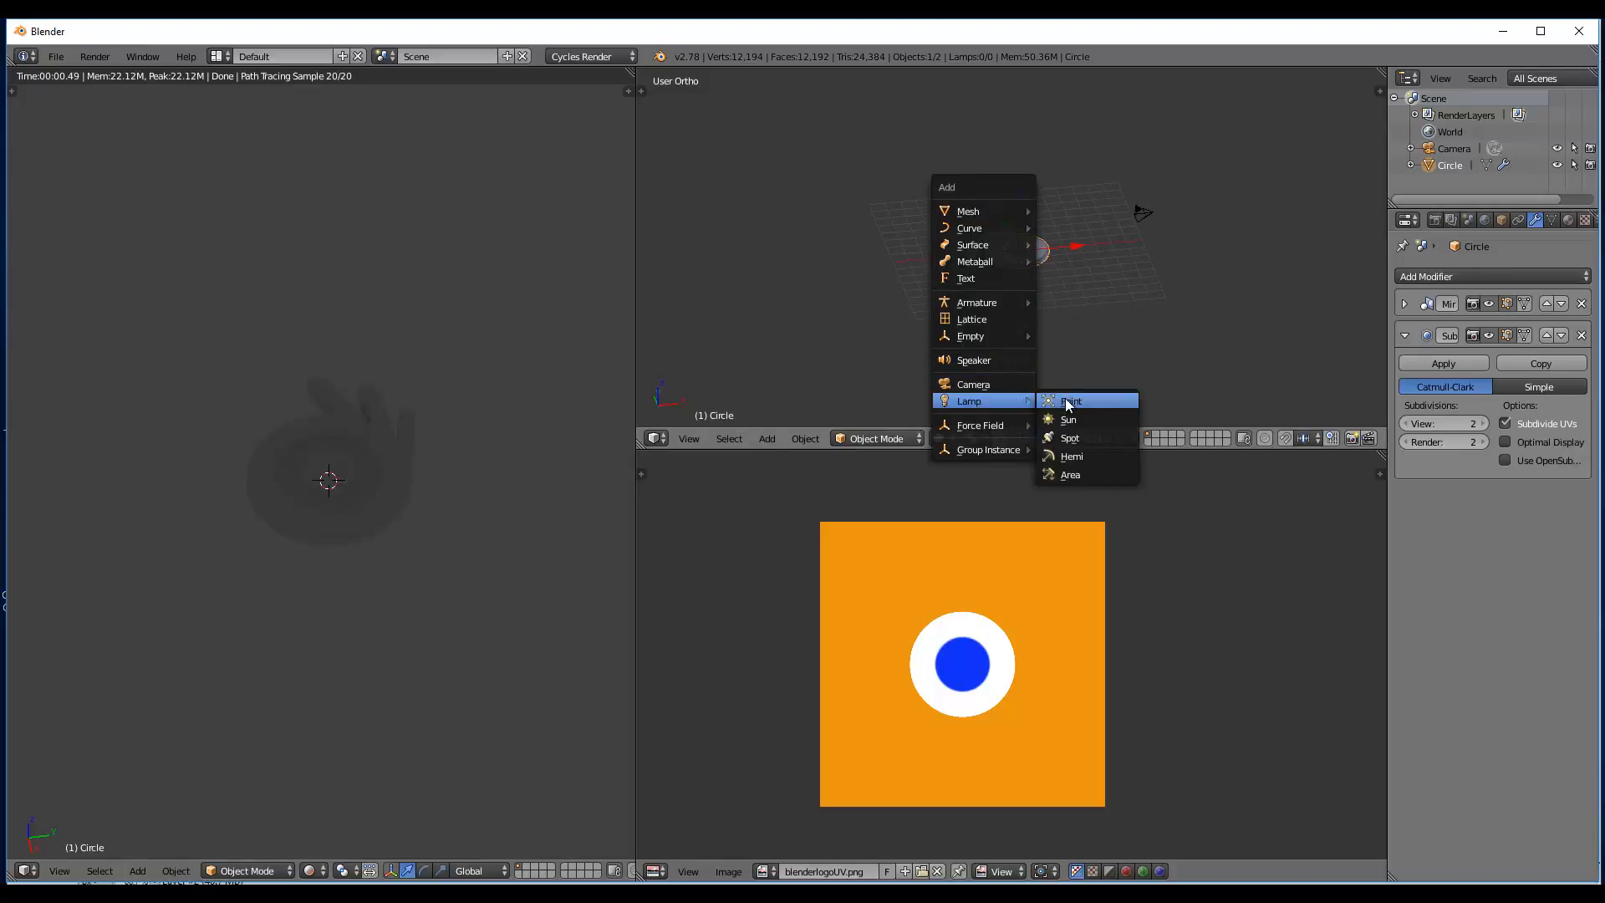
click(1069, 419)
- In front view, raise the sun lamp along Z to about 11.44 and rotate it about 36° around Y
key(KP_1)
key(g)
key(z)
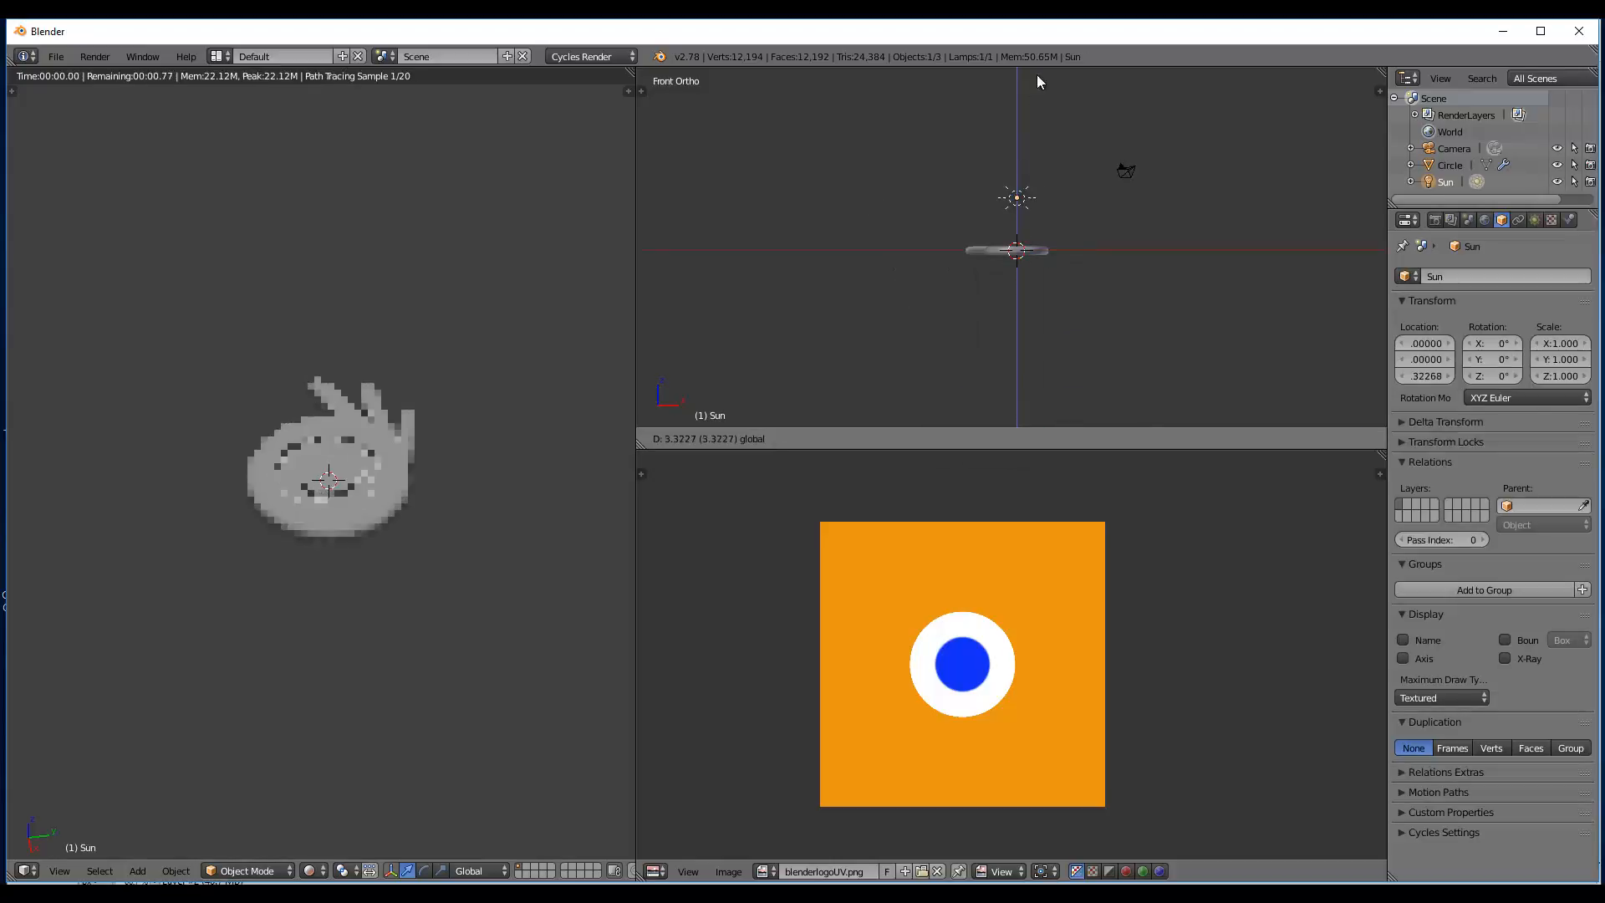
drag(1037, 76, 1045, 27)
scroll(1167, 179, down, 3)
key(r)
click(1172, 332)
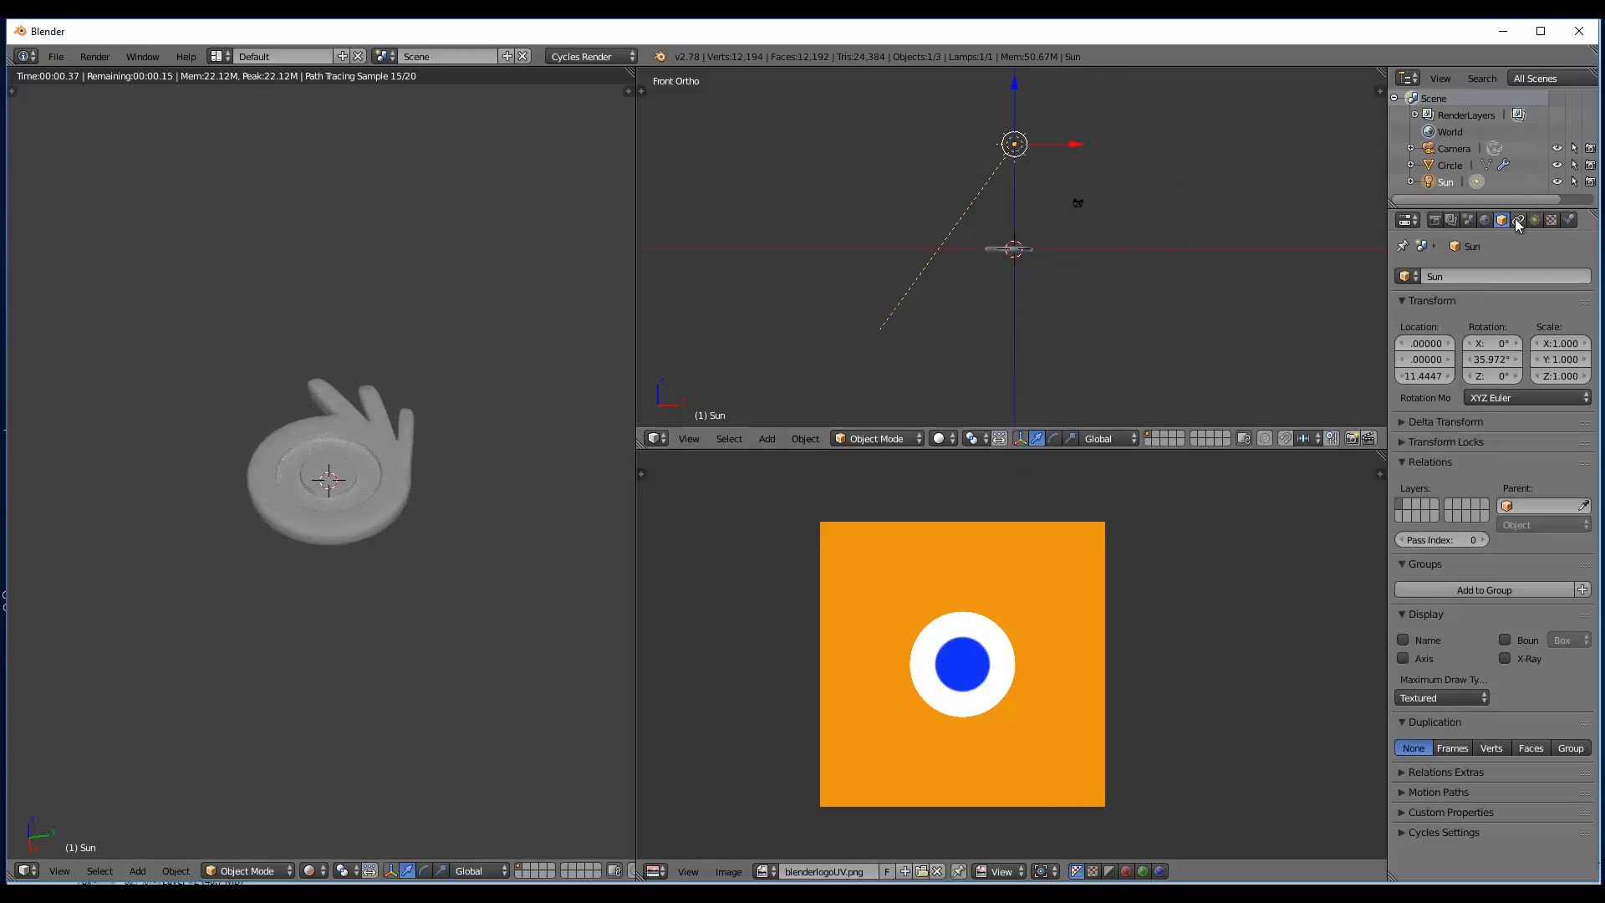
- Set the sun lamp's emission strength to 3 and its size to 0.04
click(1534, 219)
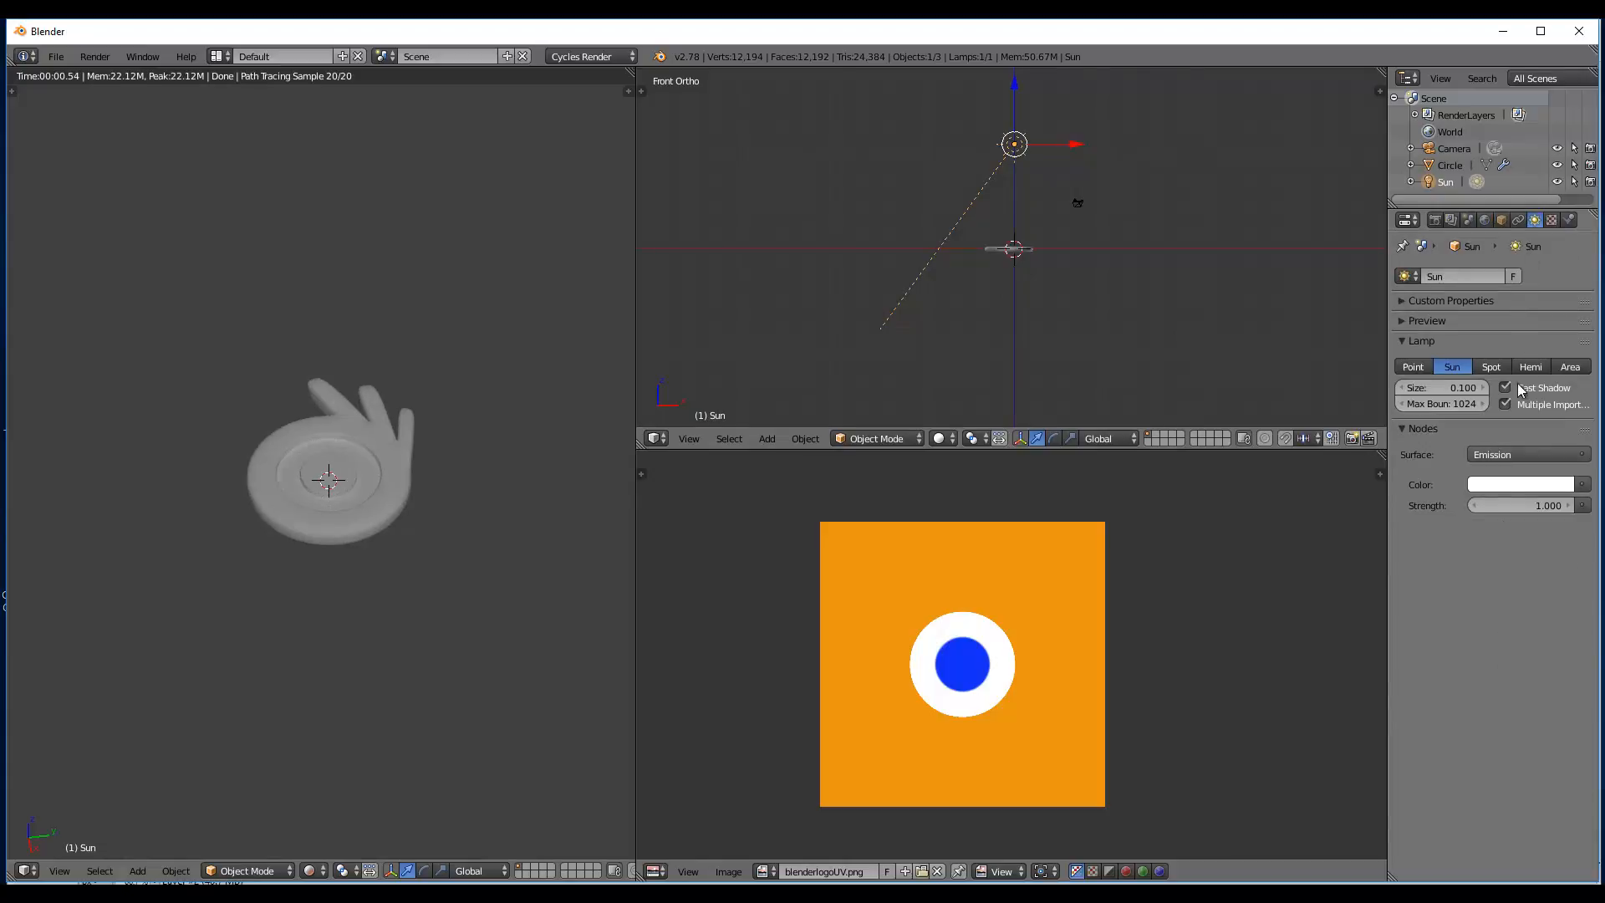
click(1521, 507)
text(3)
key(Return)
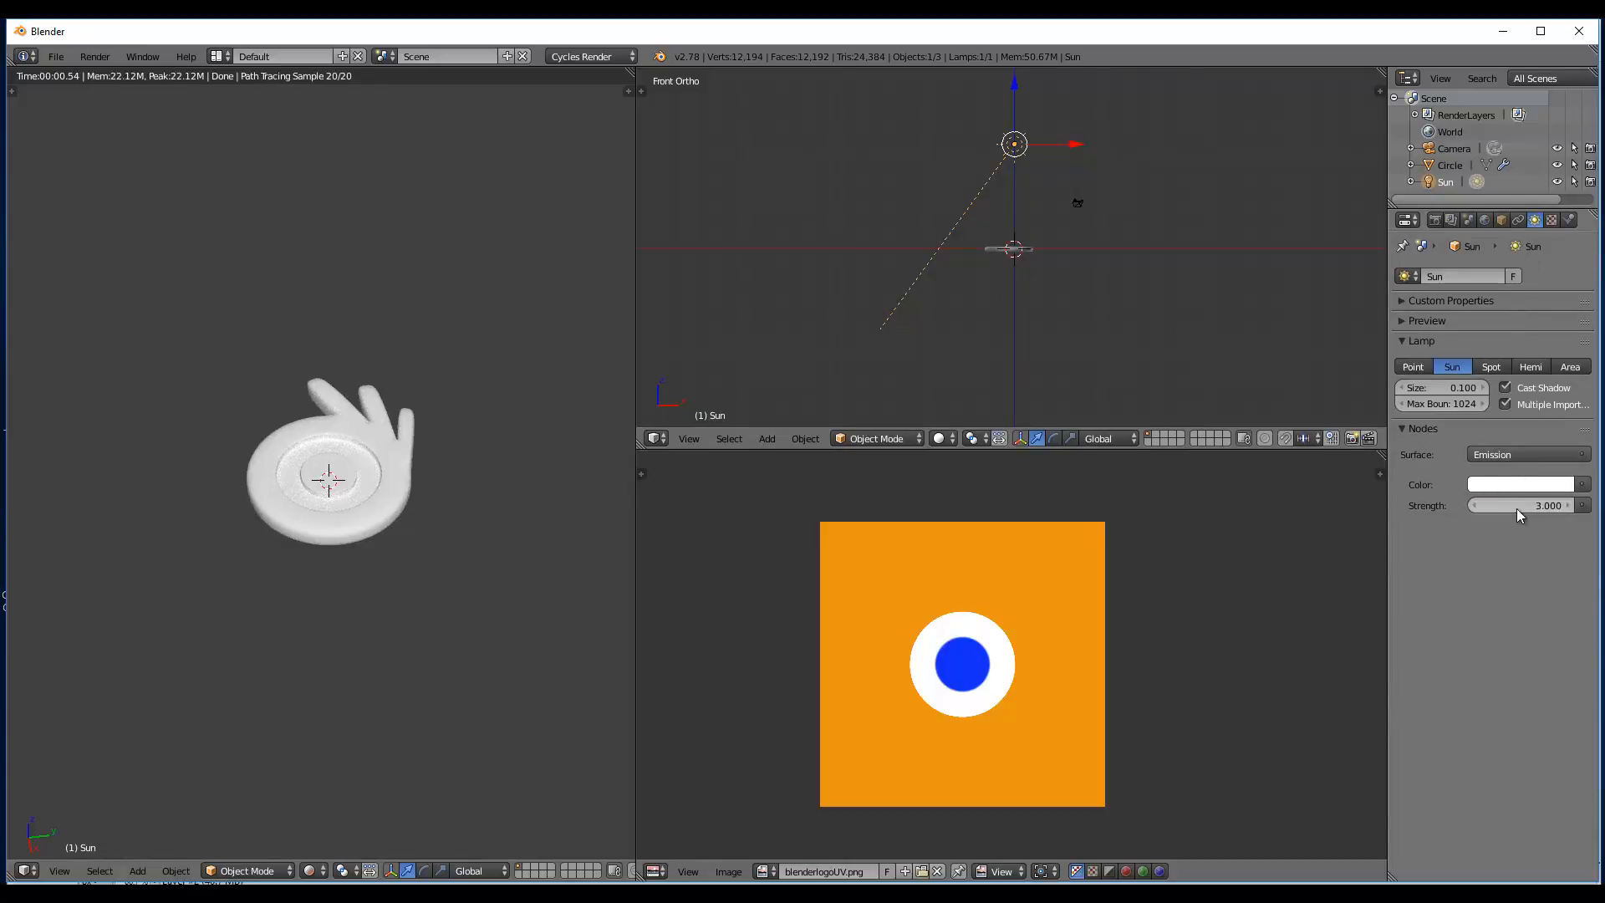
click(1403, 393)
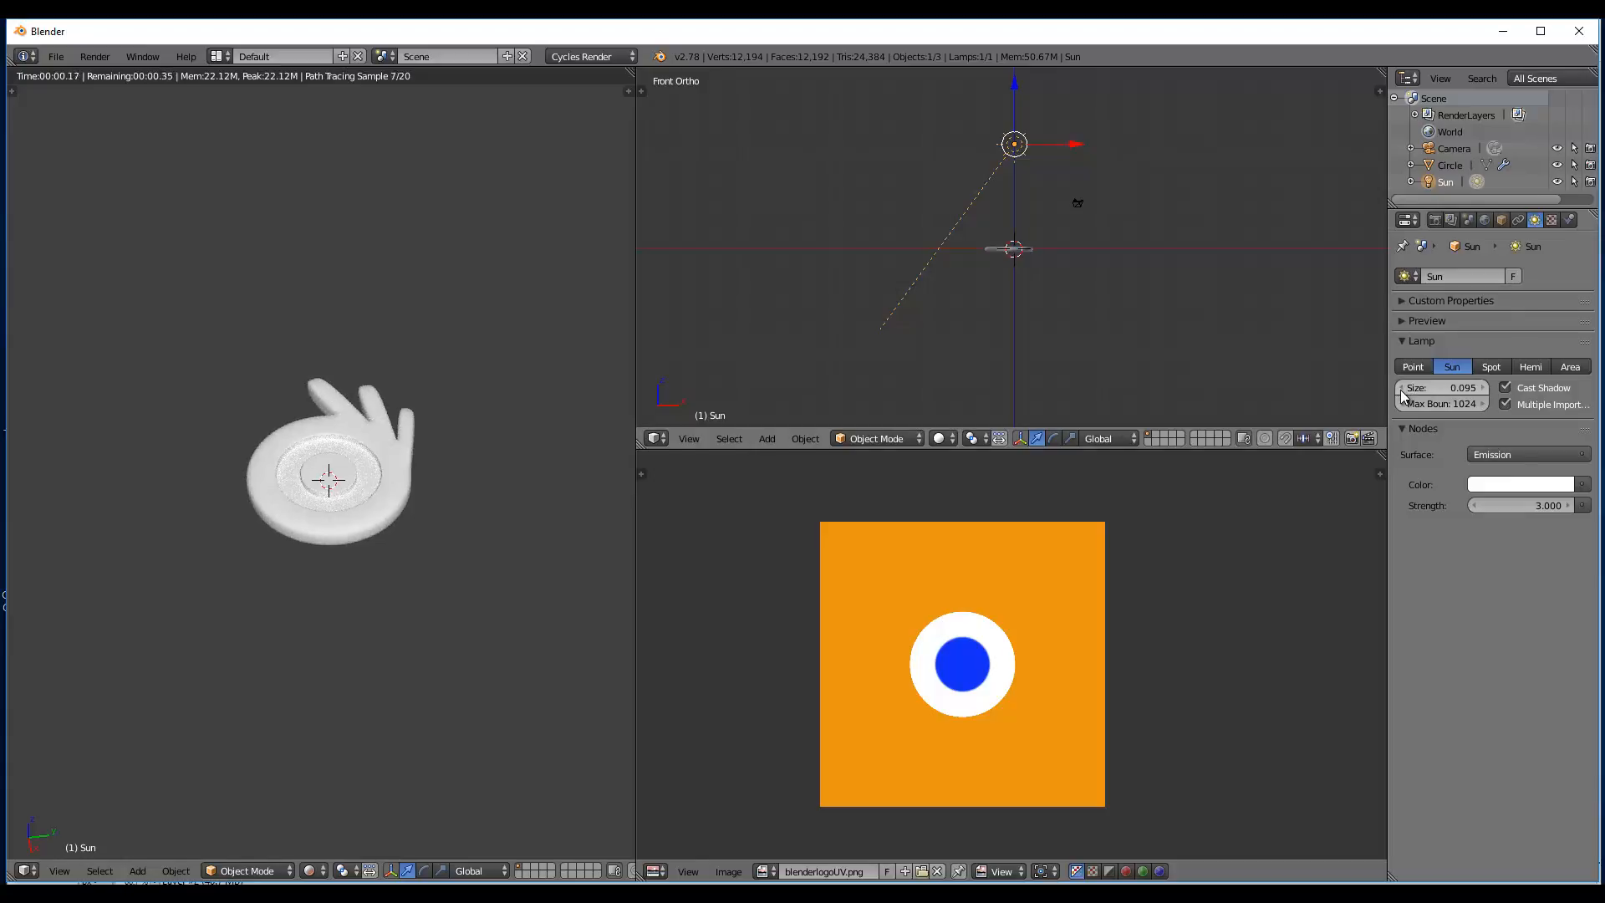
click(1432, 385)
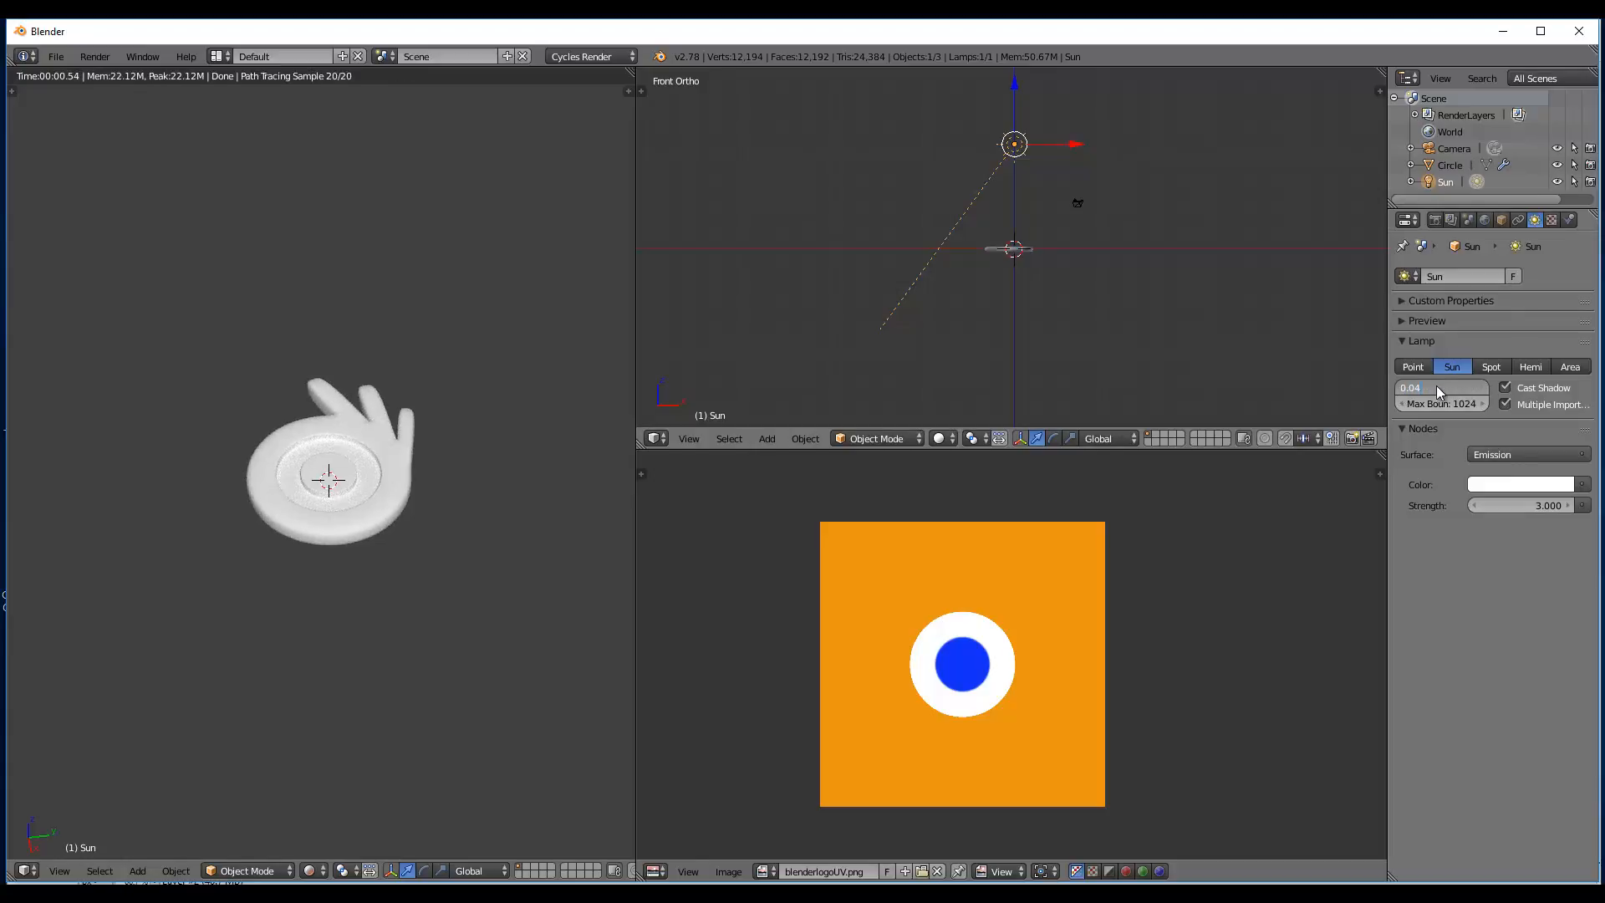
text(0.04)
key(Return)
- Shift the sun lamp in the positive X direction and switch both 3D viewports to the camera view
scroll(1083, 180, up, 2)
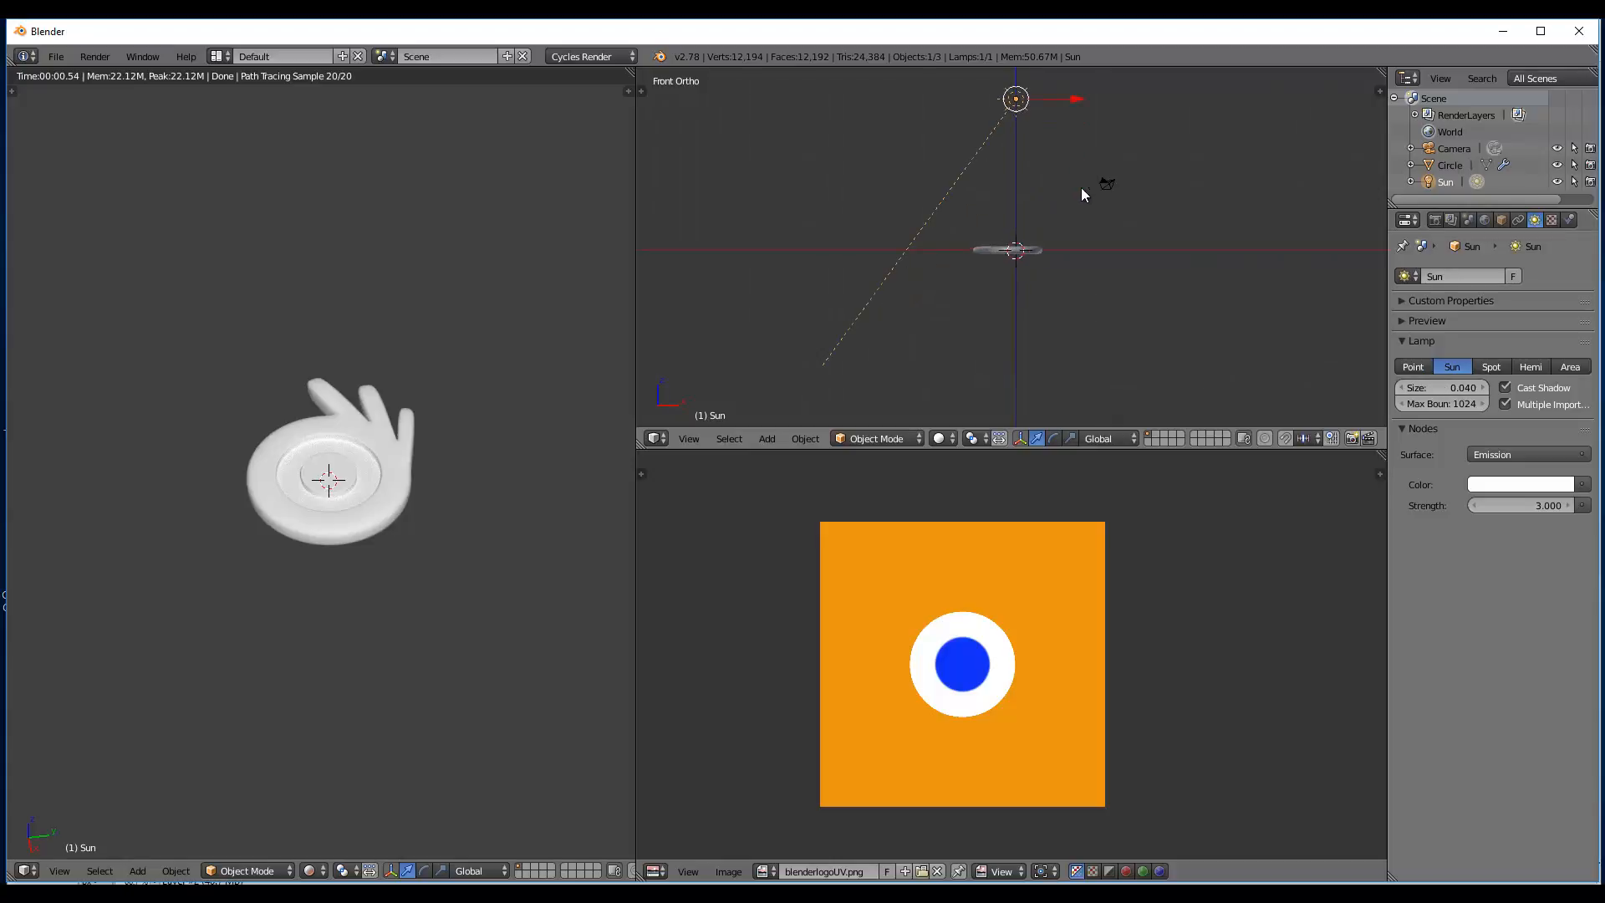
drag(1073, 100, 1125, 100)
key(KP_0)
scroll(325, 495, down, 2)
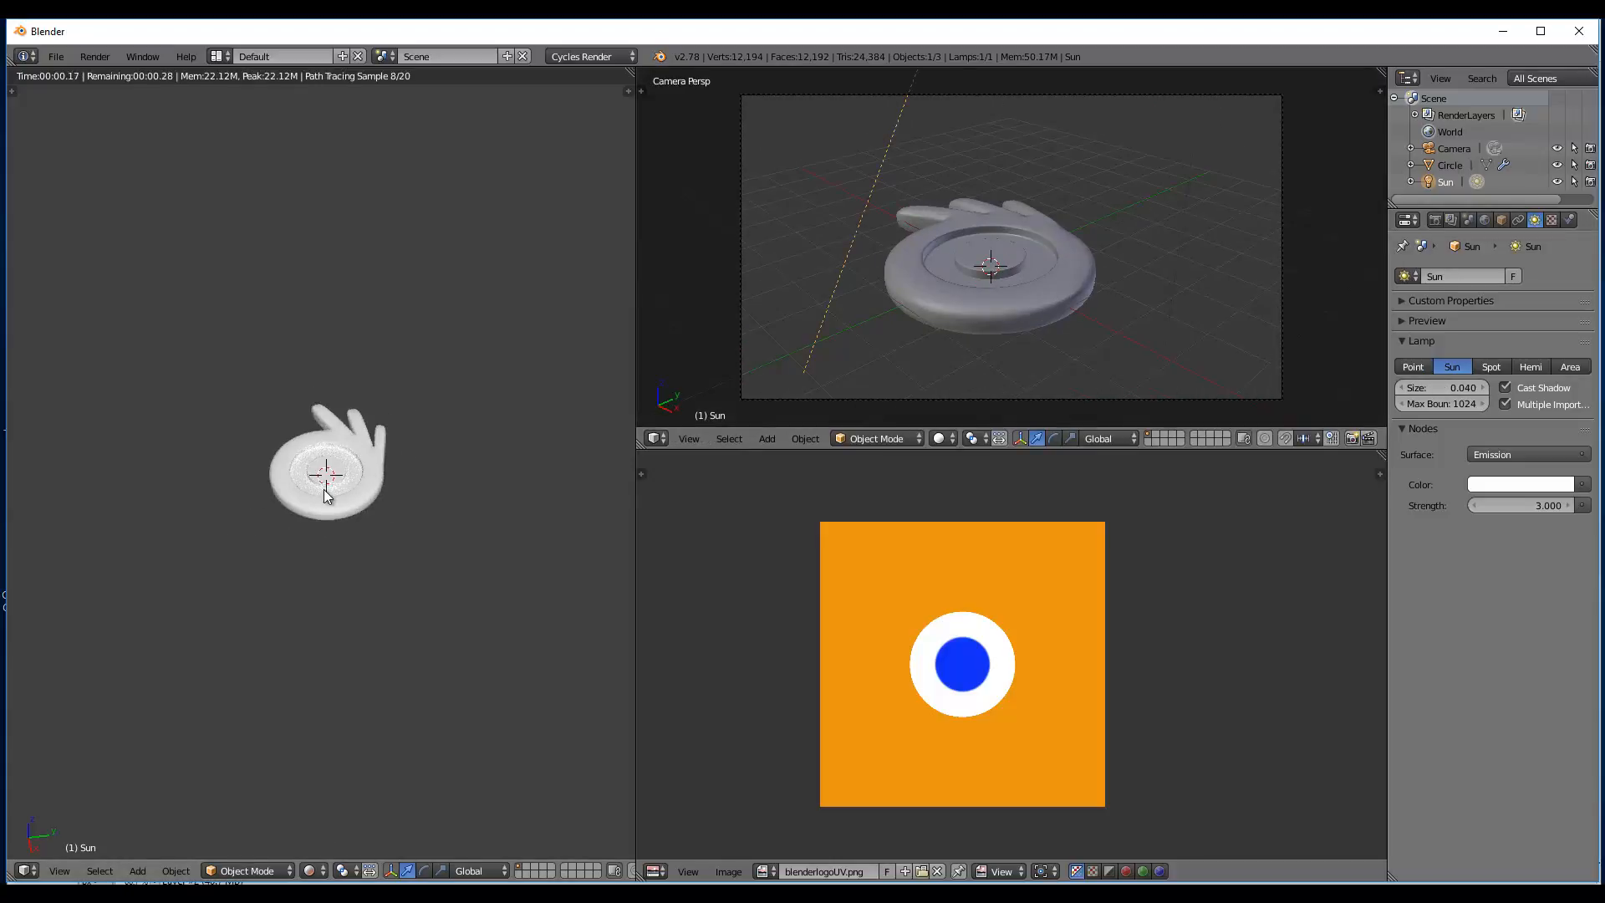
key(KP_0)
scroll(325, 491, up, 3)
scroll(1005, 322, down, 3)
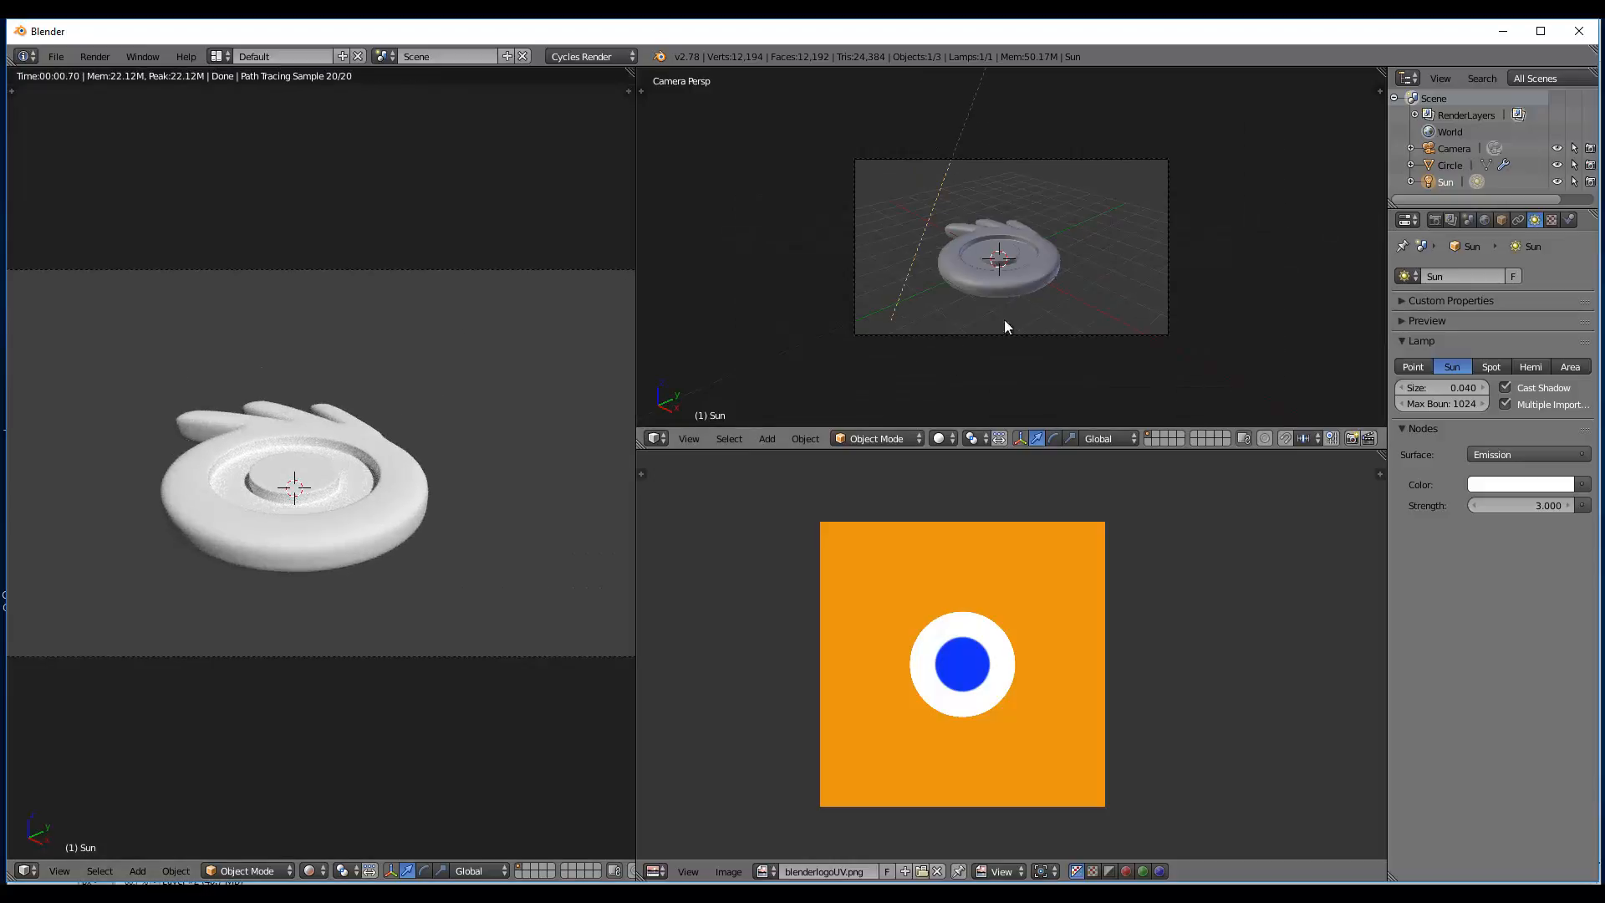
- Create a new material for the disc and change the upper 3D viewport to the Node Editor
right_click(1031, 275)
scroll(1031, 275, up, 3)
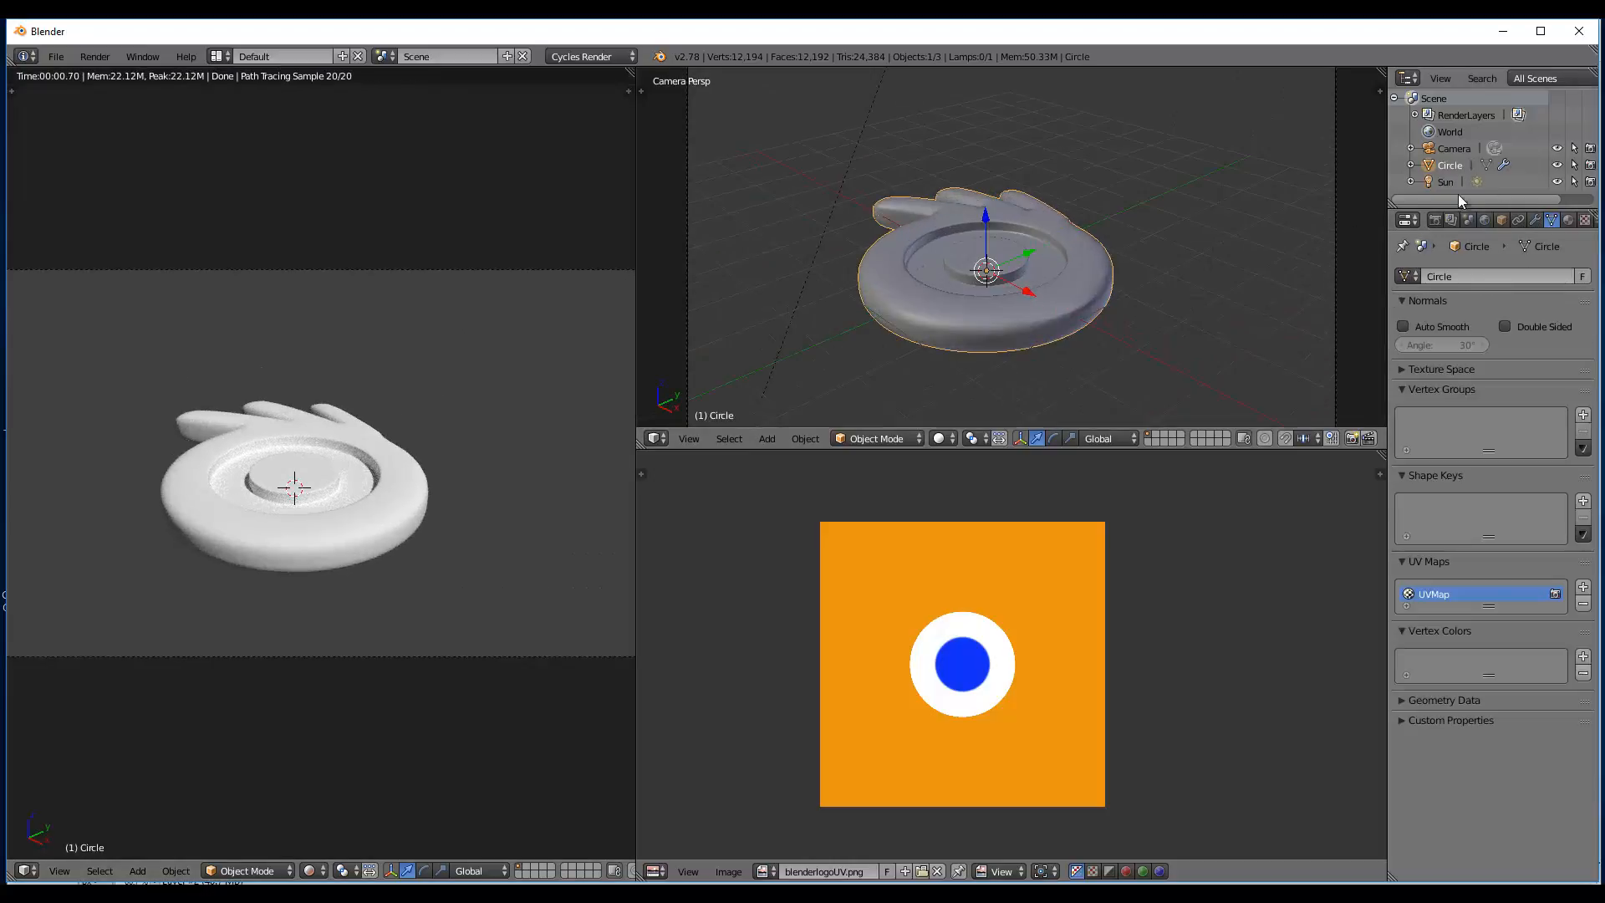
scroll(1078, 305, down, 2)
click(1568, 221)
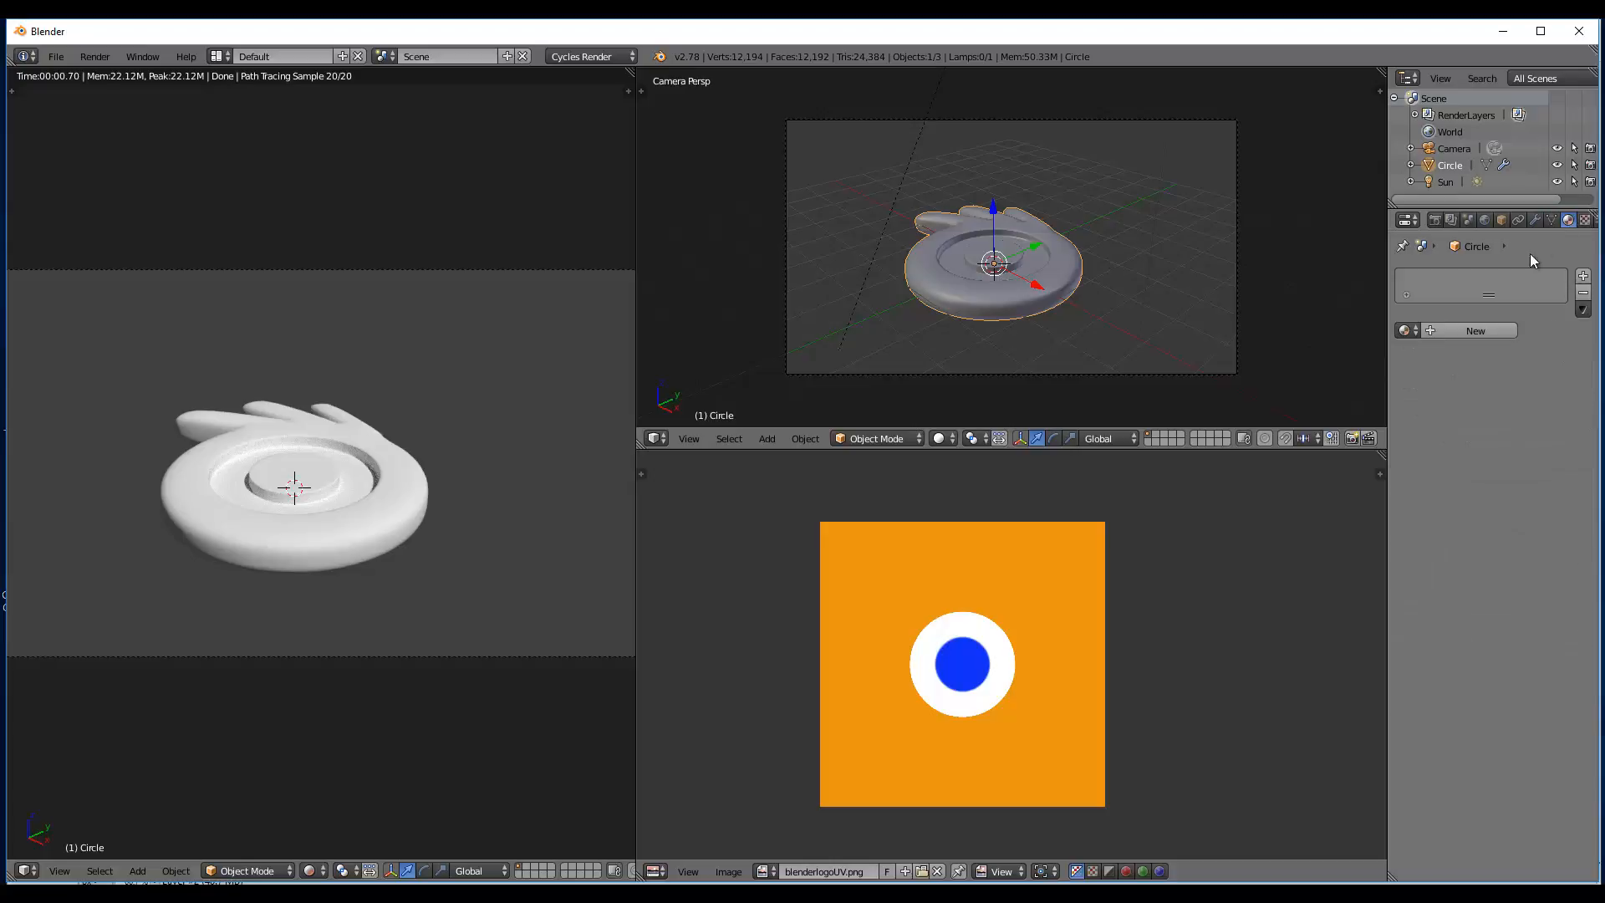
click(1464, 330)
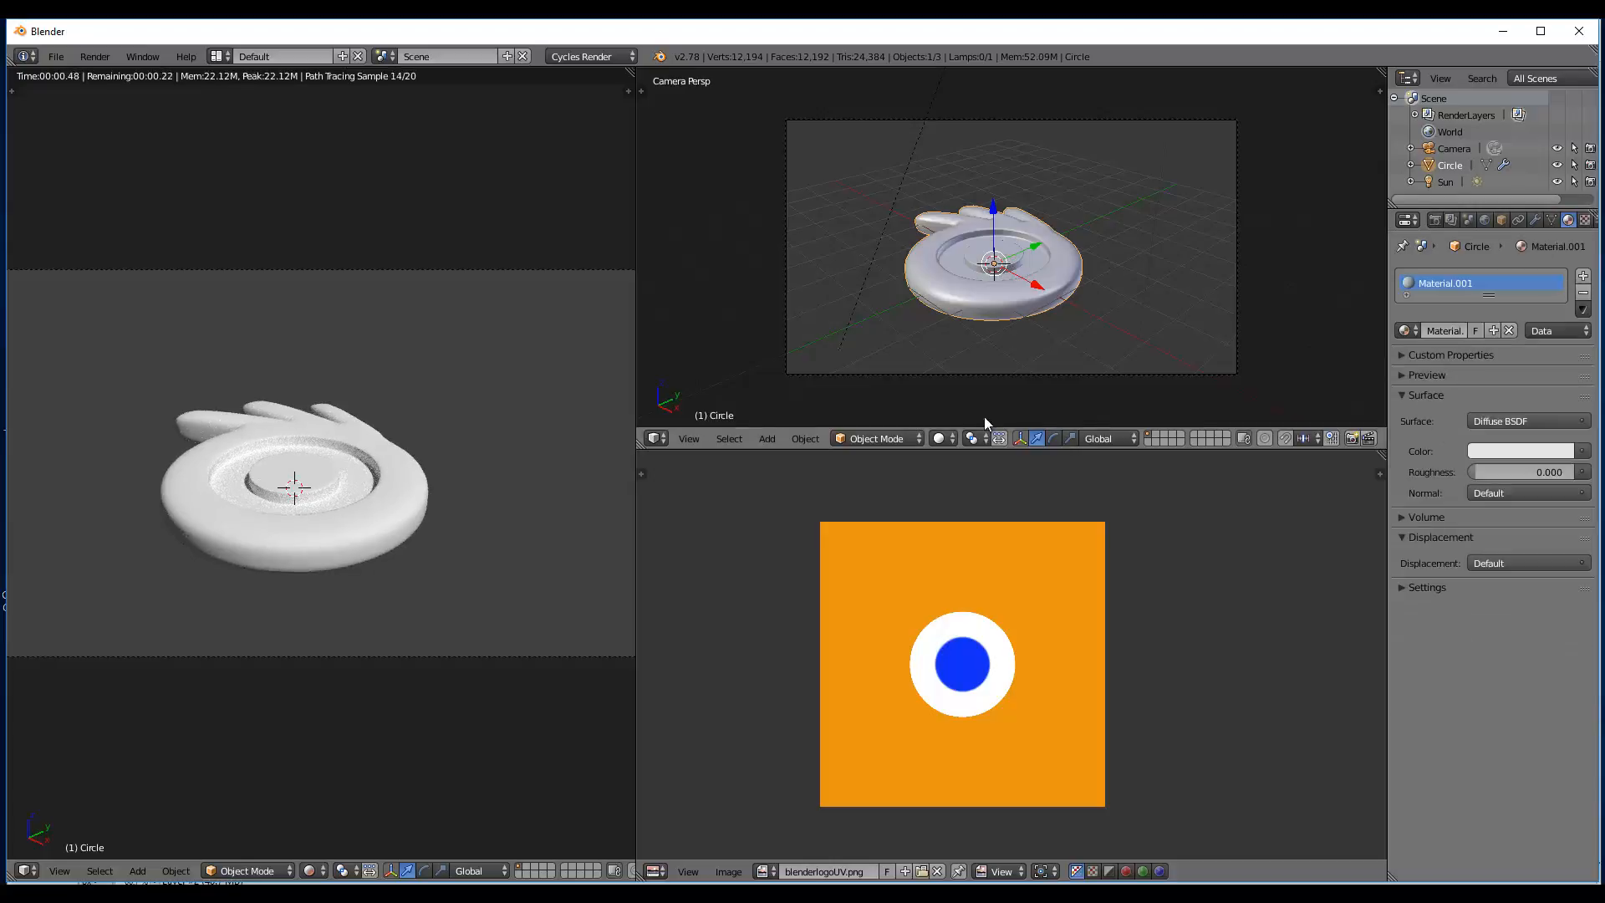
click(665, 438)
click(673, 659)
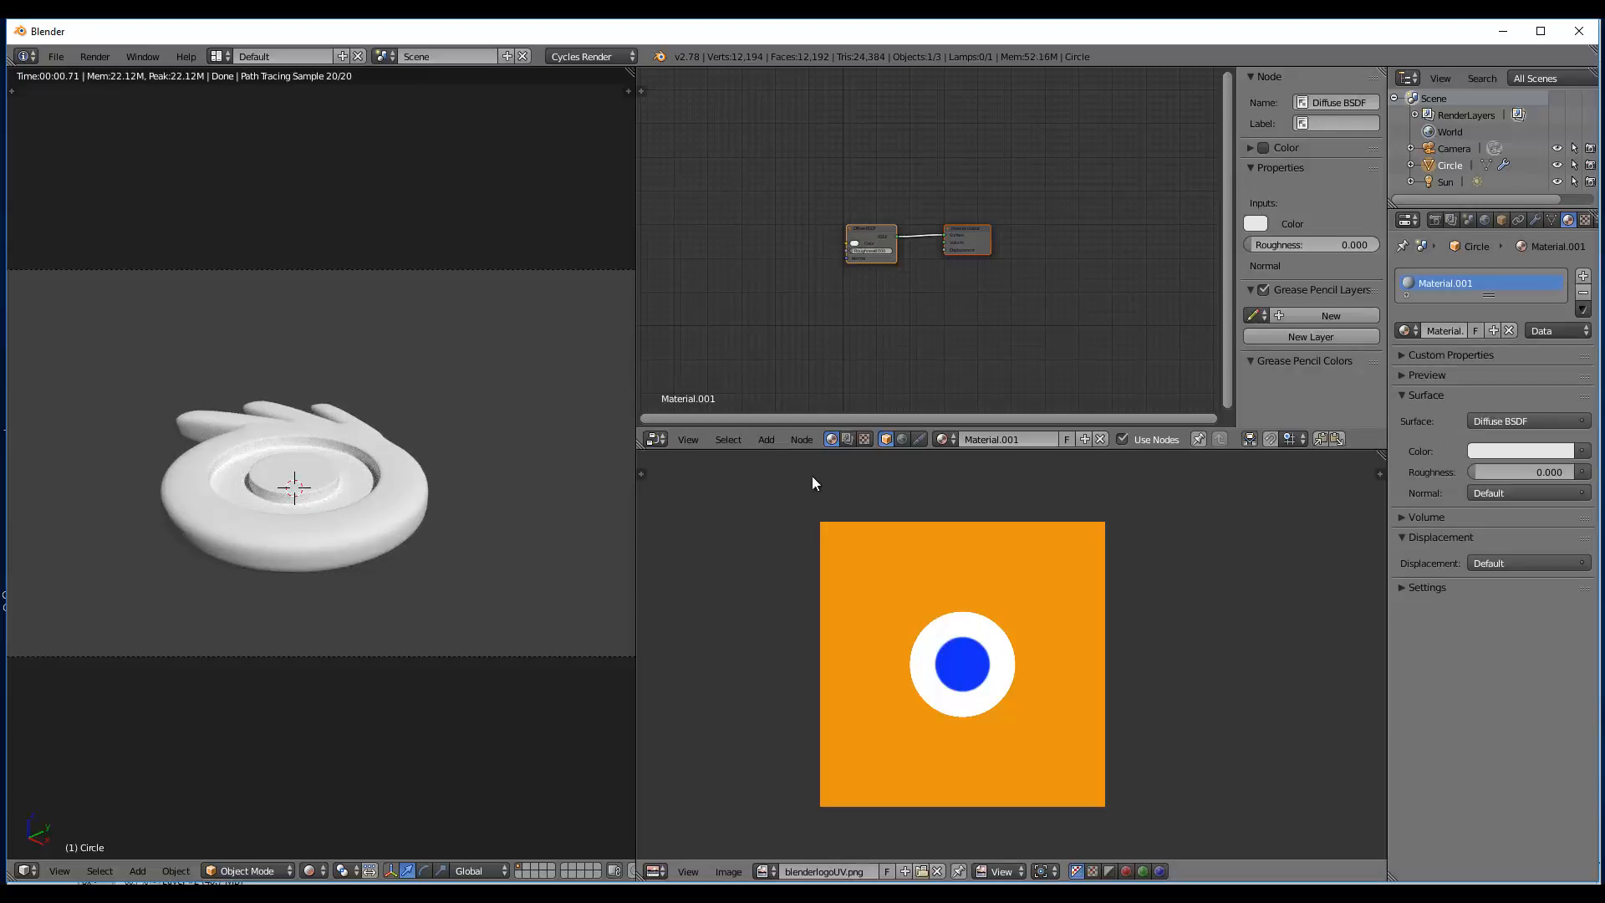
- Add a Texture Coordinate node to the disc material, well before the Diffuse BSDF node
scroll(911, 292, up, 2)
middle_drag(1064, 230, 1234, 212)
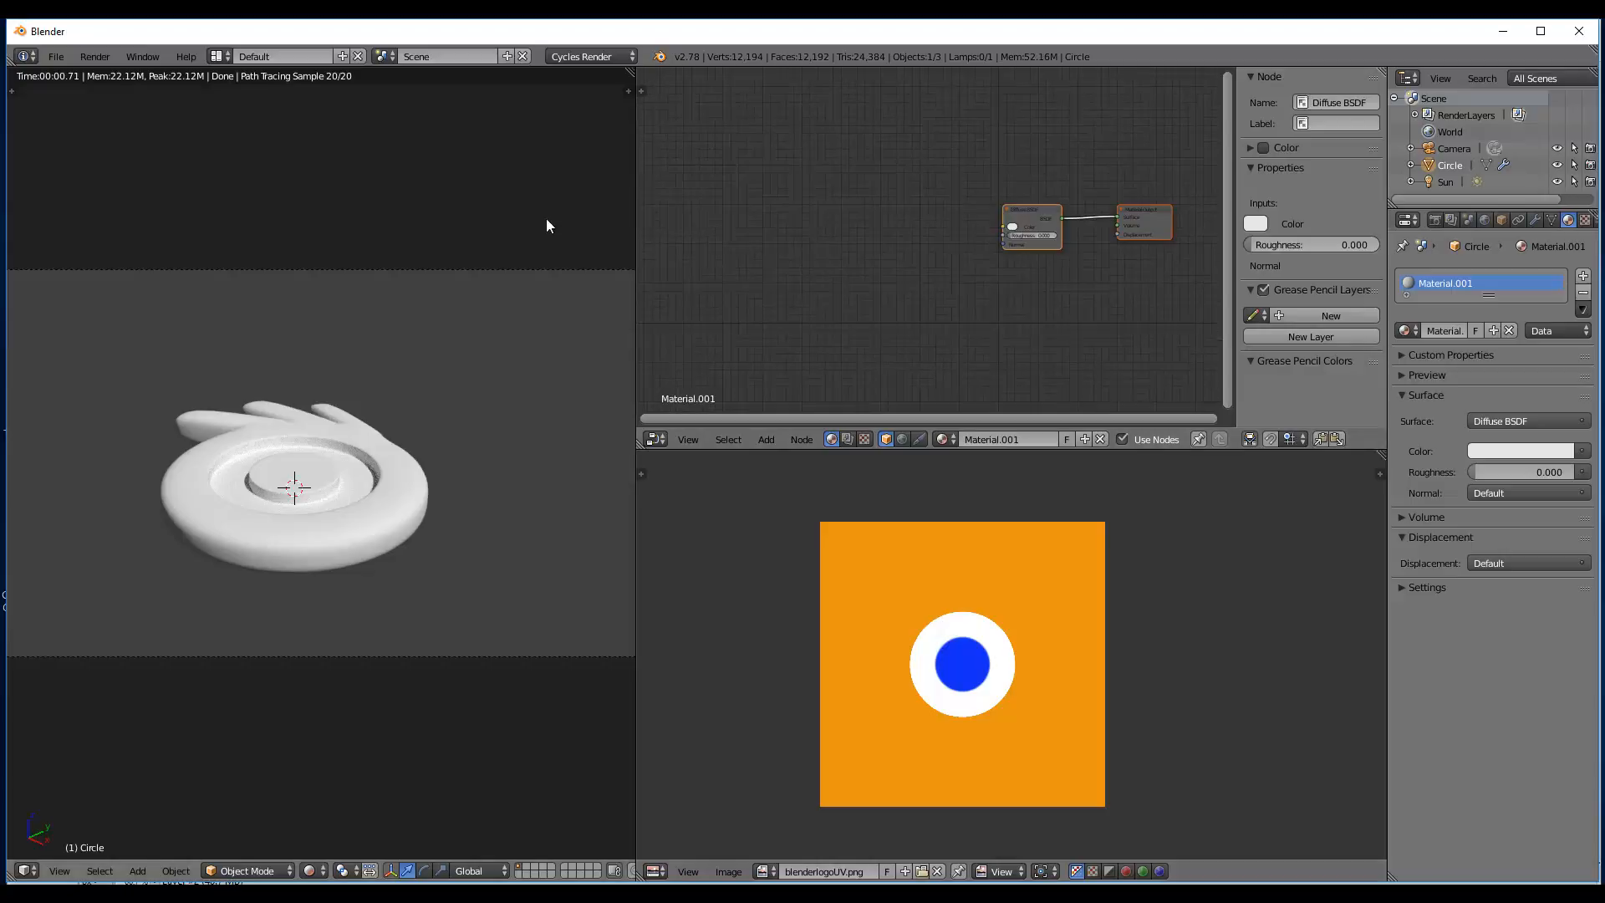
key(shift+a)
mouse_move(844, 237)
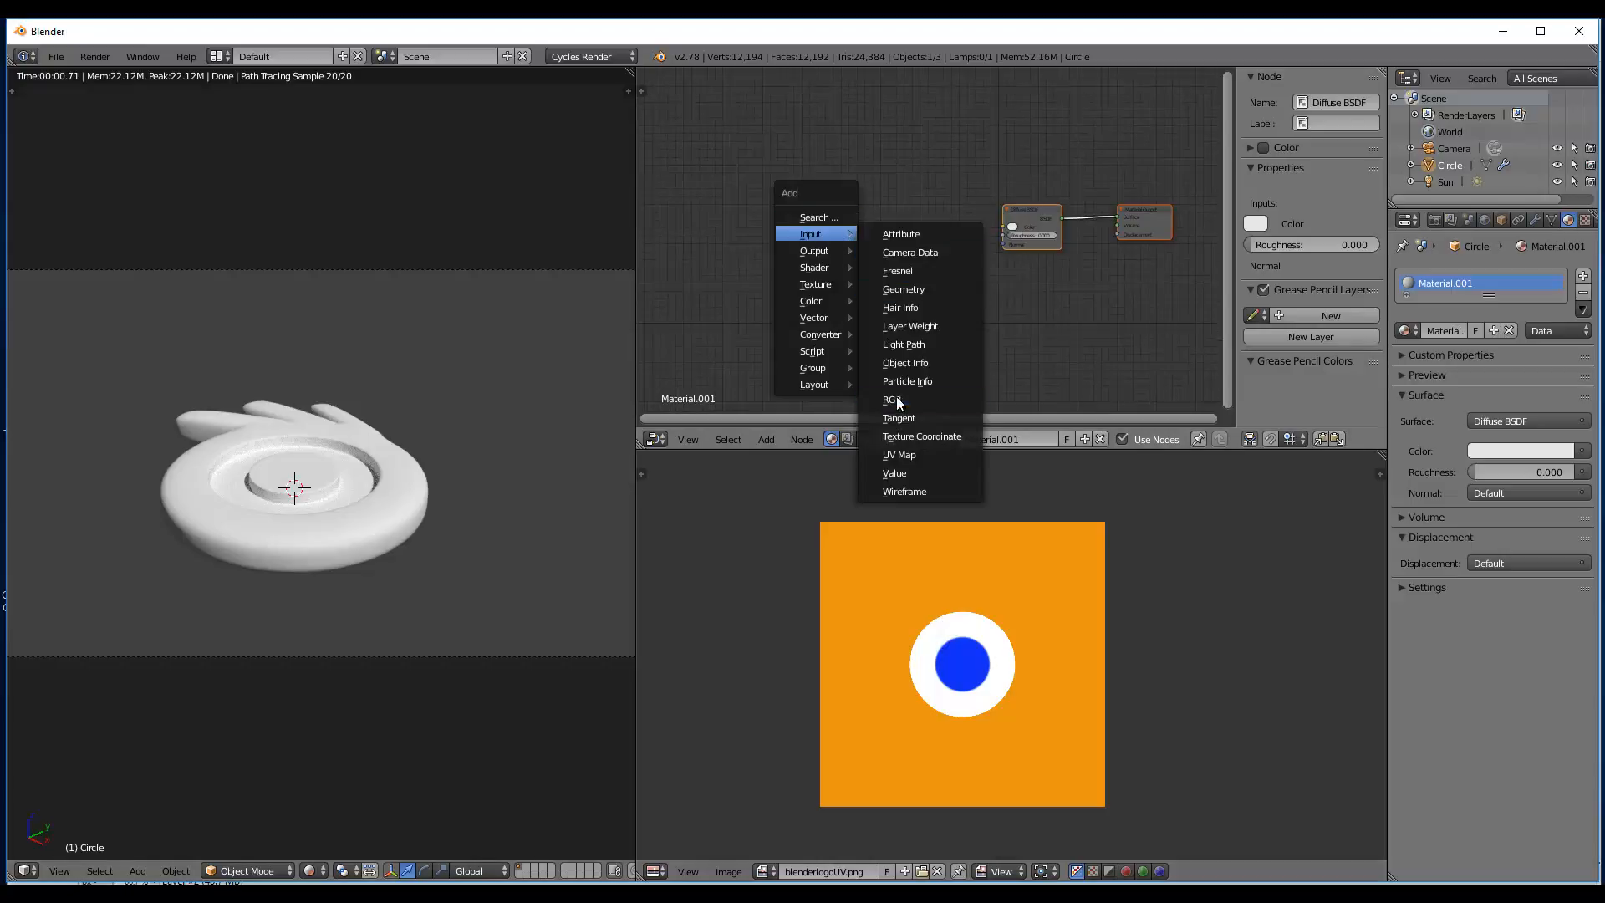
click(897, 432)
click(734, 204)
- Add an Image Texture node between the Texture Coordinate and Diffuse BSDF nodes
key(shift+a)
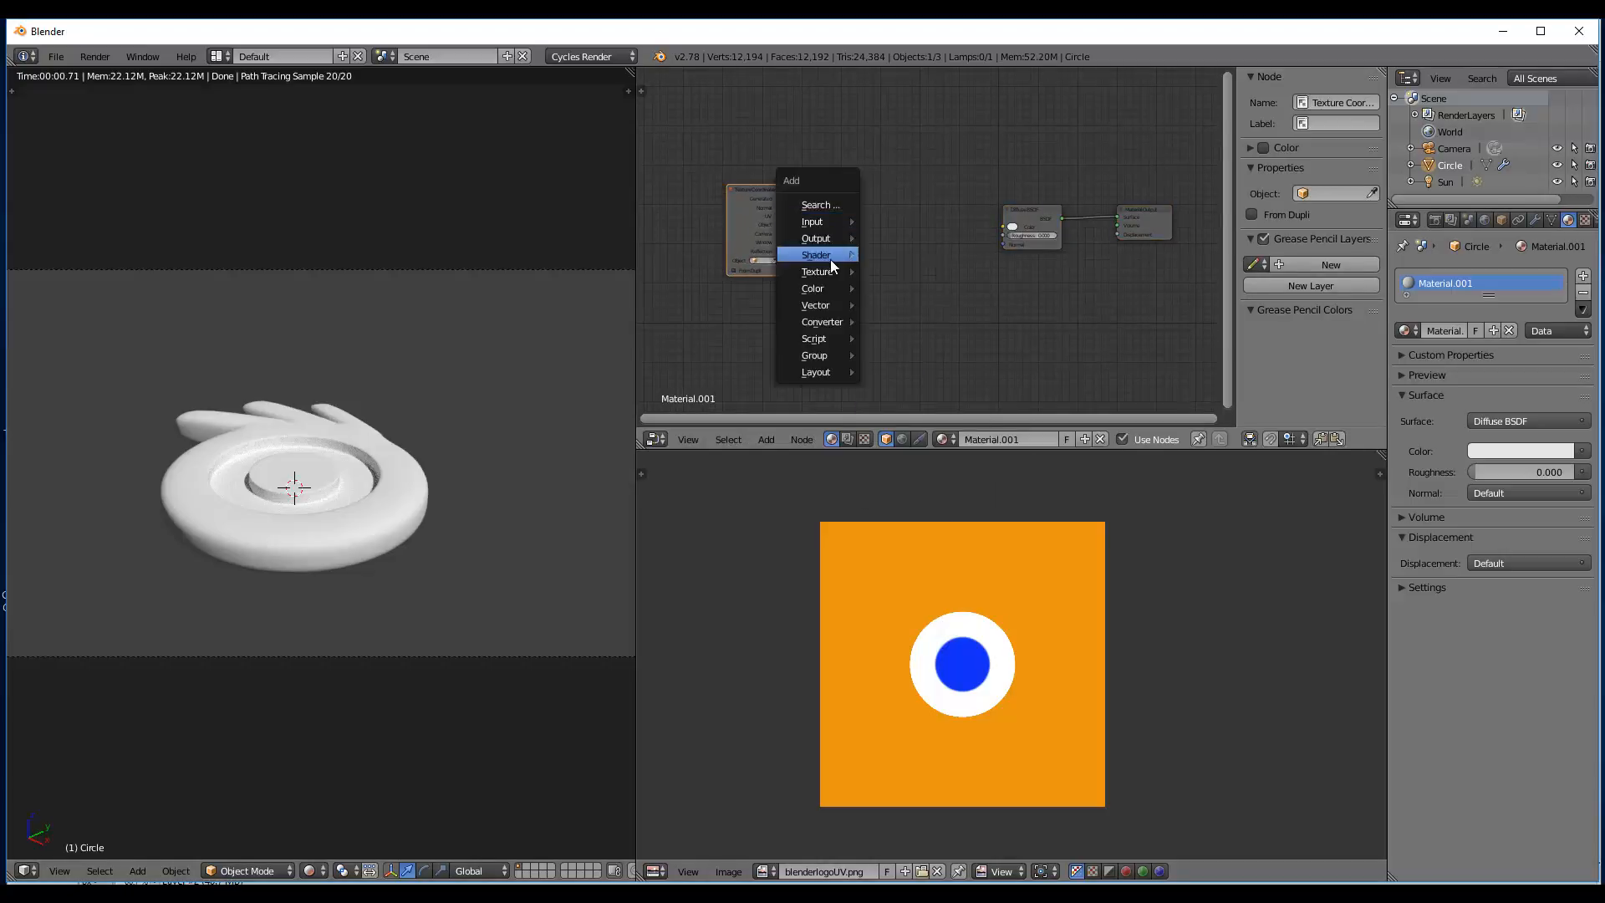
mouse_move(828, 272)
click(891, 343)
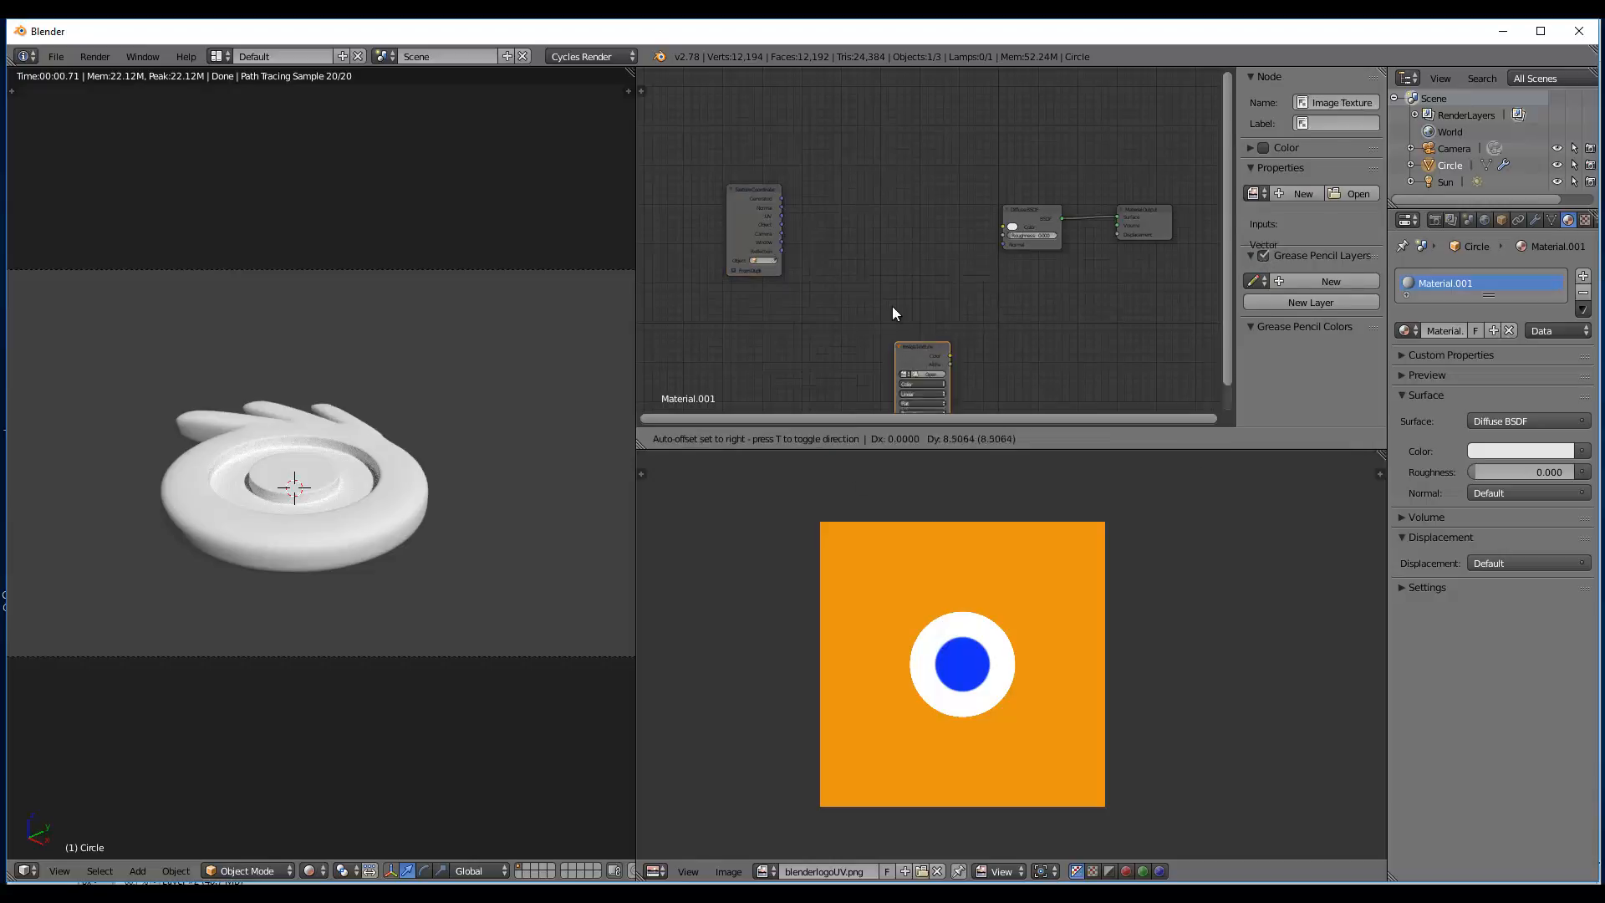
click(827, 214)
scroll(805, 213, up, 2)
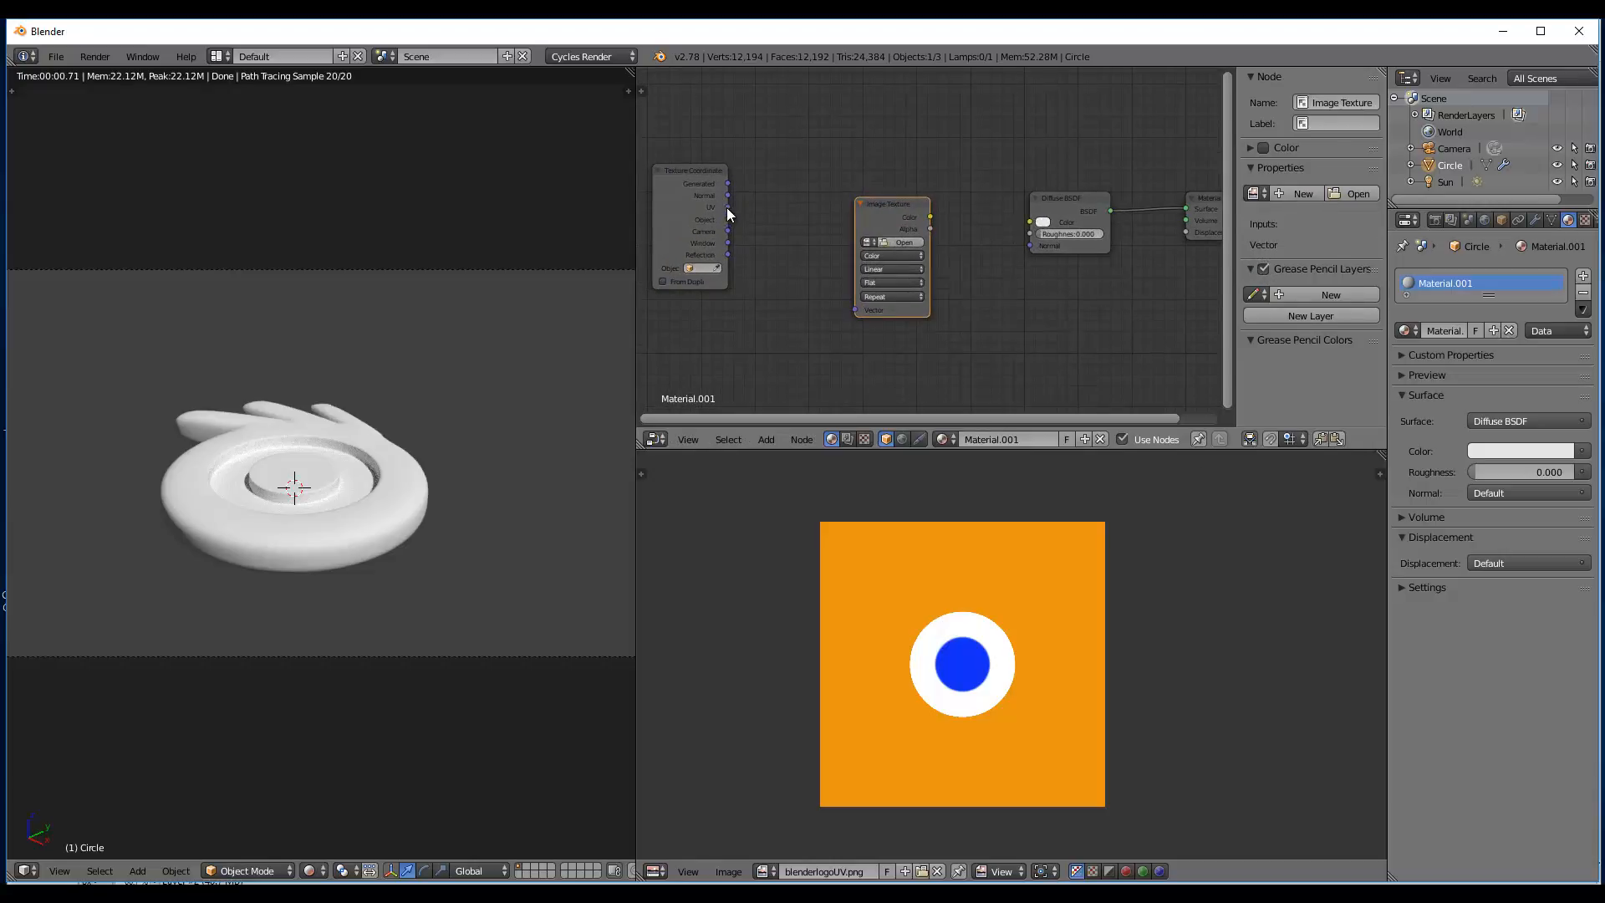
- Connect the Image Texture's Color output to the Diffuse BSDF Color input and assign it the image blenderlogoUV.png
drag(935, 216, 1030, 222)
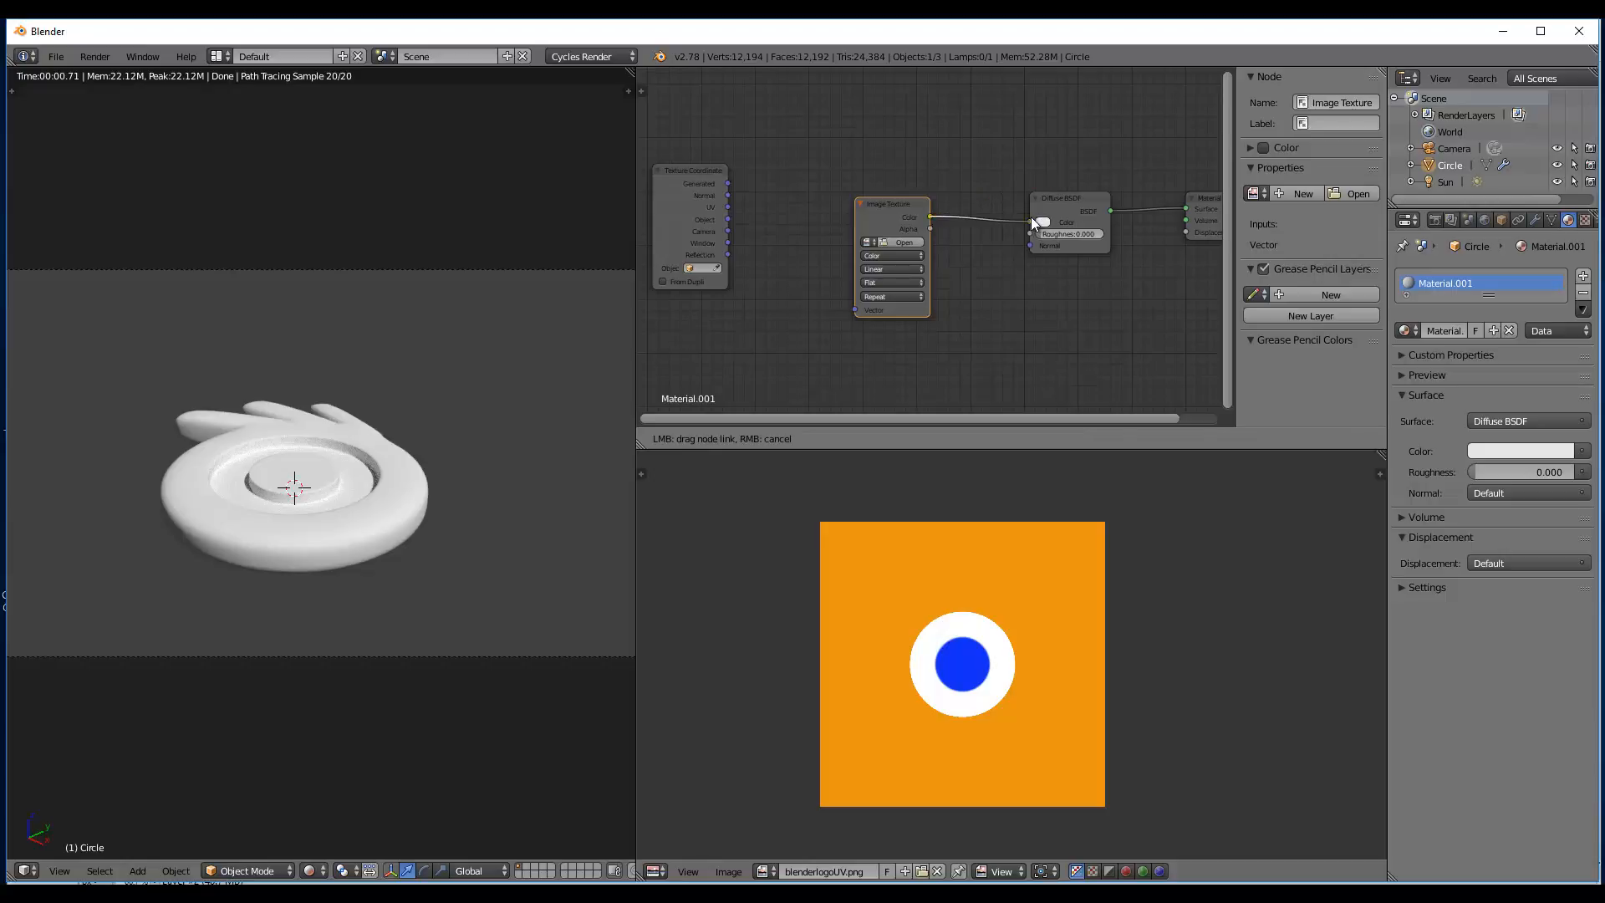
scroll(930, 235, up, 2)
scroll(747, 206, down, 2)
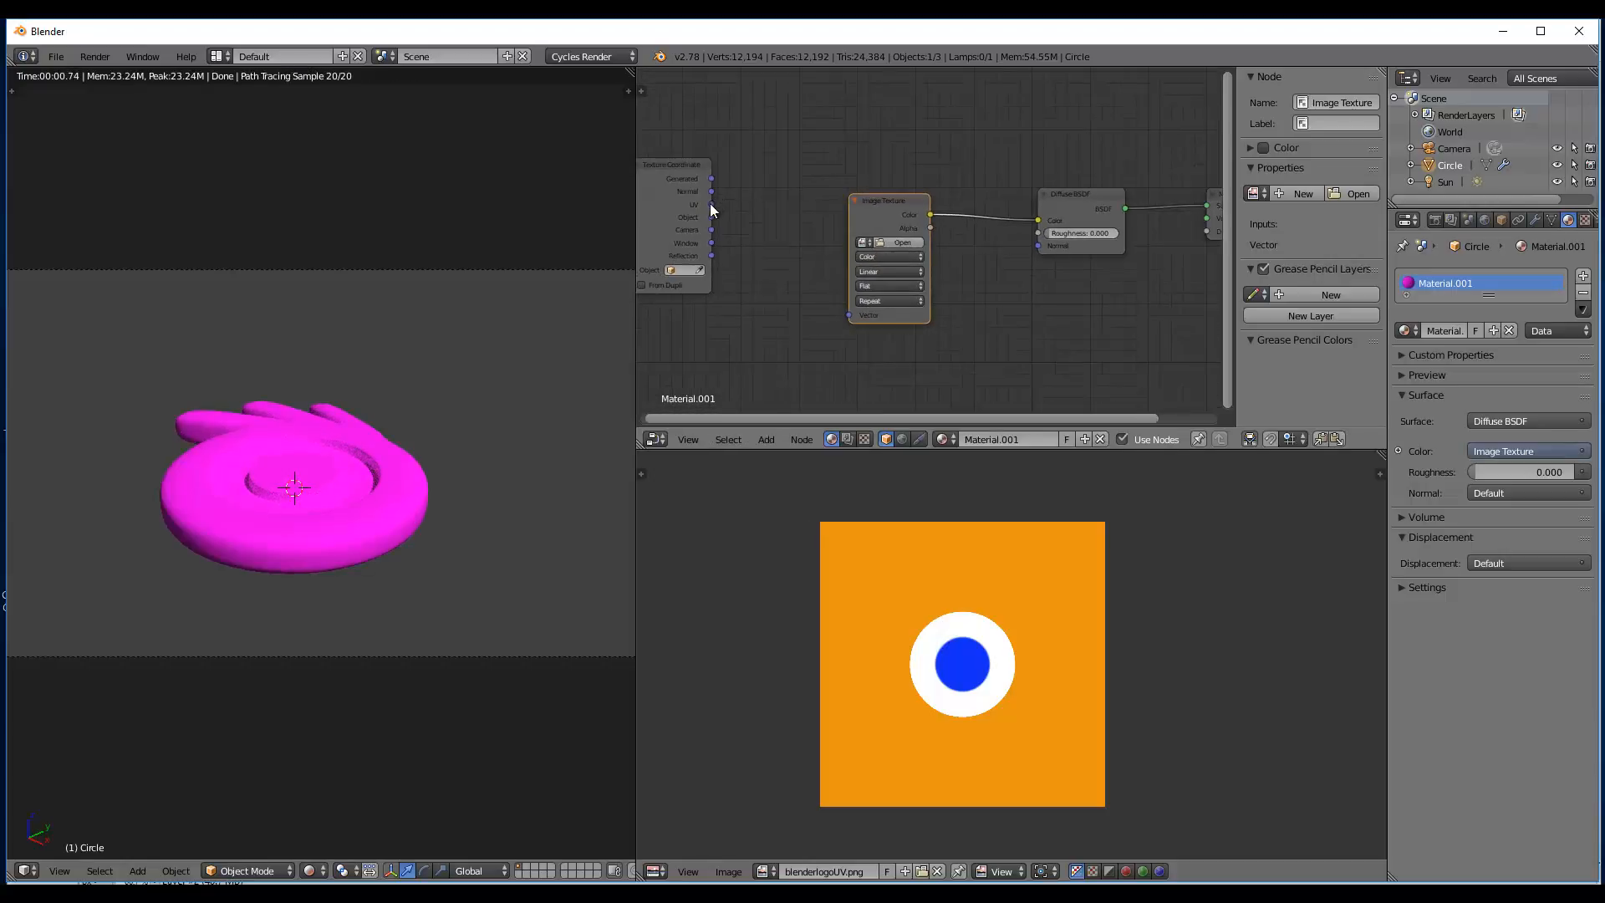
click(863, 242)
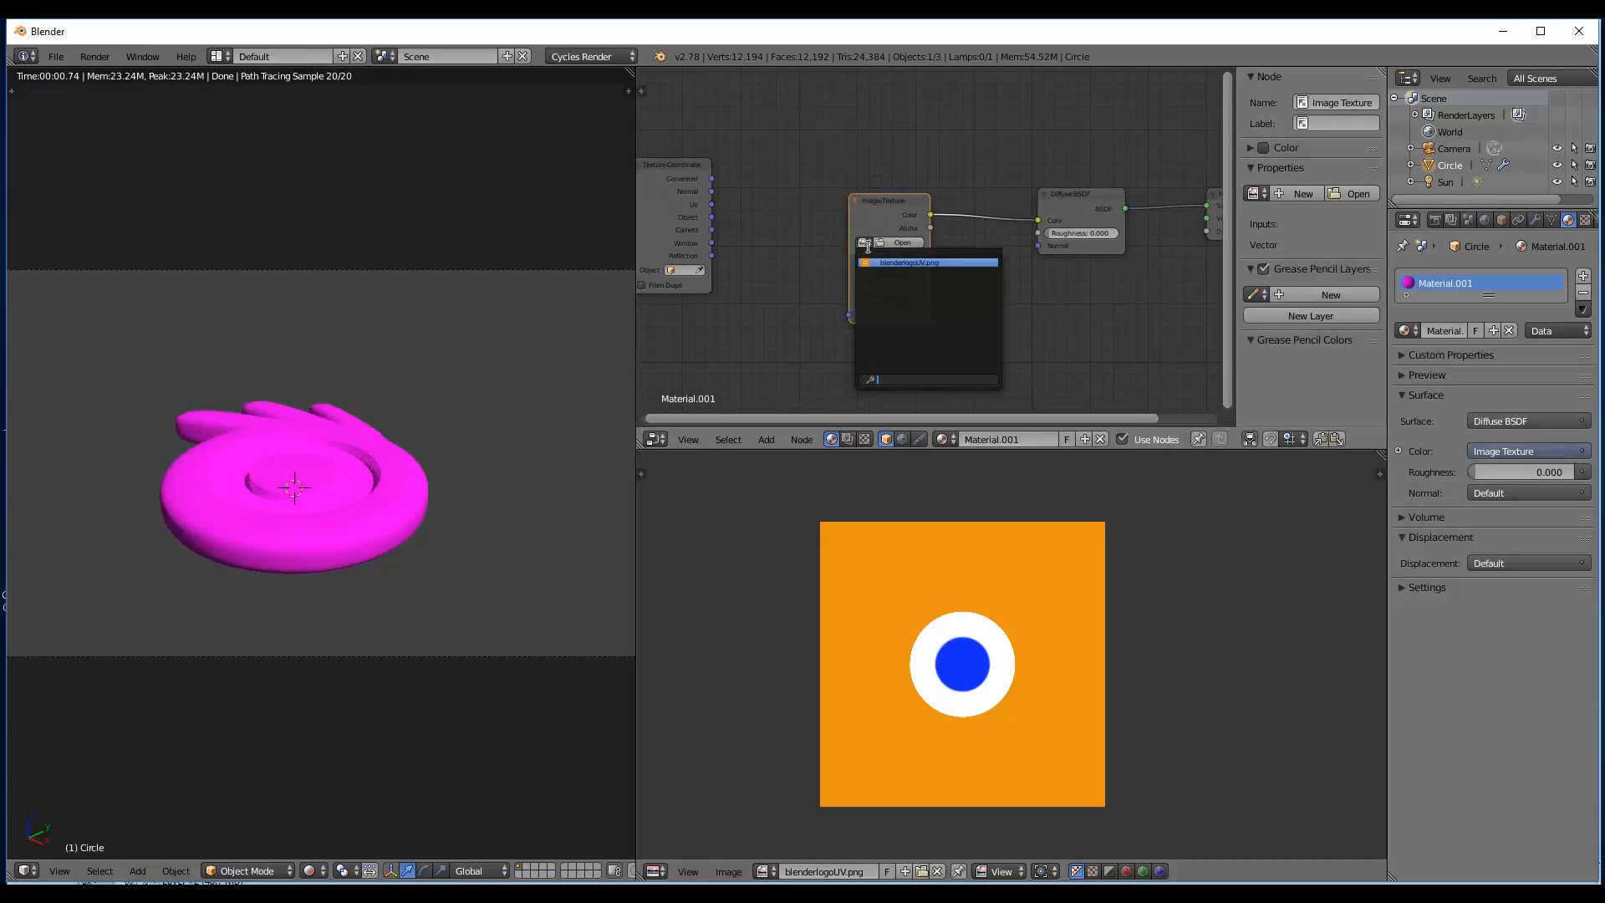
click(893, 262)
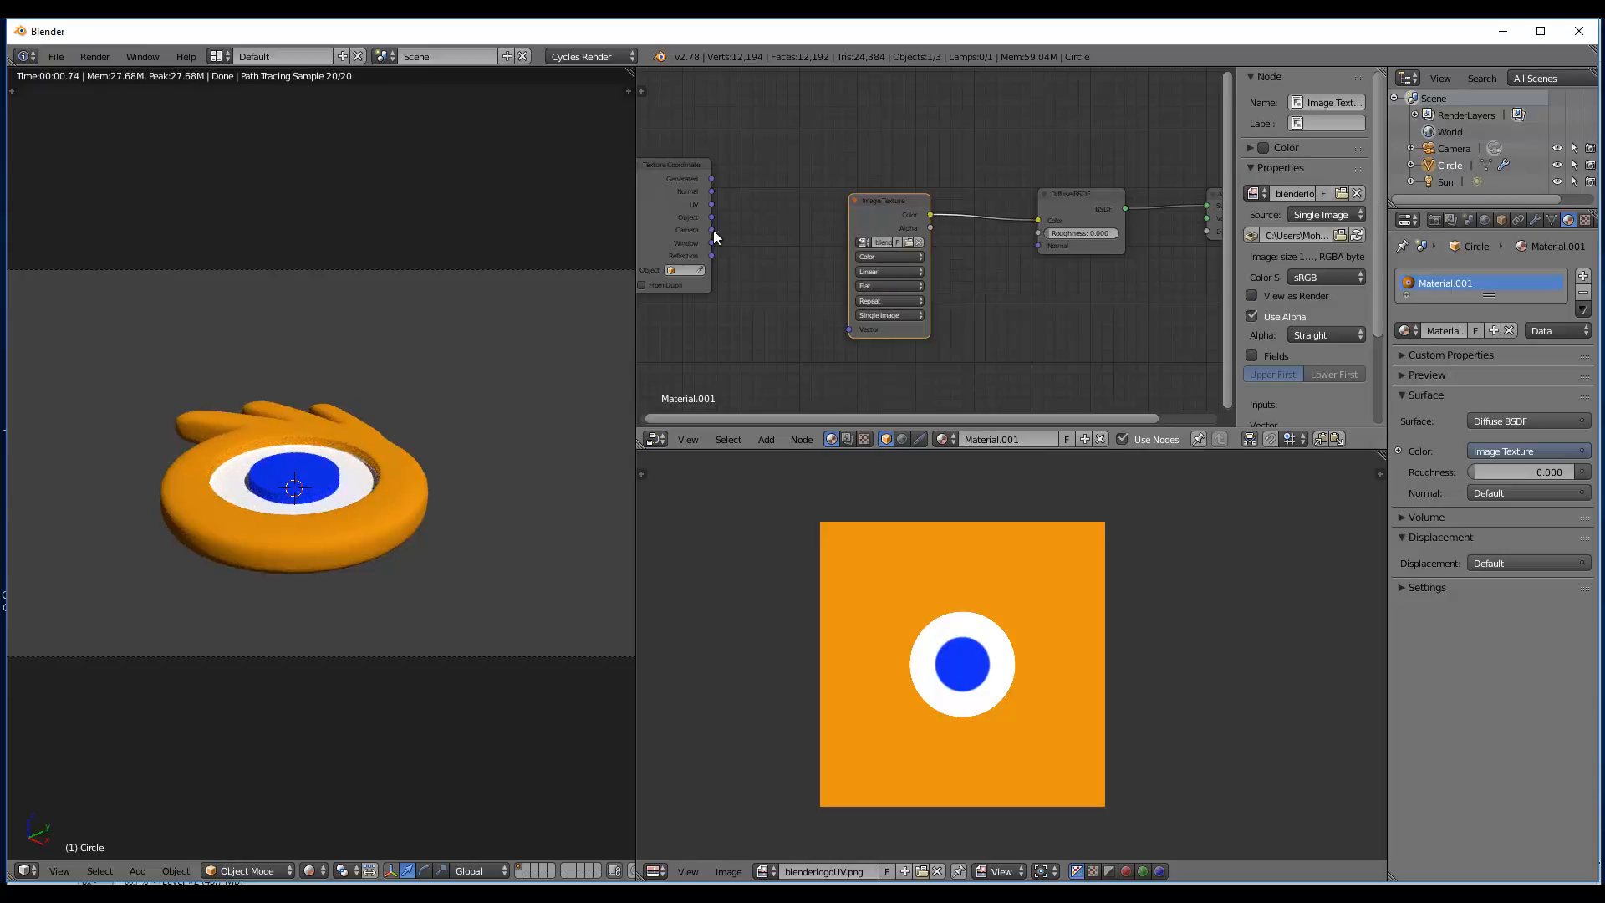
- Connect the Texture Coordinate's UV output to the Image Texture's Vector input and inspect the textured disc up close in the rendered view
drag(707, 203, 842, 323)
key(Home)
scroll(425, 494, up, 4)
scroll(448, 475, up, 3)
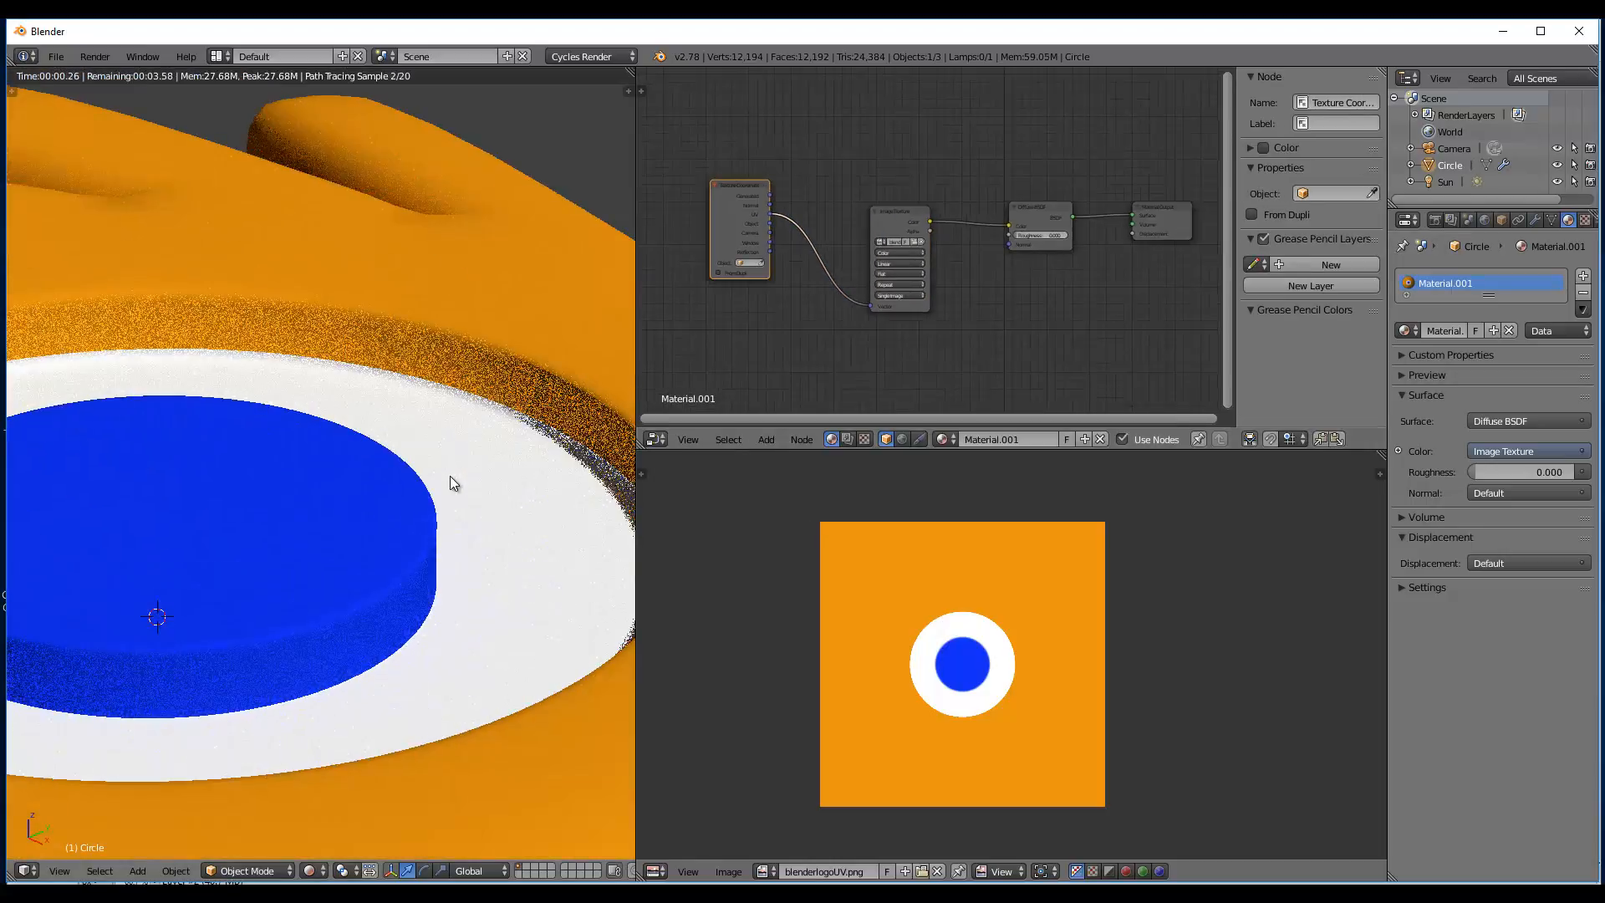
scroll(426, 486, down, 4)
scroll(408, 498, up, 3)
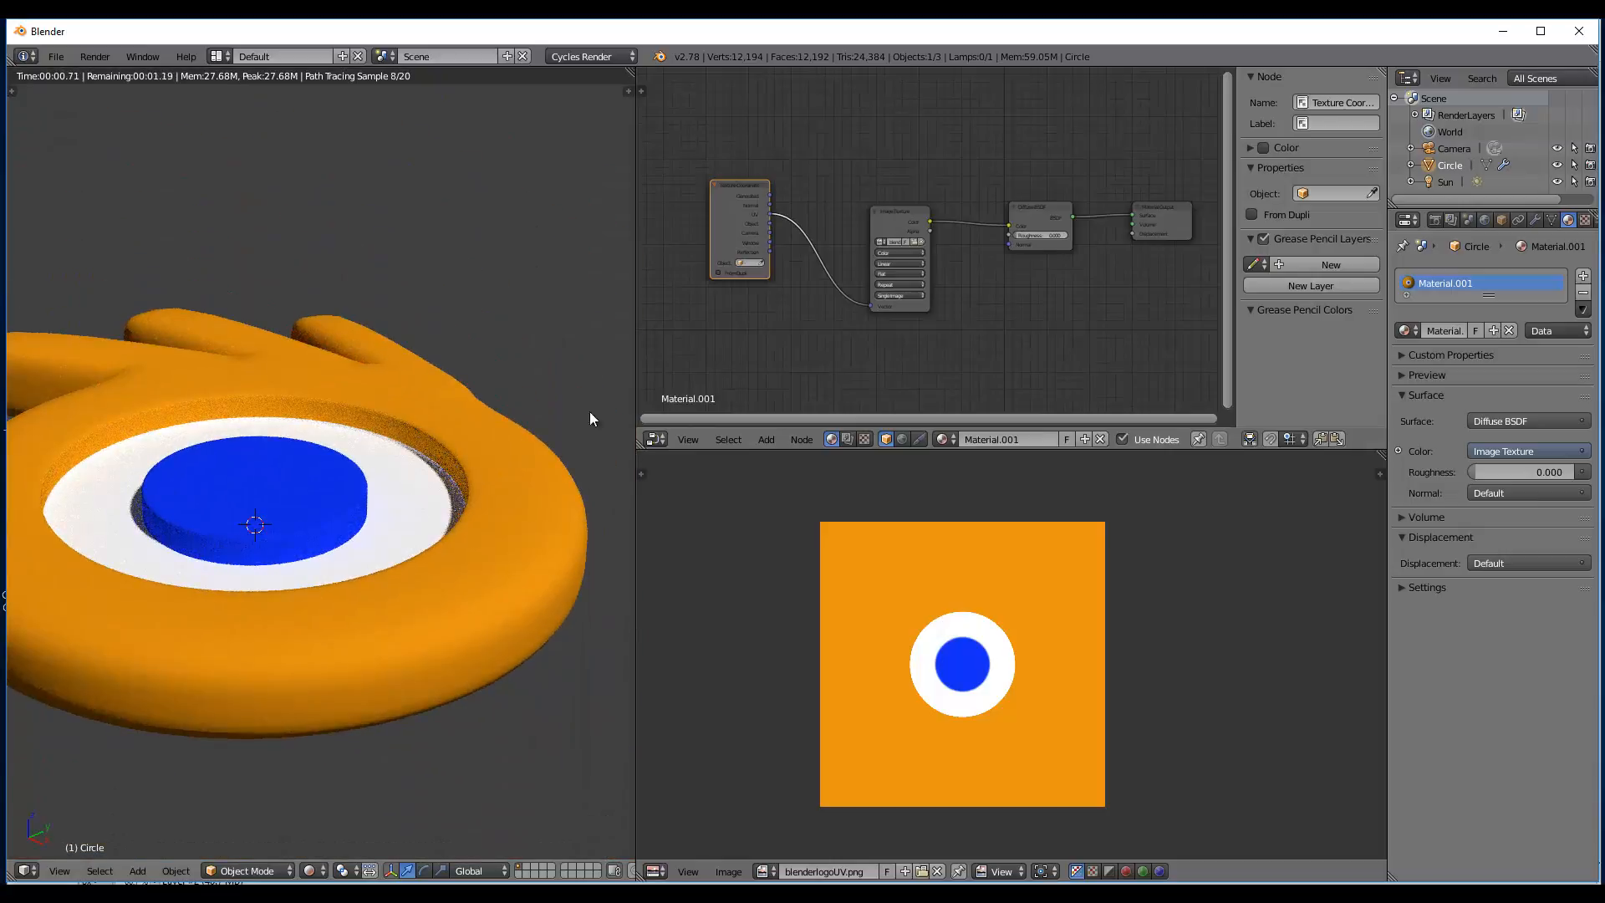
scroll(1015, 238, down, 2)
- Move the Diffuse BSDF node up and insert a Mix Shader node between it and the Material Output
middle_drag(1016, 237, 893, 292)
click(987, 287)
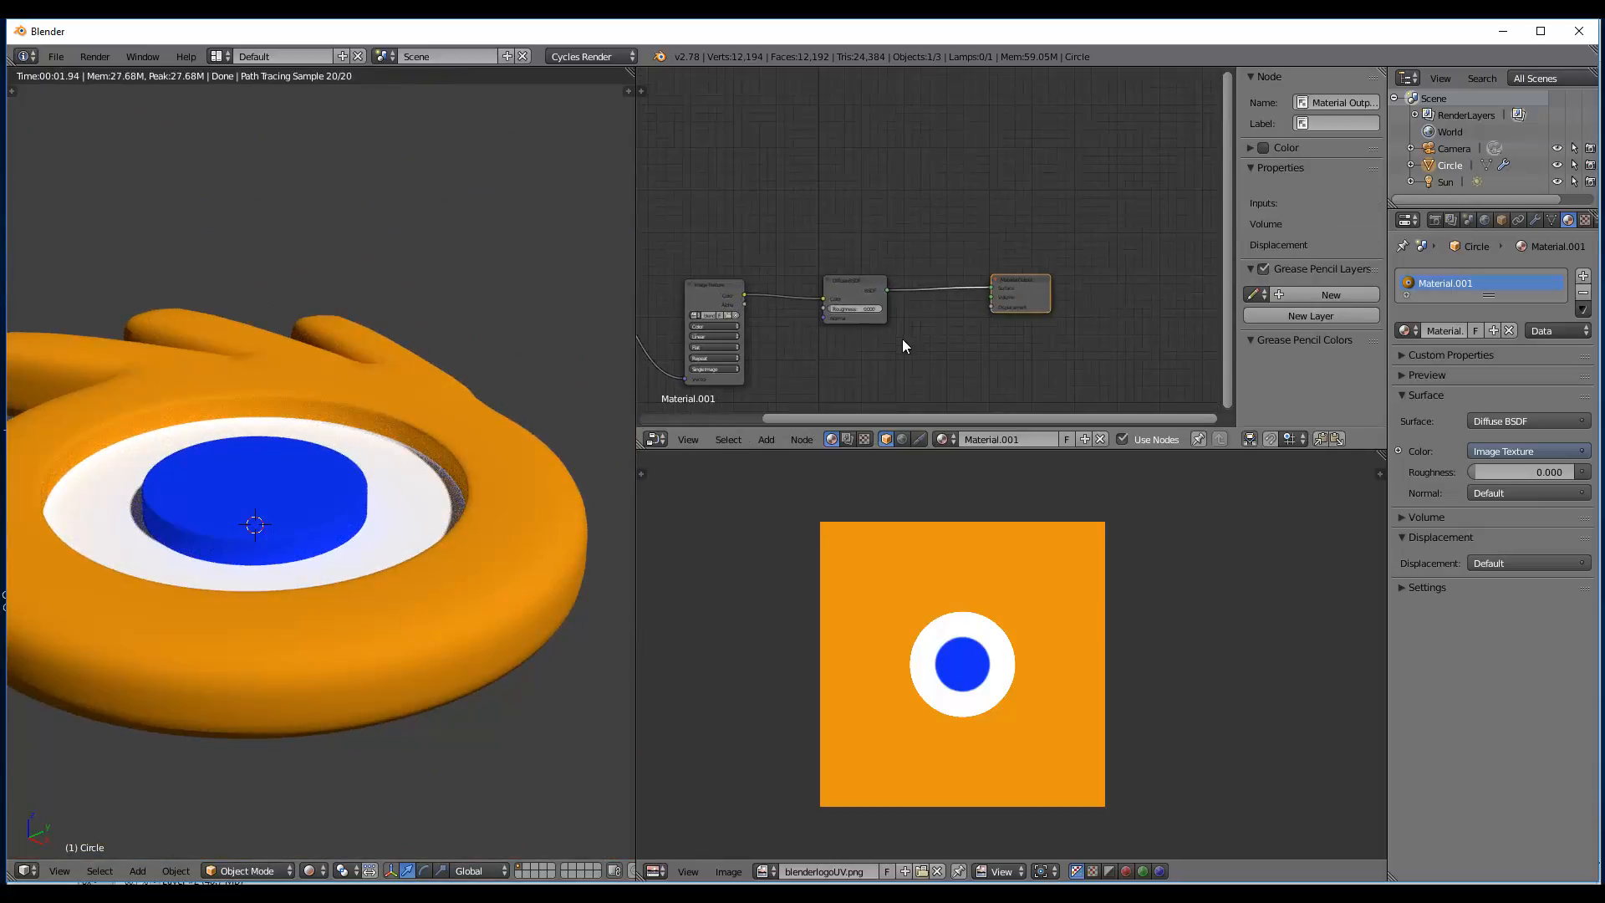
scroll(935, 248, up, 2)
scroll(934, 247, up, 2)
drag(867, 185, 824, 142)
key(shift+a)
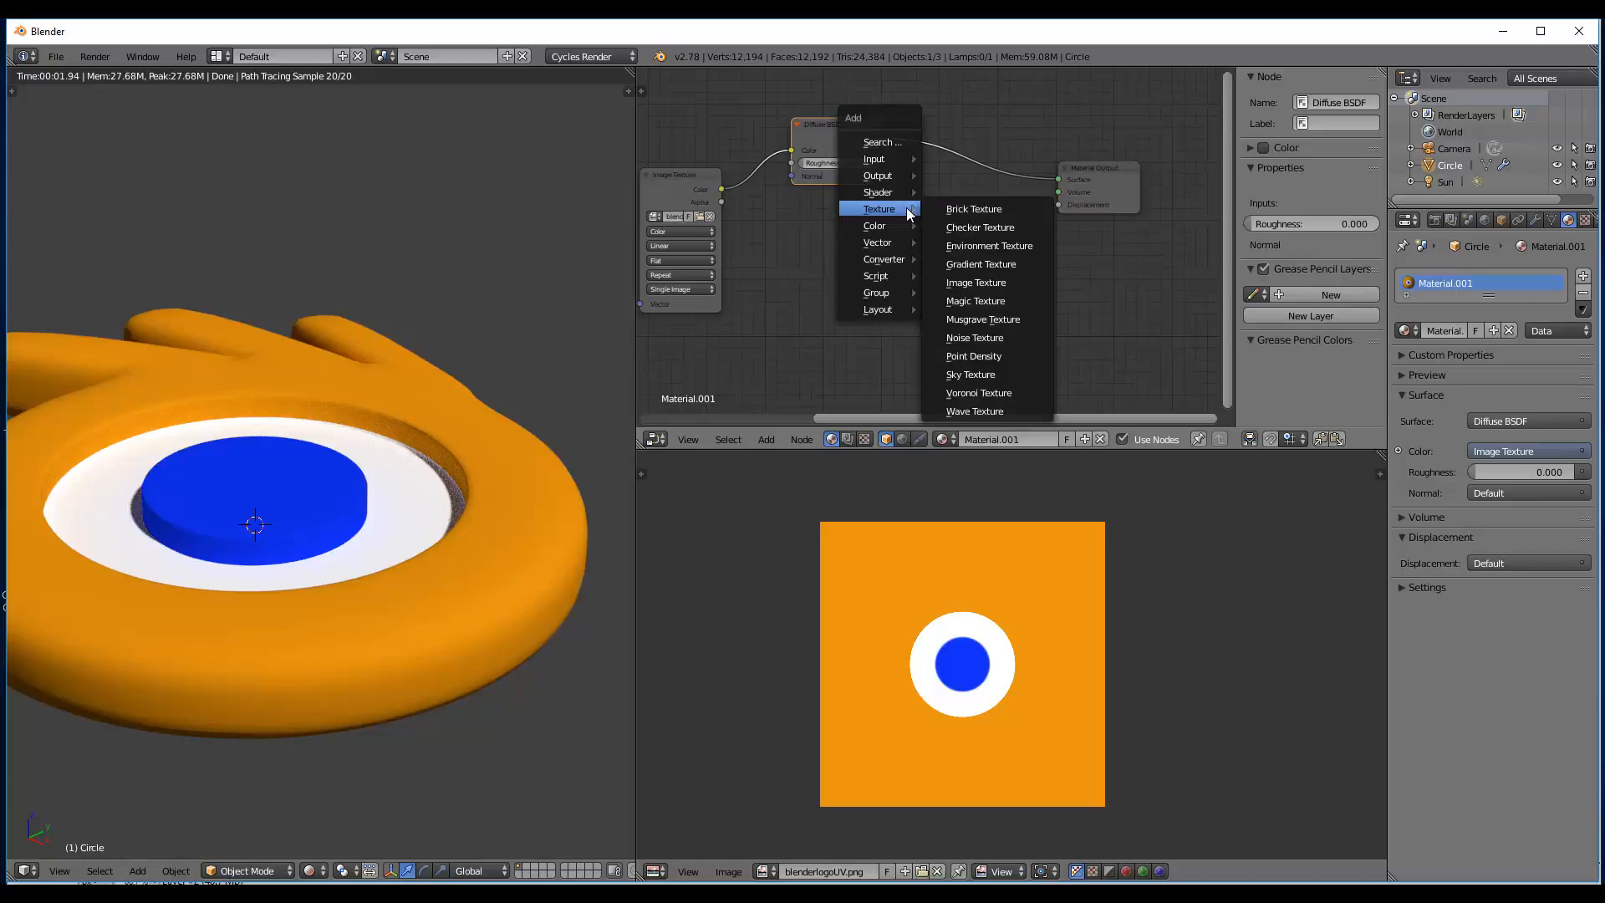
mouse_move(878, 192)
click(976, 365)
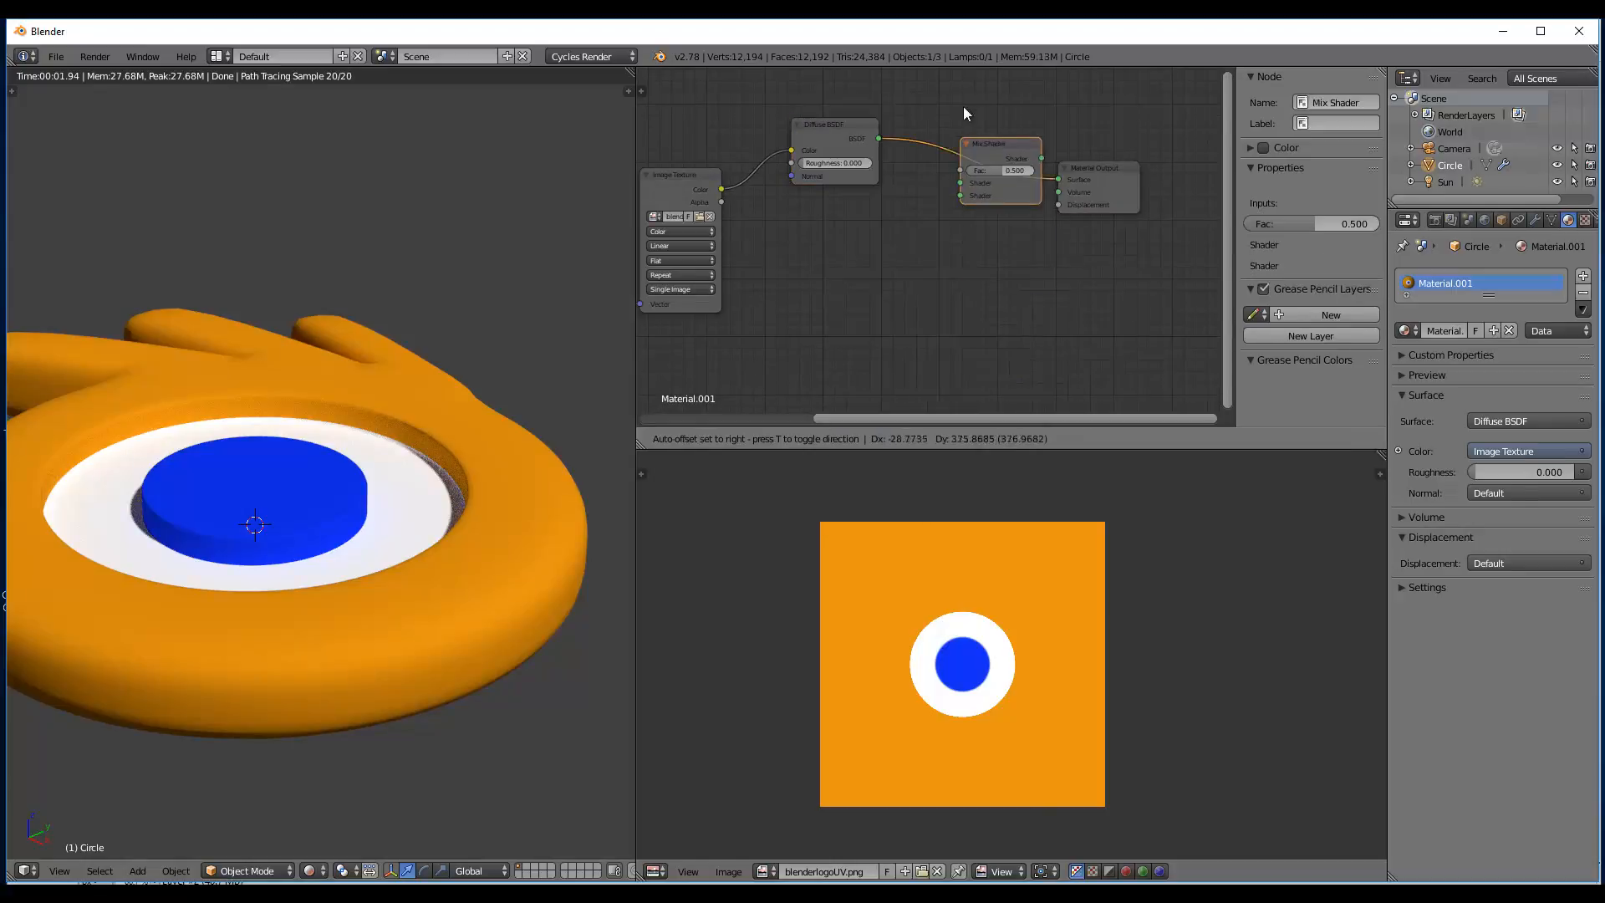
click(962, 107)
- Add a Glossy BSDF node below the Diffuse BSDF and connect it to the Mix Shader's second Shader input
key(shift+a)
mouse_move(874, 226)
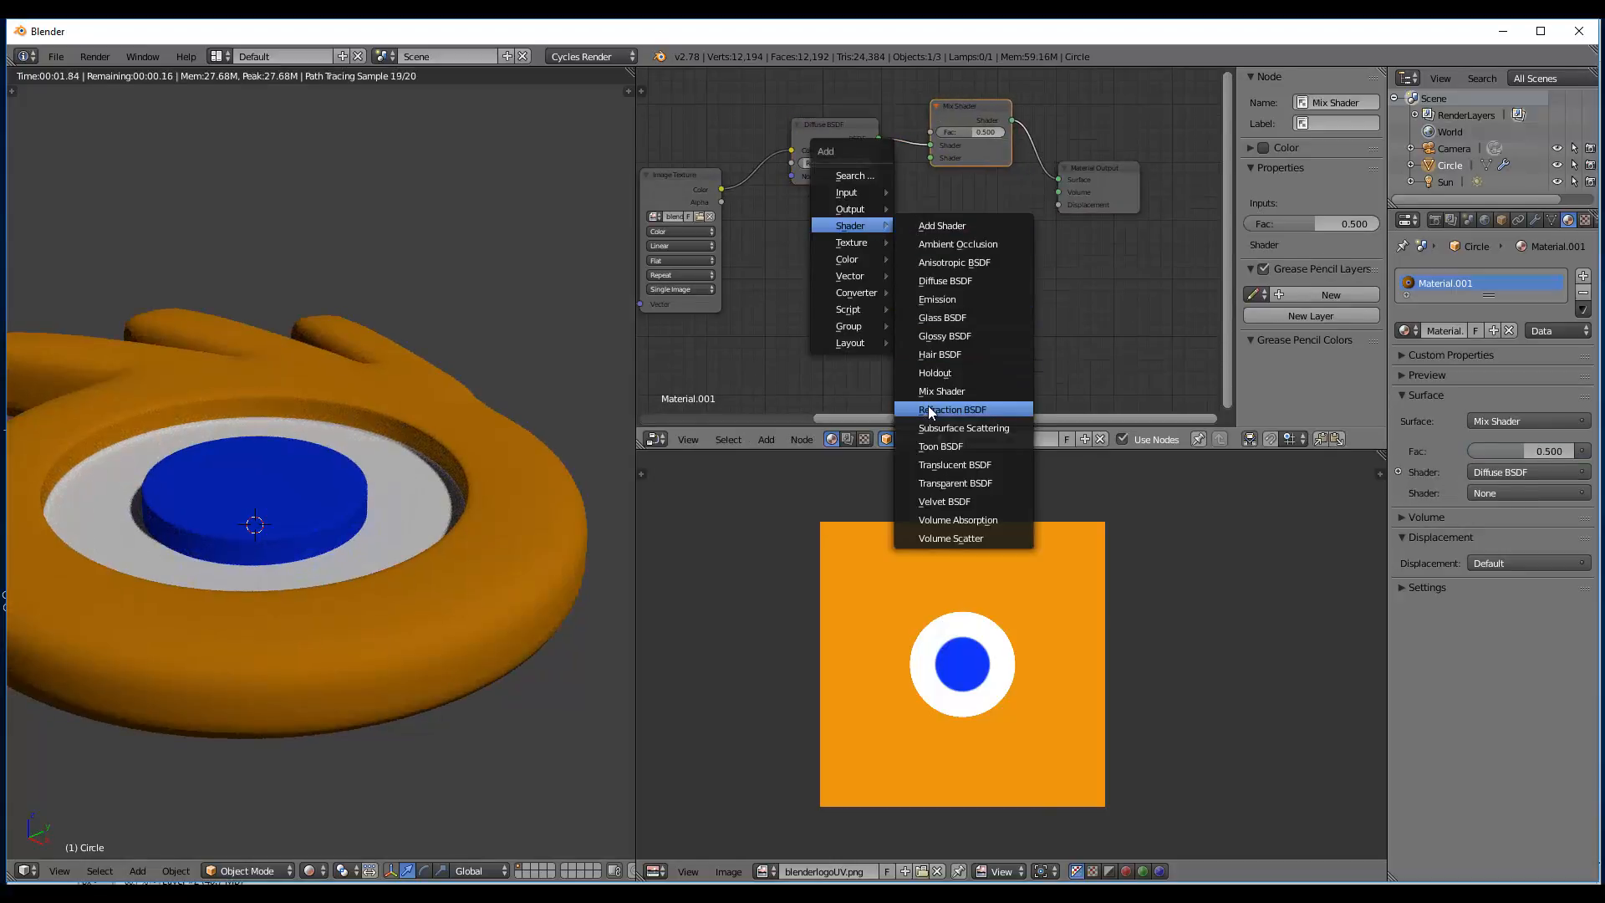
click(943, 335)
click(783, 199)
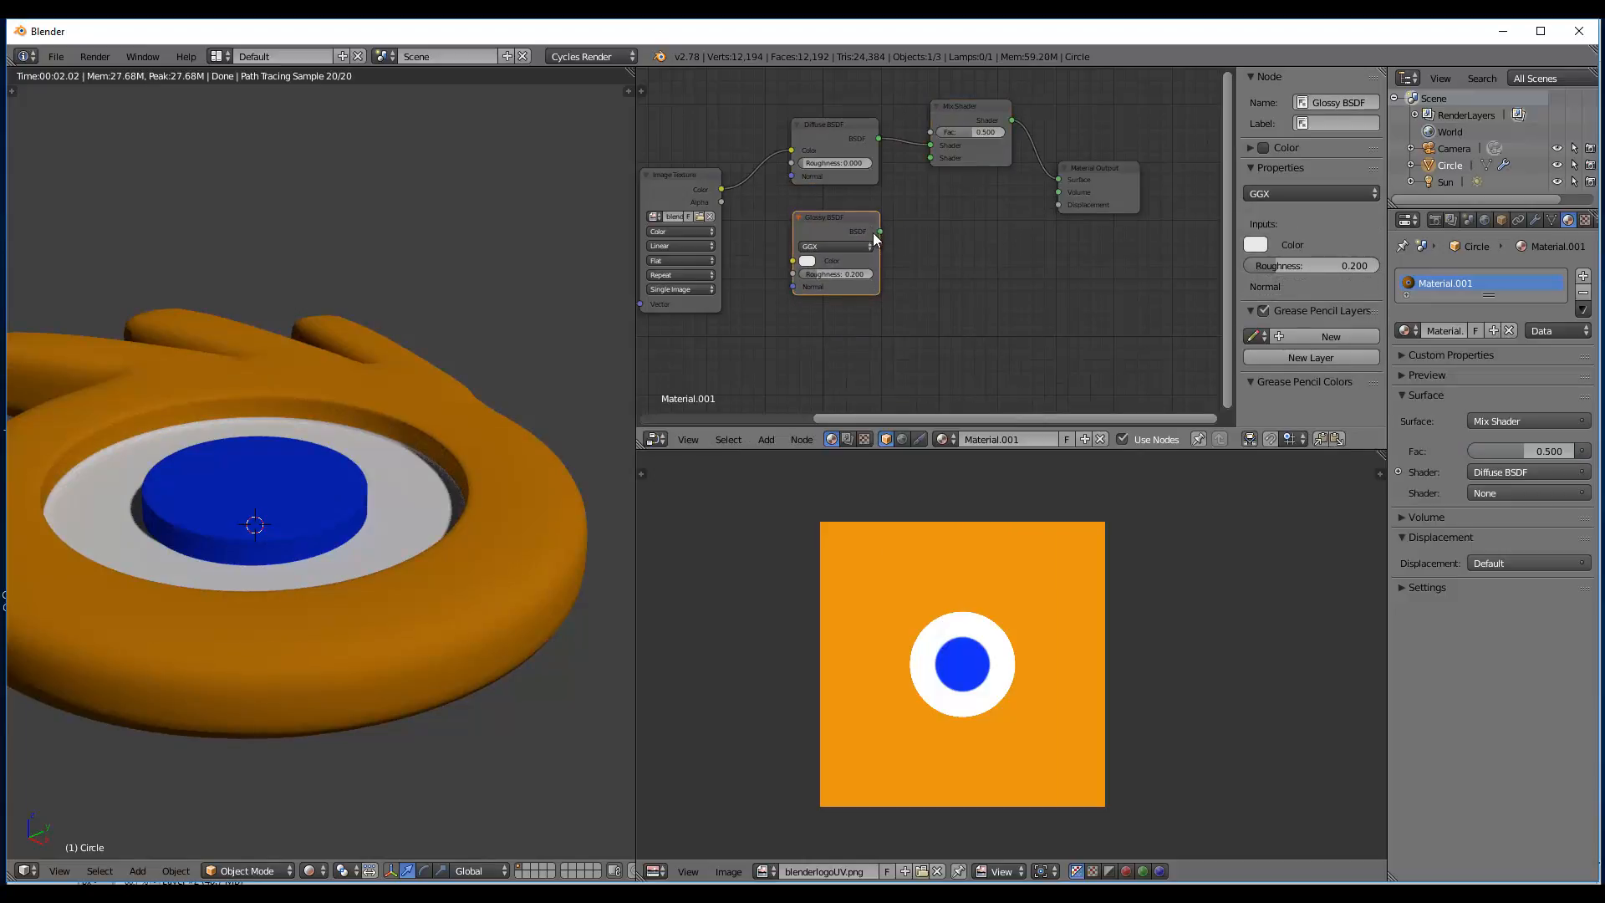
drag(879, 231, 931, 157)
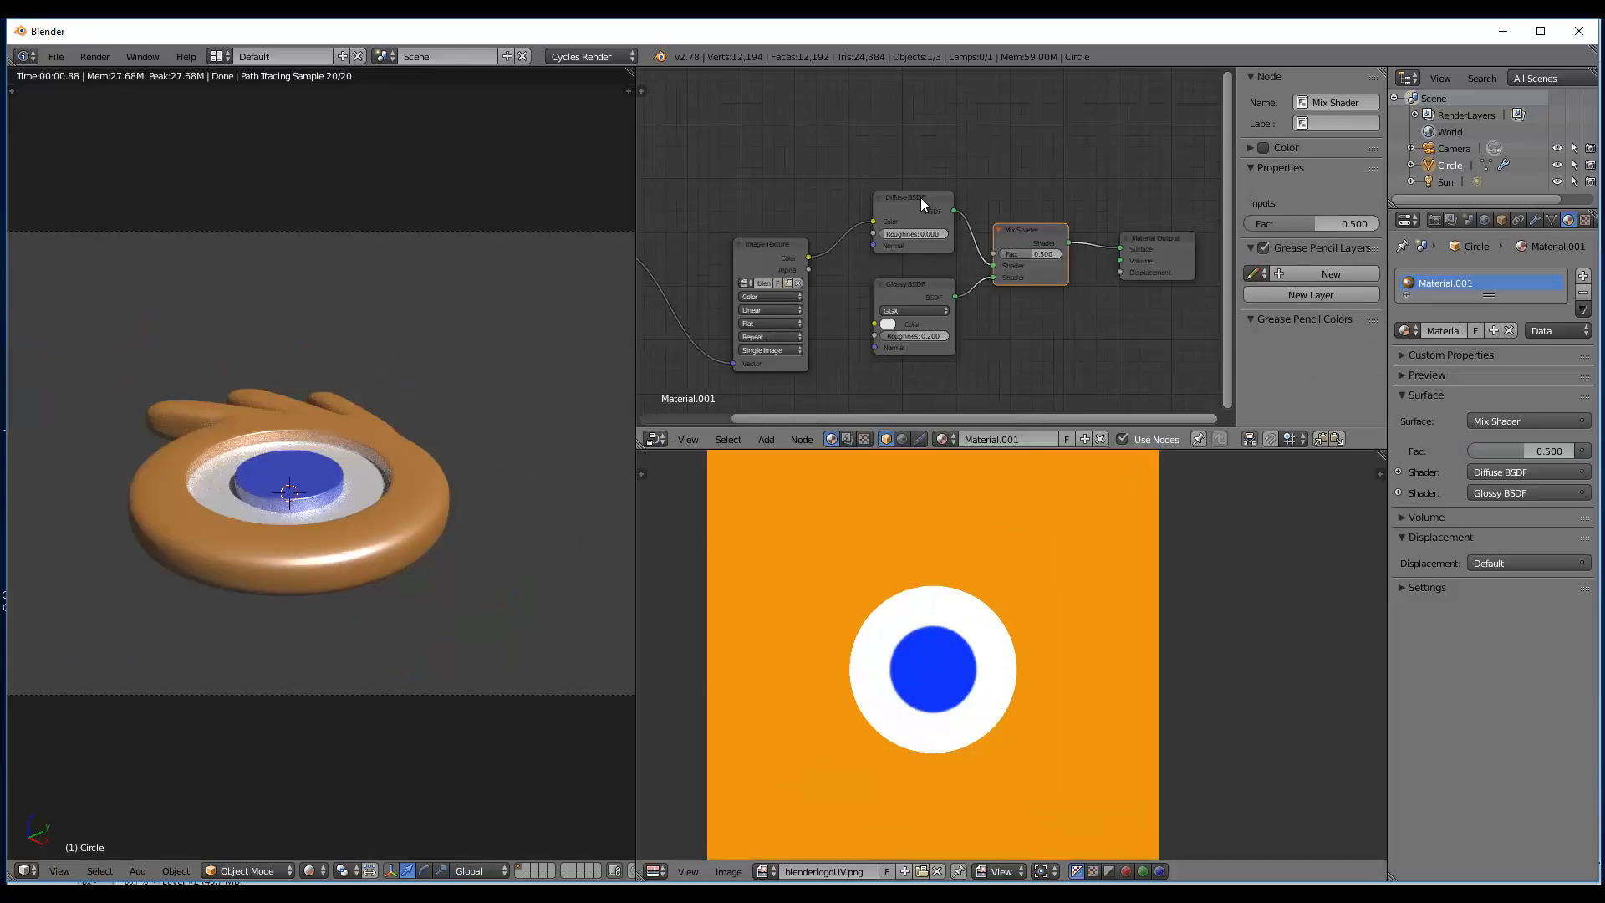
- Move the Diffuse BSDF node closer to the Glossy BSDF and add a Fresnel node above it, feeding the Mix Shader's Fac
click(921, 199)
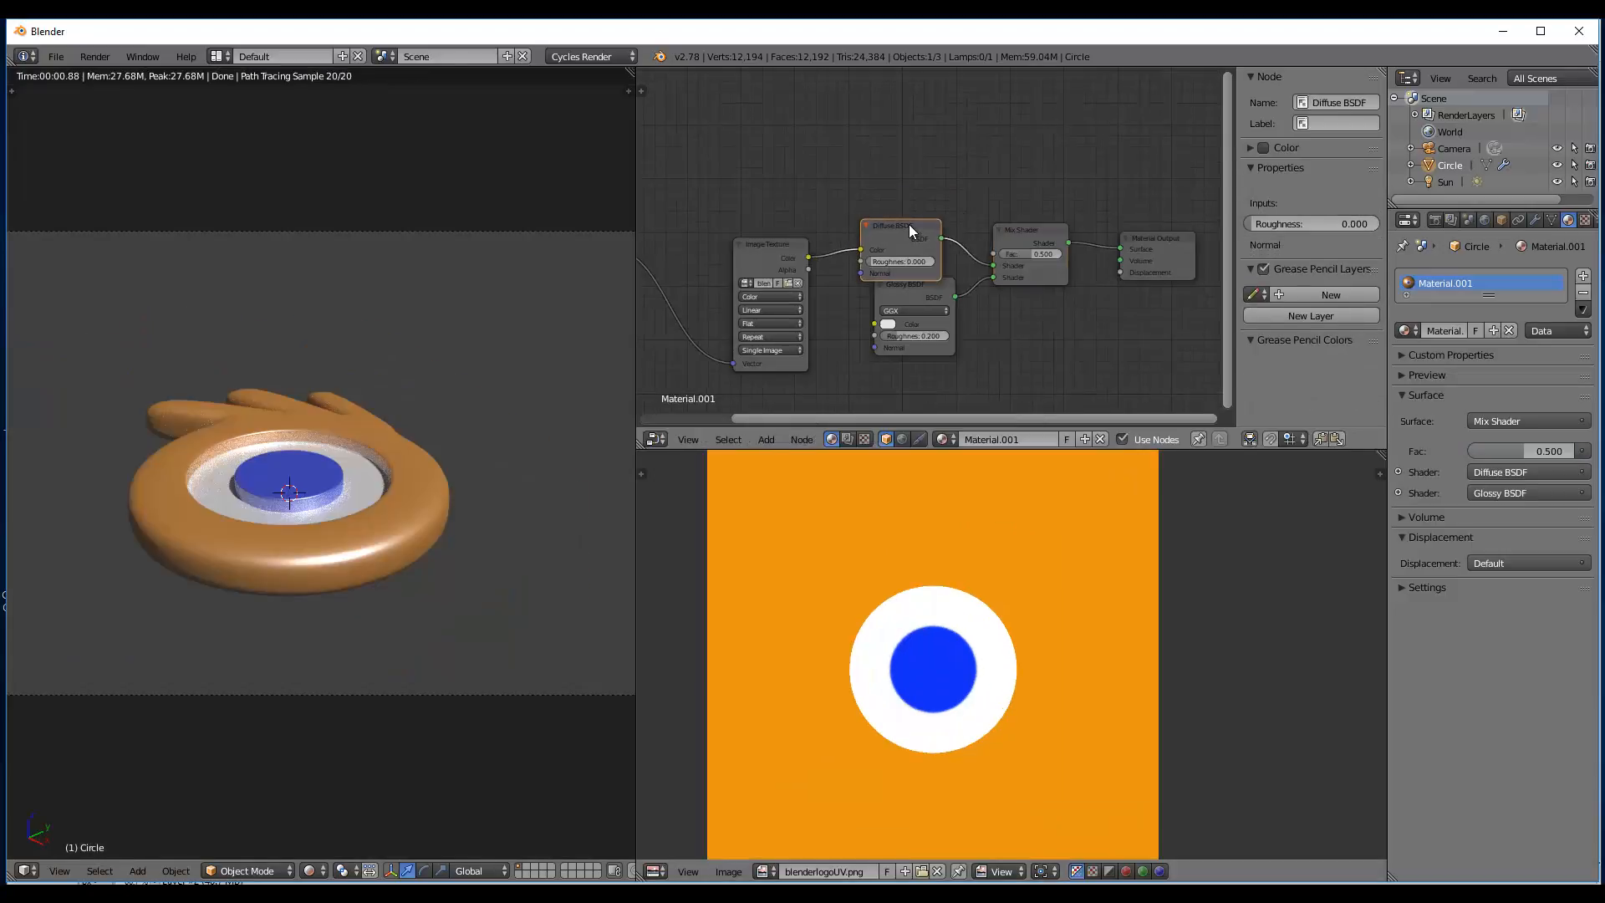
key(shift+a)
mouse_move(852, 157)
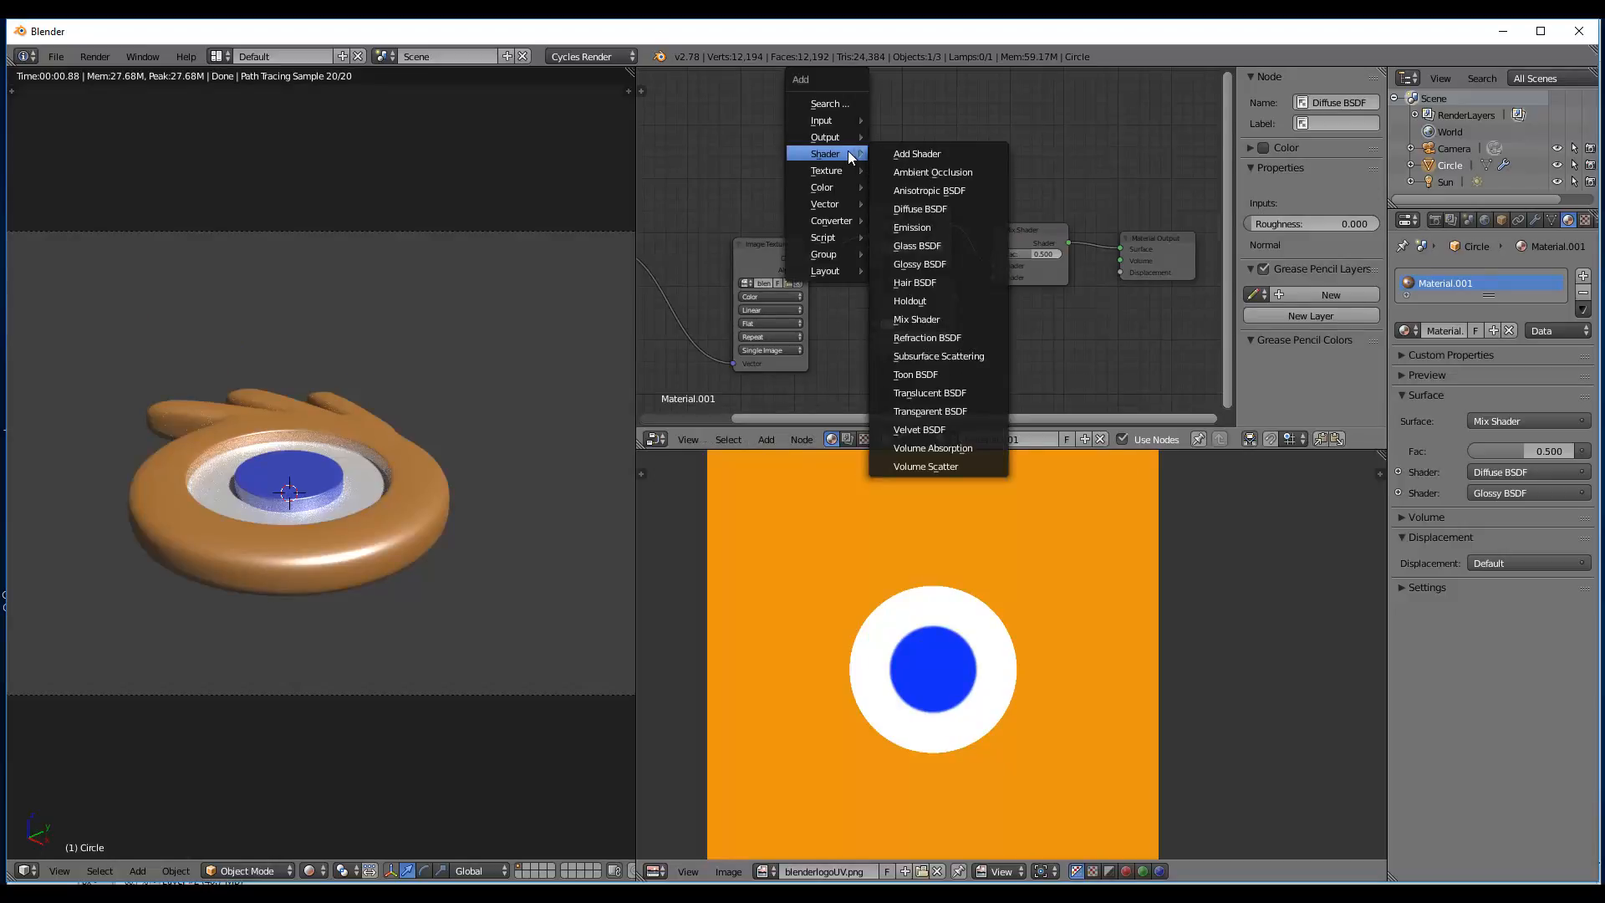
mouse_move(840, 125)
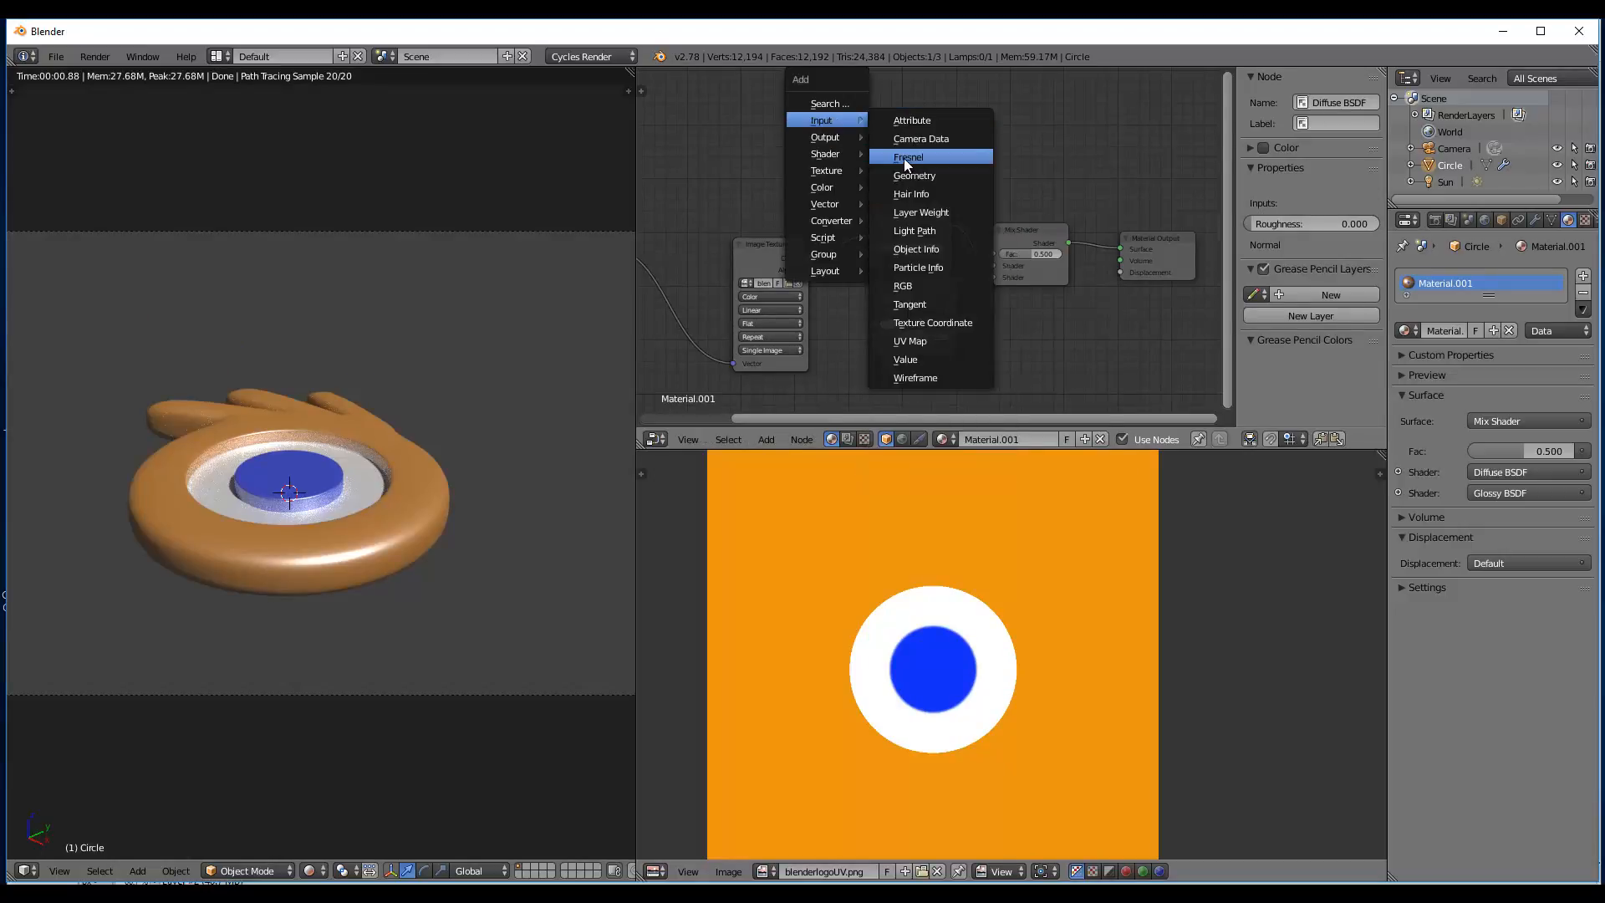
click(905, 158)
click(867, 147)
drag(936, 167, 992, 254)
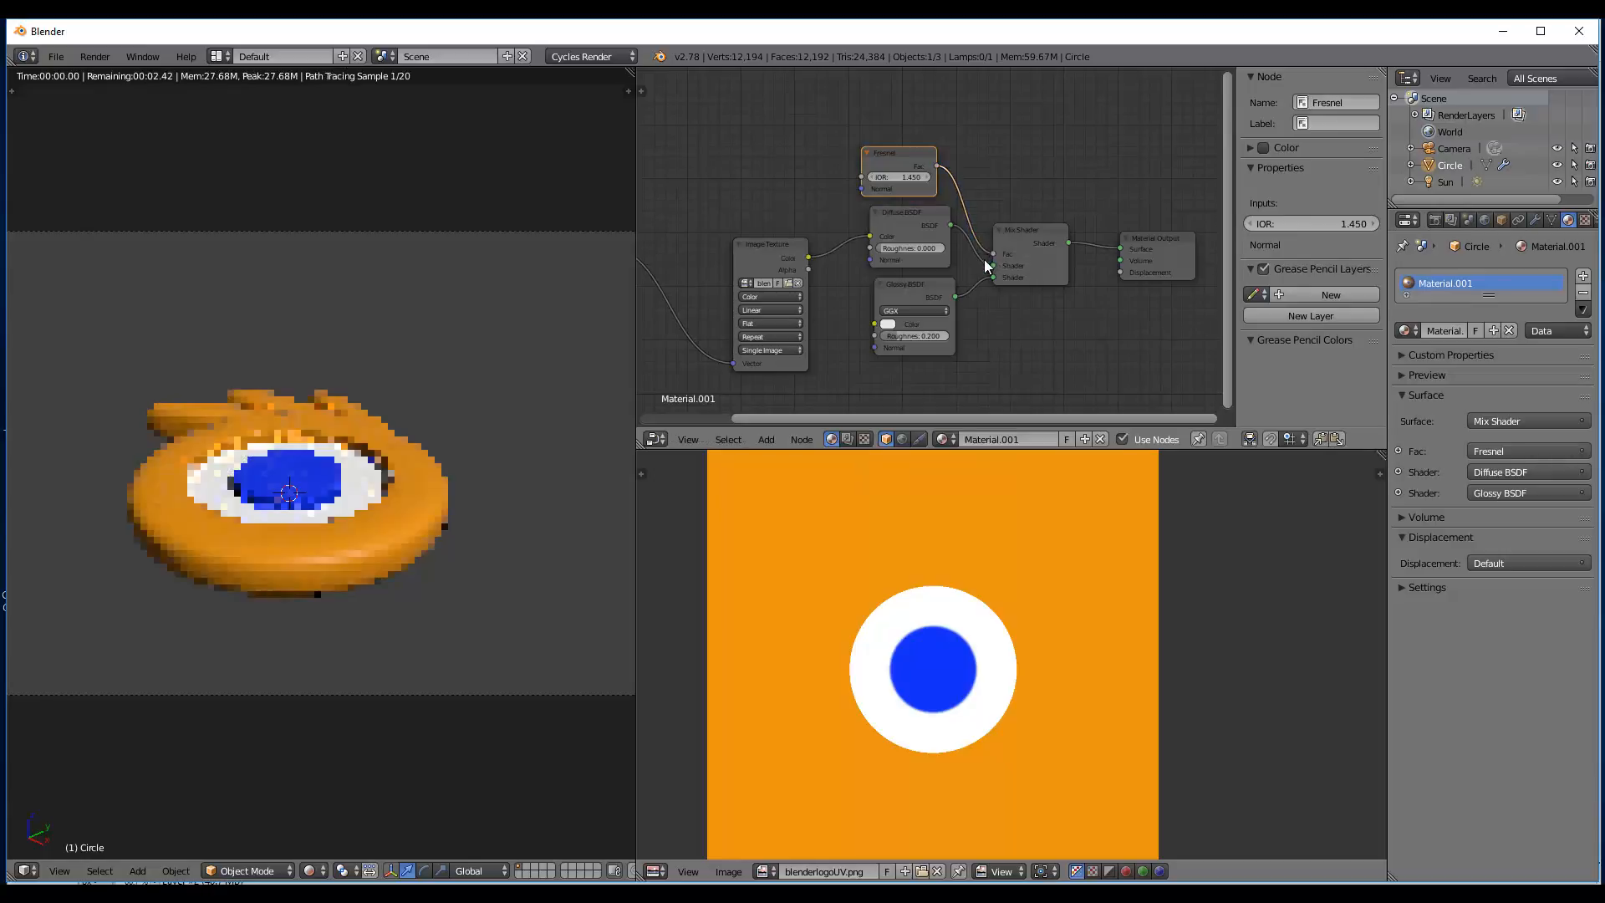
- Insert a MixRGB node into the link between the Fresnel node and the Mix Shader's Fac input
scroll(920, 193, up, 2)
key(shift+a)
mouse_move(912, 172)
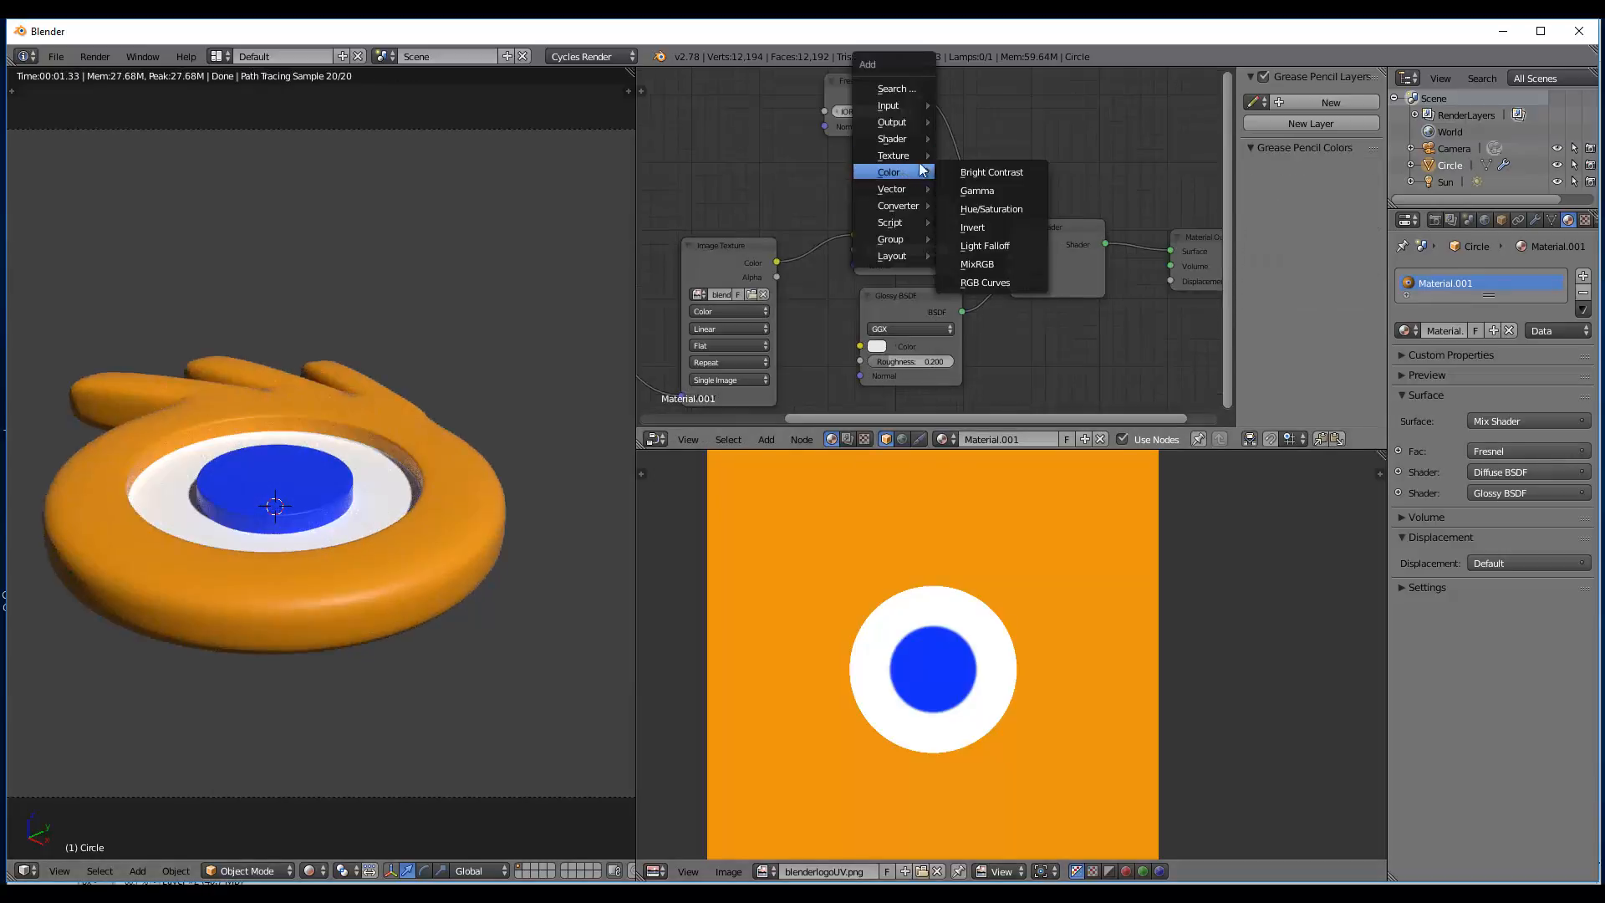
click(974, 236)
click(972, 108)
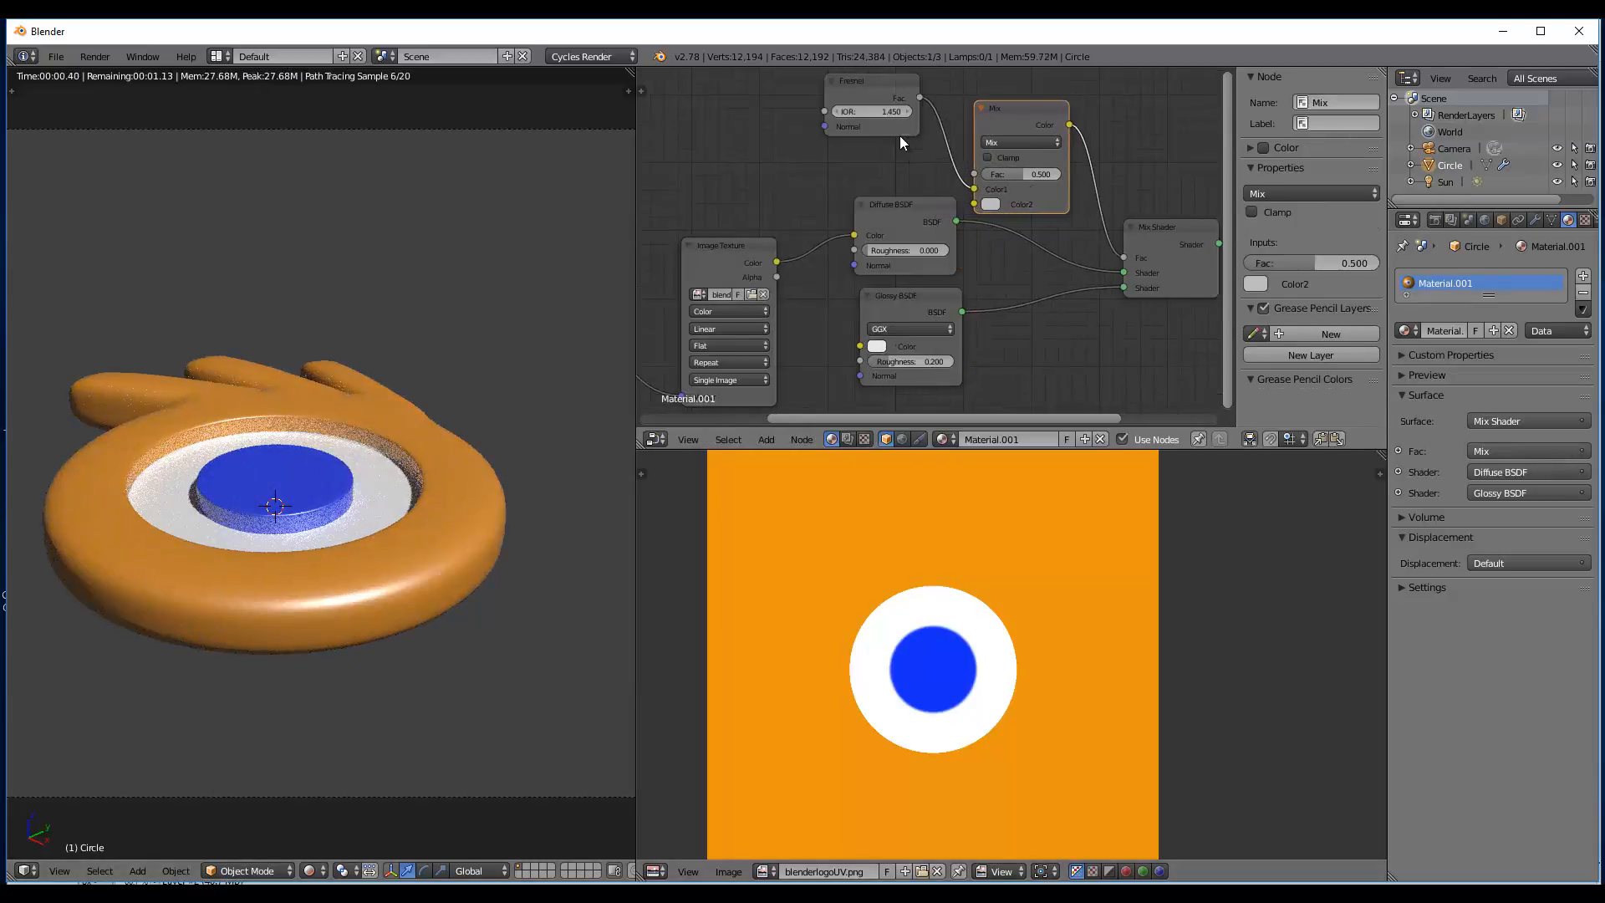
- Connect the Image Texture's Color output to the MixRGB node's Color2 and set its Fac to 0.300
middle_drag(805, 229, 784, 313)
drag(755, 346, 993, 269)
scroll(866, 311, up, 2)
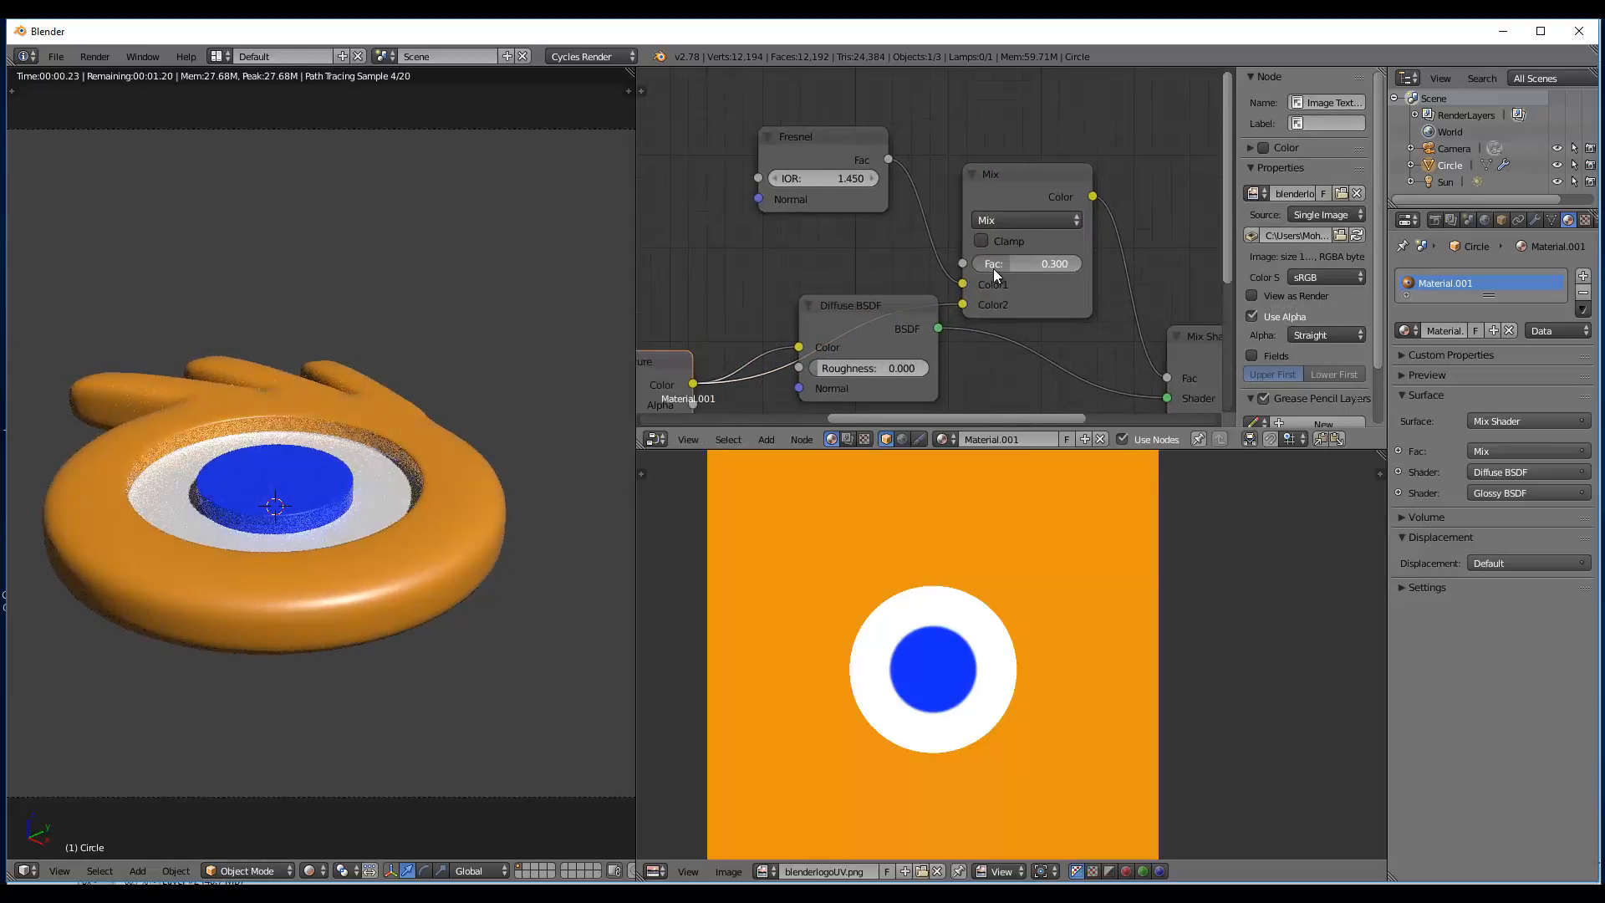
scroll(259, 524, down, 2)
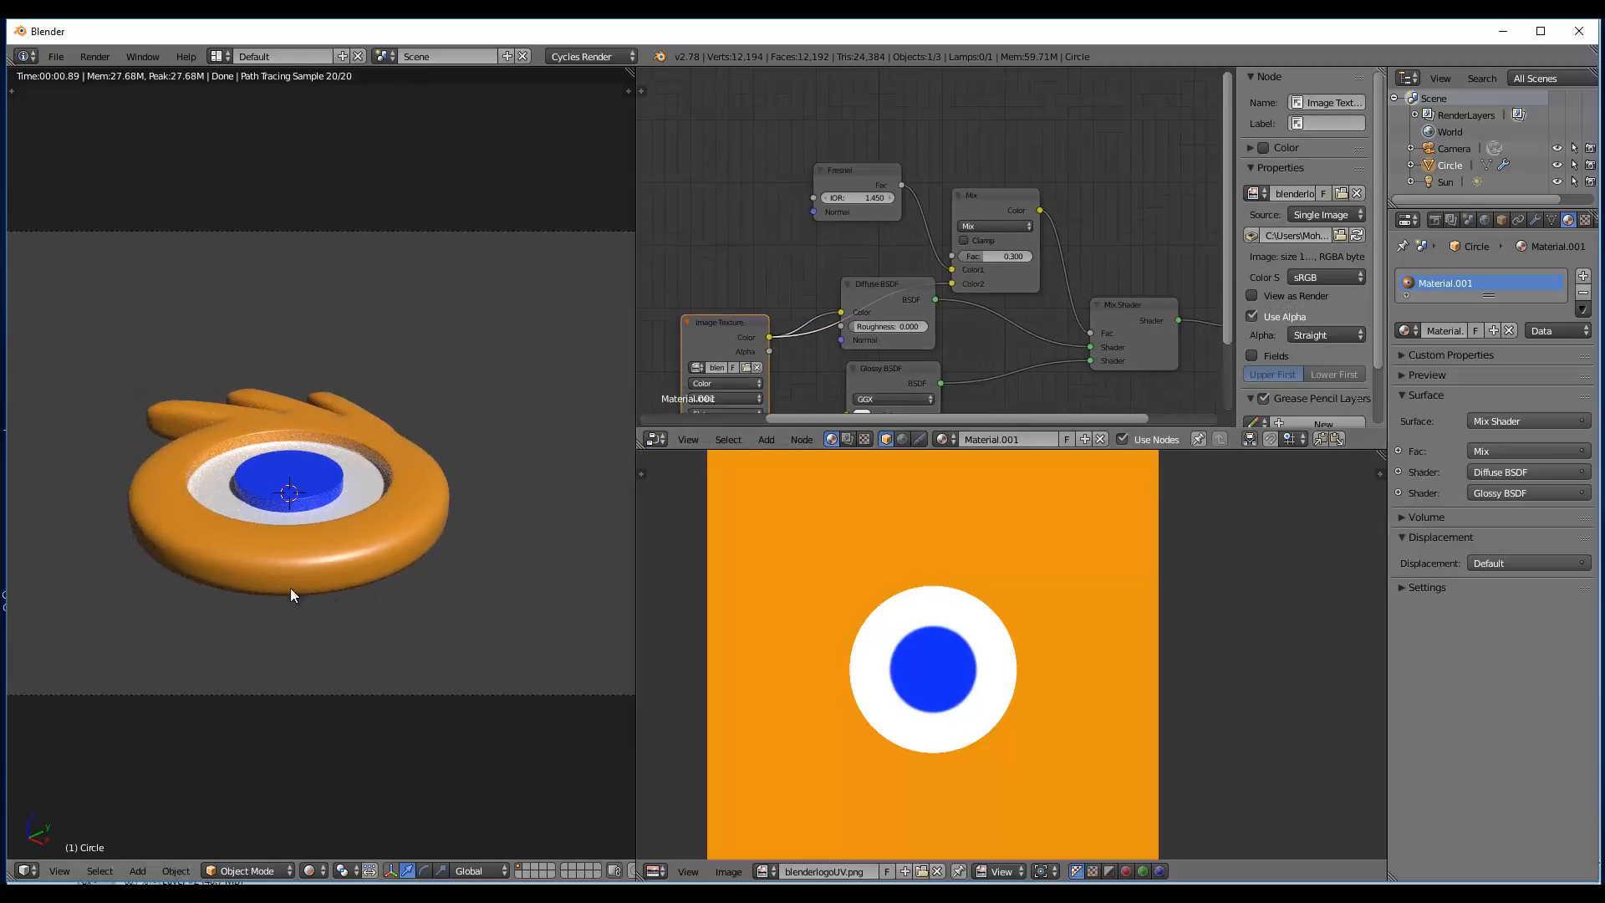
- Leave rendered shading in the 3D viewport and add a plane mesh to the scene
key(shift+z)
key(shift+a)
mouse_move(269, 495)
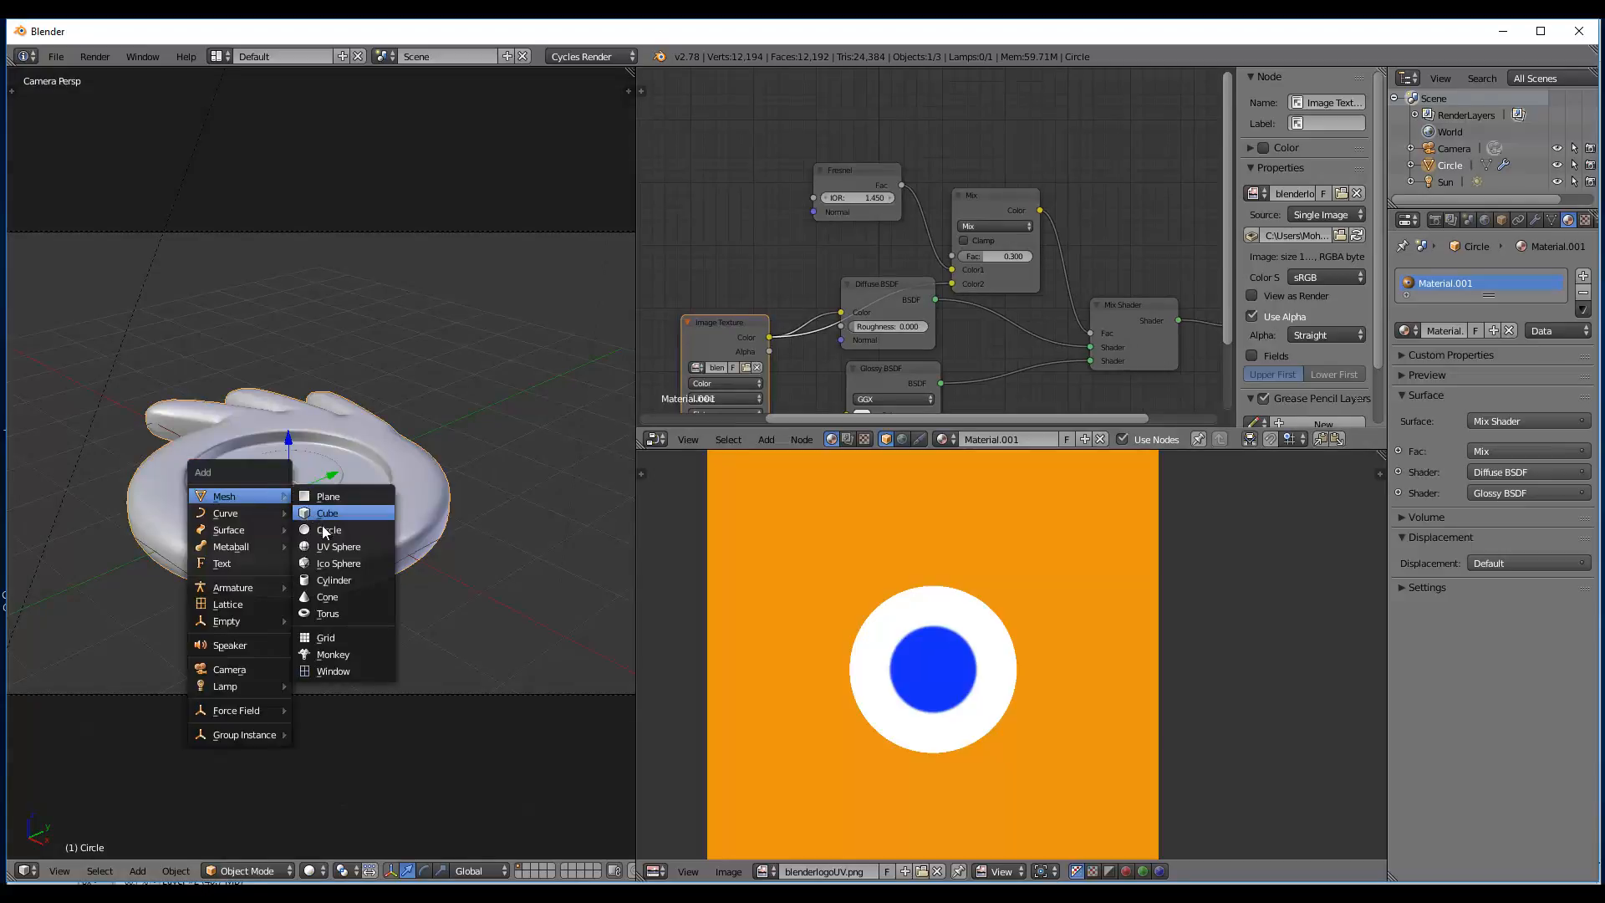
click(330, 495)
- In front view, lower the plane along Z to the underside of the disc
key(KP_1)
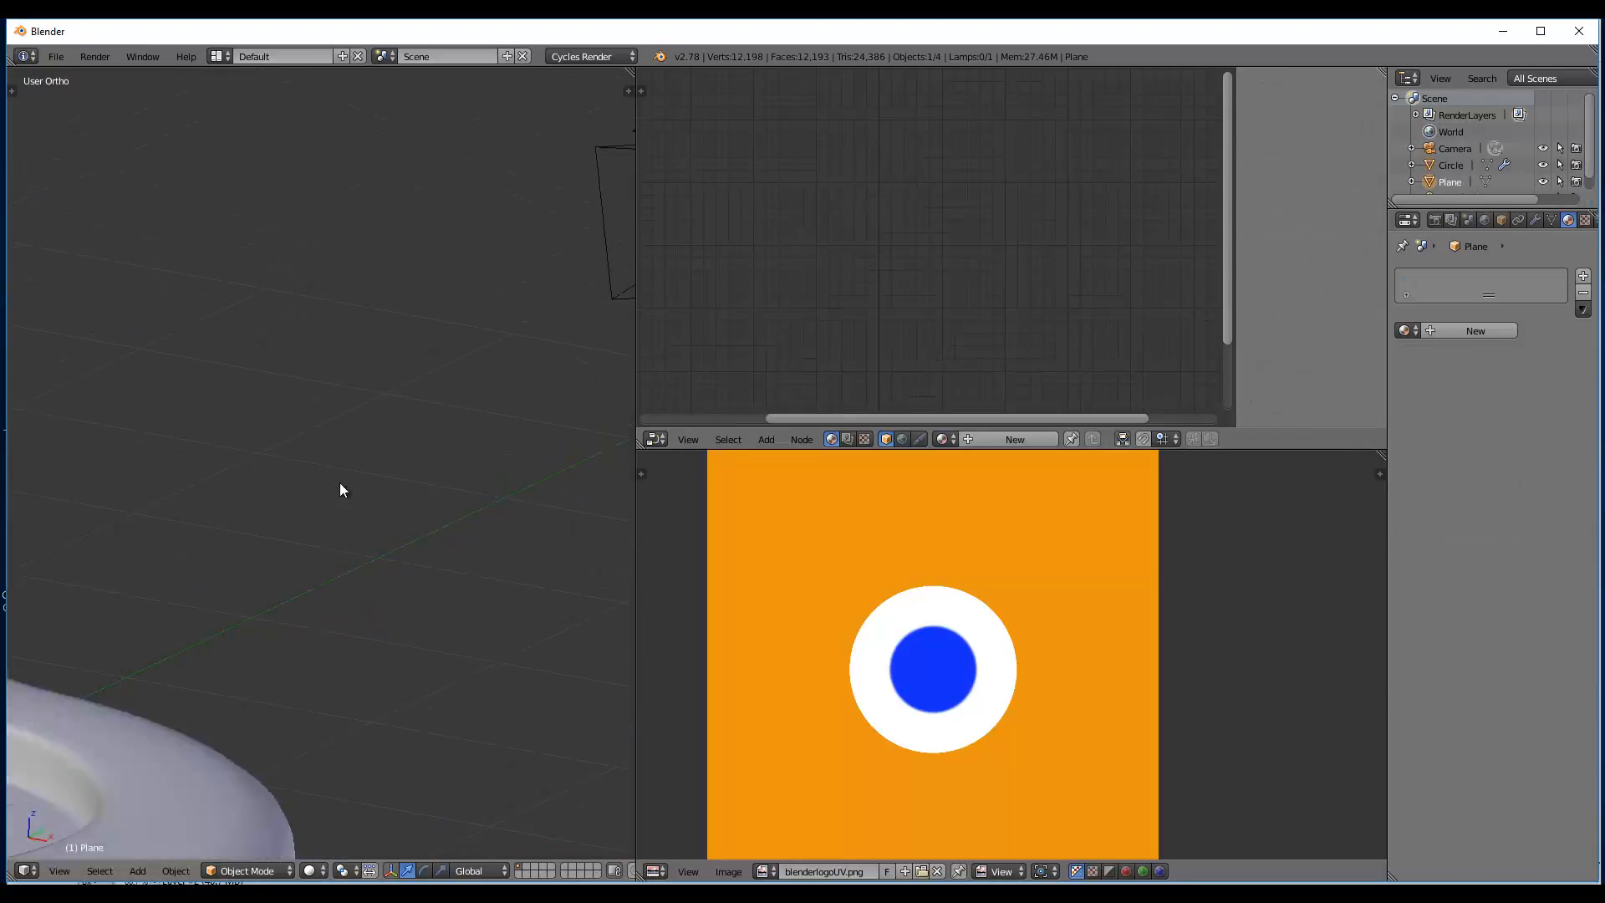
key(KP_Decimal)
scroll(359, 487, down, 1)
key(g)
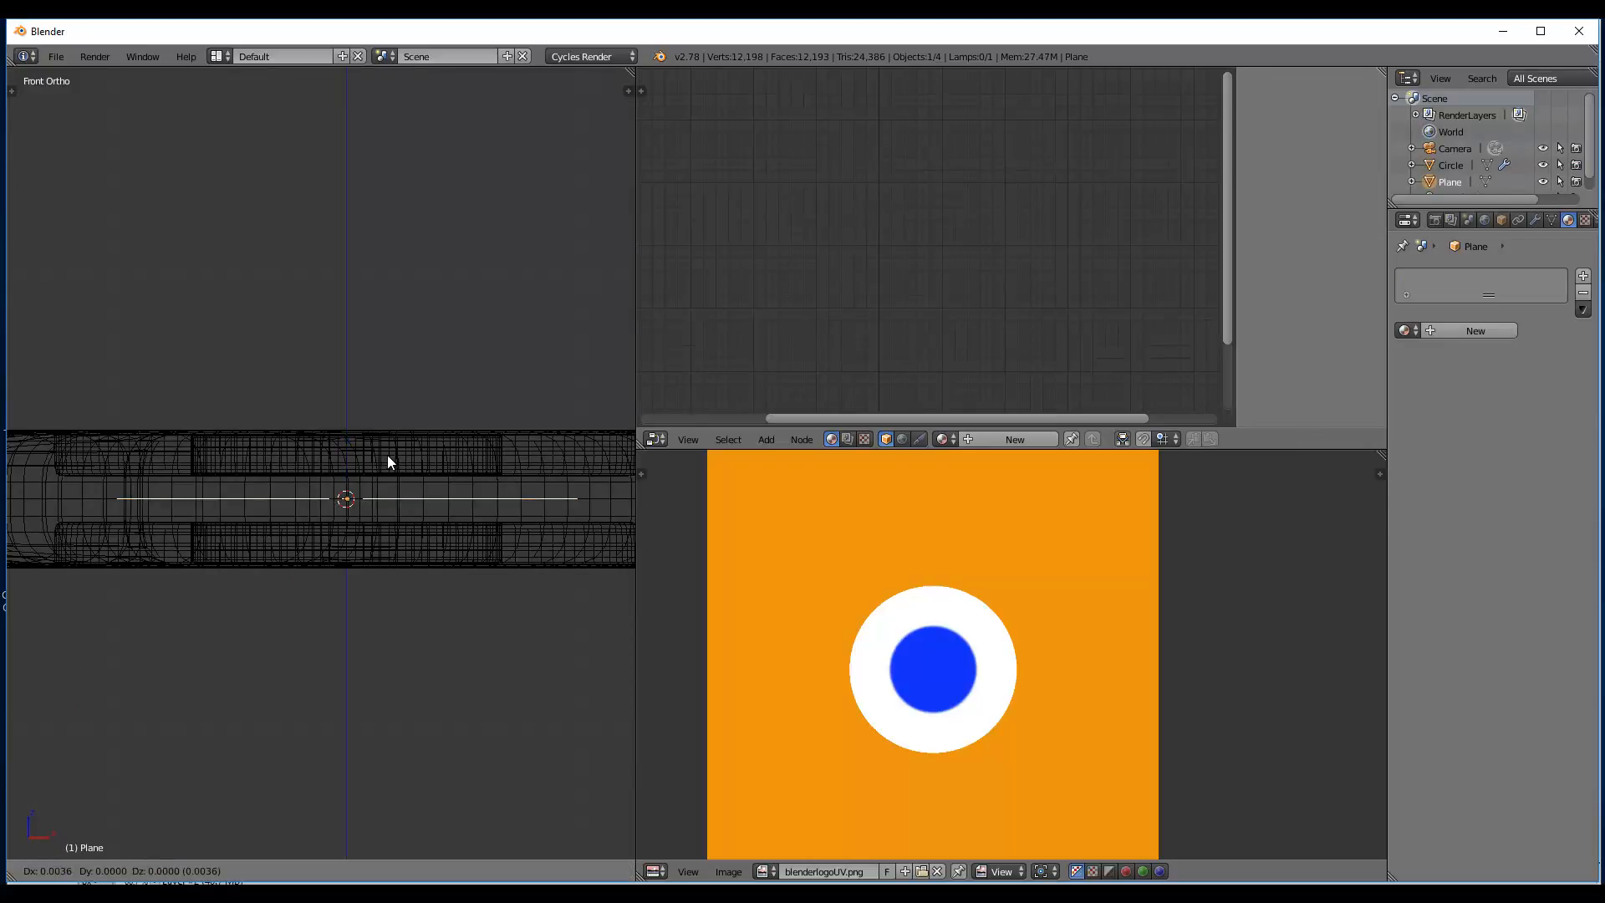
key(z)
click(373, 520)
- Scale the plane up into a large floor extending past the camera frame and return to the camera view
scroll(373, 520, down, 5)
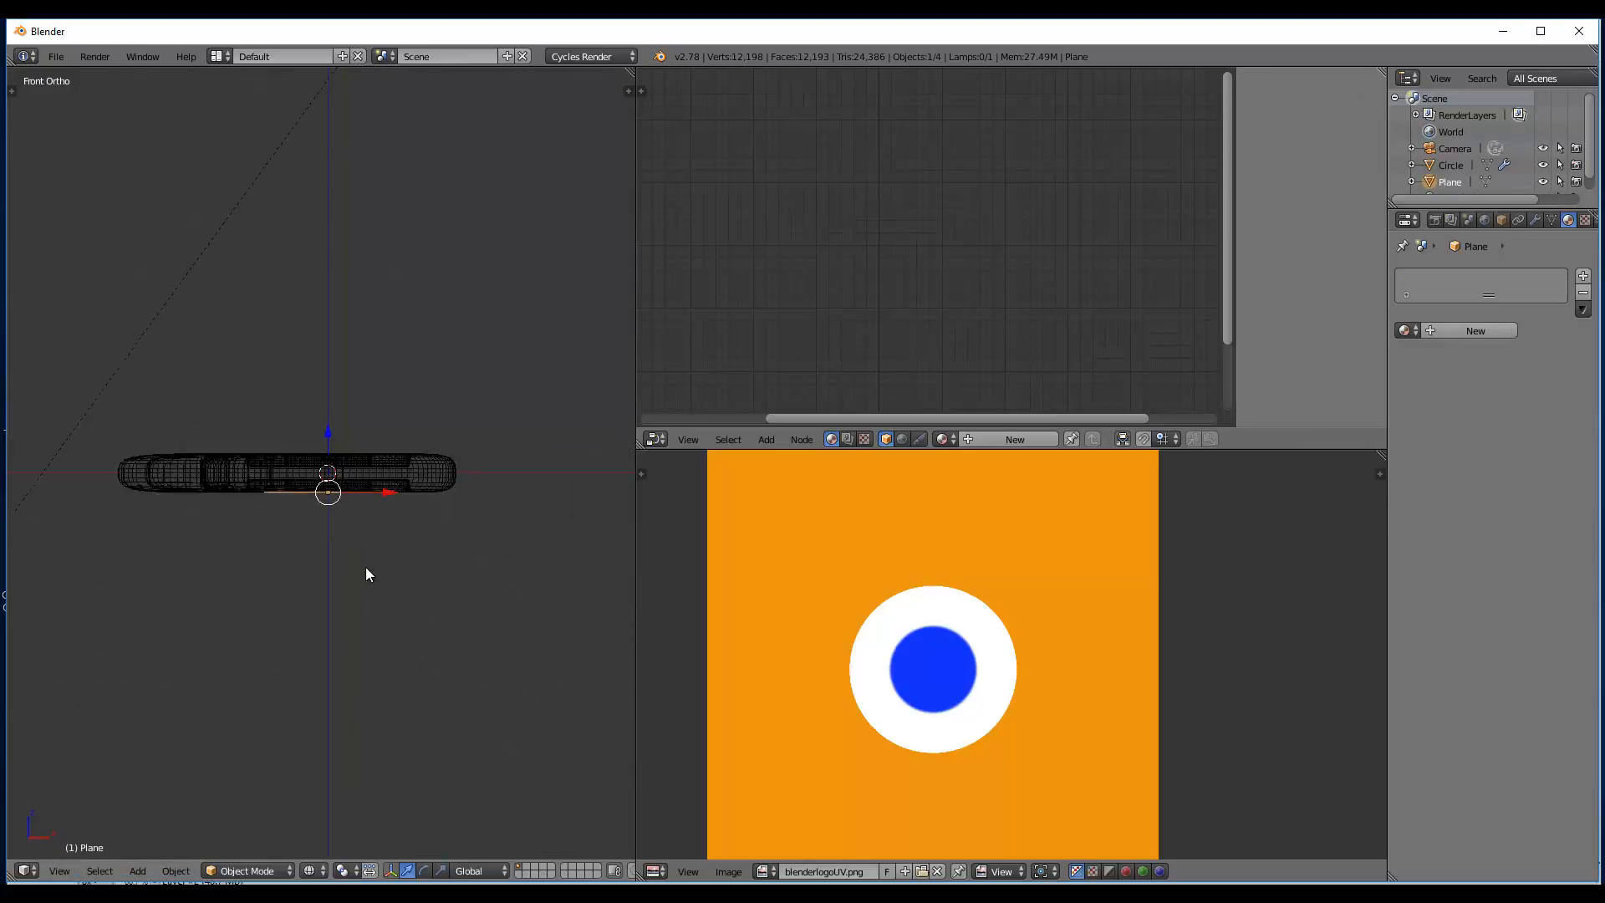
middle_drag(490, 598, 436, 643)
key(KP_0)
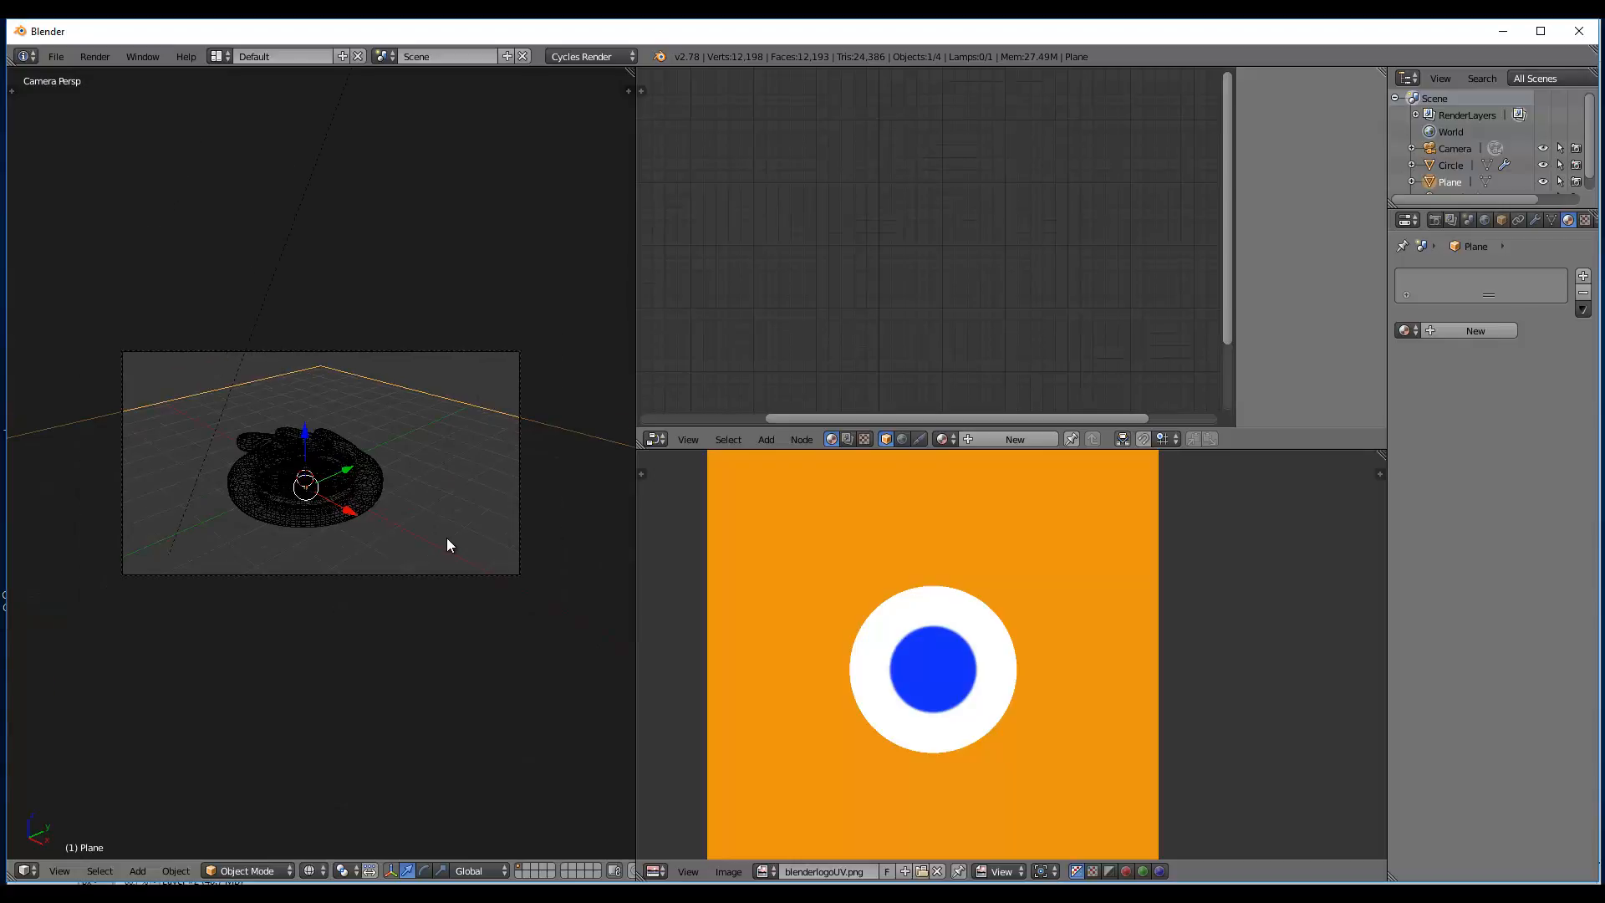
- Select the camera, reframe the disc and floor using fly navigation, and preview the result in rendered shading
right_click(480, 573)
key(shift+f)
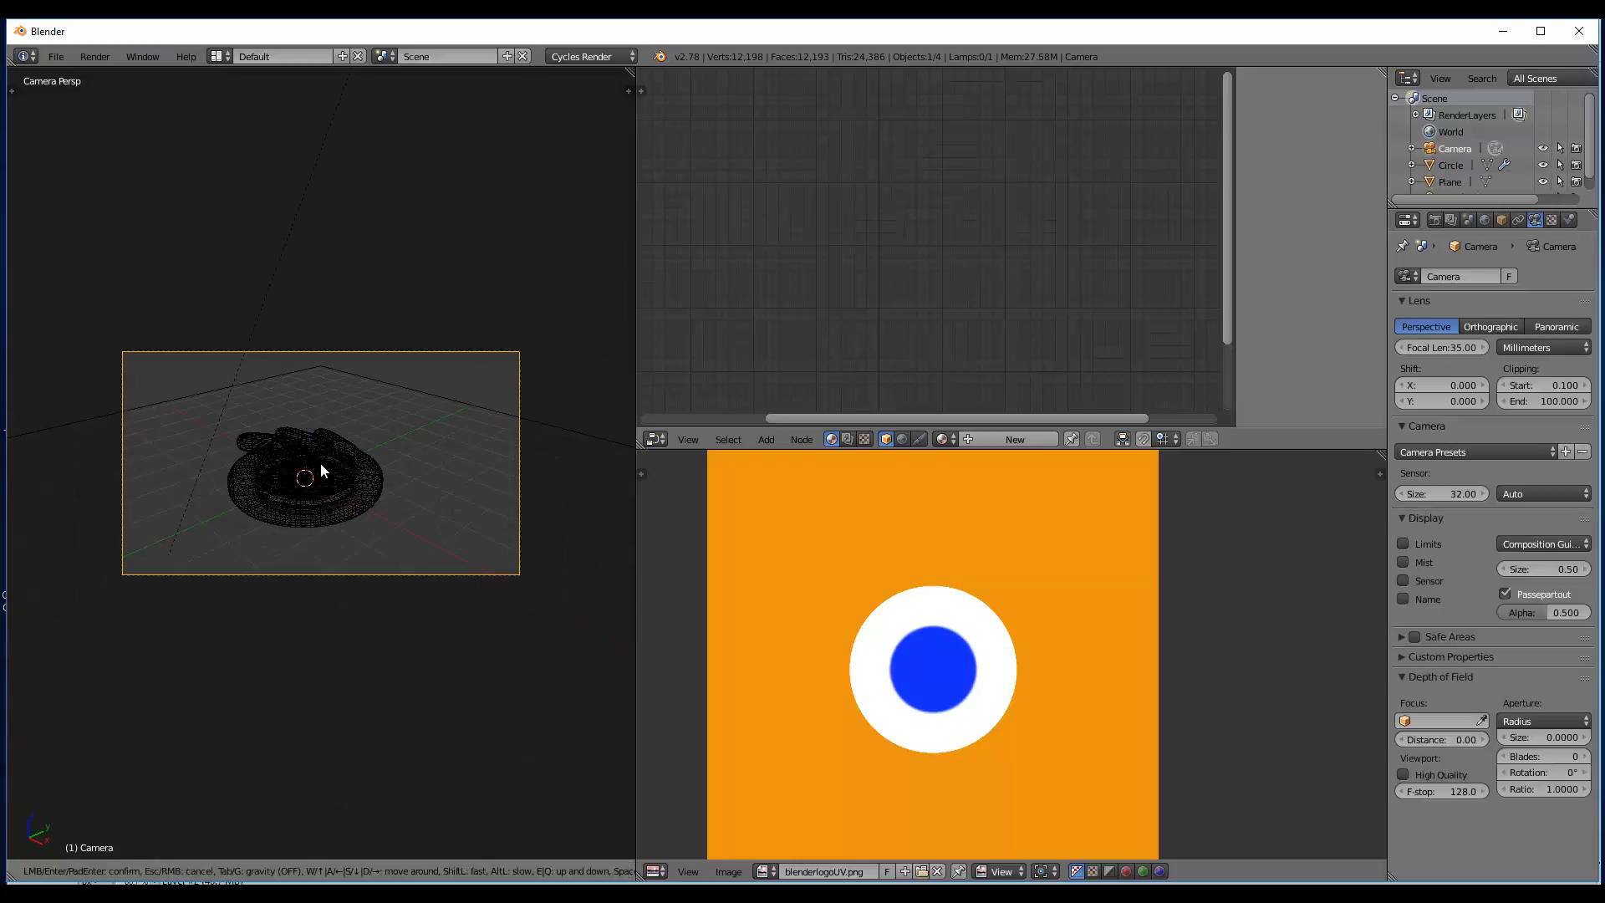
click(320, 463)
key(shift+z)
key(Home)
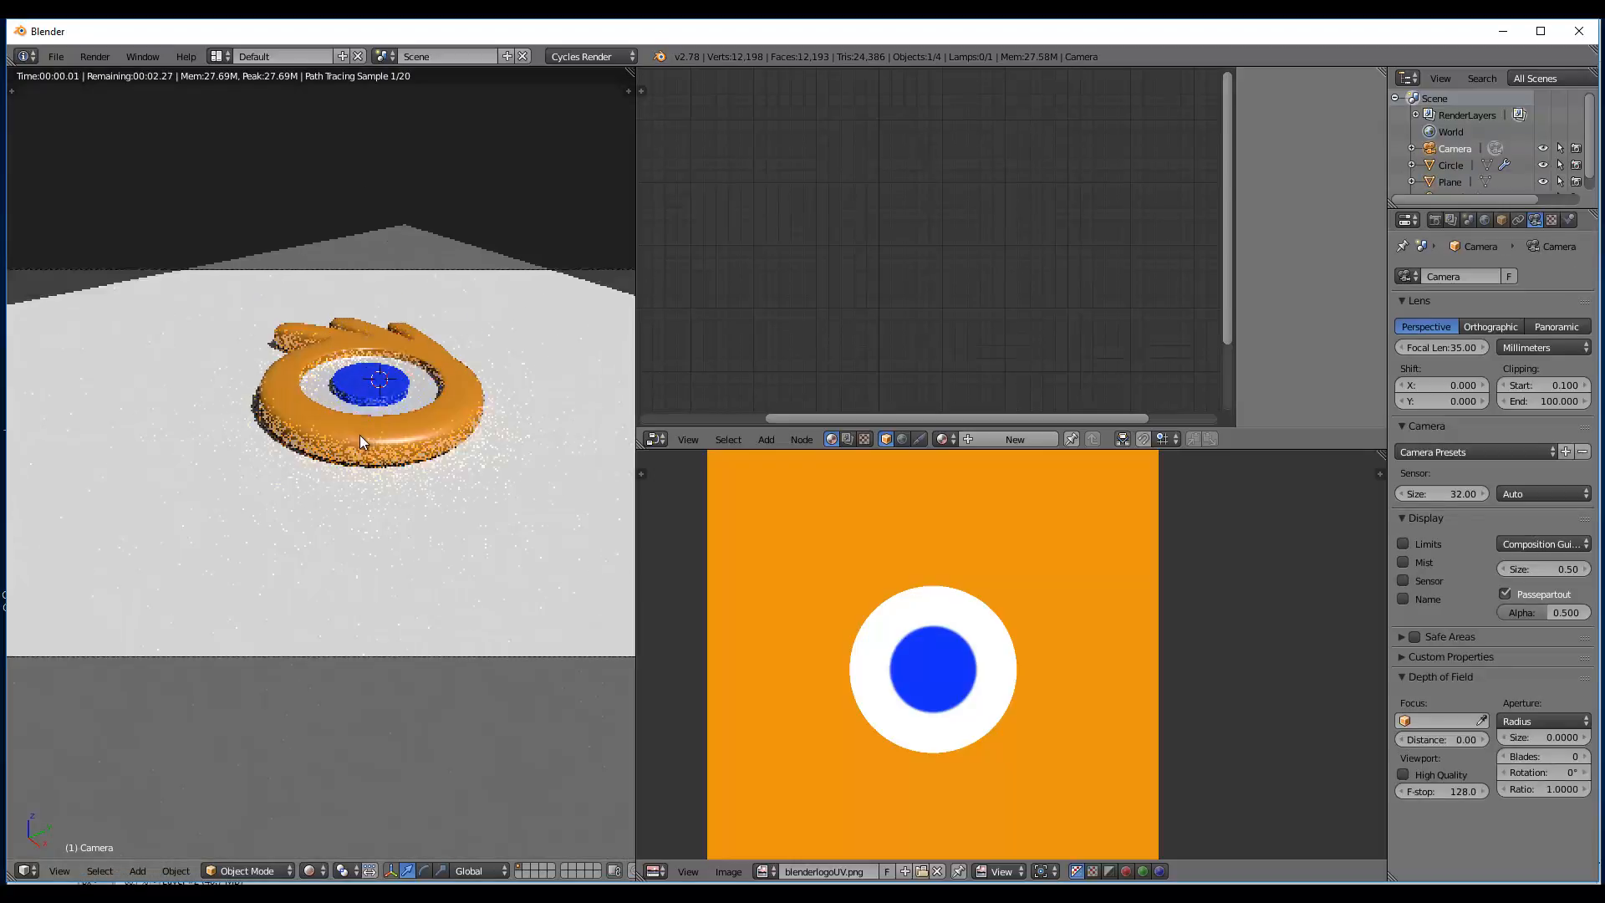
- Move the disc across the floor with Z locked, about 1.15 in X and -1.38 in Y, and switch the viewport to solid shading
right_click(385, 415)
key(shift+z)
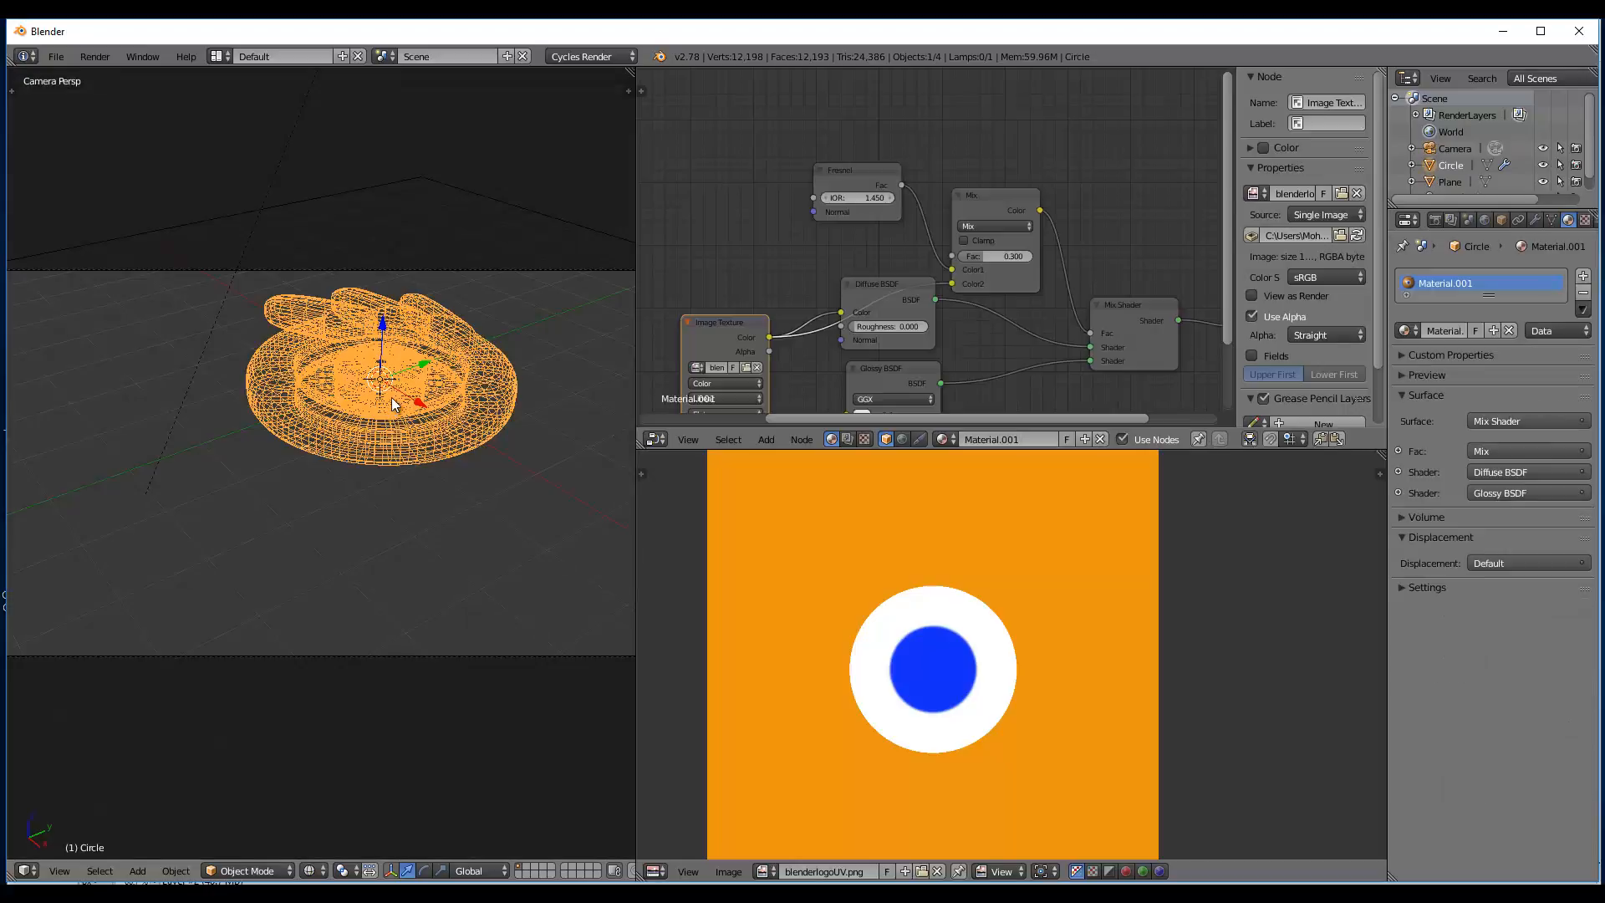
key(g)
right_click(399, 405)
scroll(384, 443, down, 5)
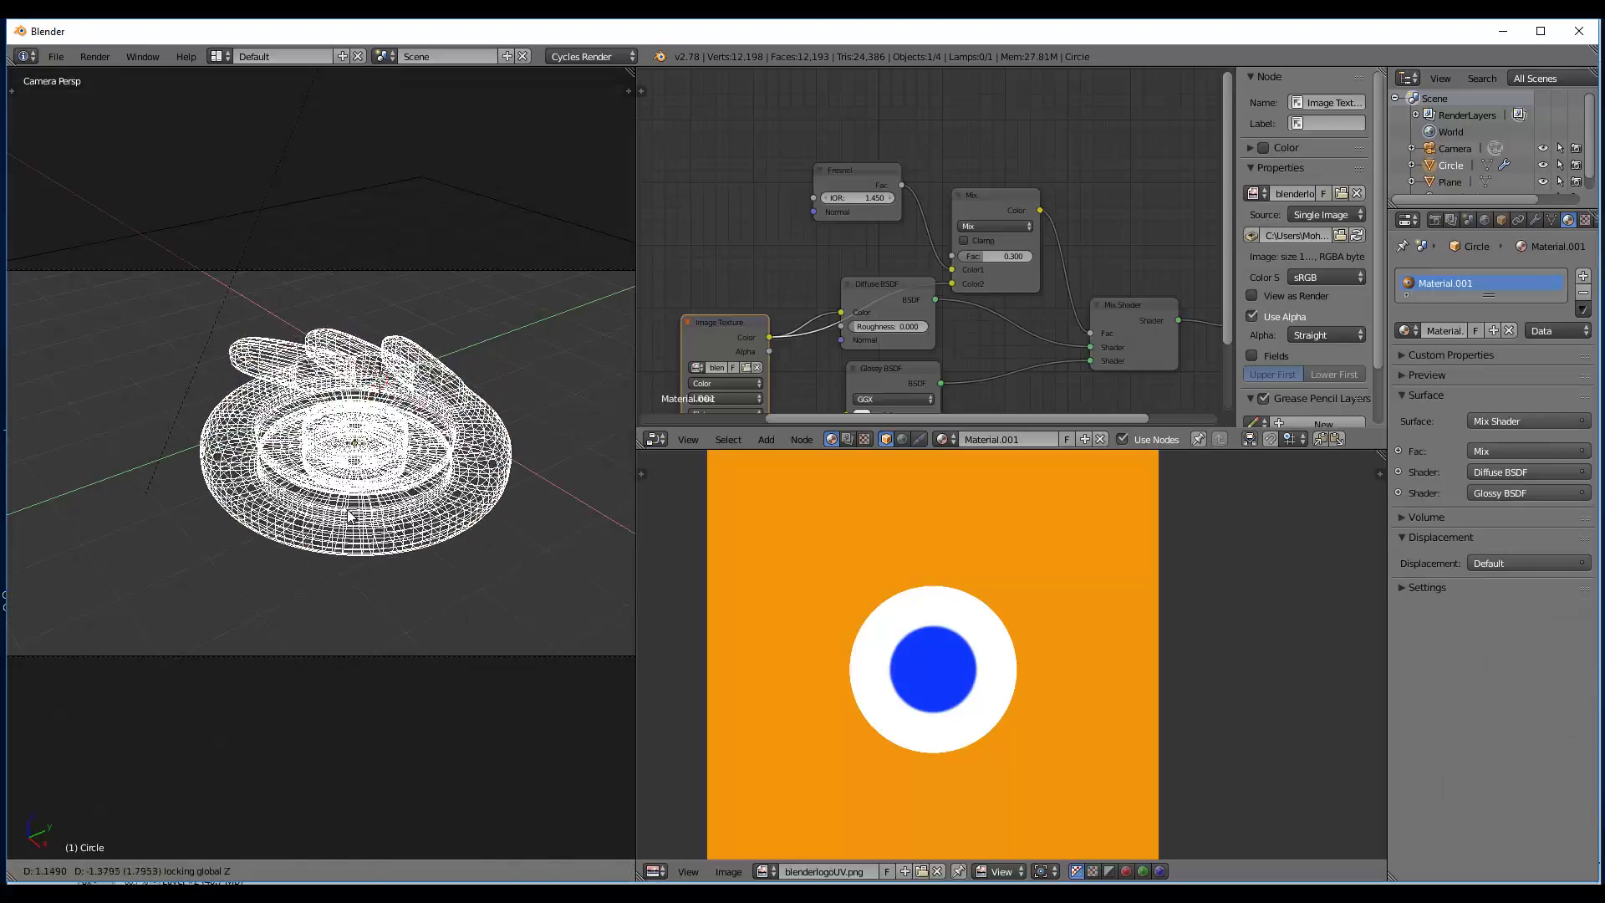
key(z)
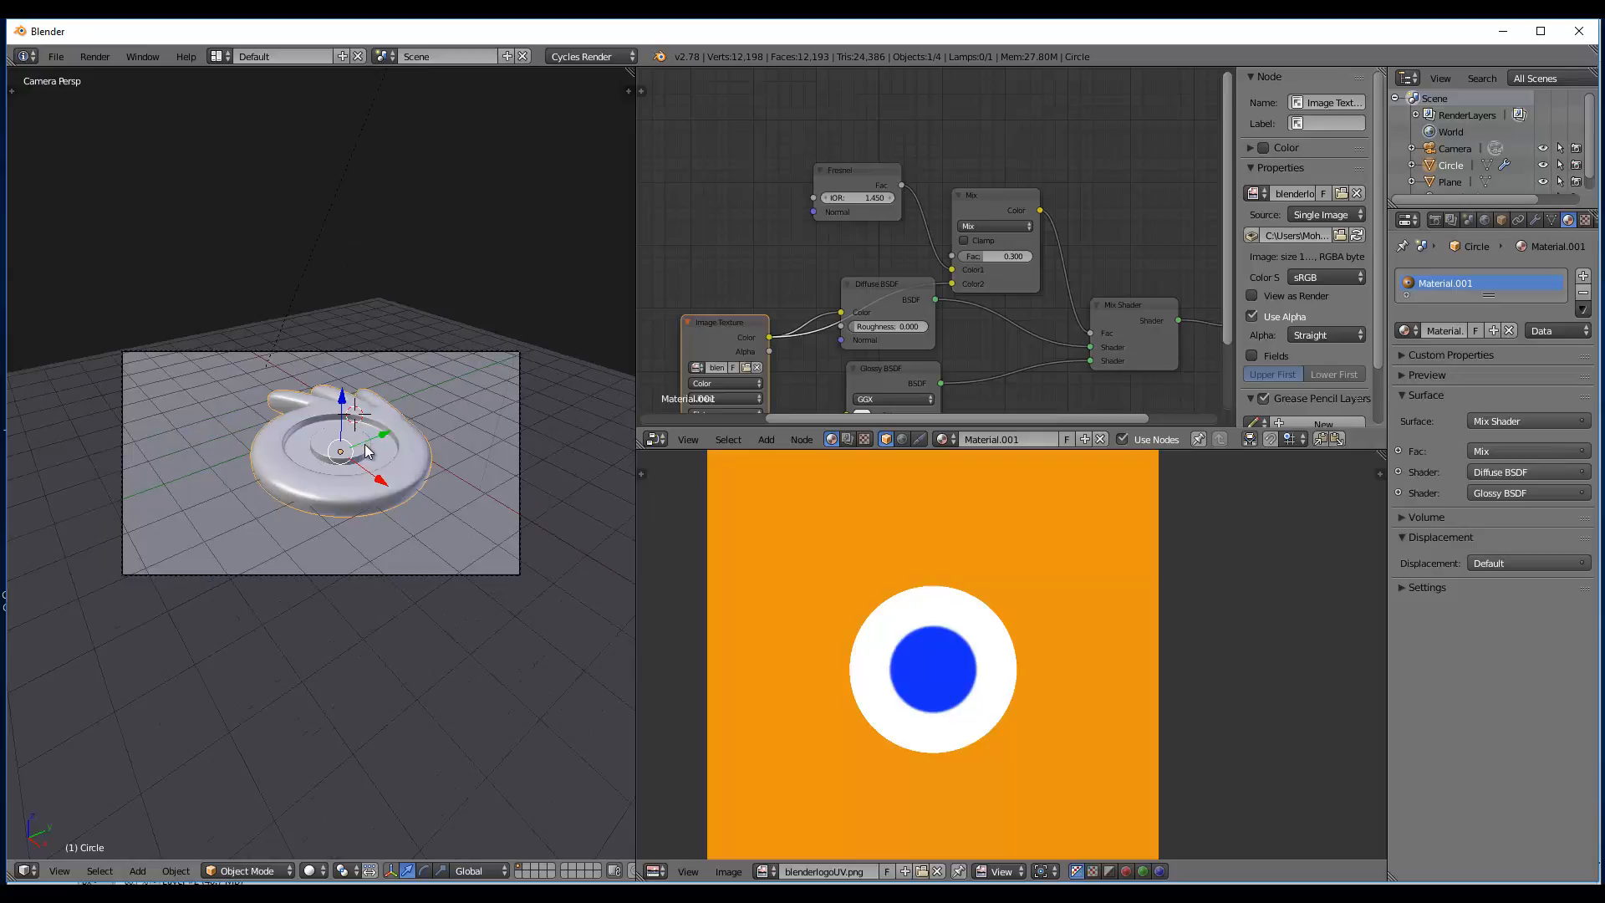
- Select the floor plane, switch the viewport to rendered shading, and give the floor a new material
key(shift+z)
key(Home)
key(shift+z)
right_click(510, 368)
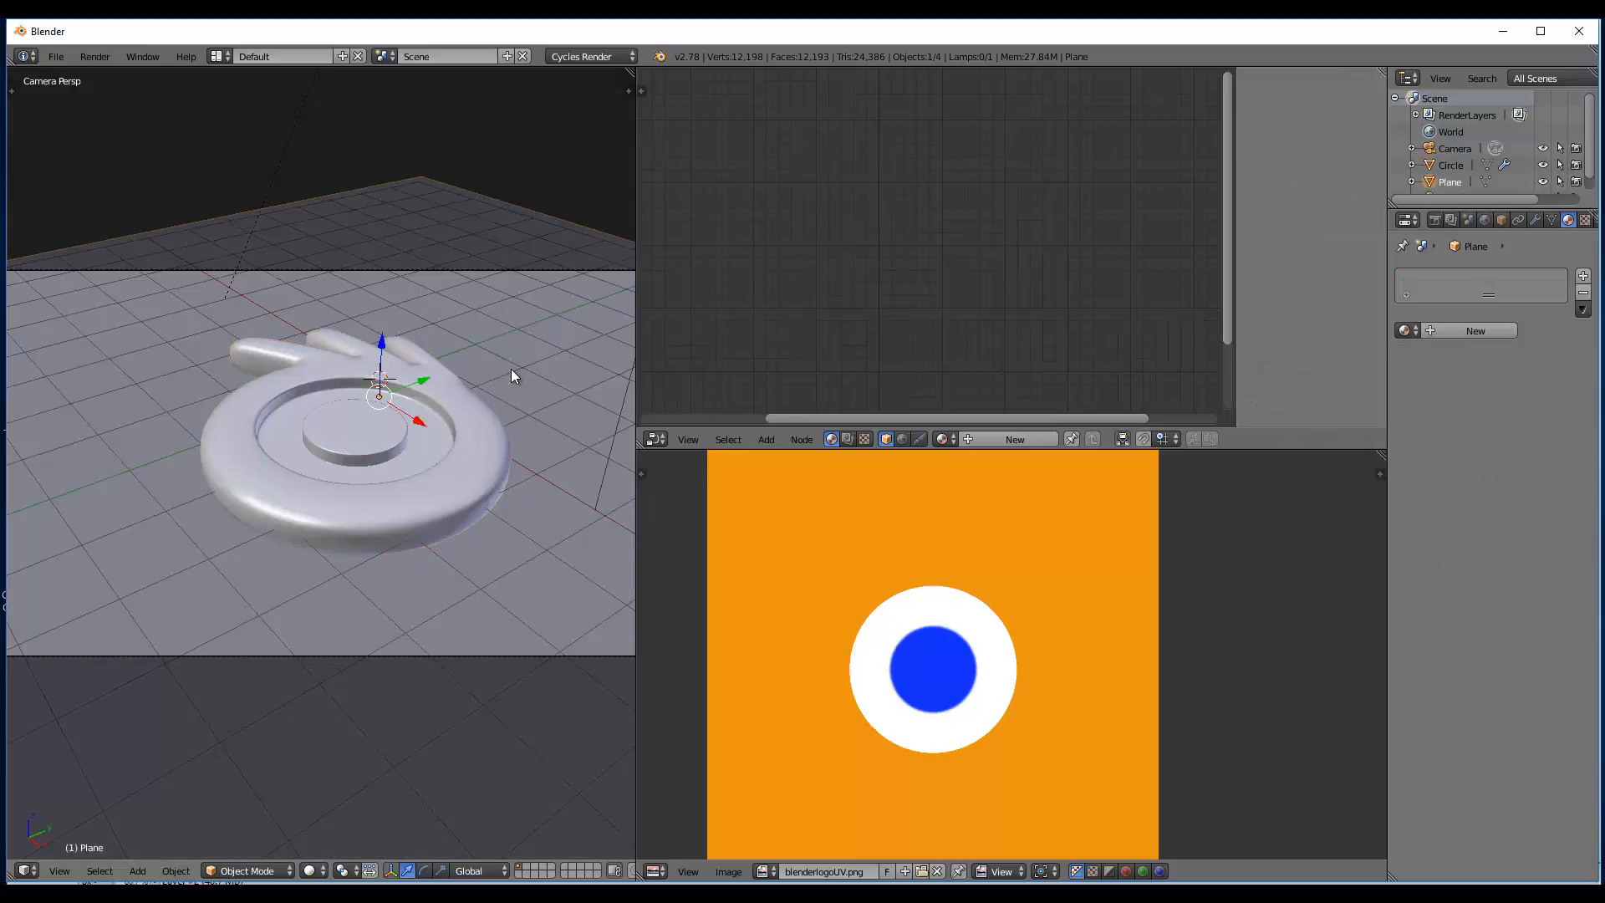
scroll(510, 374, down, 3)
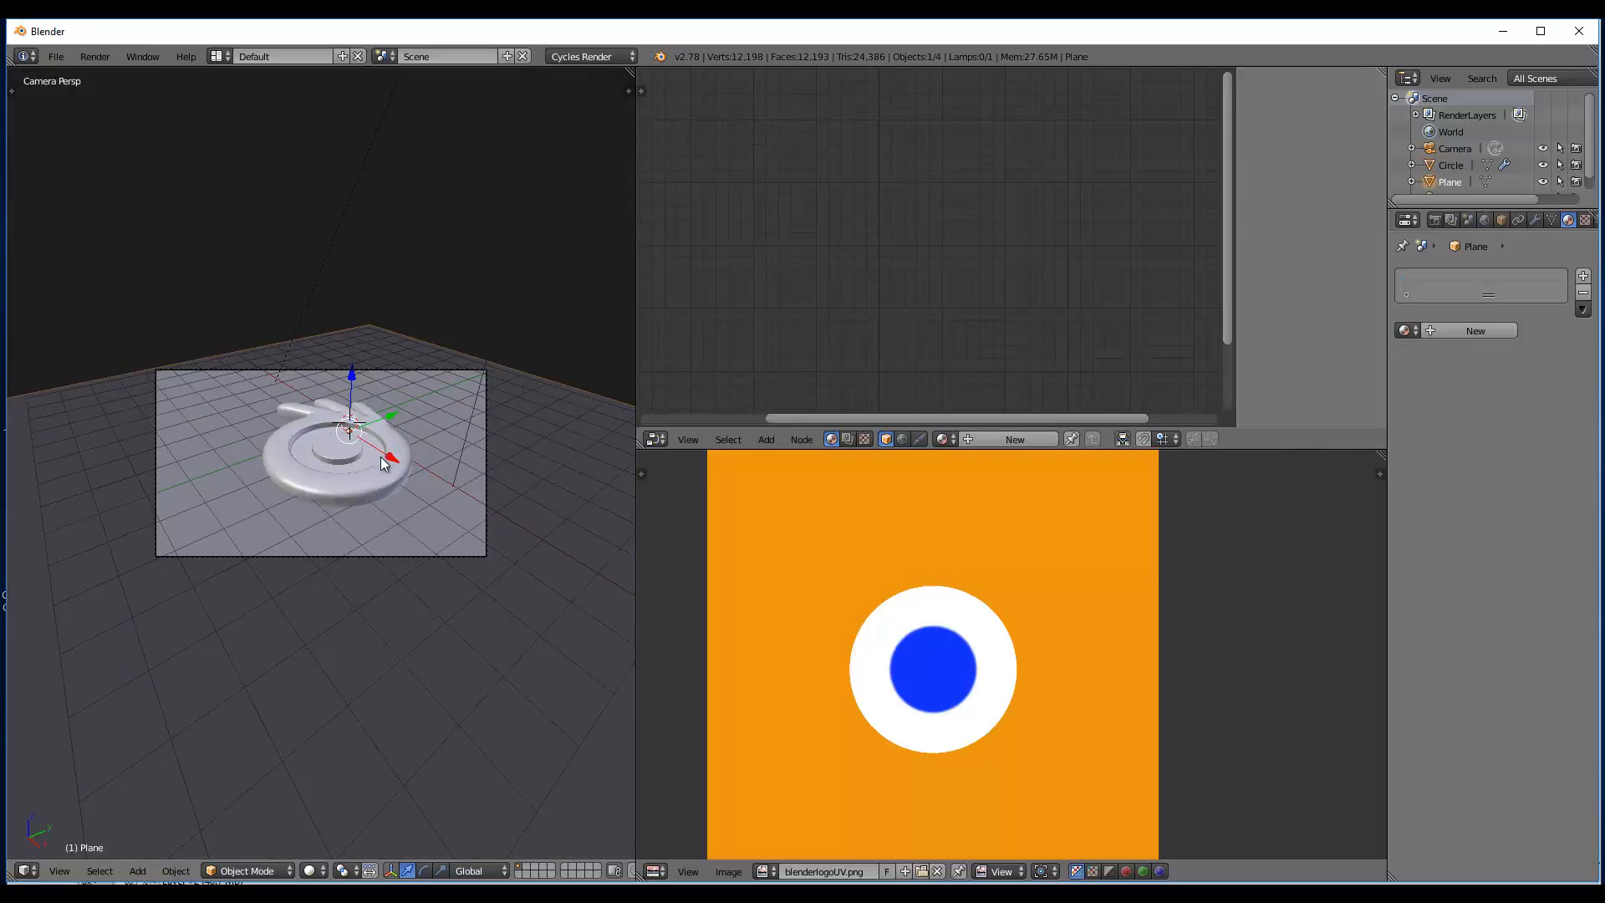
key(shift+z)
click(1006, 443)
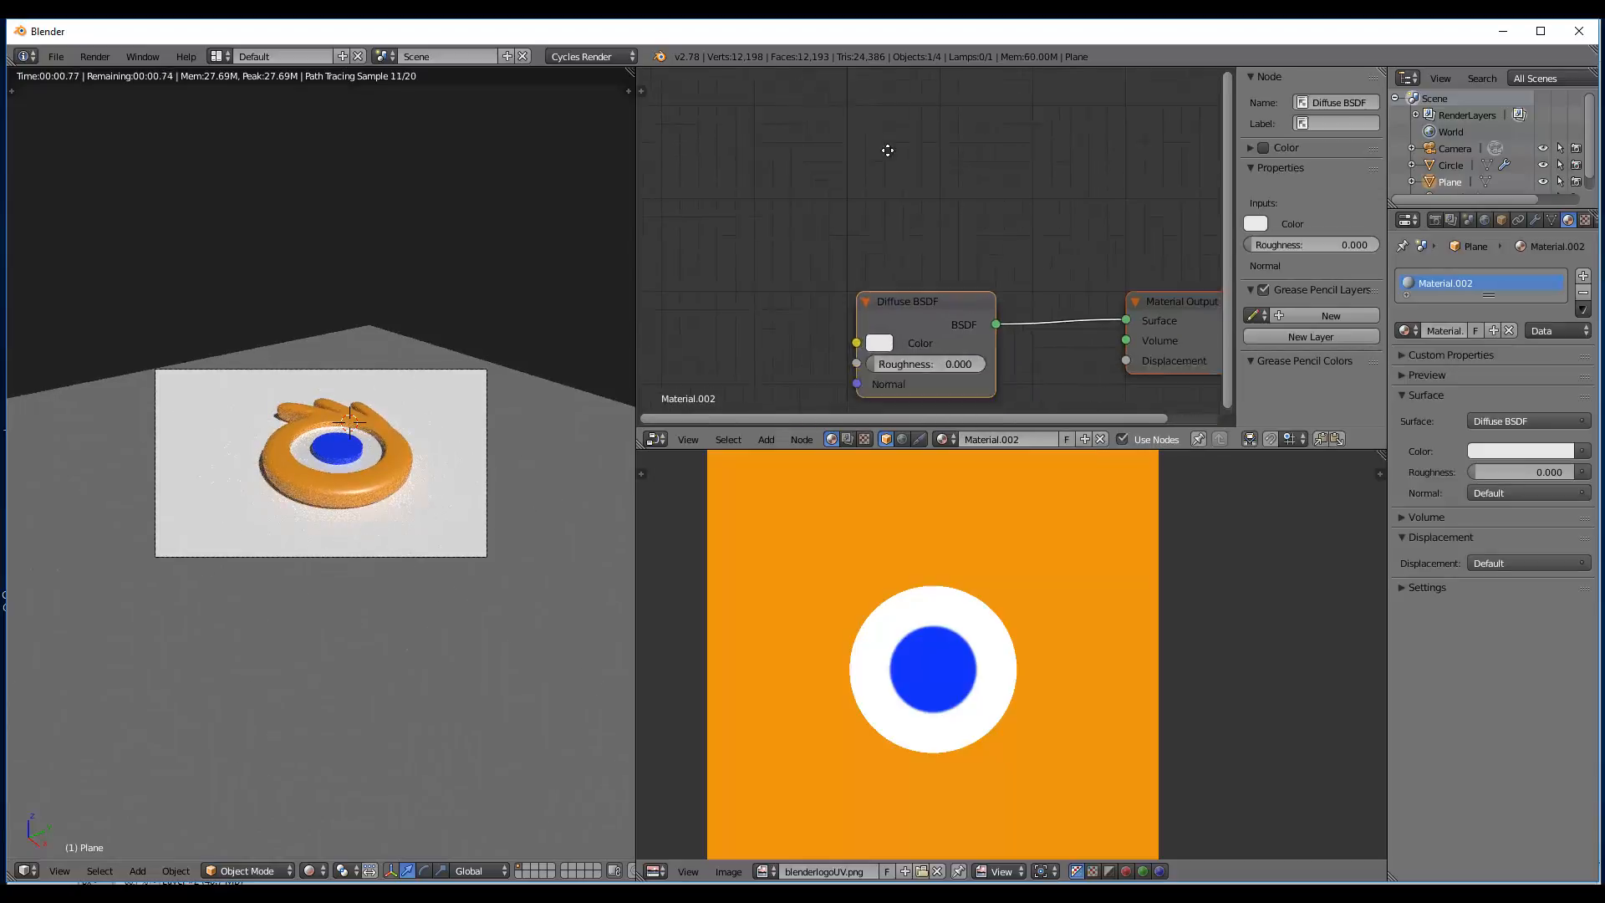
- Set the Diffuse BSDF color of the floor material to a light mint green
key(Home)
click(825, 214)
mouse_move(860, 284)
mouse_down()
mouse_move(899, 289)
mouse_move(876, 284)
mouse_up()
- Move the Material Output node farther away and insert a Mix Shader on the link from the Diffuse BSDF
drag(1086, 175, 1178, 180)
scroll(1045, 250, up, 1)
key(shift+a)
mouse_move(913, 285)
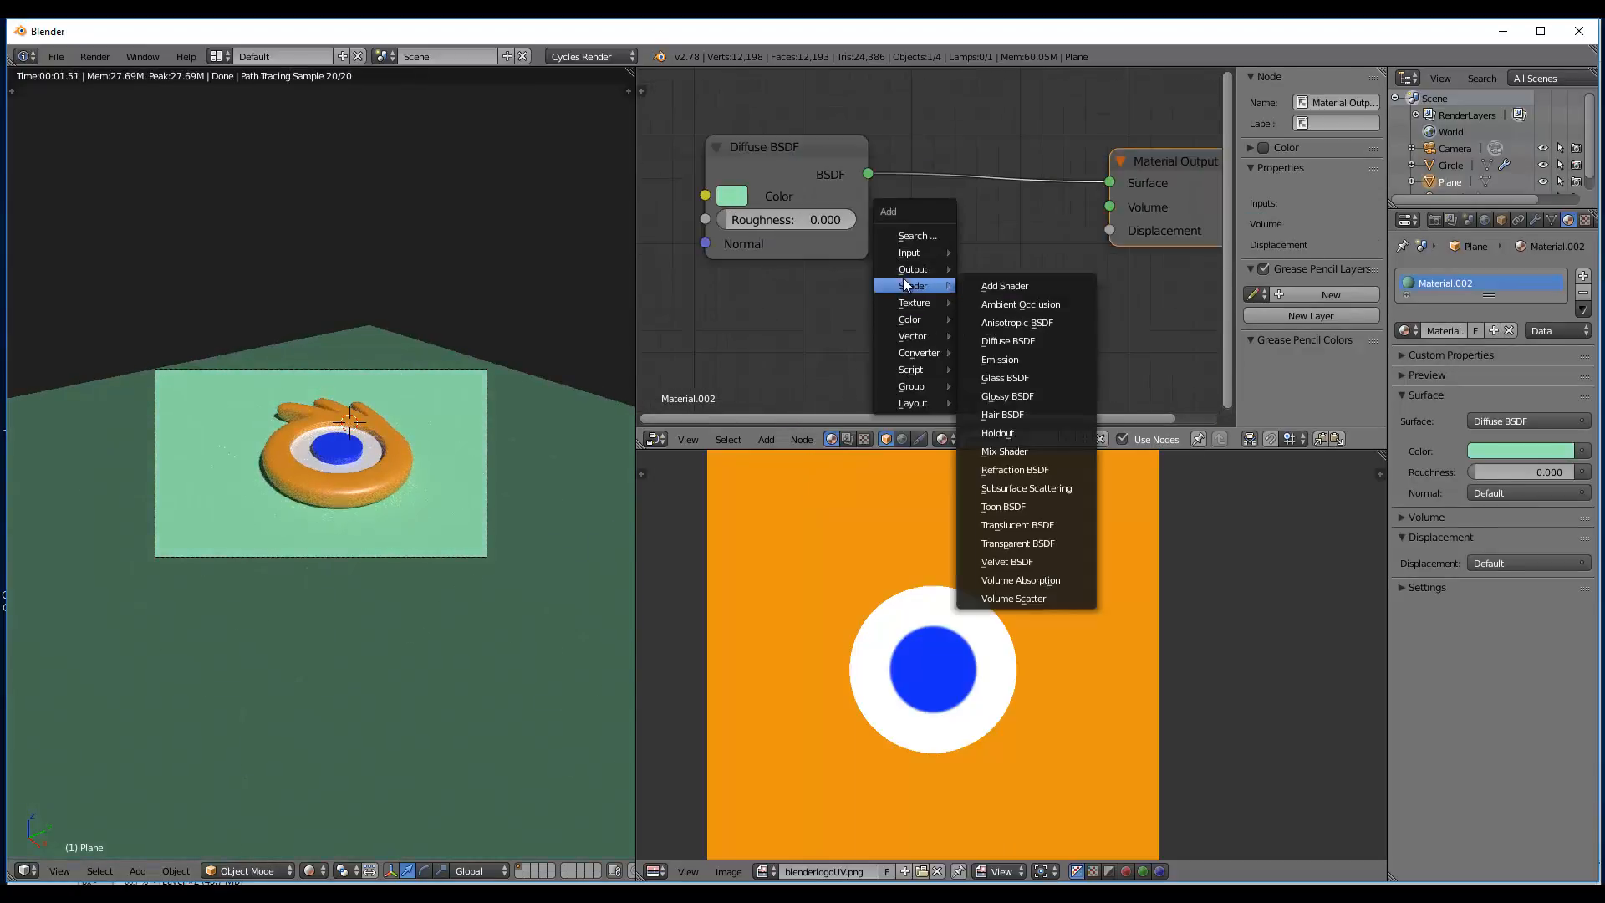
click(1016, 439)
click(932, 167)
- Add a Glossy BSDF below the Diffuse BSDF and connect it to the second shader input of the Mix Shader
key(shift+a)
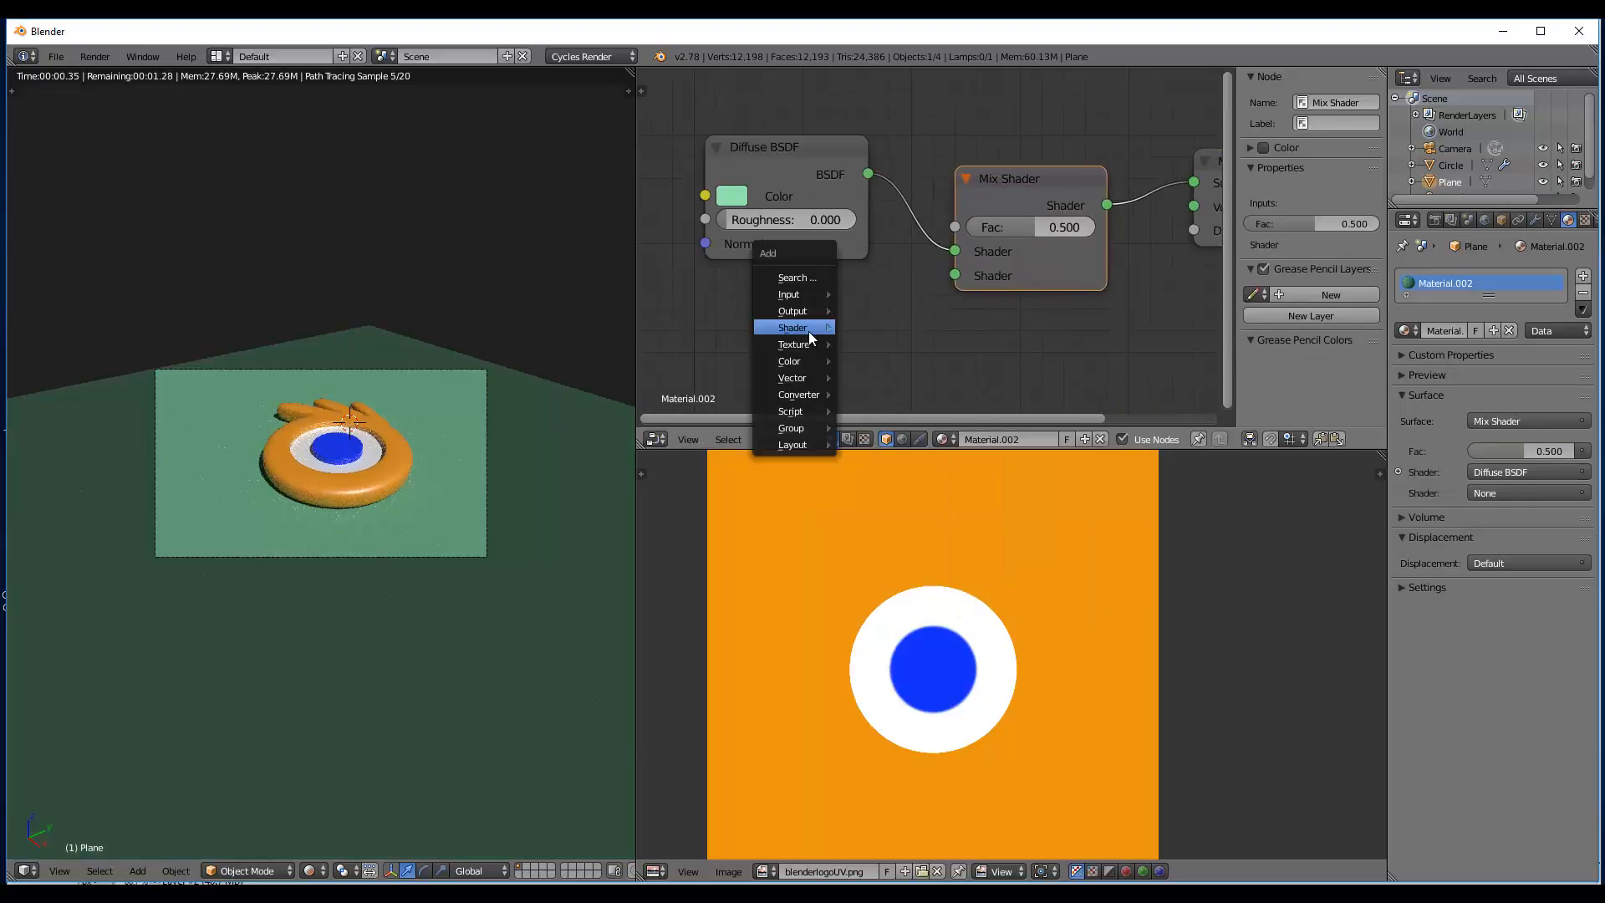
mouse_move(809, 331)
click(902, 441)
click(737, 284)
drag(884, 320, 953, 275)
- Set the Glossy BSDF color of the floor material to a light cyan blue
scroll(821, 323, up, 3)
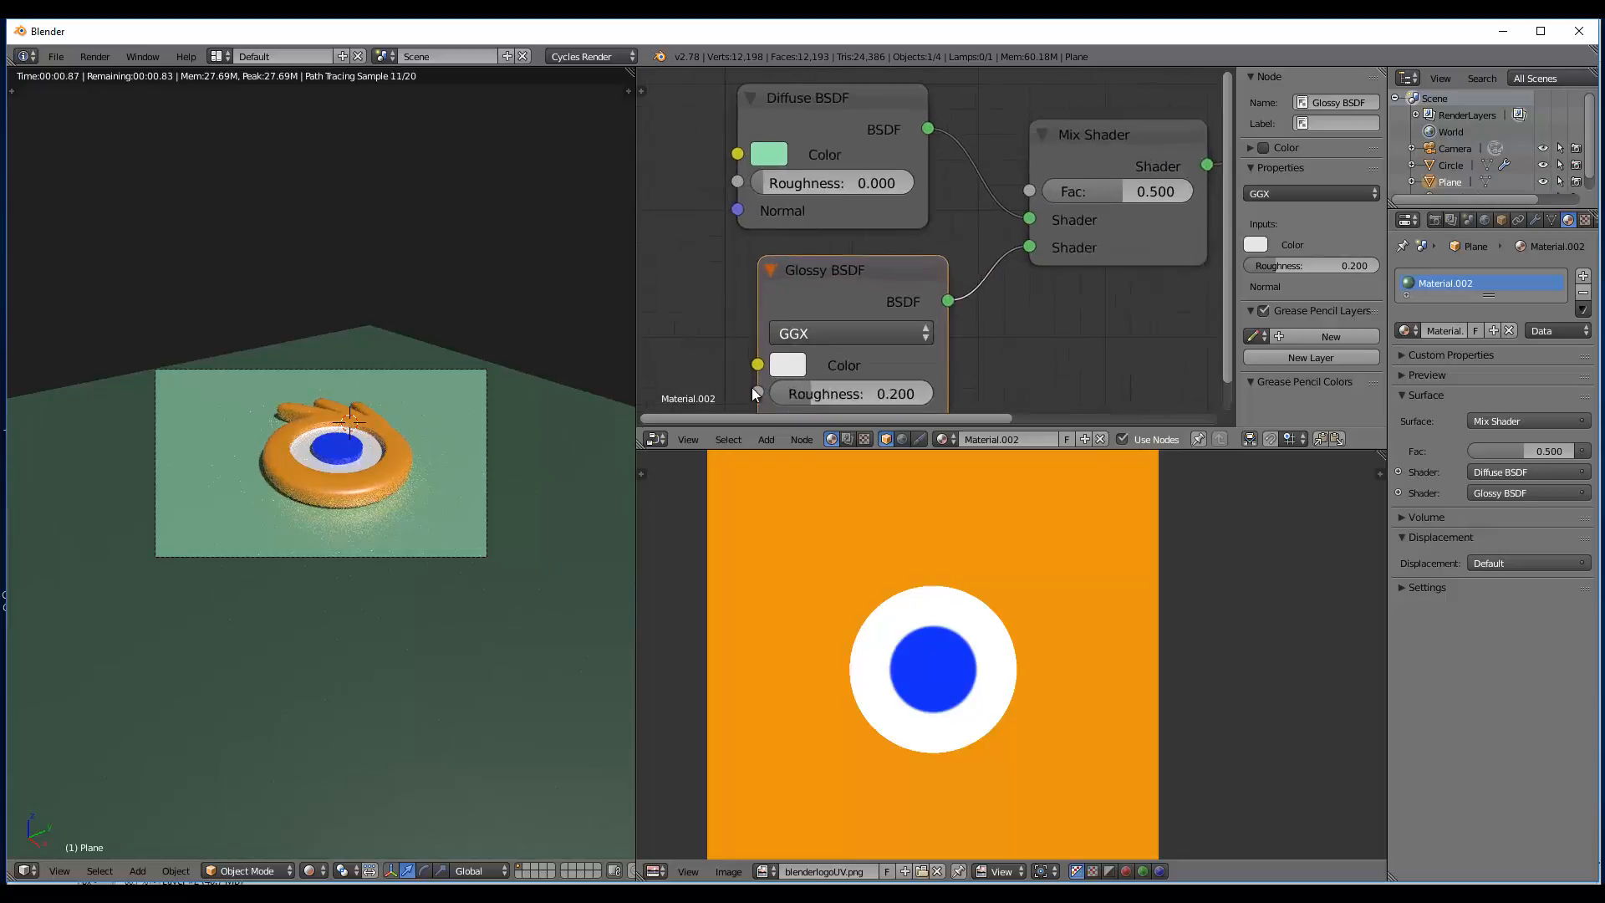
click(808, 321)
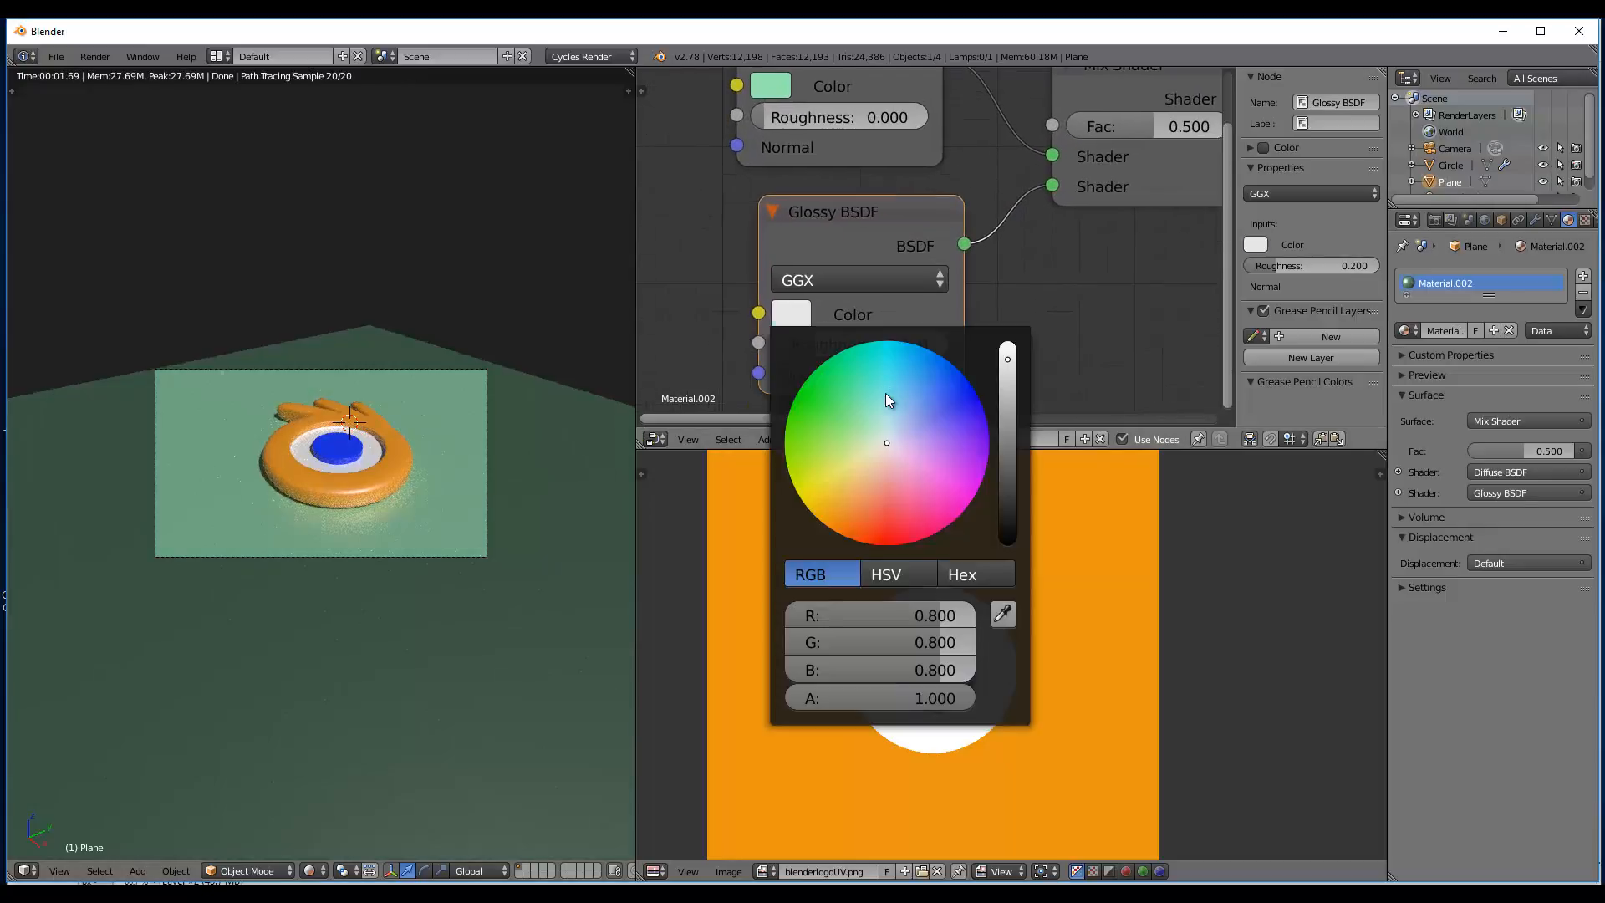
drag(885, 399, 888, 404)
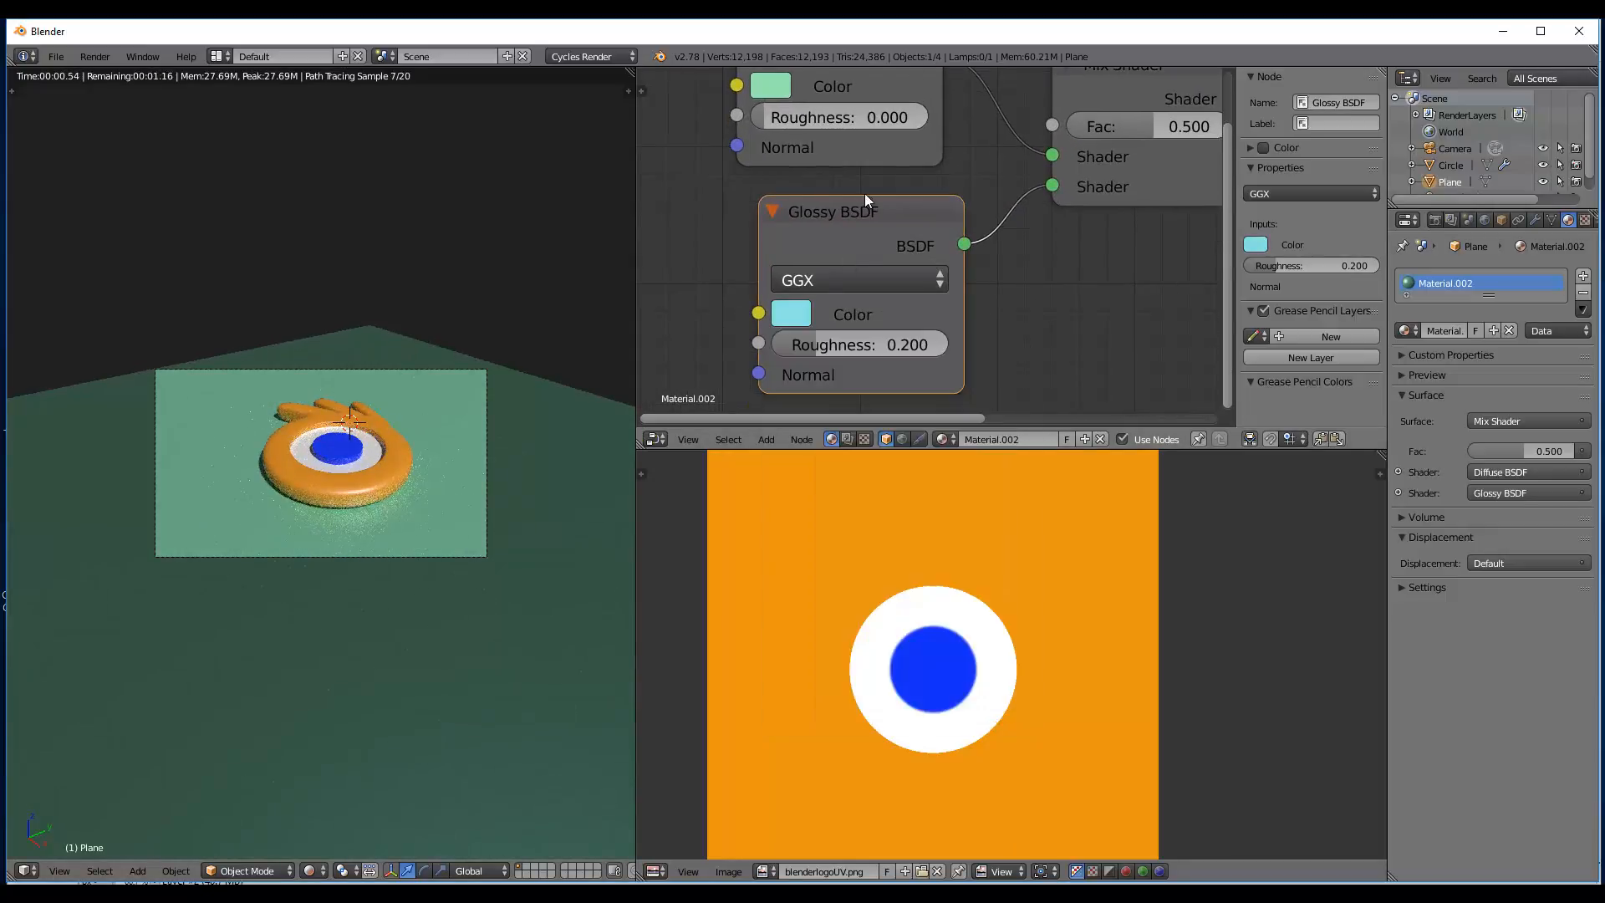
- Set the floor's Mix Shader factor to 0.300 and the Glossy BSDF roughness to 0.300
scroll(865, 193, down, 2)
scroll(960, 256, up, 3)
drag(960, 256, 907, 261)
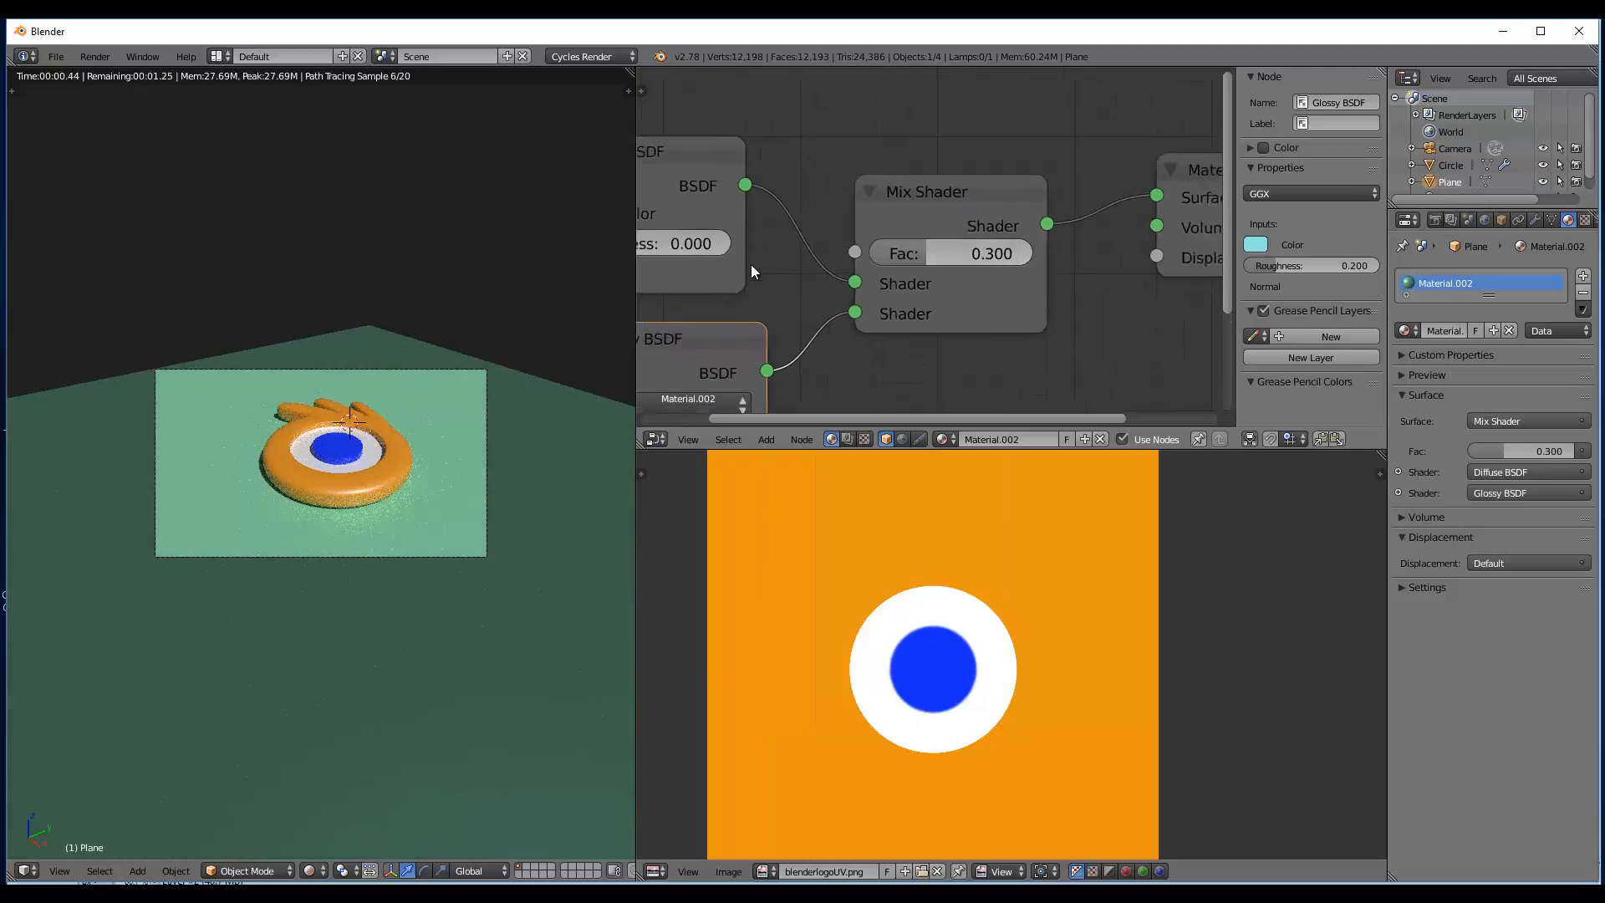
scroll(751, 264, down, 1)
middle_drag(751, 264, 849, 333)
drag(815, 374, 849, 373)
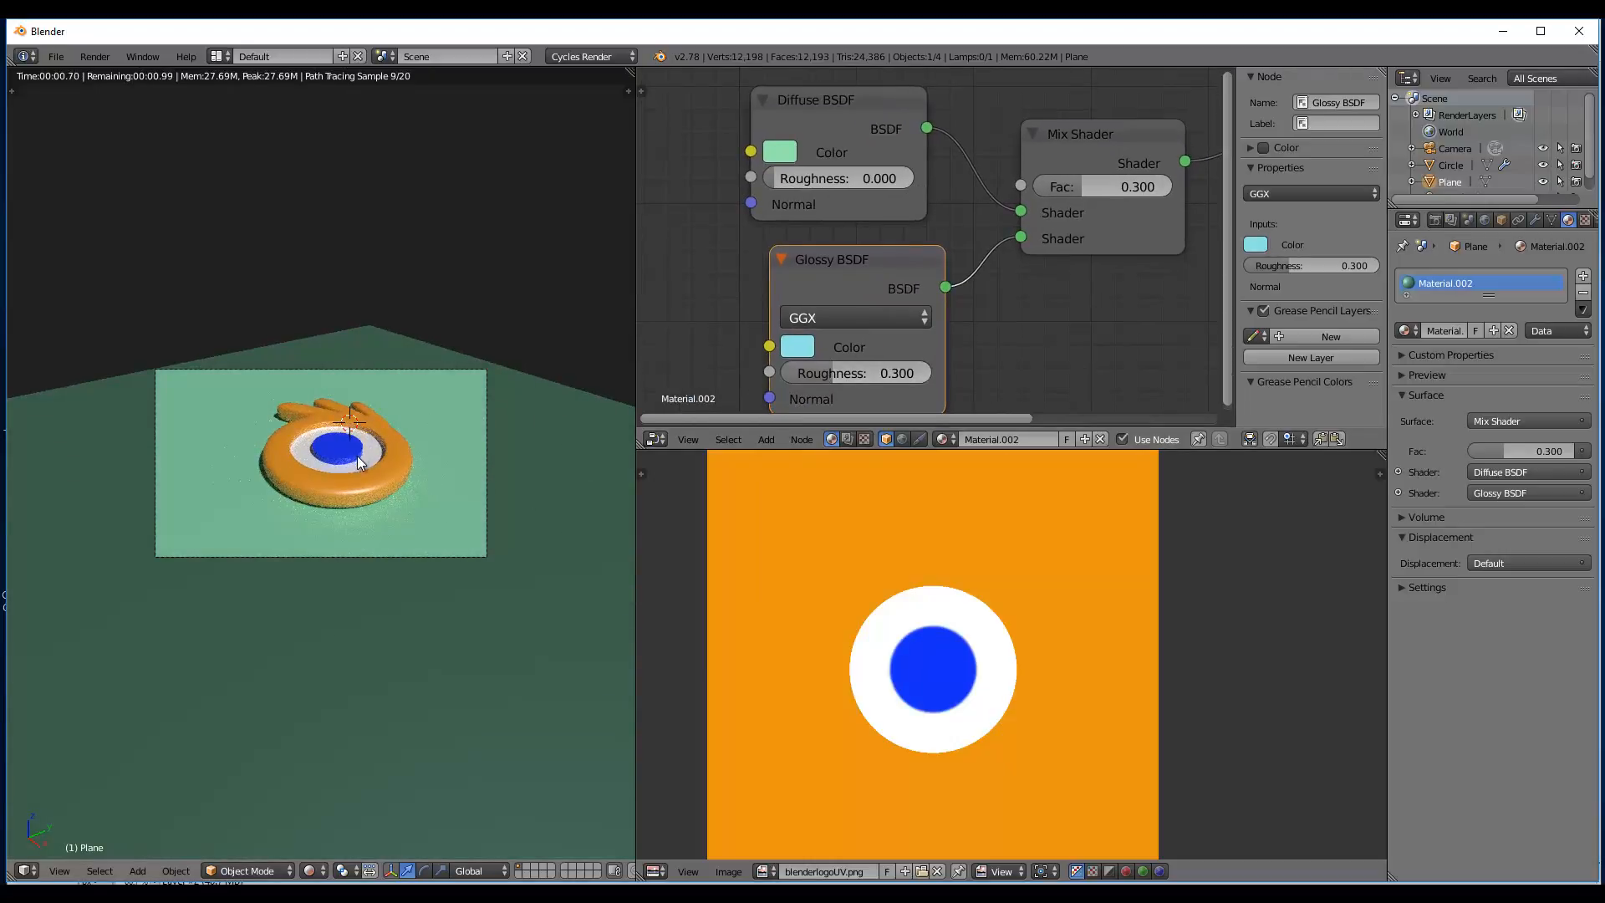
scroll(359, 463, up, 2)
scroll(414, 453, down, 1)
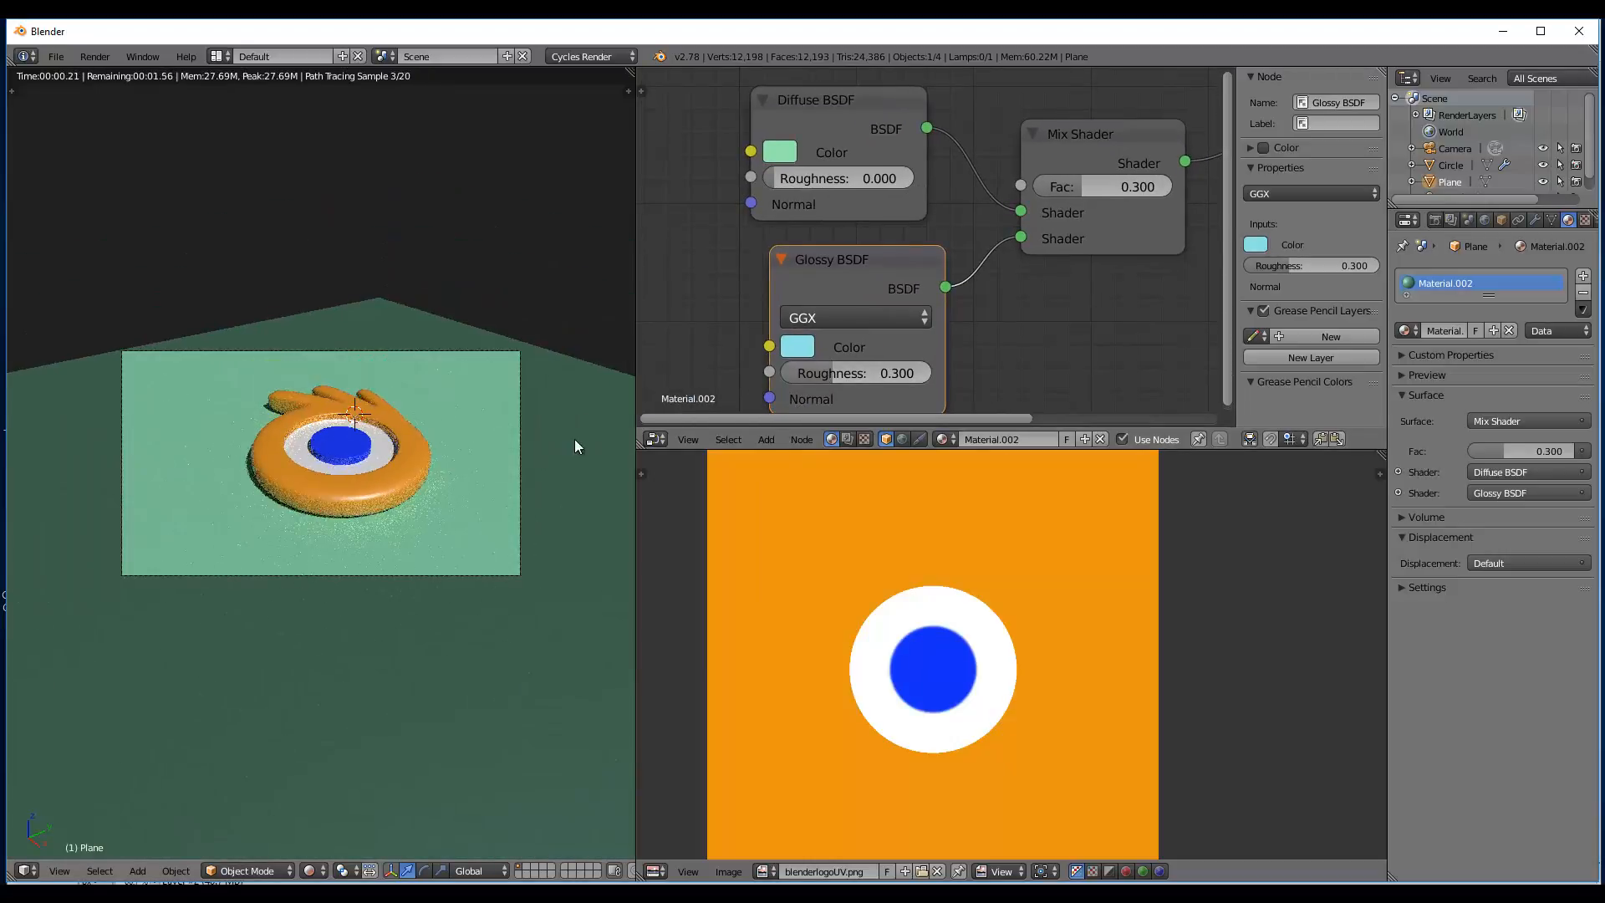
- Change the node editor area to a UV/Image Editor, render the camera view as a still image, and inspect the result
click(655, 438)
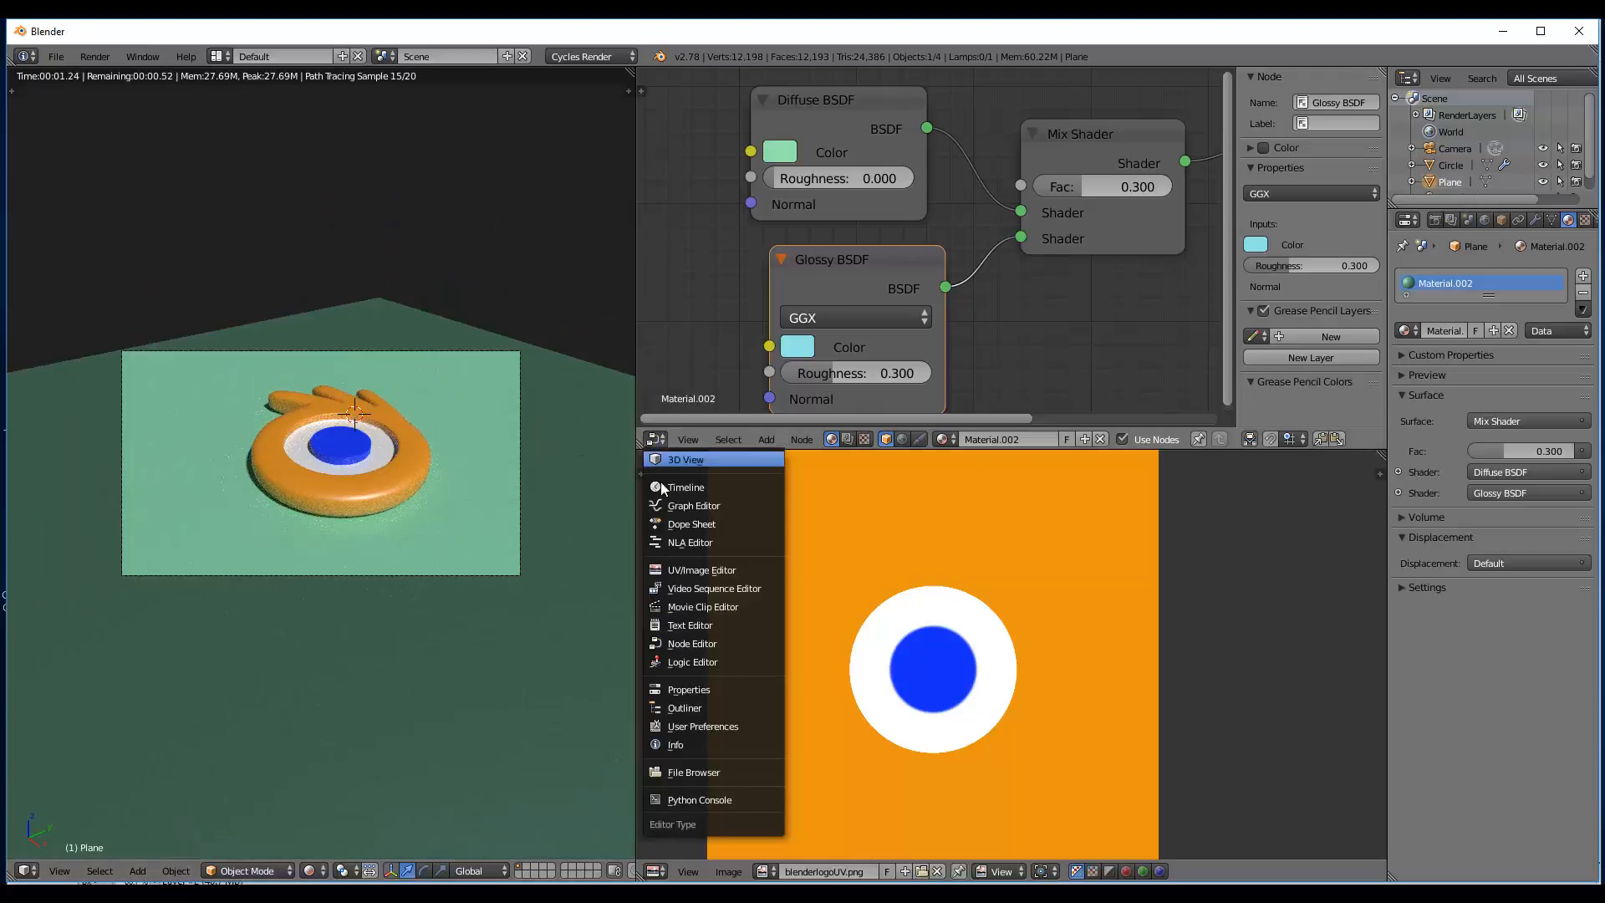
click(678, 571)
click(94, 56)
click(122, 75)
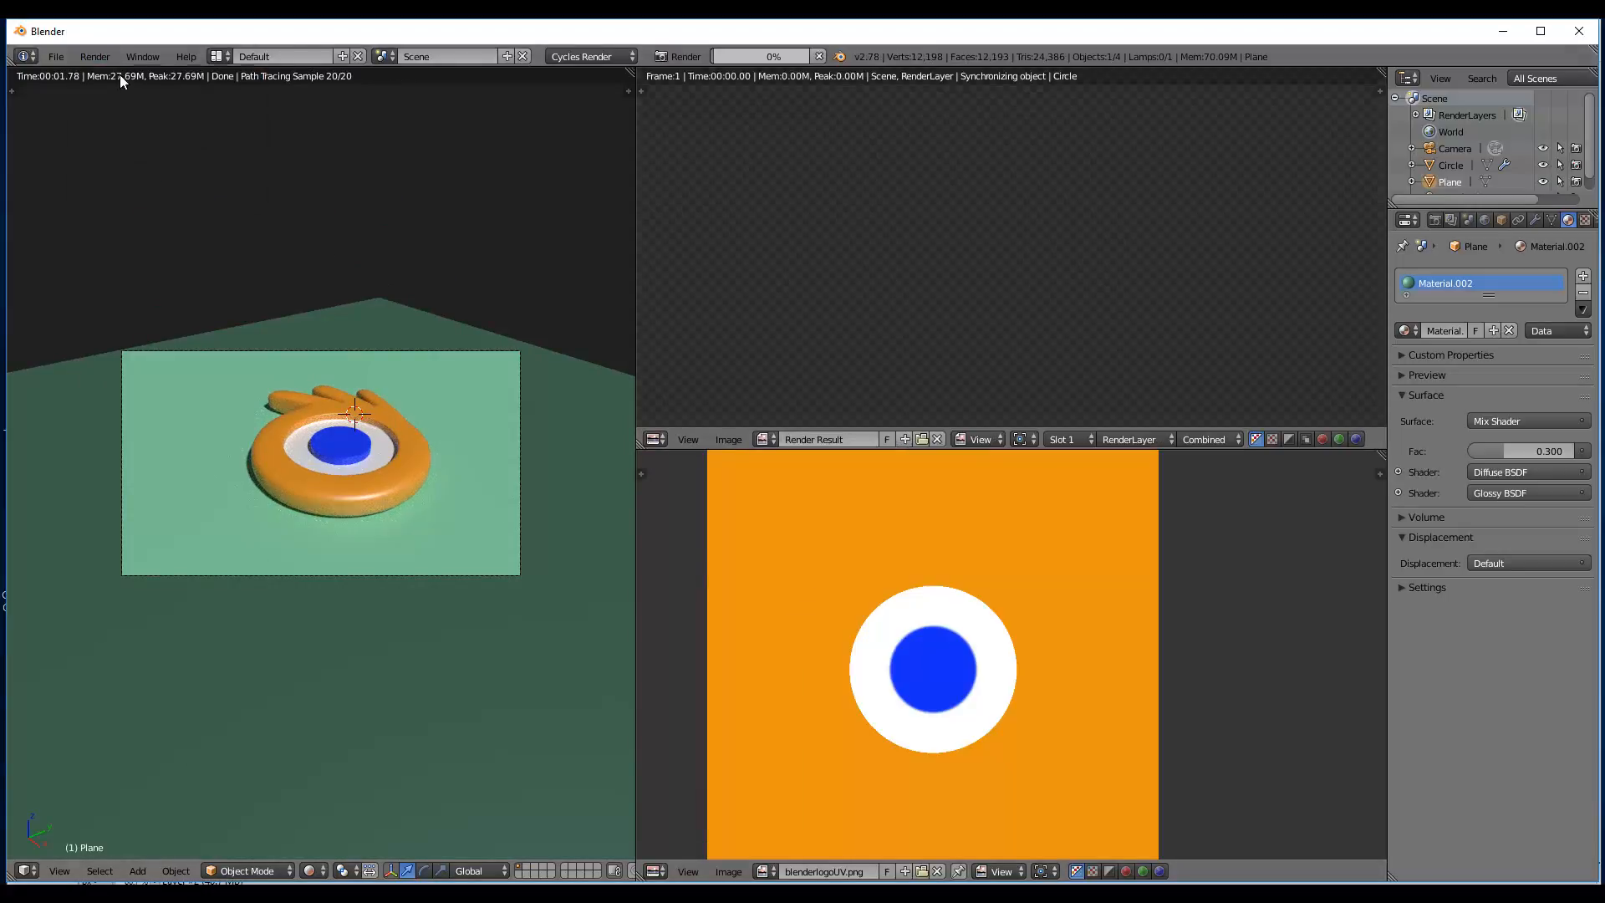
scroll(973, 239, down, 3)
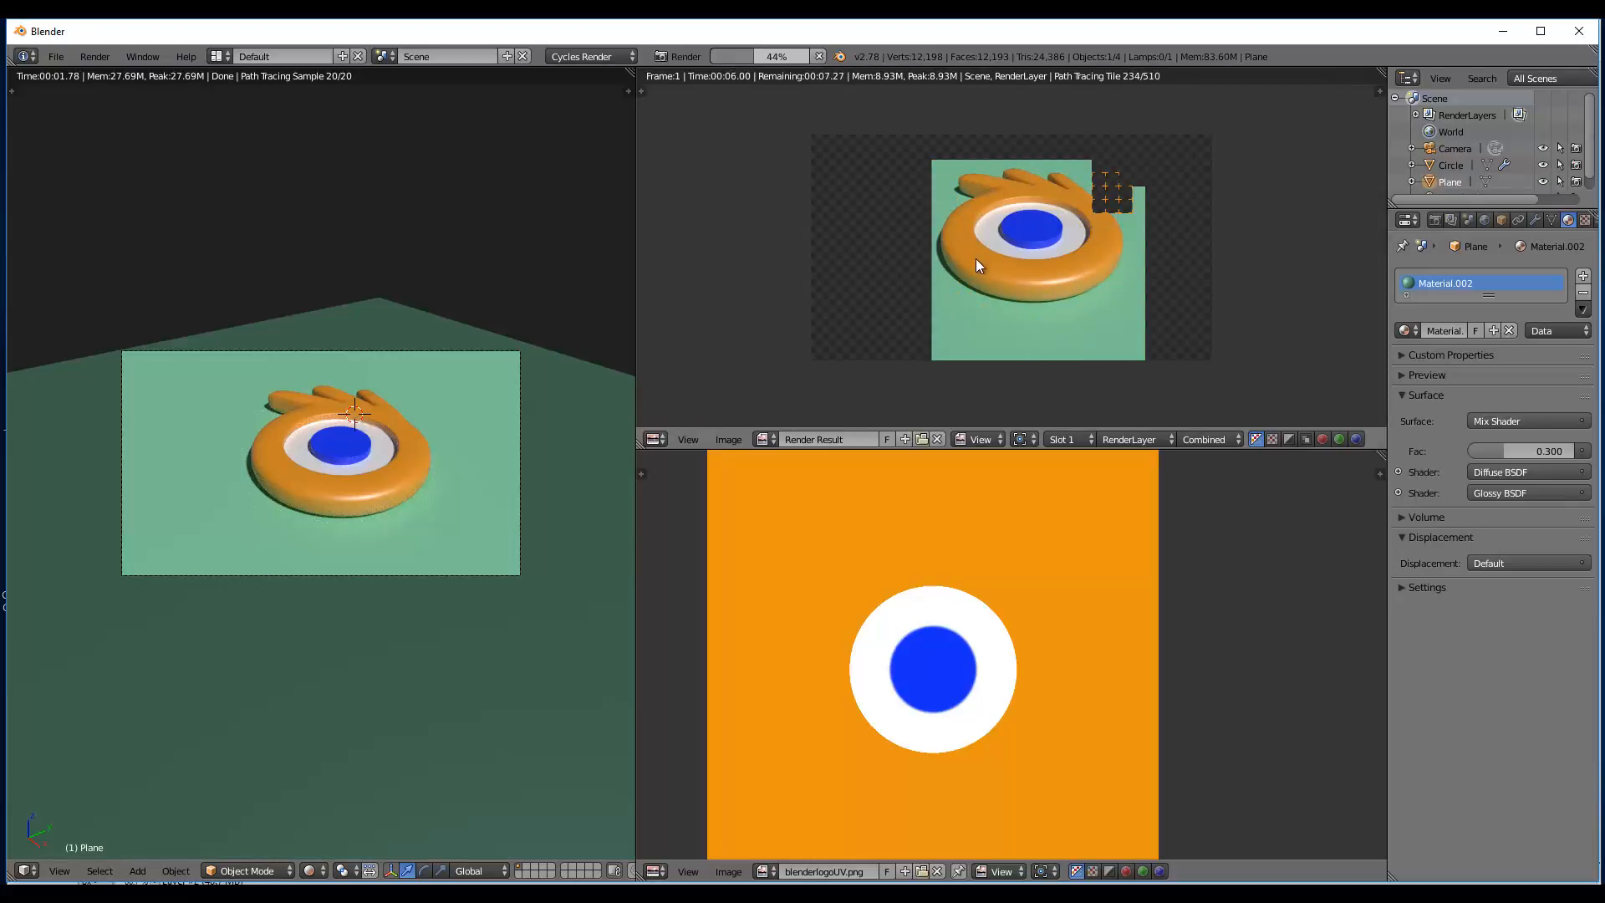
scroll(373, 440, up, 3)
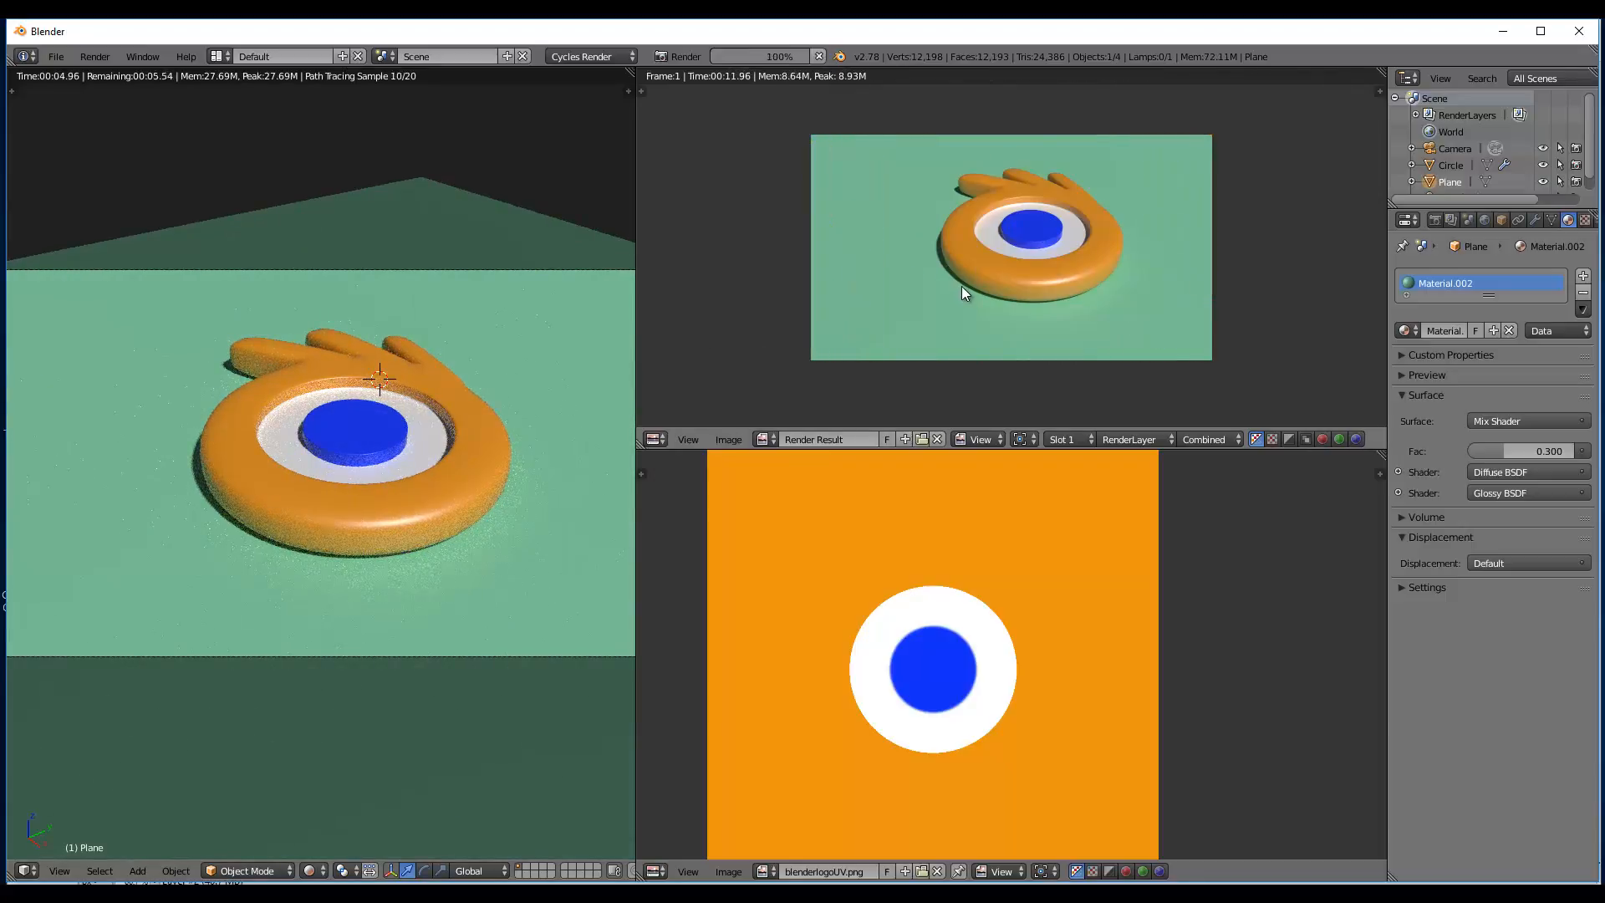
scroll(962, 286, up, 2)
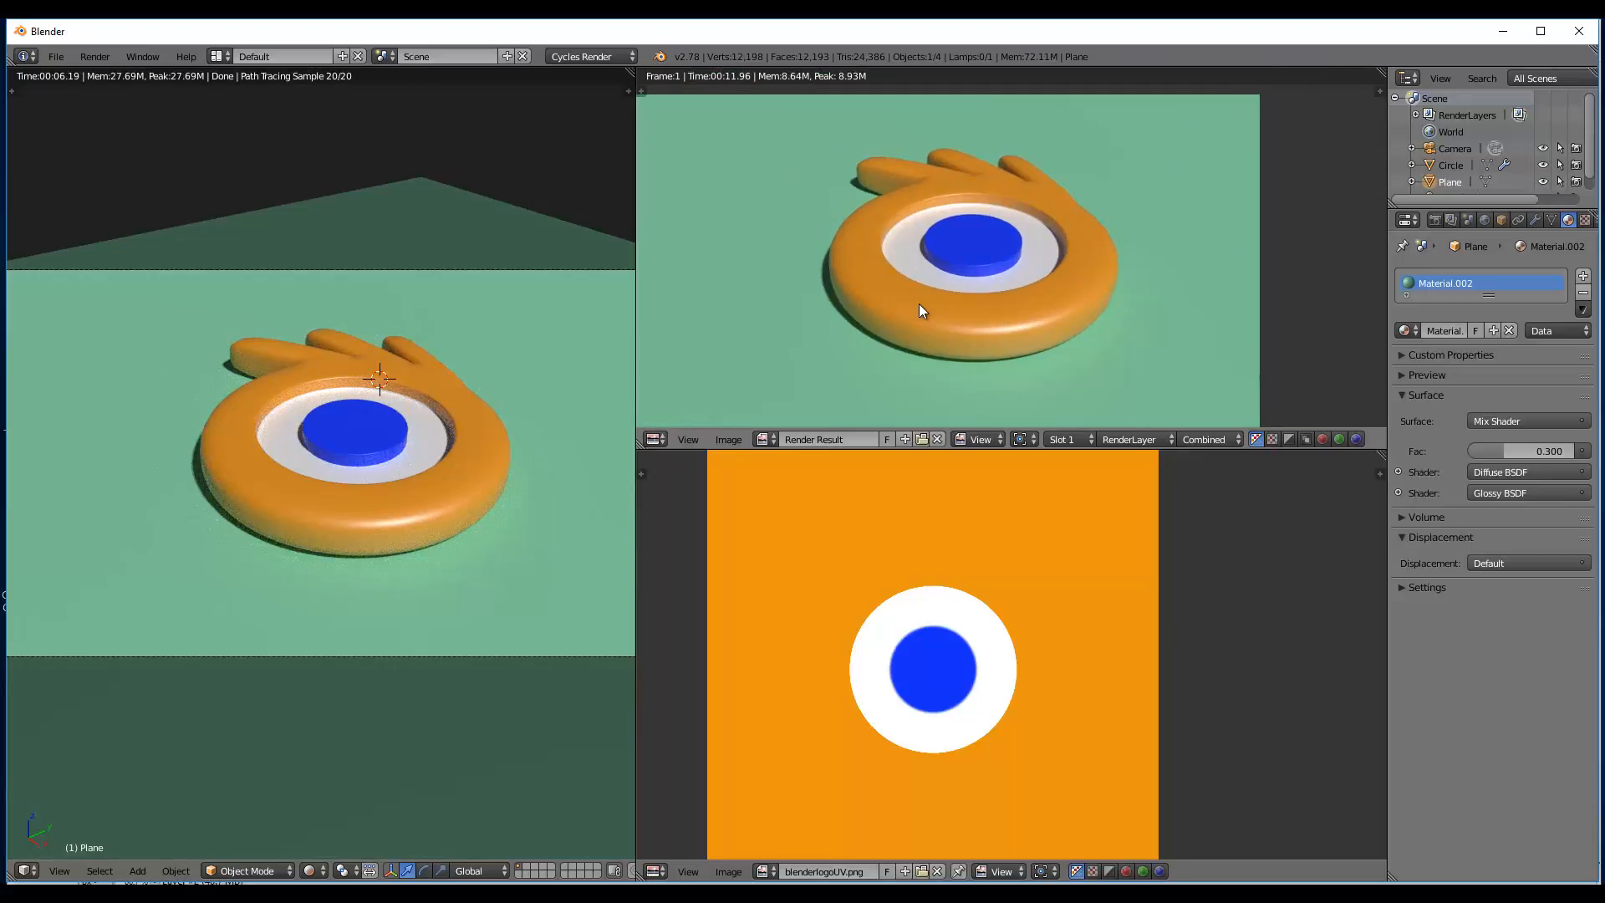
scroll(919, 311, down, 1)
scroll(919, 305, down, 2)
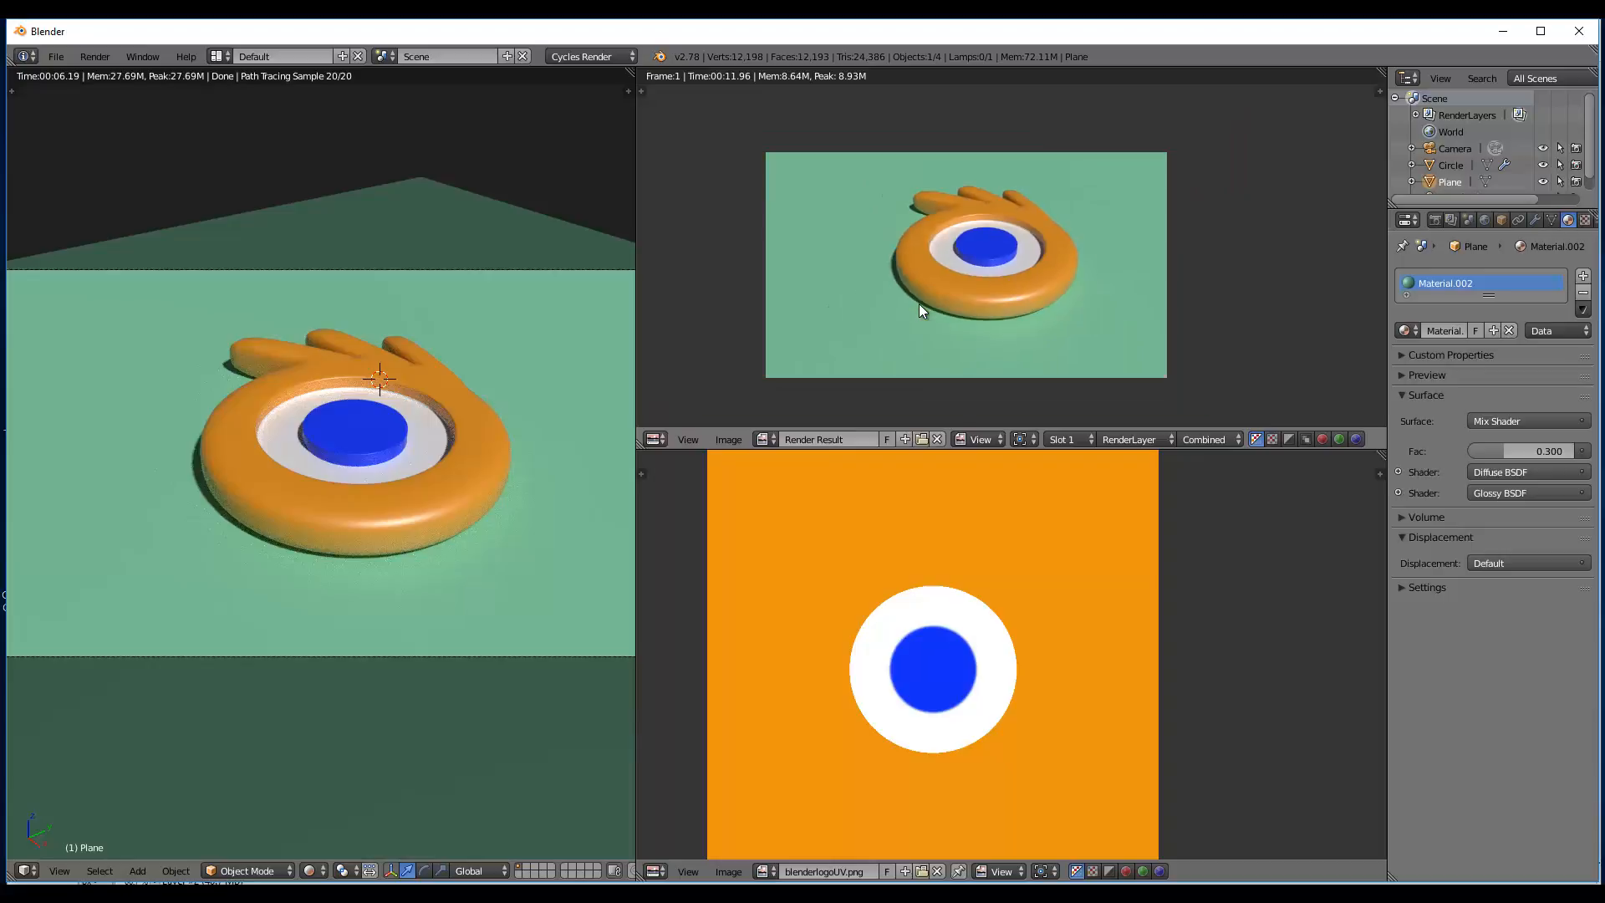
scroll(920, 311, up, 1)
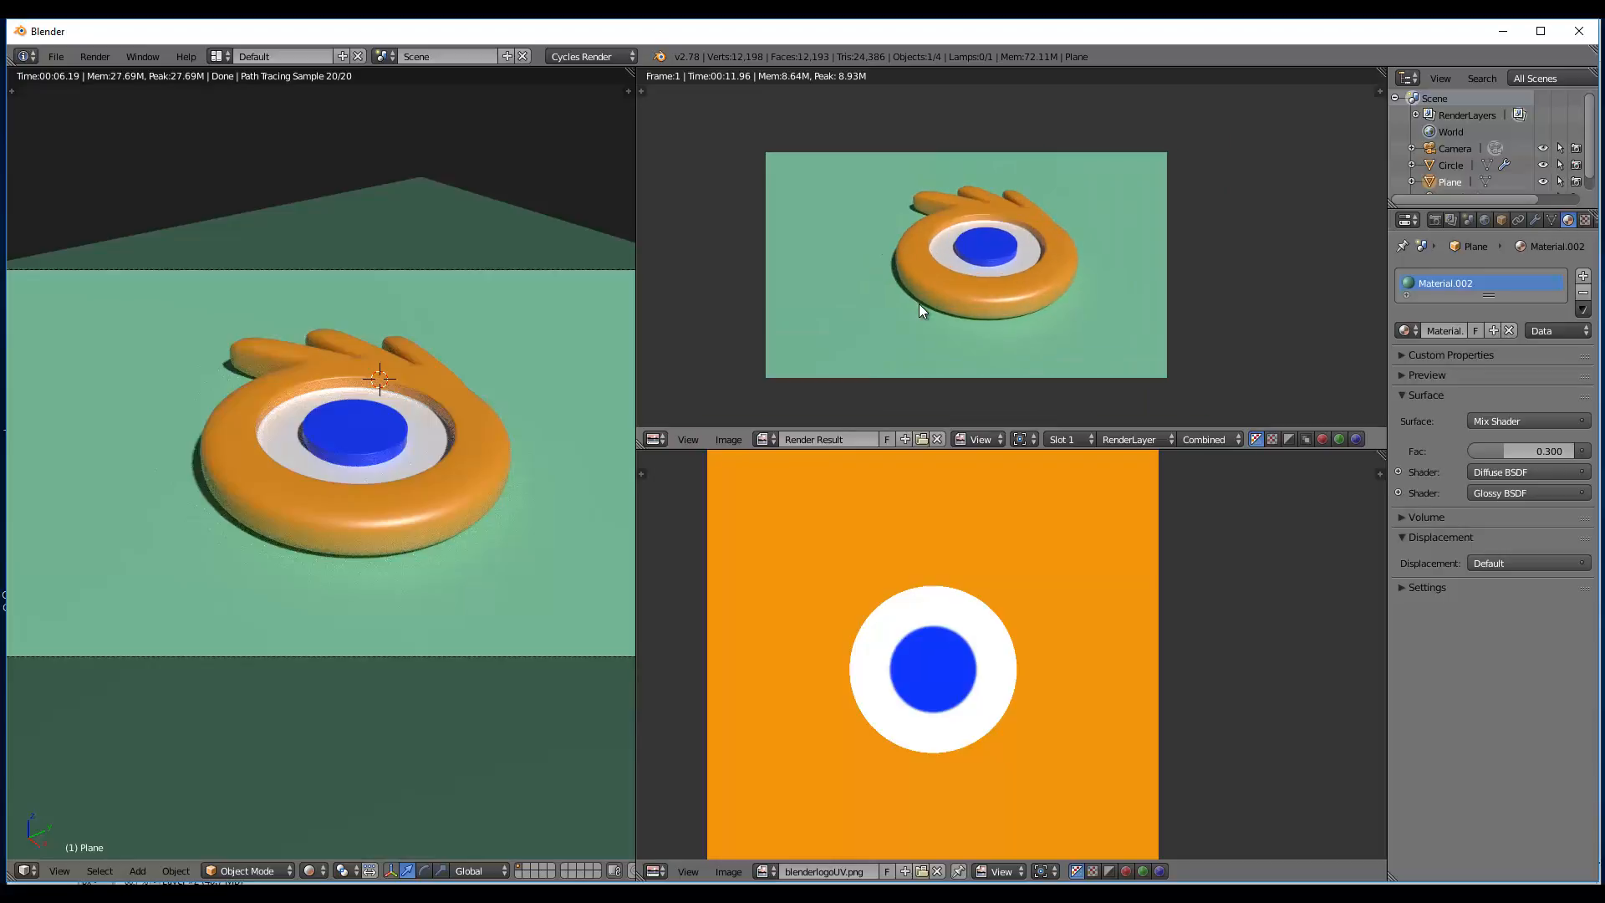